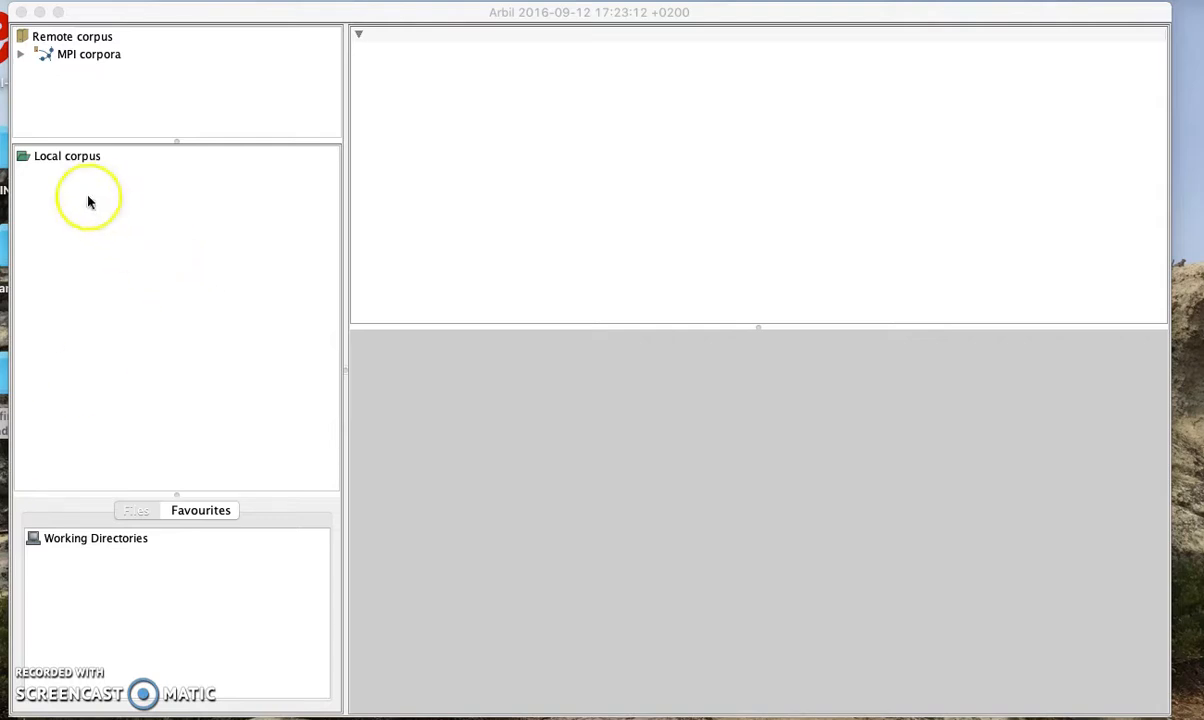
Add a new corpus under the Local corpus root
left_click(74, 162)
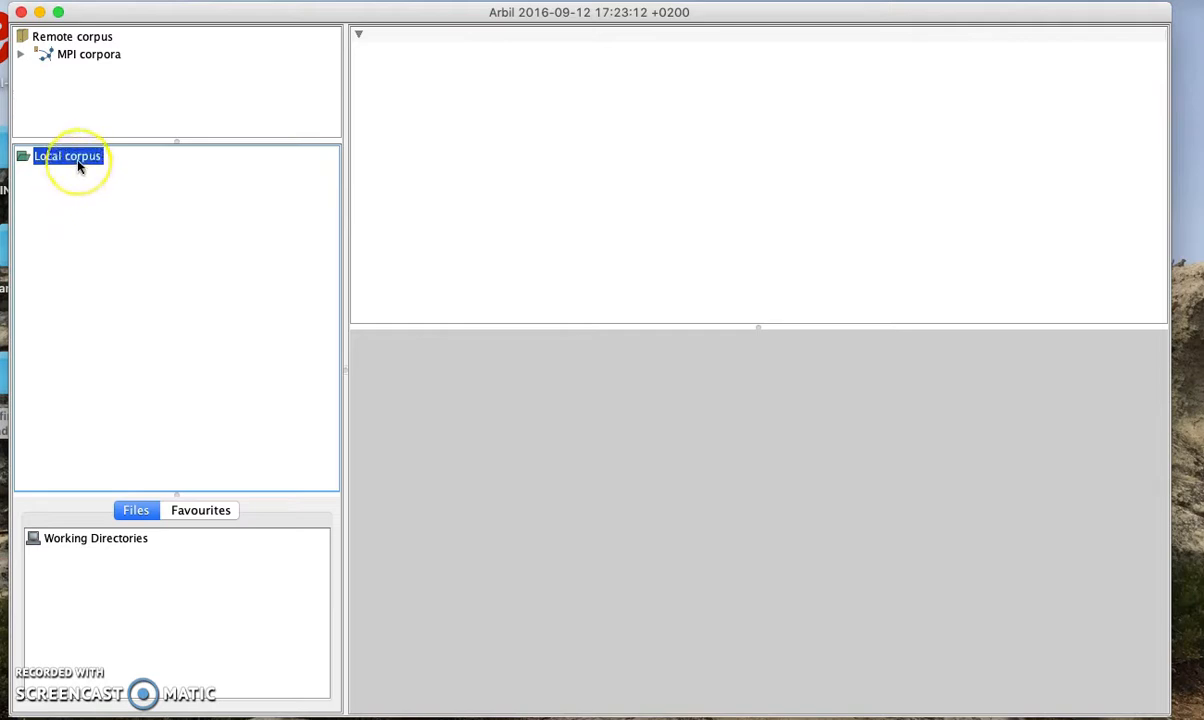
right_click(79, 167)
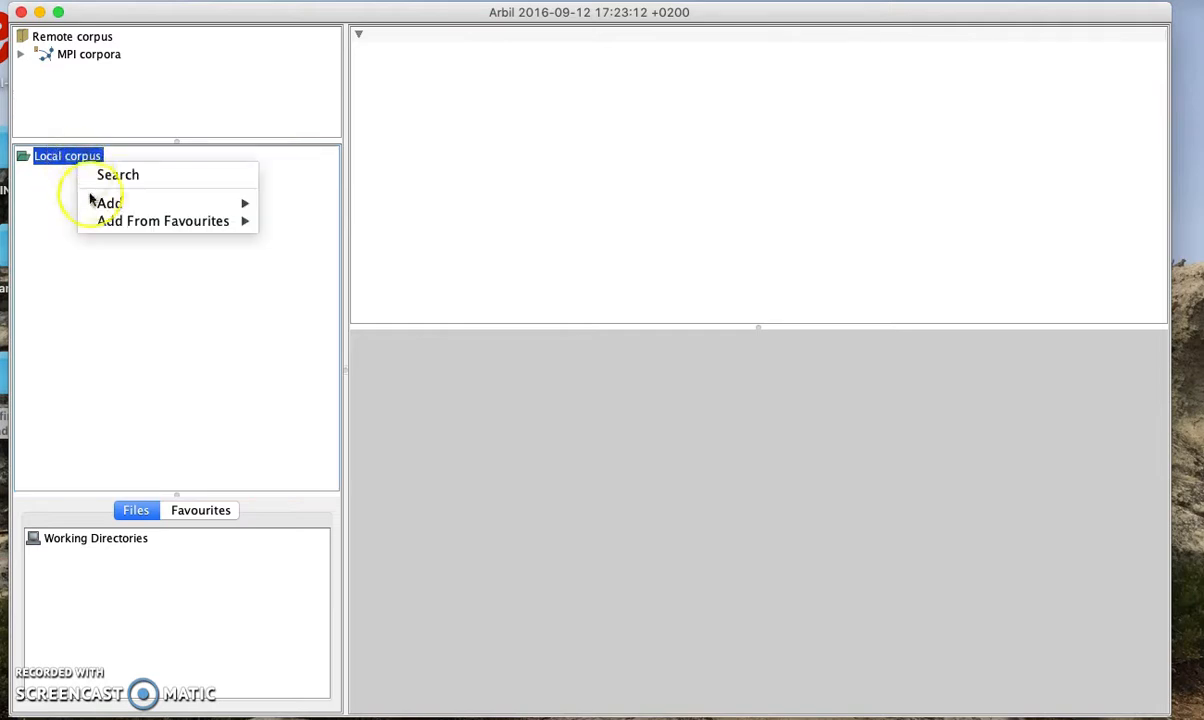
mouse_move(98, 208)
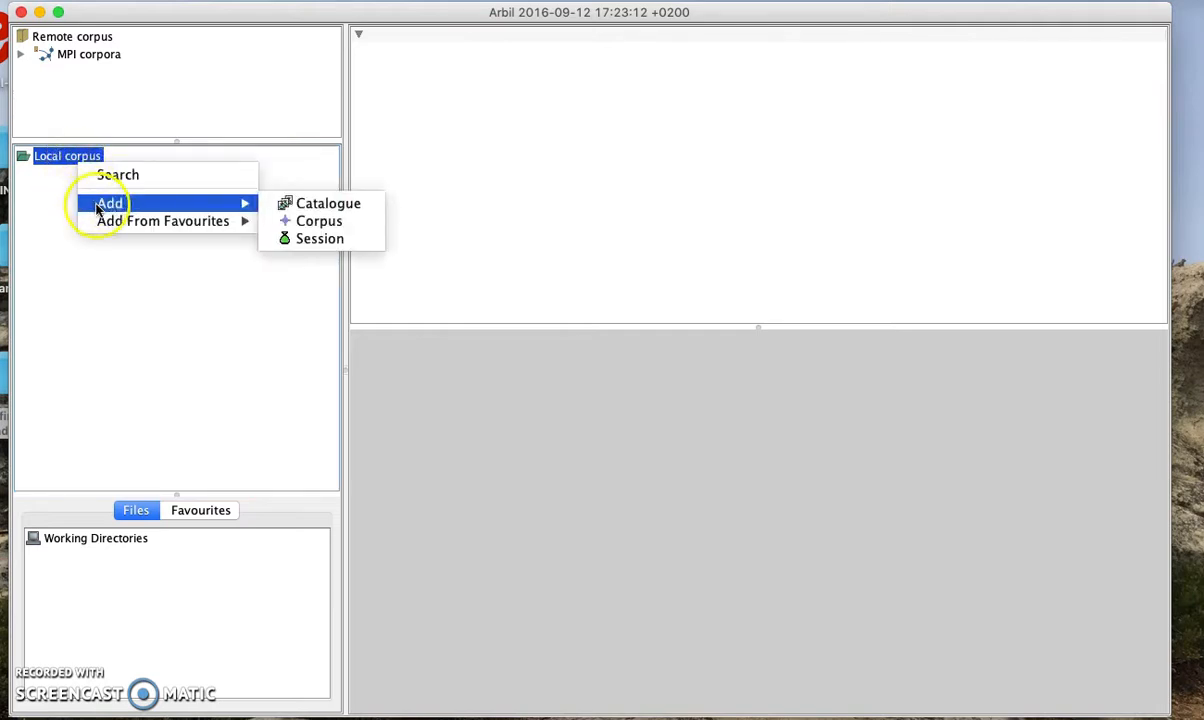
left_click(306, 221)
Replace the default name 'Standard Corpus' with amami-tsutsui-0497
left_click(759, 427)
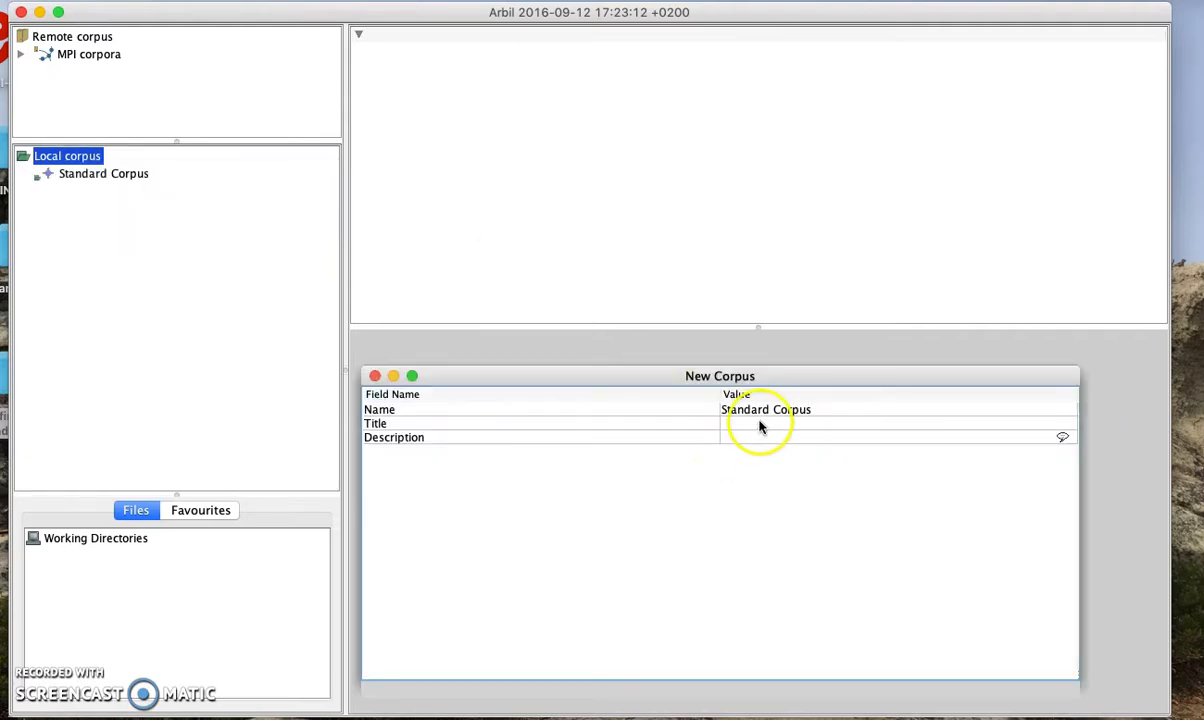
left_click(766, 410)
left_click(763, 409)
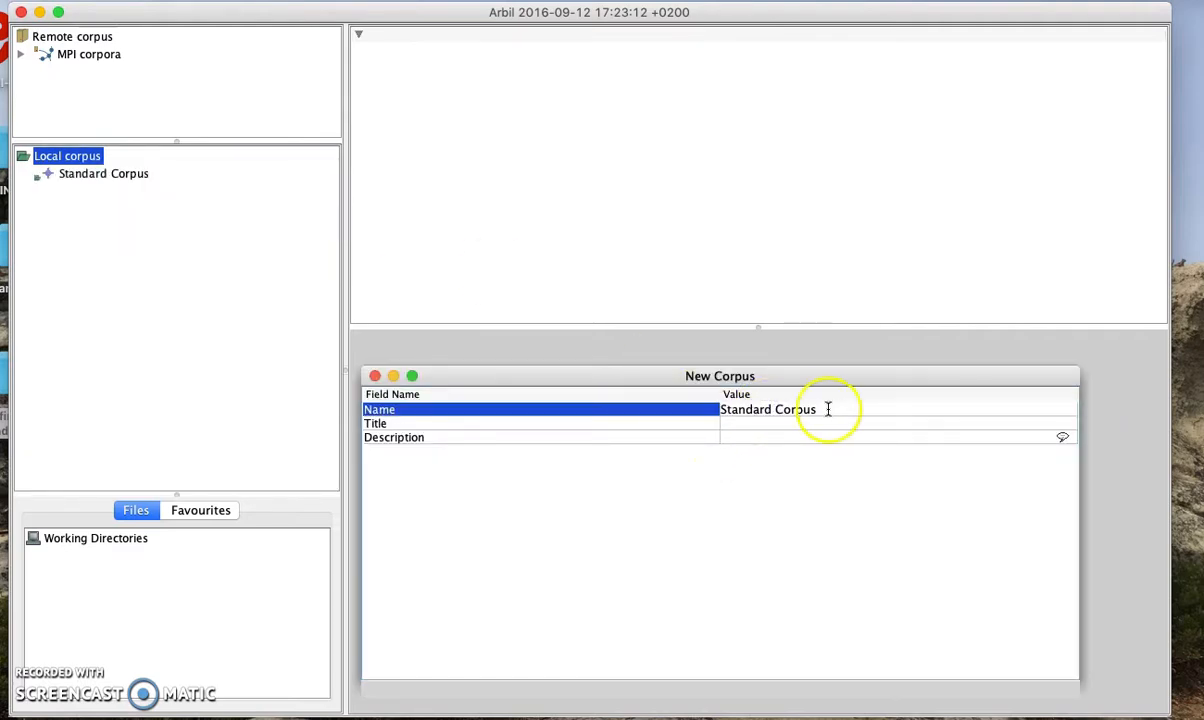
left_click_drag(828, 409, 722, 409)
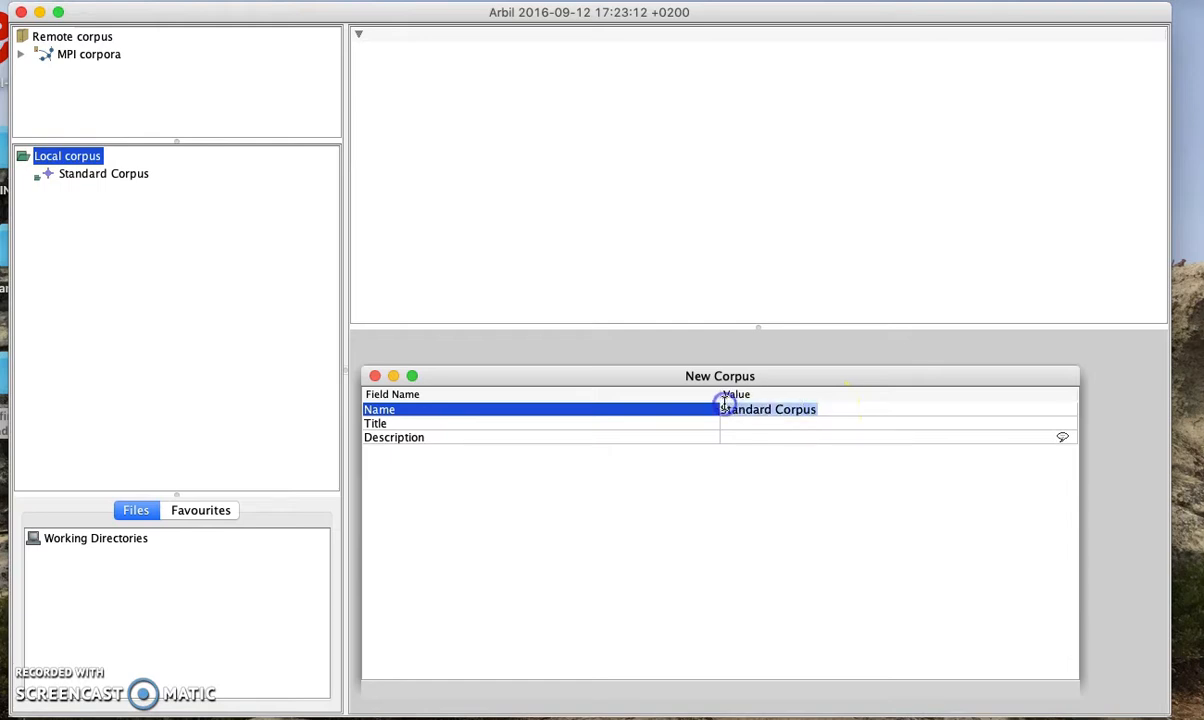
key("BackSpace")
type("S")
key("BackSpace")
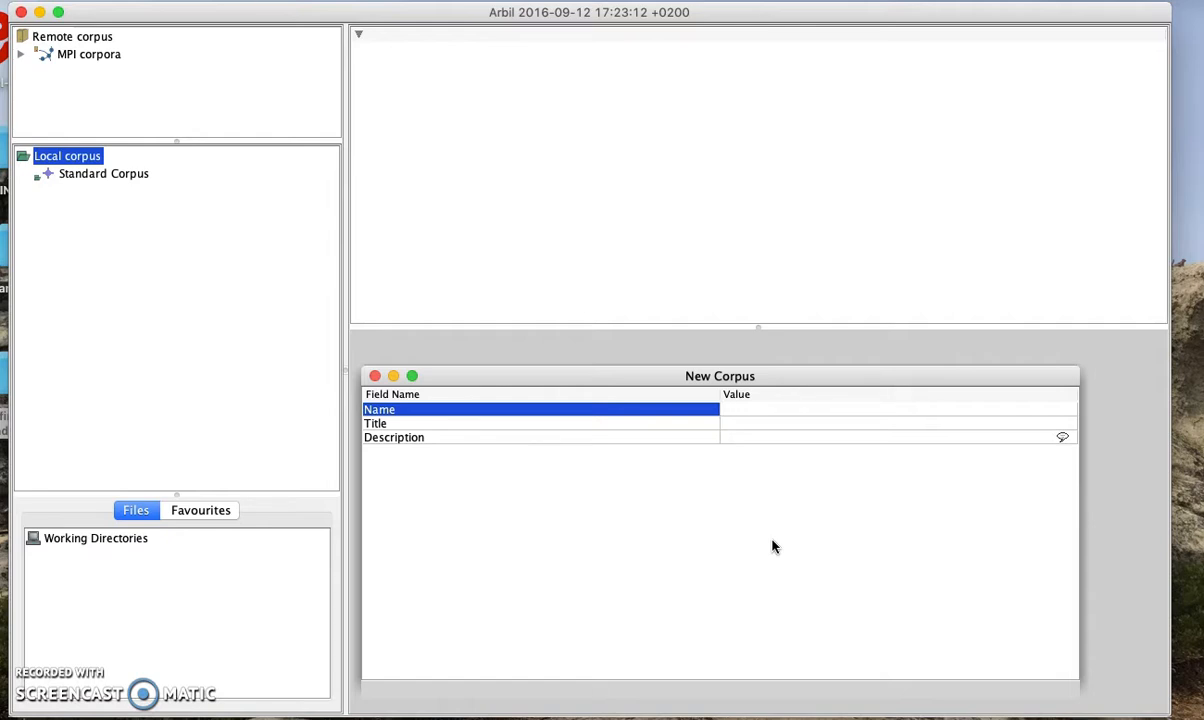
type("amami-tsutsui-0497")
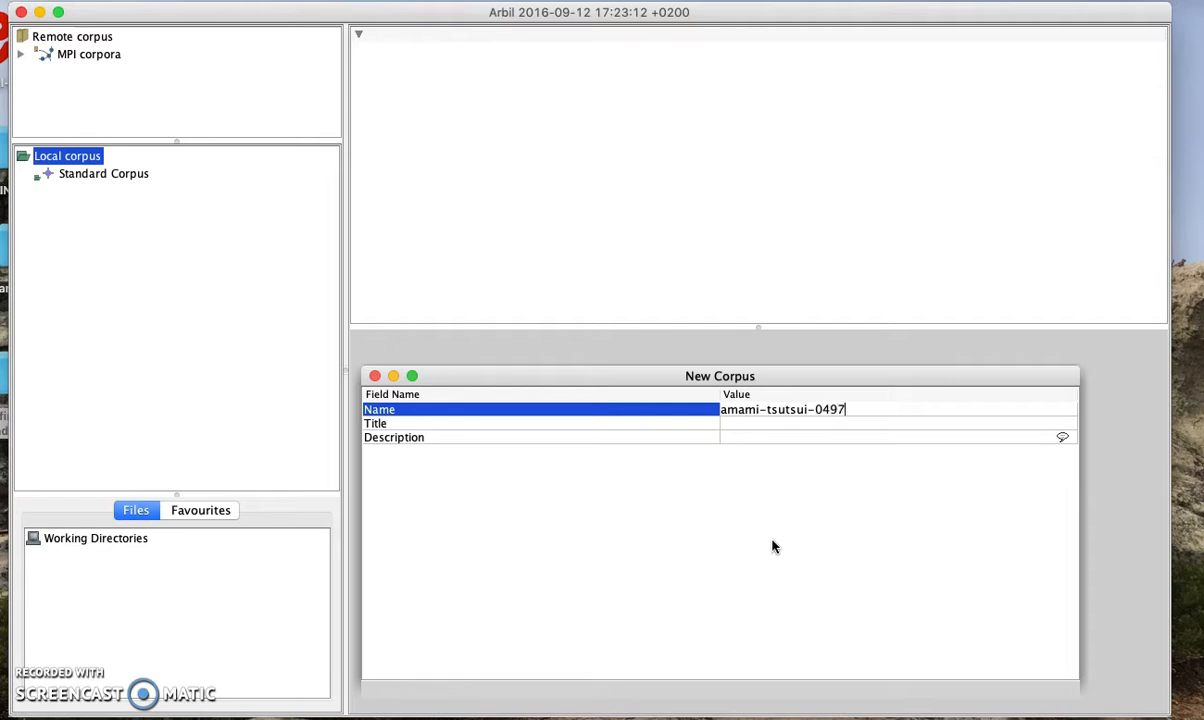
left_click(766, 422)
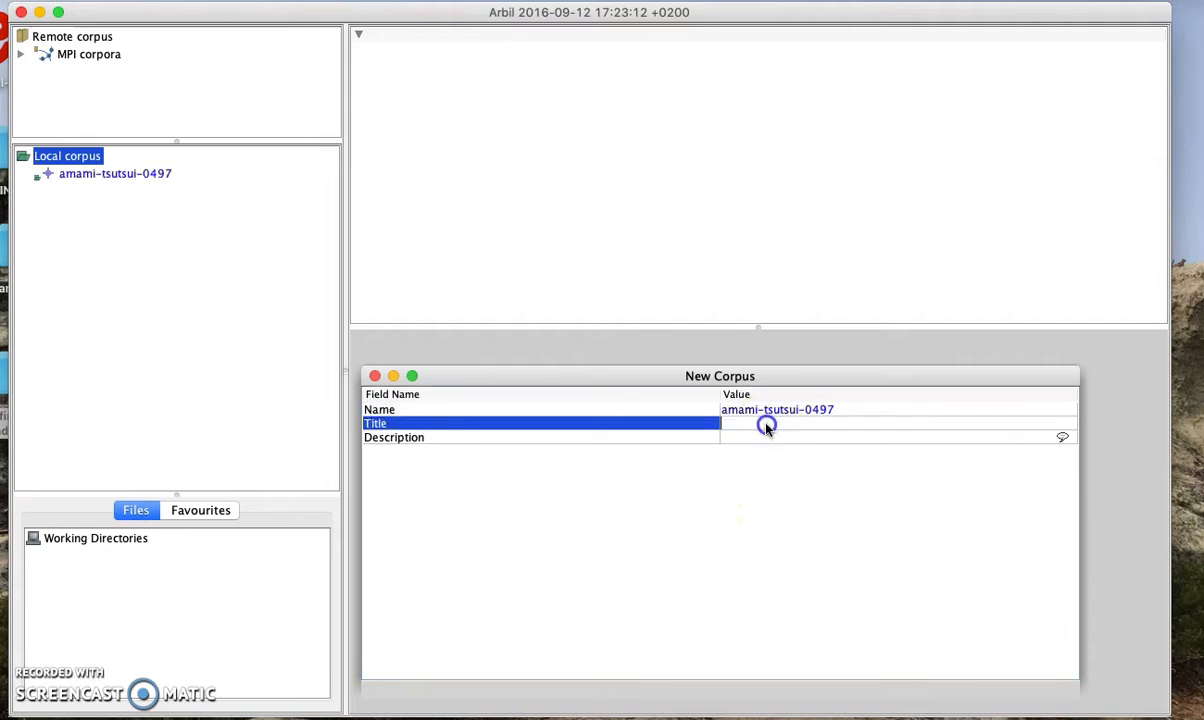
Title the corpus 'A Documentation of Southern Amami Oshima' and add the English description 'A little description of this project.'
type("A Documentation of Southern Amami ")
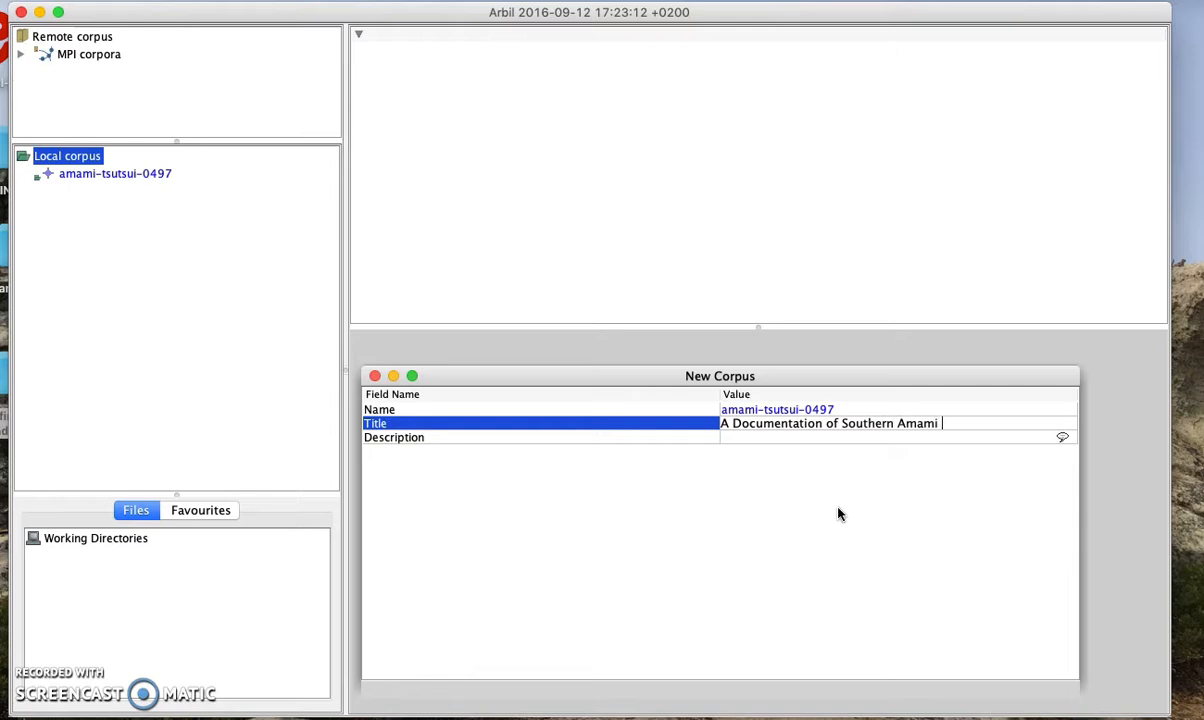
type("Oshima")
left_click(811, 443)
left_click(803, 440)
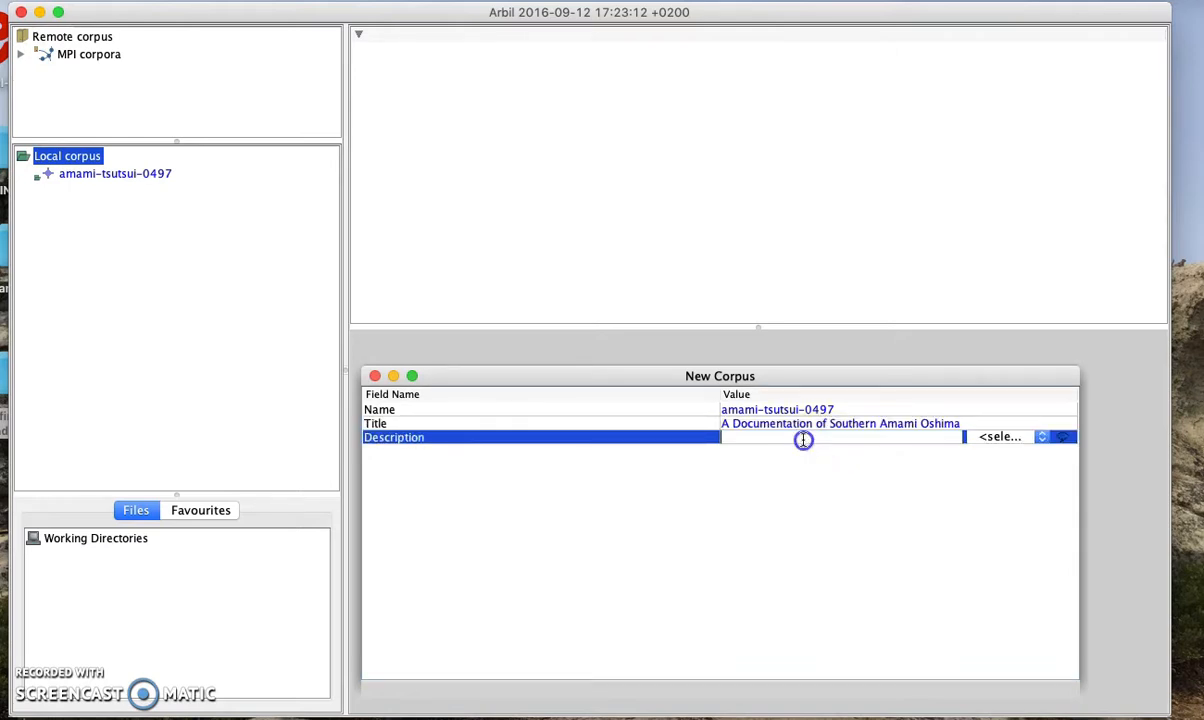
type("A little description")
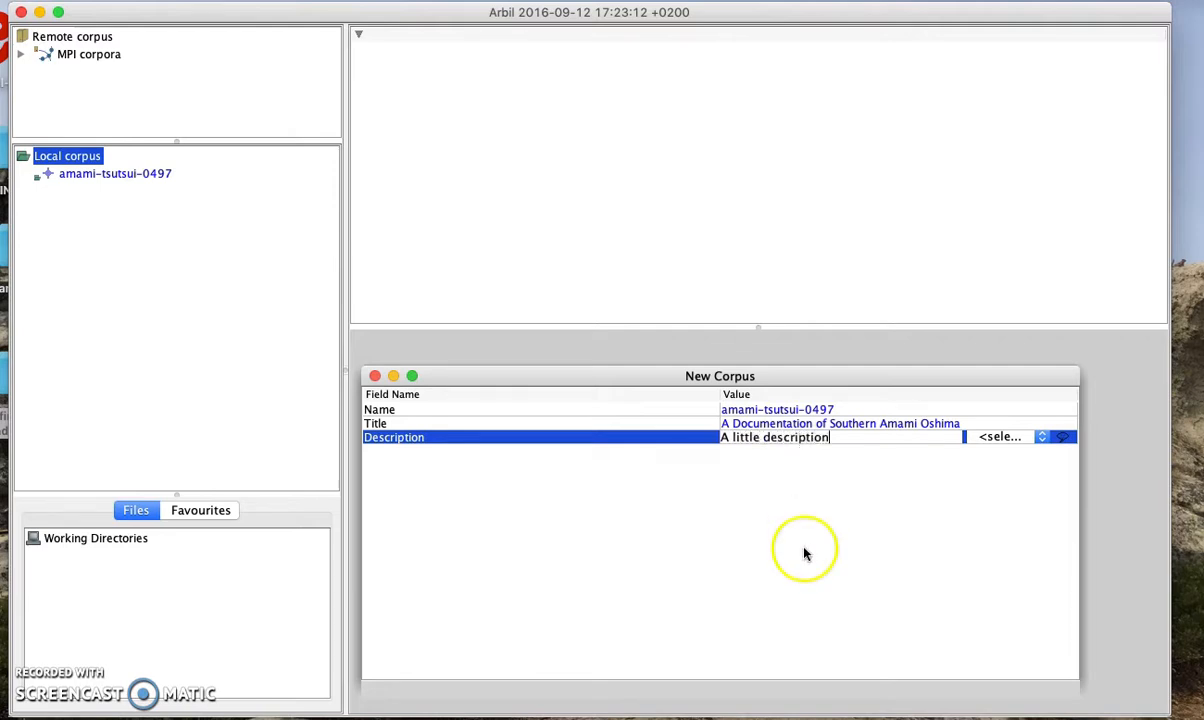
type(" of this project...")
left_click(1013, 439)
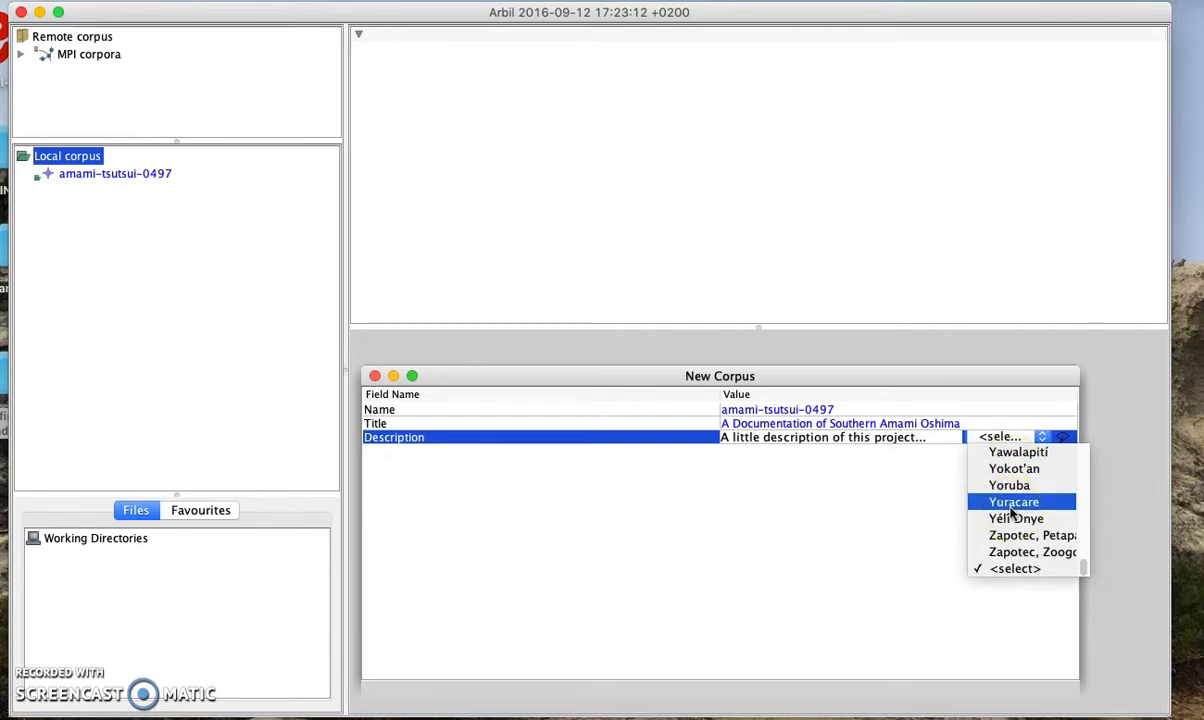
key("e")
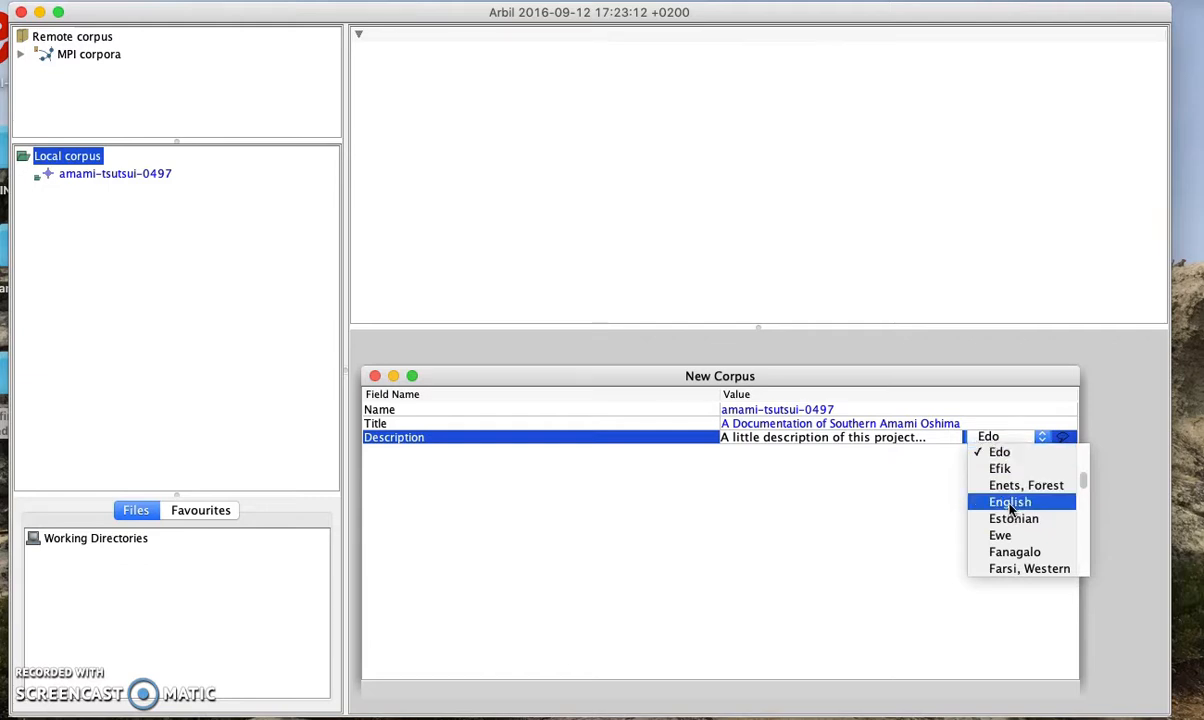
left_click(1012, 503)
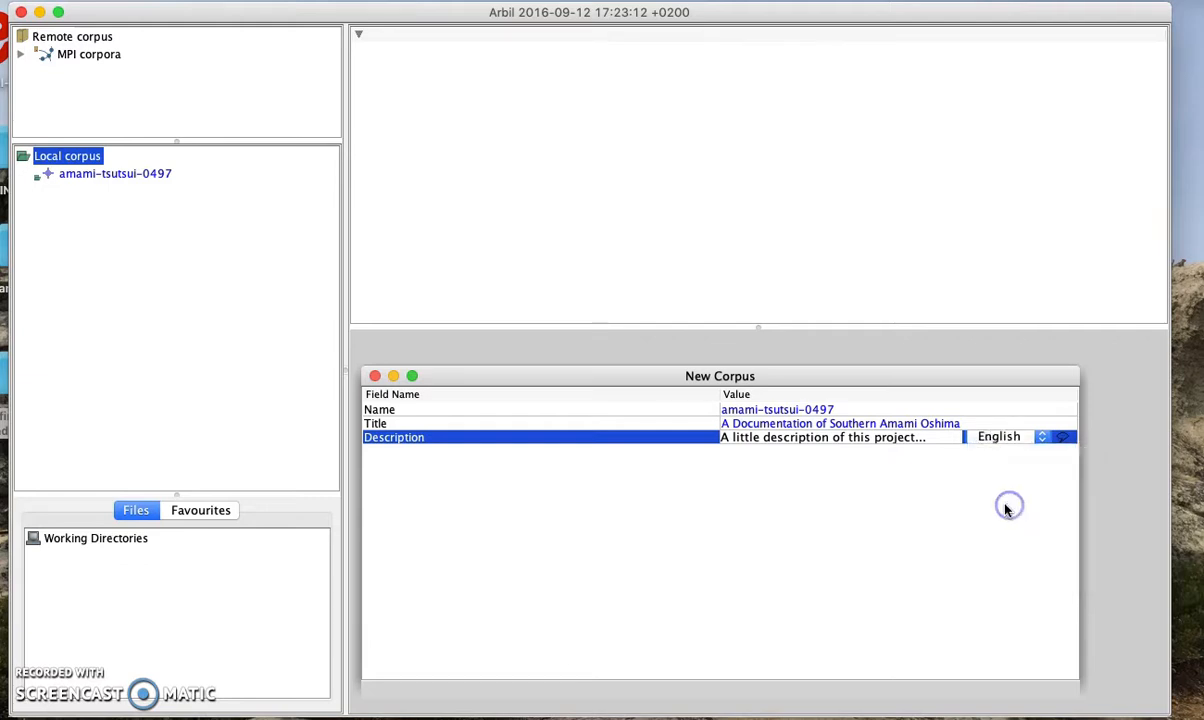
left_click(965, 413)
Close the New Corpus details window
left_click(912, 500)
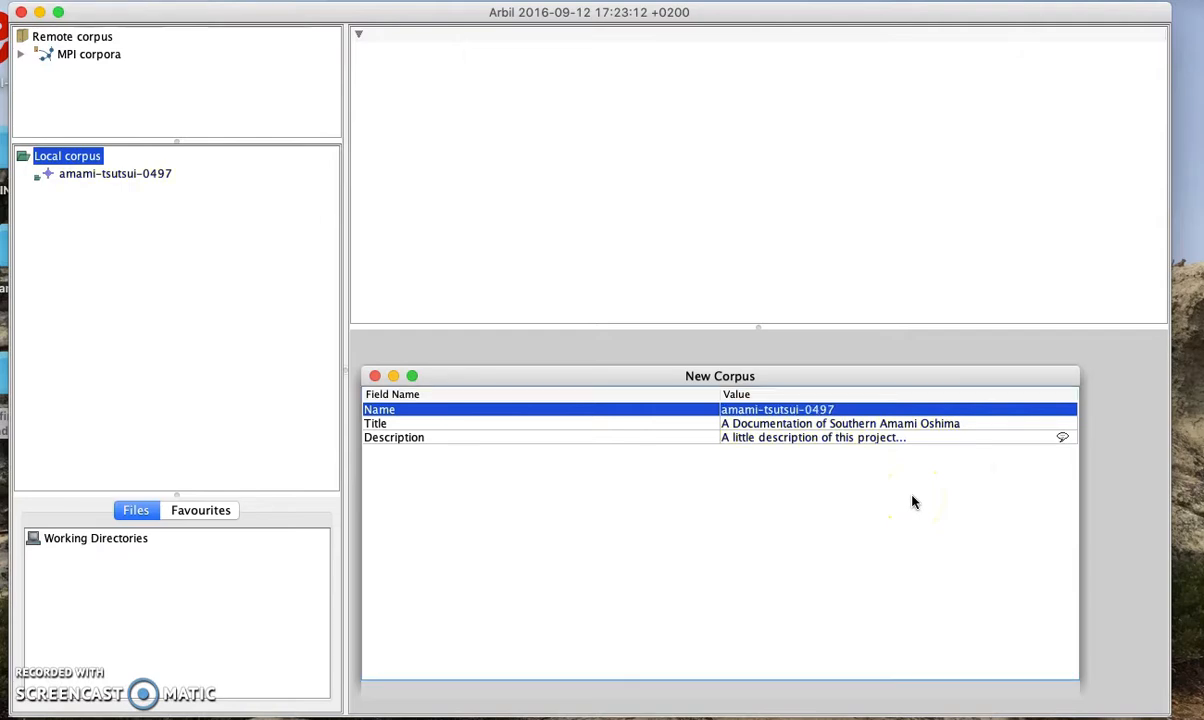
left_click(846, 416)
left_click(375, 377)
left_click(95, 660)
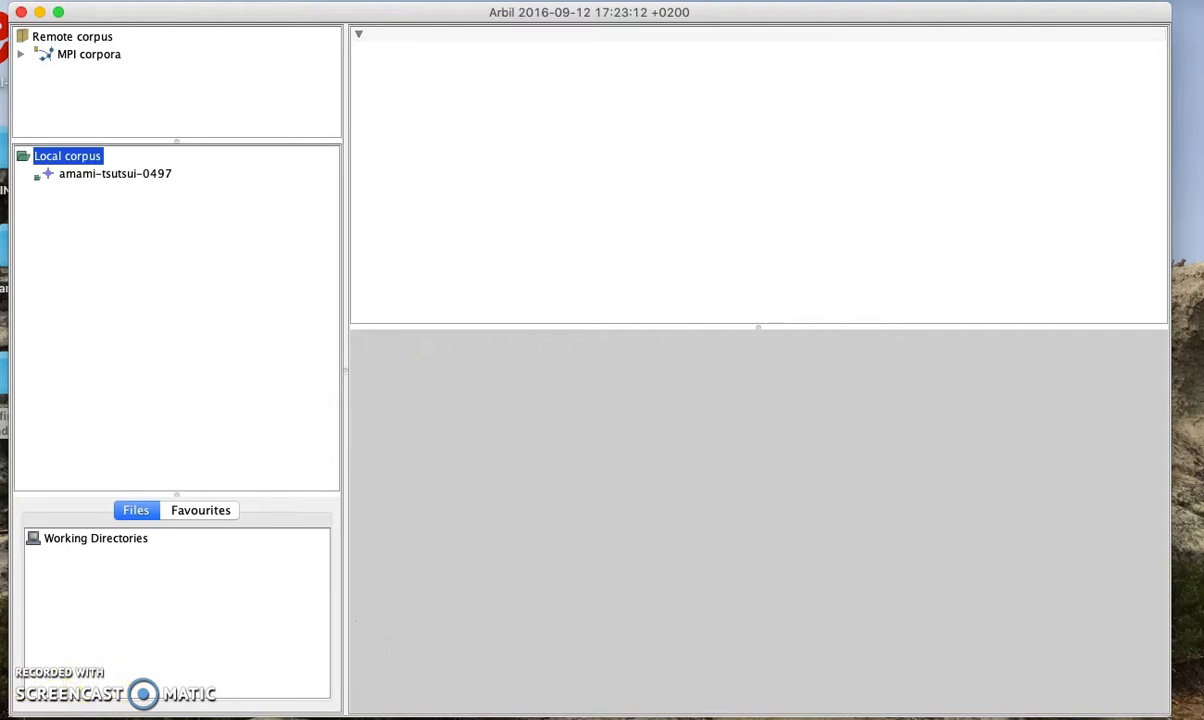
Add a new session to the amami-tsutsui-0497 corpus through Add > Session
left_click(62, 713)
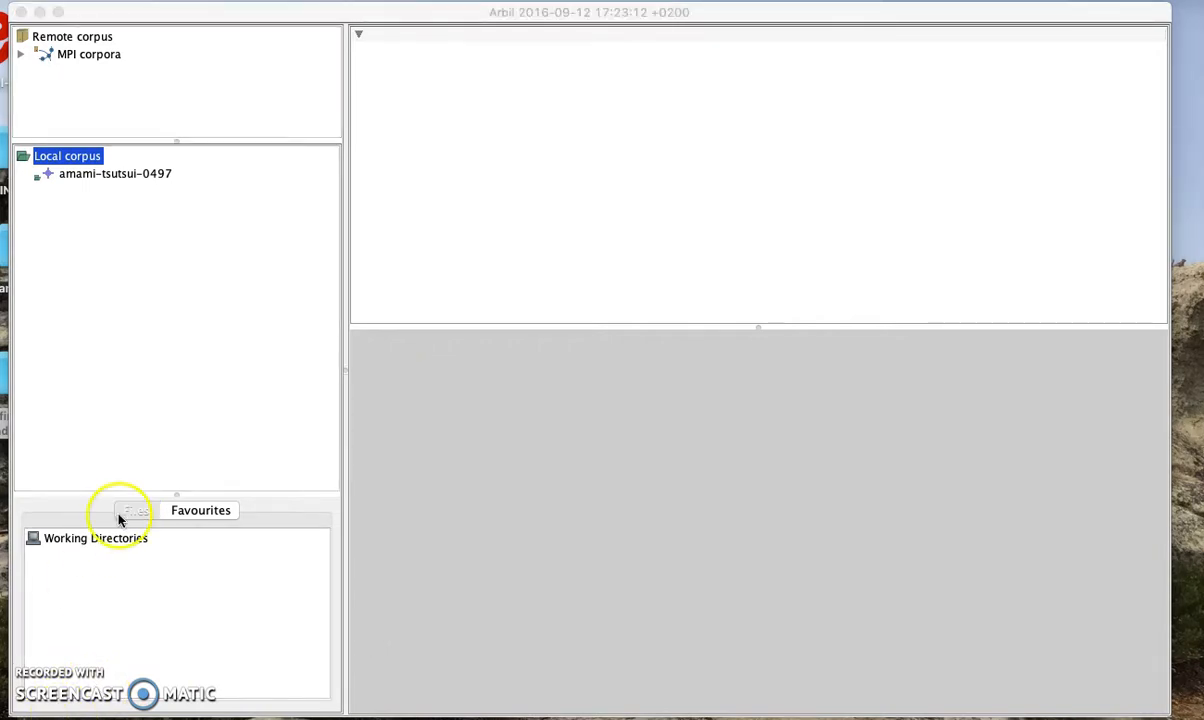
left_click(114, 175)
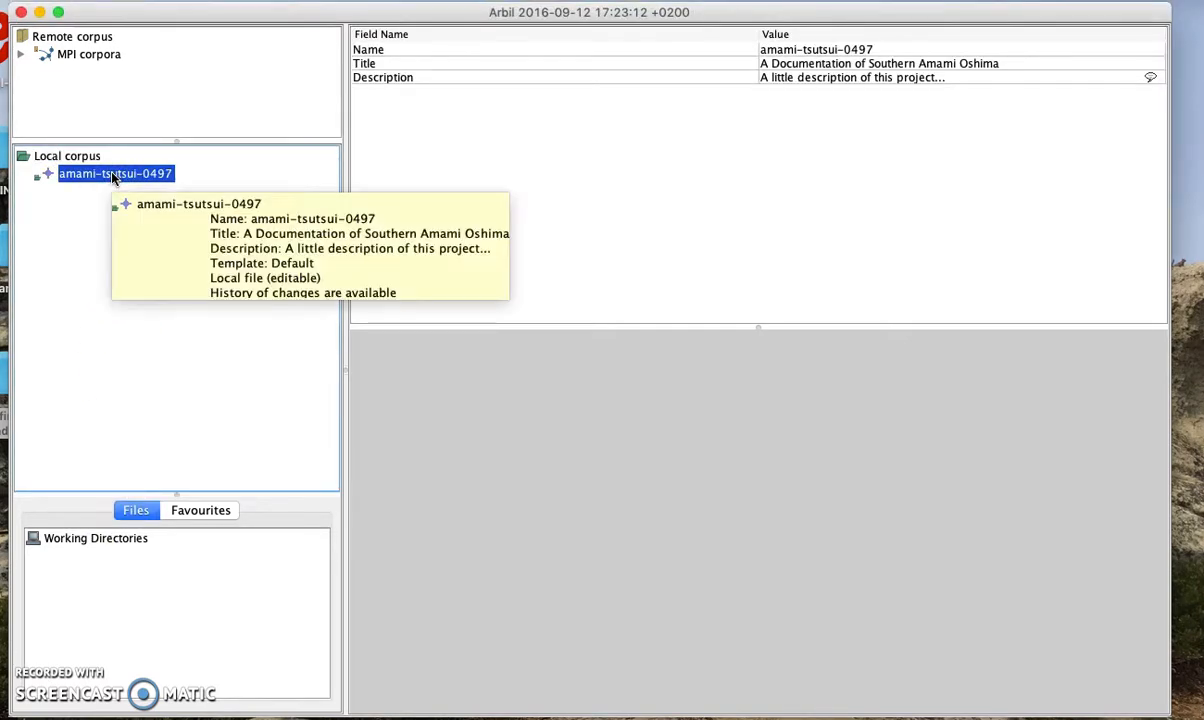
right_click(114, 176)
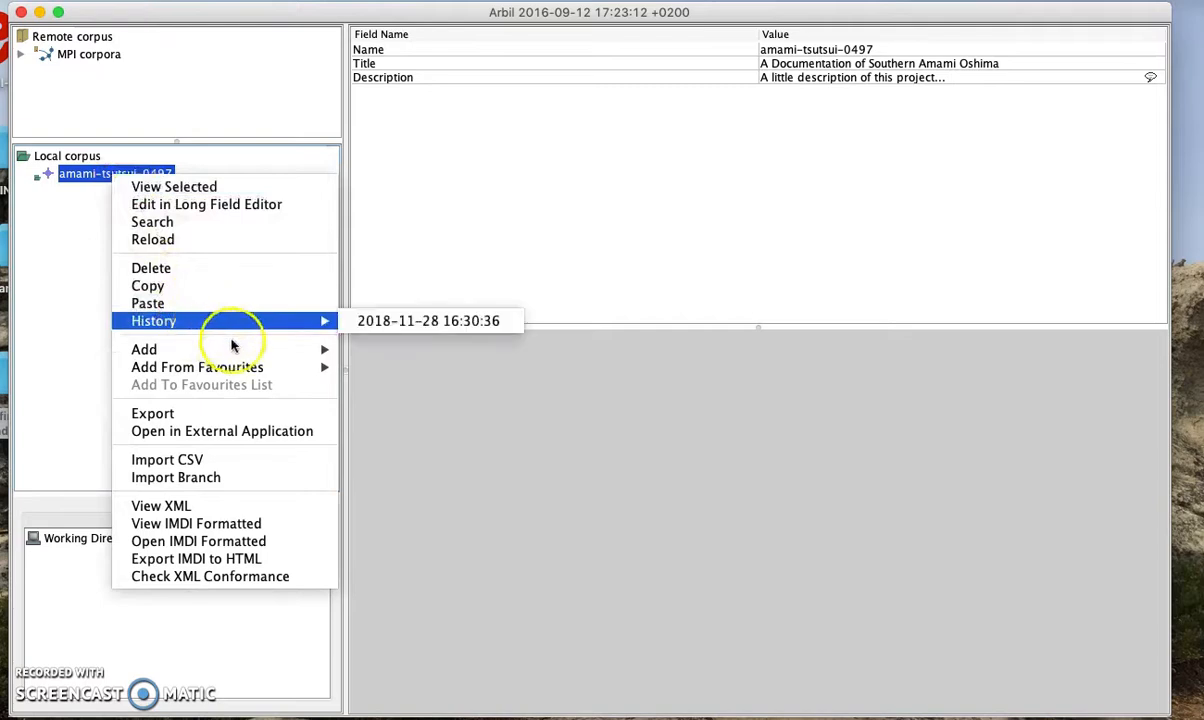
mouse_move(242, 349)
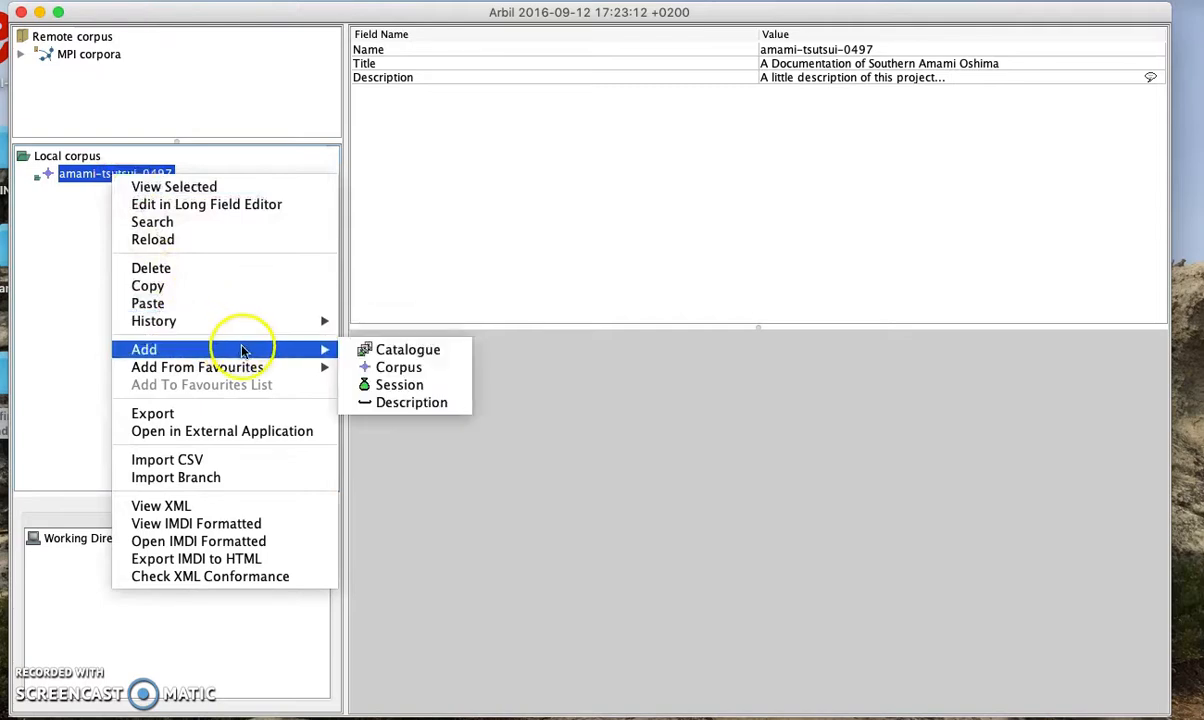
left_click(437, 386)
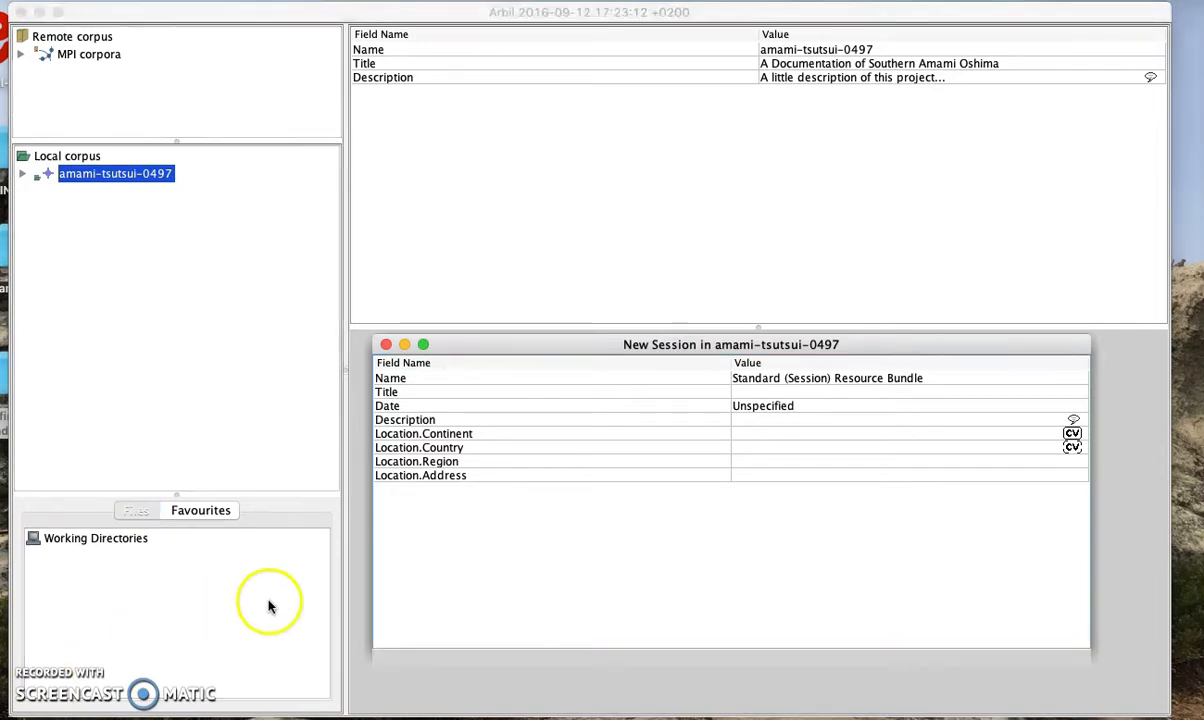
Name the session shimaguchi001 and title it 'traditional hachigatsu odori song'
left_click(808, 378)
left_click(946, 380)
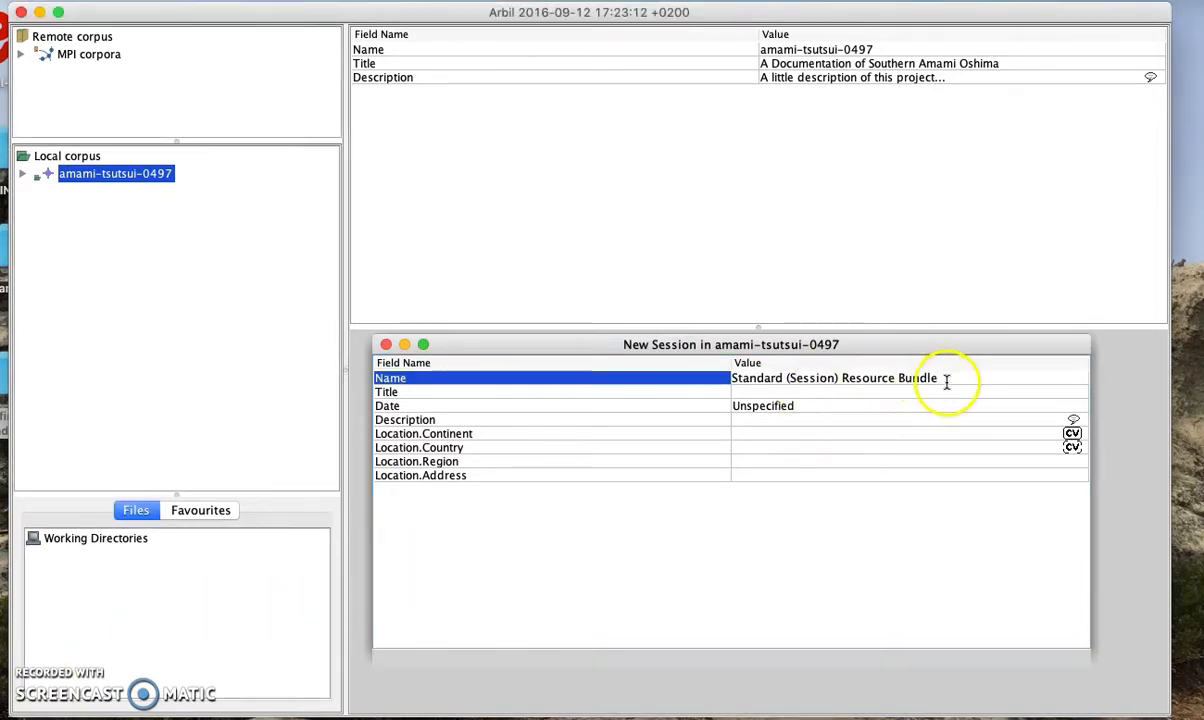
key("BackSpace")
key("BackSpace")
key("BackSpace")
key("BackSpace")
key("BackSpace")
key("BackSpace")
key("BackSpace")
key("BackSpace")
key("BackSpace")
key("BackSpace")
key("BackSpace")
key("BackSpace")
key("BackSpace")
key("BackSpace")
key("BackSpace")
key("BackSpace")
key("BackSpace")
key("BackSpace")
key("BackSpace")
key("BackSpace")
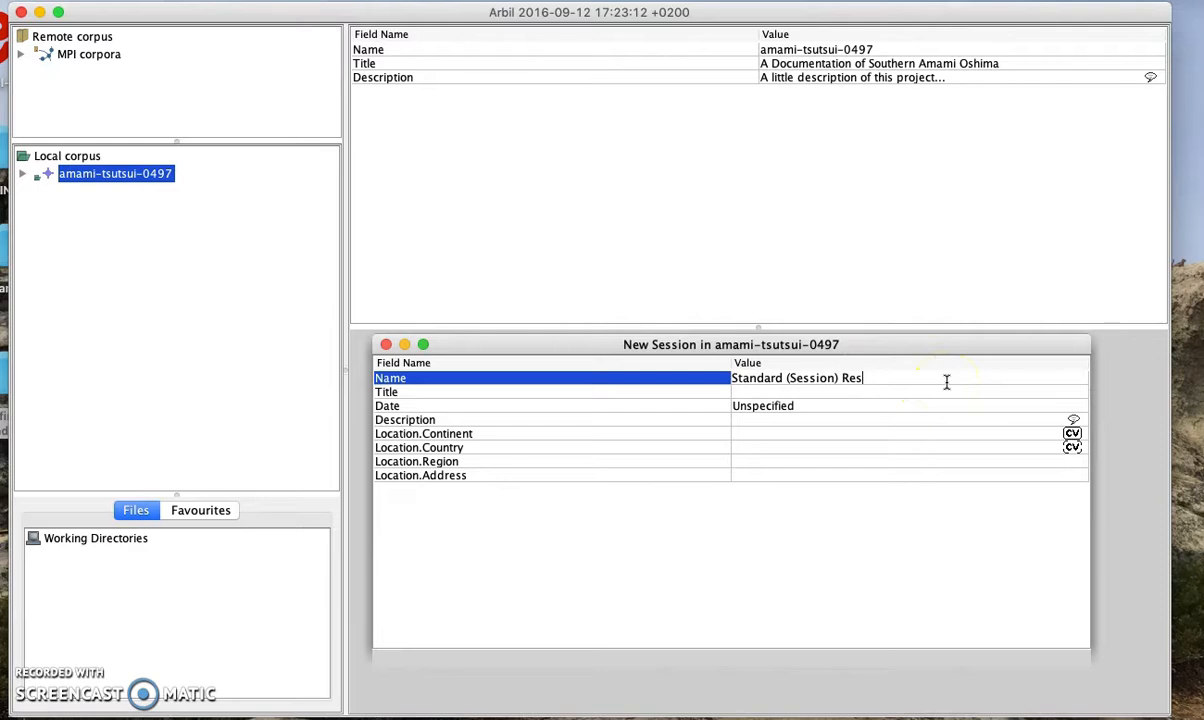
key("BackSpace")
key("BackSpace")
key("BackSpace")
key("BackSpace")
key("BackSpace")
key("BackSpace")
key("BackSpace")
key("BackSpace")
key("BackSpace")
key("BackSpace")
key("BackSpace")
type("shimag")
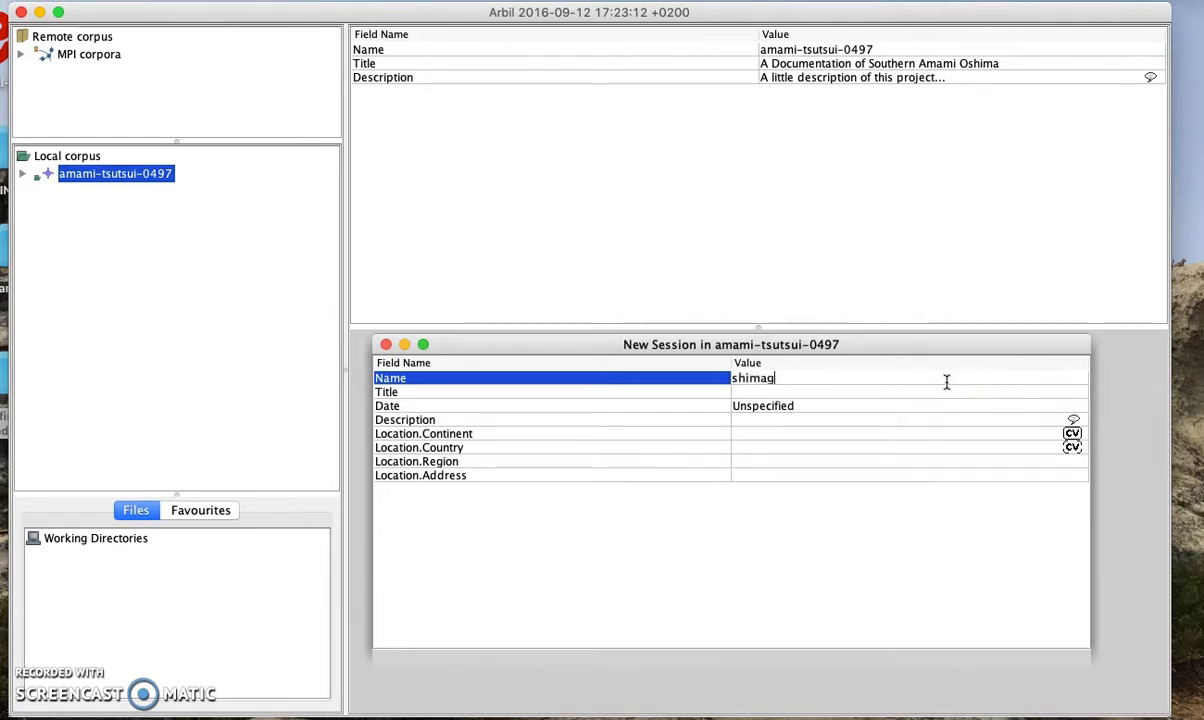
type("uchi001")
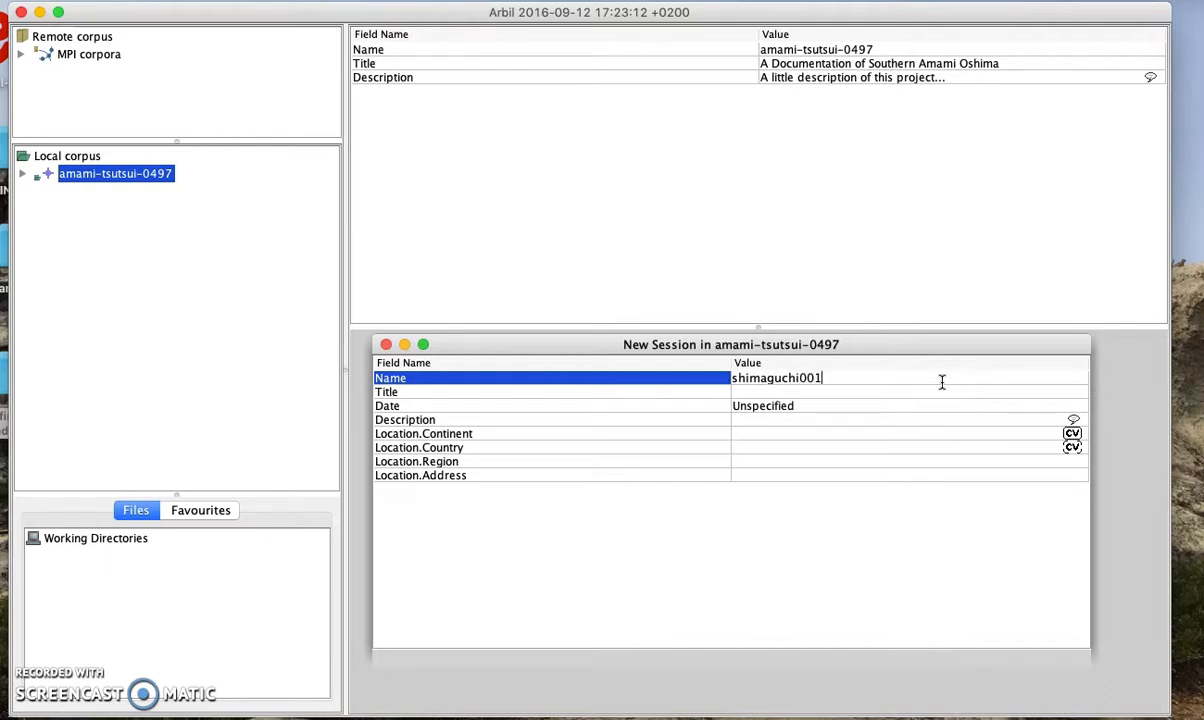
left_click(914, 391)
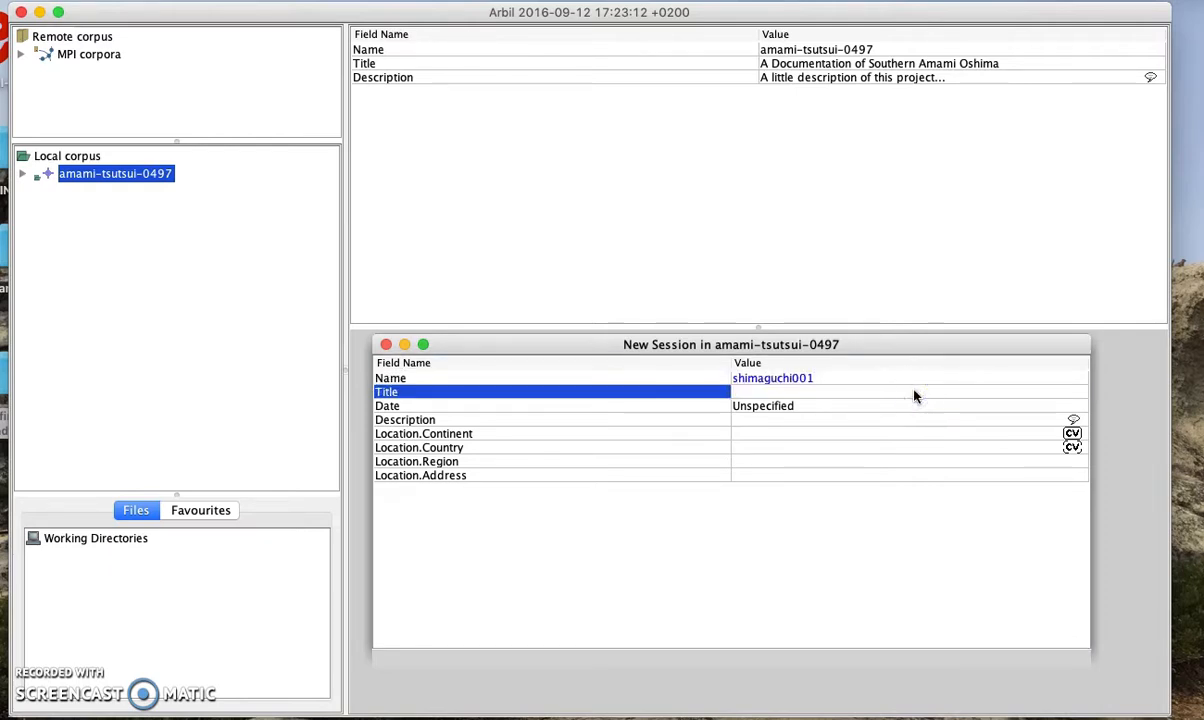
type("traditional ha")
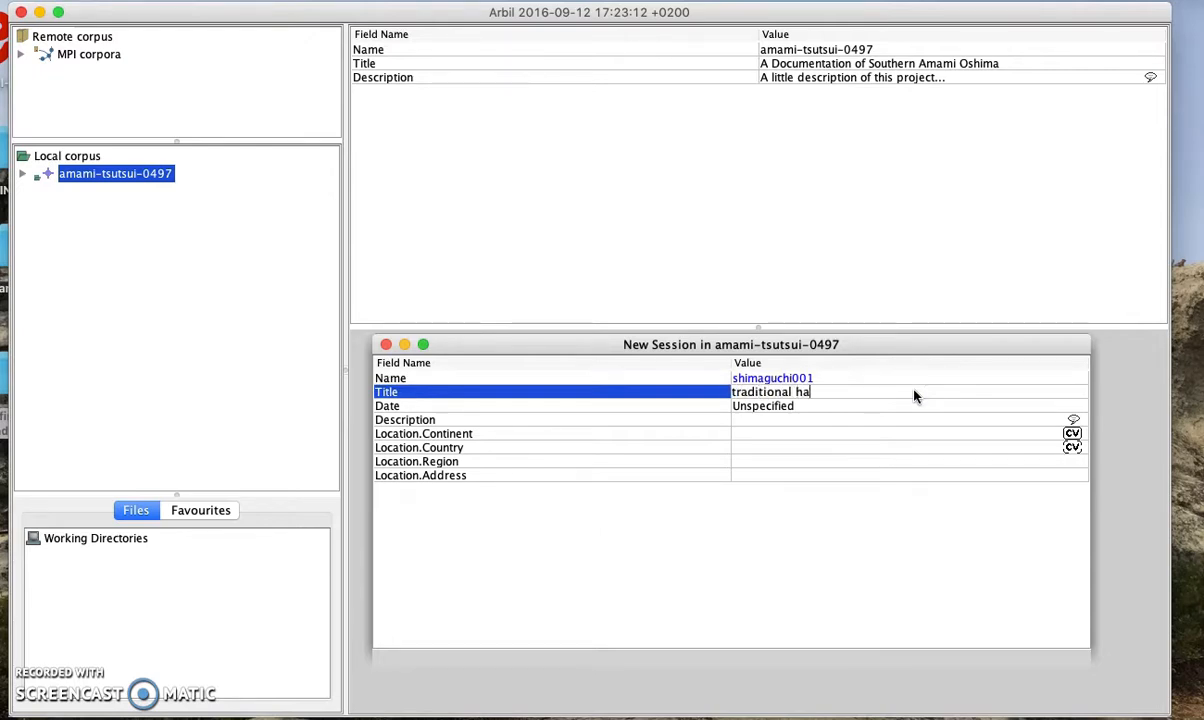
type("chigatsu odori")
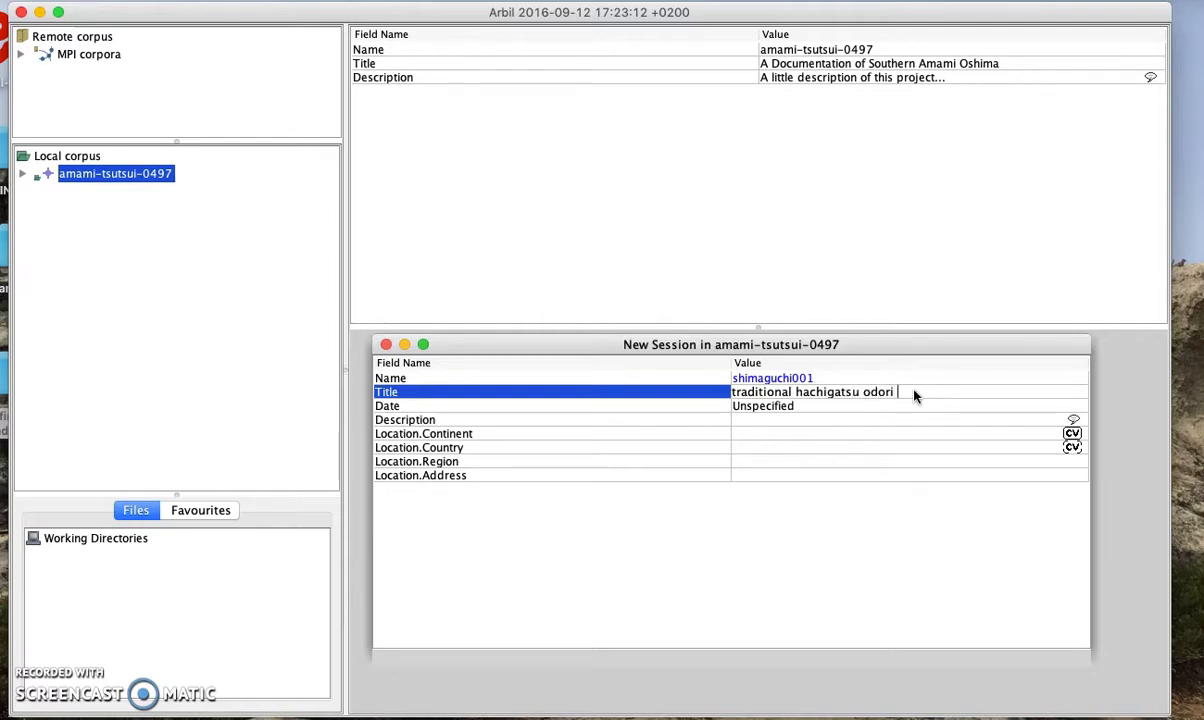
type(" song")
left_click(895, 408)
Set the session date to 20180310 and commit the new session
key("BackSpace")
key("BackSpace")
key("BackSpace")
key("BackSpace")
key("BackSpace")
key("BackSpace")
key("BackSpace")
key("BackSpace")
key("BackSpace")
key("BackSpace")
key("BackSpace")
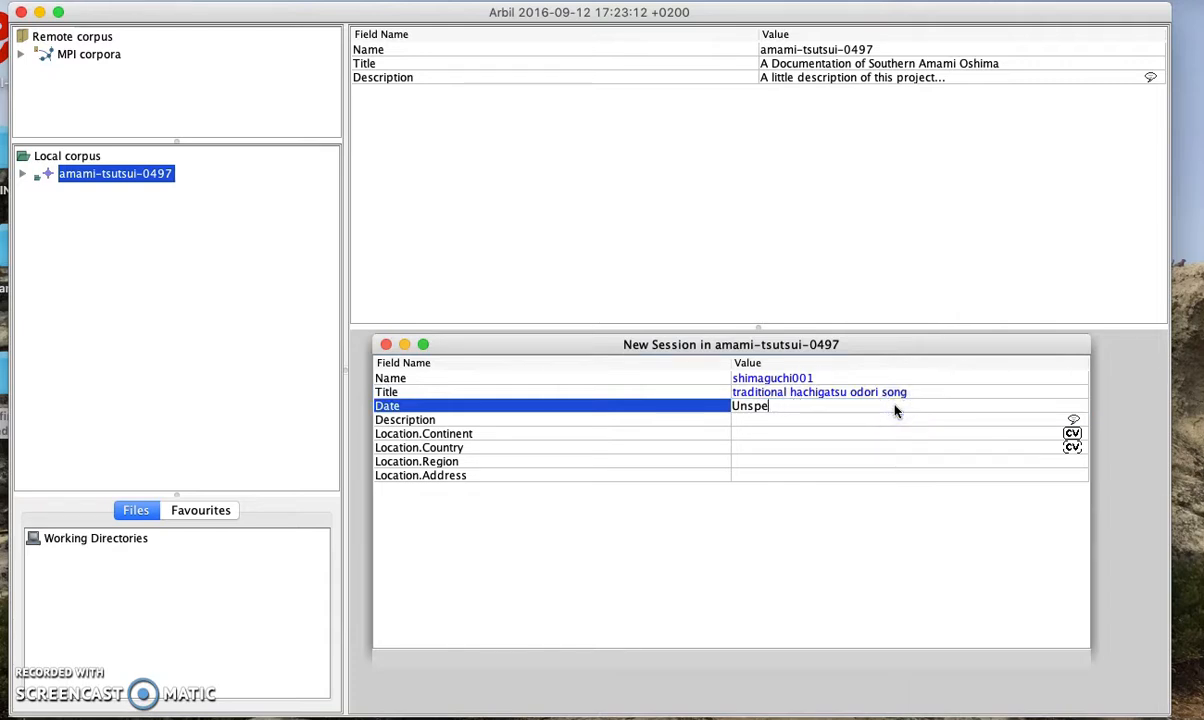
left_click(898, 433)
type("201")
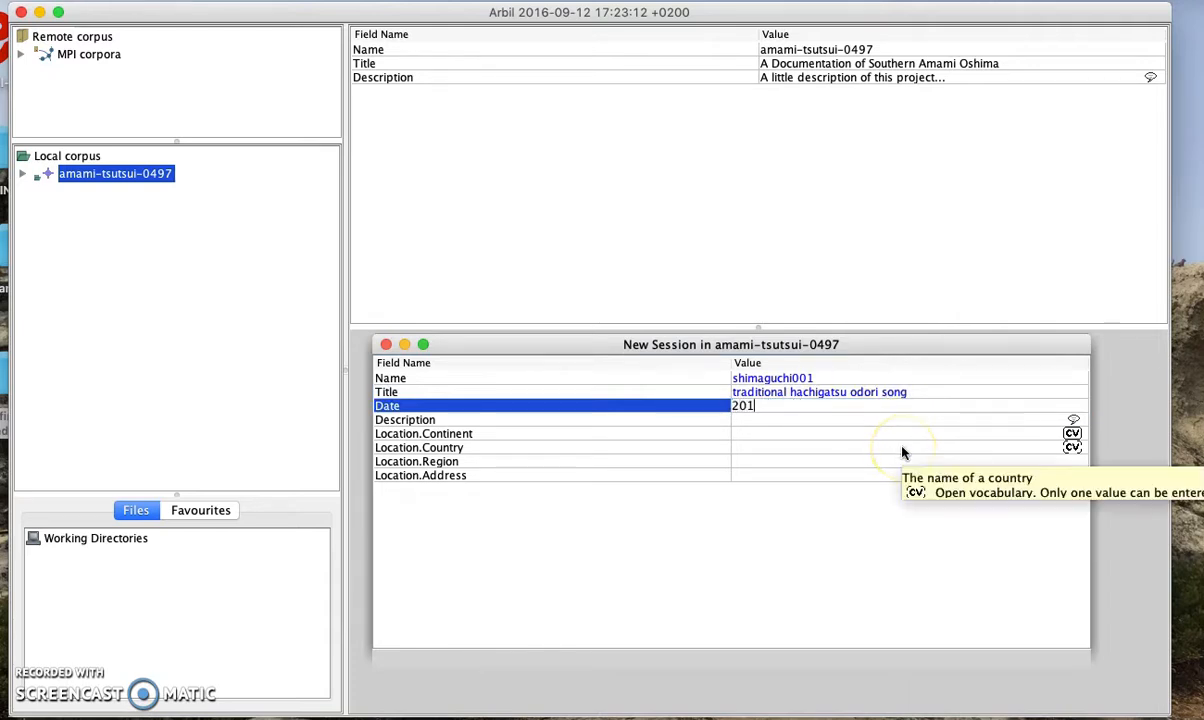
type("8-03-10")
left_click(797, 448)
left_click(780, 420)
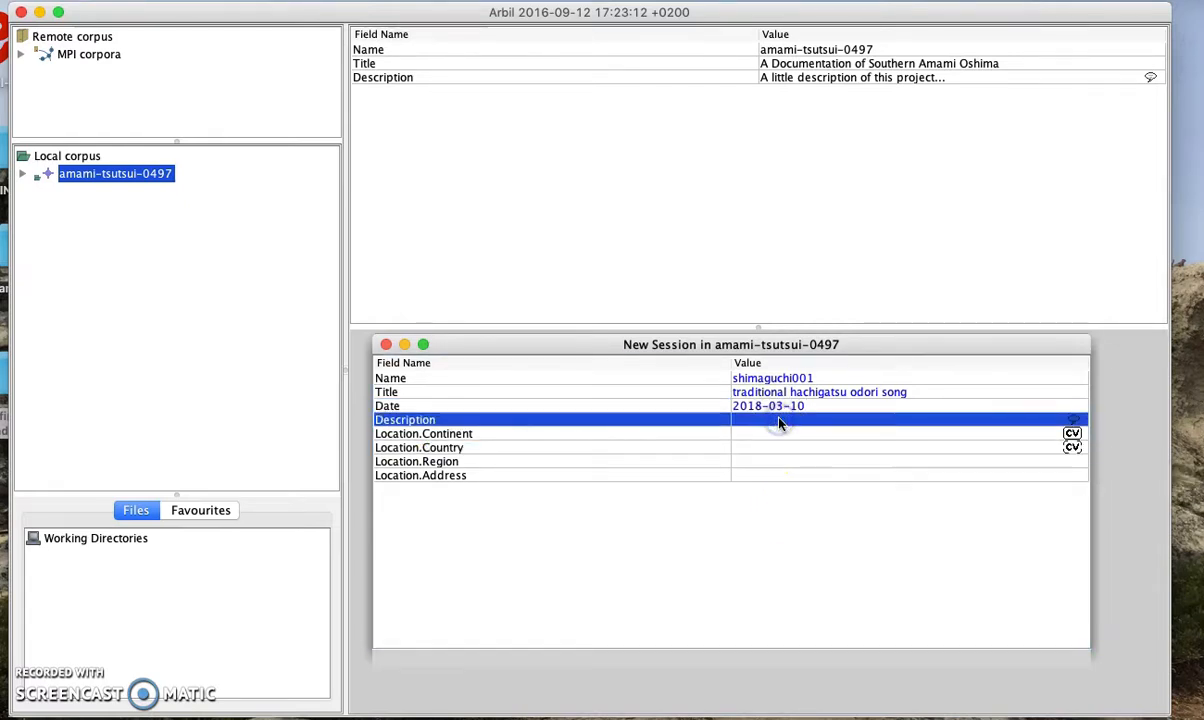
left_click(801, 420)
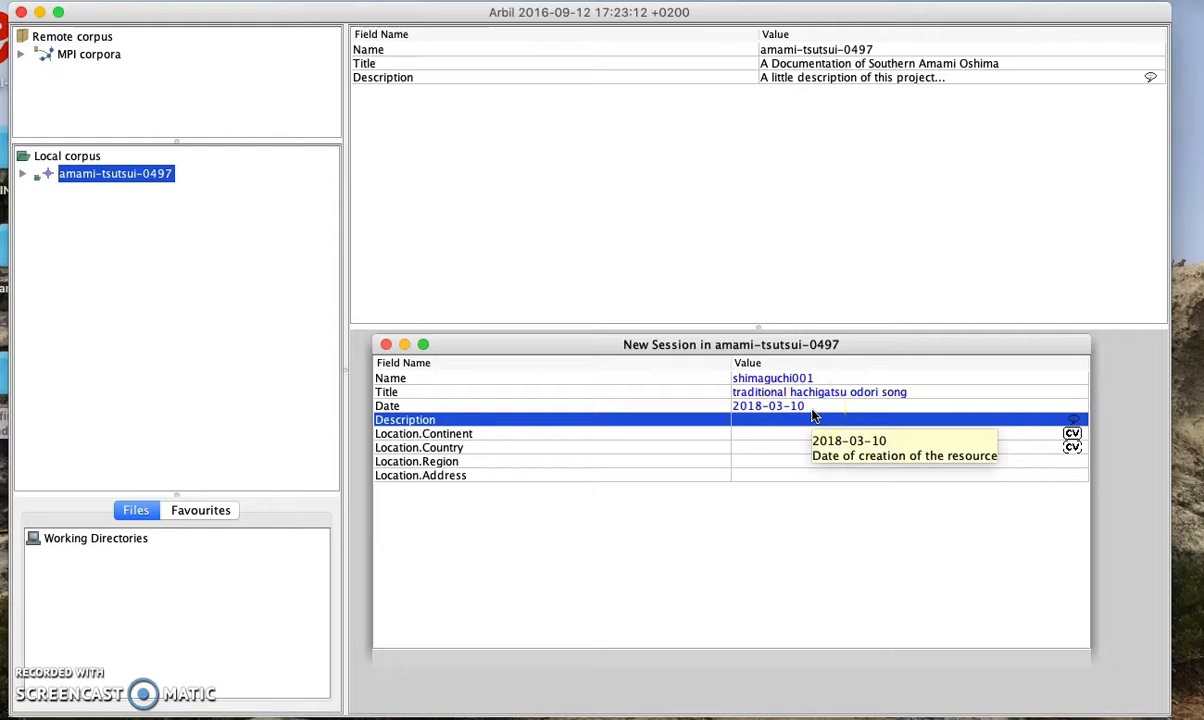
left_click(812, 410)
left_click_drag(812, 410, 738, 410)
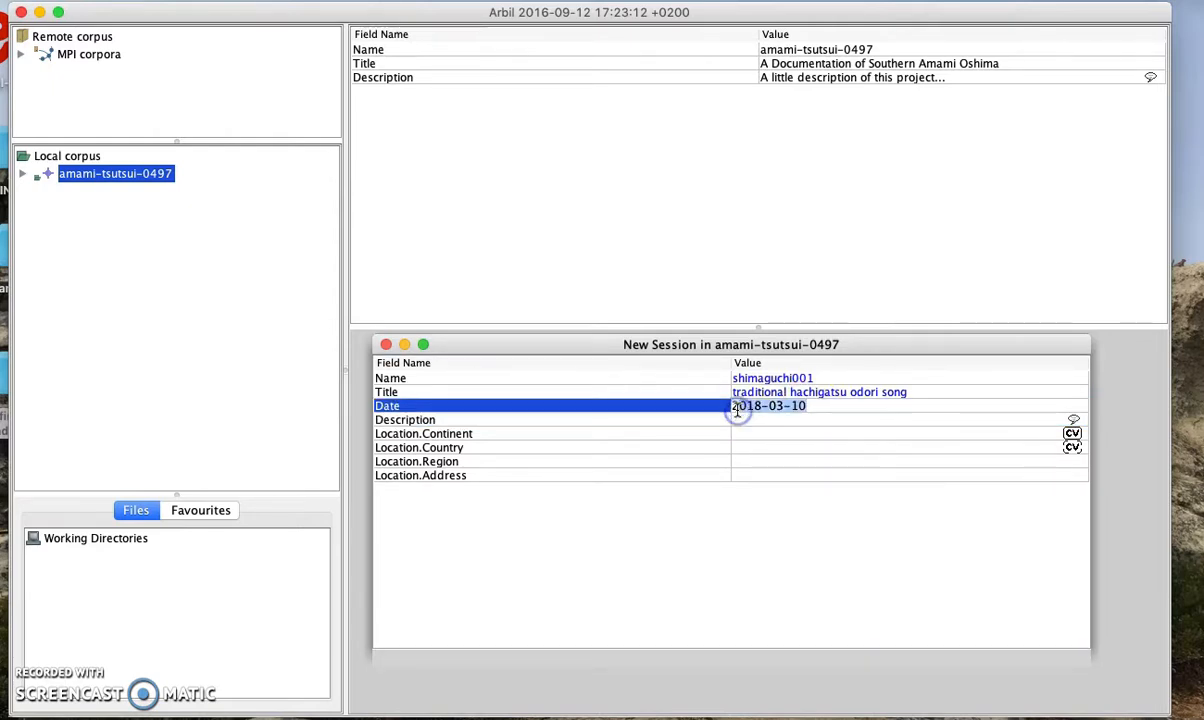
key("BackSpace")
type("01")
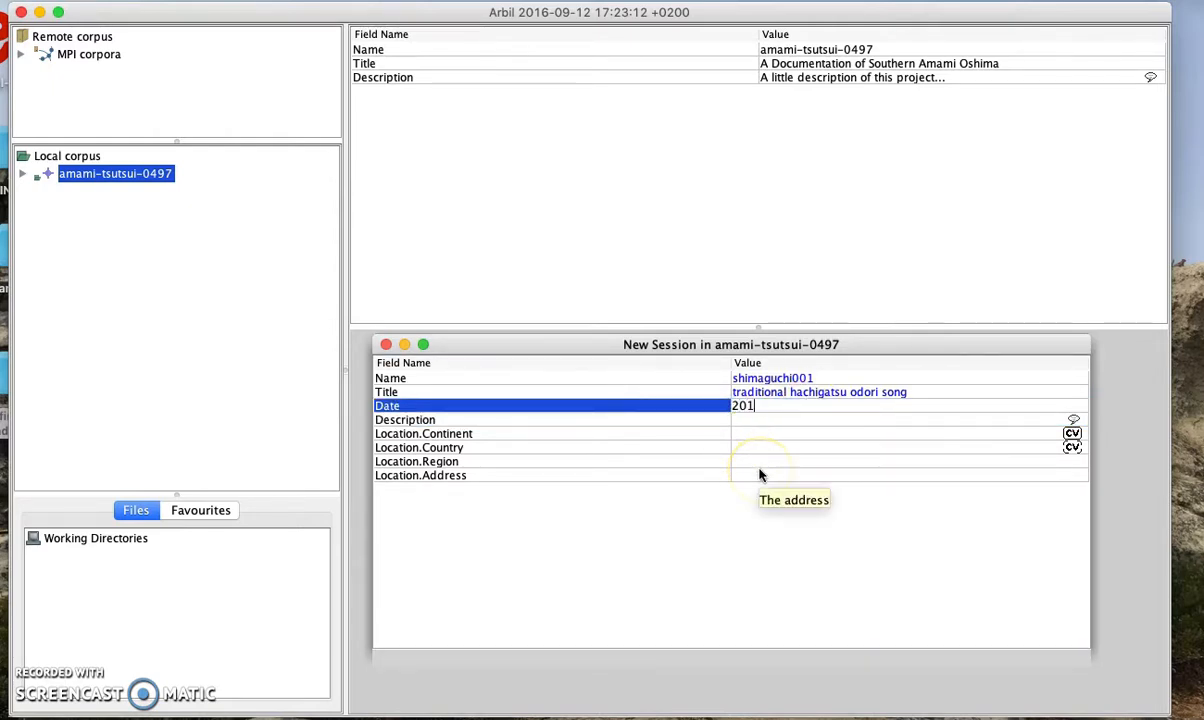
type("80310")
left_click(801, 436)
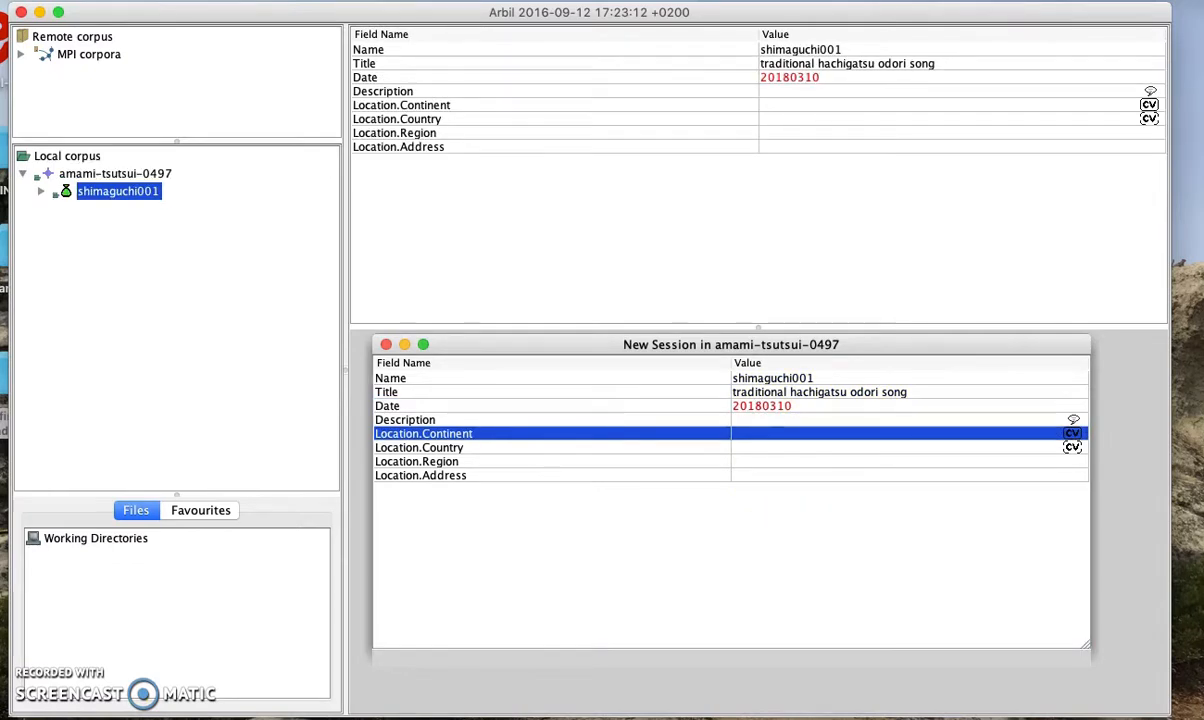
left_click(126, 197)
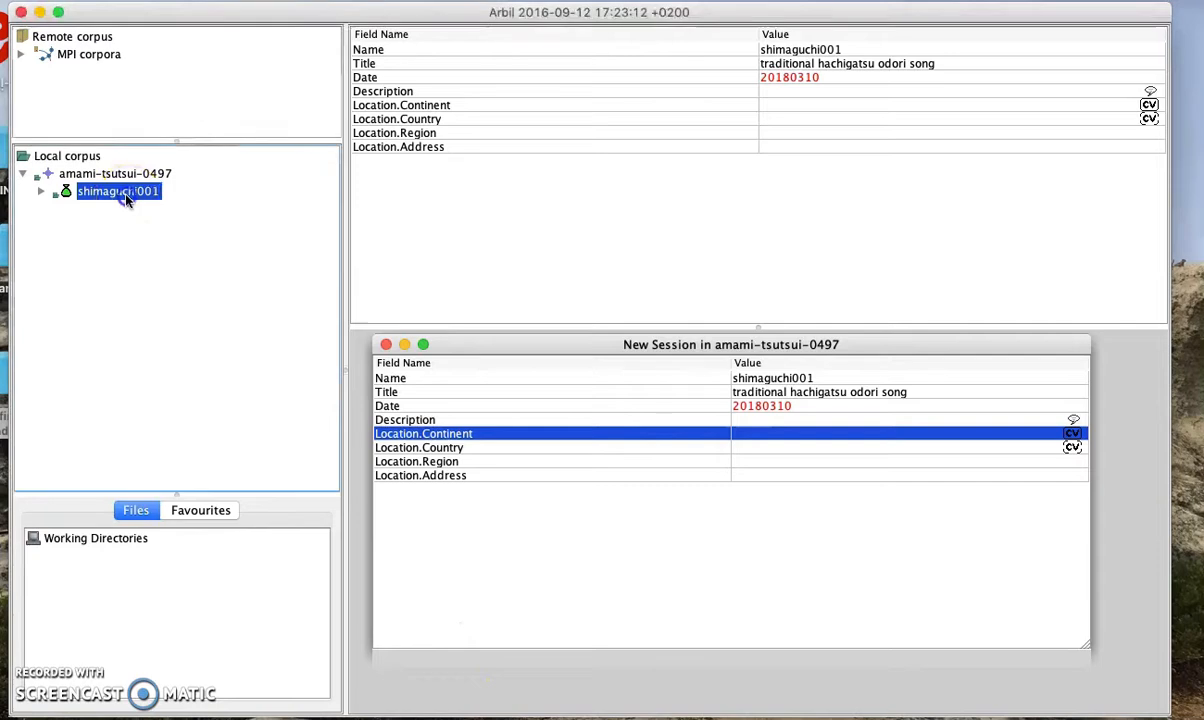
right_click(126, 197)
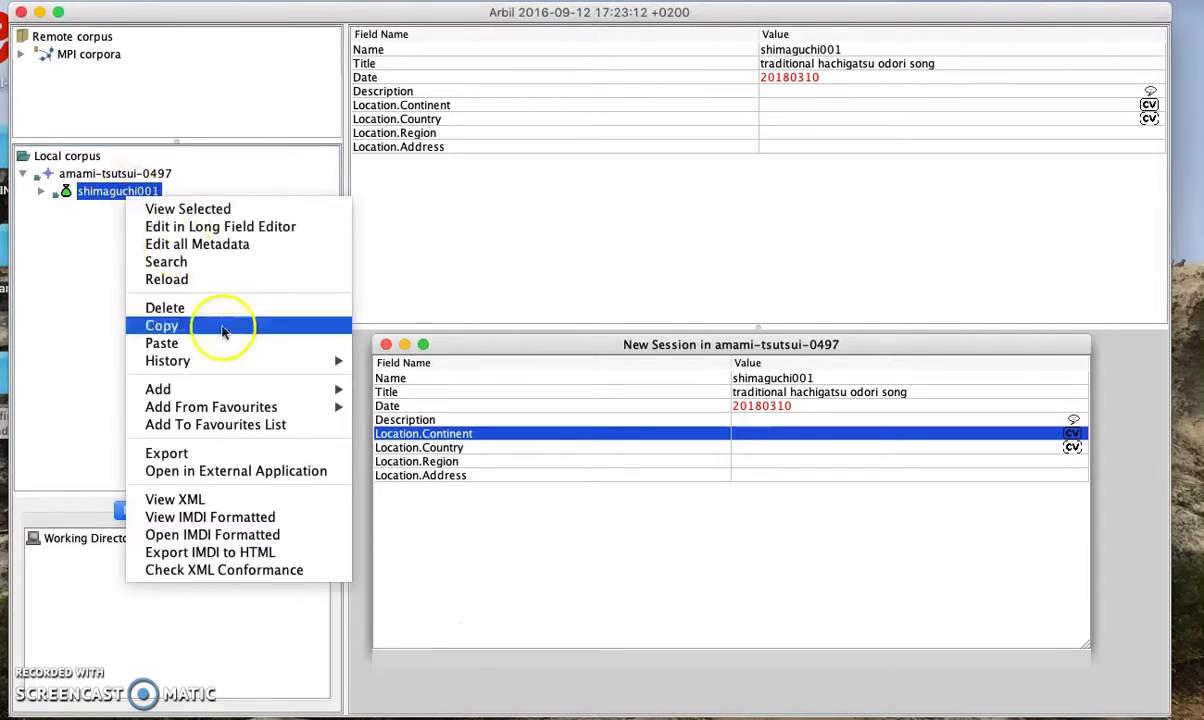
left_click(205, 570)
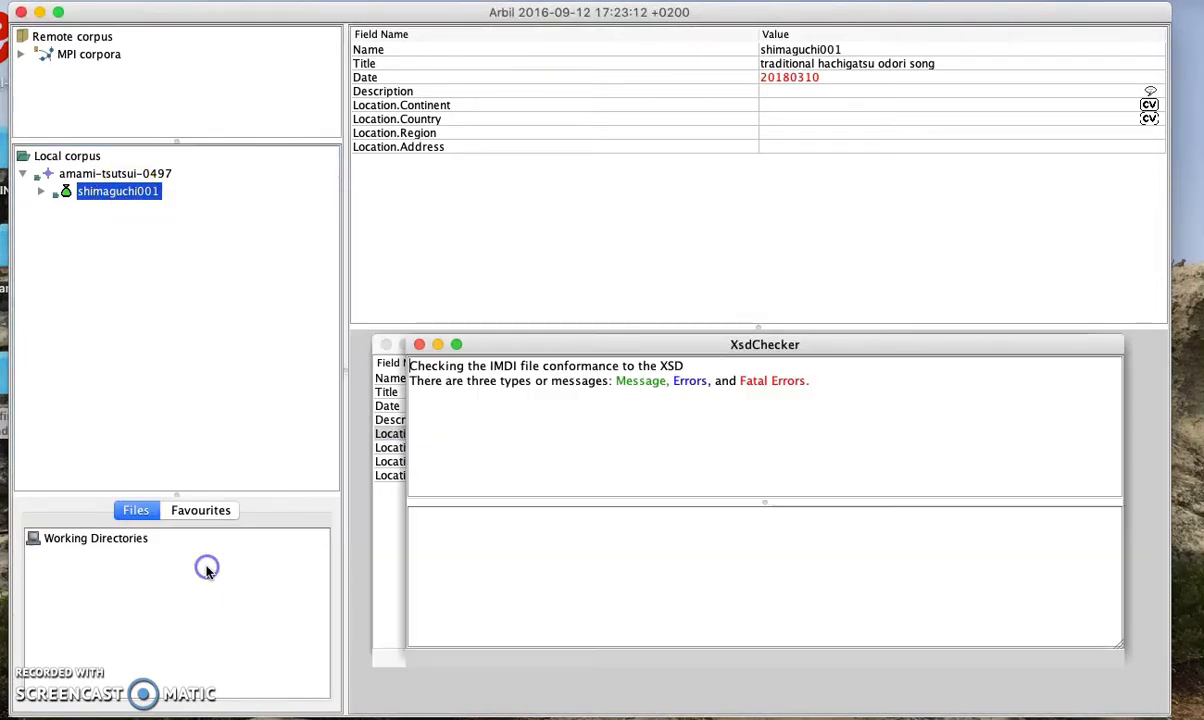
left_click(697, 423)
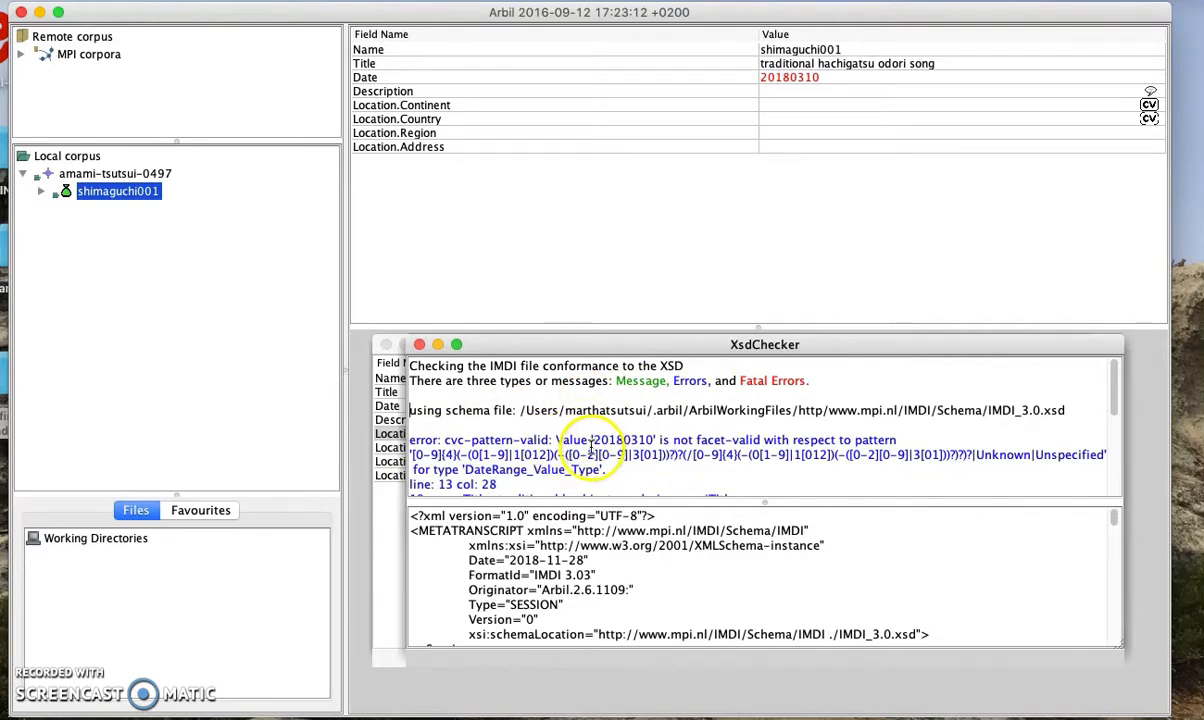
scroll(600, 445, "down", 2)
scroll(603, 445, "down", 3)
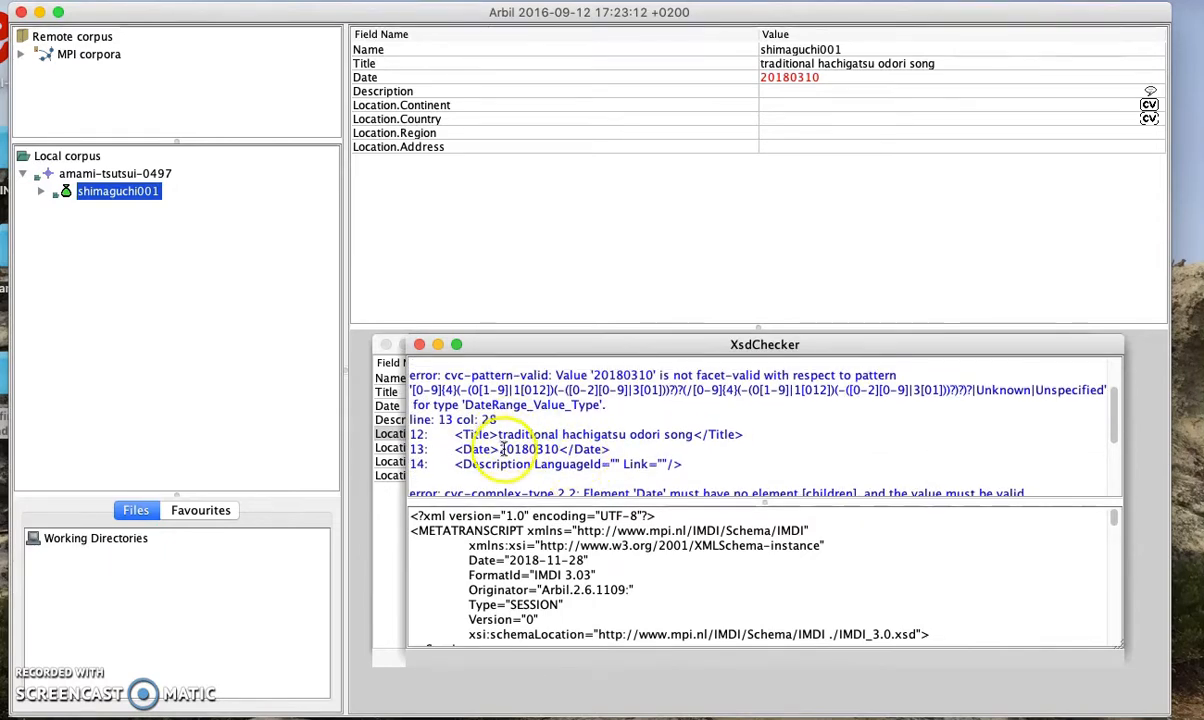
left_click_drag(499, 449, 564, 450)
scroll(564, 440, "up", 5)
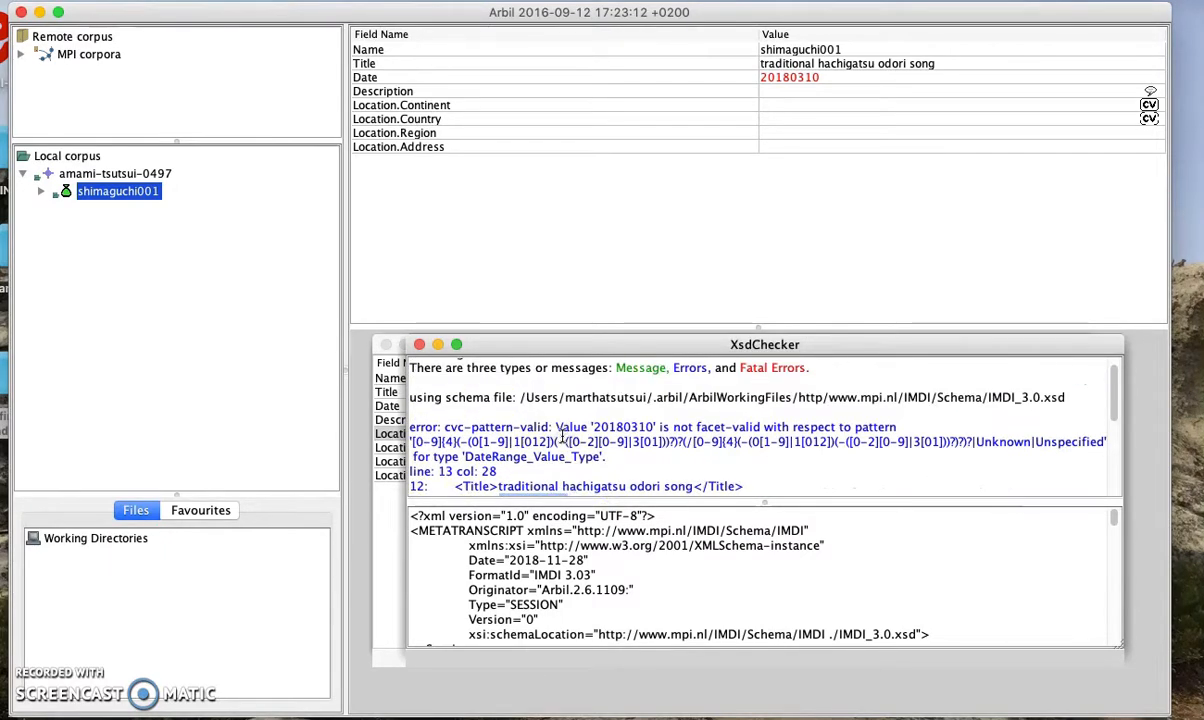
left_click(419, 344)
Correct the session date to 2018-03-10 and save
left_click(806, 404)
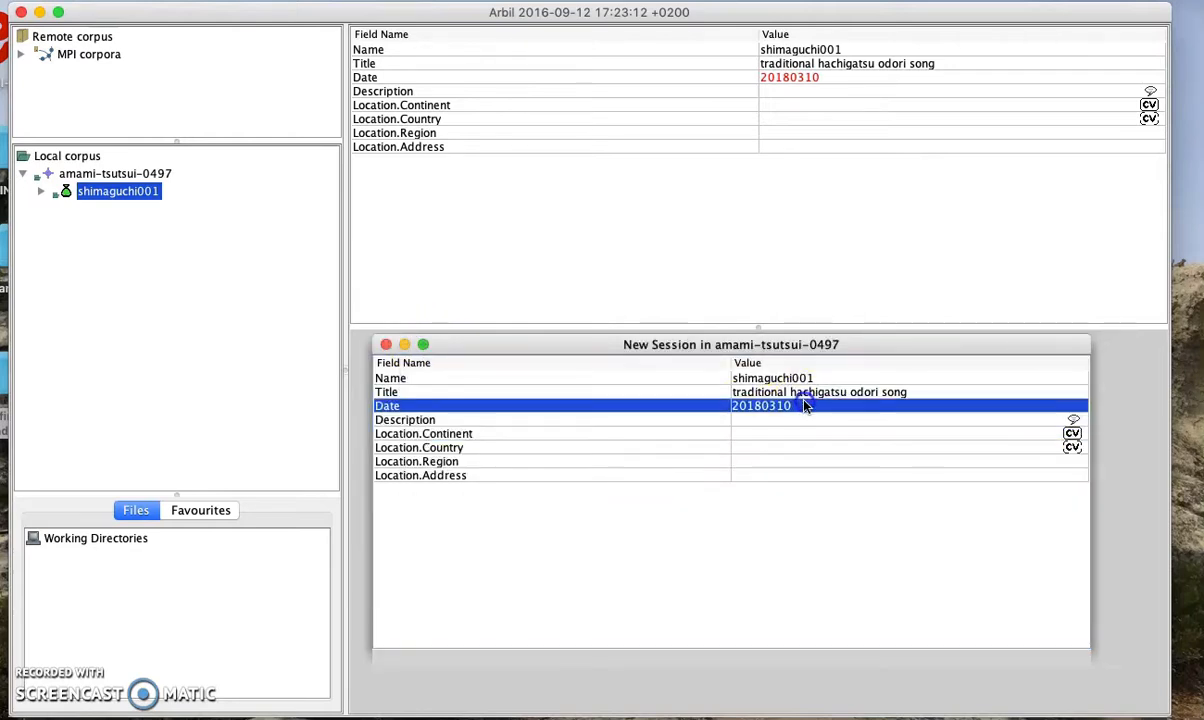
left_click(758, 405)
type("-")
left_click(786, 405)
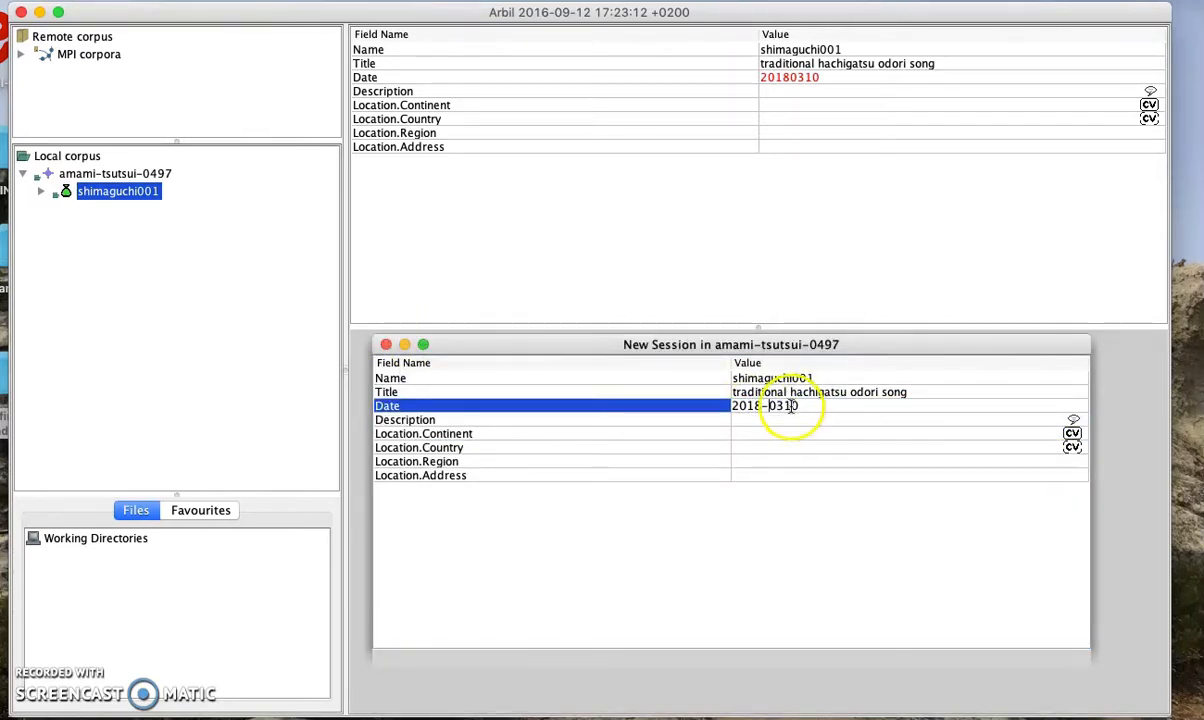
type("-")
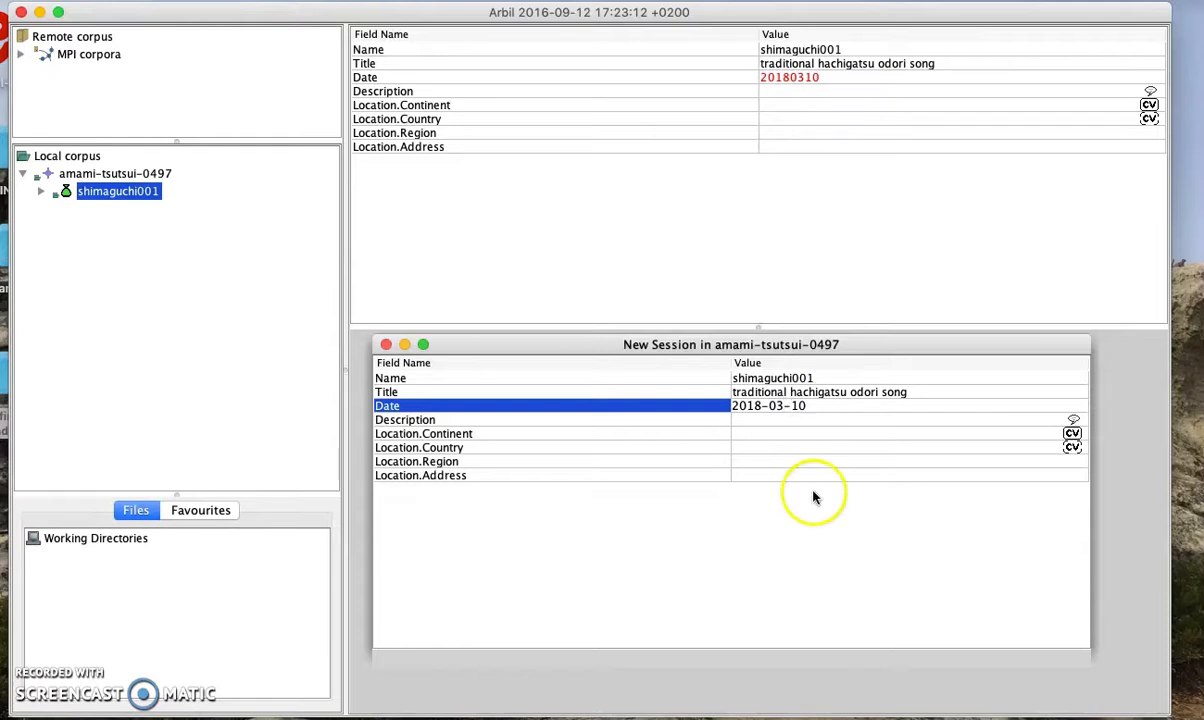
left_click(810, 475)
key("super+s")
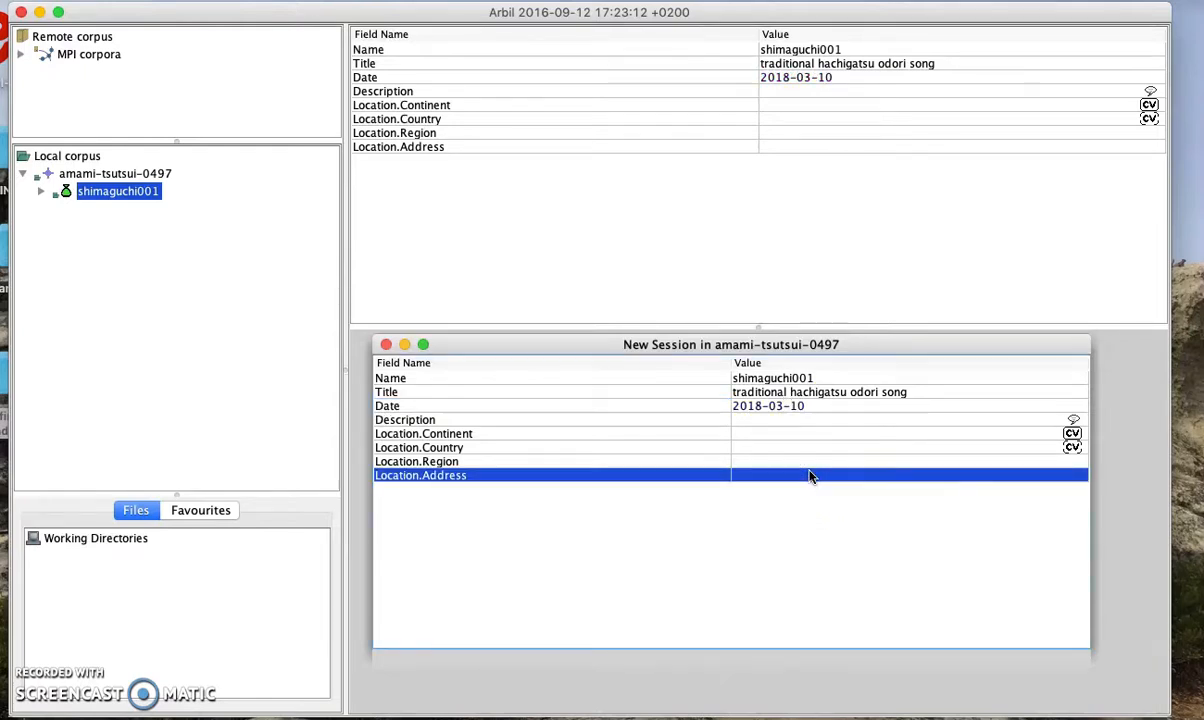
Rerun Check XML Conformance on shimaguchi001 and close the valid report
right_click(124, 196)
left_click(228, 568)
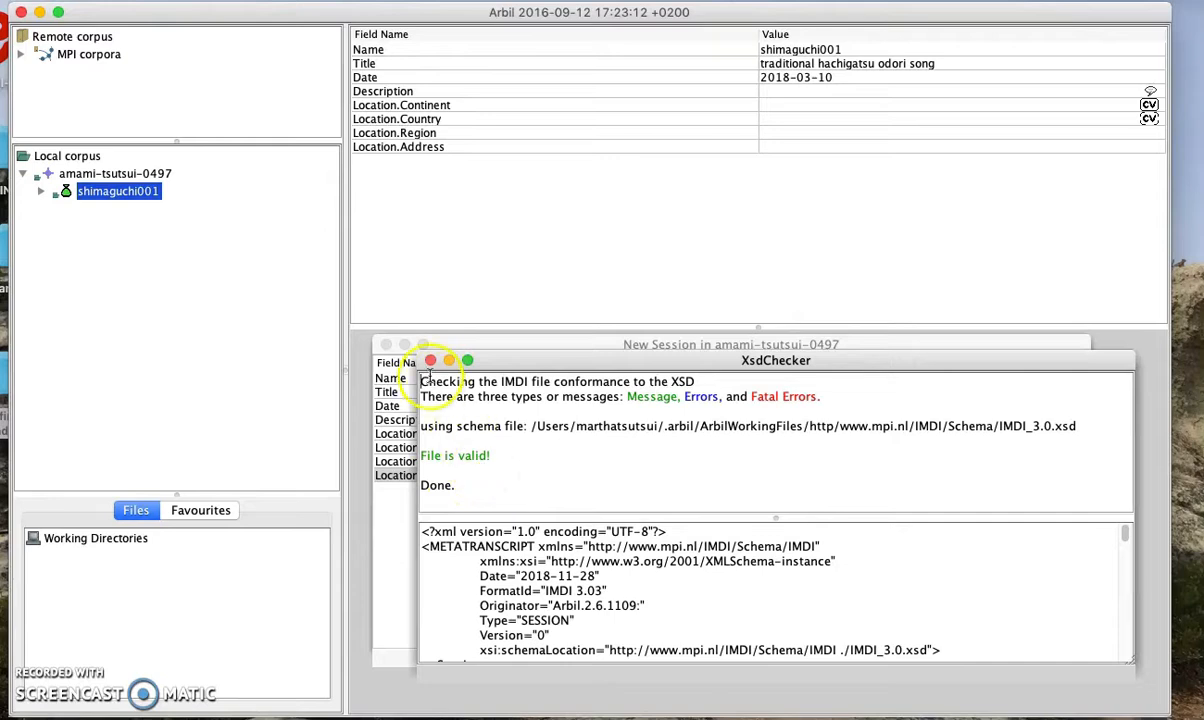
left_click(430, 360)
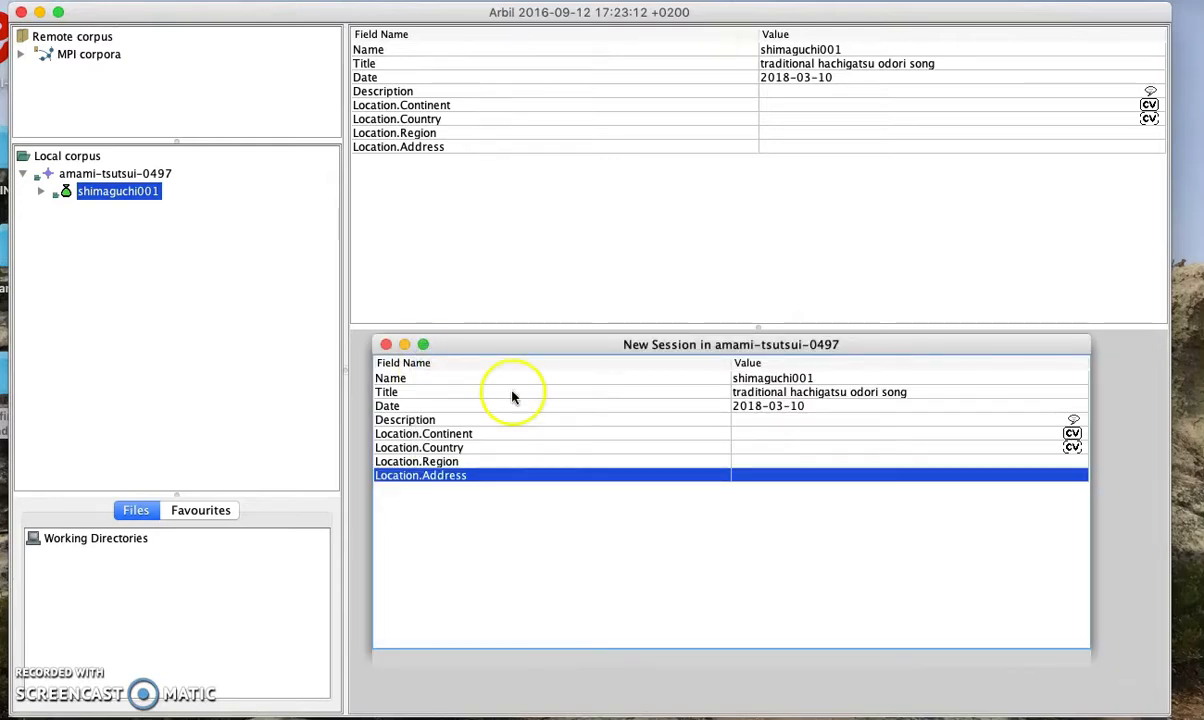
left_click(759, 419)
Enter the description 'A description of recording content' and set its language to English
left_click(754, 411)
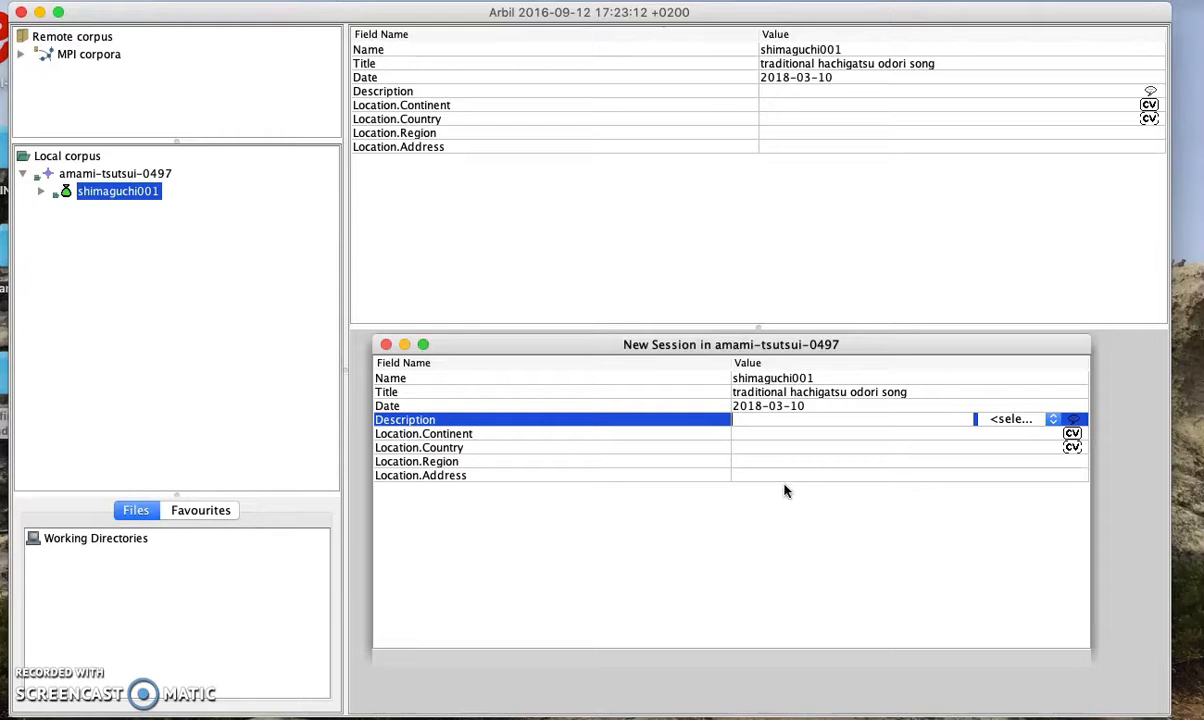
type("A descrip")
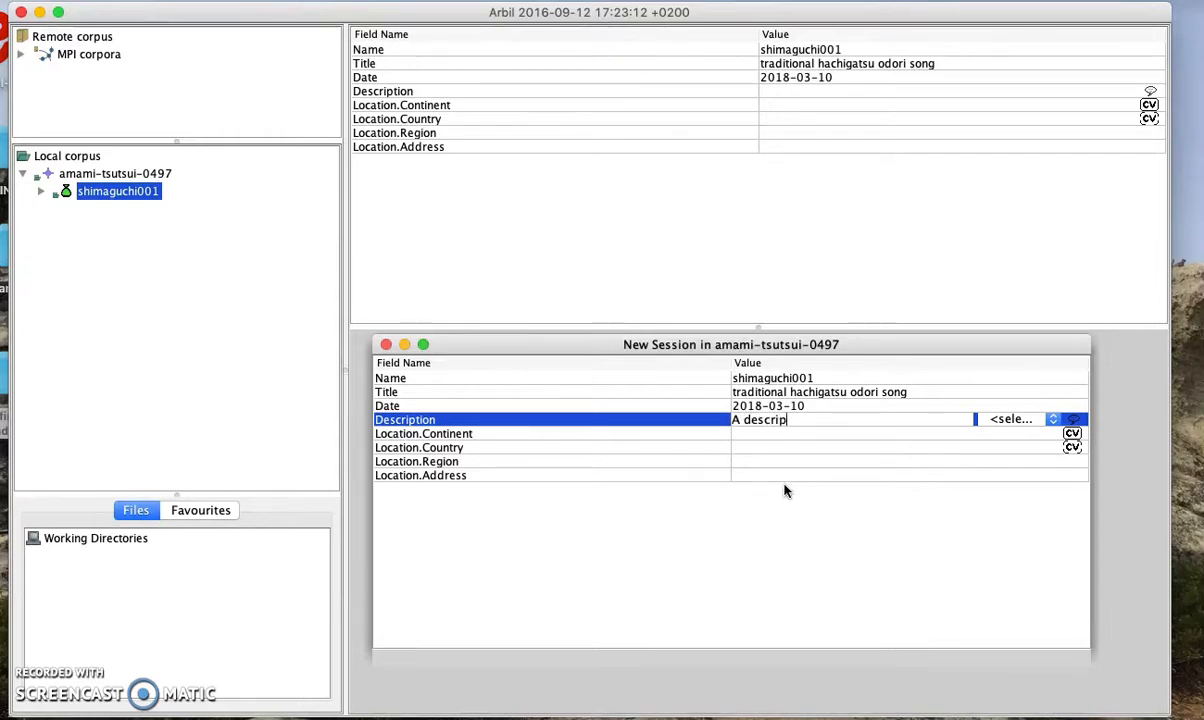
type("tion of recording content")
key("Return")
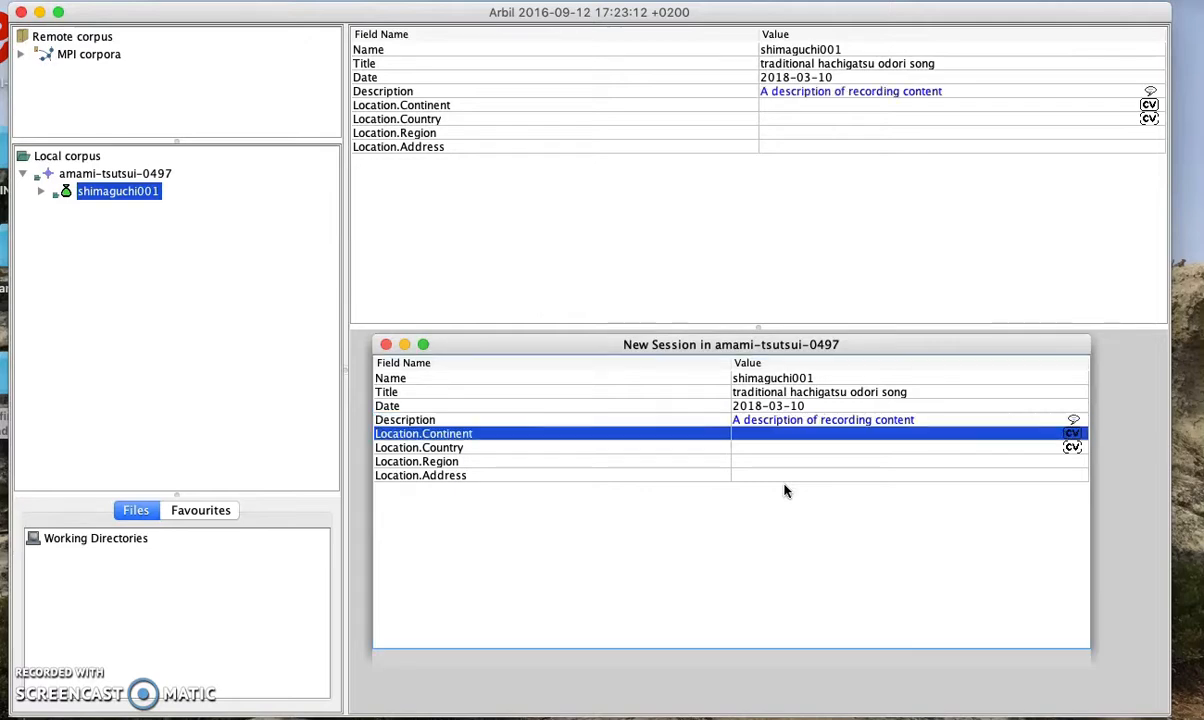
left_click(960, 417)
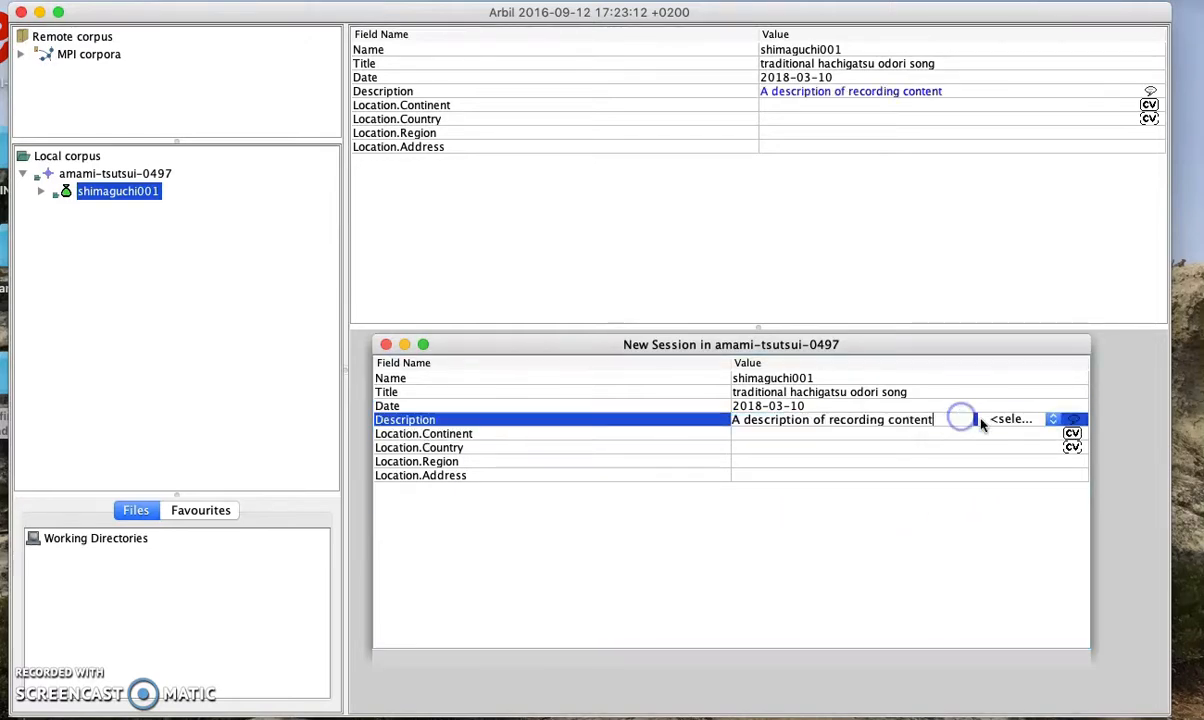
left_click(1016, 420)
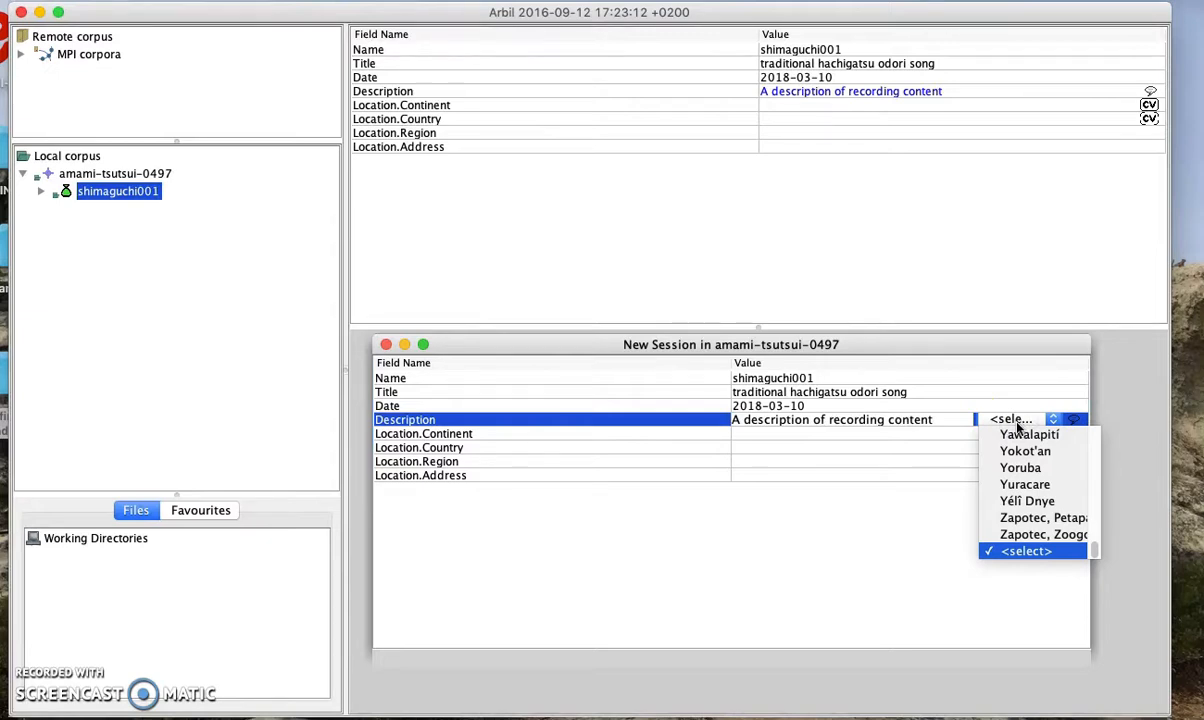
key("e")
left_click(1024, 484)
left_click(975, 434)
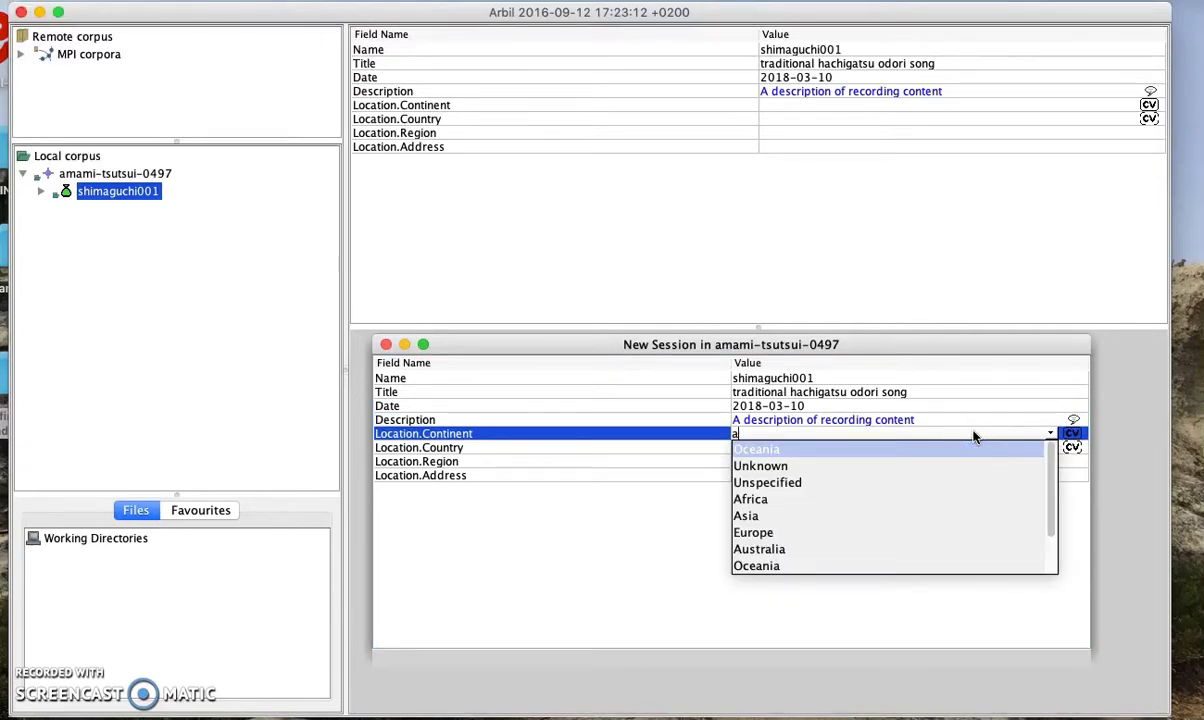
Set continent Asia, country Japan, region Setouchi and address Koniya High School
type("Asi")
left_click(1016, 404)
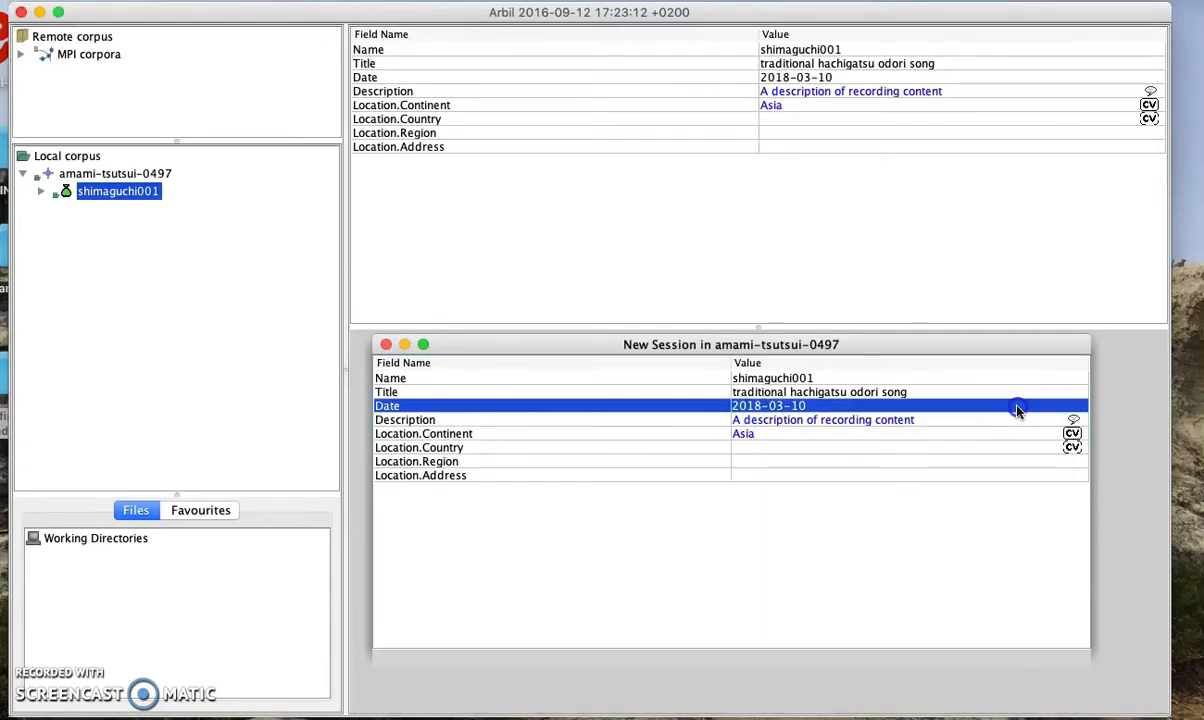
left_click(958, 451)
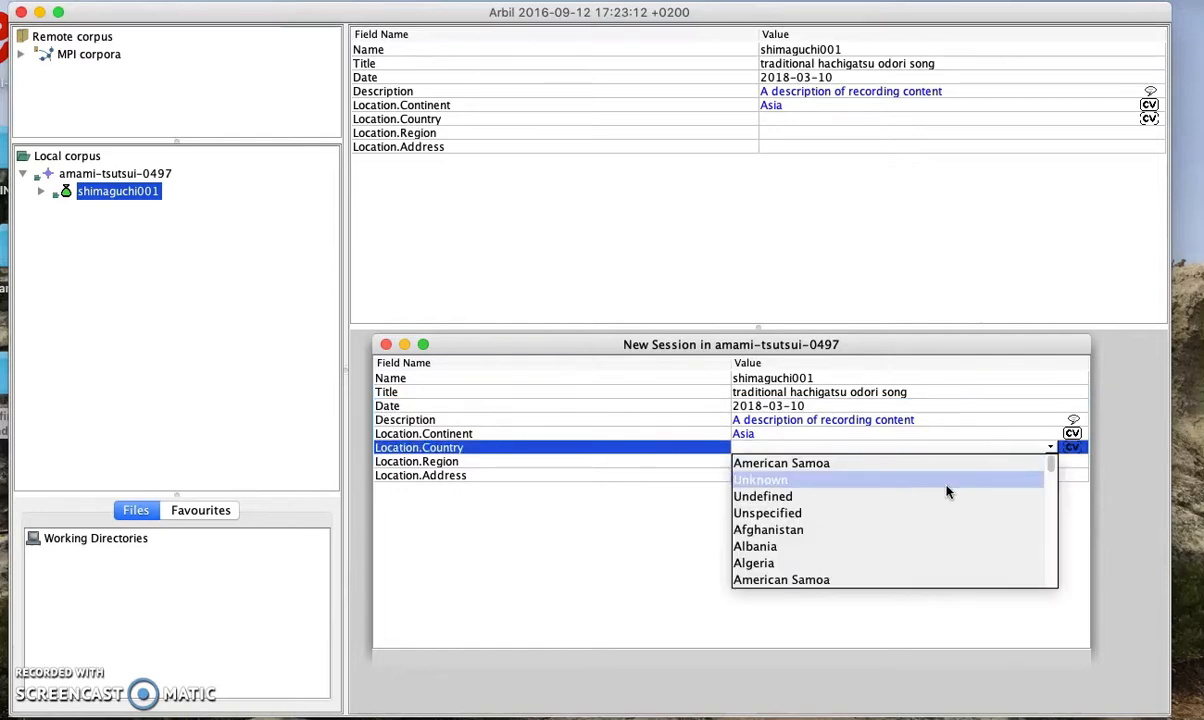
type("Japan")
left_click(950, 432)
left_click(940, 462)
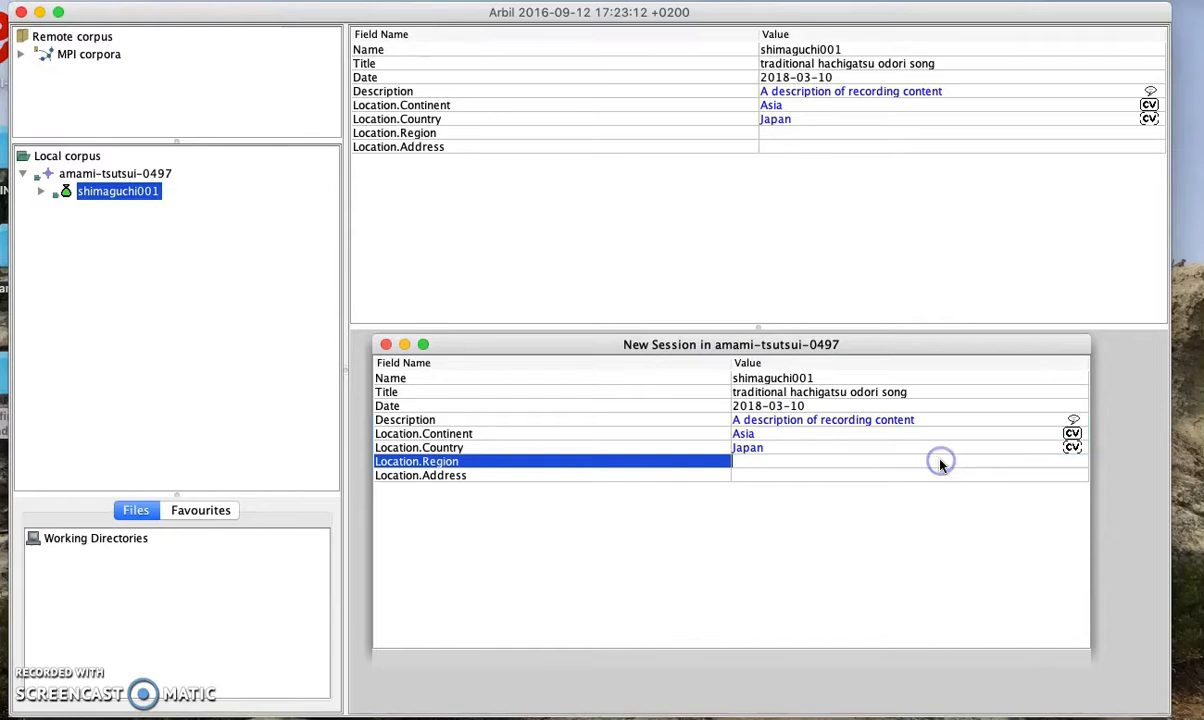
type("Setouchi")
left_click(943, 475)
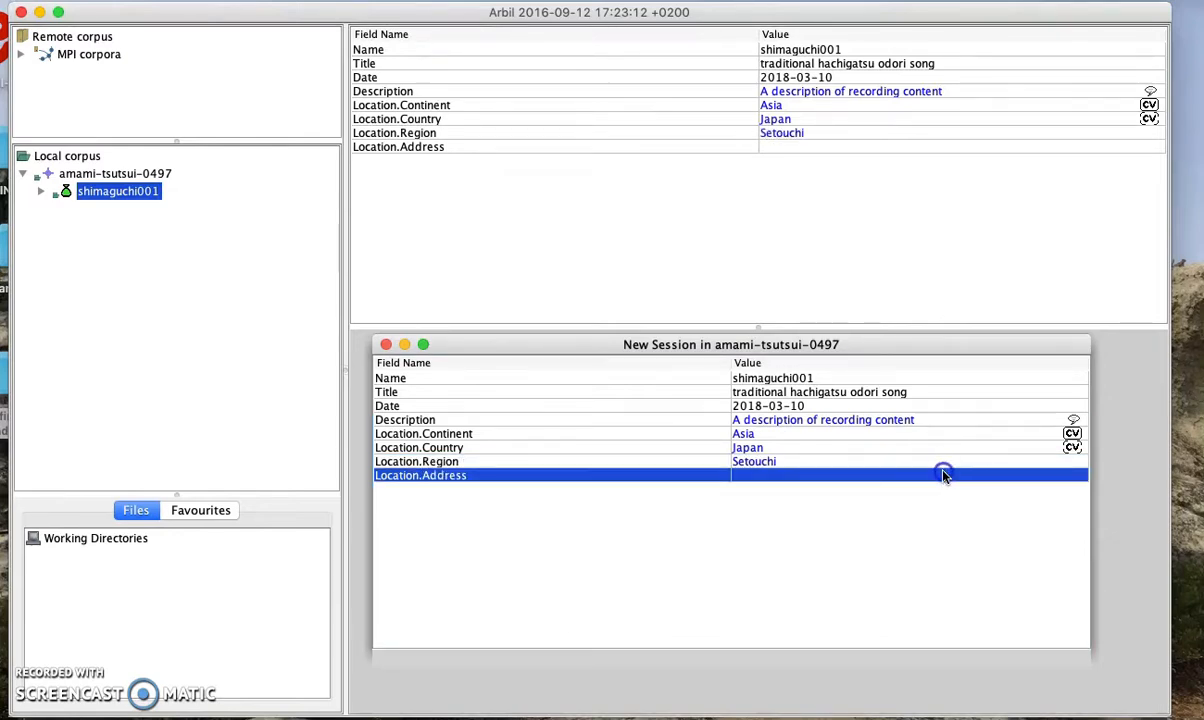
type("Koni")
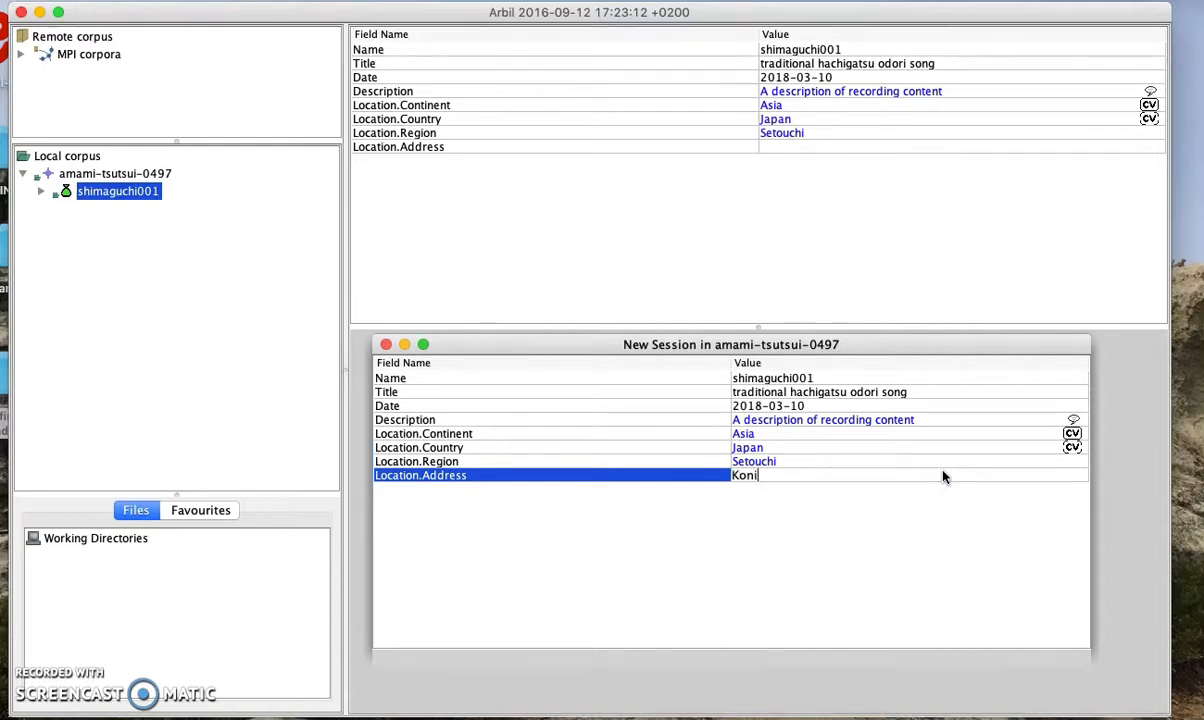
type("ya High School")
left_click(933, 454)
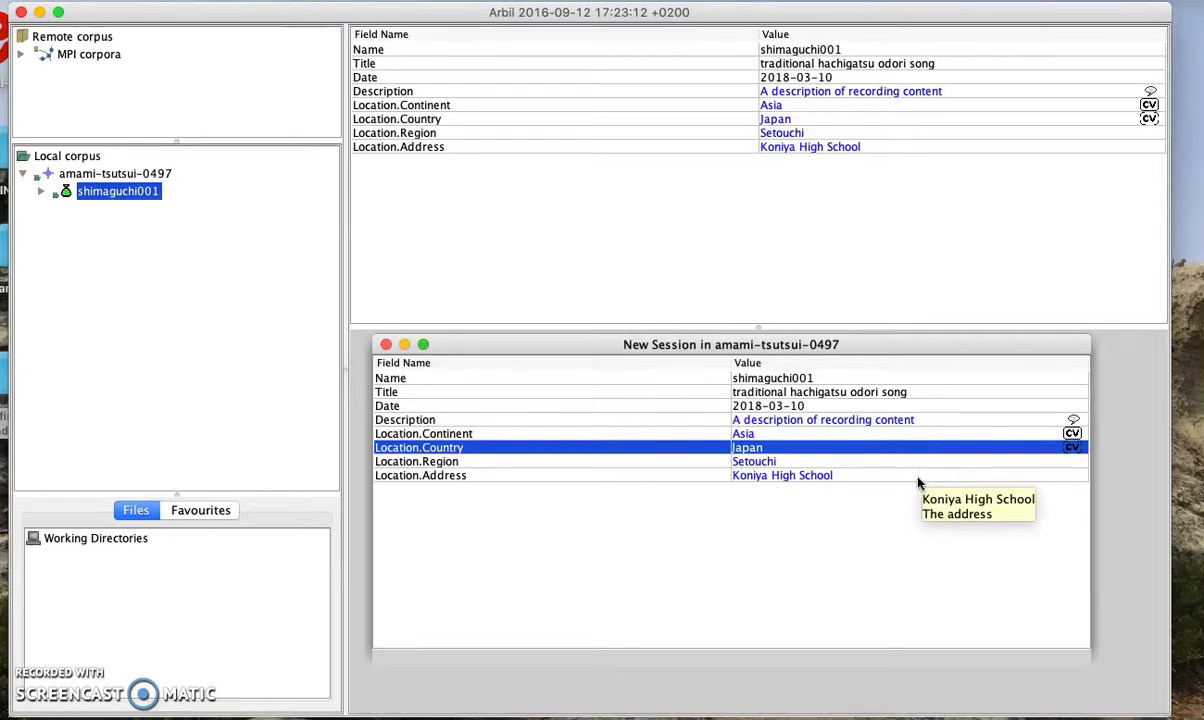
left_click(918, 479)
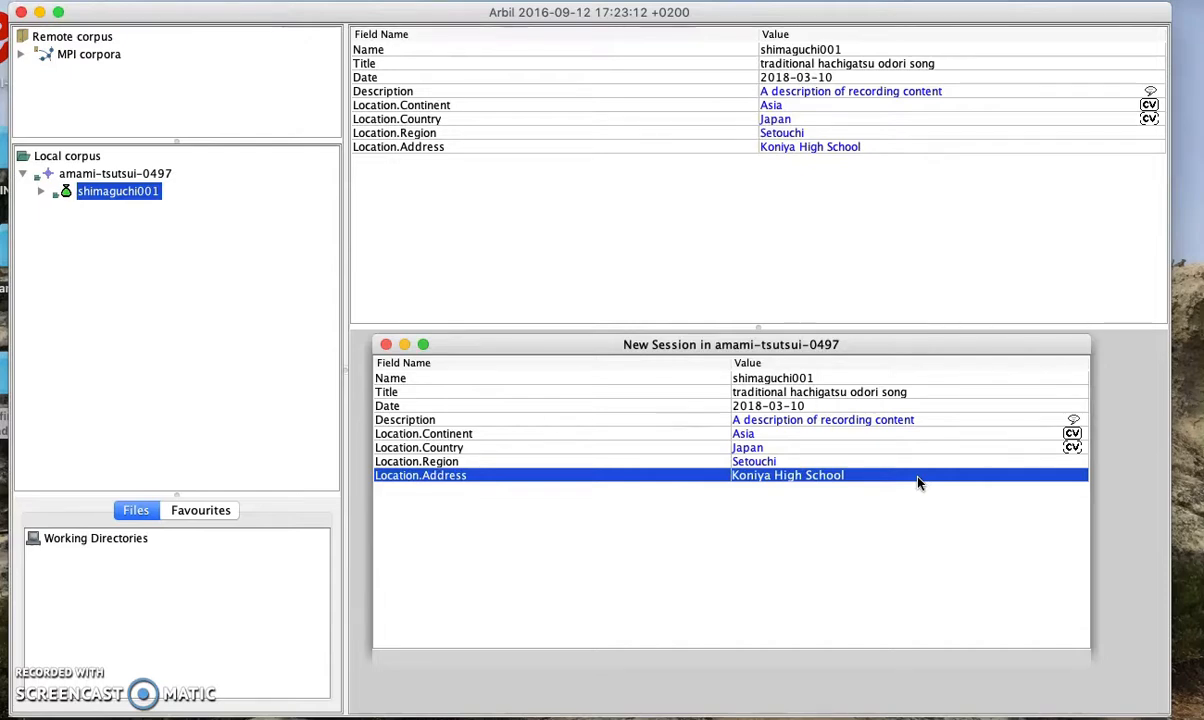
Close the New Session window, expand shimaguchi001, and show its Content and Project fields
left_click(870, 452)
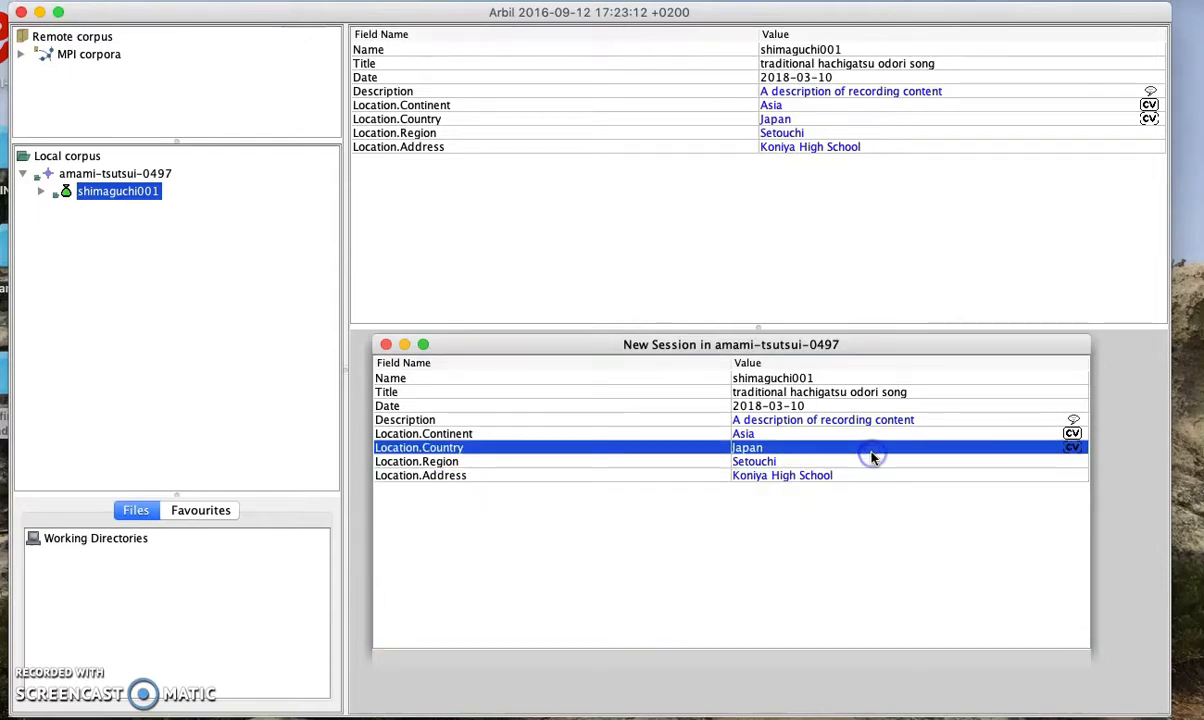
left_click(385, 345)
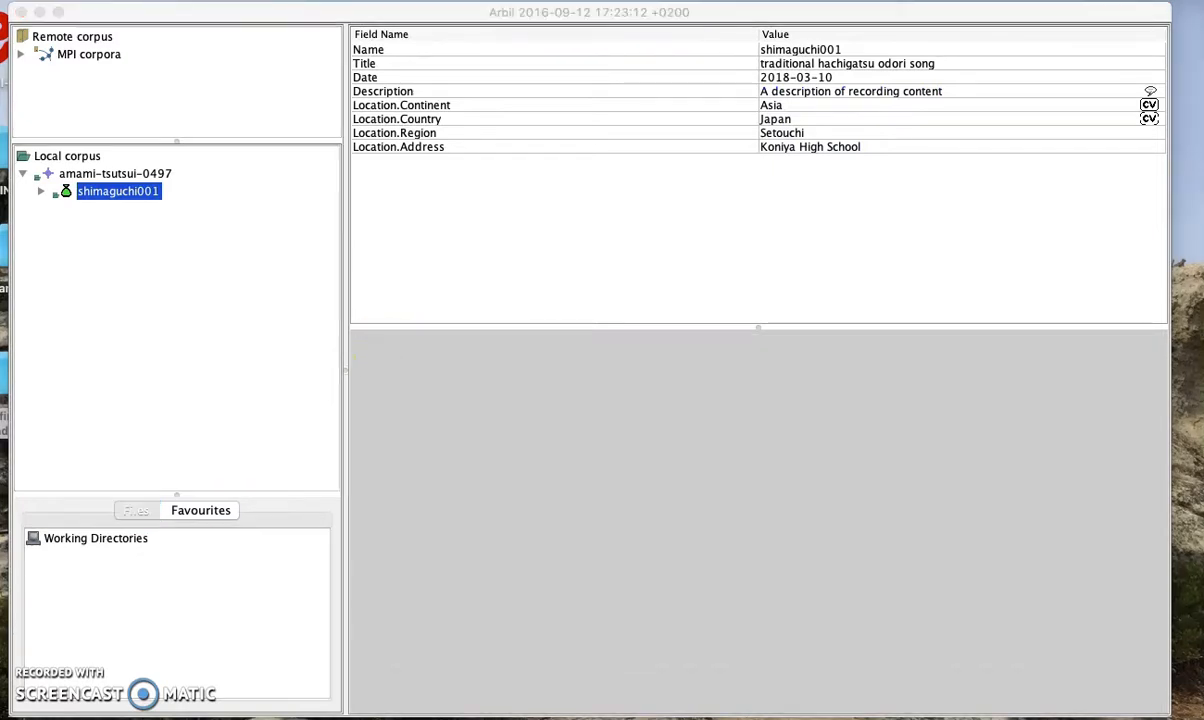
left_click(40, 191)
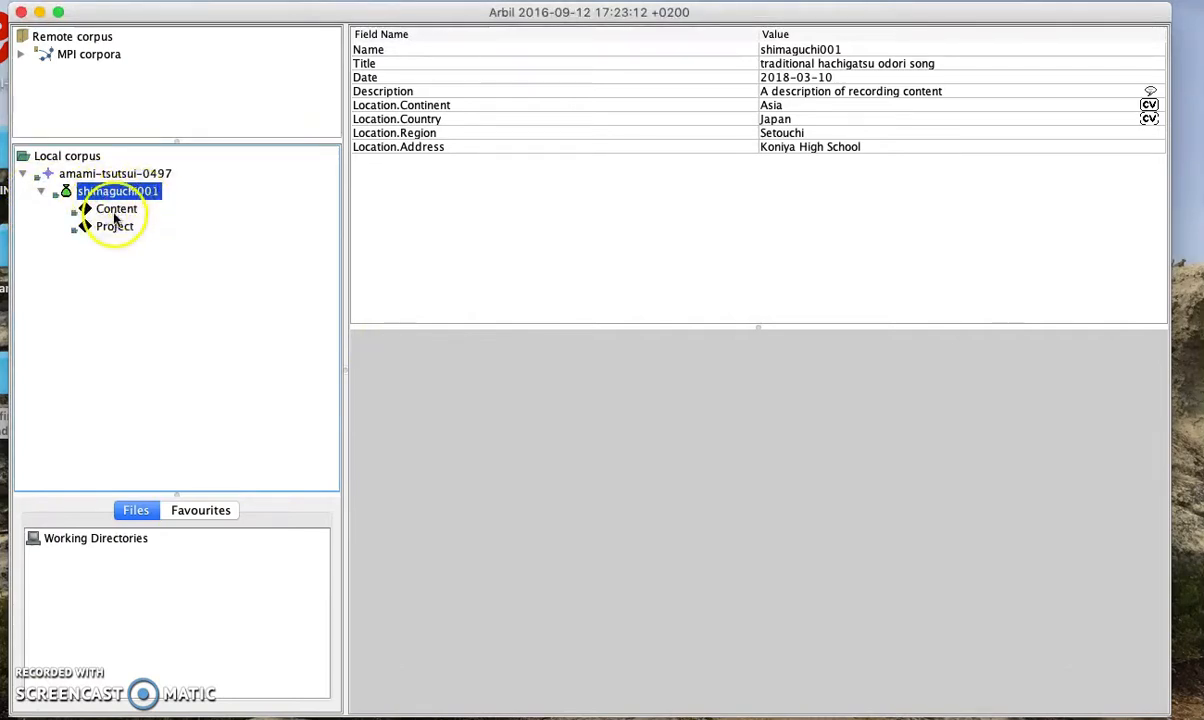
left_click(120, 213)
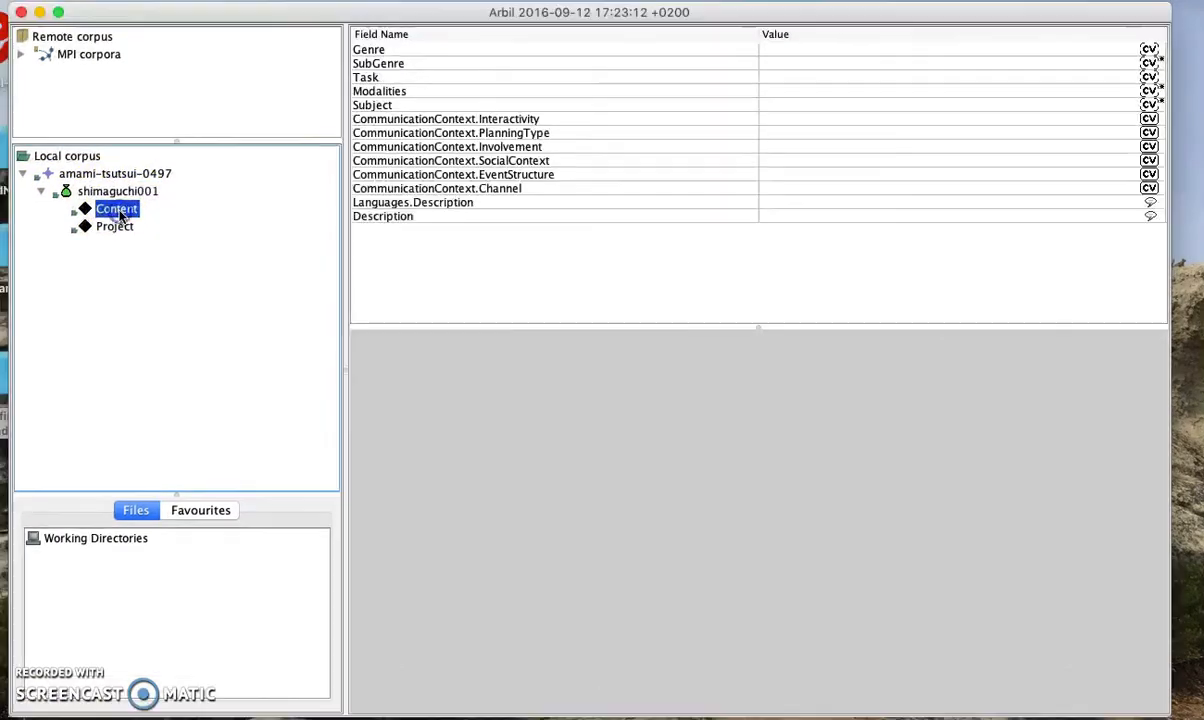
left_click(115, 228)
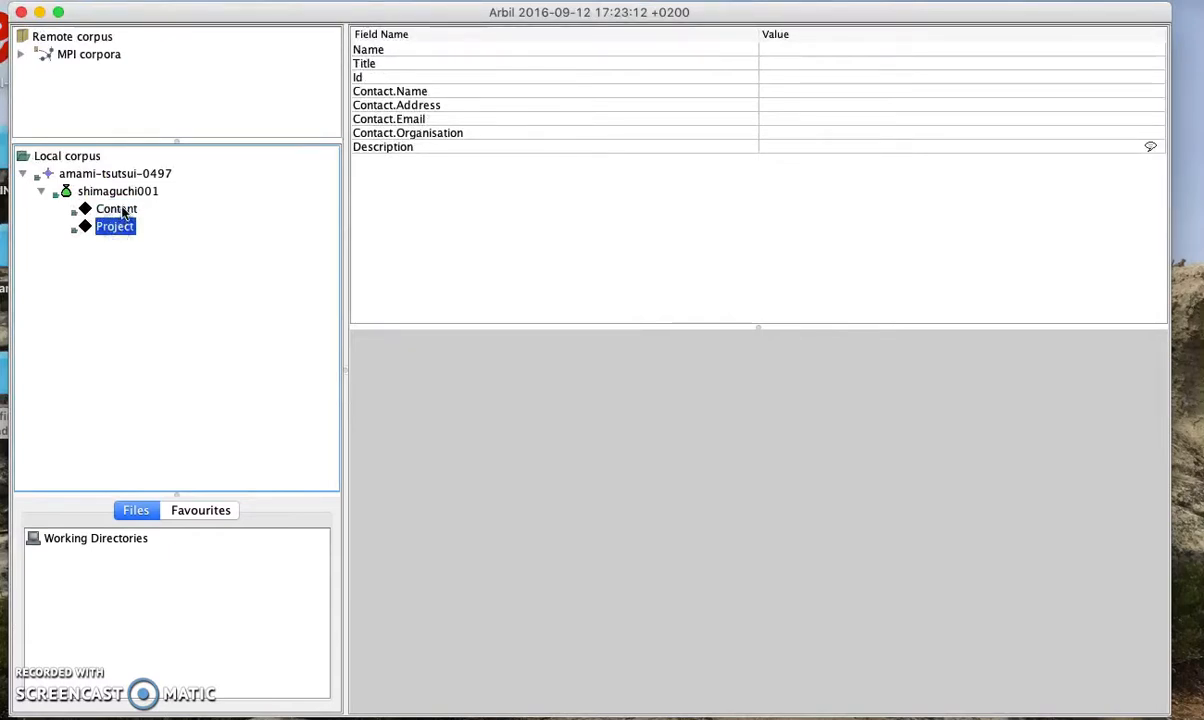
mouse_move(124, 212)
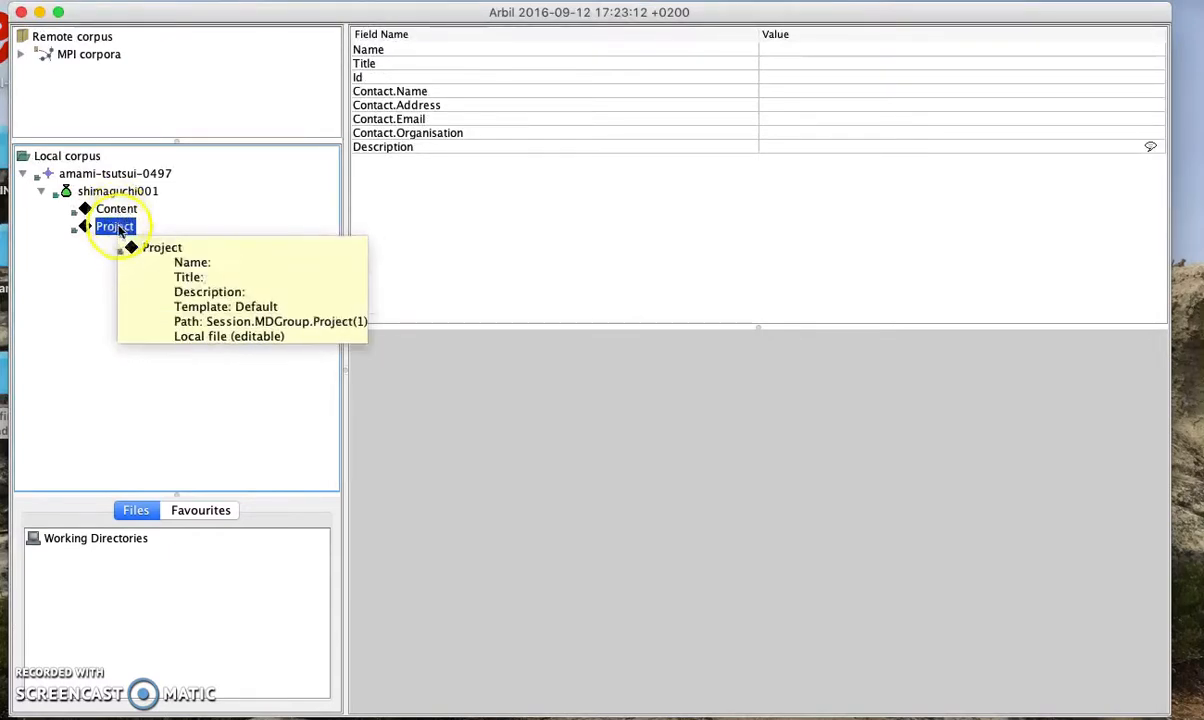
Set the project name amami-tsutsui-0497 and title 'A Documentation of Southern Amami Oshima'
left_click(789, 52)
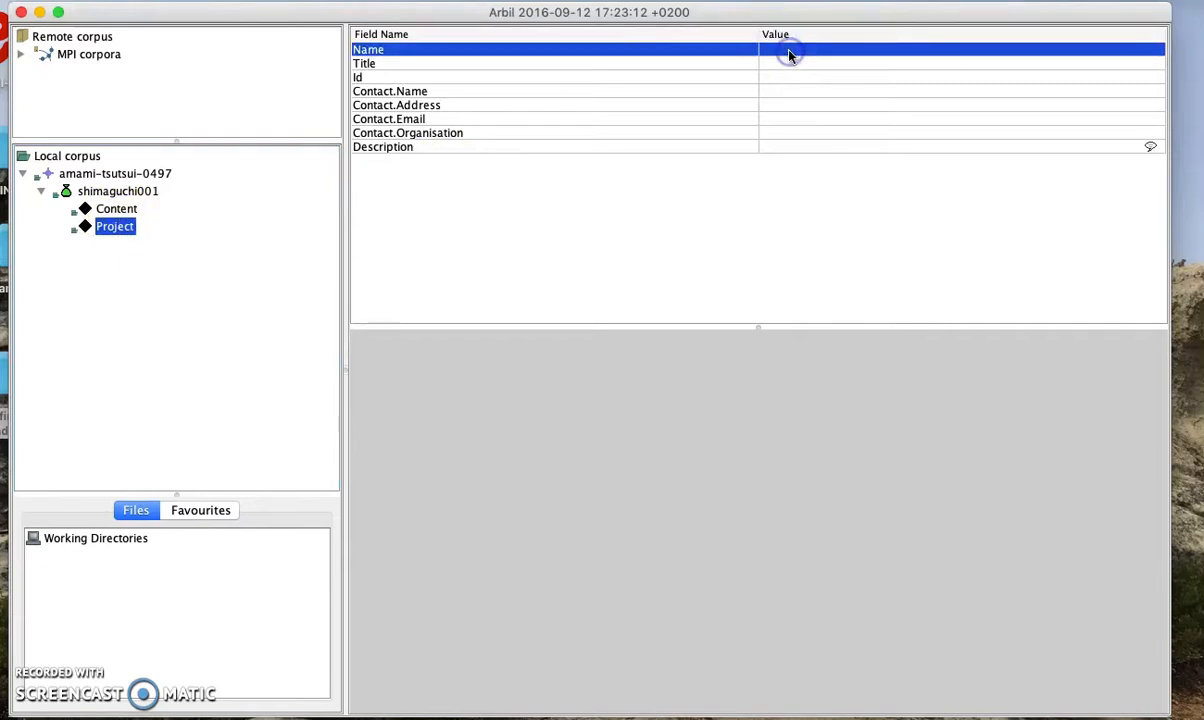
left_click(789, 52)
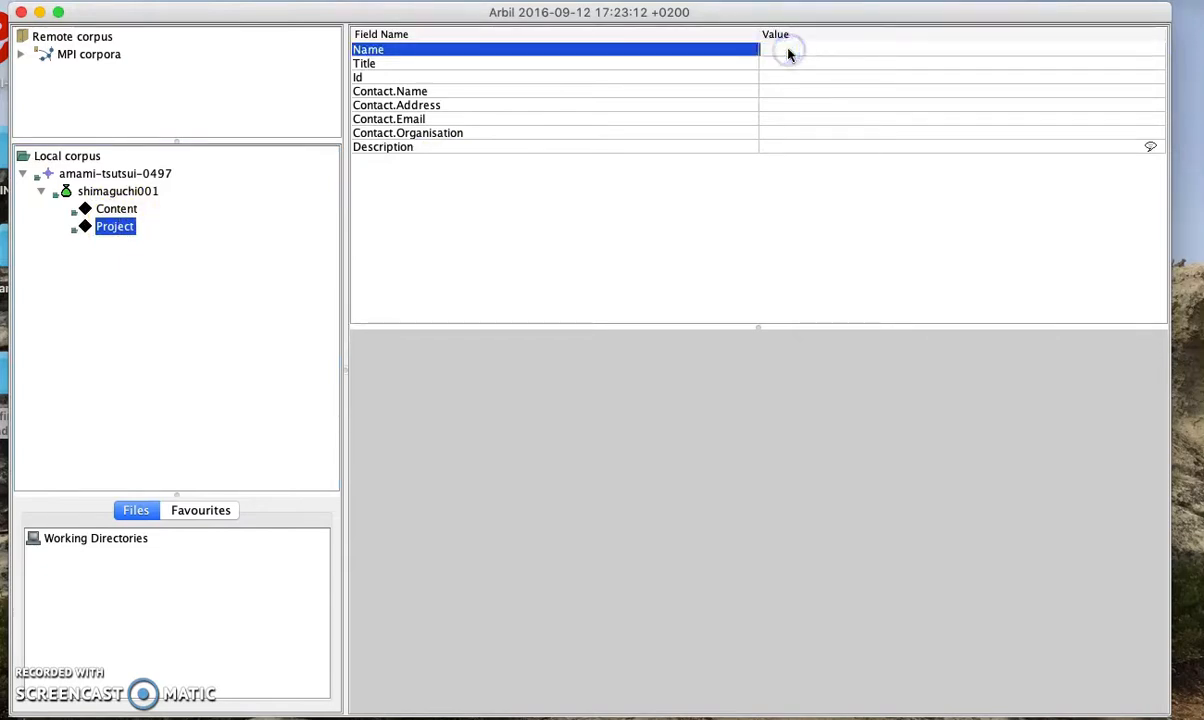
type("amami-")
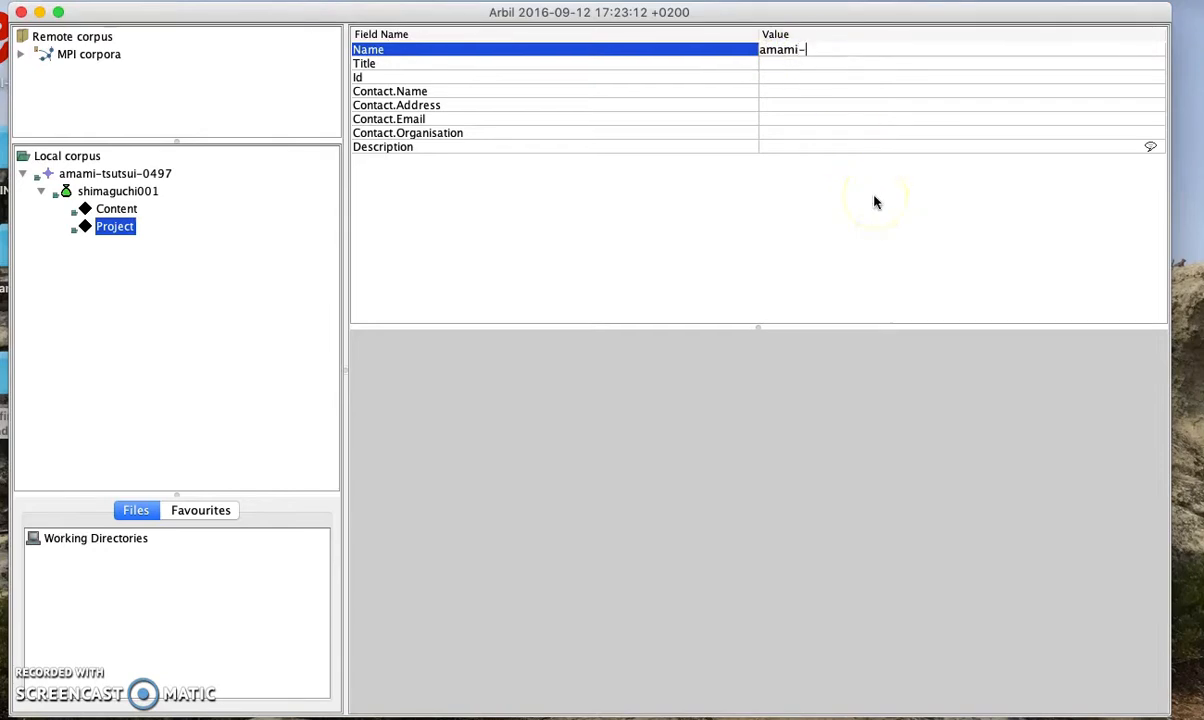
type("tsutsui-0497")
left_click(868, 85)
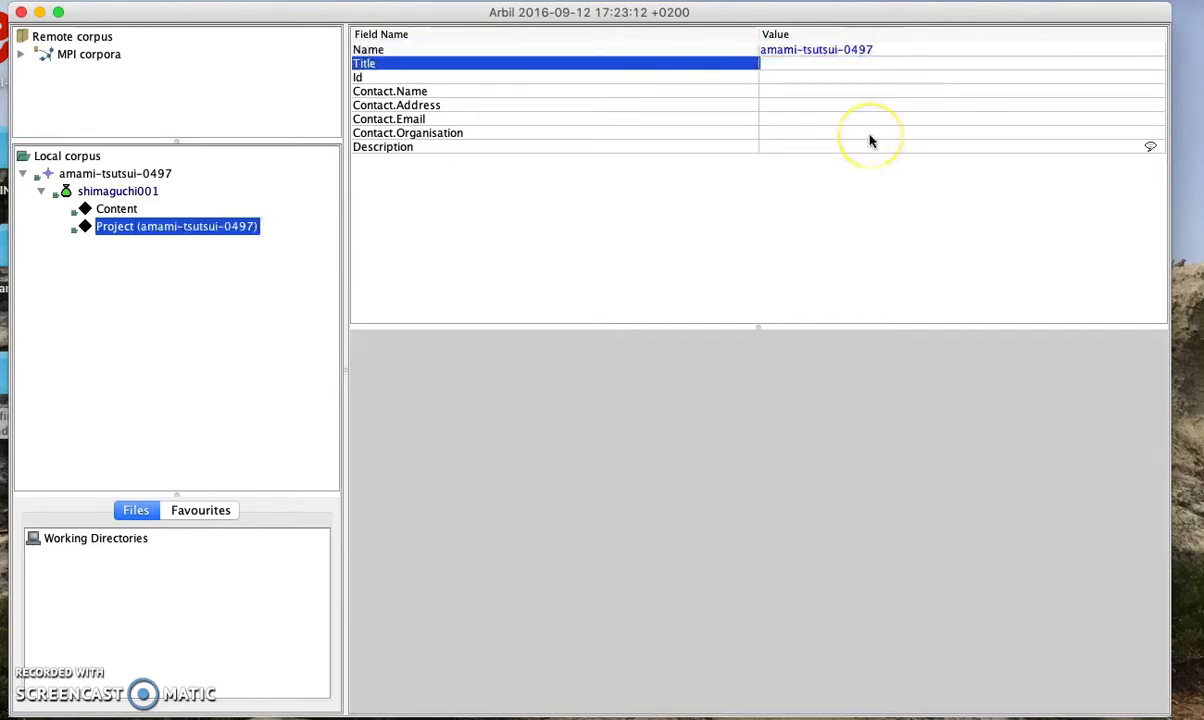
type("A")
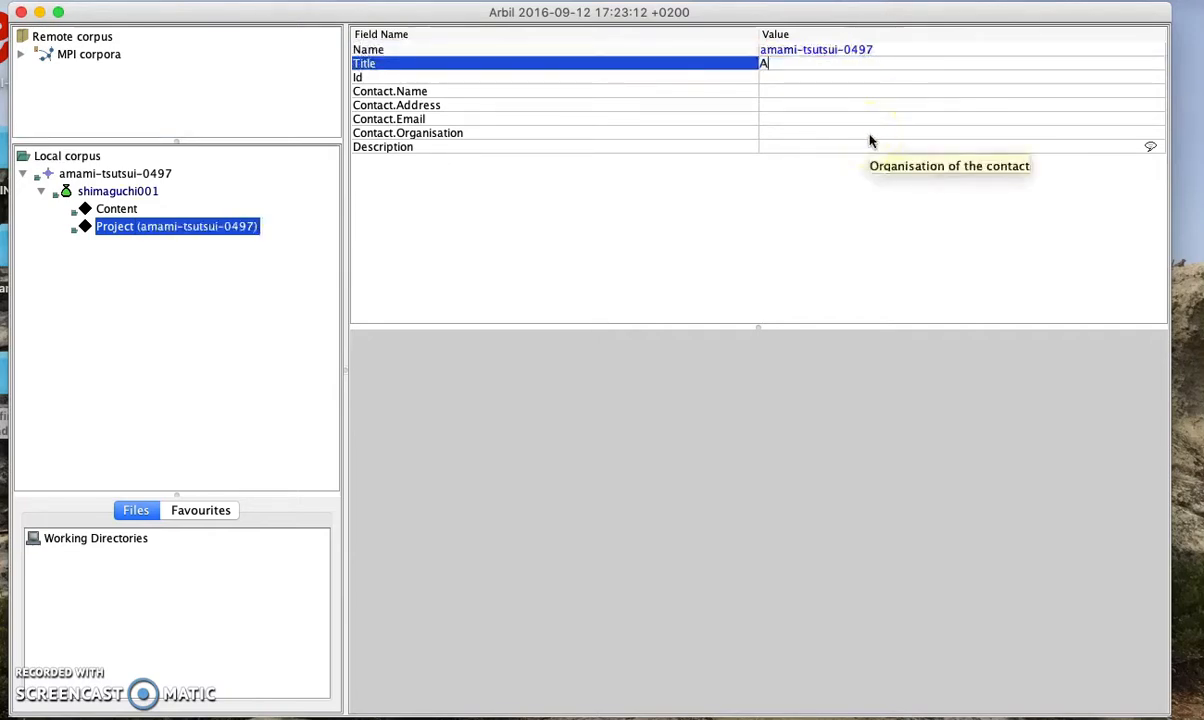
type(" Documentation ")
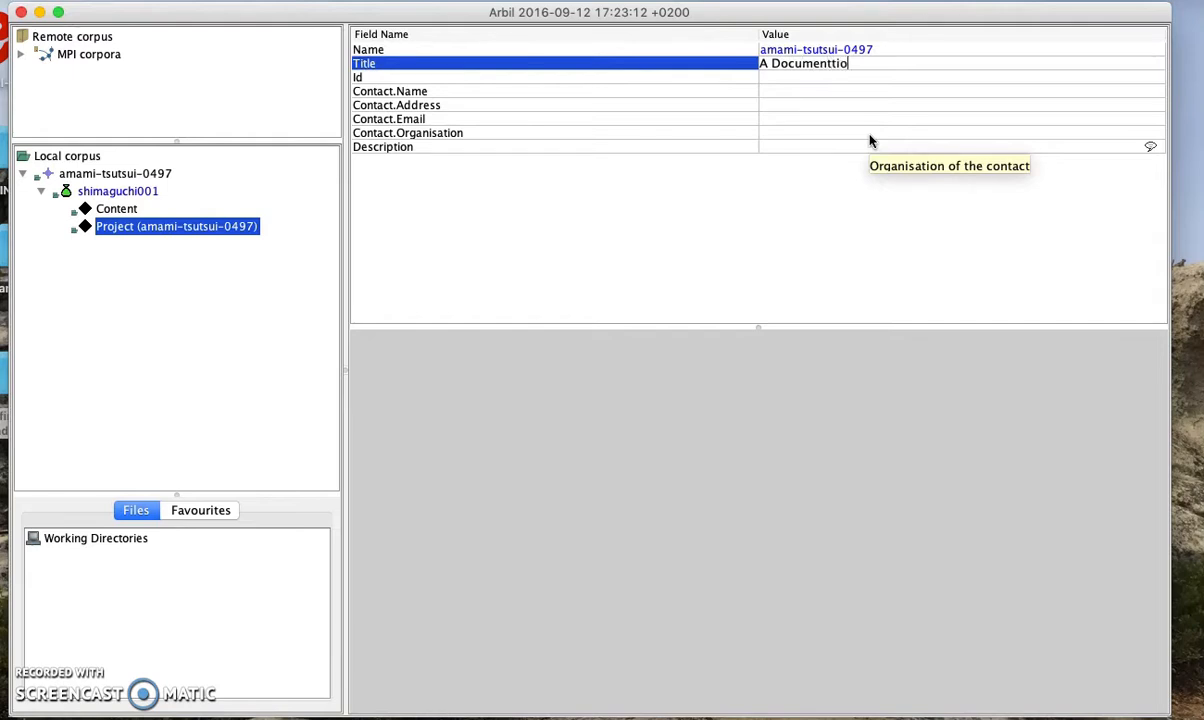
type("of Southern Amami Oshima")
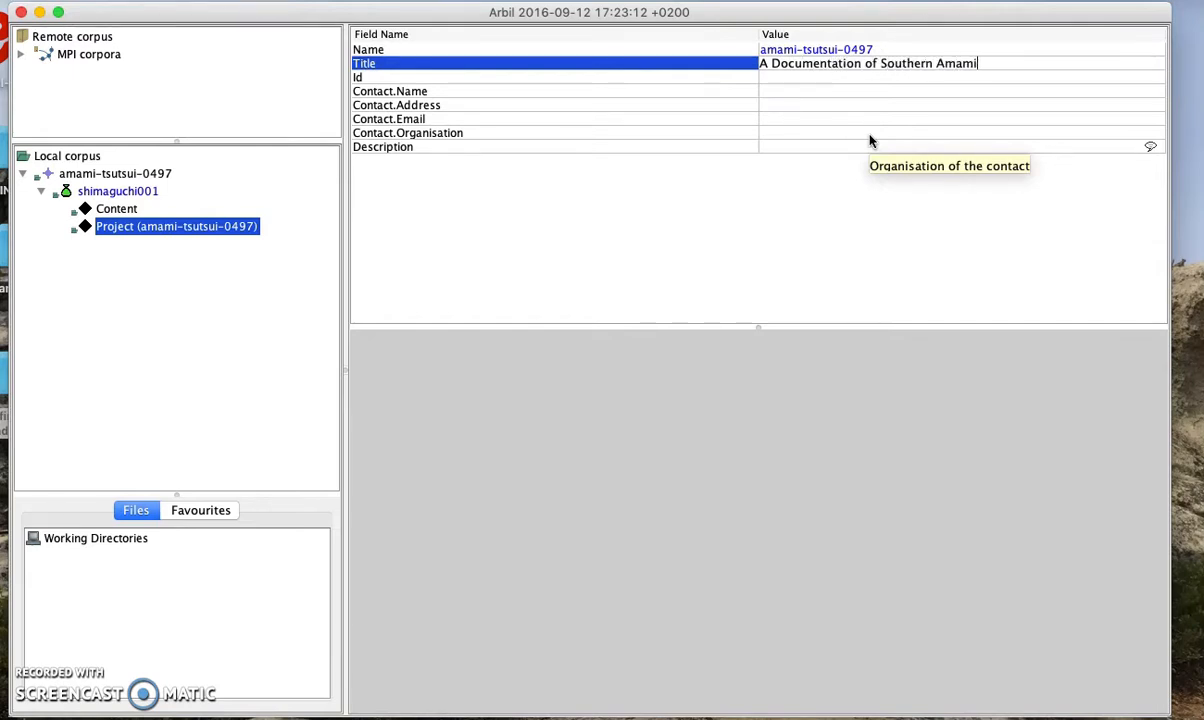
left_click(851, 95)
left_click(843, 80)
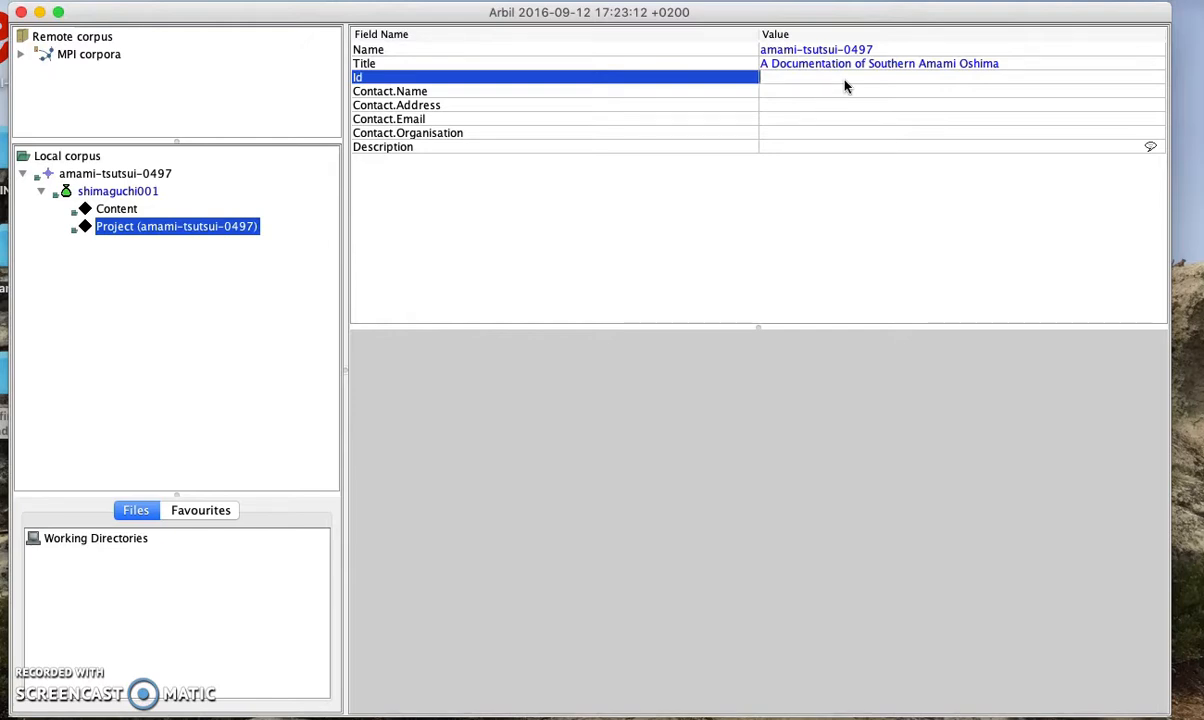
Enter the contact's name and the organisation SOAS University of London
left_click(841, 93)
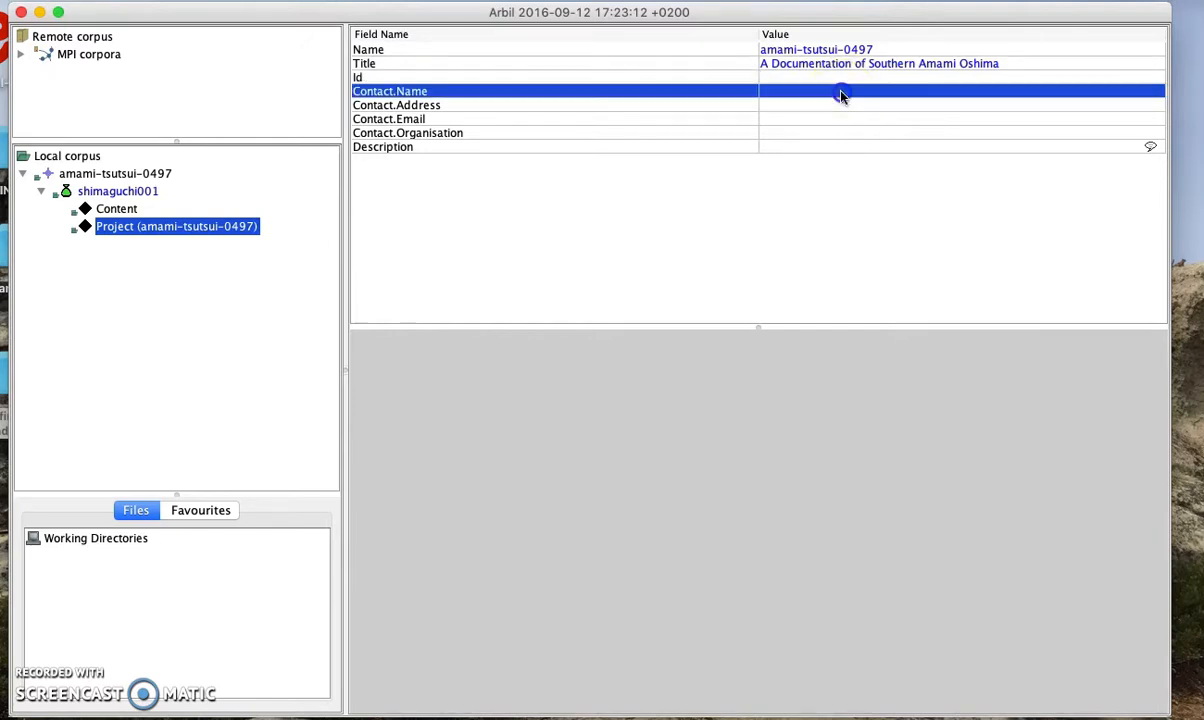
left_click(841, 95)
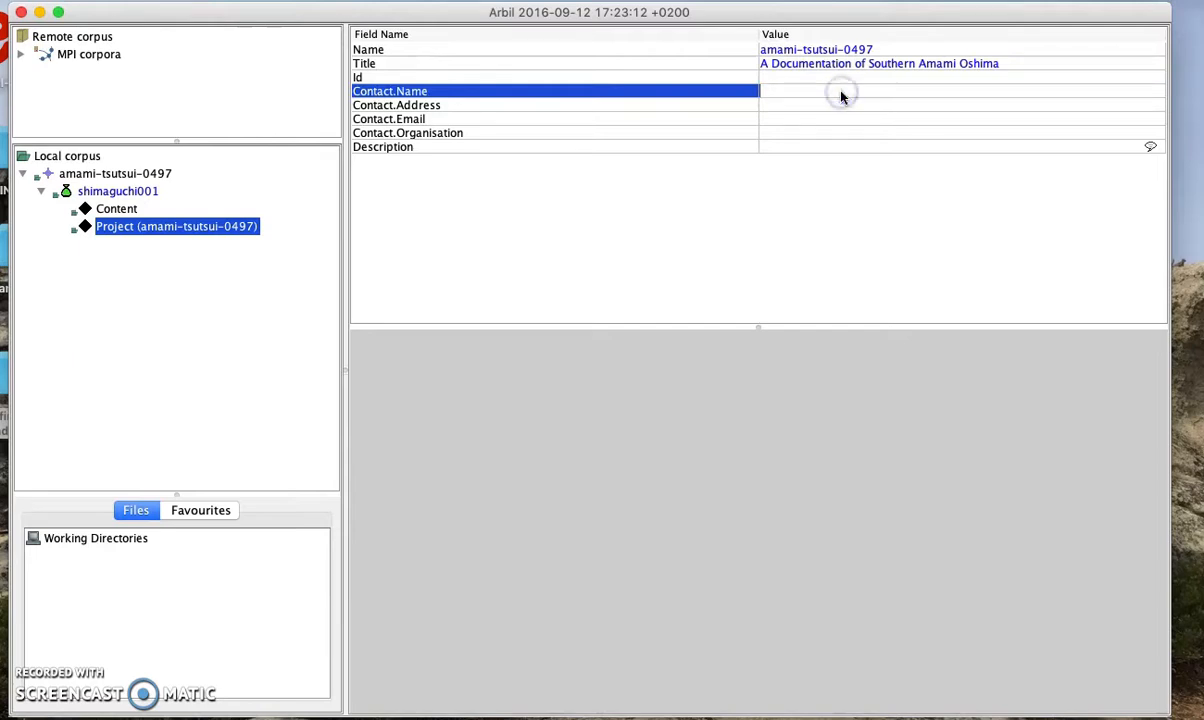
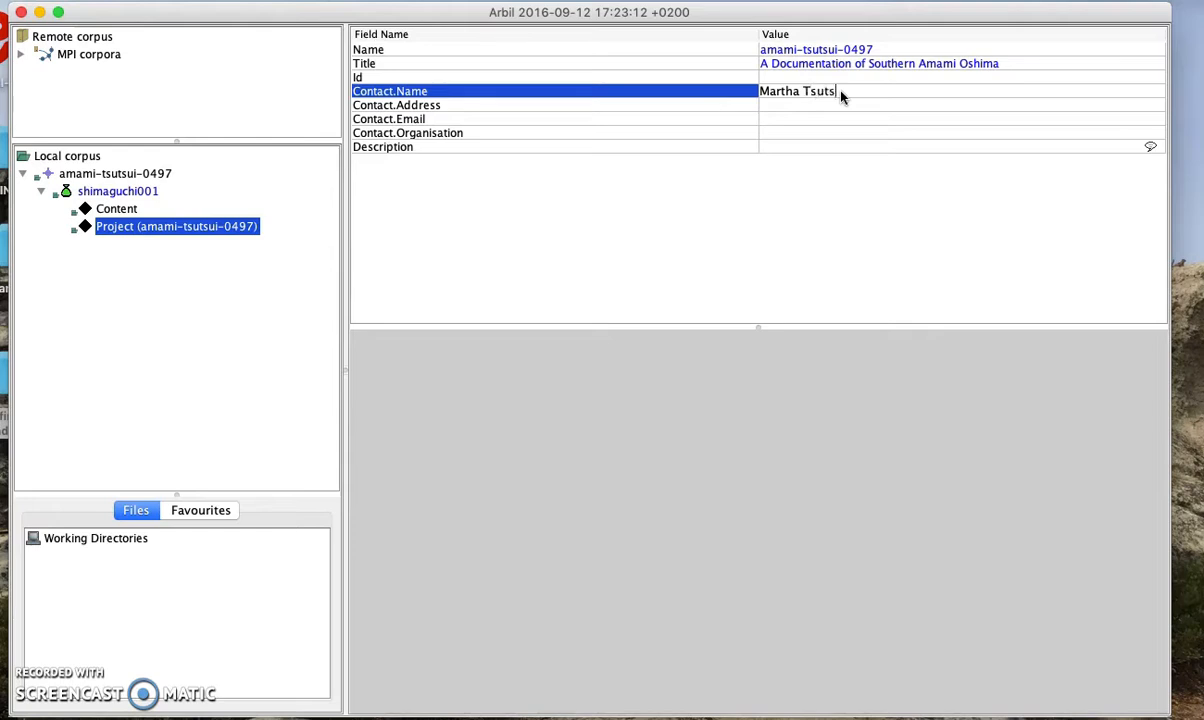
left_click(876, 106)
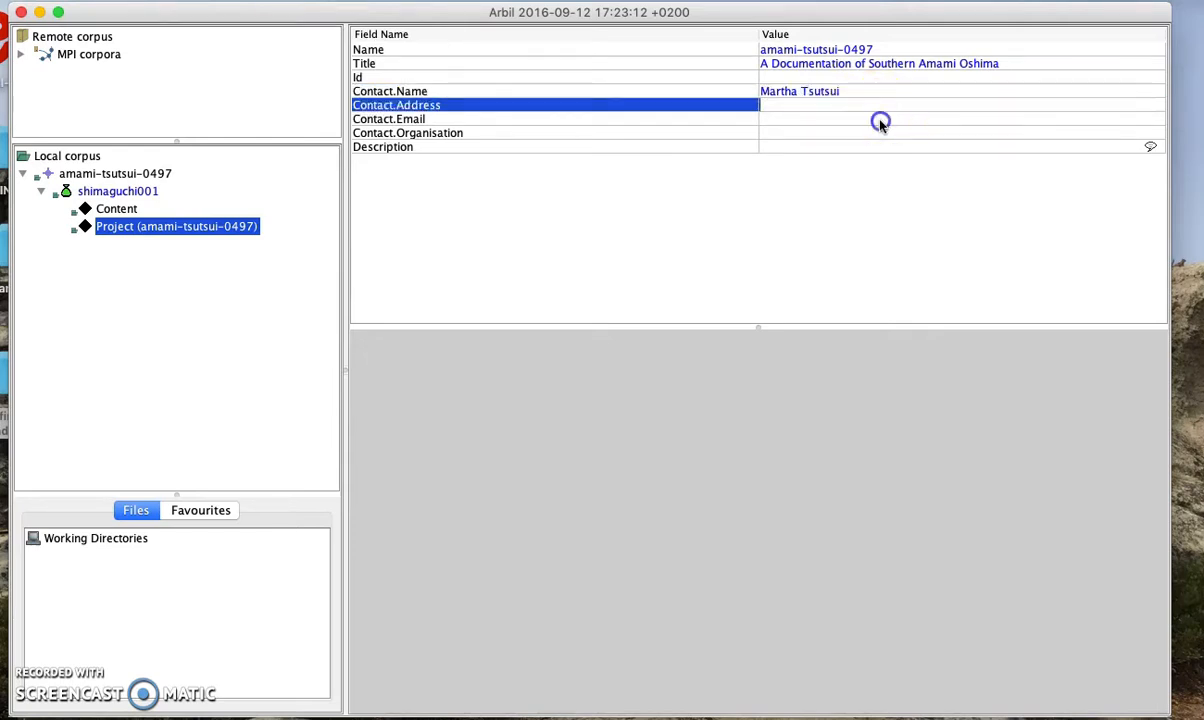
left_click(880, 121)
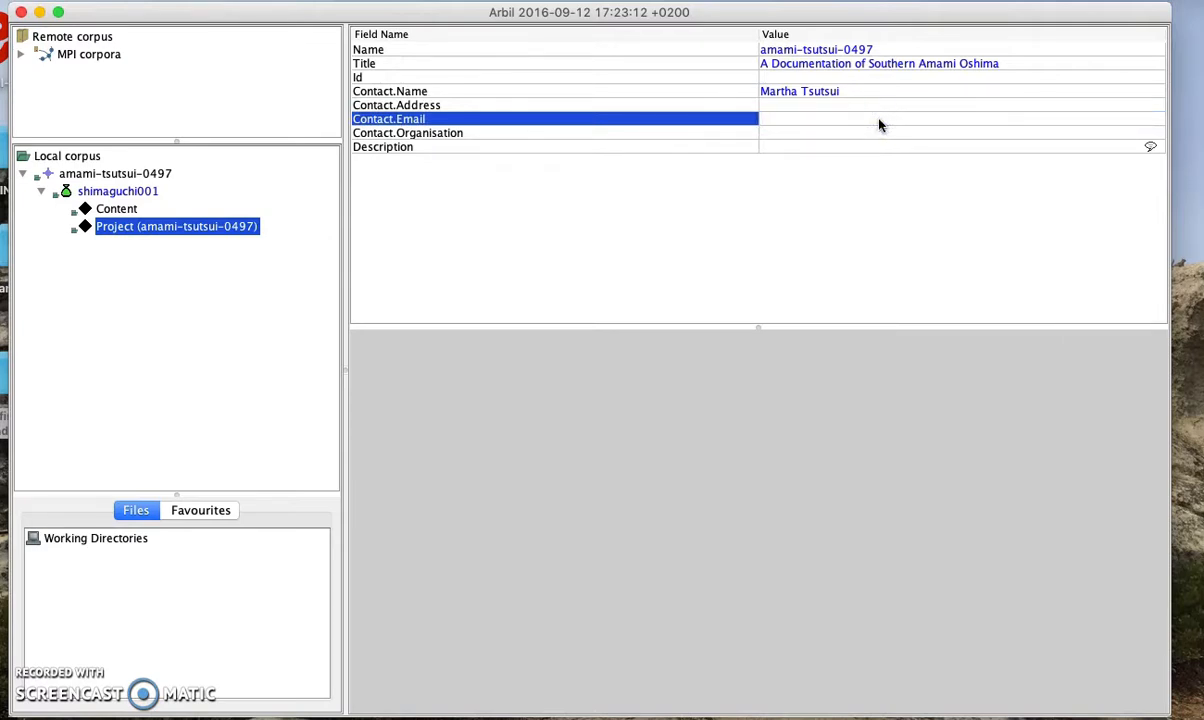
left_click(877, 131)
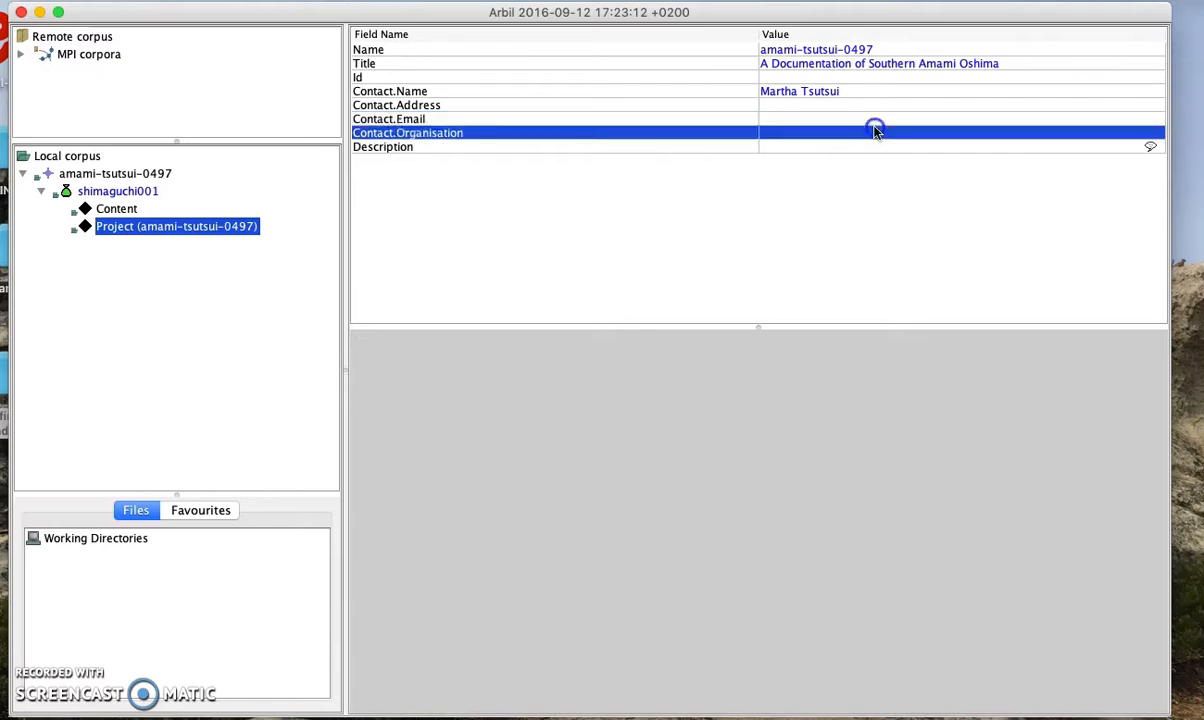
type("SOAS ")
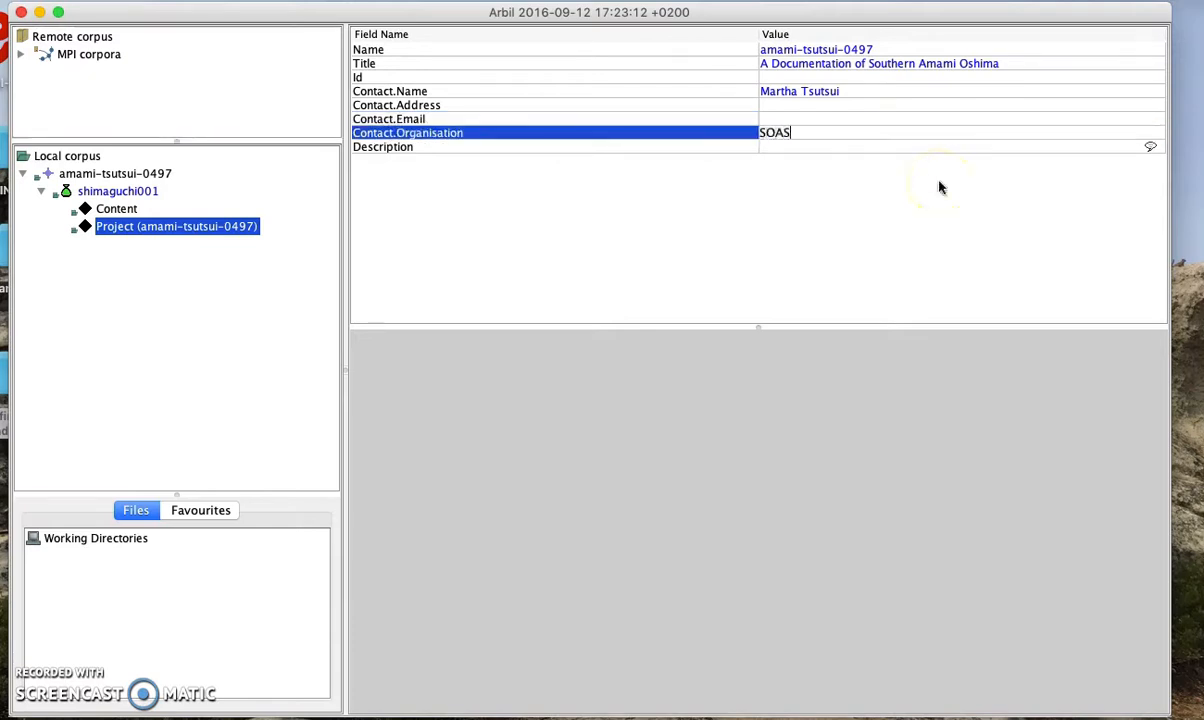
type("University of London")
left_click(940, 149)
Add the English project description 'A project description...' and save
left_click(938, 152)
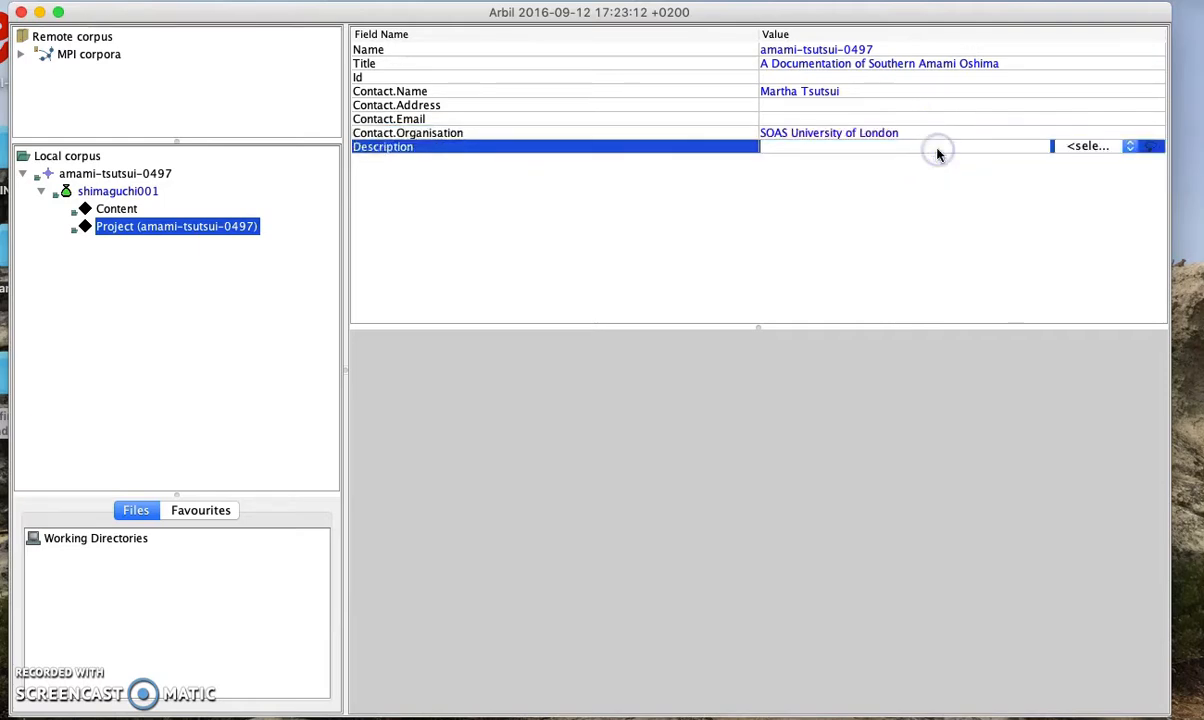
type("A project d")
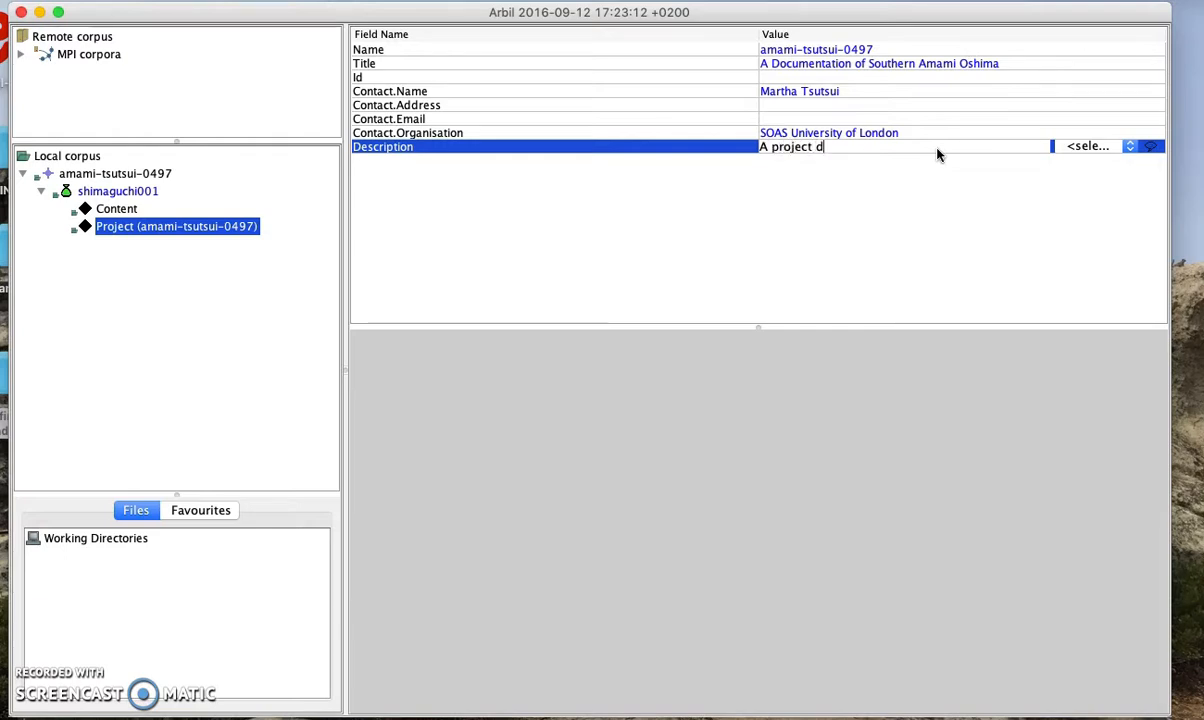
type("escription...")
left_click(1079, 135)
left_click(1104, 148)
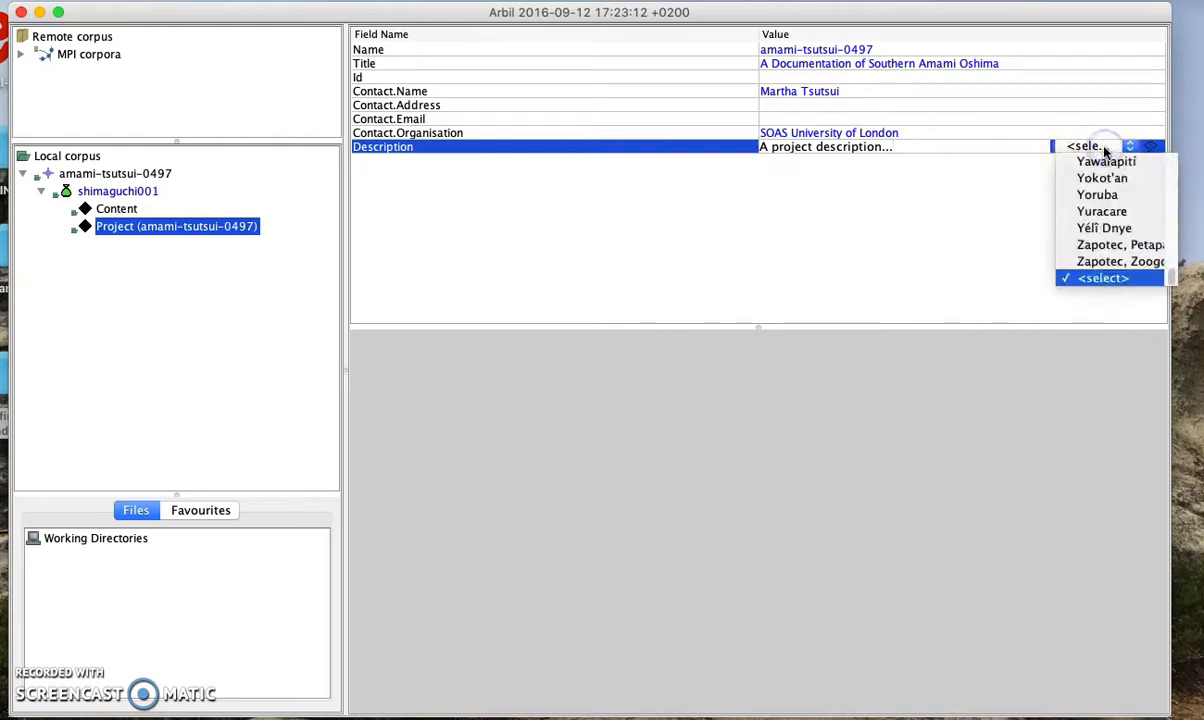
key("e")
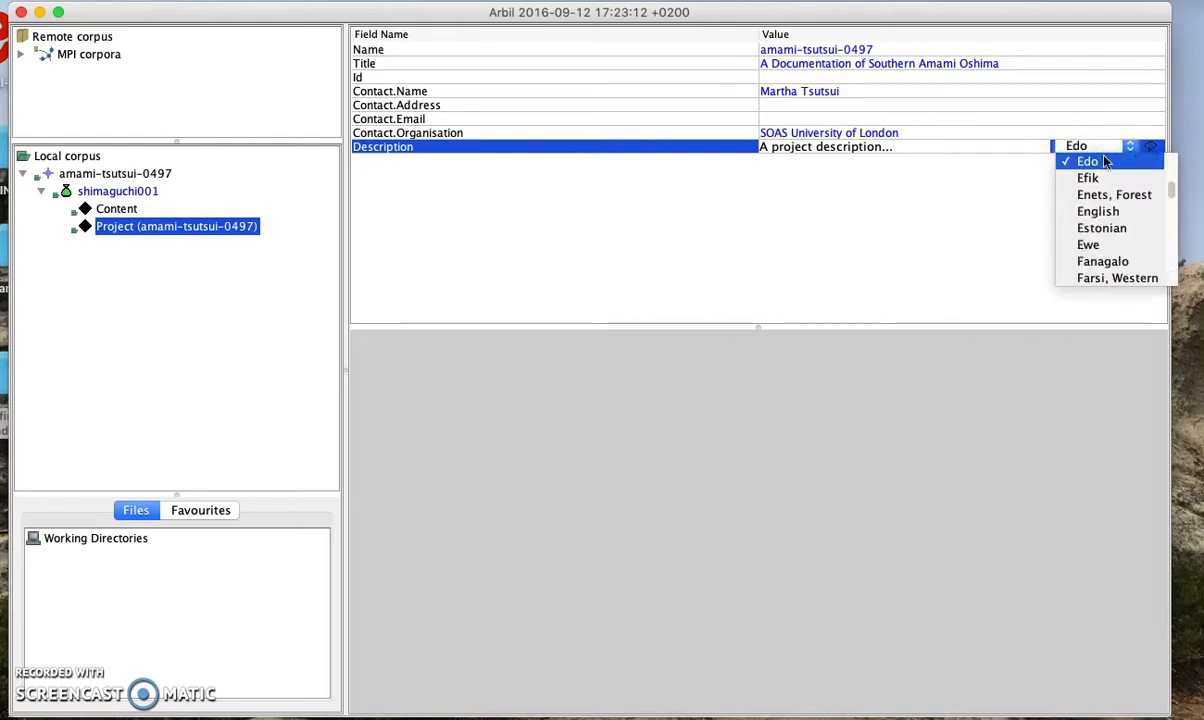
left_click(1098, 211)
key("super+s")
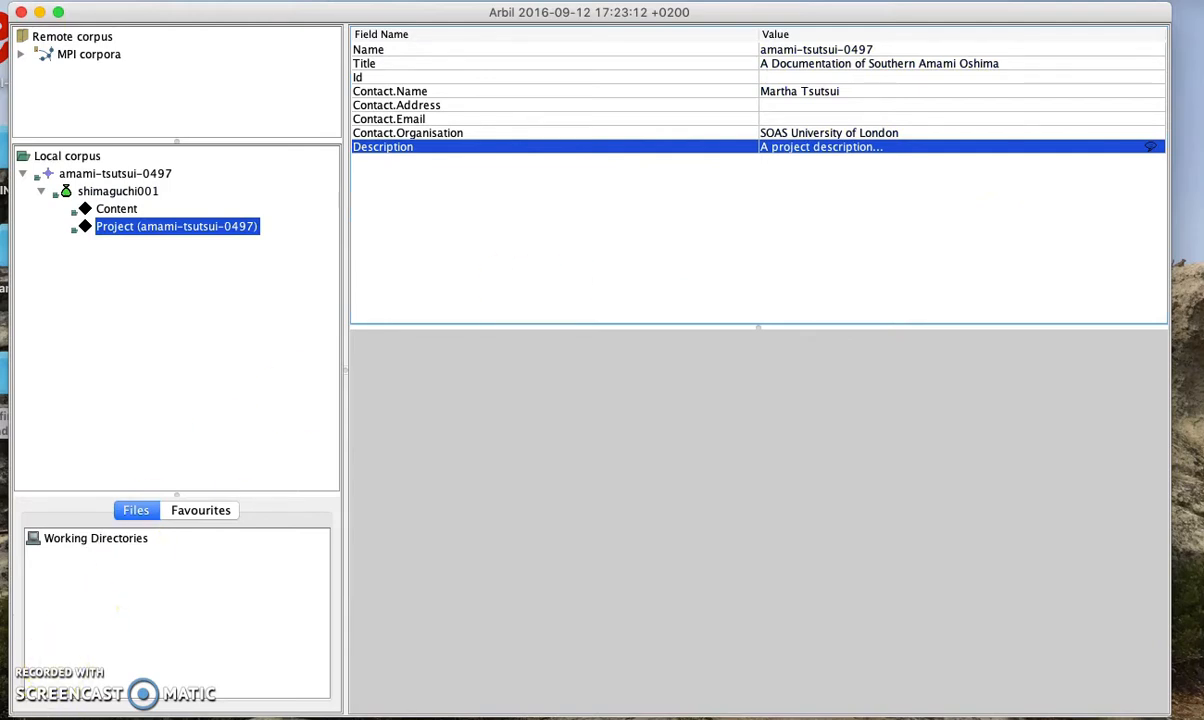
left_click(51, 716)
left_click(113, 208)
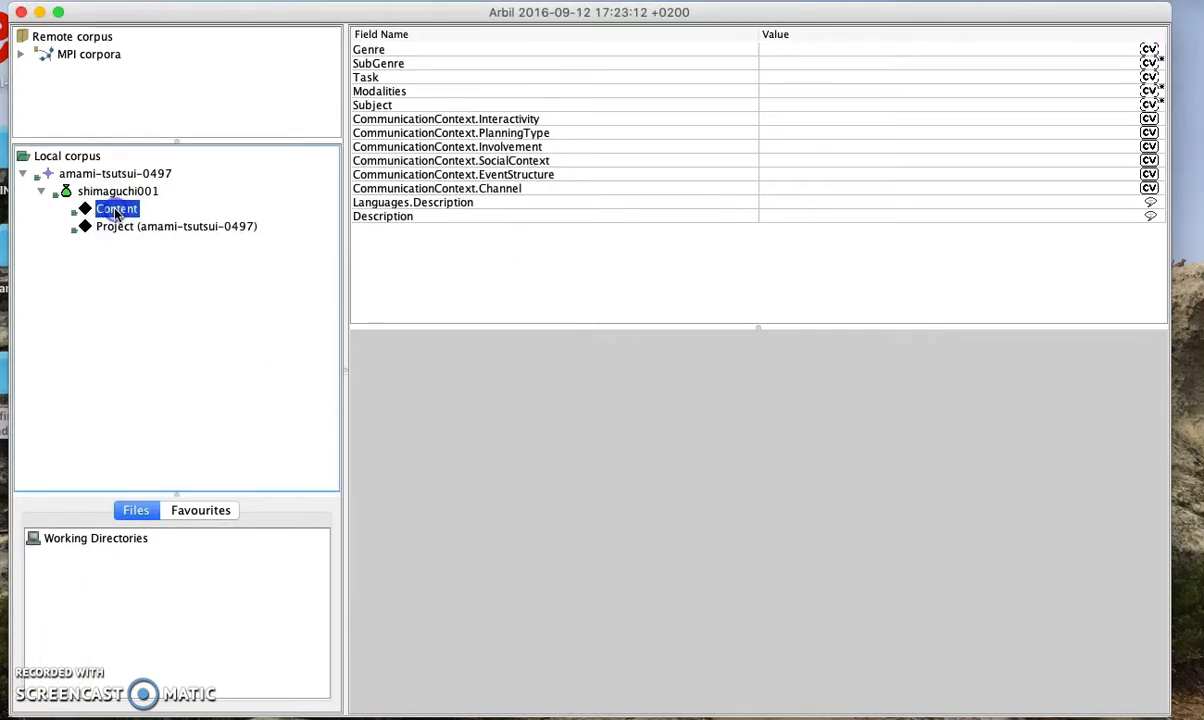
left_click(778, 53)
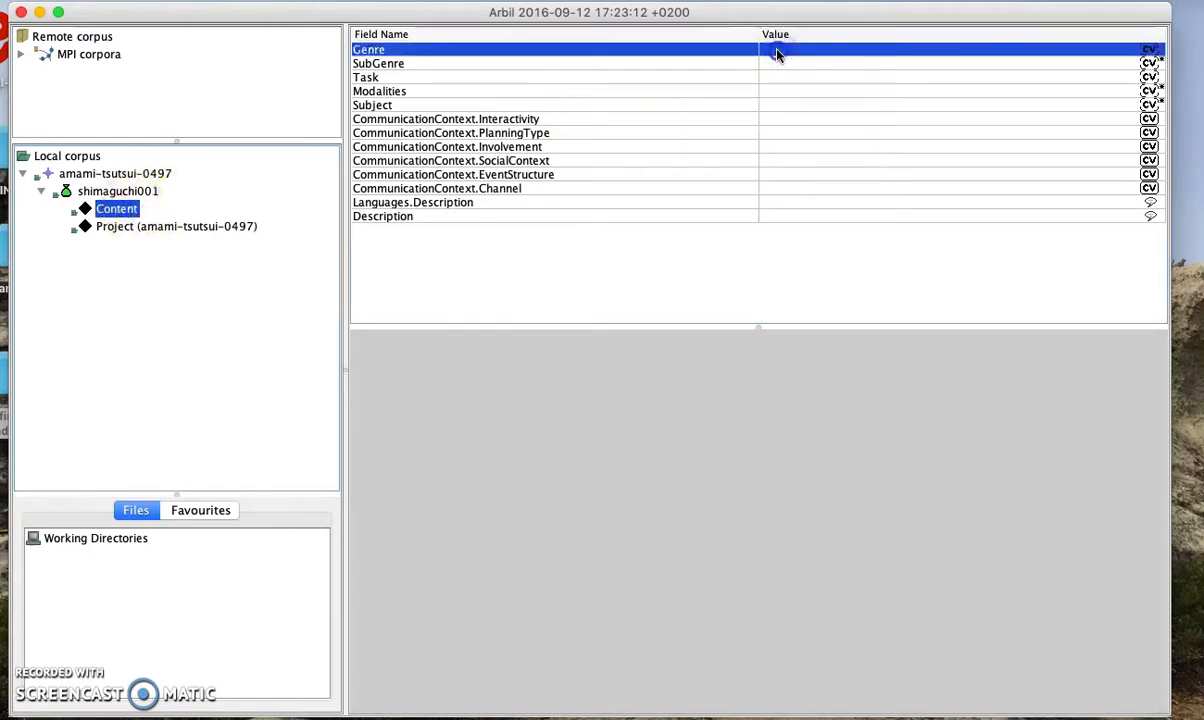
left_click(777, 52)
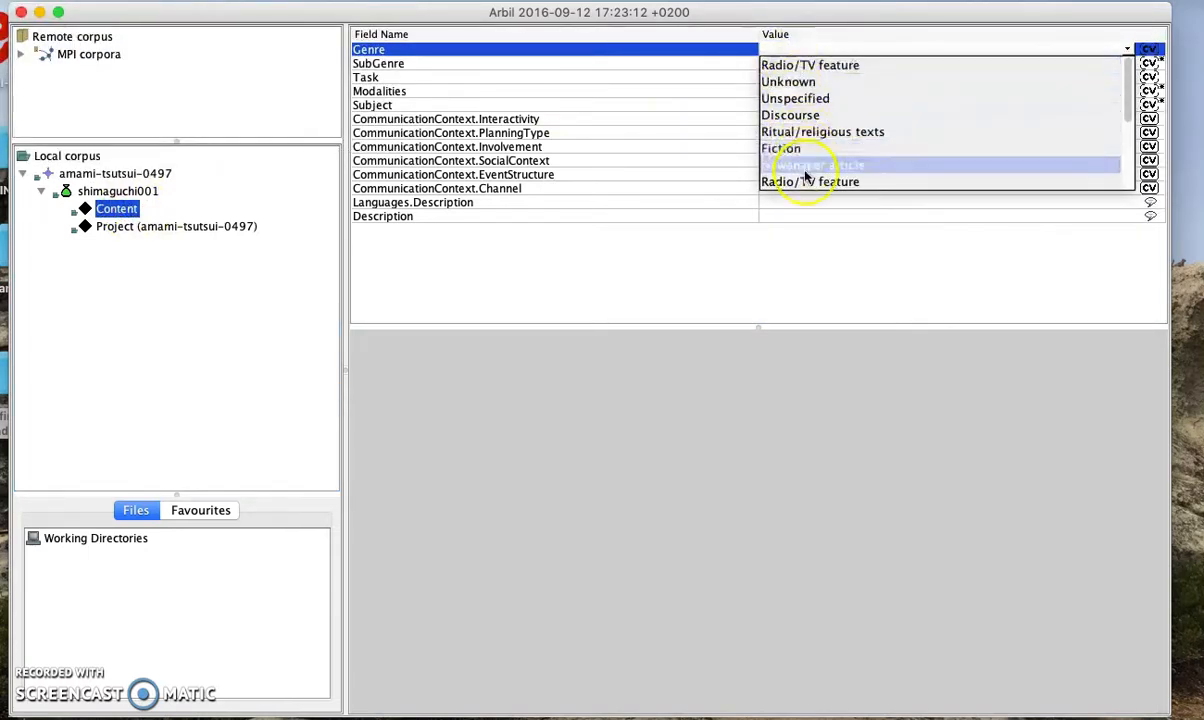
type("Singing")
key("Right")
left_click(842, 49)
left_click(731, 68)
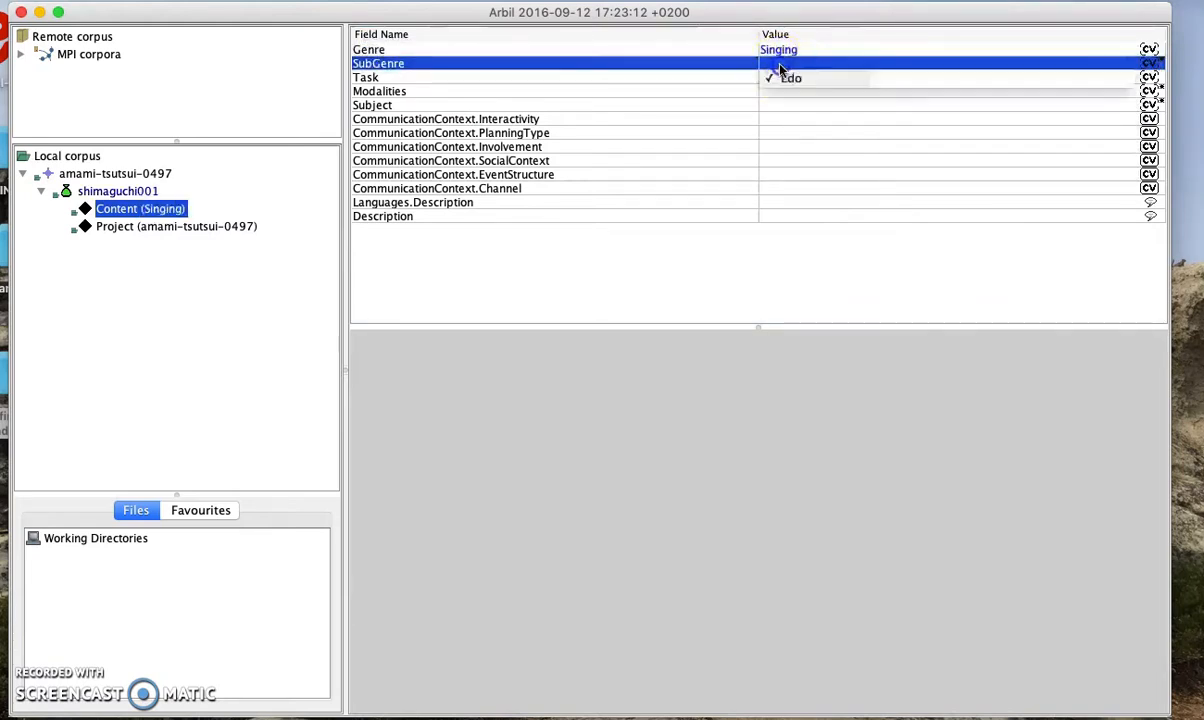
left_click(794, 103)
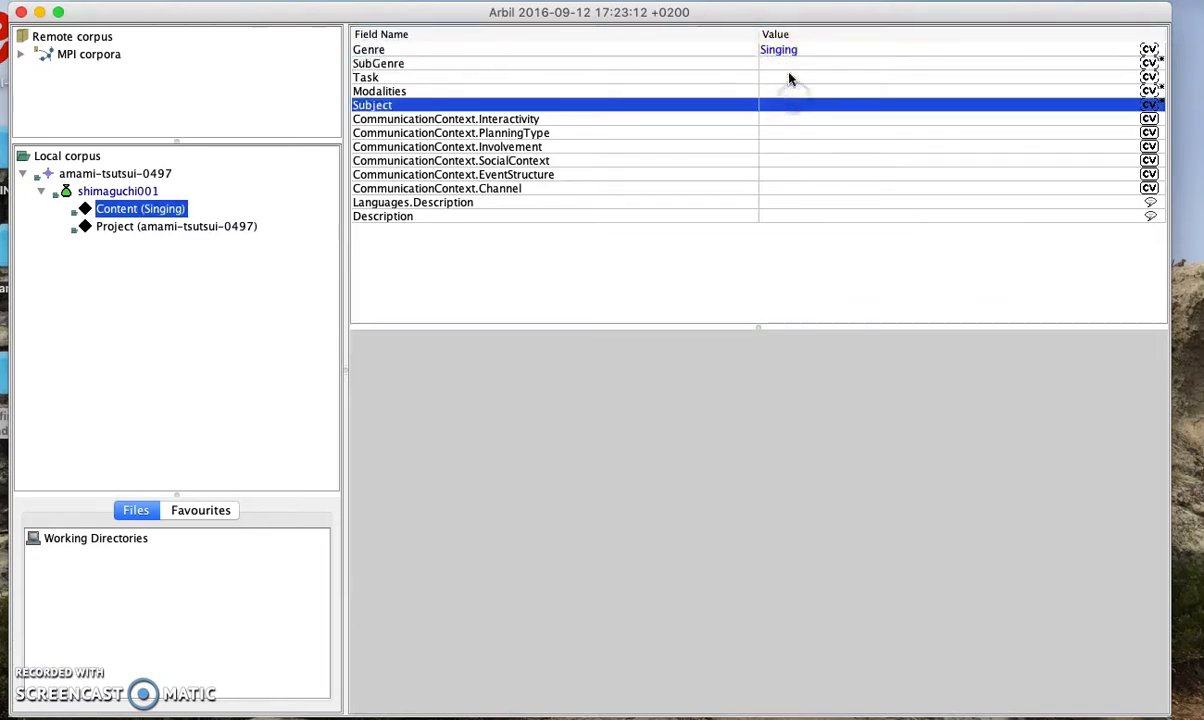
left_click(789, 77)
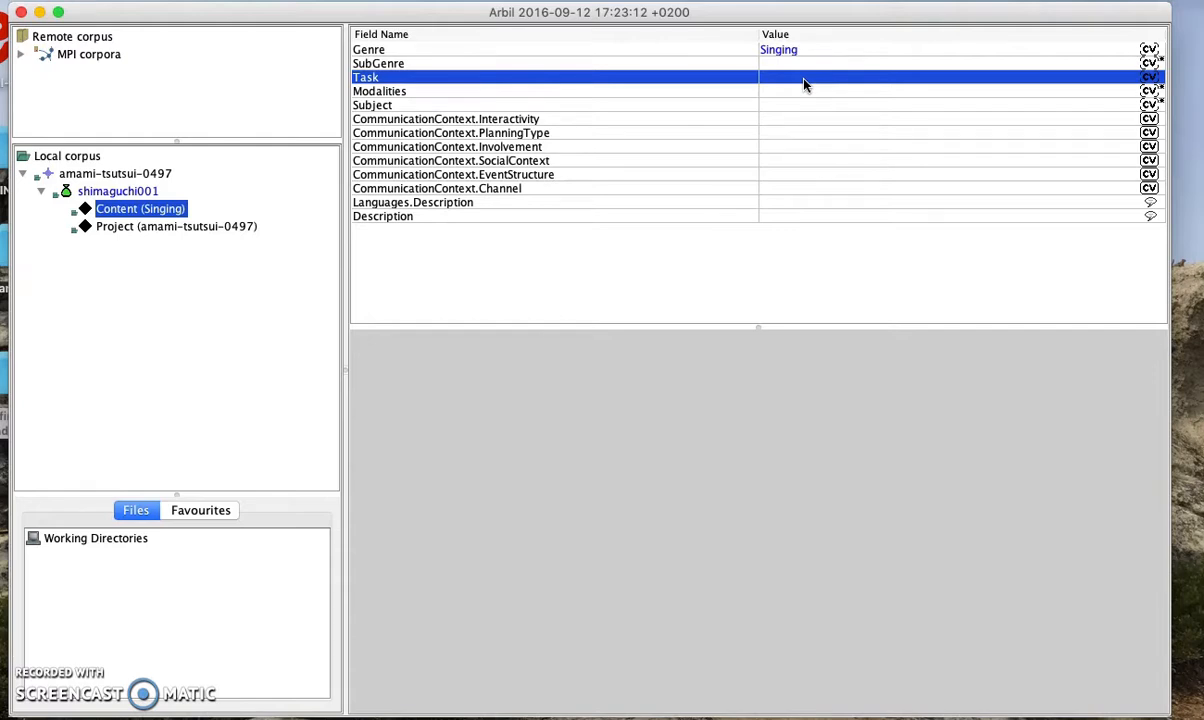
Leave Task empty, set Modalities to song and Interactivity to non-interactive
left_click(804, 84)
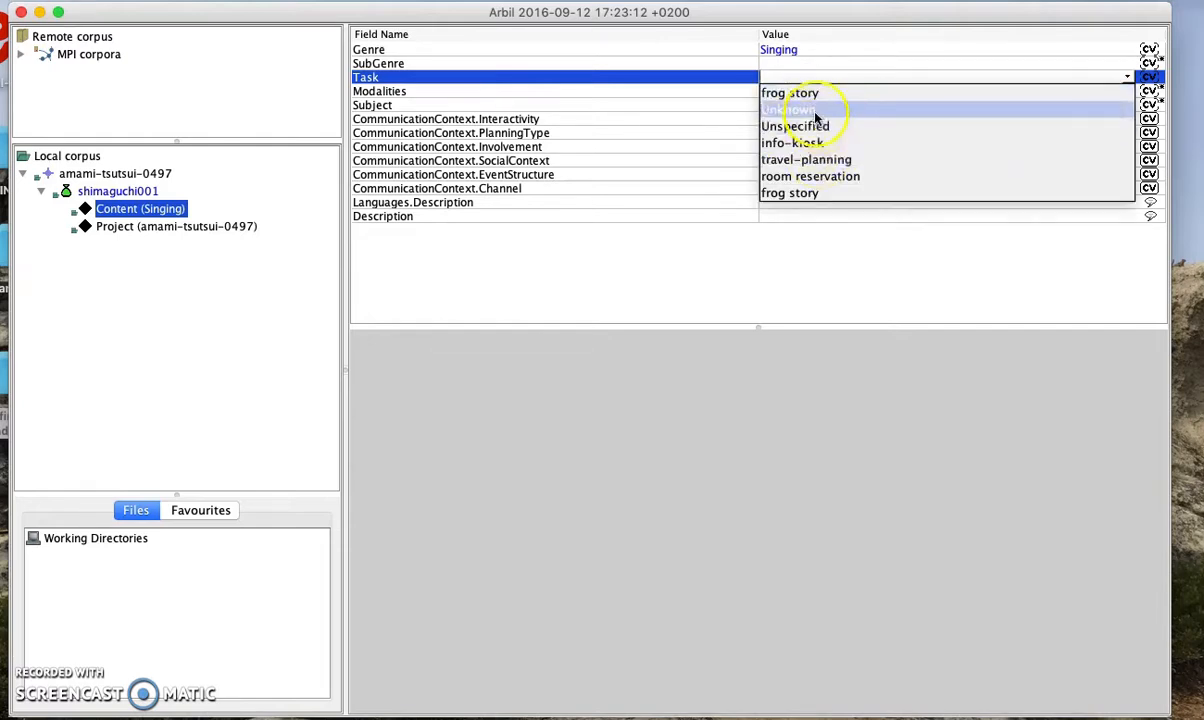
left_click(741, 91)
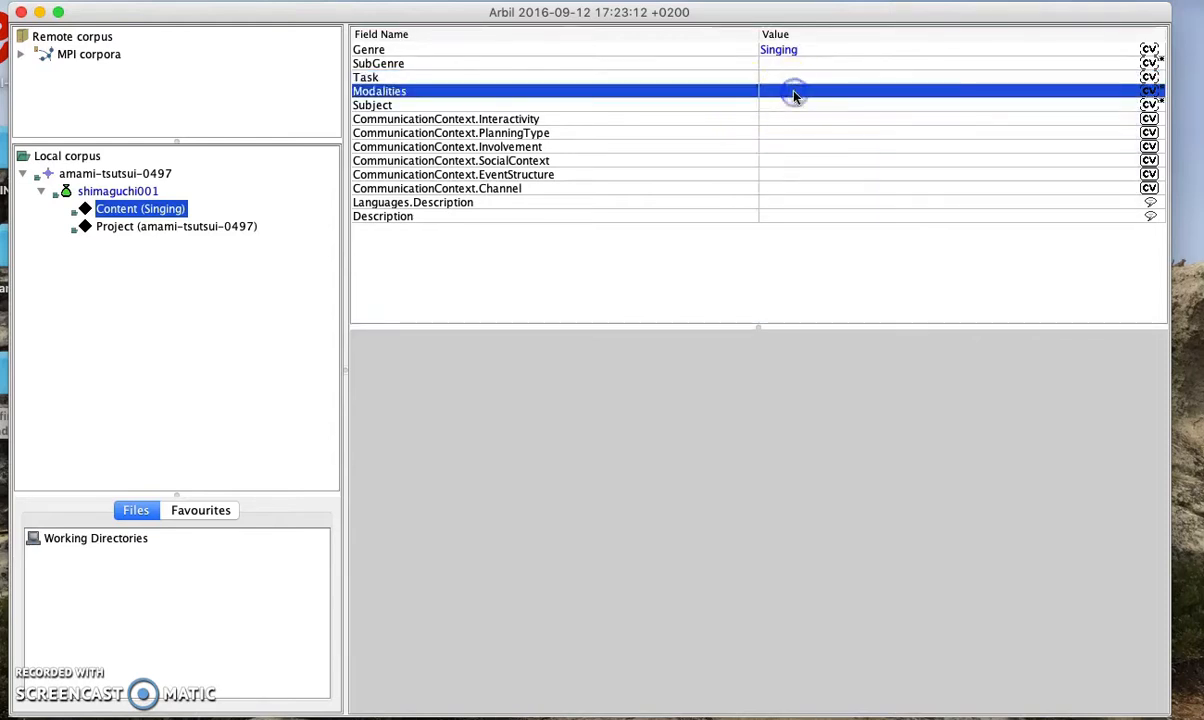
left_click(794, 95)
type("song")
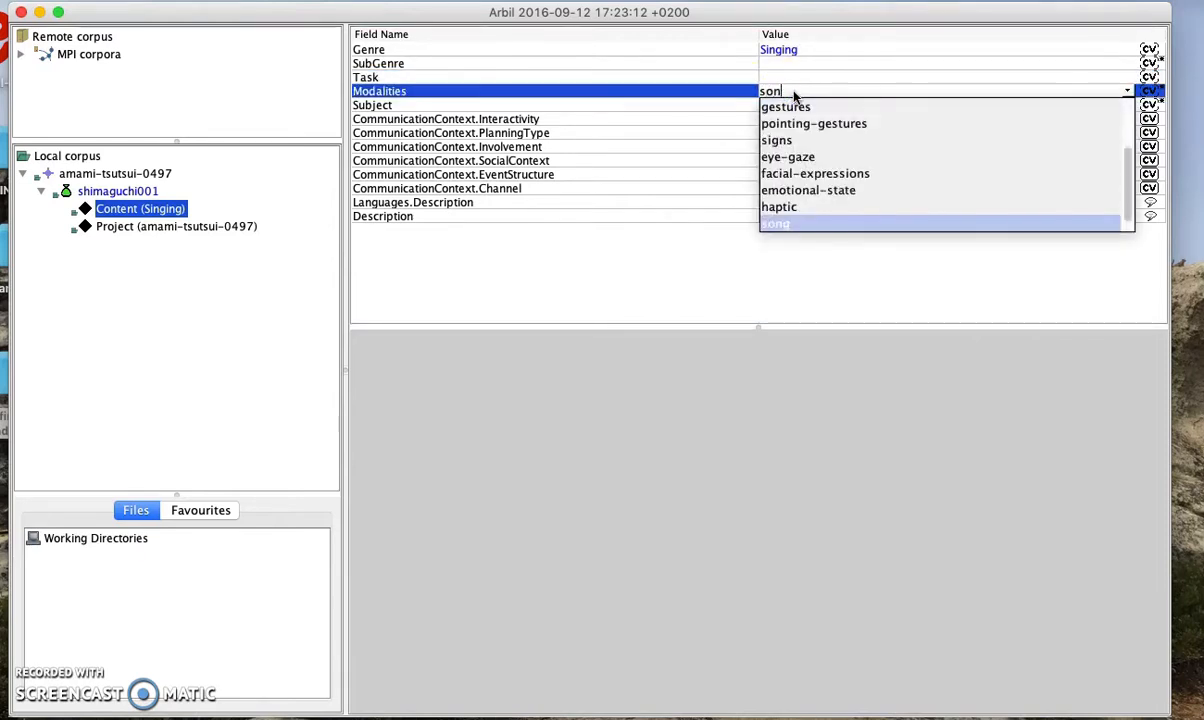
left_click(798, 90)
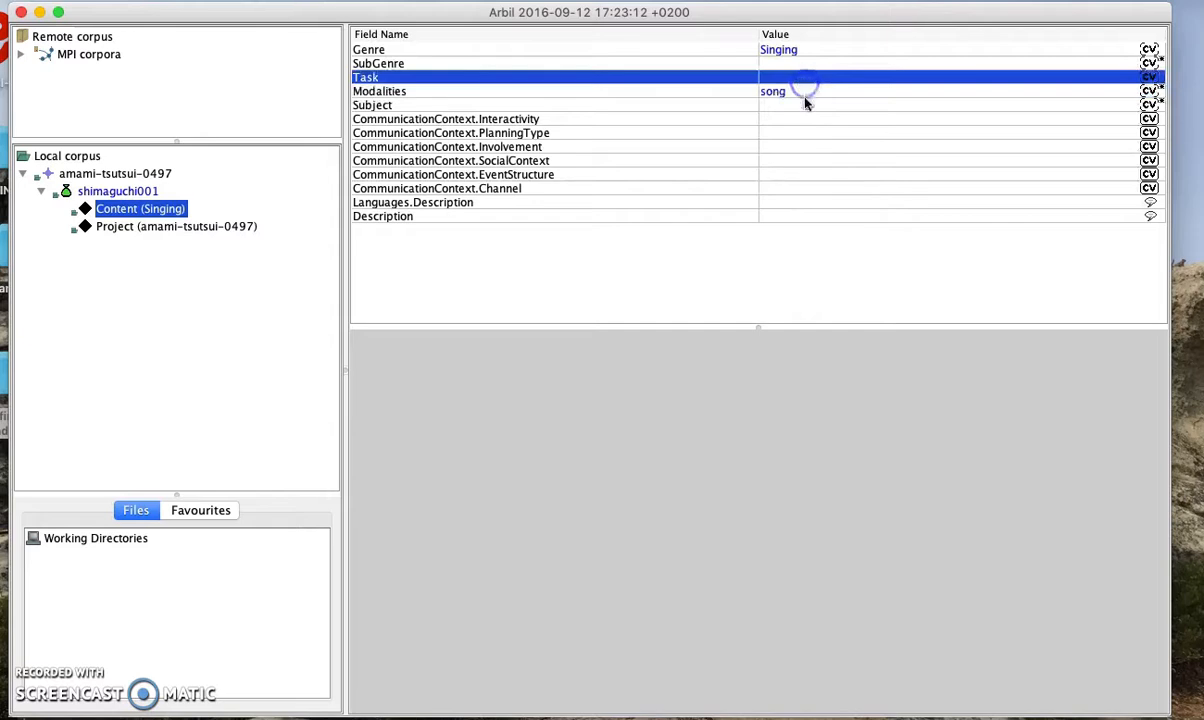
left_click(806, 108)
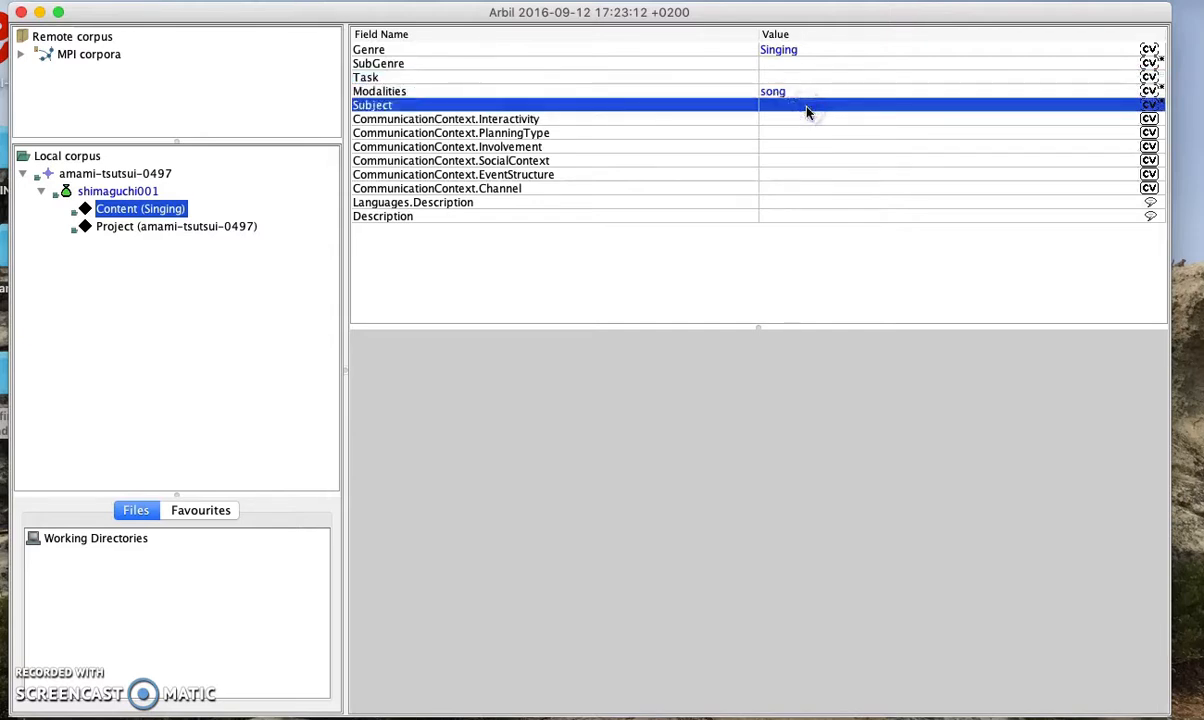
left_click(809, 120)
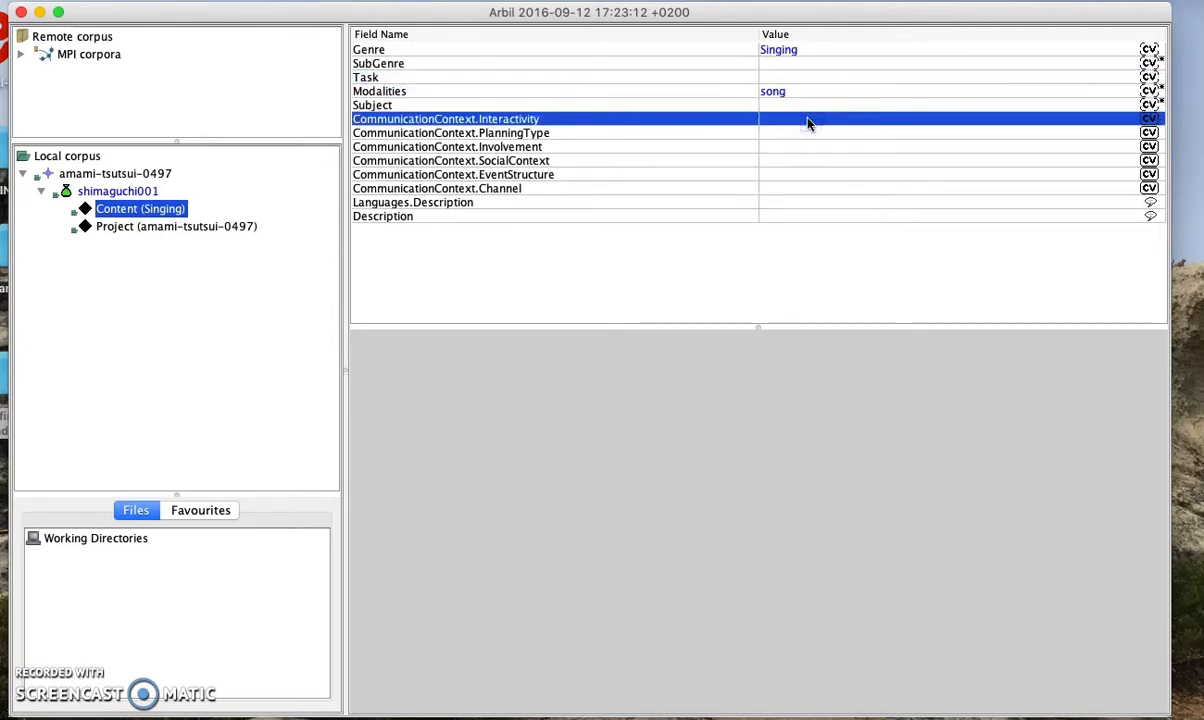
left_click(808, 121)
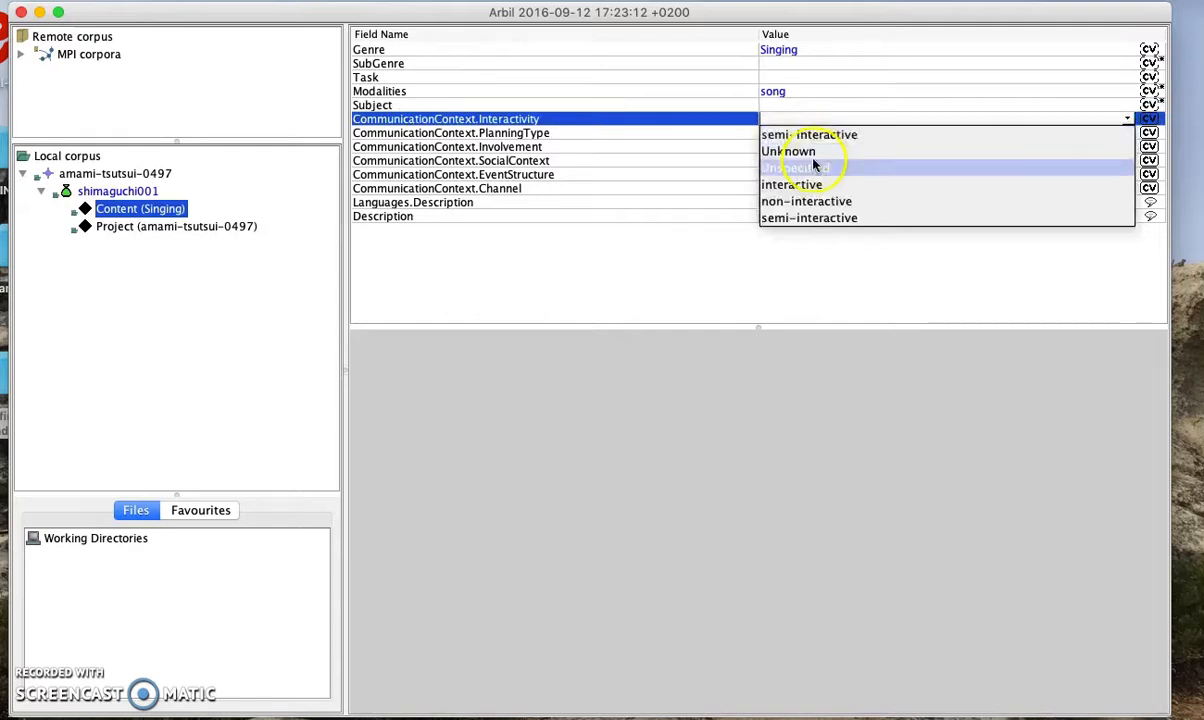
left_click(815, 198)
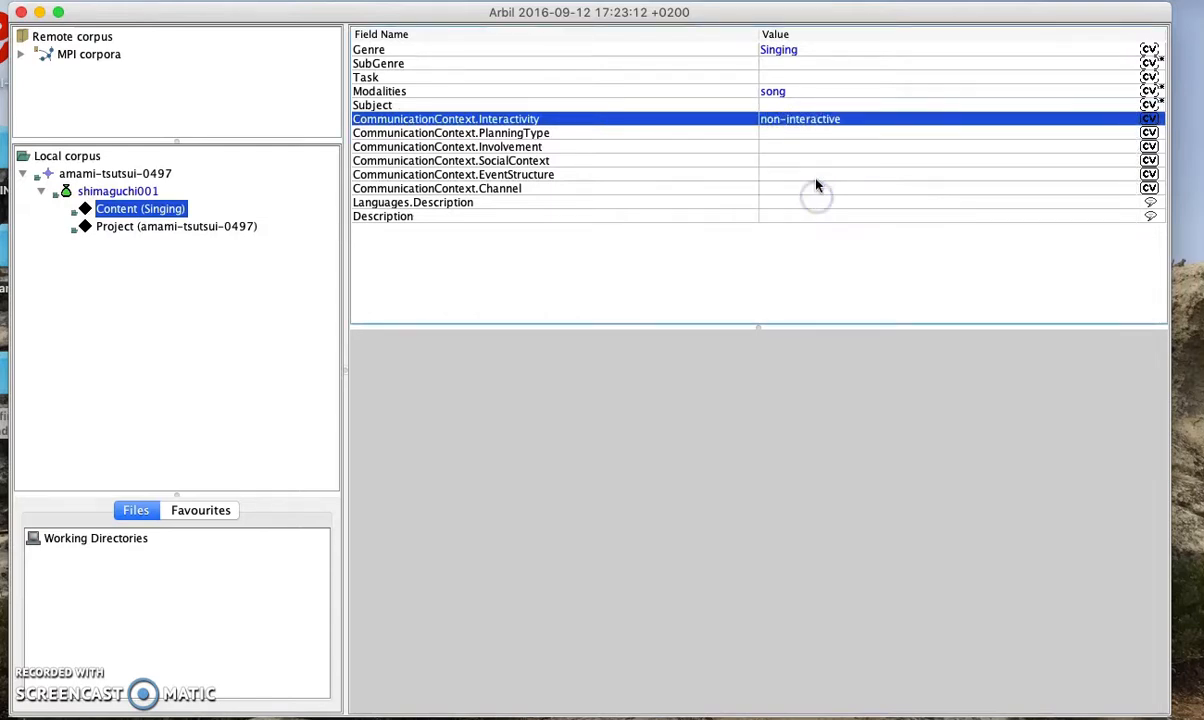
left_click(822, 140)
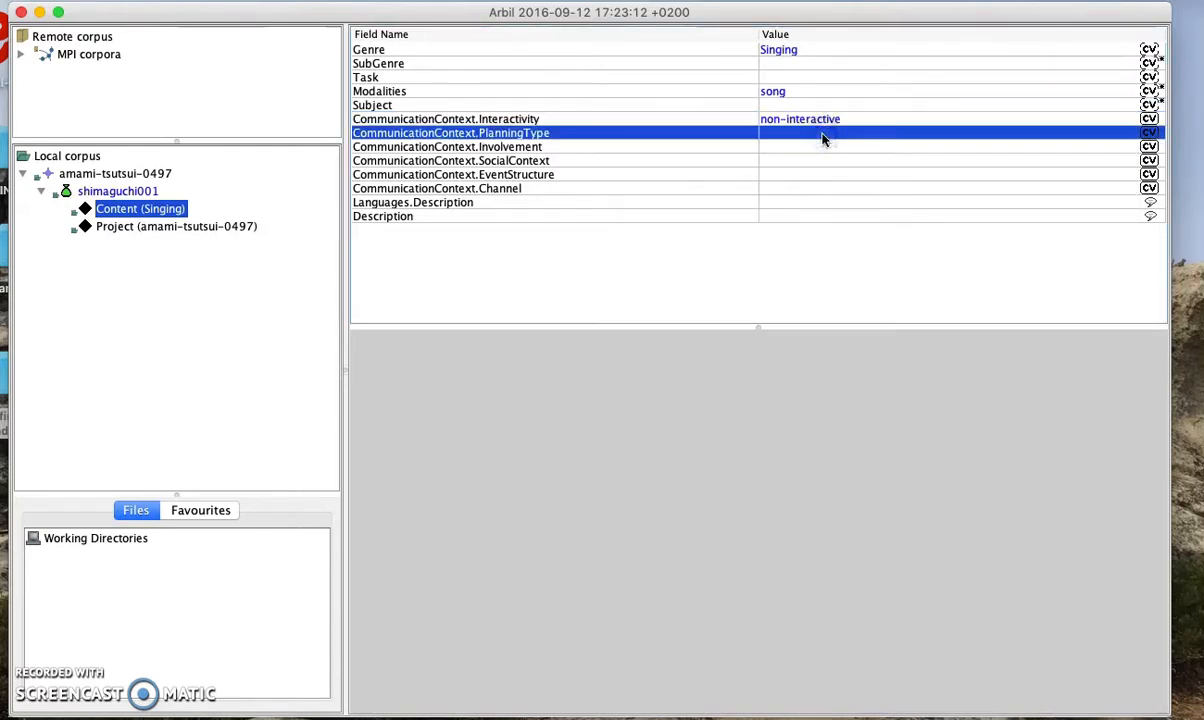
Set PlanningType to semi-spontaneous, Involvement to non-elicited and SocialContext to Public
left_click(822, 140)
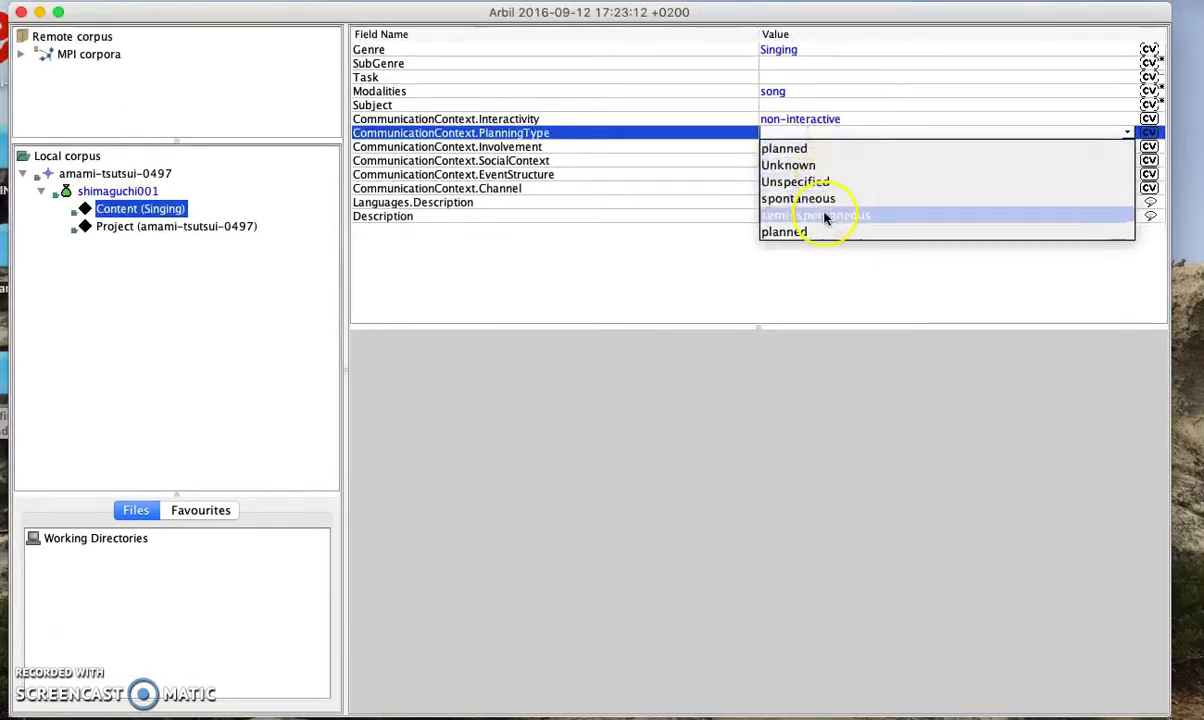
left_click(828, 215)
left_click(838, 150)
left_click(838, 150)
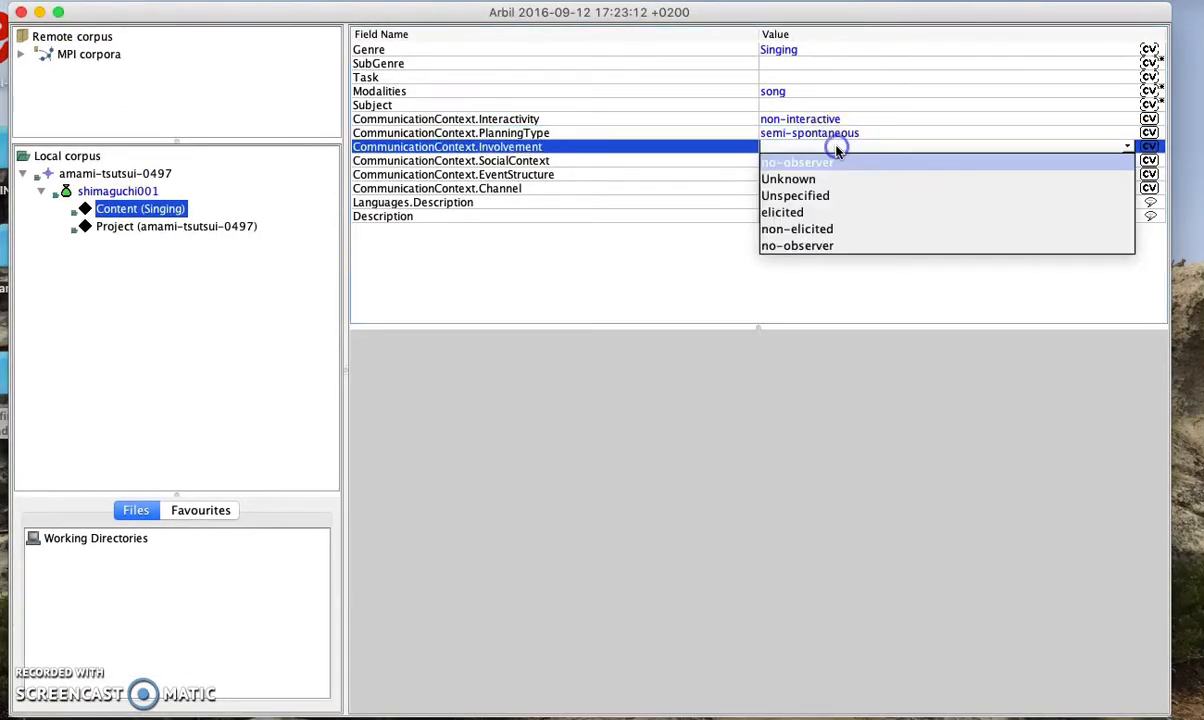
left_click(822, 229)
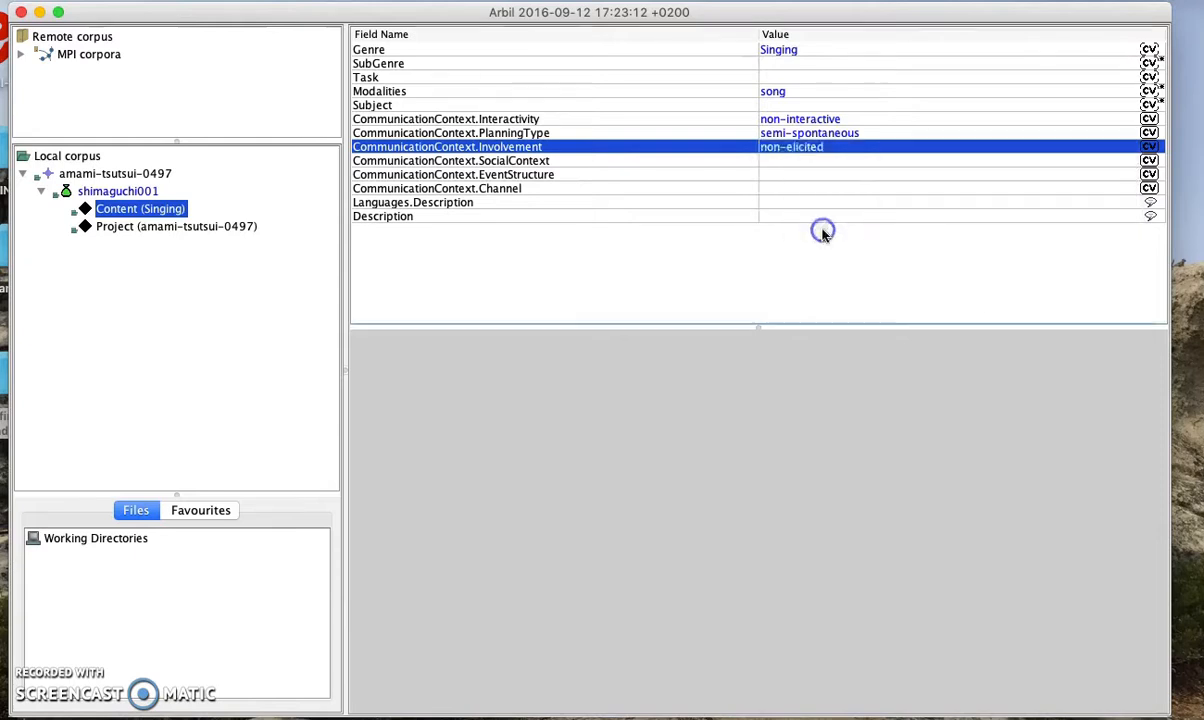
left_click(820, 161)
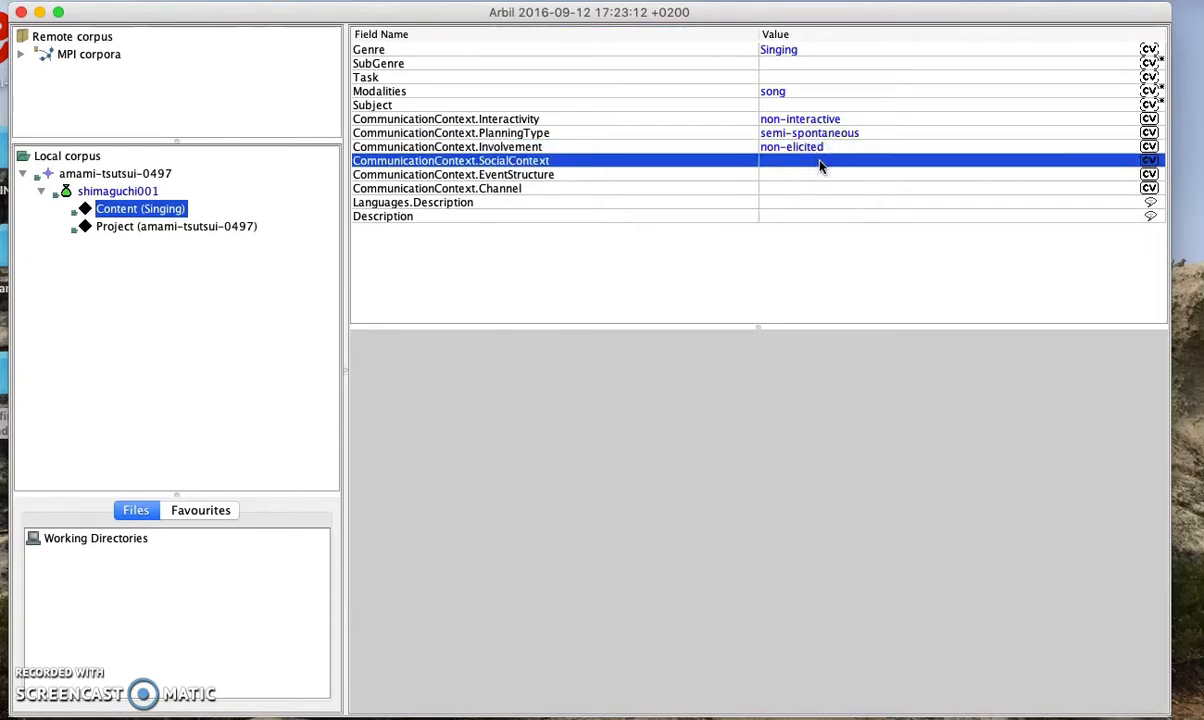
left_click(820, 165)
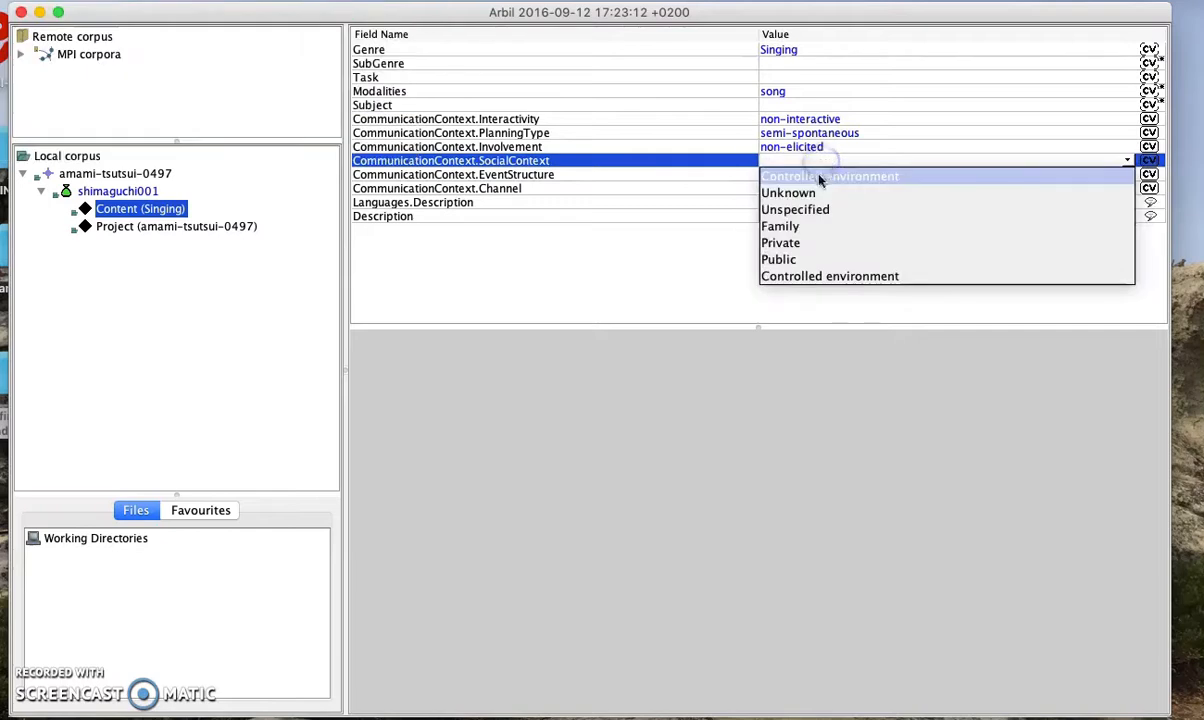
left_click(812, 258)
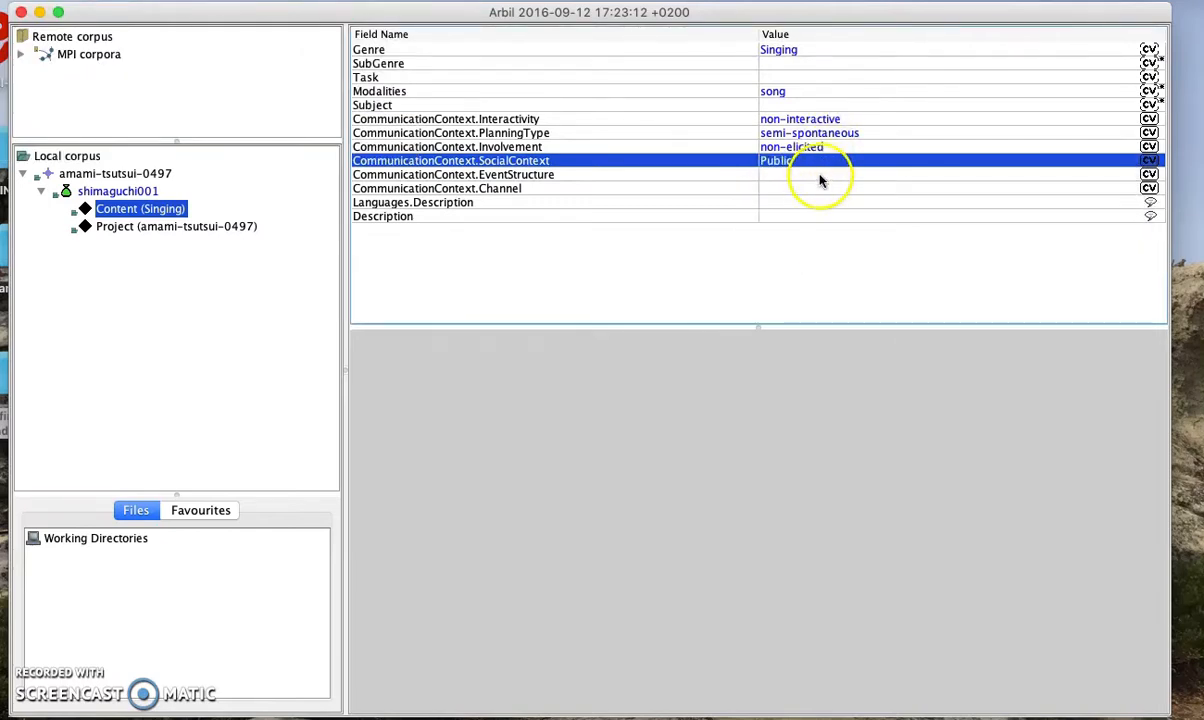
Leave the EventStructure and Channel fields blank
left_click(818, 175)
left_click(818, 175)
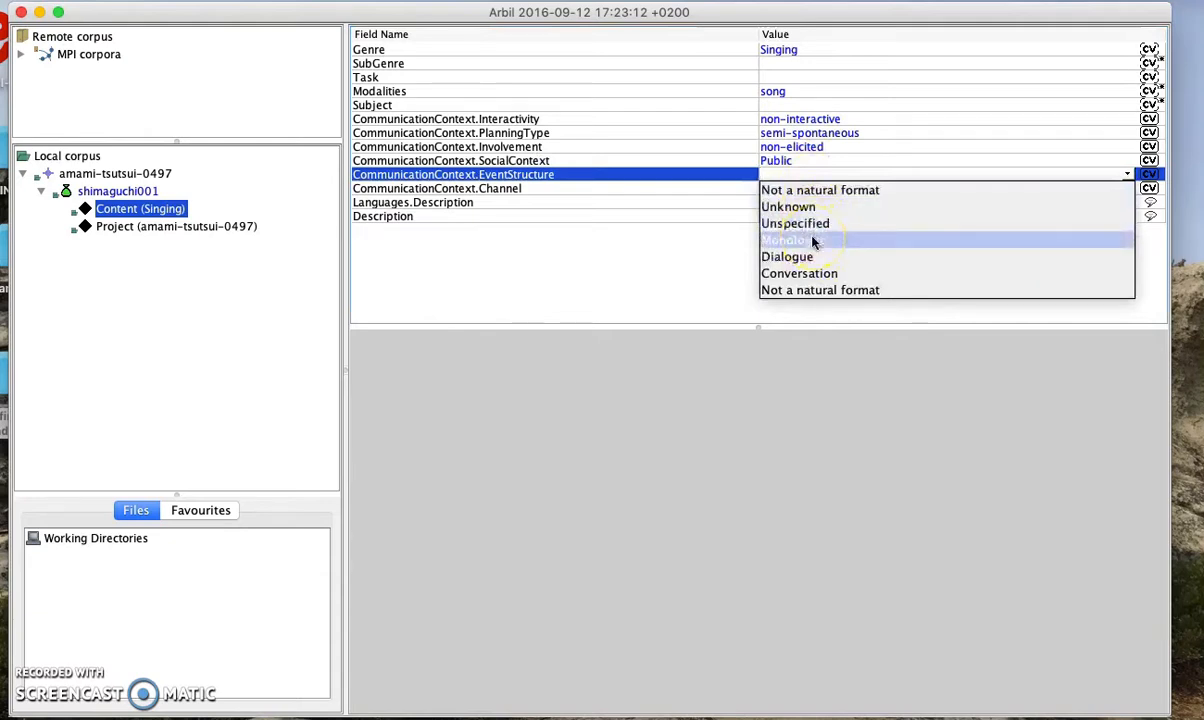
left_click(728, 204)
left_click(795, 189)
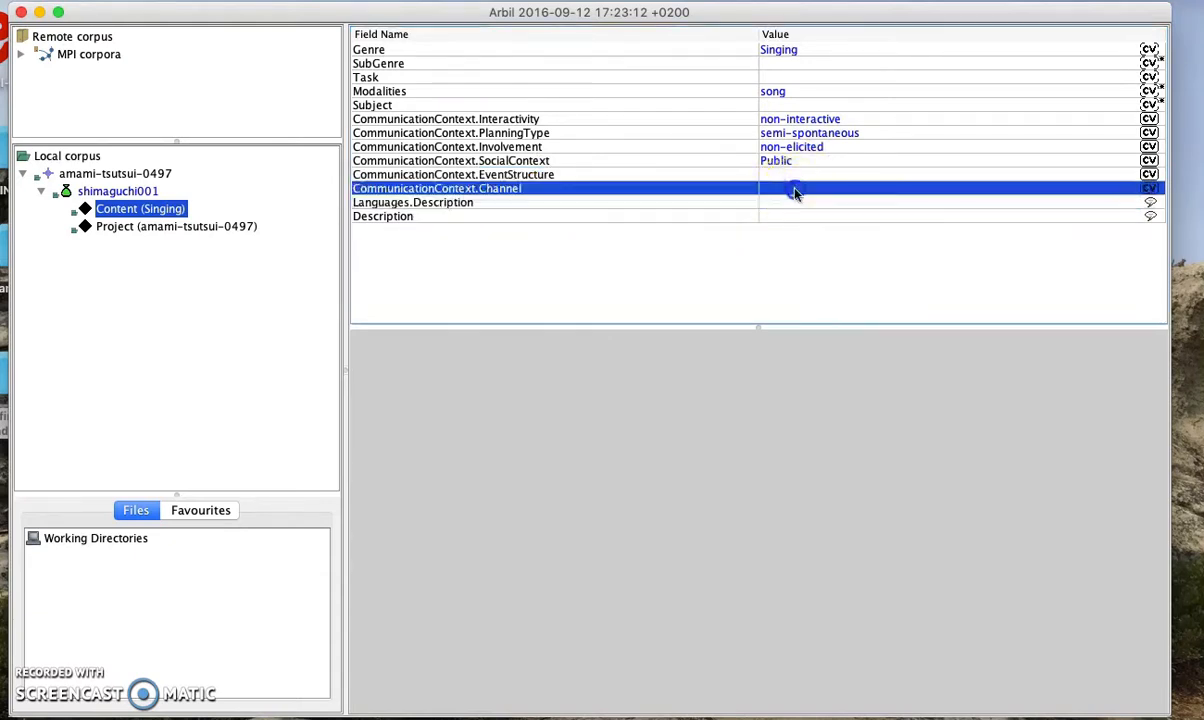
left_click(796, 190)
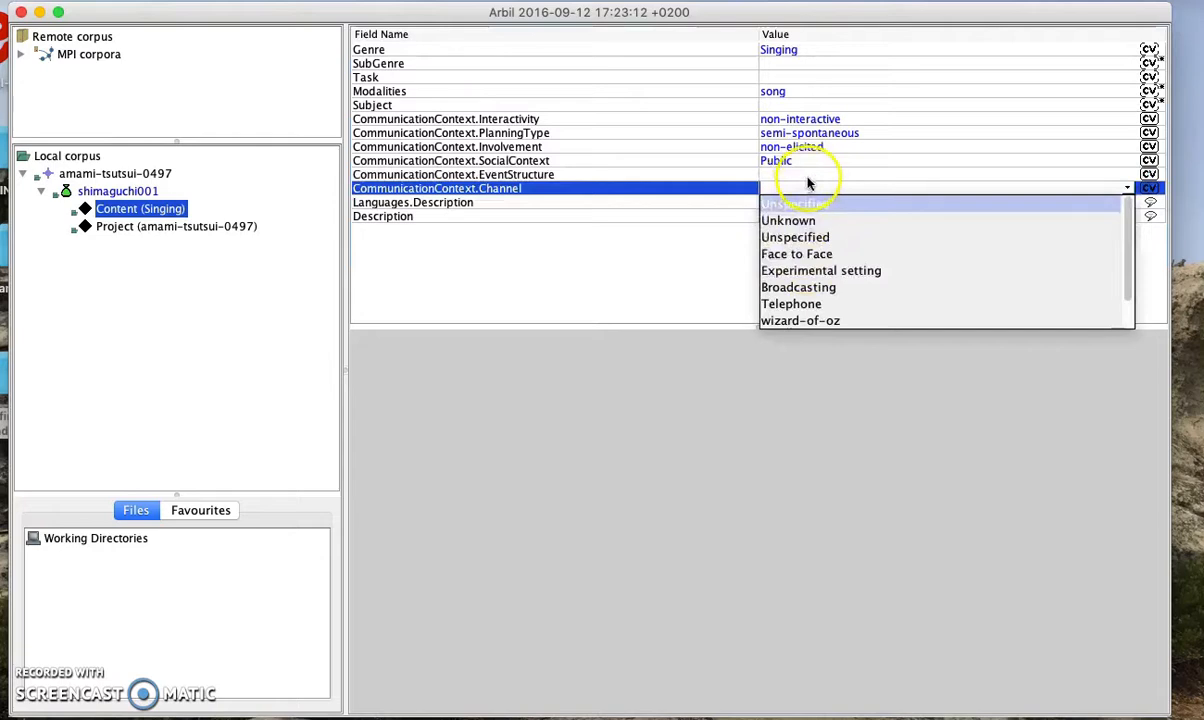
left_click(816, 177)
left_click(818, 202)
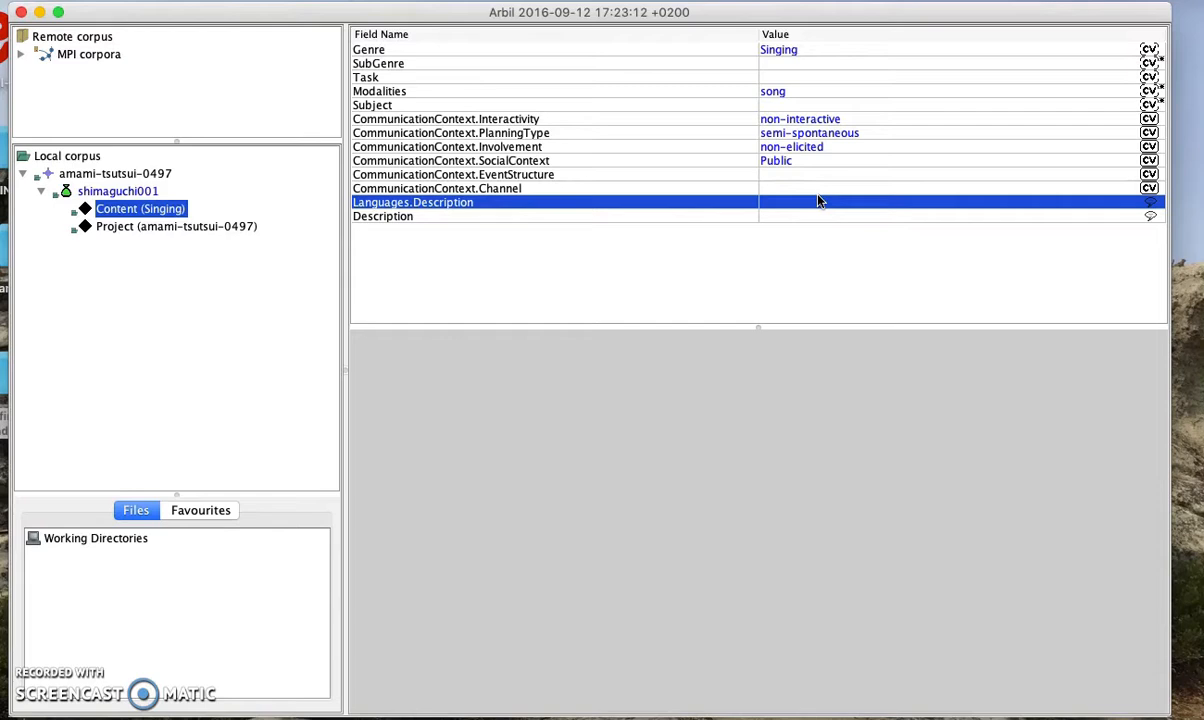
key("Down")
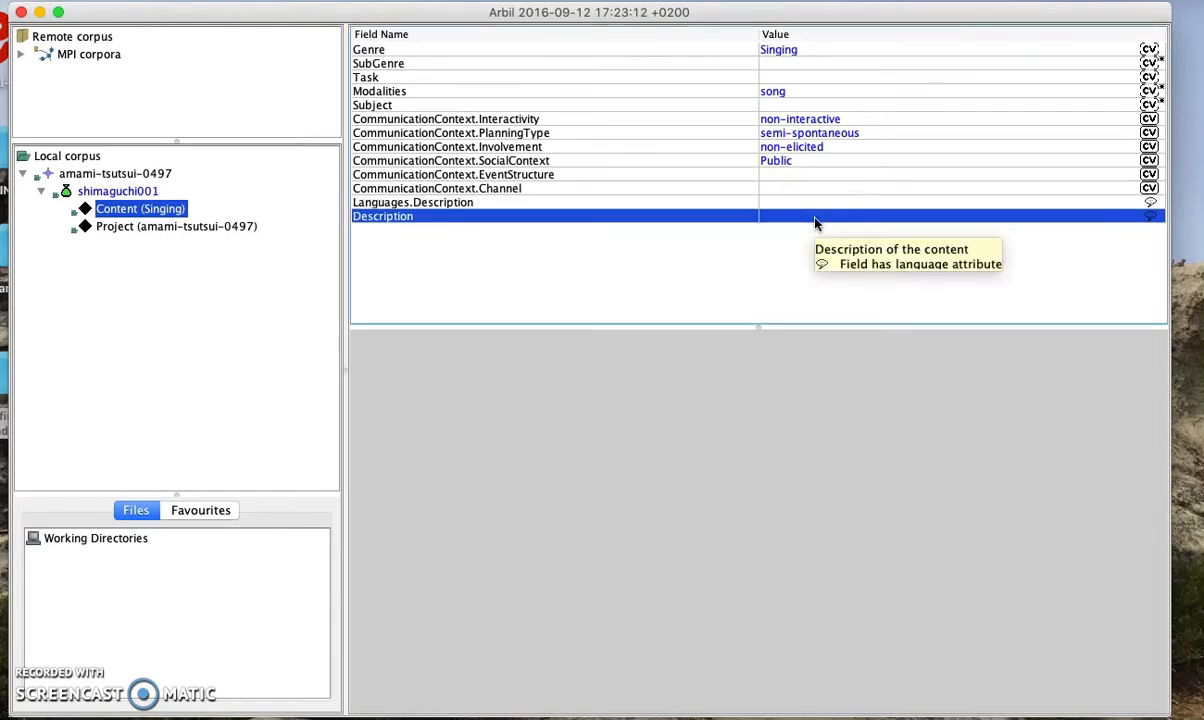
left_click(842, 262)
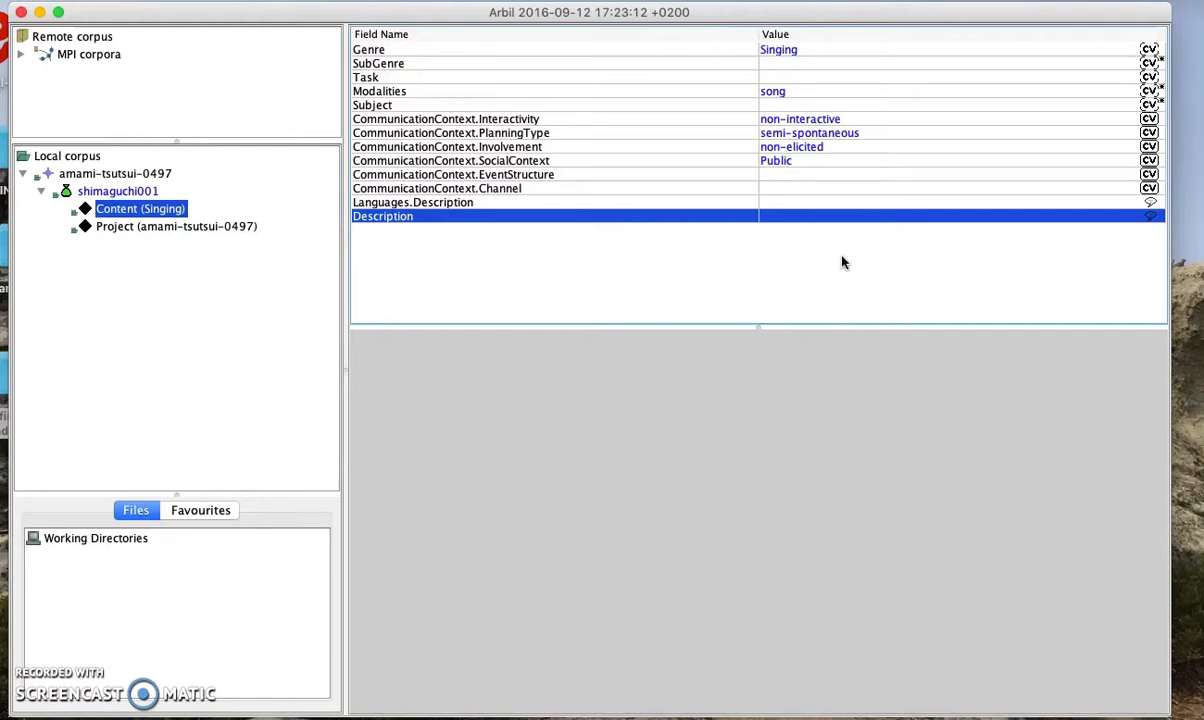
left_click(831, 218)
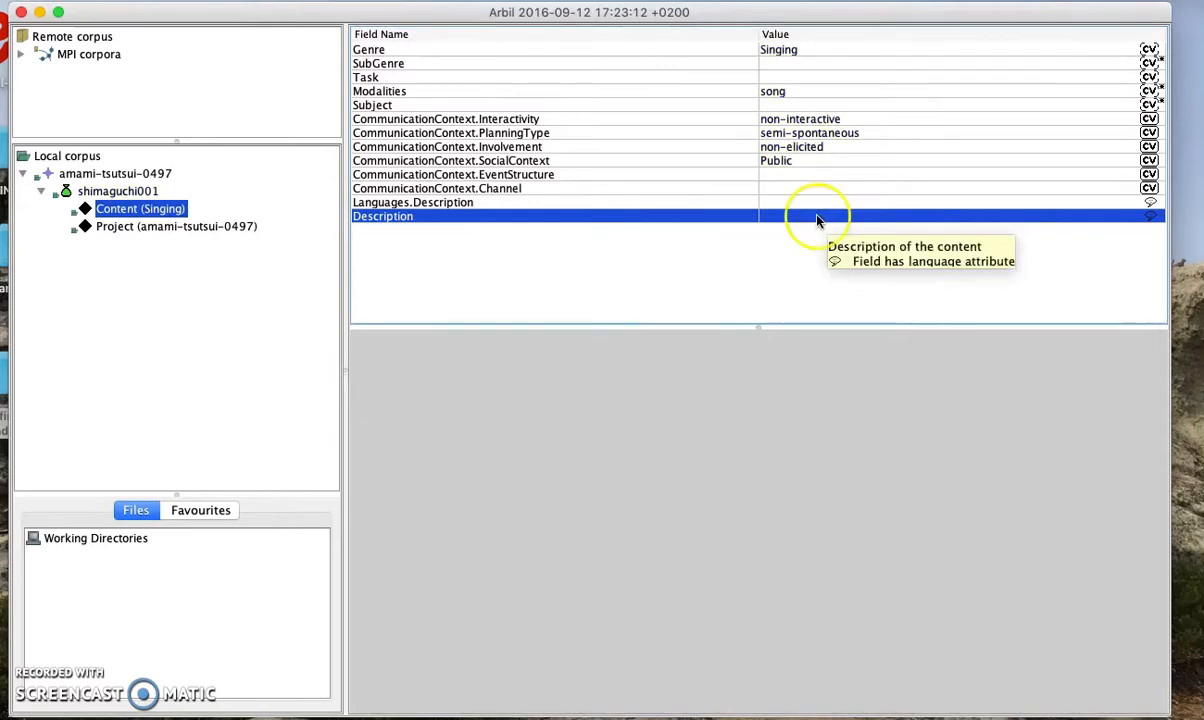
left_click(665, 235)
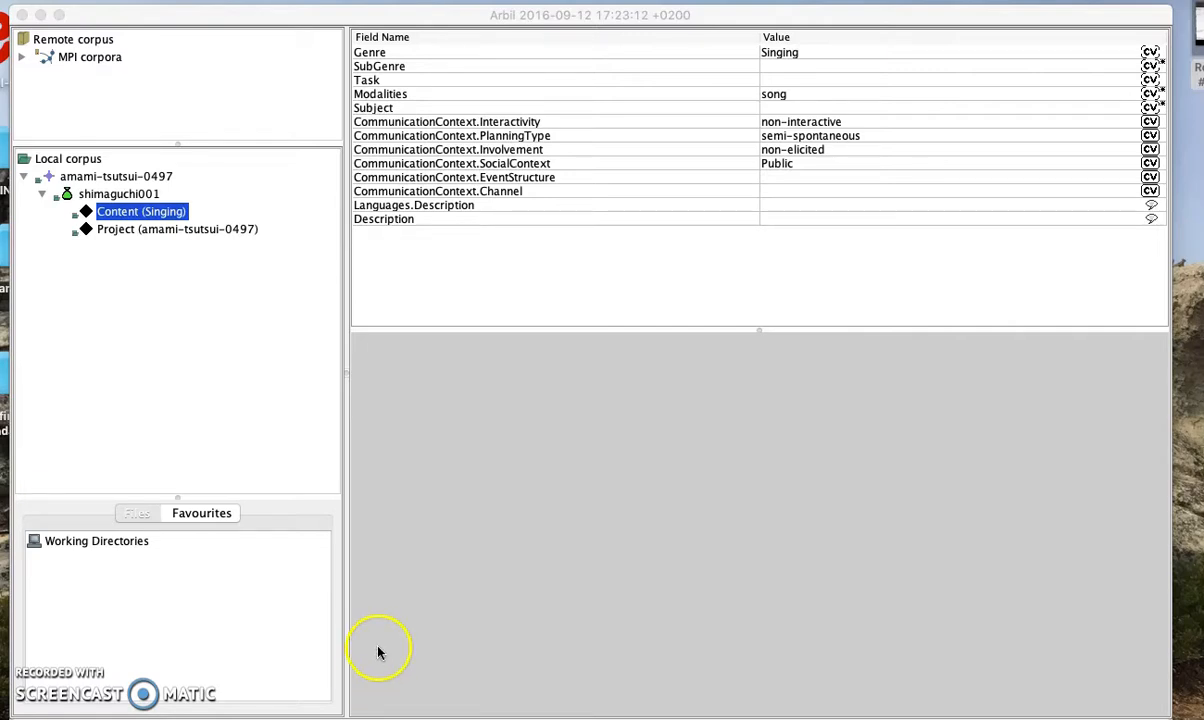
Add a Content Key to Content (Singing) and bring up actions for the new Standard Template Key row
right_click(137, 219)
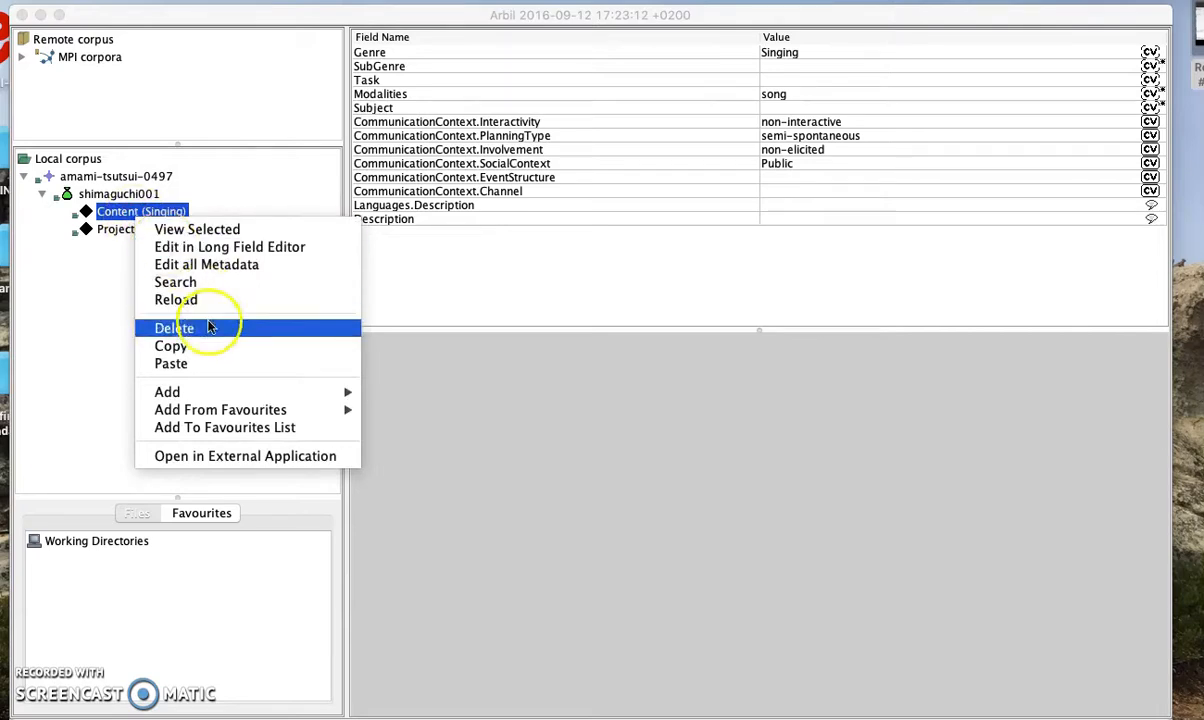
mouse_move(215, 392)
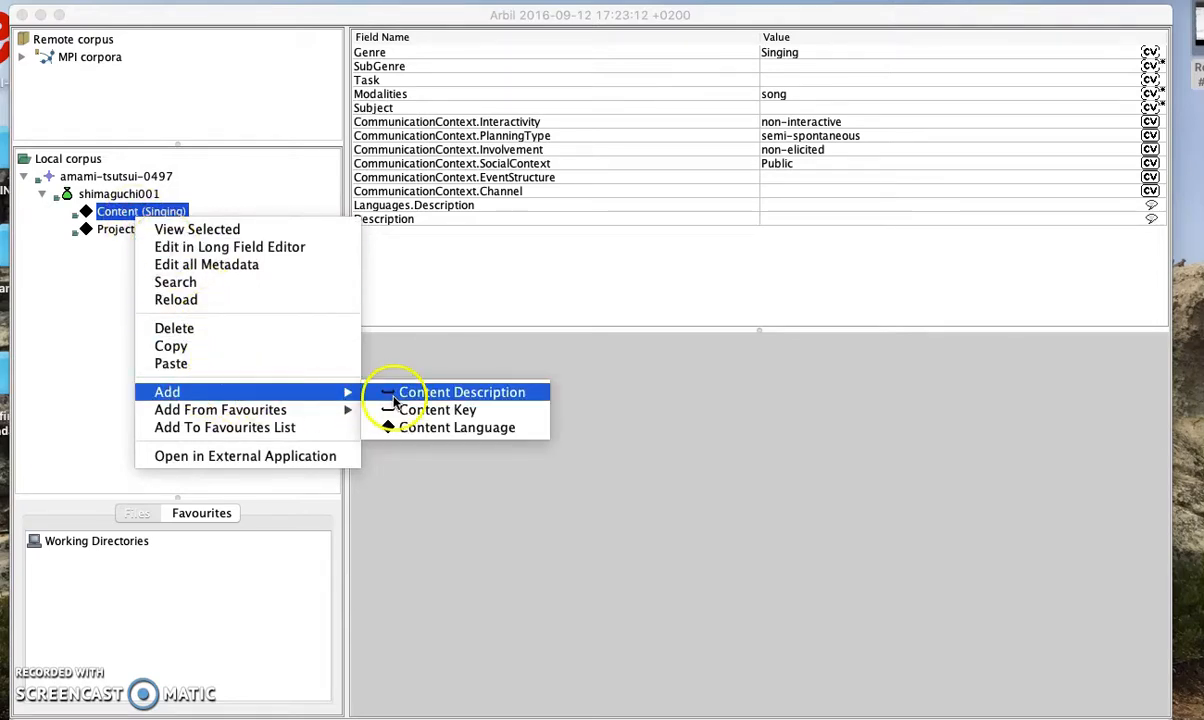
left_click(480, 412)
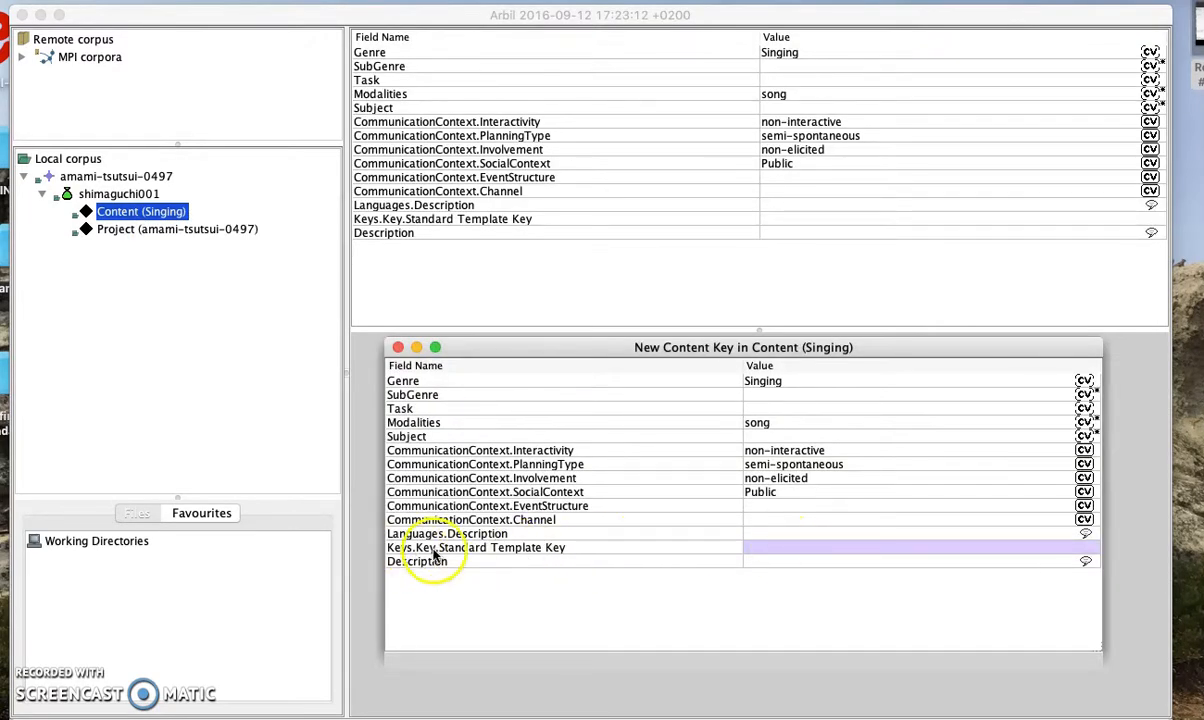
left_click(493, 553)
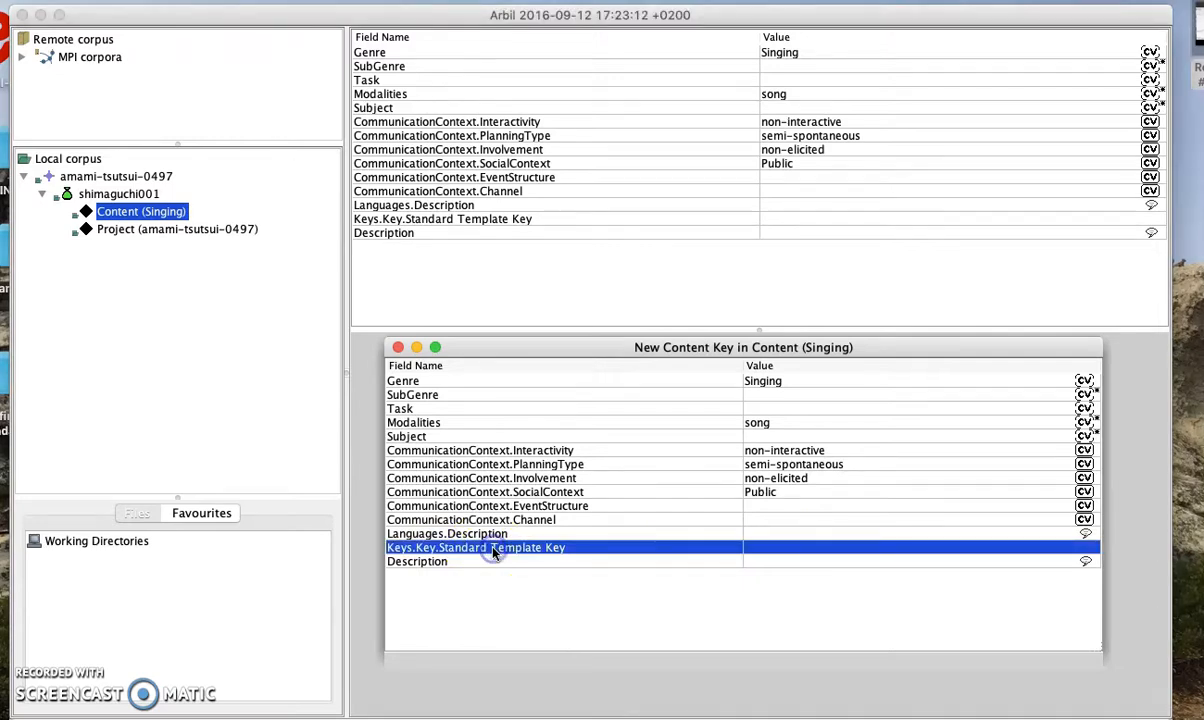
right_click(493, 553)
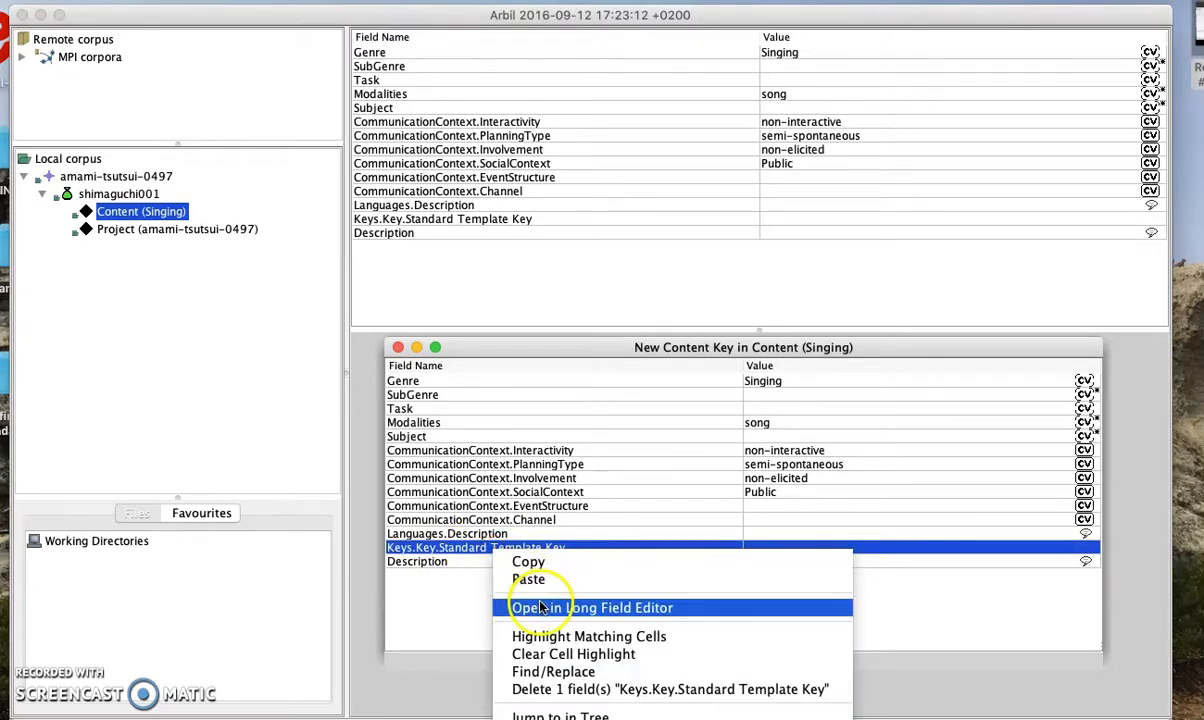
Change the key name from Standard Template Key to 'Topic', apply it and confirm saving to disk
left_click(683, 608)
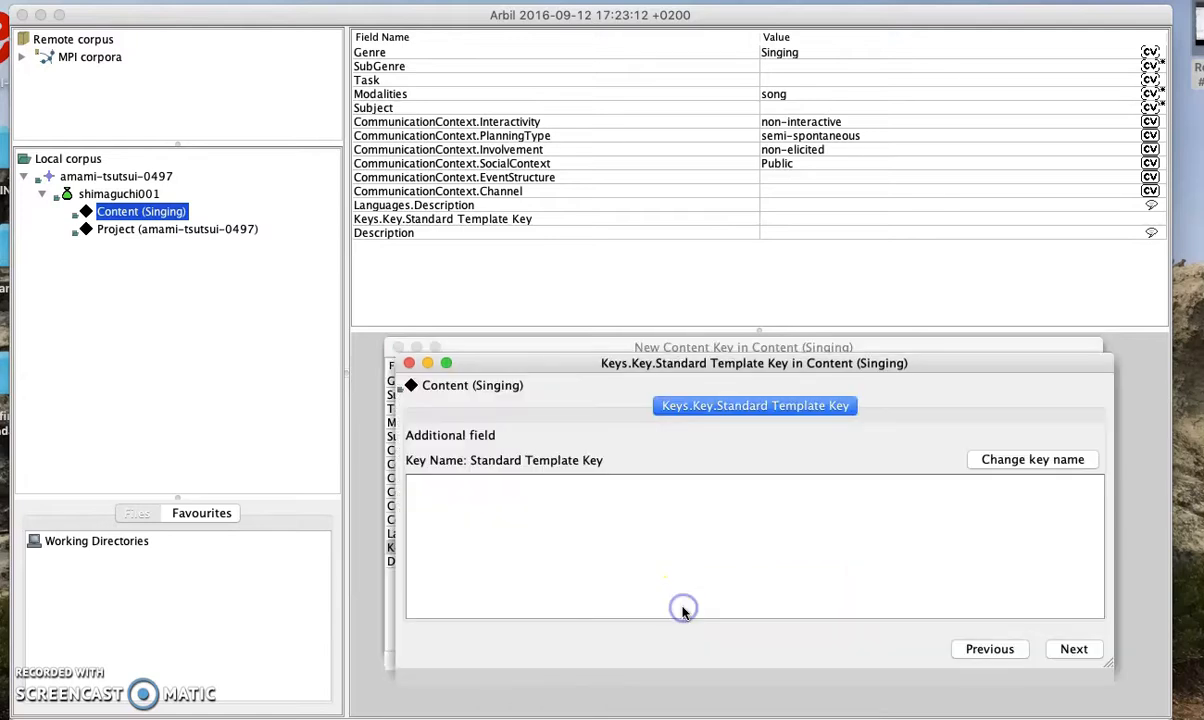
left_click(1037, 465)
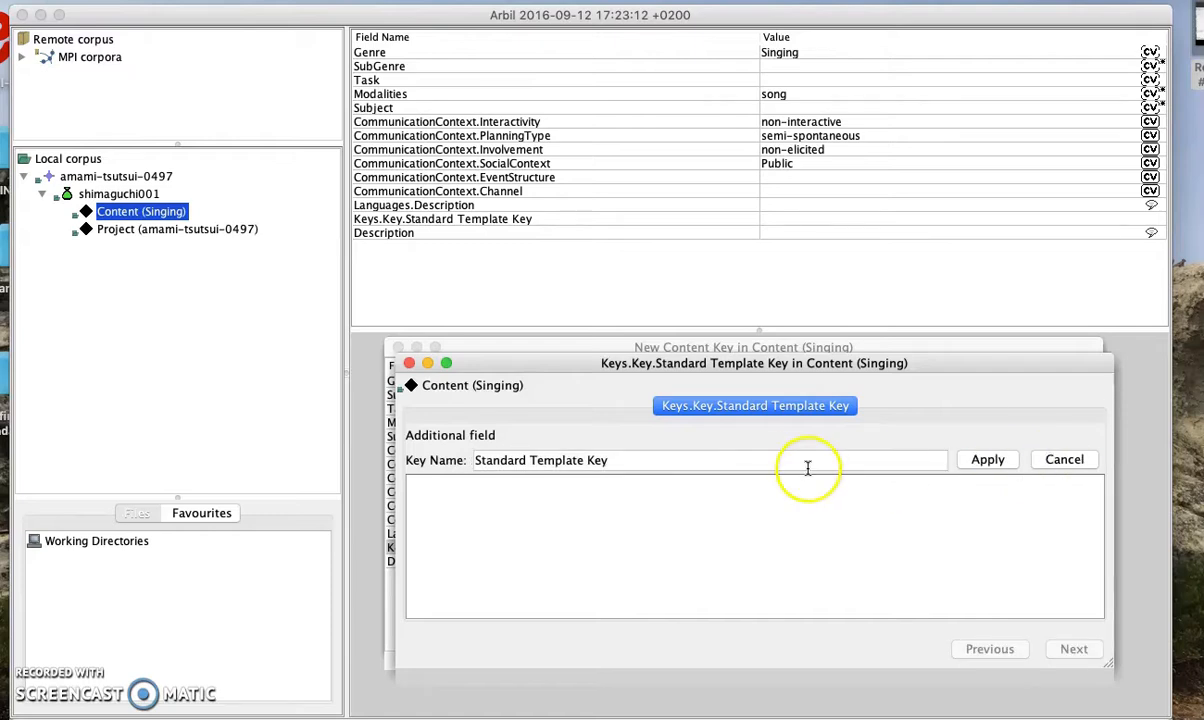
left_click(673, 460)
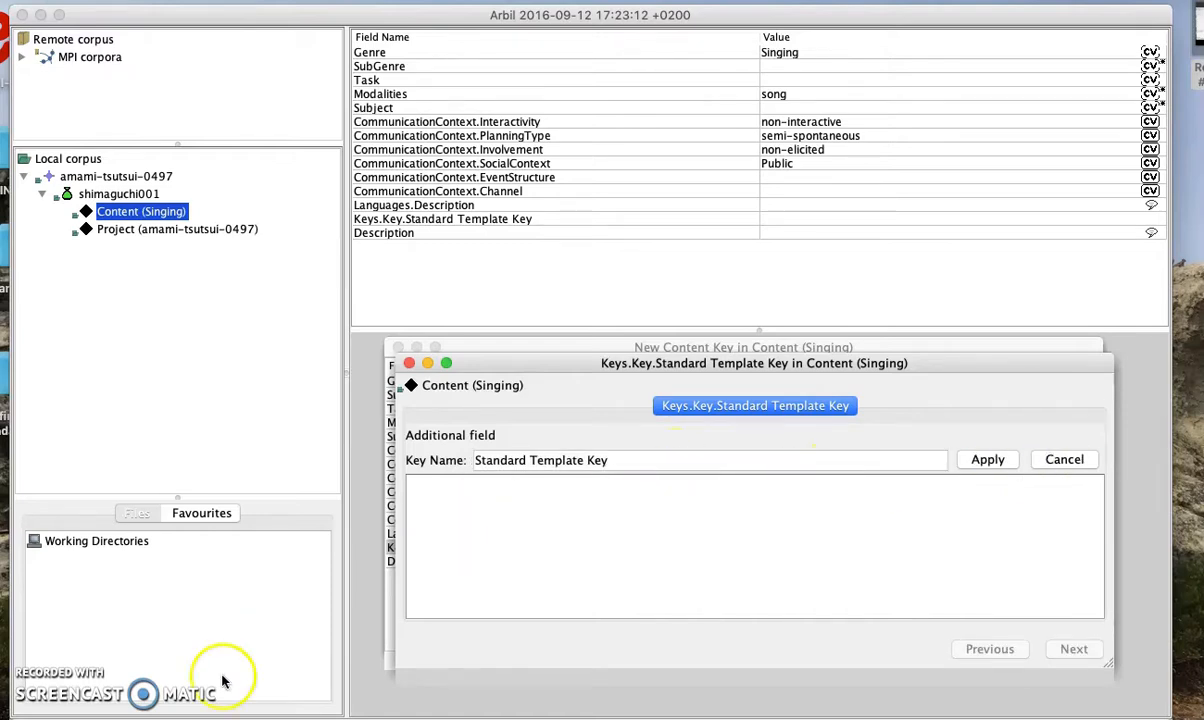
left_click(614, 462)
key("BackSpace")
key("BackSpace")
key("BackSpace")
key("BackSpace")
key("BackSpace")
key("BackSpace")
key("BackSpace")
key("BackSpace")
key("BackSpace")
key("BackSpace")
key("BackSpace")
key("BackSpace")
key("BackSpace")
key("BackSpace")
key("BackSpace")
key("BackSpace")
key("BackSpace")
key("BackSpace")
key("BackSpace")
key("BackSpace")
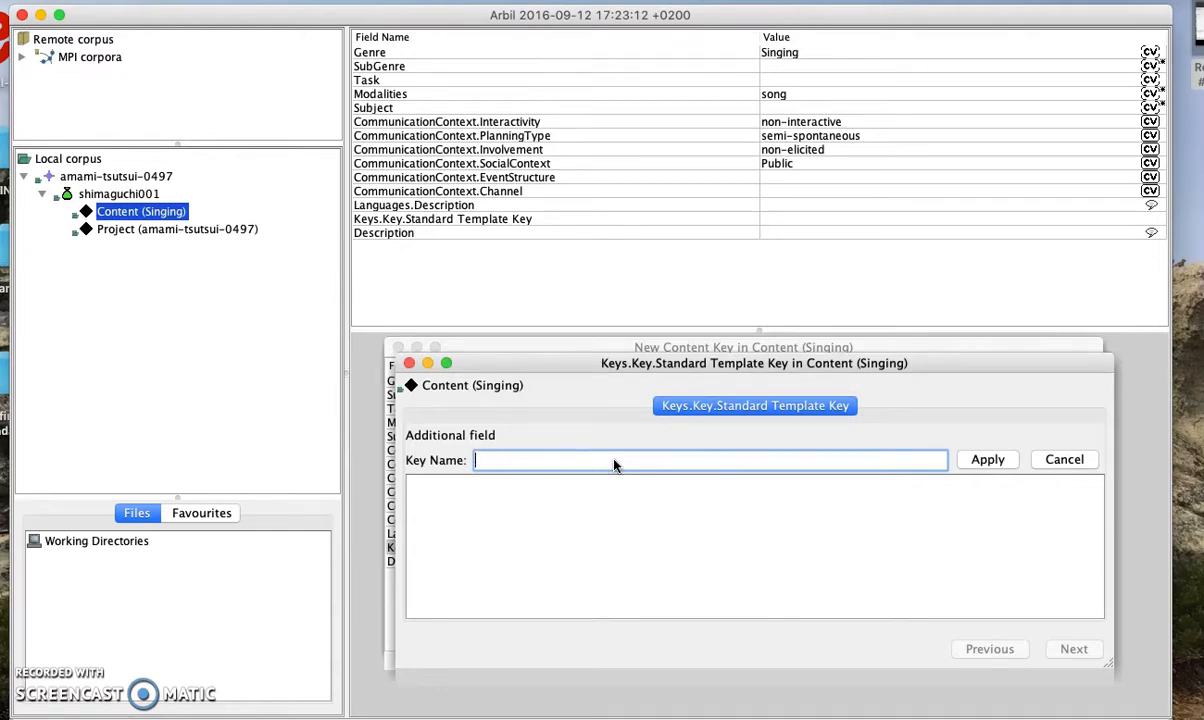
type("Topic")
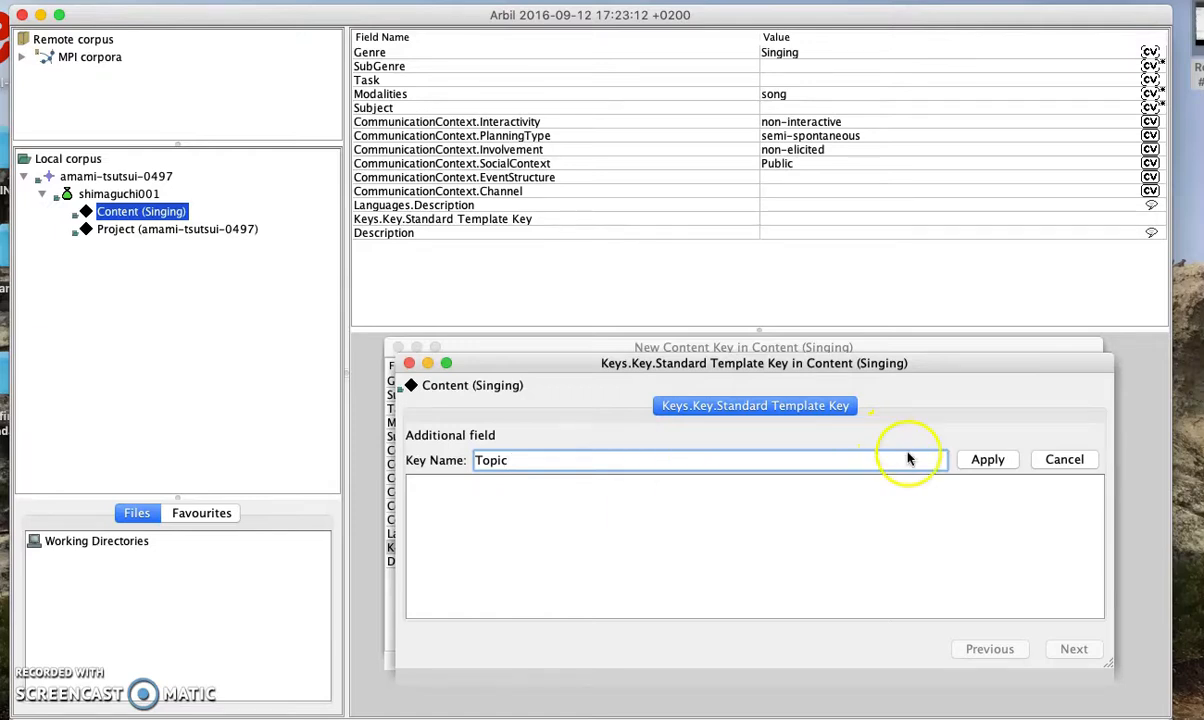
left_click(987, 460)
left_click(777, 383)
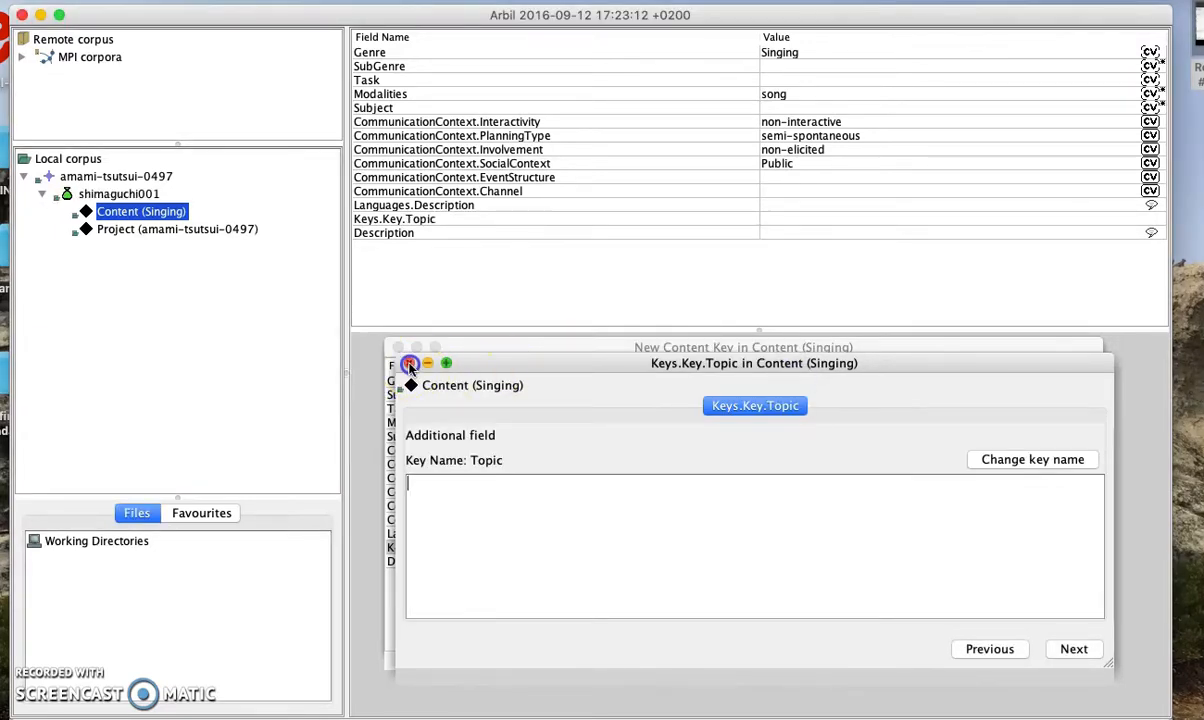
left_click(409, 364)
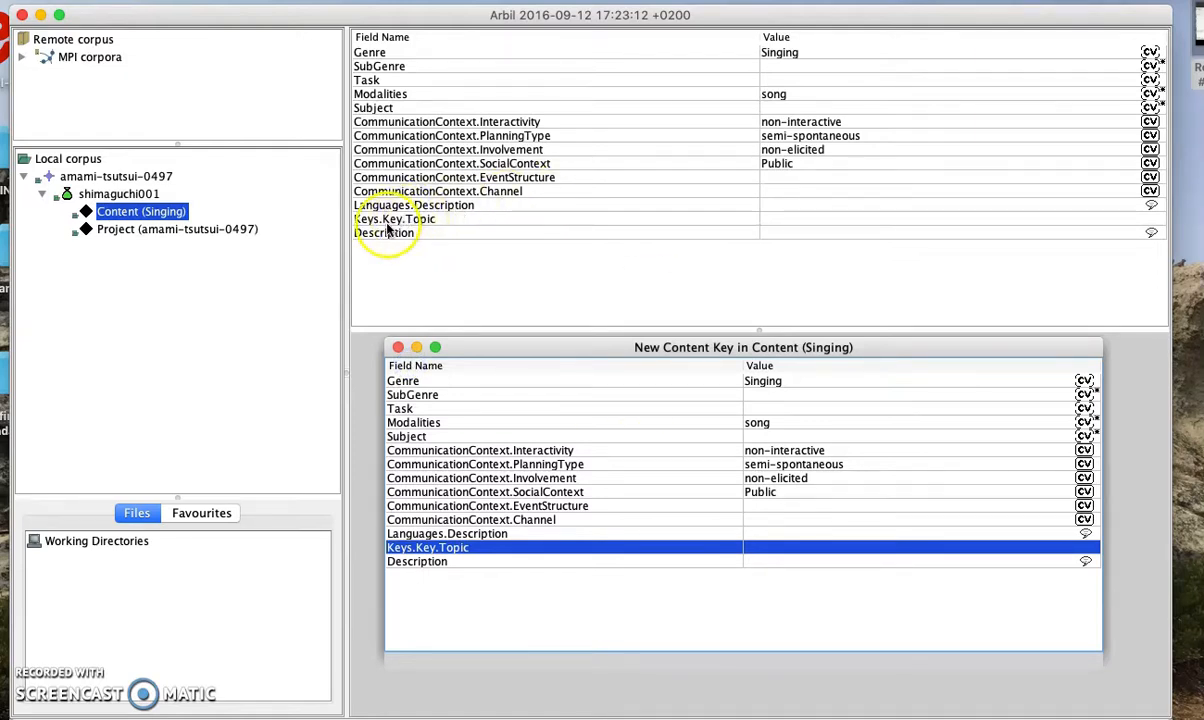
Enter 'Politeness' as the Keys.Key.Topic value and close the content key window
left_click(778, 218)
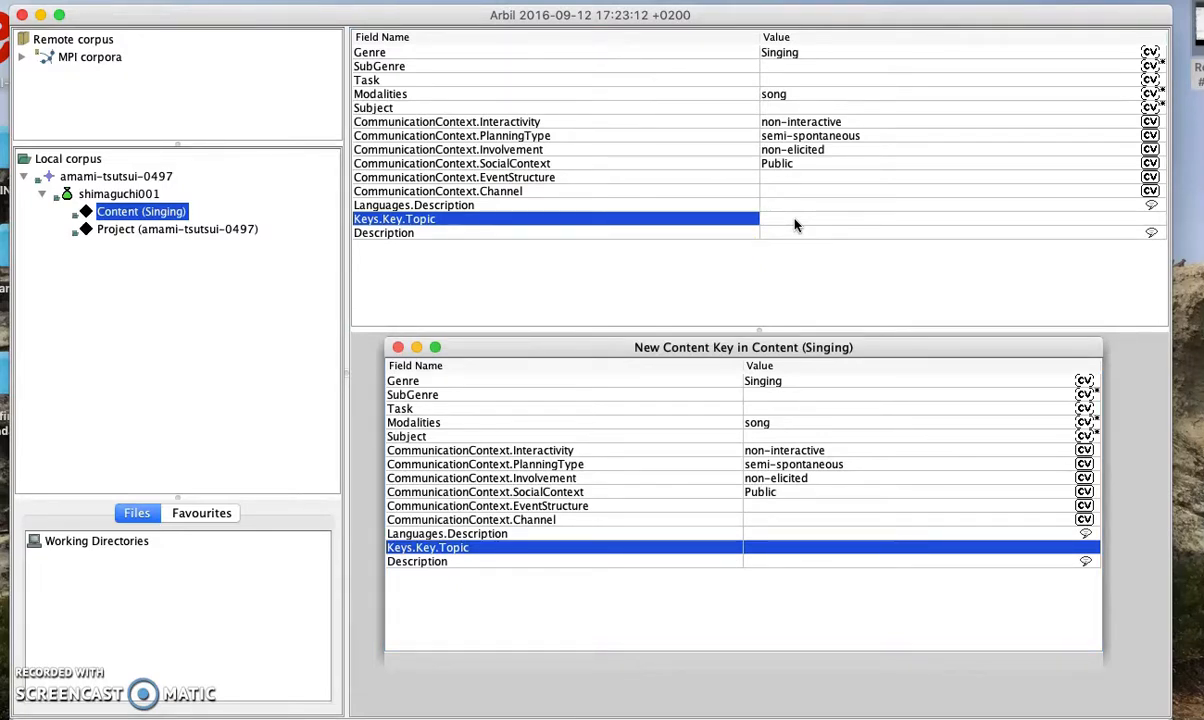
type("Politeness")
left_click(808, 236)
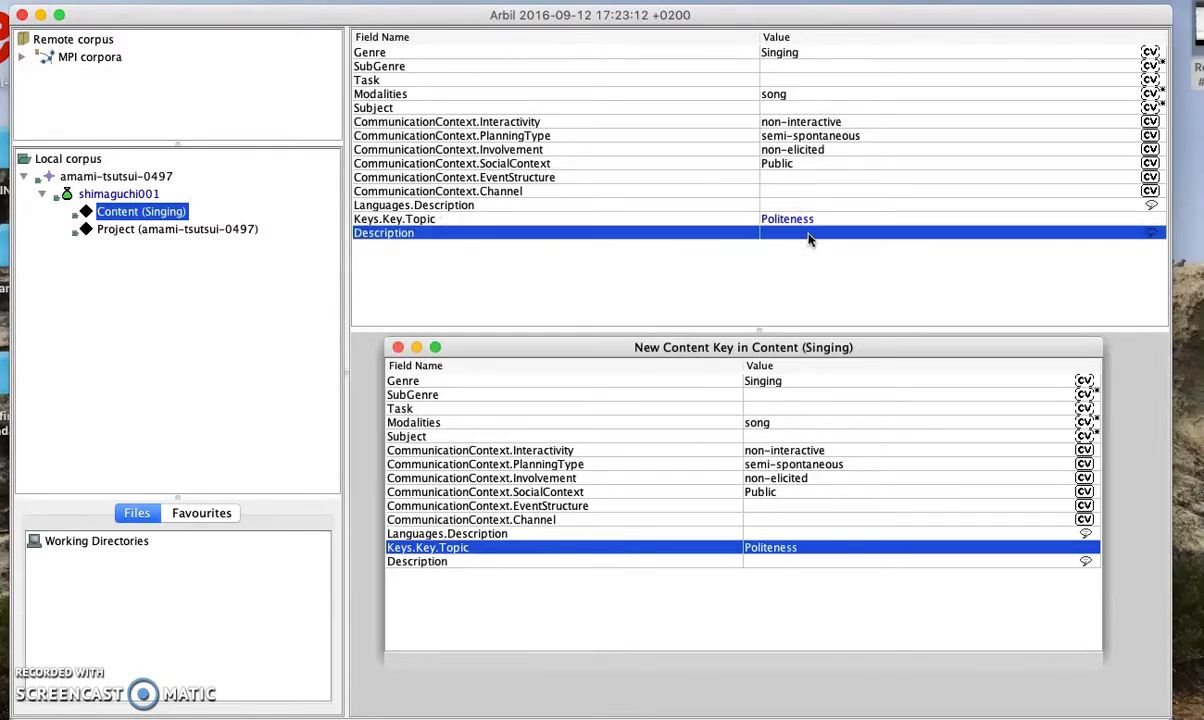
left_click(398, 347)
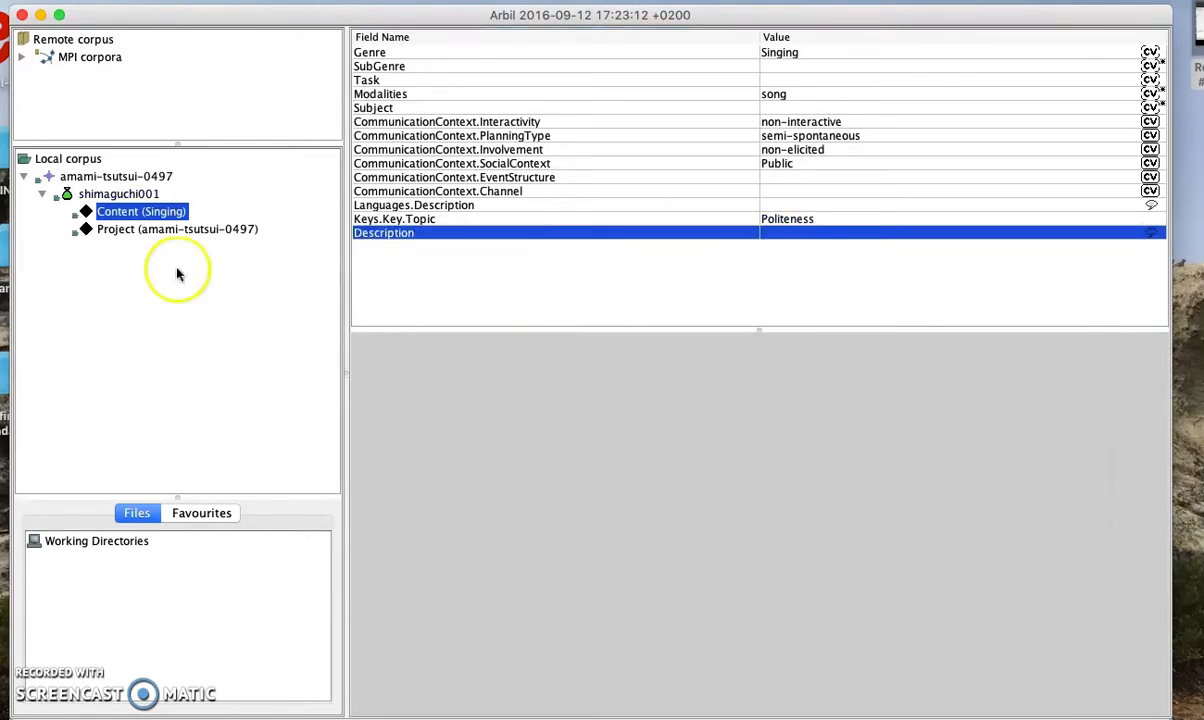
Add another Content Key to Content (Singing) and bring up actions for its new row
right_click(121, 218)
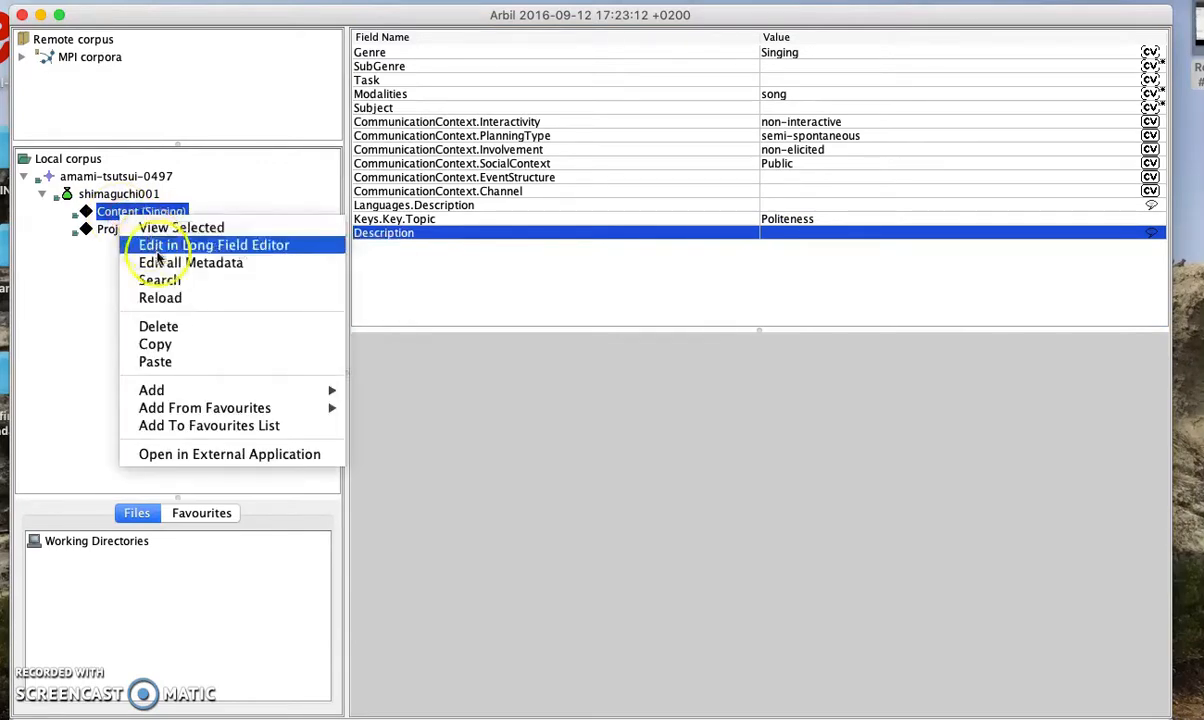
mouse_move(188, 390)
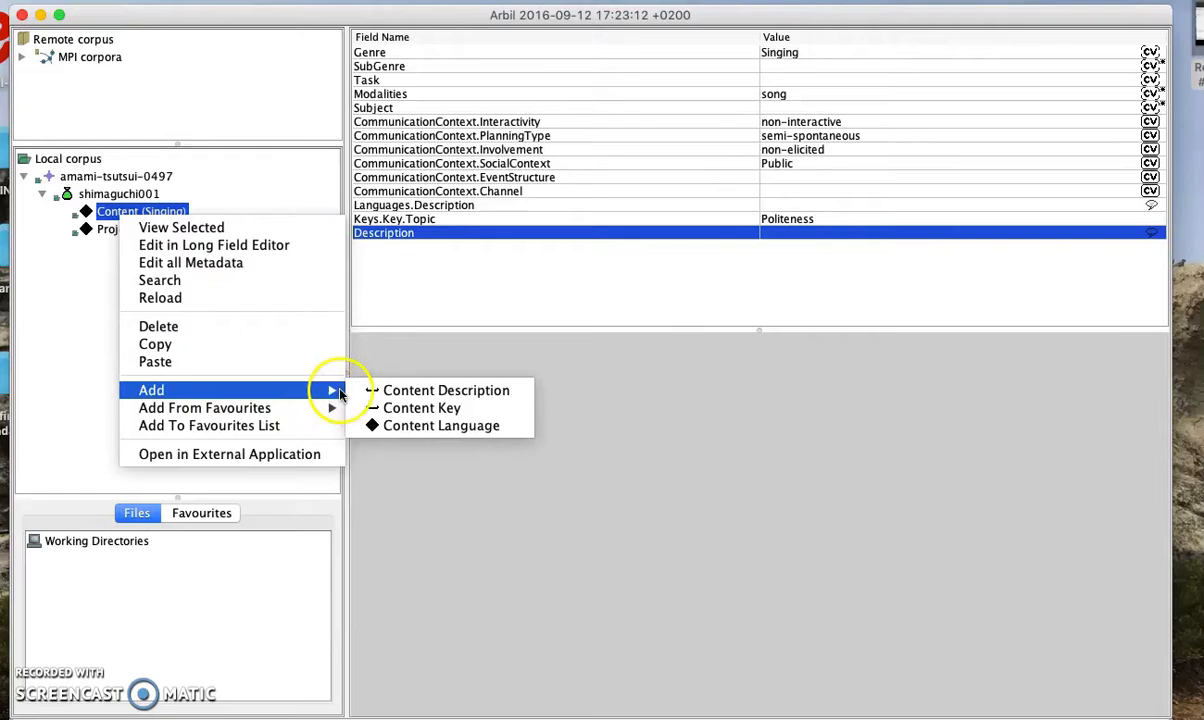
left_click(440, 410)
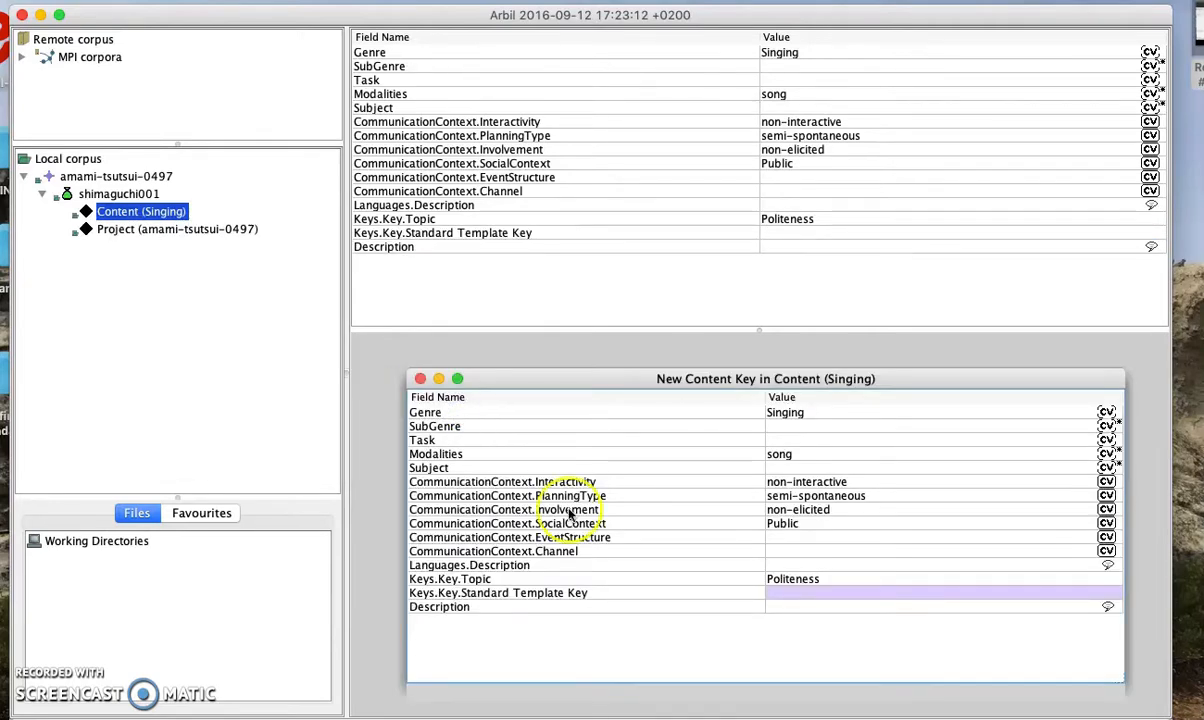
left_click(569, 596)
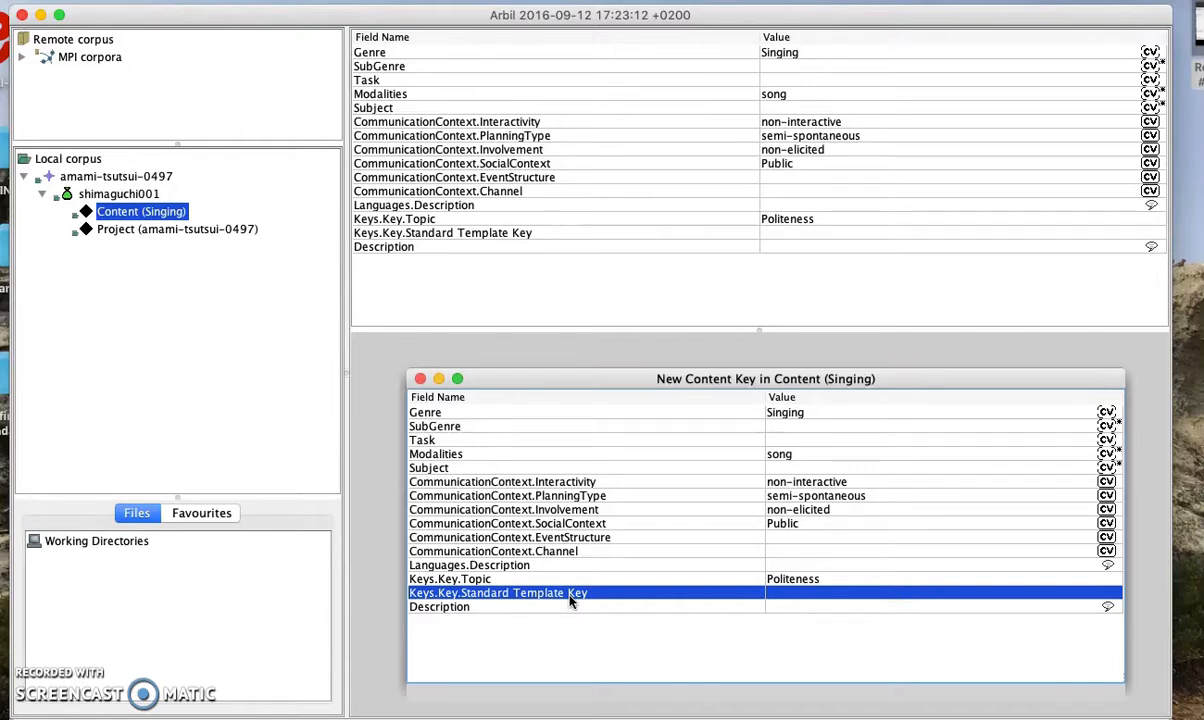
right_click(572, 600)
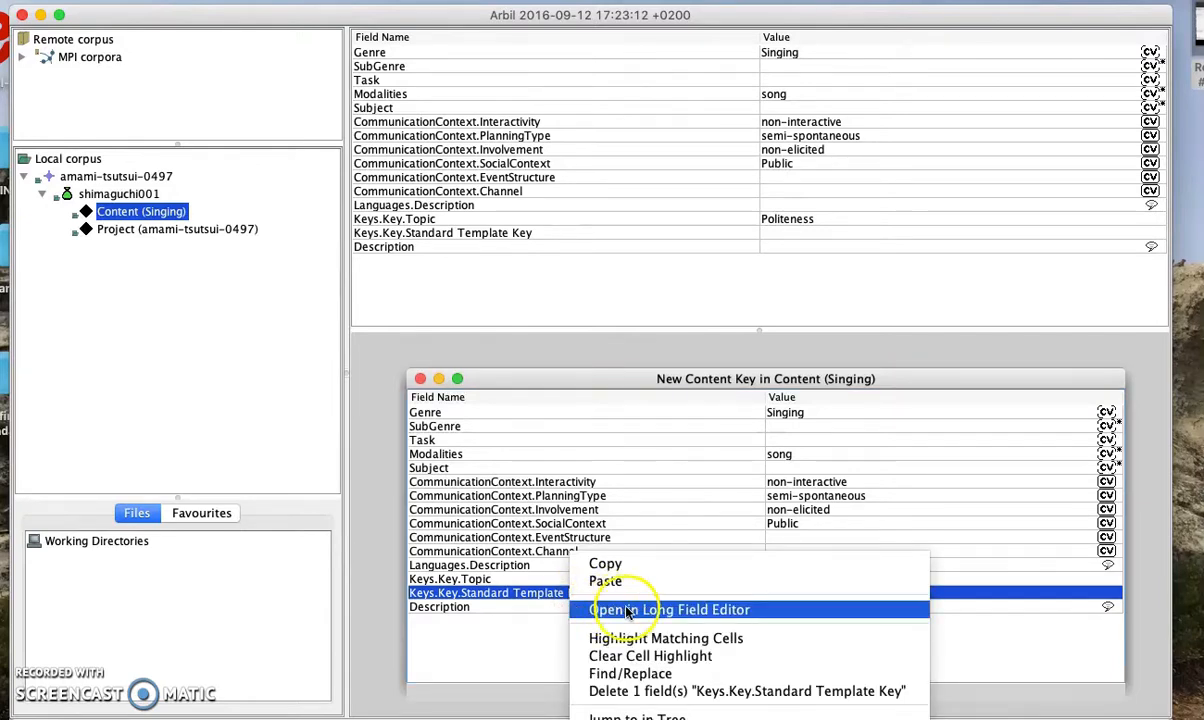
Rename the new key to 'Keyword' in the long field editor and confirm saving to disk
left_click(727, 612)
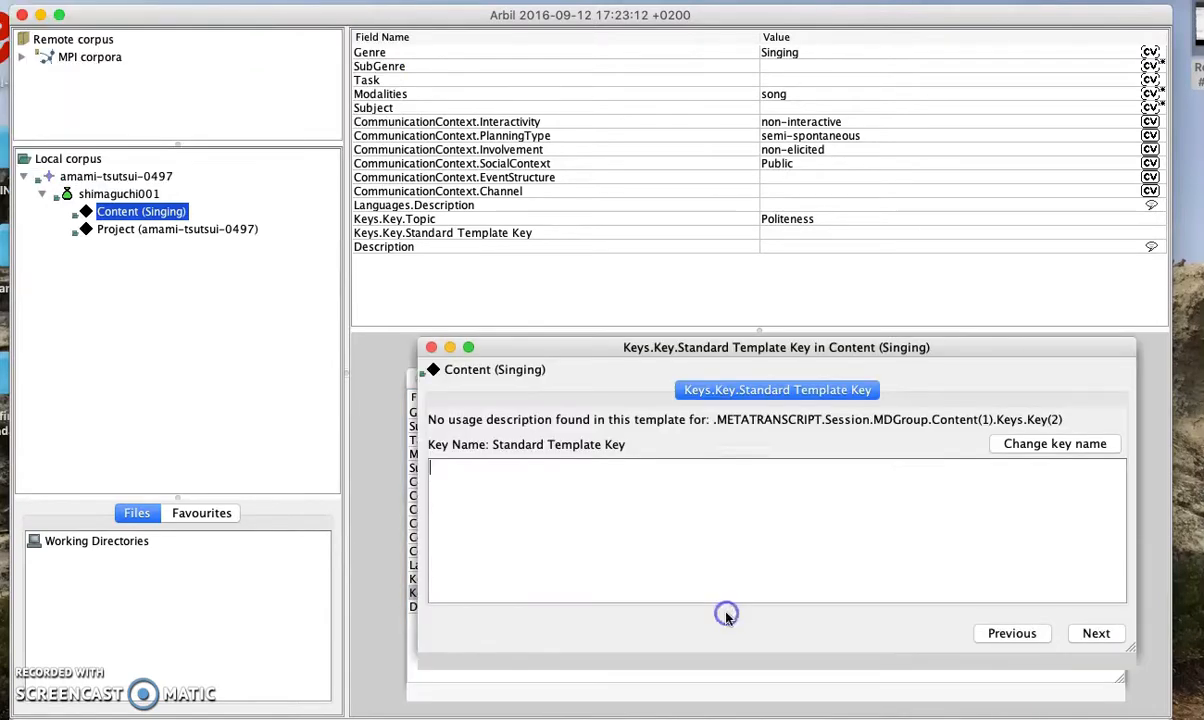
left_click(1035, 446)
key("BackSpace")
type("K")
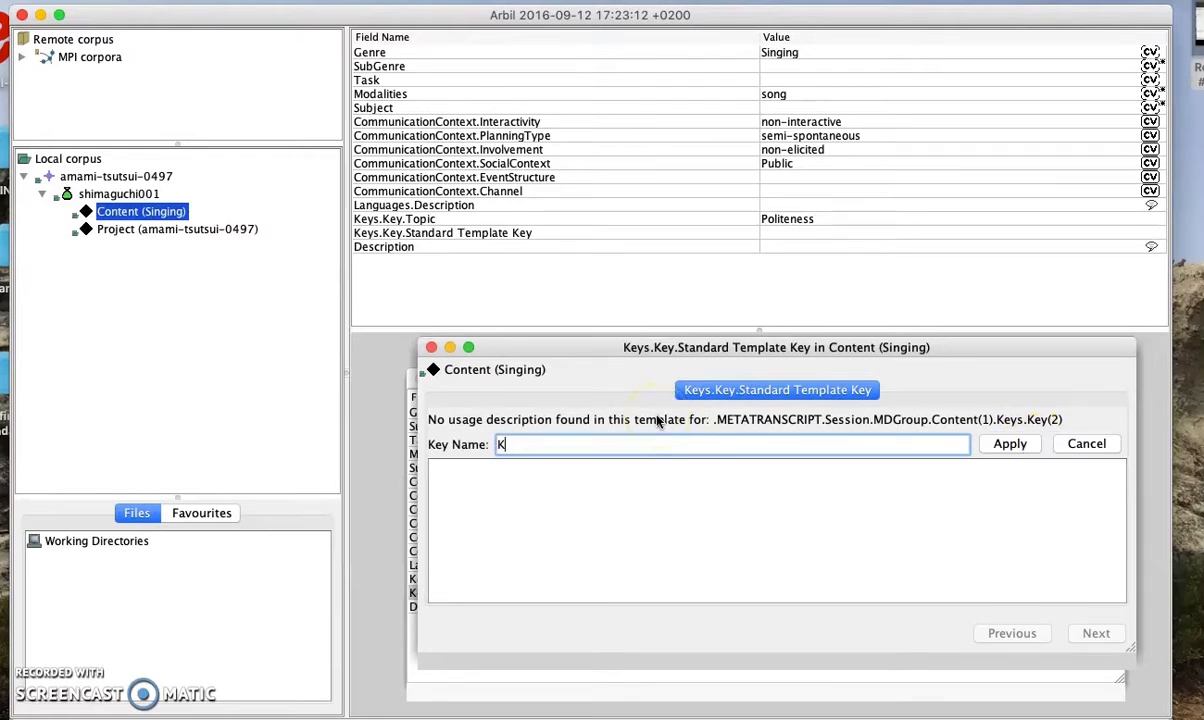
type("eyword")
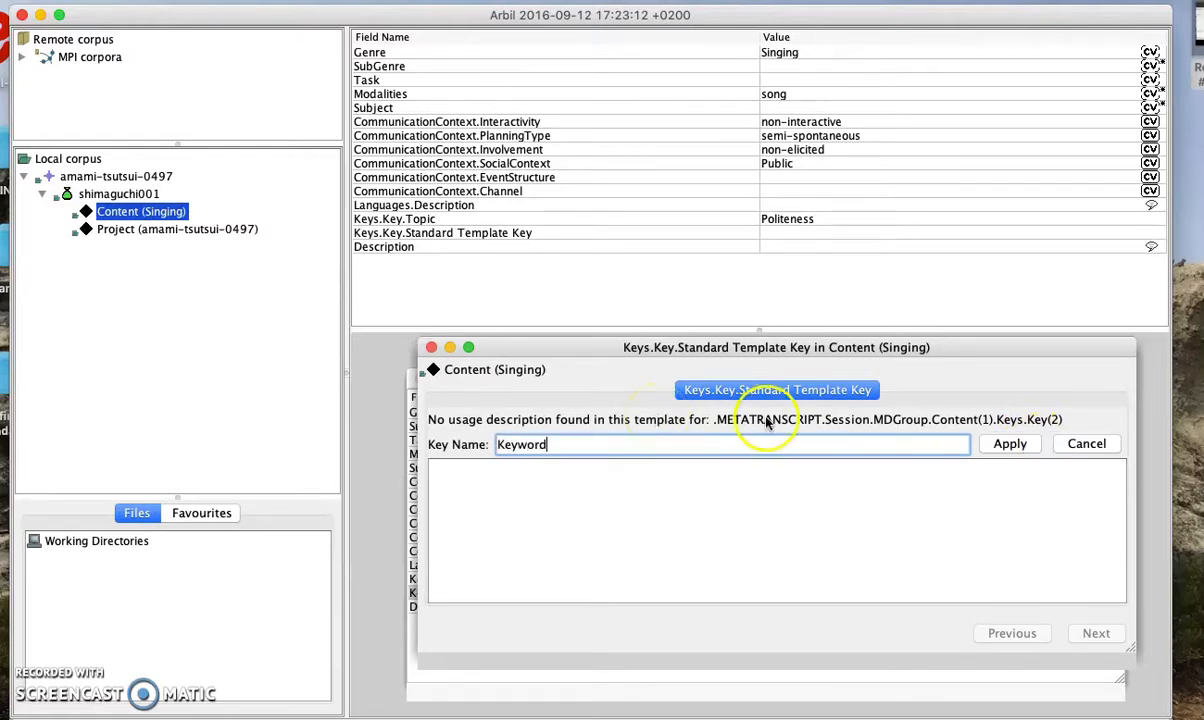
left_click(1003, 448)
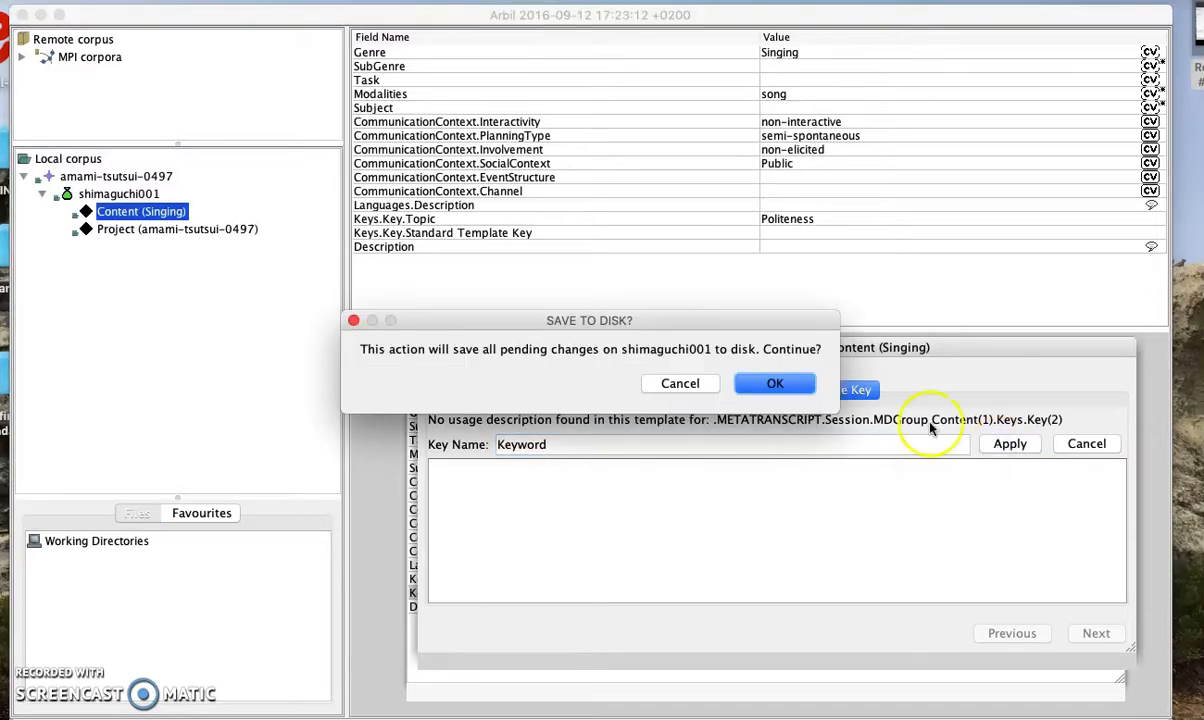
left_click(768, 381)
left_click(431, 347)
Enter 'Honorifics' as the Keys.Key.Keyword value
left_click(782, 232)
left_click(782, 233)
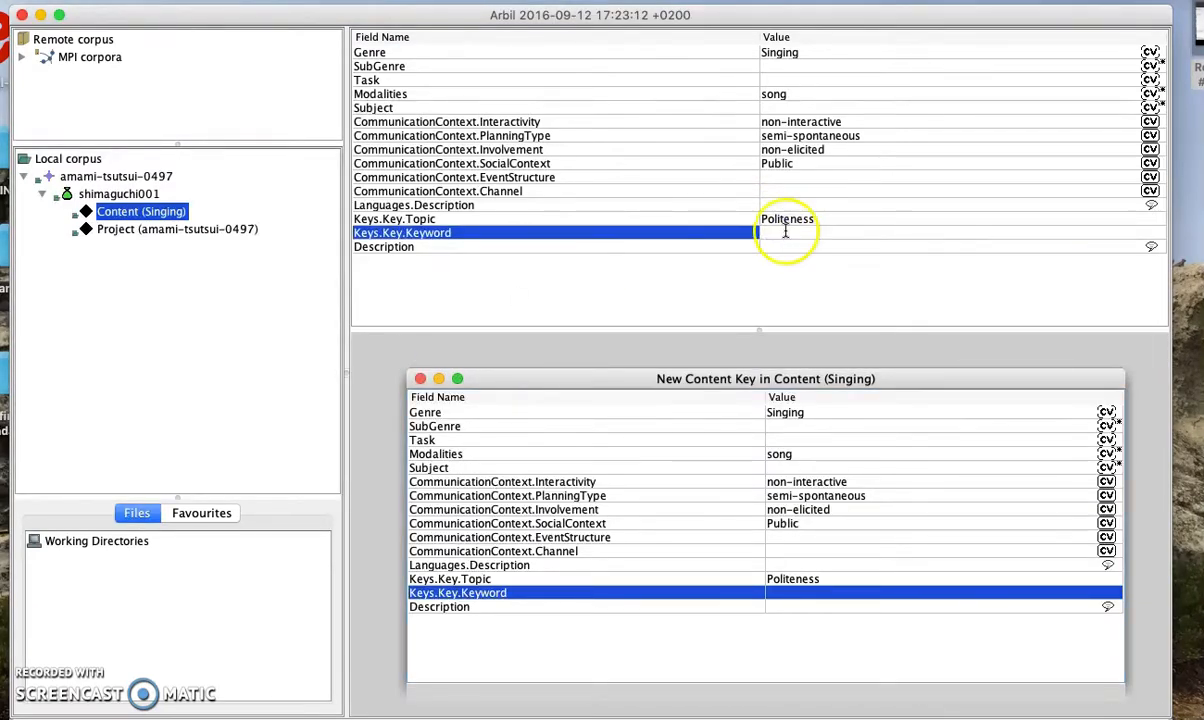
type("Hon")
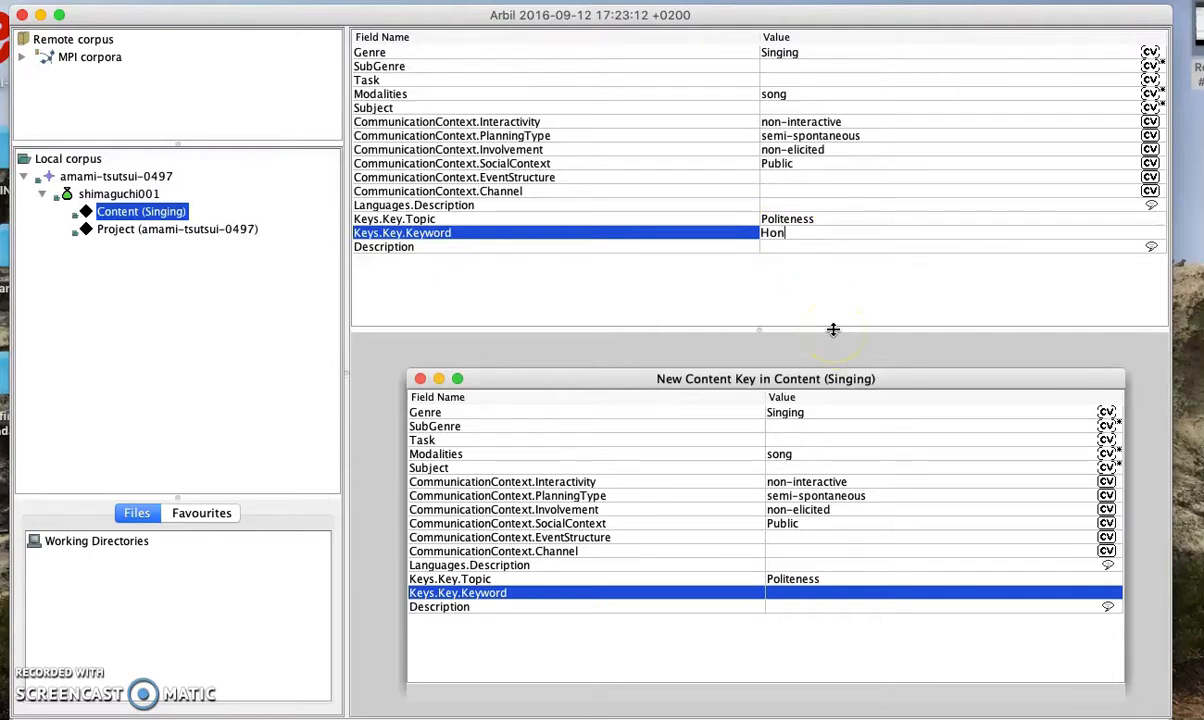
type("orifics")
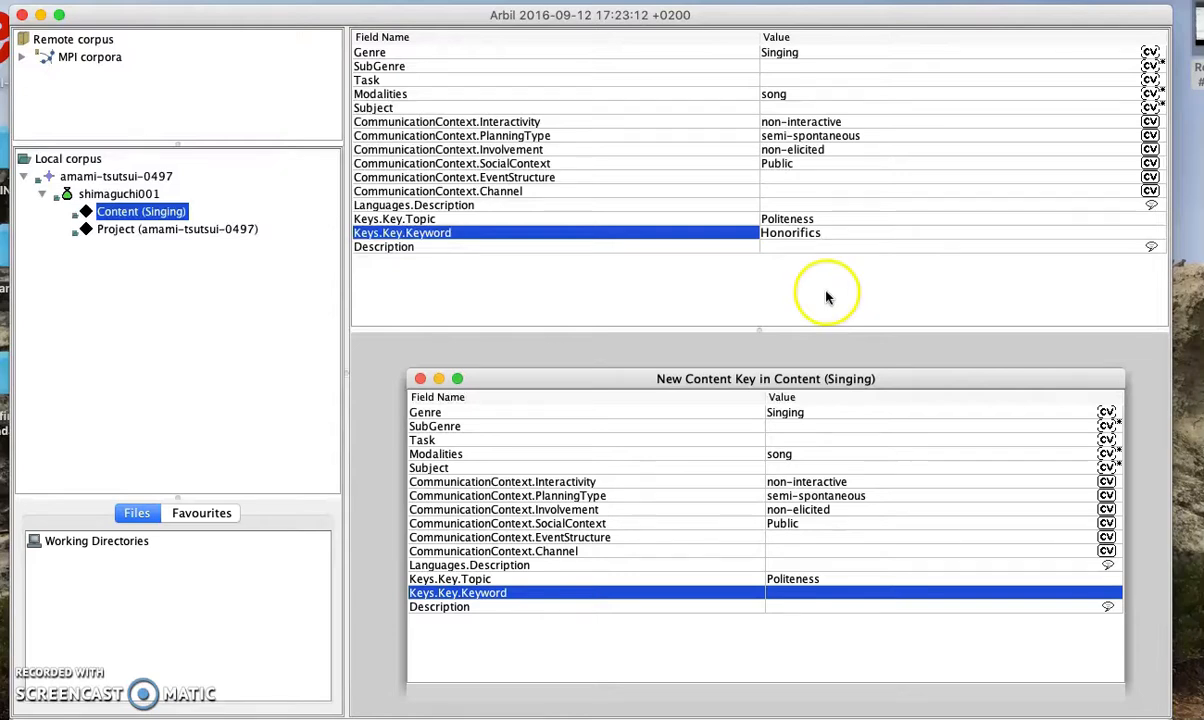
left_click(826, 249)
left_click(788, 250)
Change the values to lowercase 'politeness' and 'honorifics', save with Cmd+S, and close the window
left_click(772, 218)
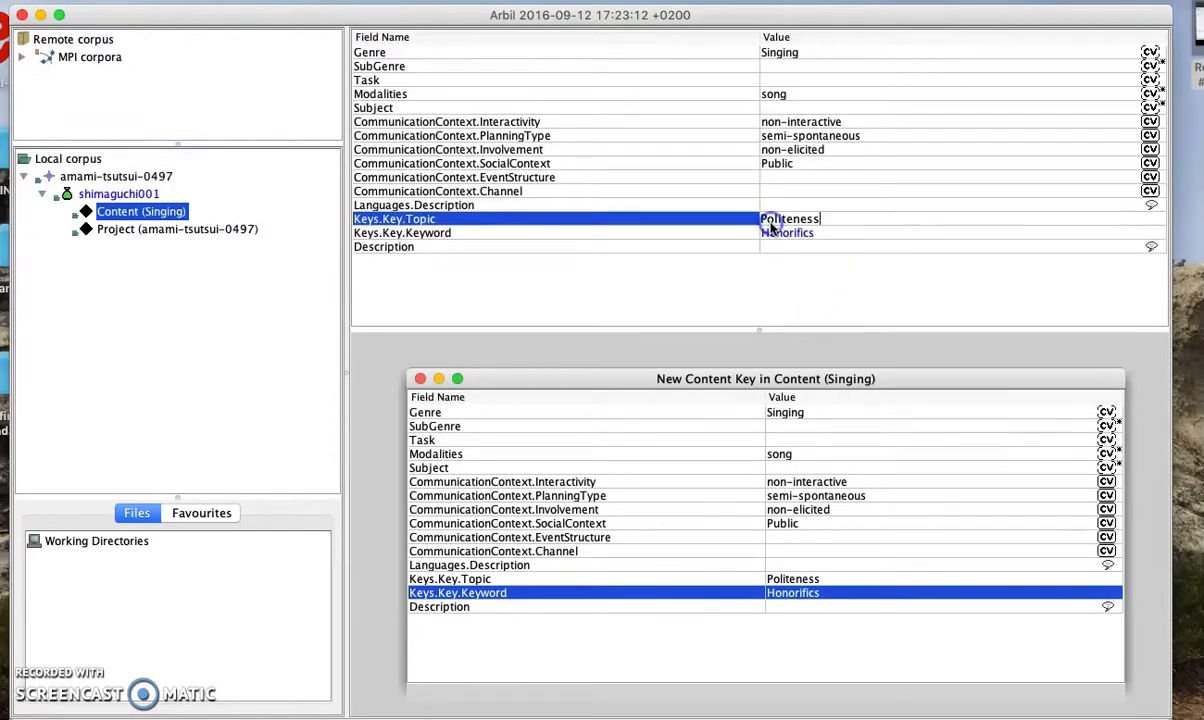
key("BackSpace")
type("p")
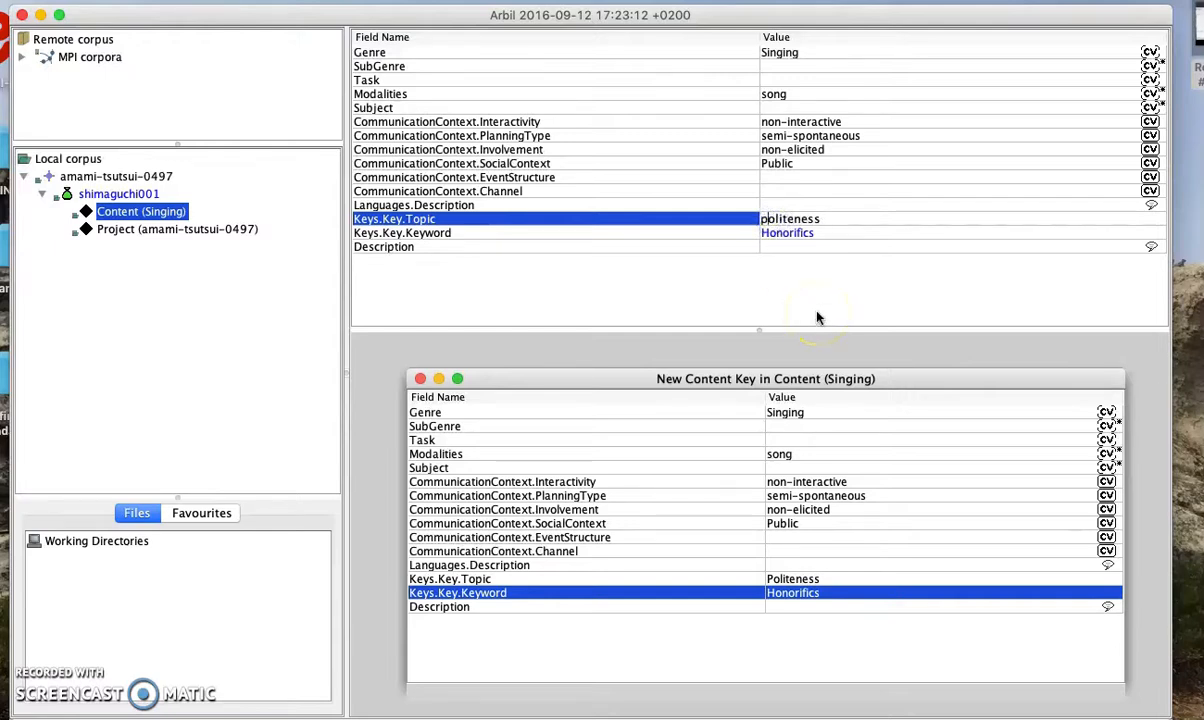
left_click(772, 236)
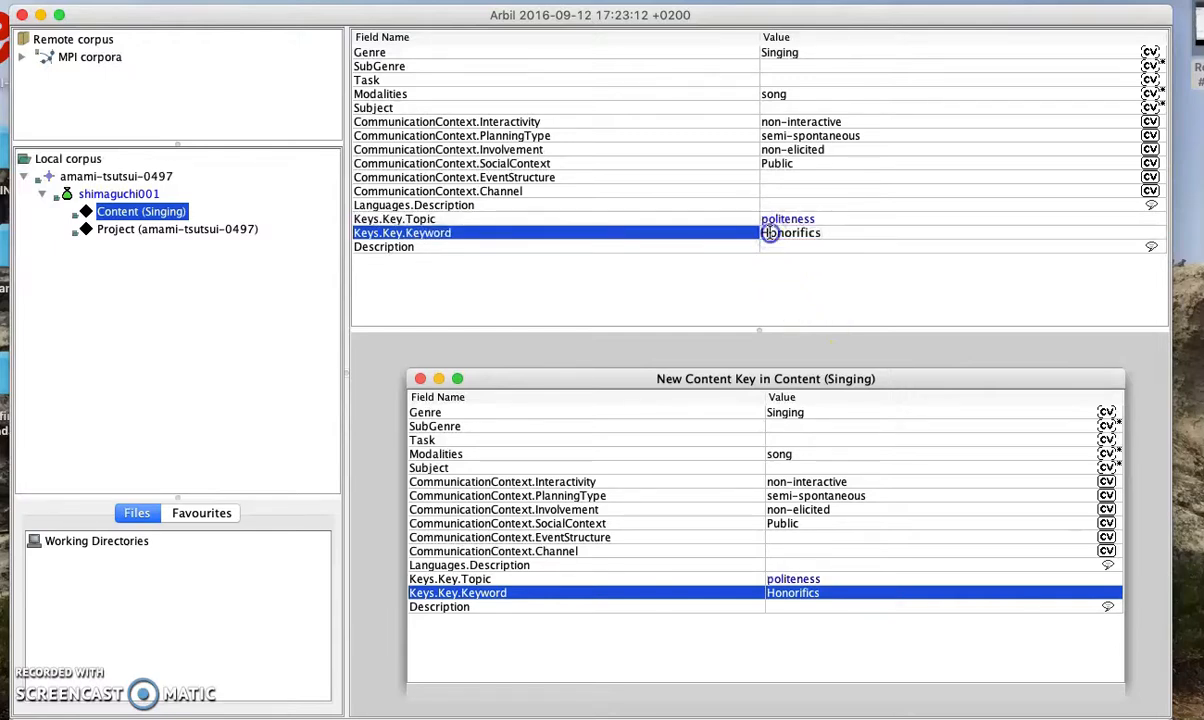
key("BackSpace")
type("h")
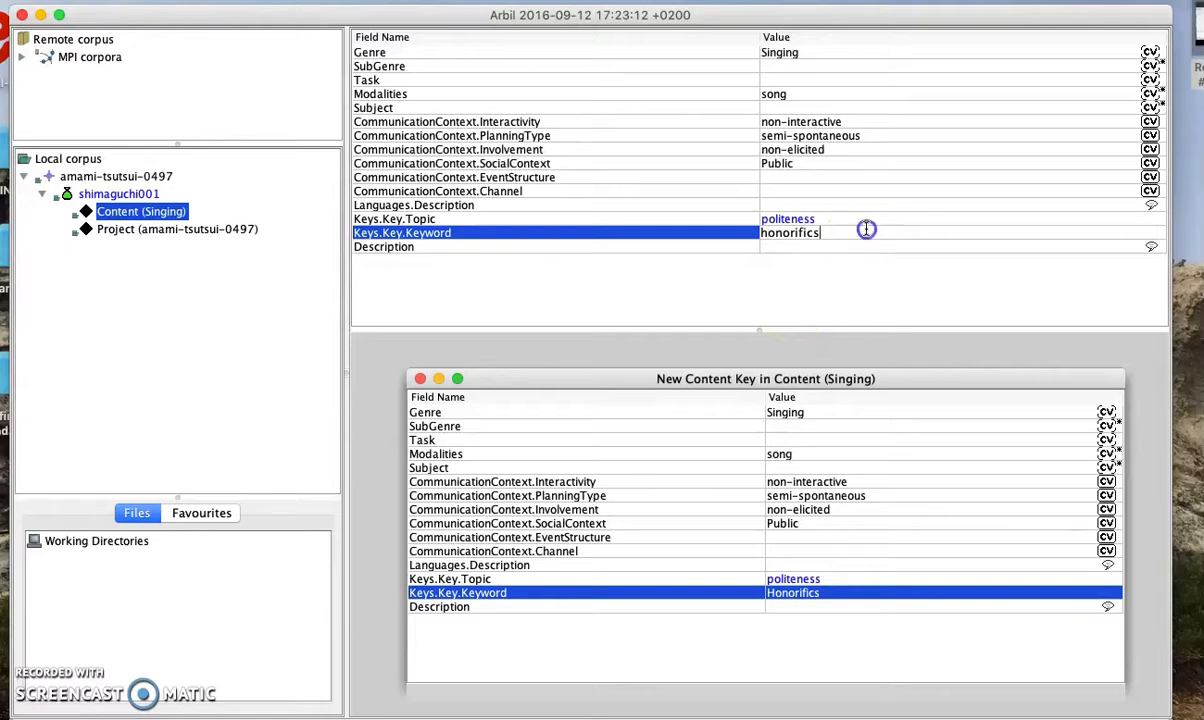
left_click(846, 200)
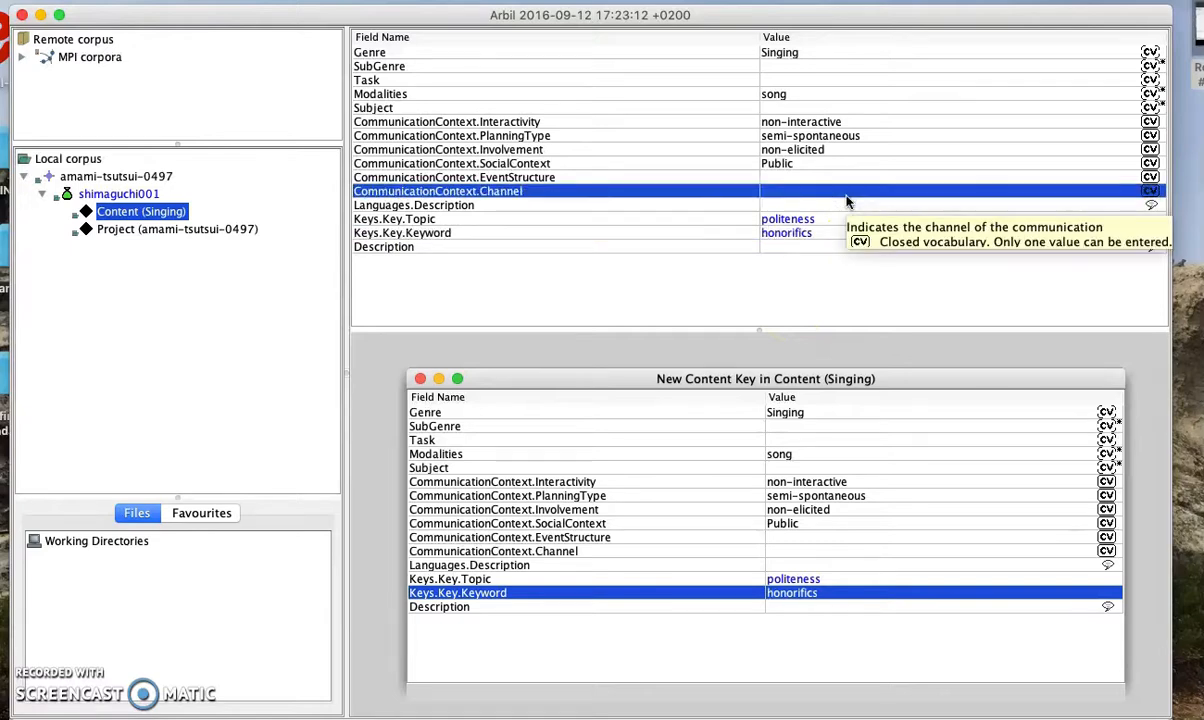
key("super+s")
left_click(420, 380)
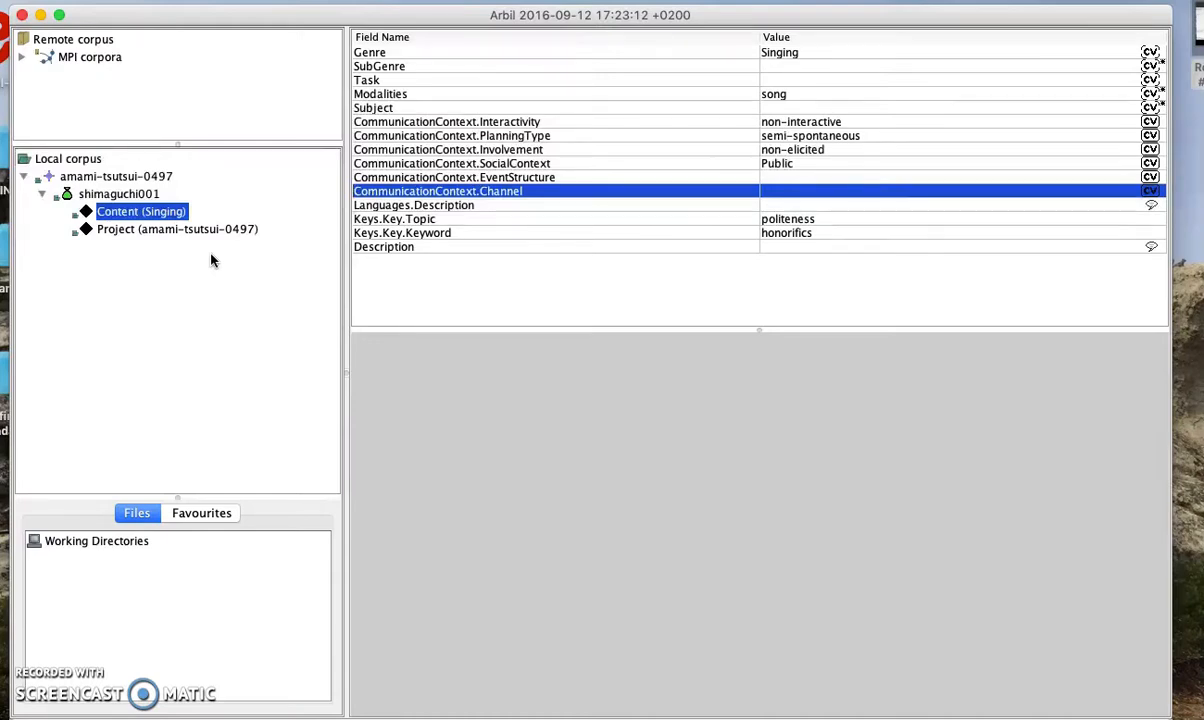
Check the Project node's details, then reselect Content (Singing) to show its fields again
left_click(160, 216)
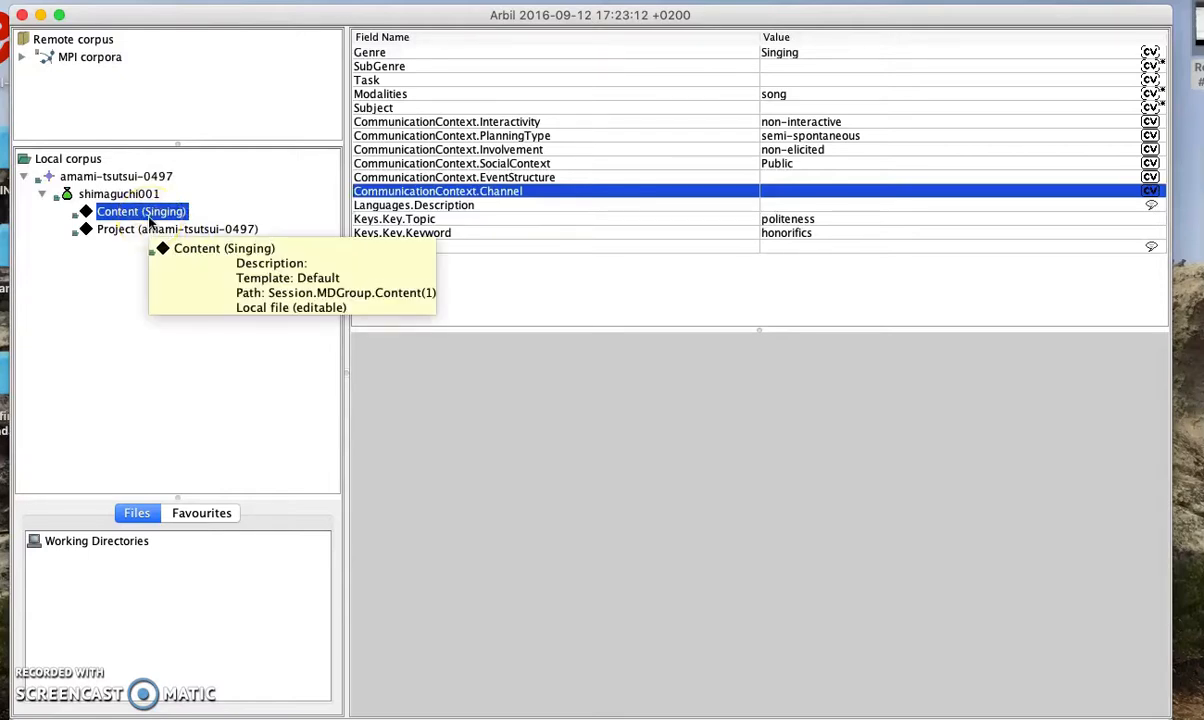
left_click(117, 228)
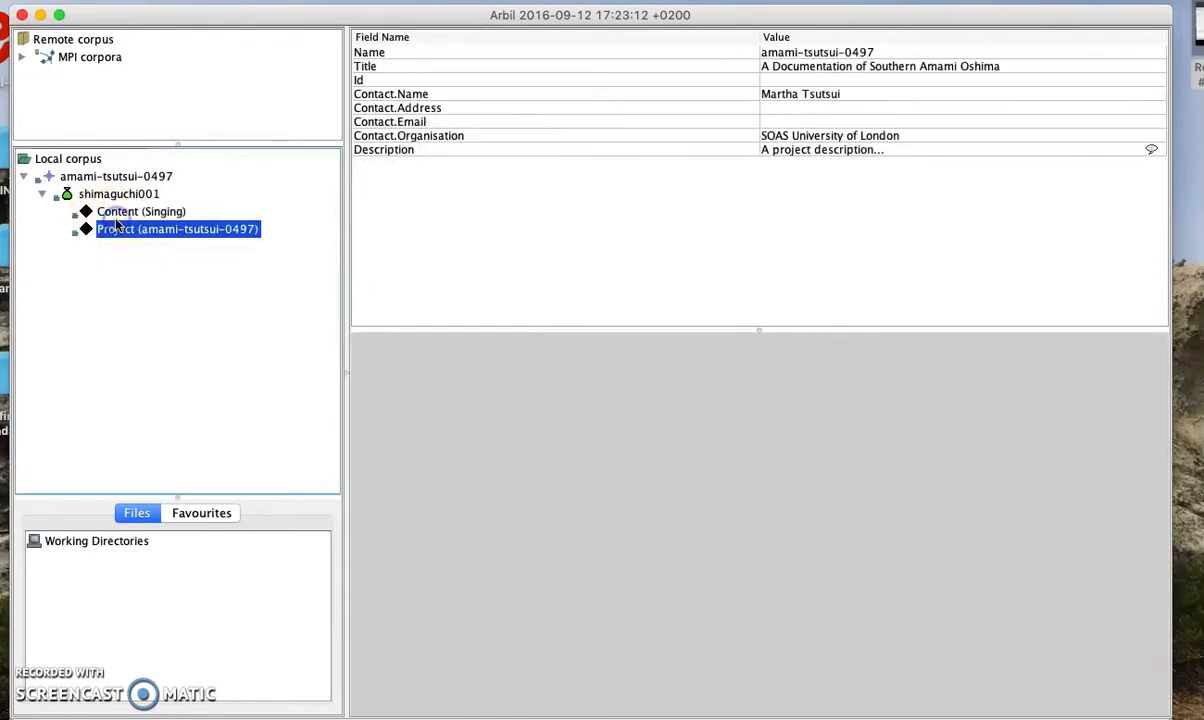
left_click(116, 213)
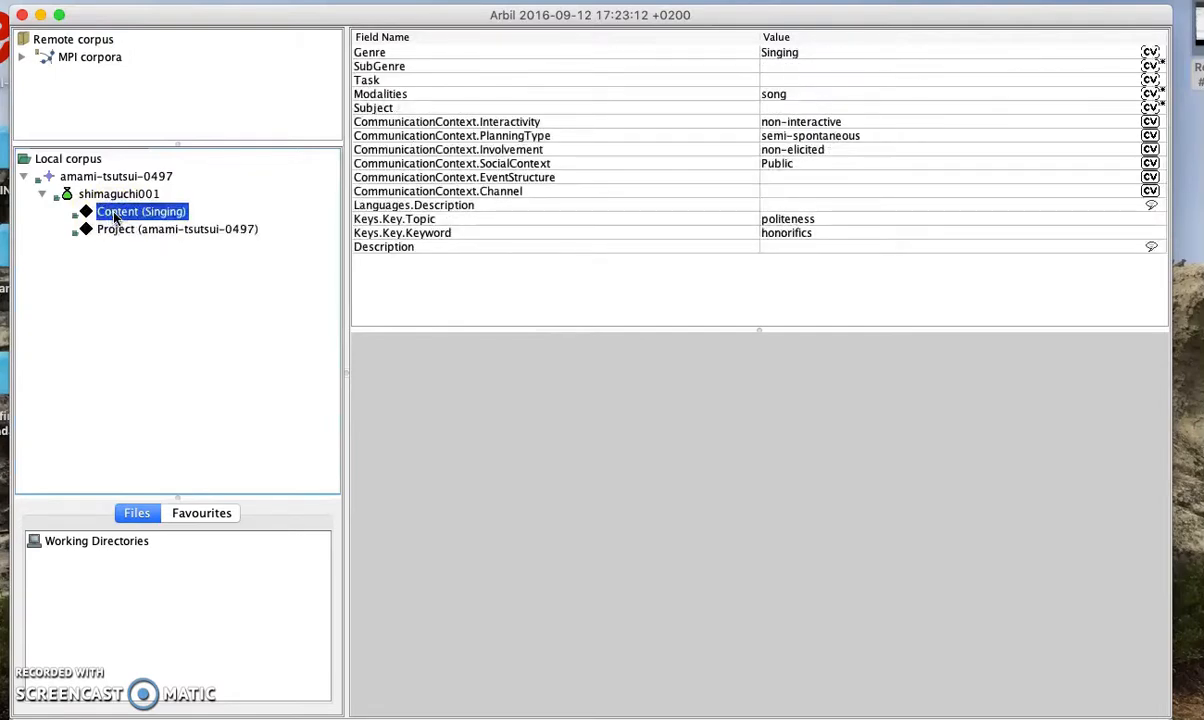
Add a content language with Id ISO639-3:ams and name Southern Amami Oshima
right_click(114, 216)
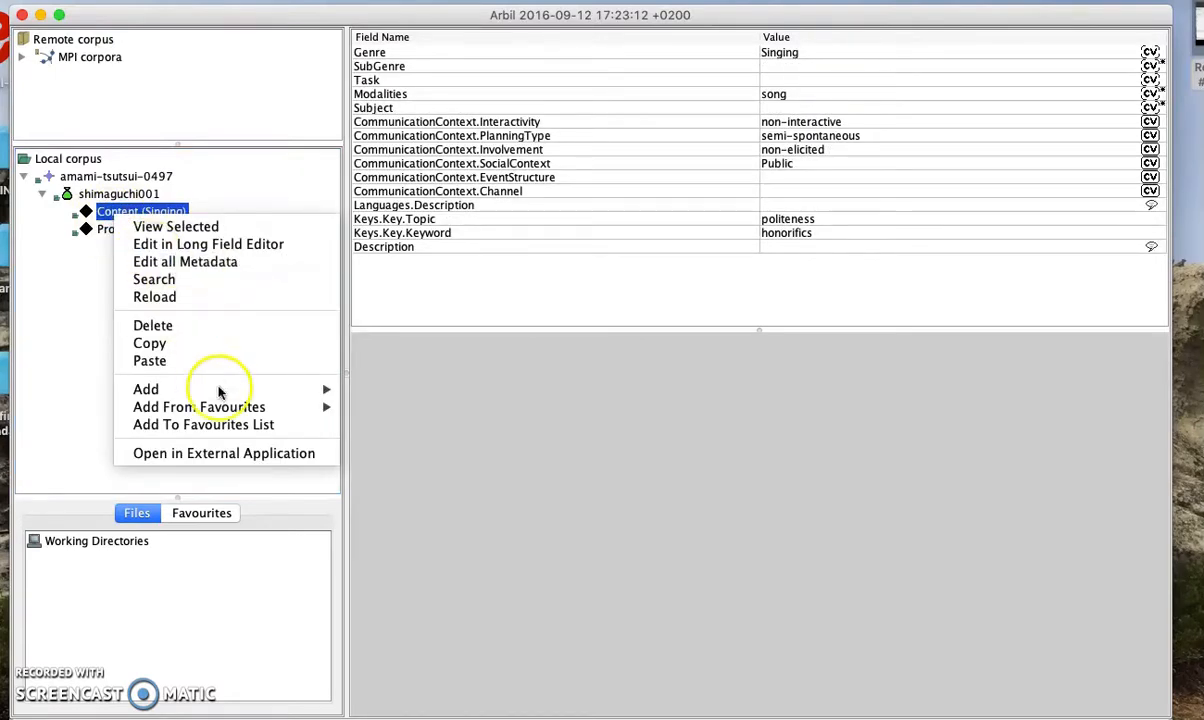
mouse_move(219, 391)
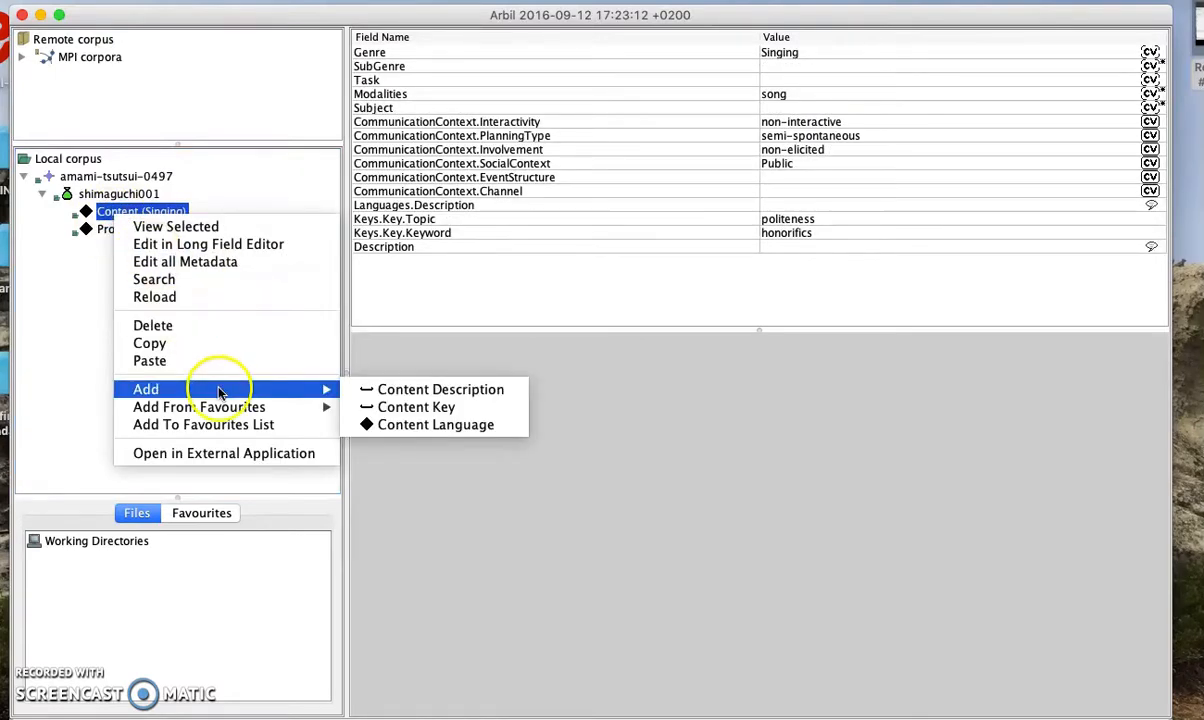
left_click(424, 427)
left_click(798, 397)
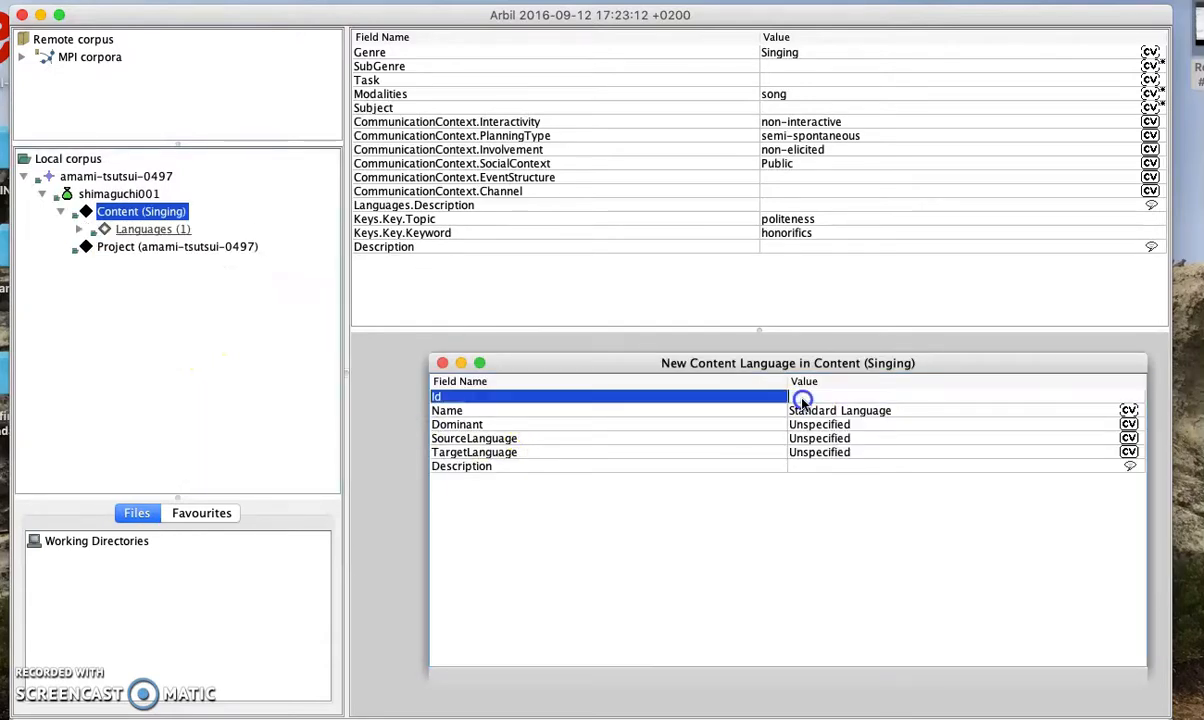
type("I")
key("super+Tab")
left_click(1037, 350)
type("SO639-3:a")
type("ms")
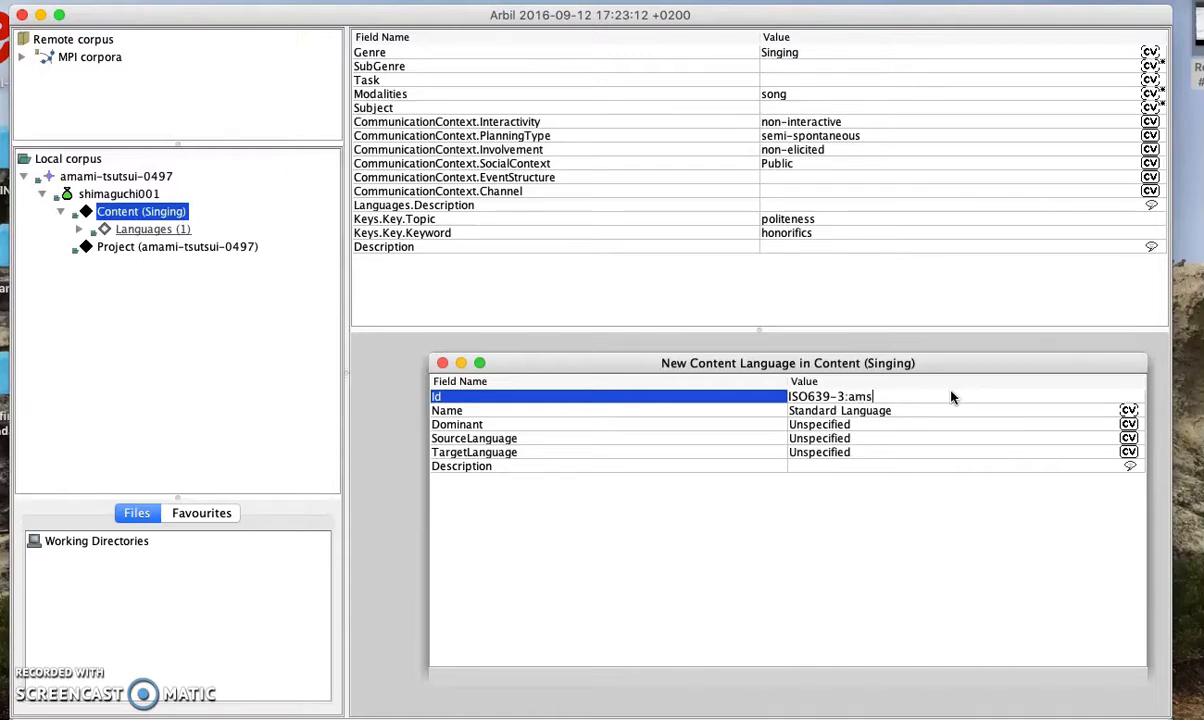
left_click(940, 411)
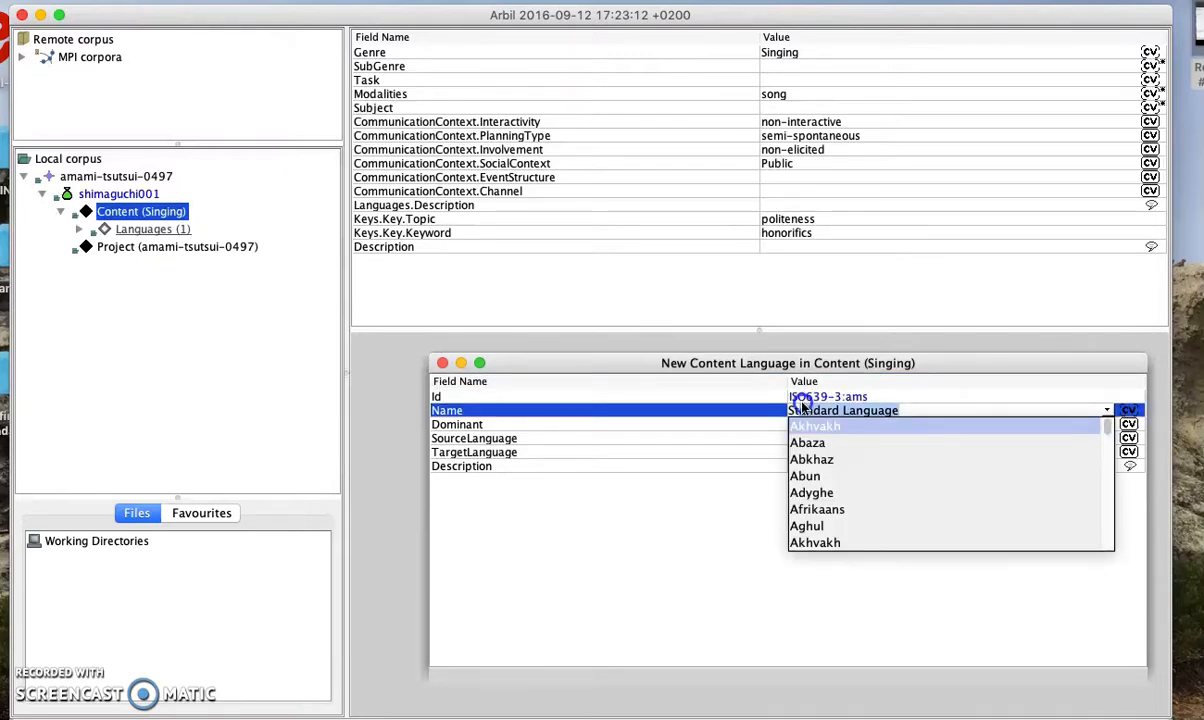
key("BackSpace")
type("Southern Amami Oshima")
left_click(936, 580)
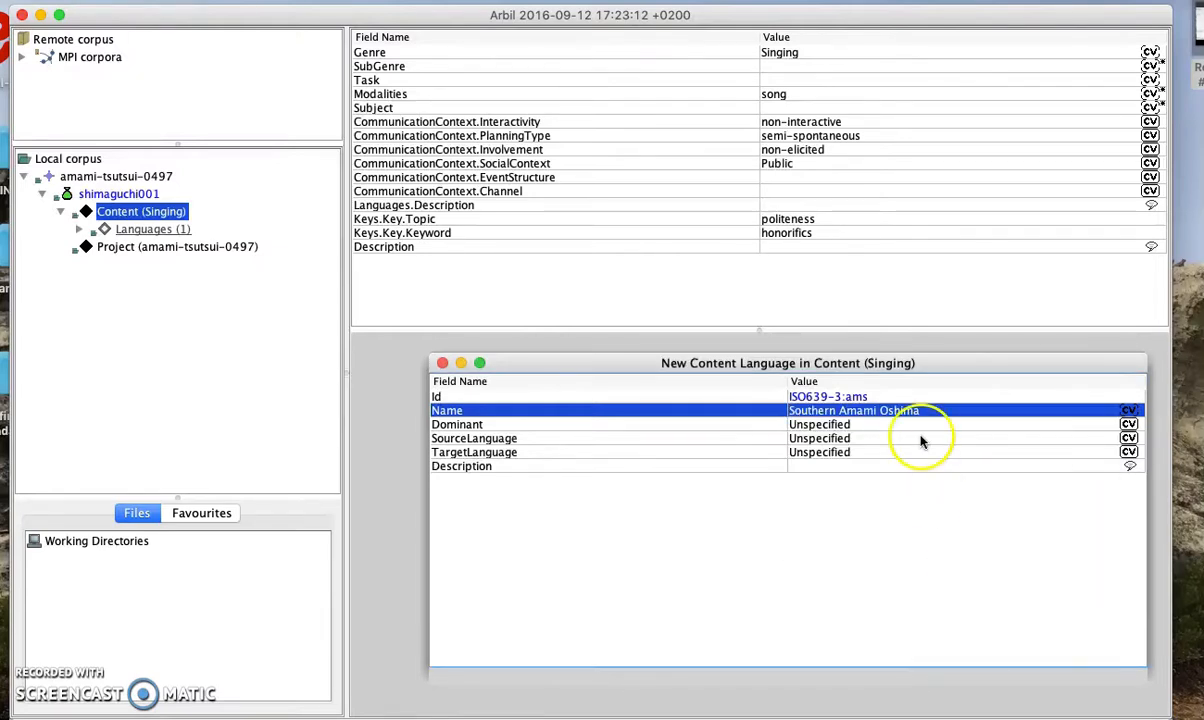
Give it the description 'content language' marked as English, and close the form
left_click(907, 465)
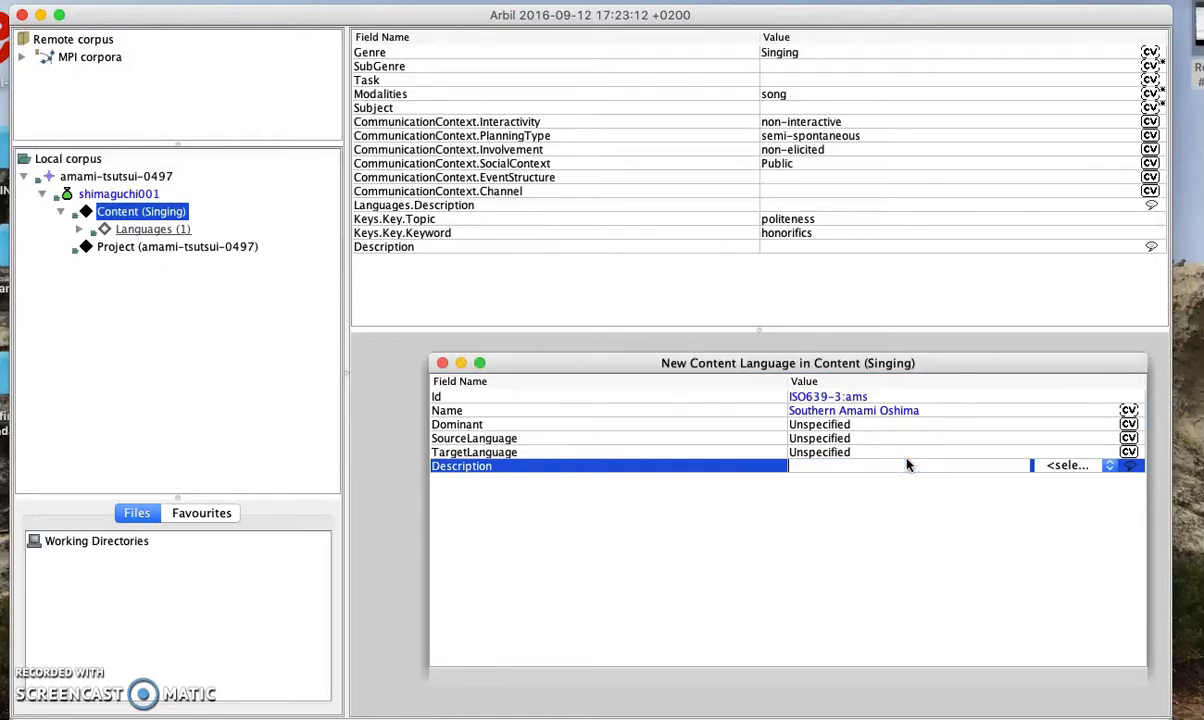
type("content language")
key("Return")
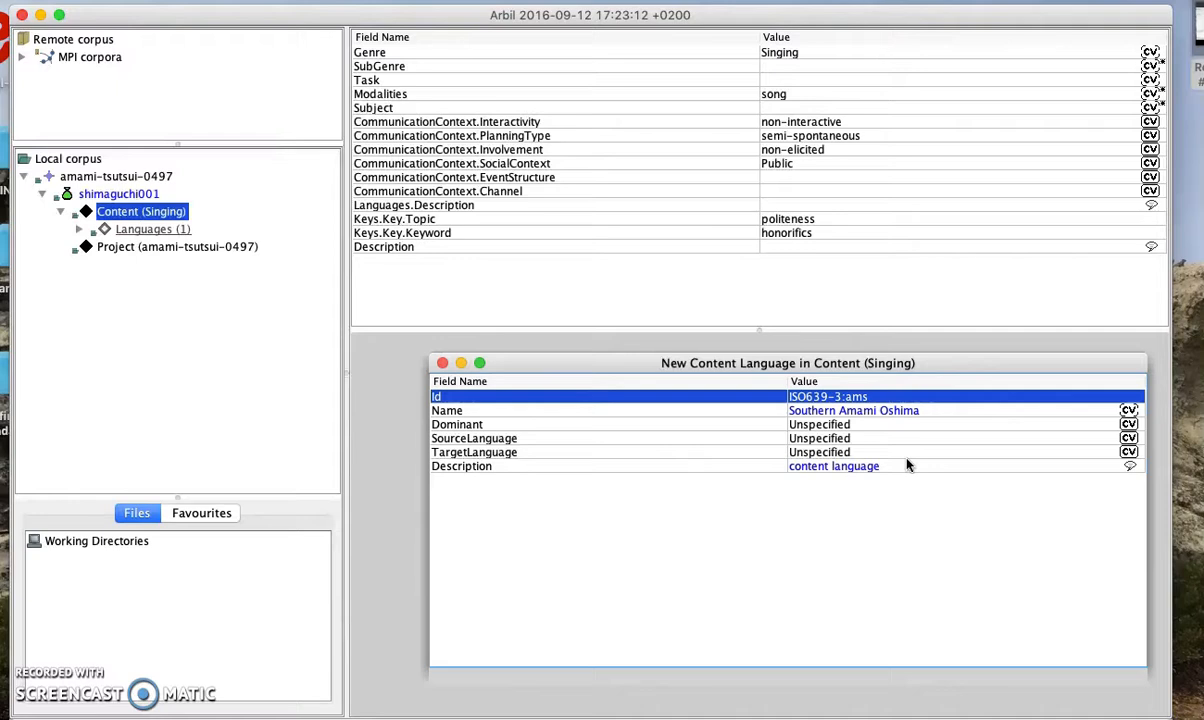
left_click(835, 465)
left_click(1061, 466)
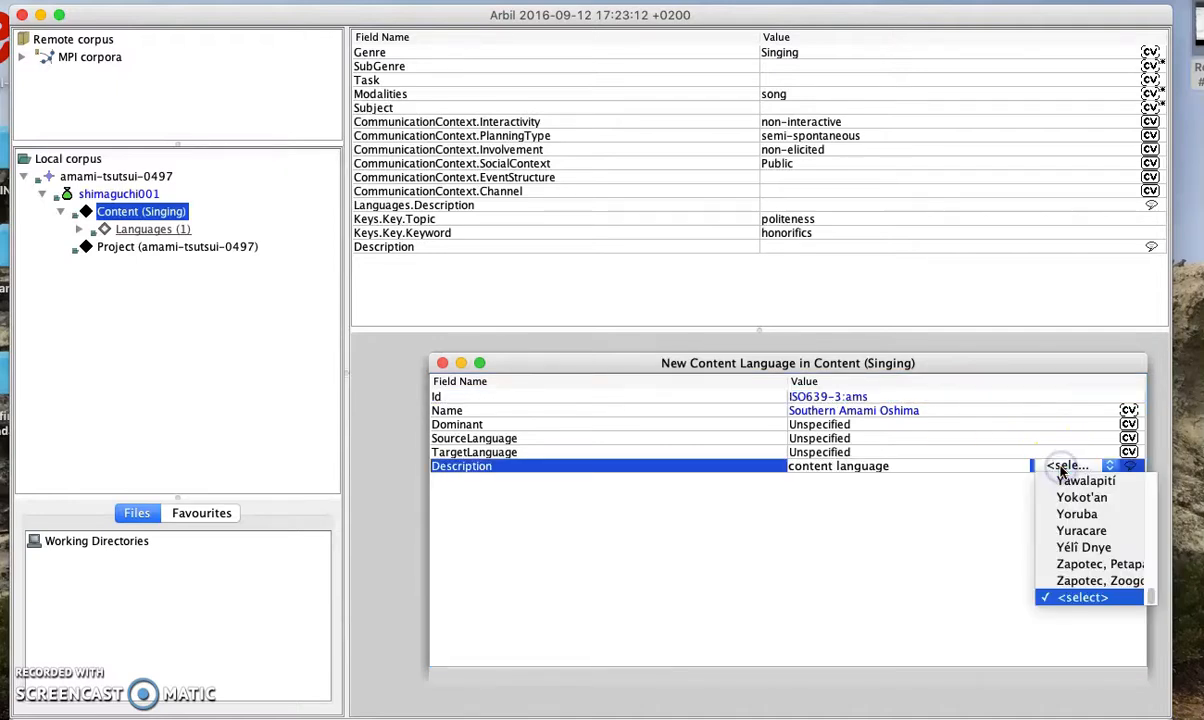
key("e")
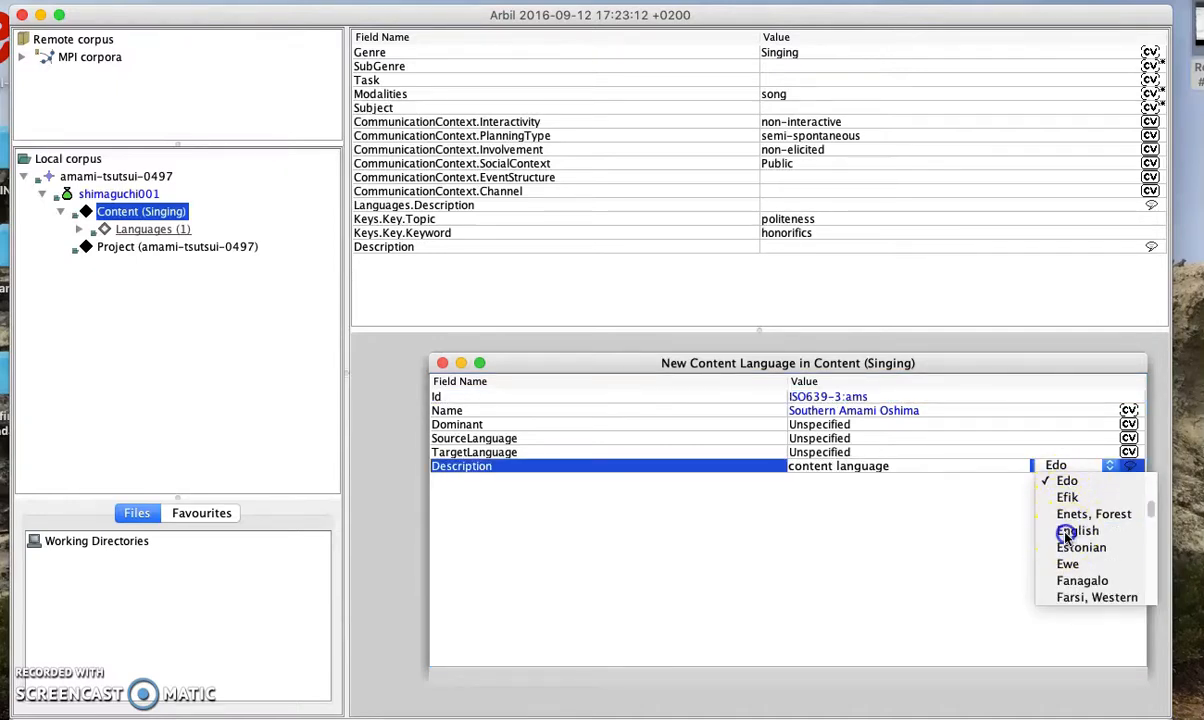
left_click(1066, 531)
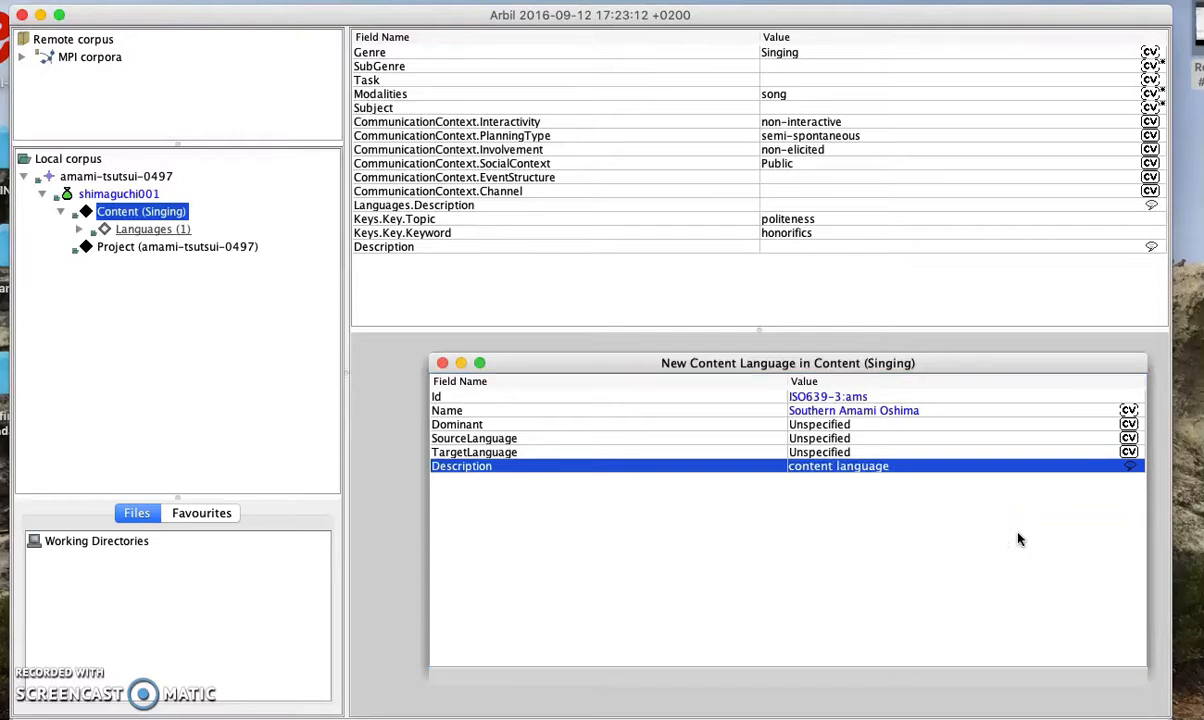
left_click(442, 363)
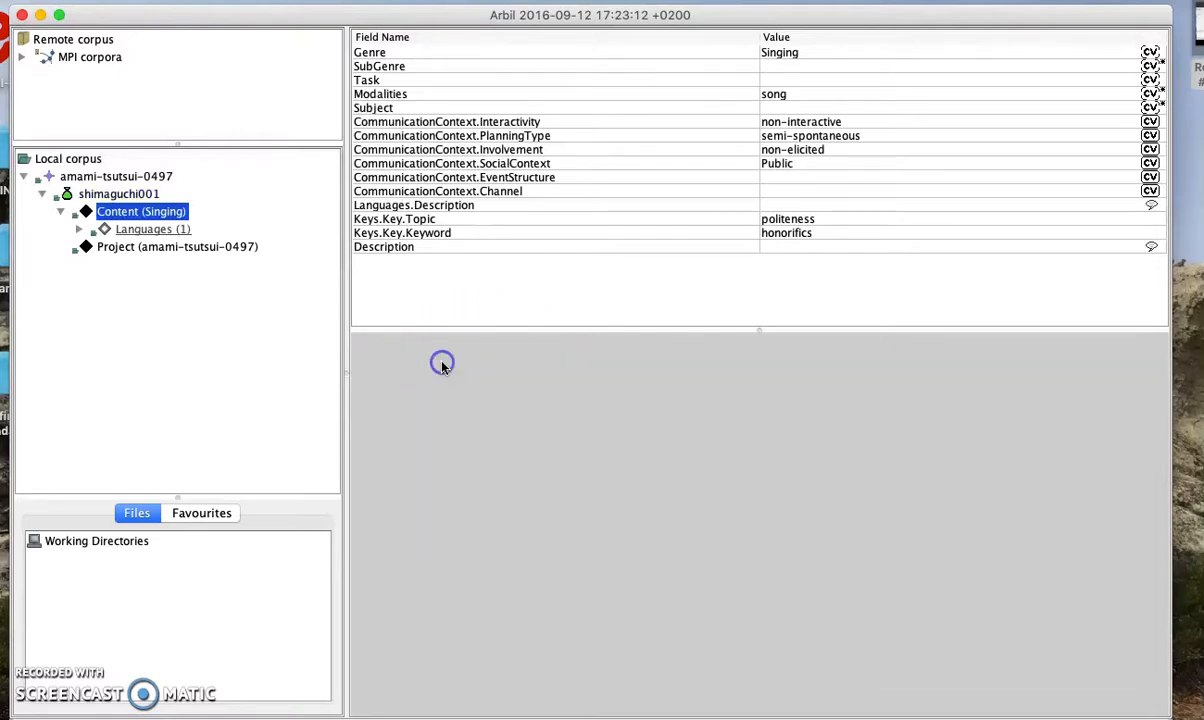
Add a second content language with Id ISO639-3:eng and name English
right_click(130, 215)
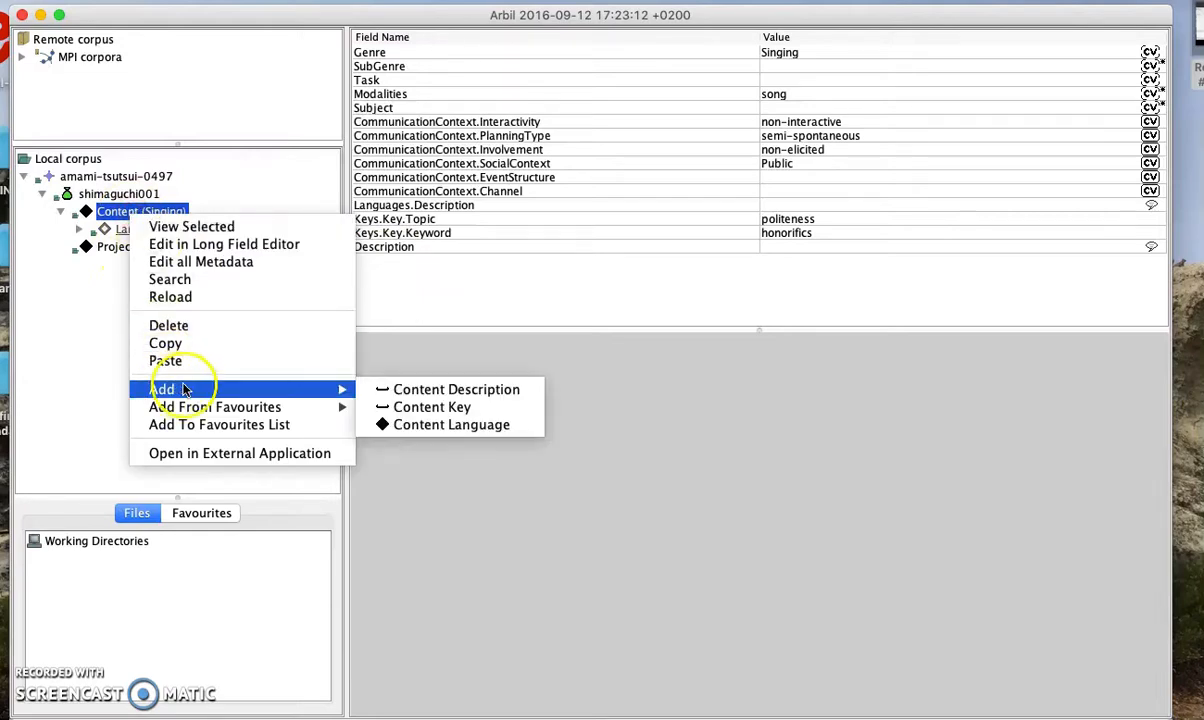
mouse_move(336, 390)
left_click(437, 424)
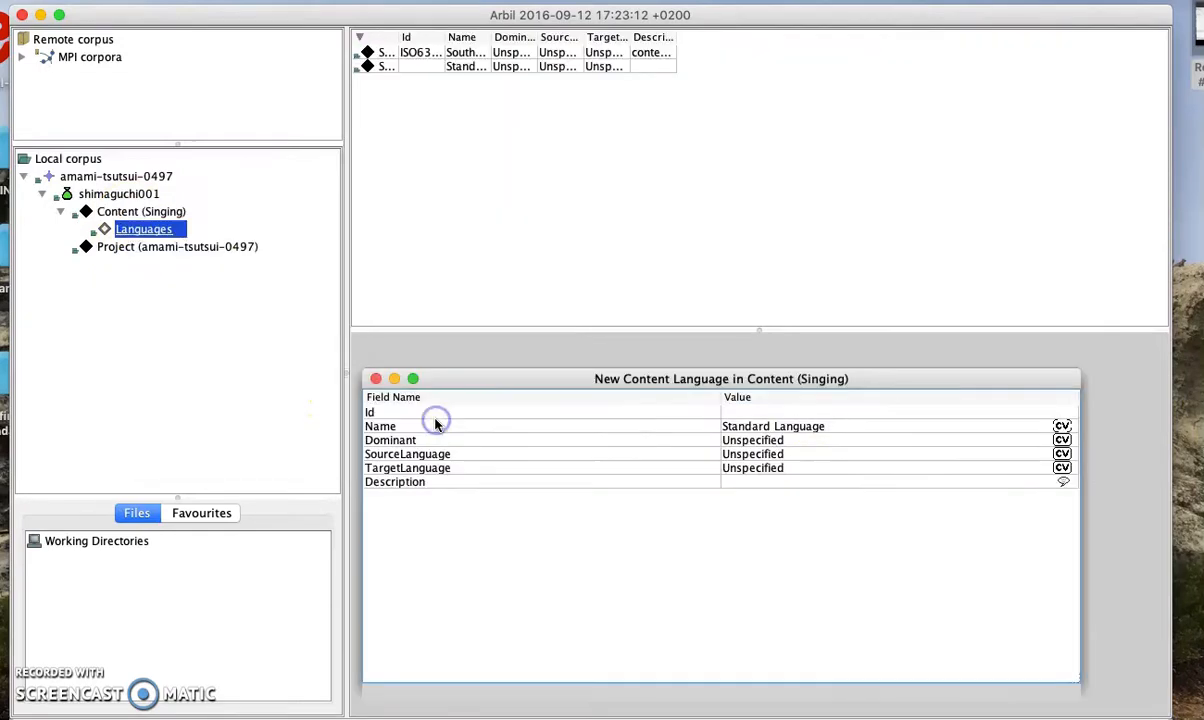
left_click(781, 410)
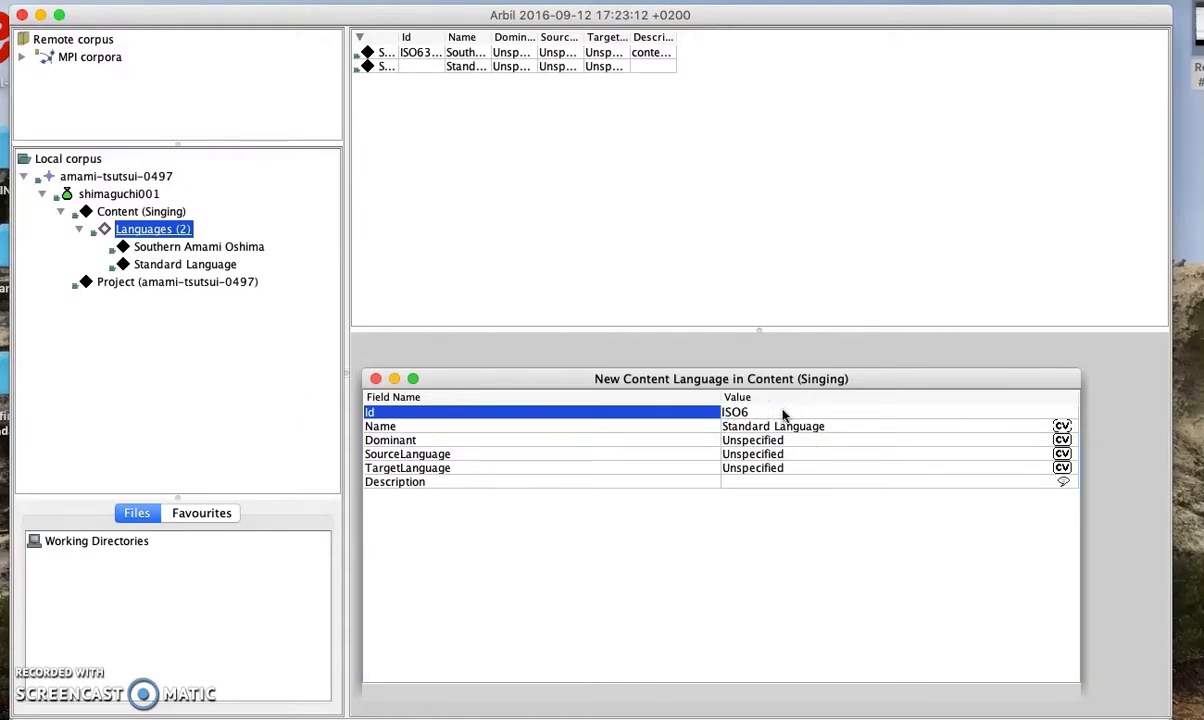
type("ISO639-3:eng")
left_click(815, 426)
left_click_drag(834, 427, 716, 431)
key("BackSpace")
type("English")
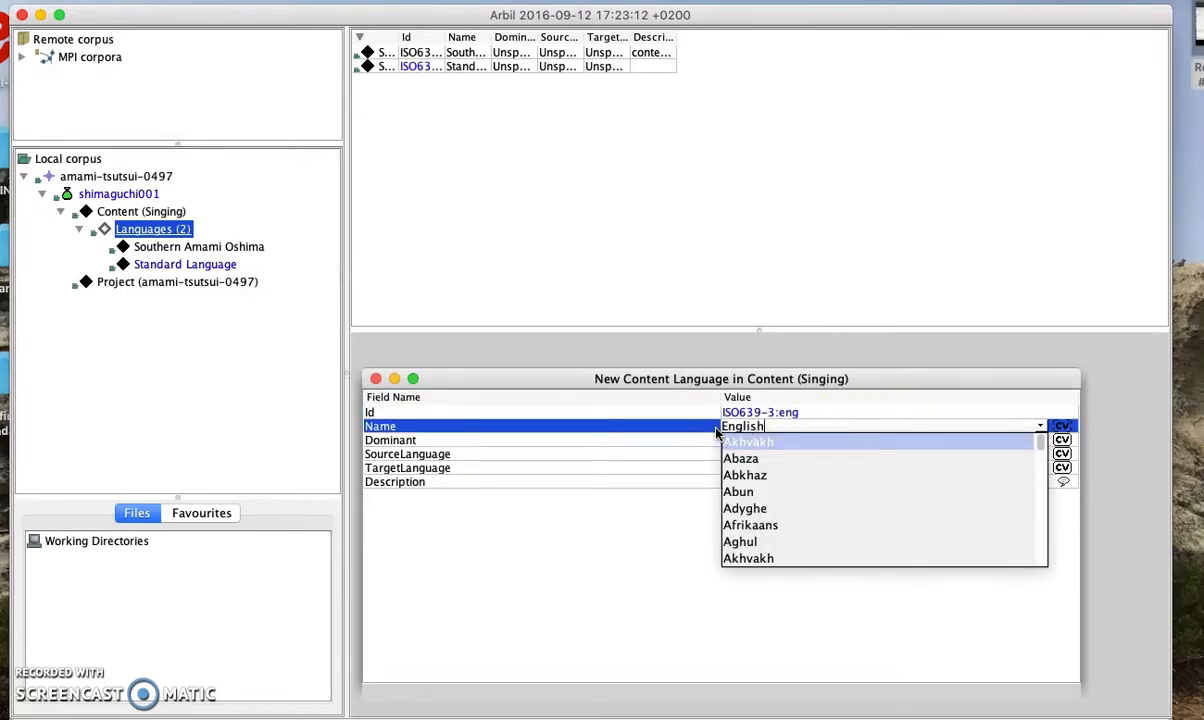
left_click(760, 440)
Describe it as 'working language' in English, close the form, and show Languages (2)
left_click(787, 481)
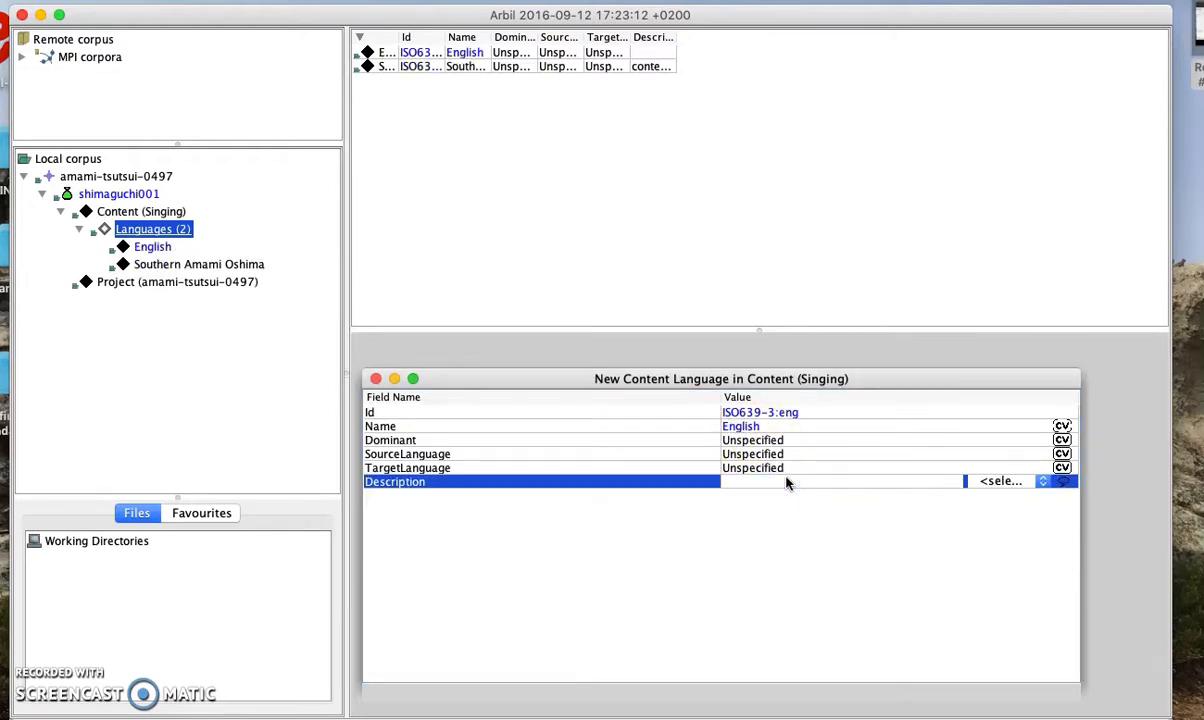
type("working language")
key("Return")
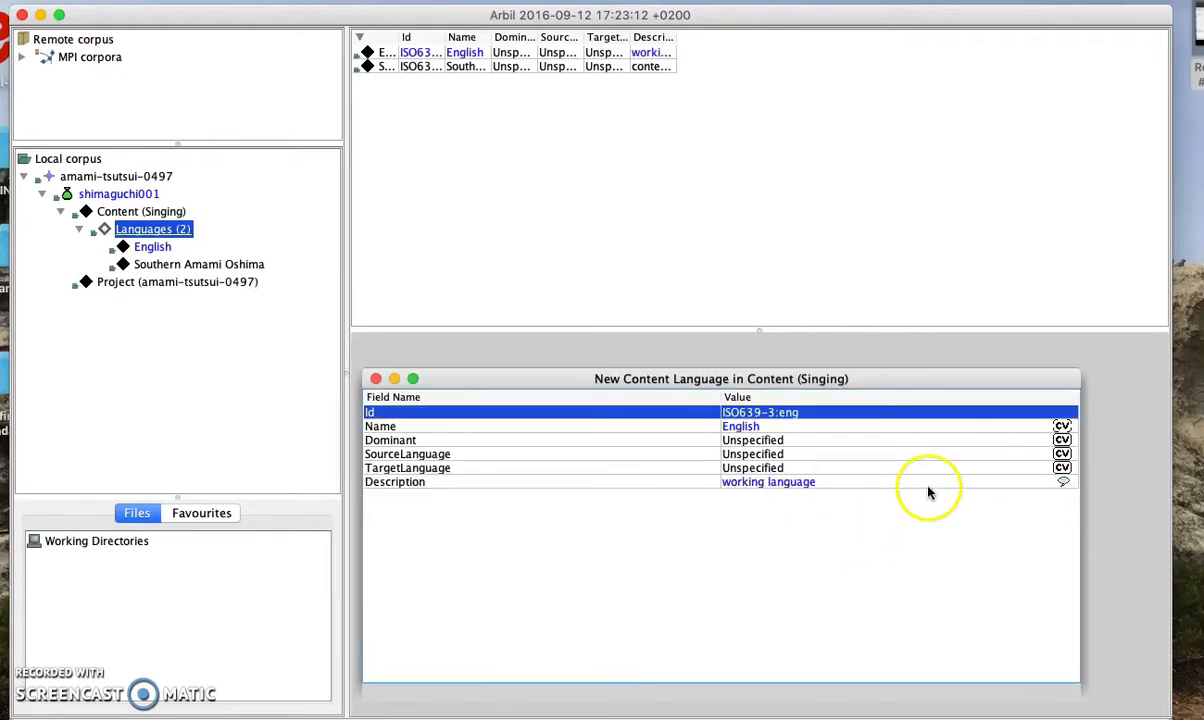
left_click(849, 484)
left_click(1000, 482)
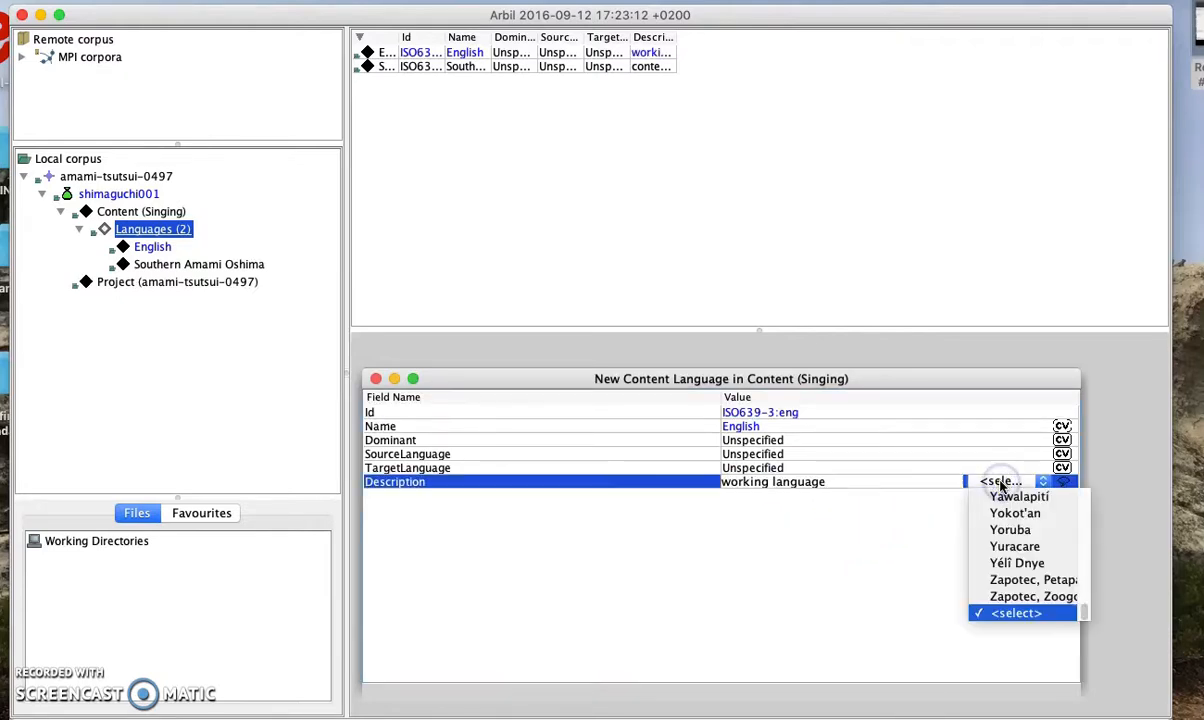
key("e")
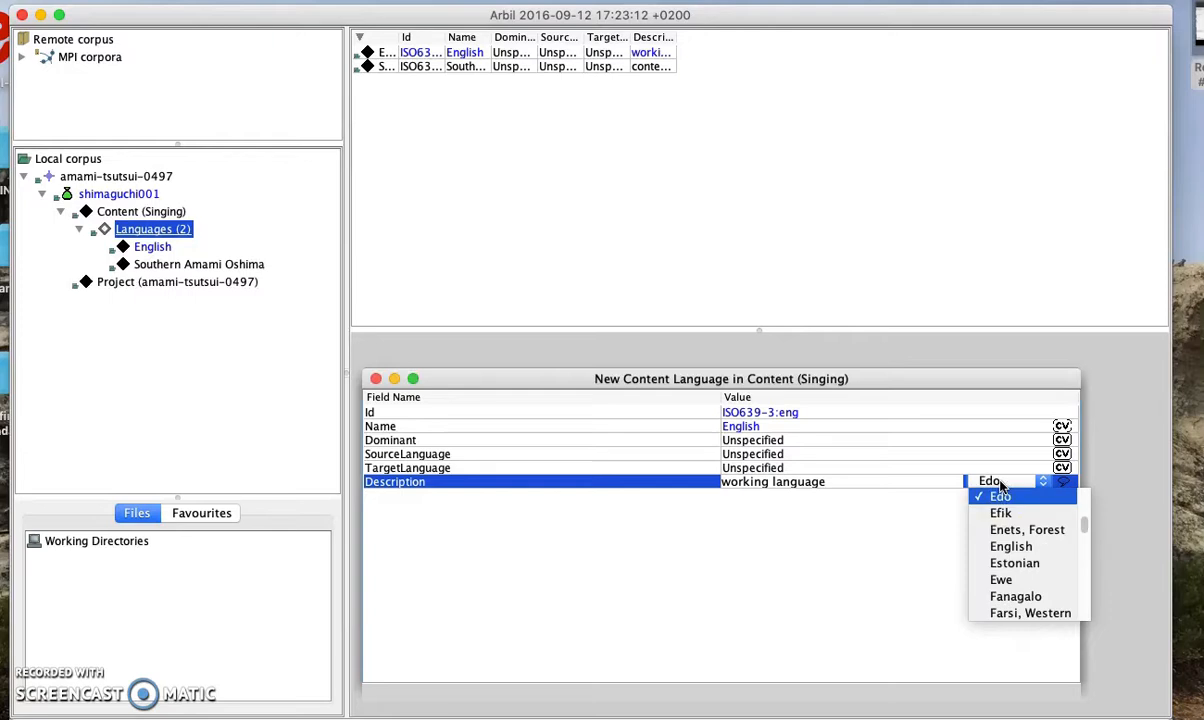
left_click(1003, 547)
left_click(922, 519)
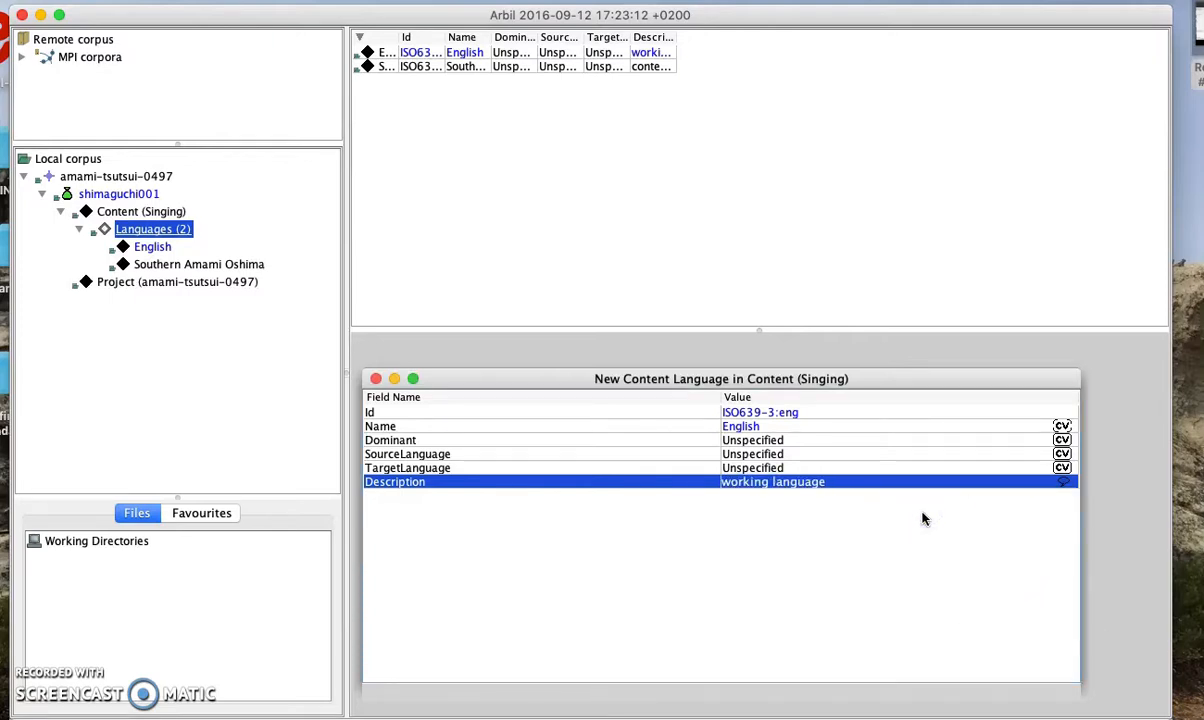
left_click(375, 378)
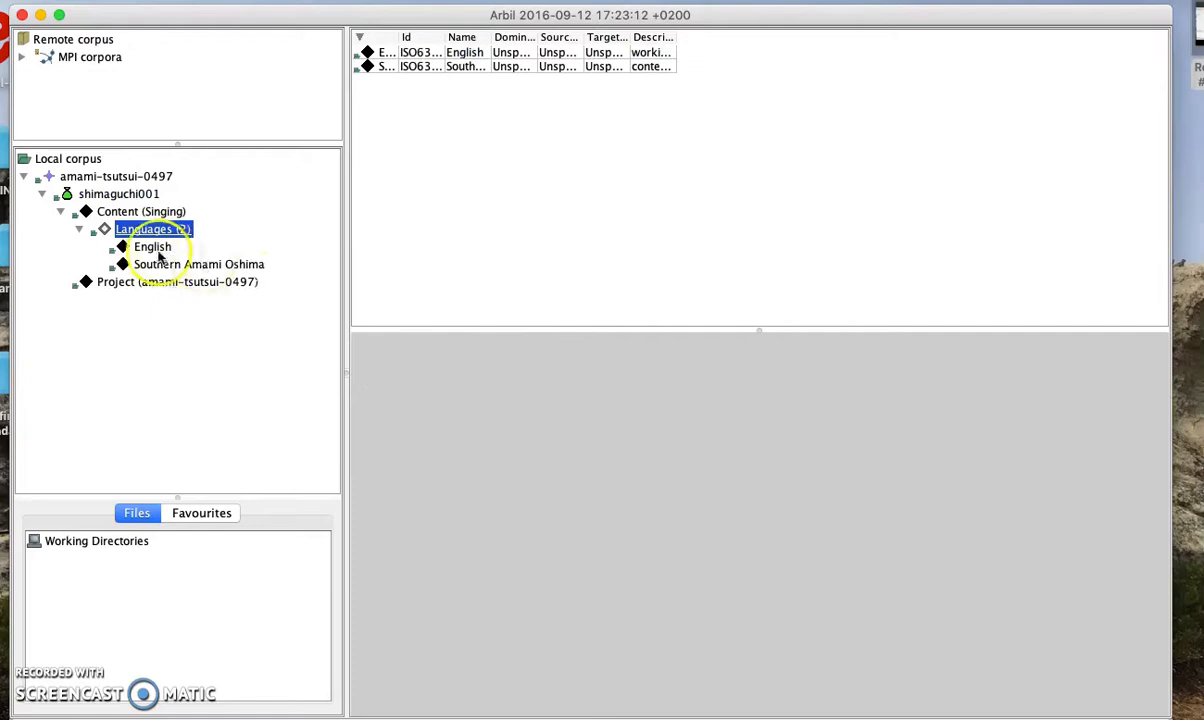
left_click(139, 230)
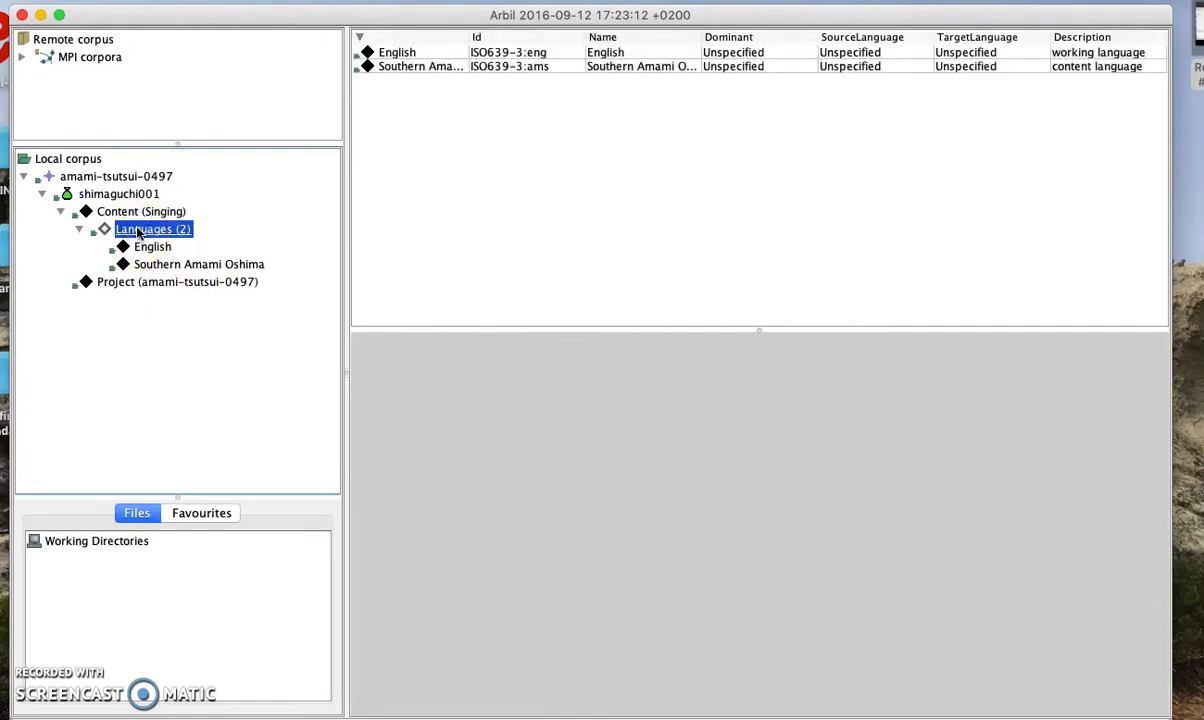
Add a third content language to Content (Singing) and begin its Id with 'ISO639-'
left_click(137, 213)
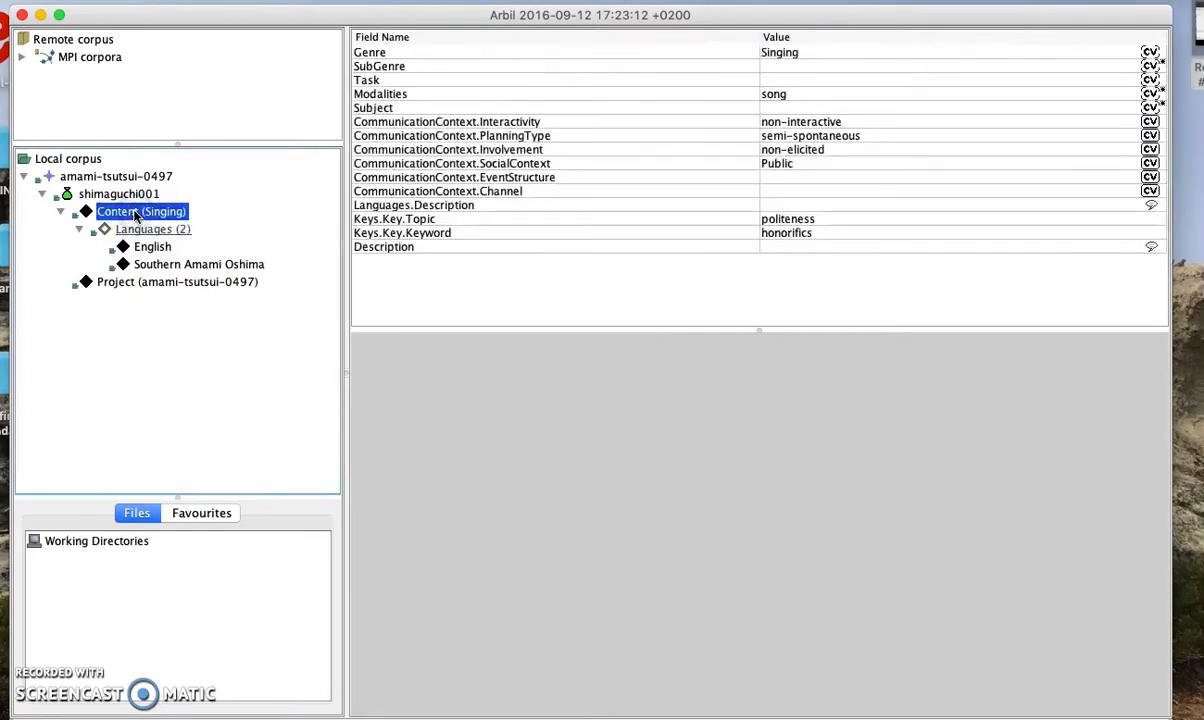
right_click(137, 213)
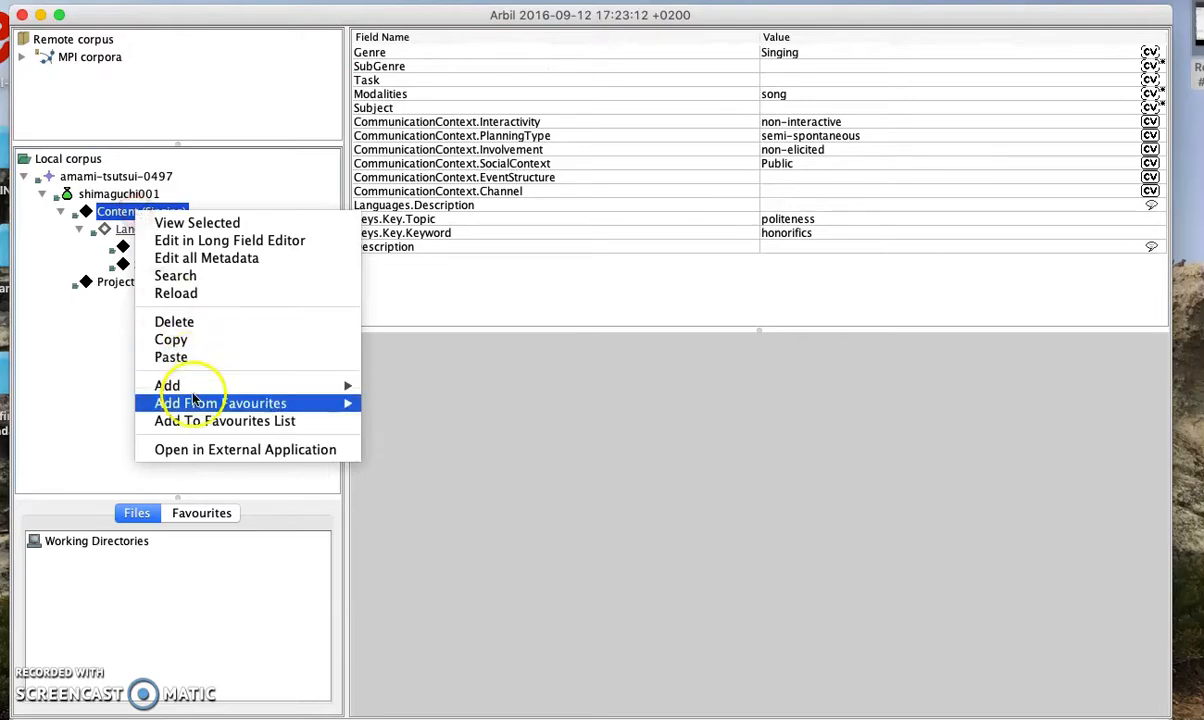
mouse_move(349, 388)
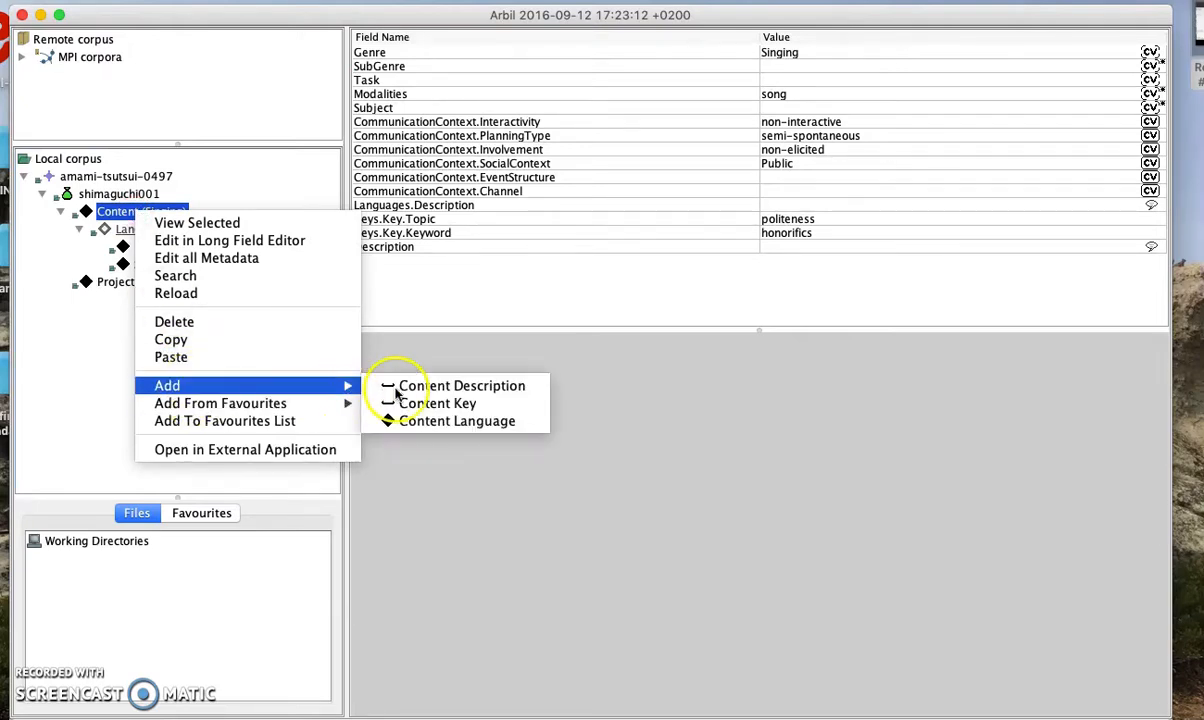
left_click(422, 421)
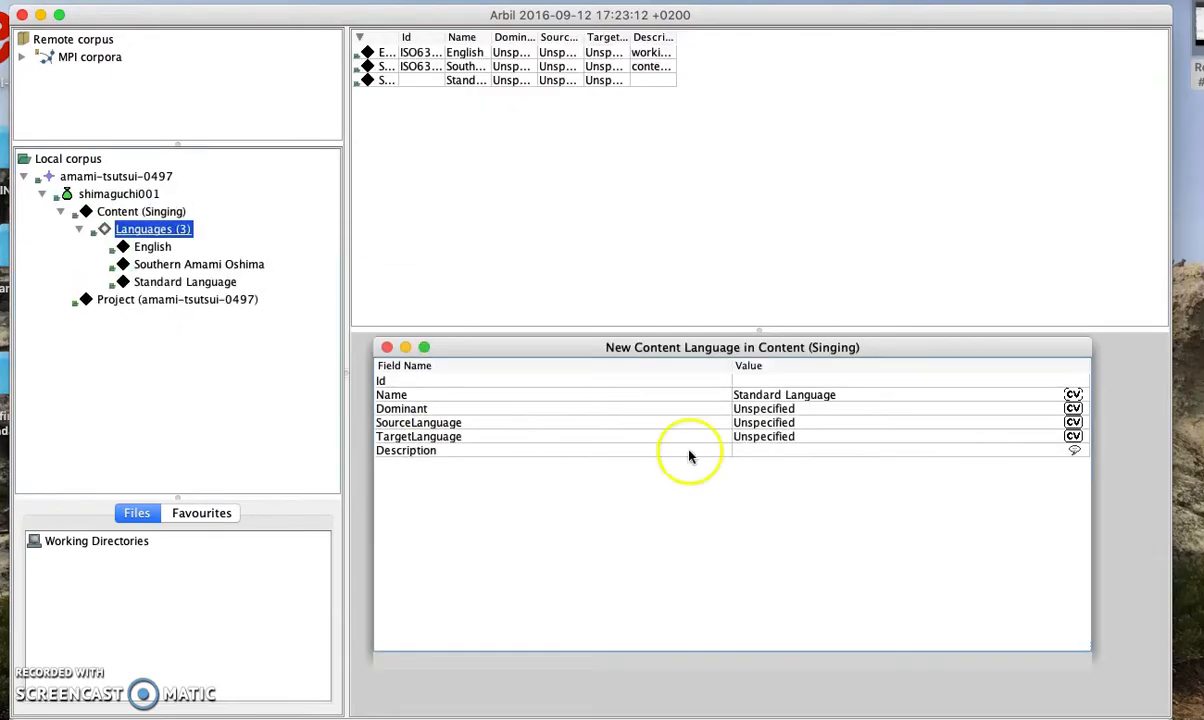
left_click(764, 380)
type("ISD")
key("BackSpace")
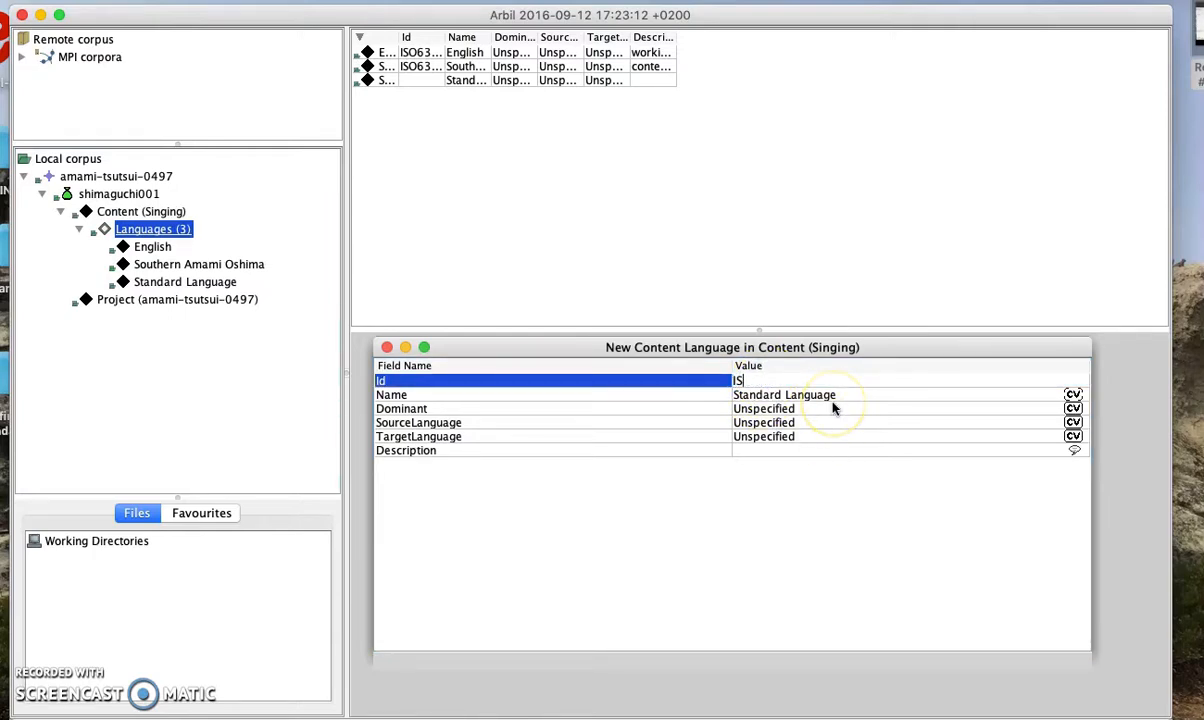
type("O")
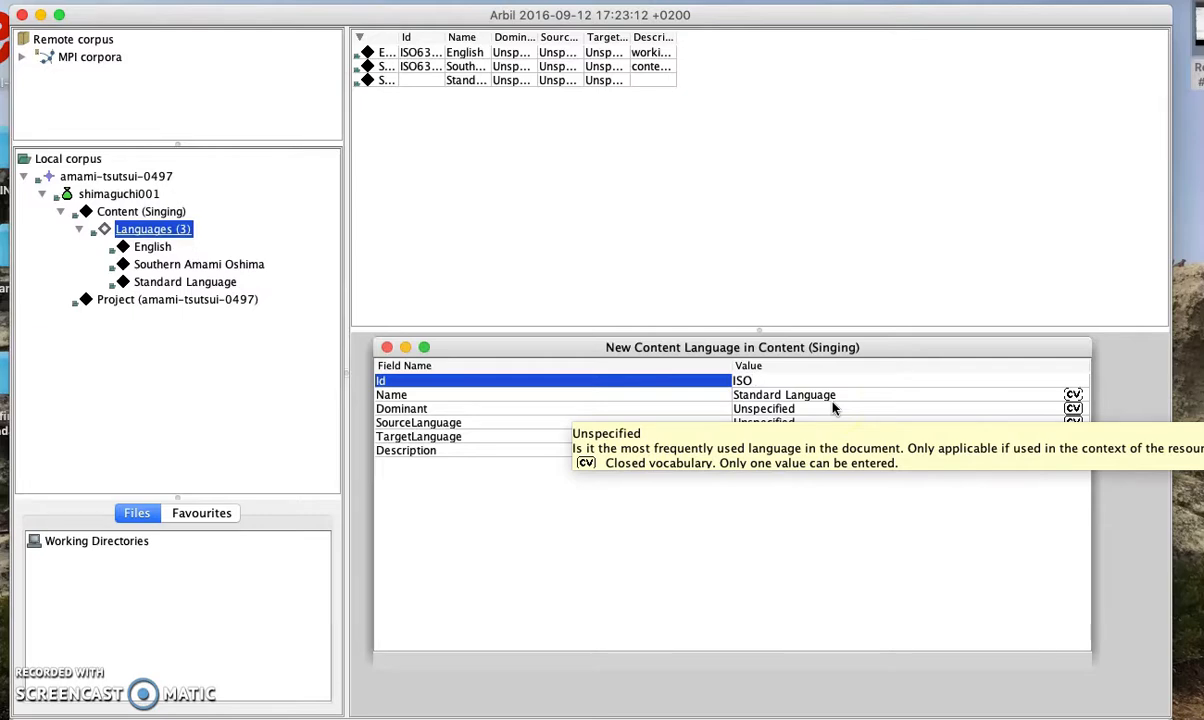
left_click(833, 490)
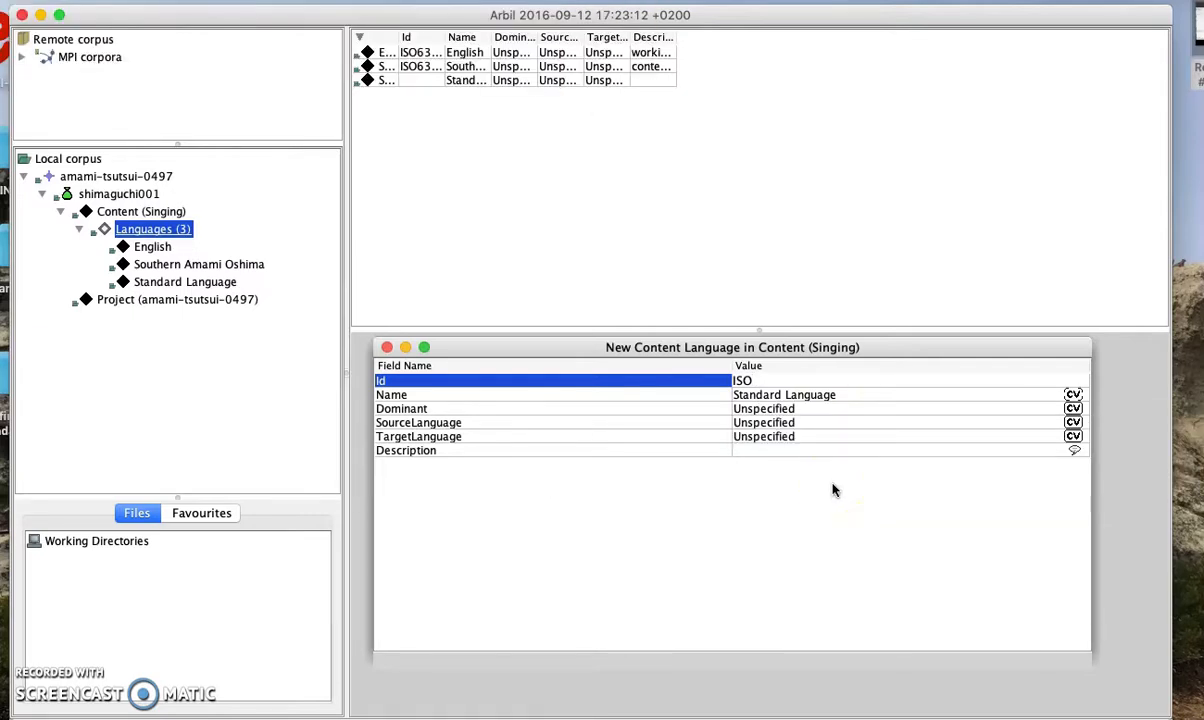
type("639-3:jpn")
Set the new language's name to Japanese
left_click(833, 398)
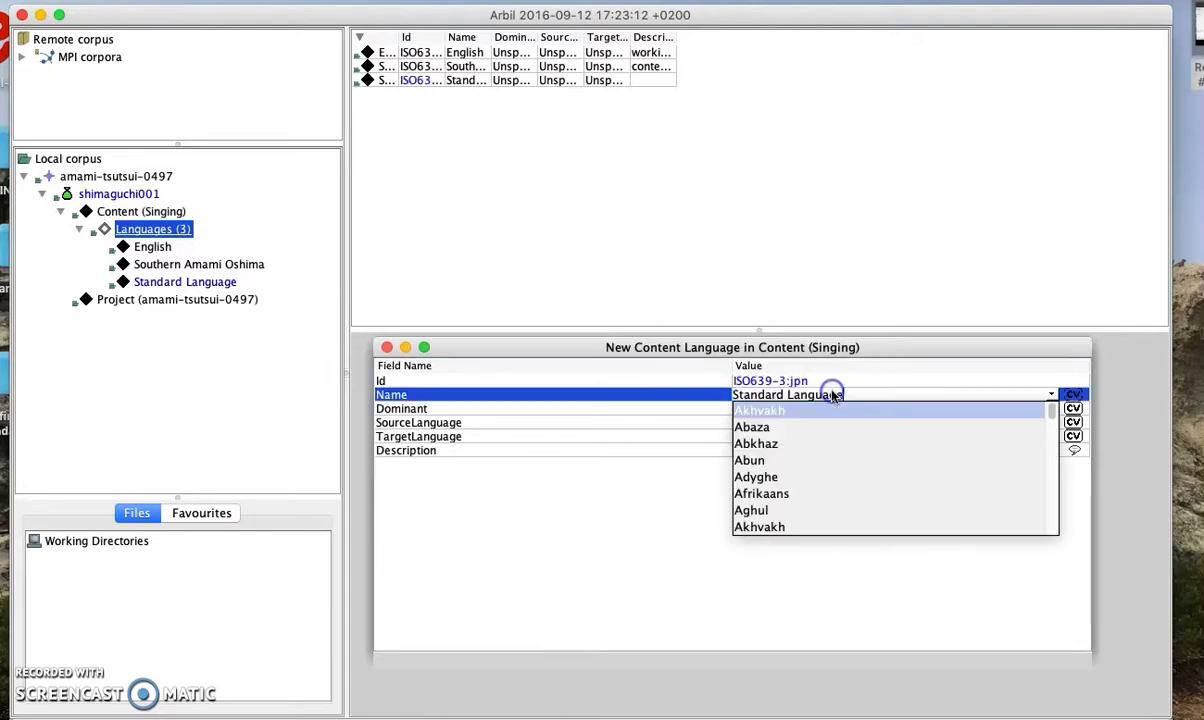
left_click_drag(860, 397, 734, 397)
key("BackSpace")
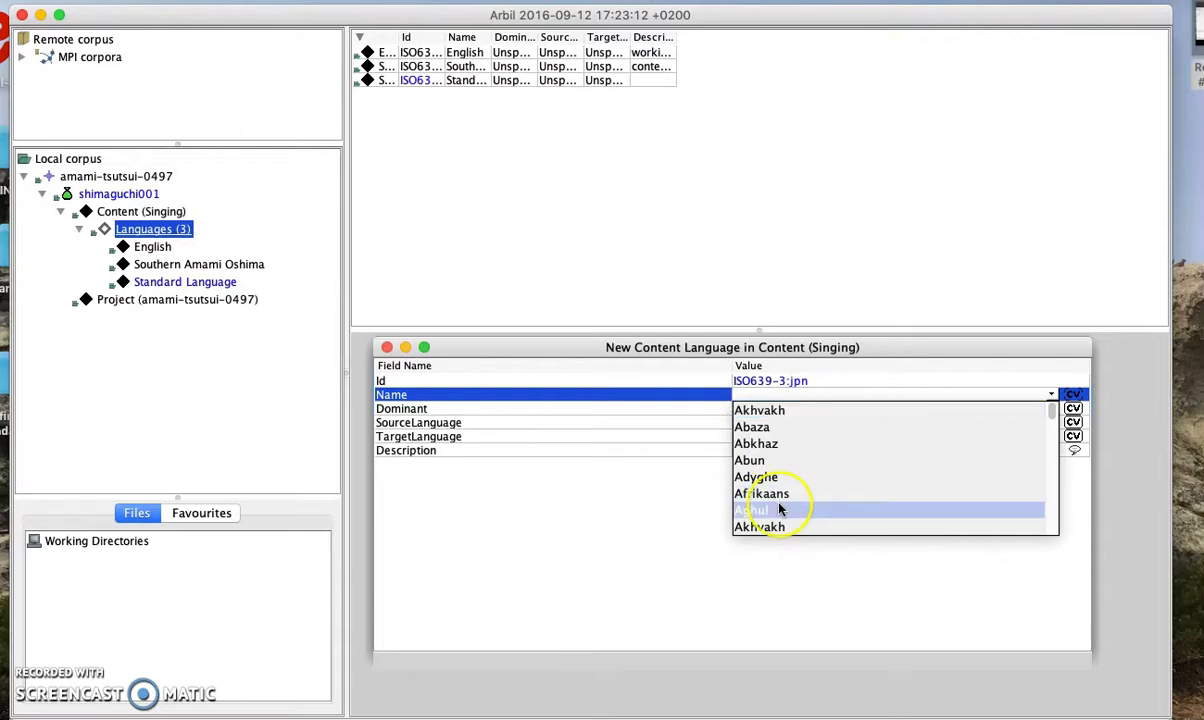
type("Japanese")
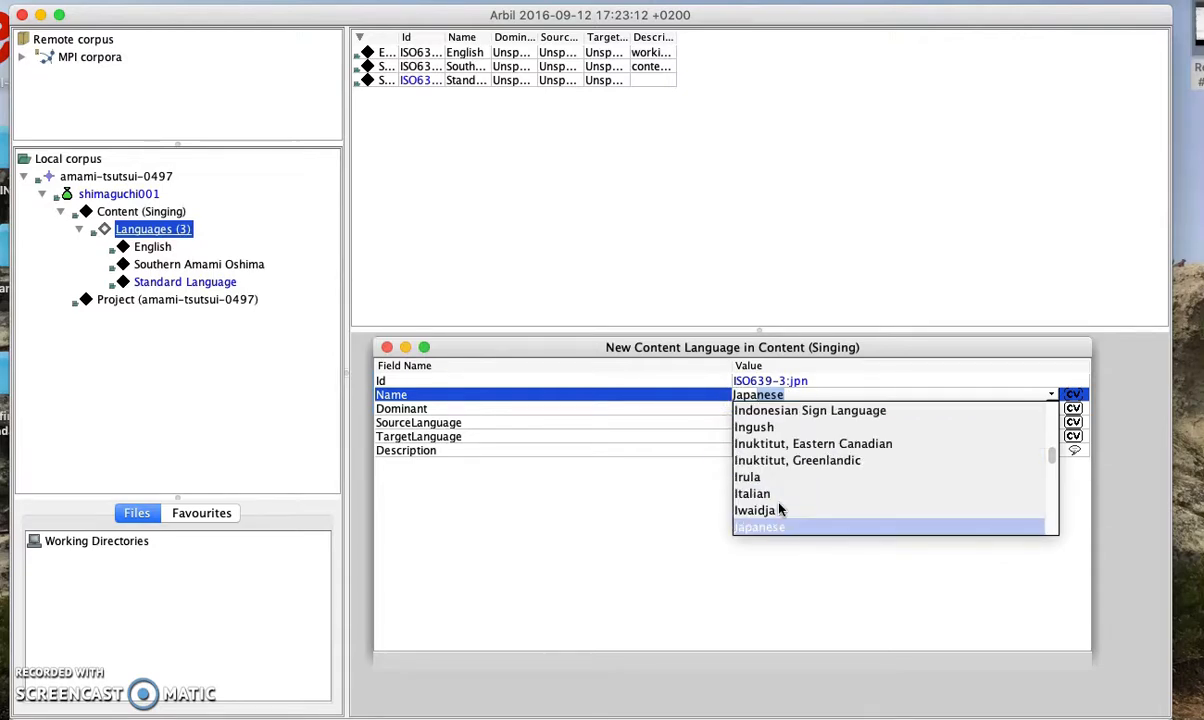
left_click(812, 564)
Describe it as 'working language' in English and close the new-language window
left_click(787, 451)
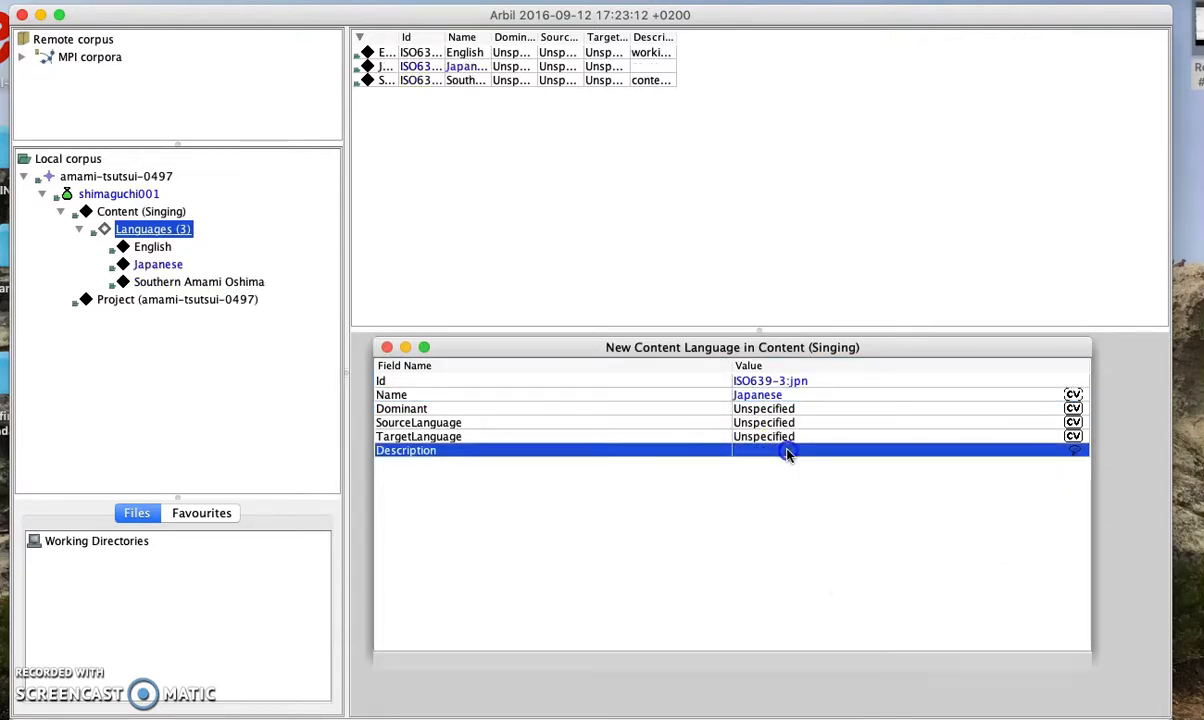
type("working language")
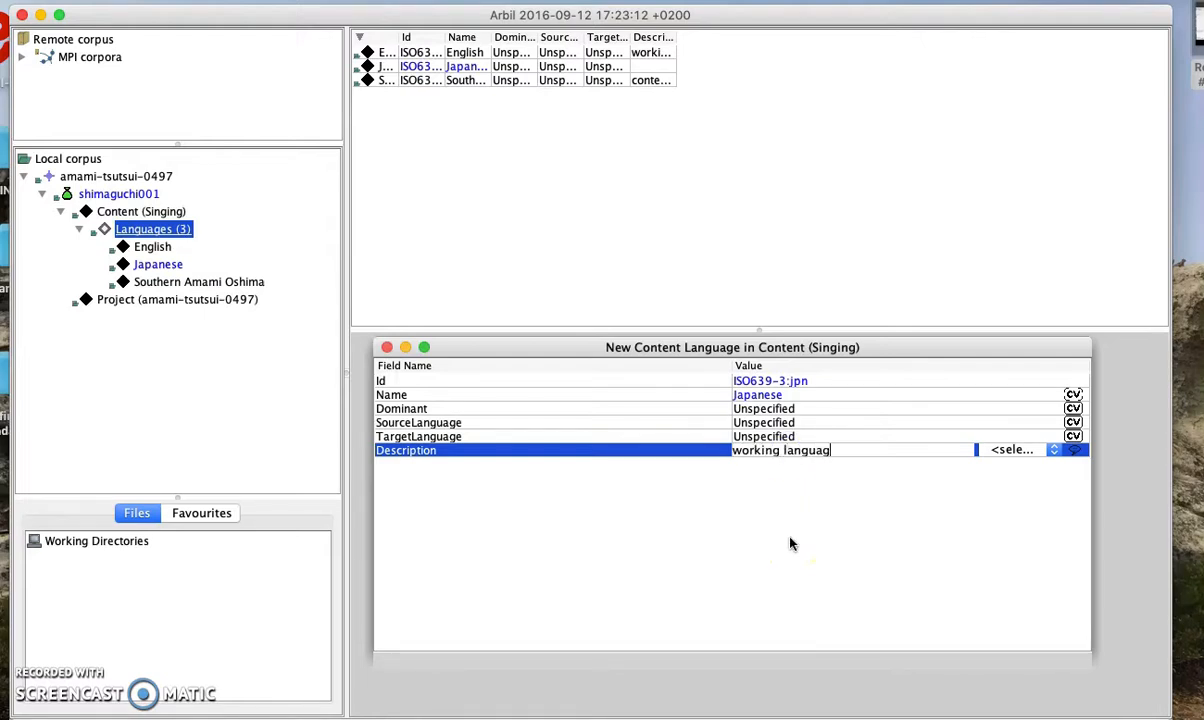
key("Return")
left_click(995, 450)
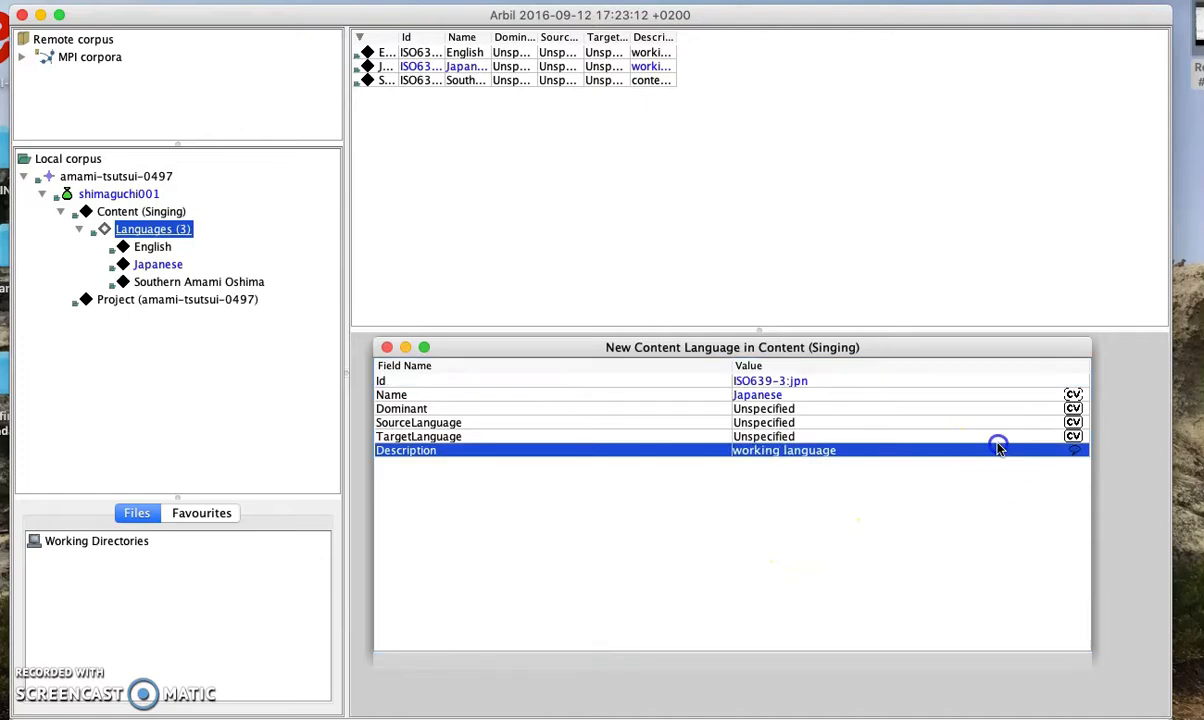
left_click(1011, 451)
key("e")
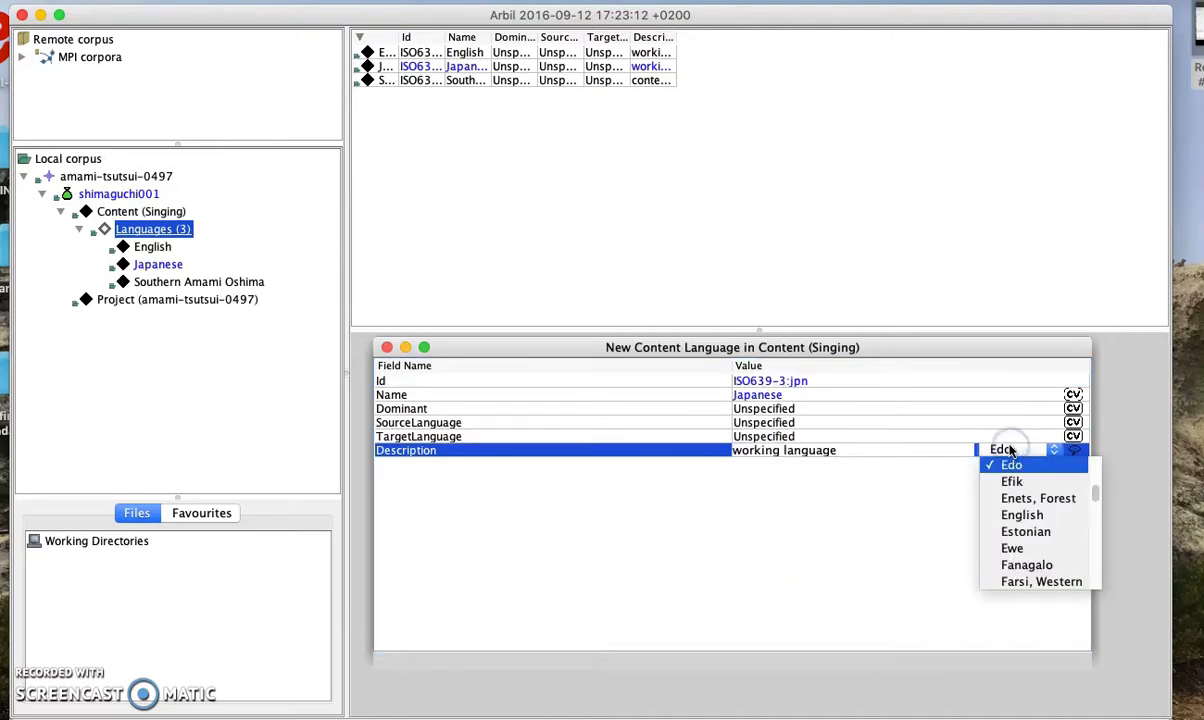
left_click(1019, 518)
left_click(880, 538)
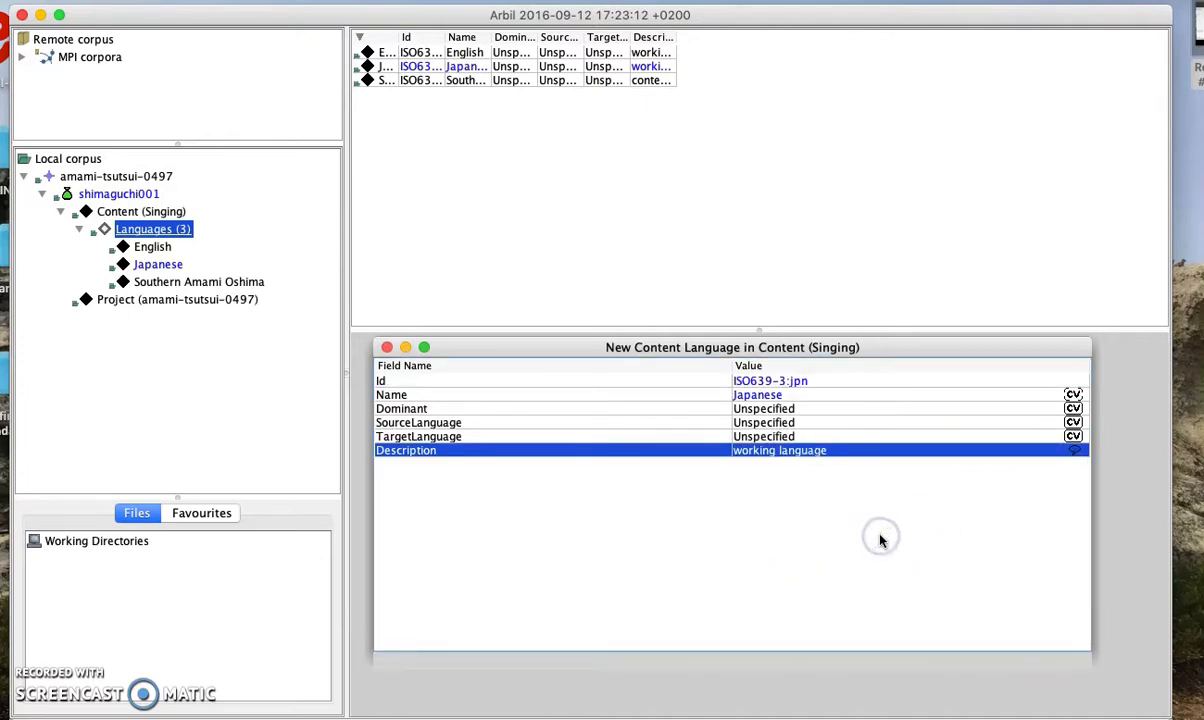
left_click(387, 347)
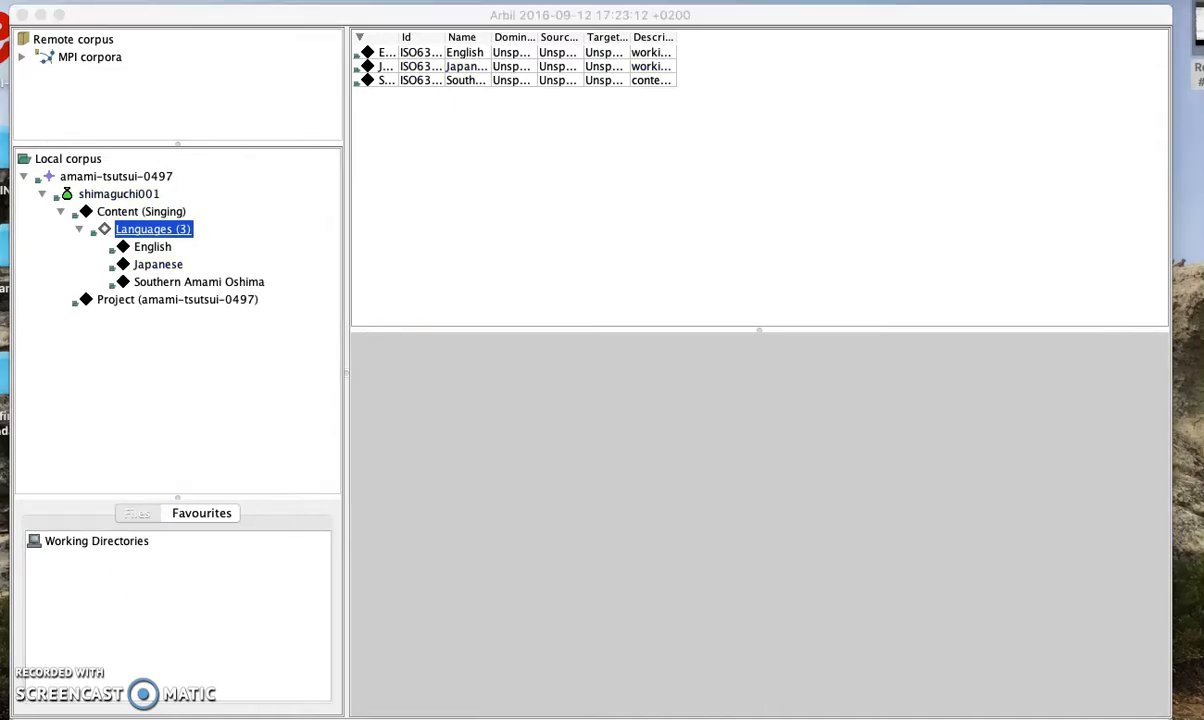
Register the amami-documentation folder as a new working directory in Arbil
left_click(96, 704)
left_click(130, 540)
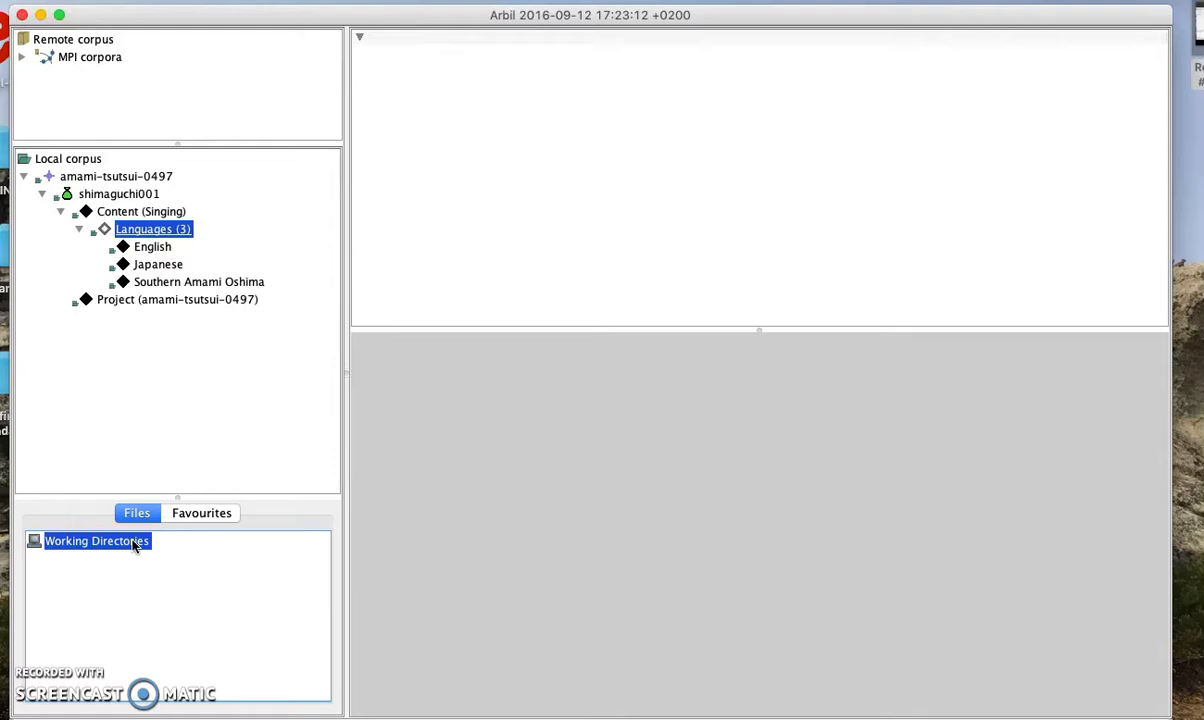
right_click(144, 546)
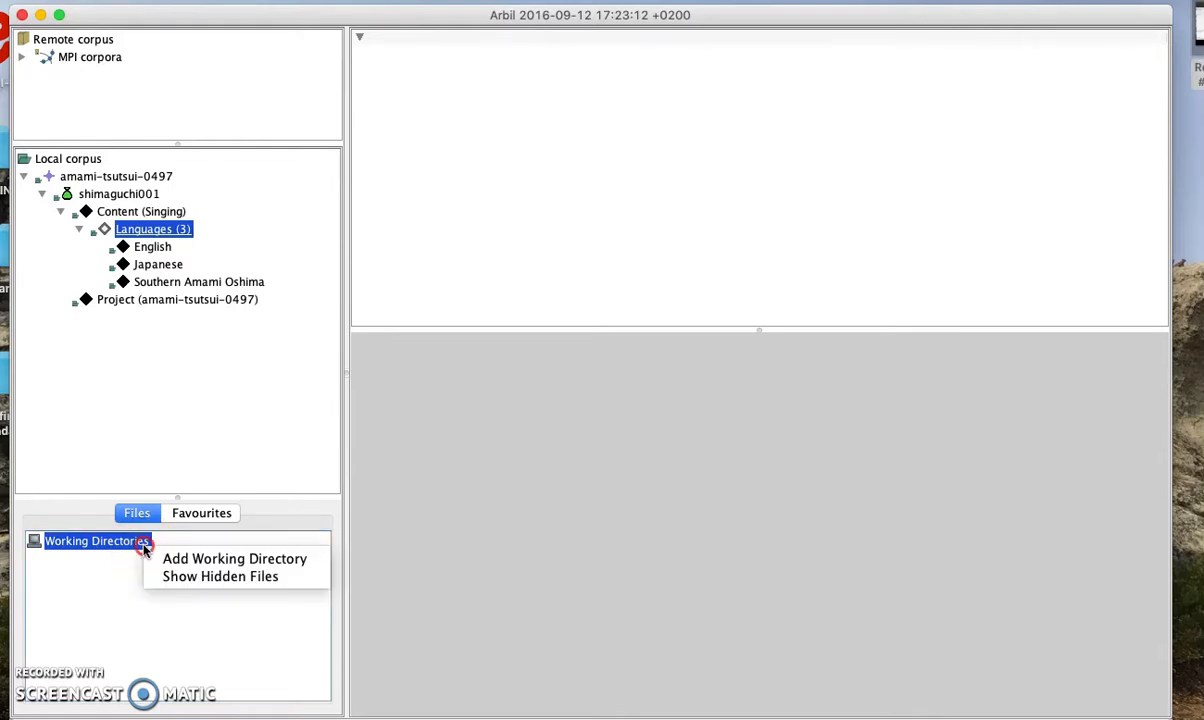
left_click(230, 559)
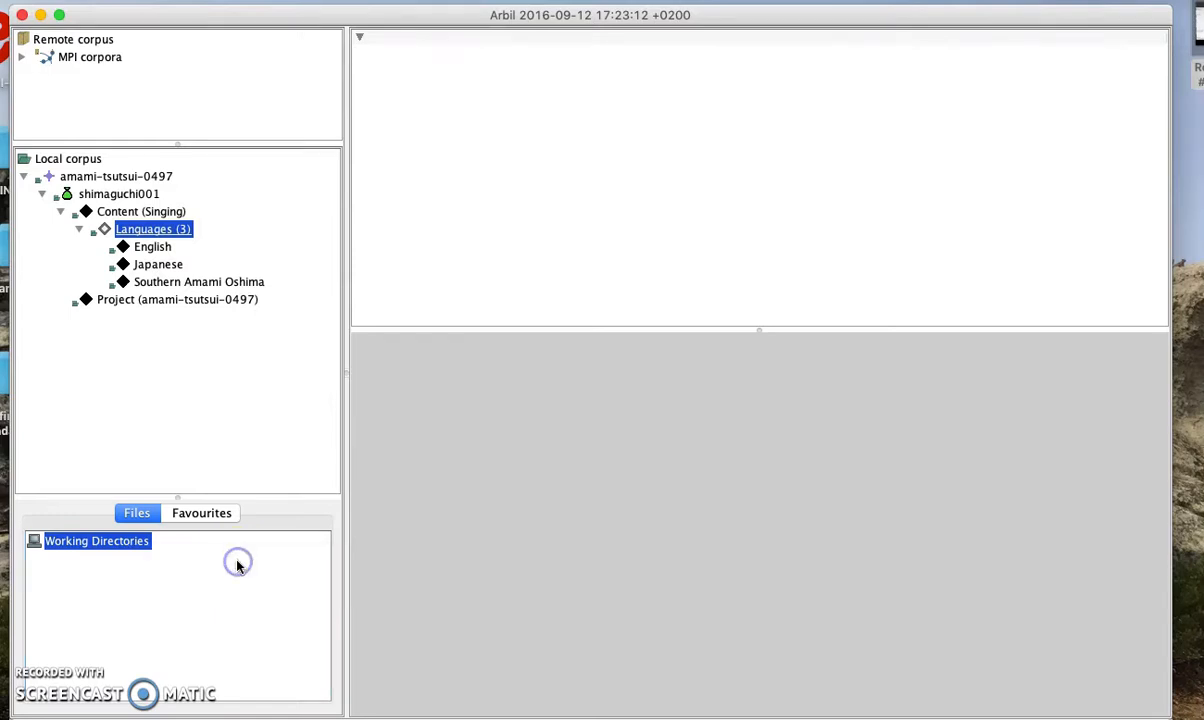
left_click(428, 303)
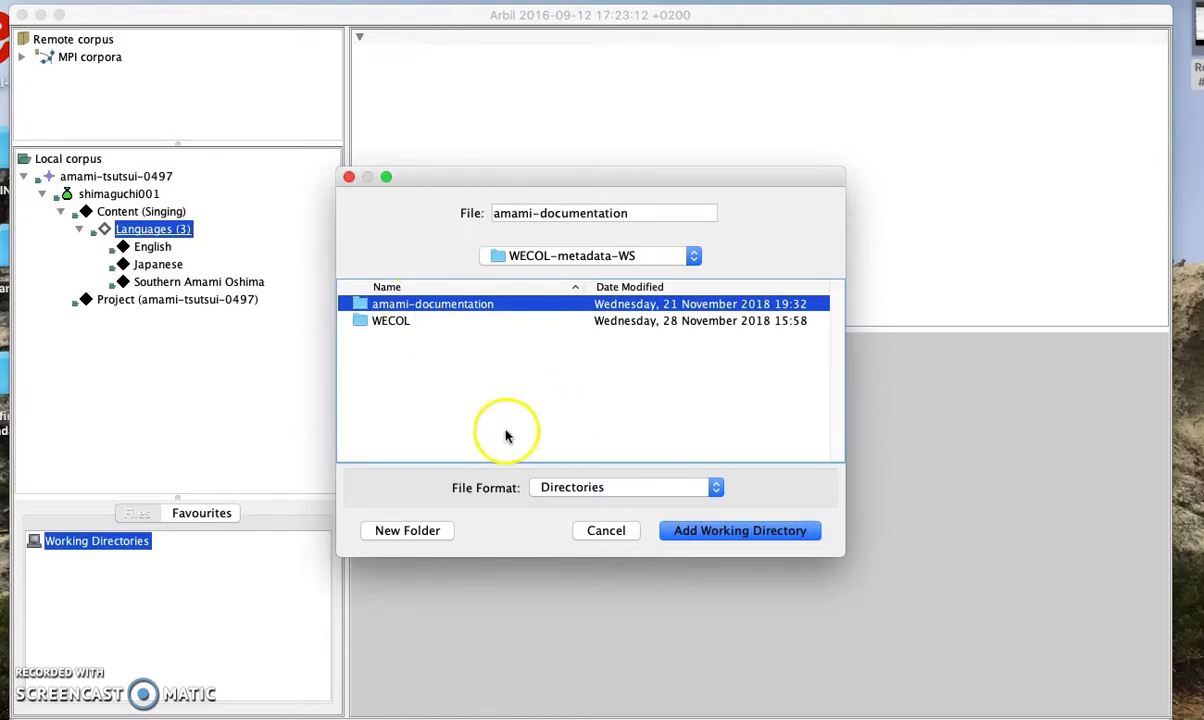
left_click(688, 531)
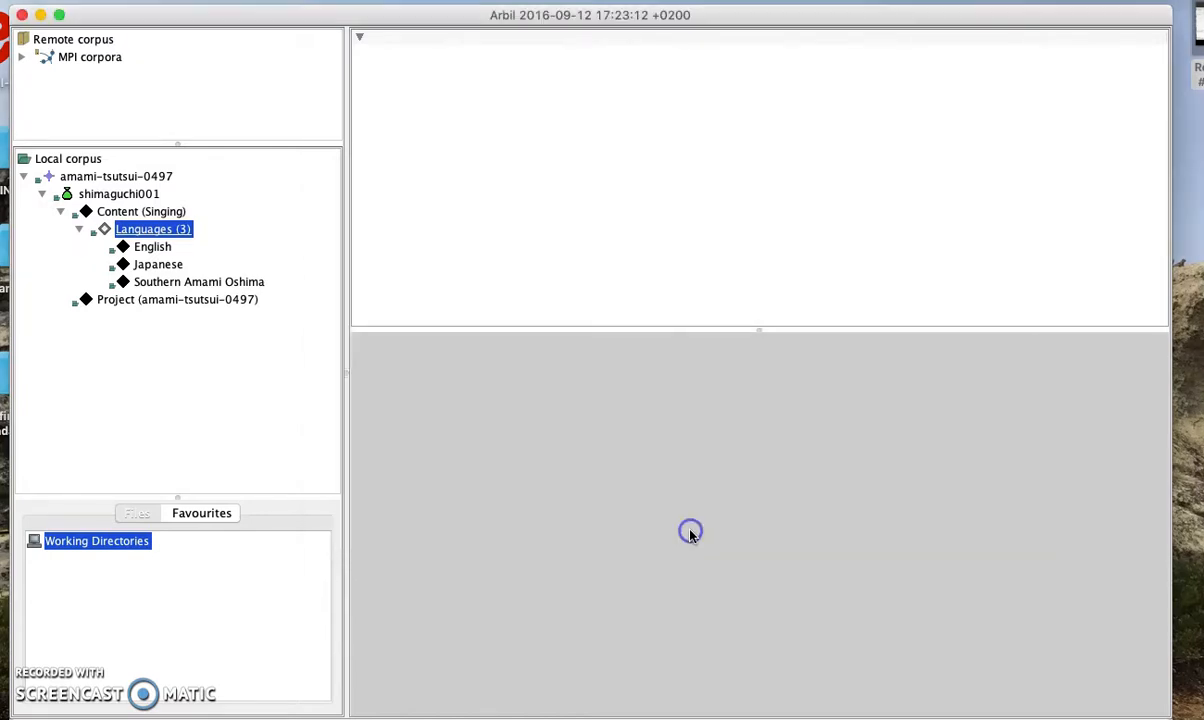
left_click(188, 513)
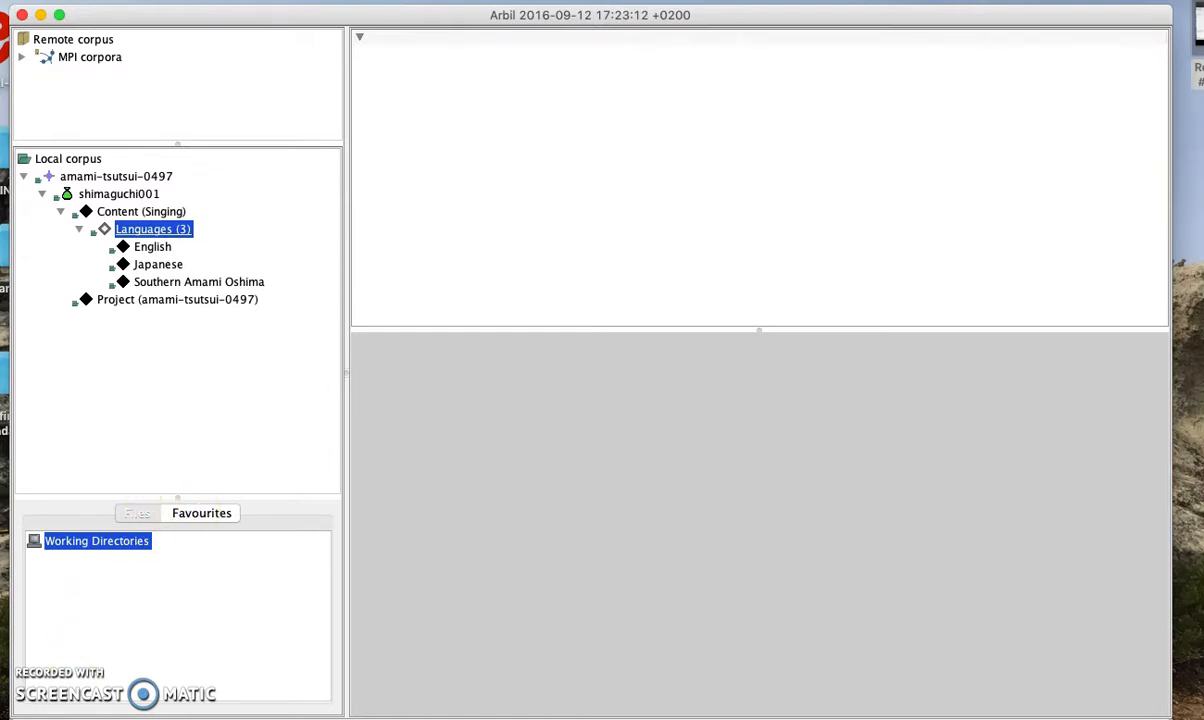
Expand amami-documentation > raw-data-needs-metadata > shimaguchi001 in the working directory tree
left_click(136, 515)
left_click(80, 560)
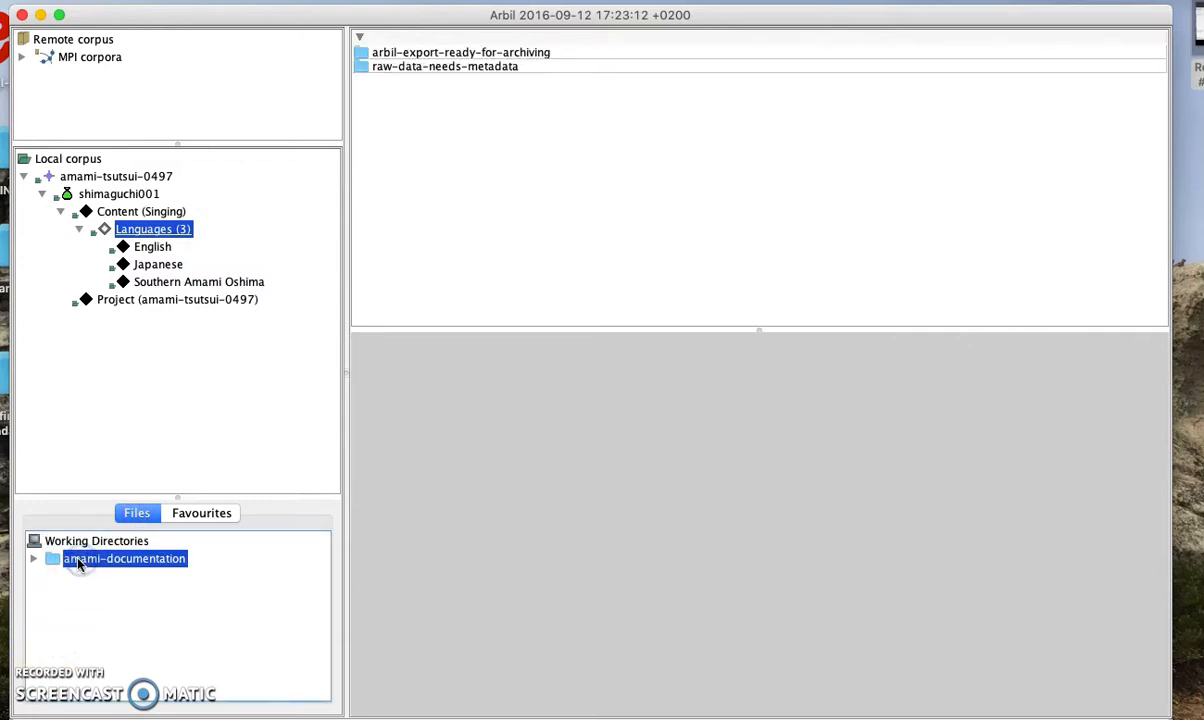
left_click(33, 559)
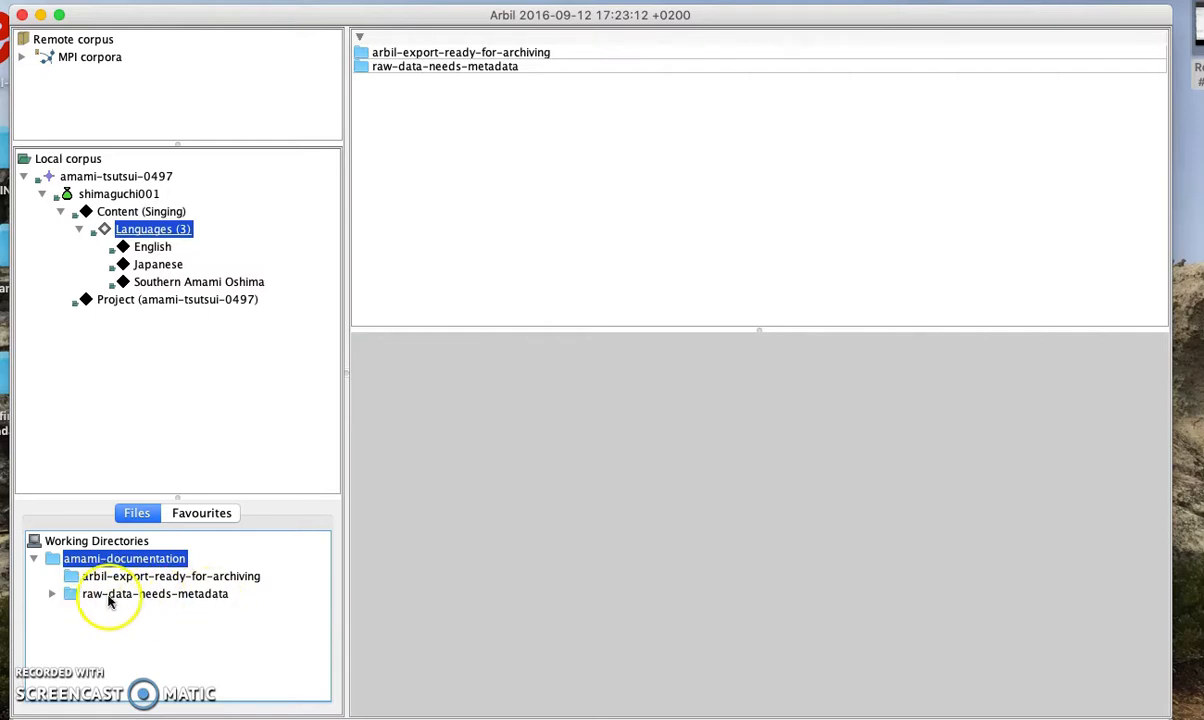
left_click(53, 595)
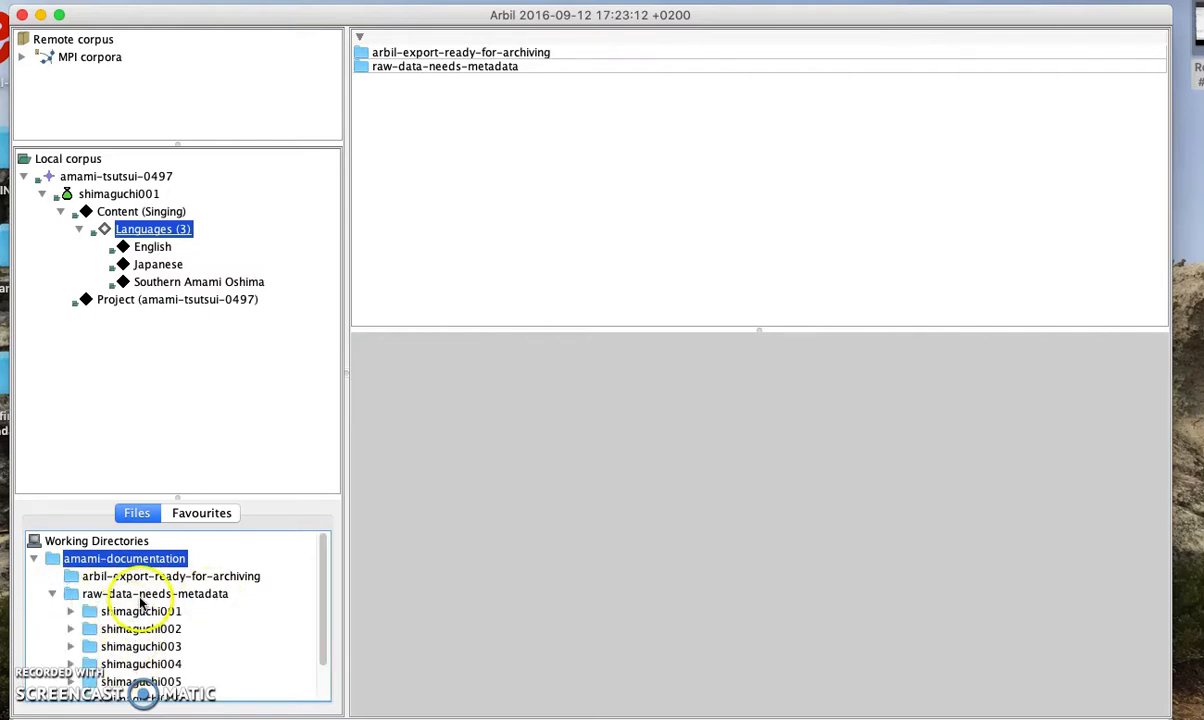
left_click(119, 578)
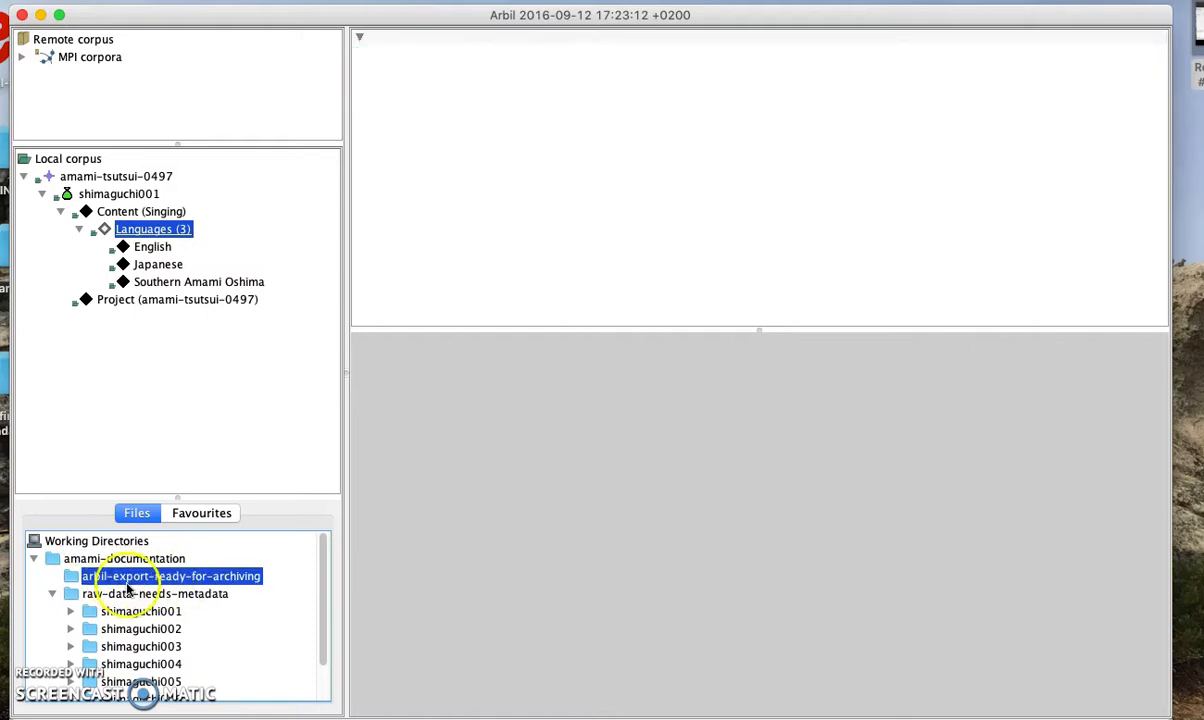
left_click(96, 595)
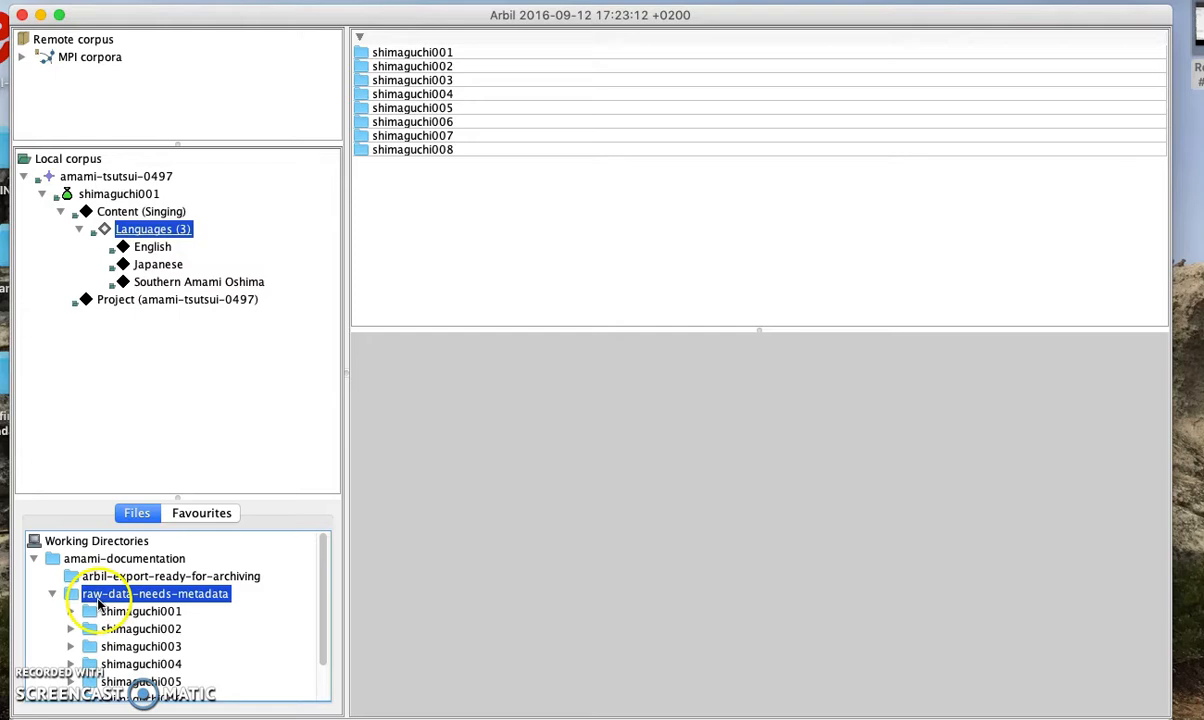
left_click(142, 611)
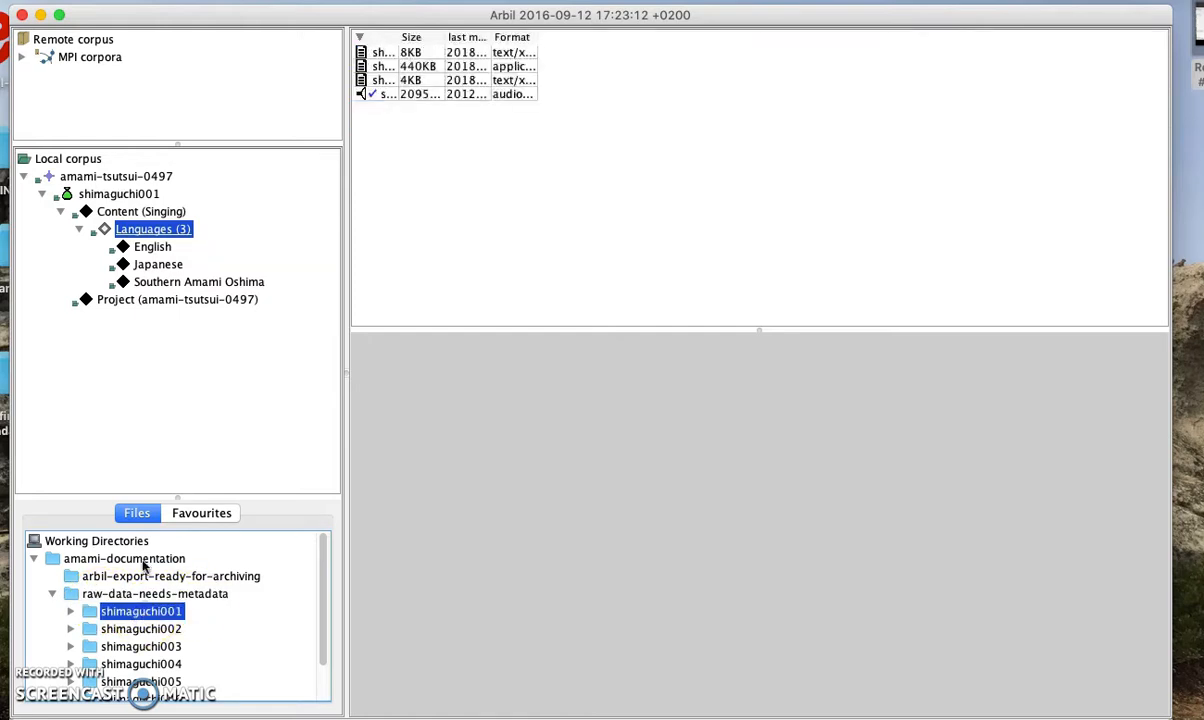
left_click(70, 611)
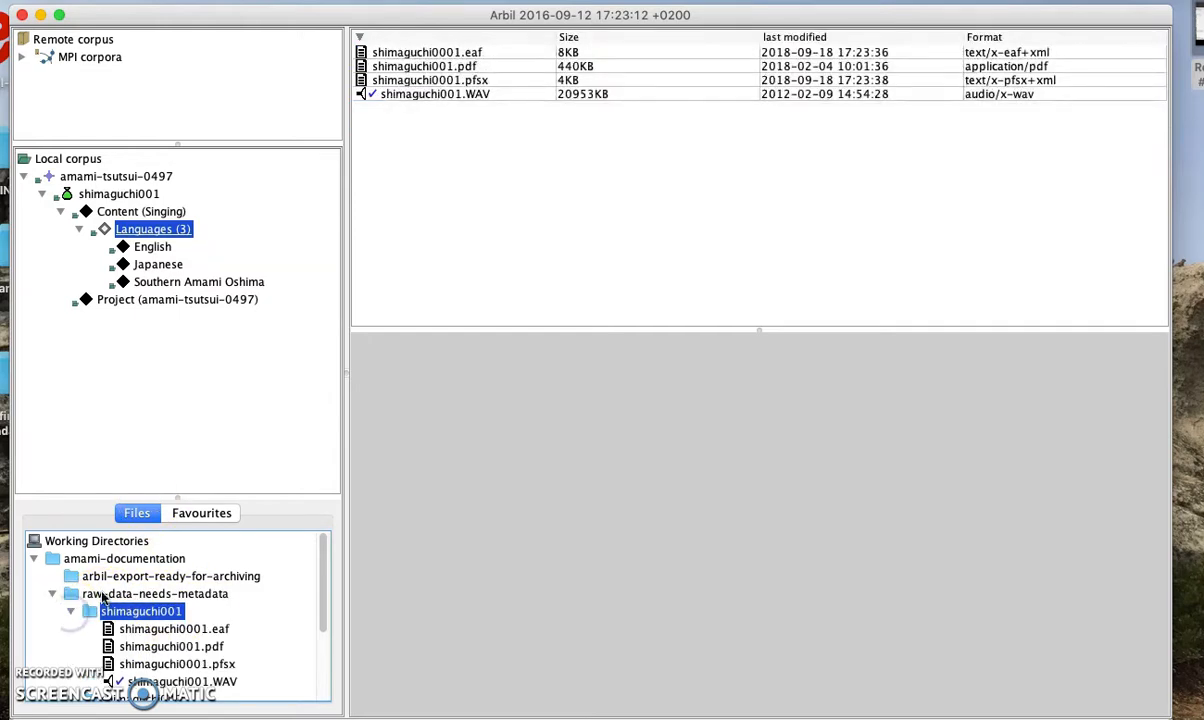
Select the four shimaguchi001 files: the eaf, pdf, pfsx and WAV
left_click(183, 630)
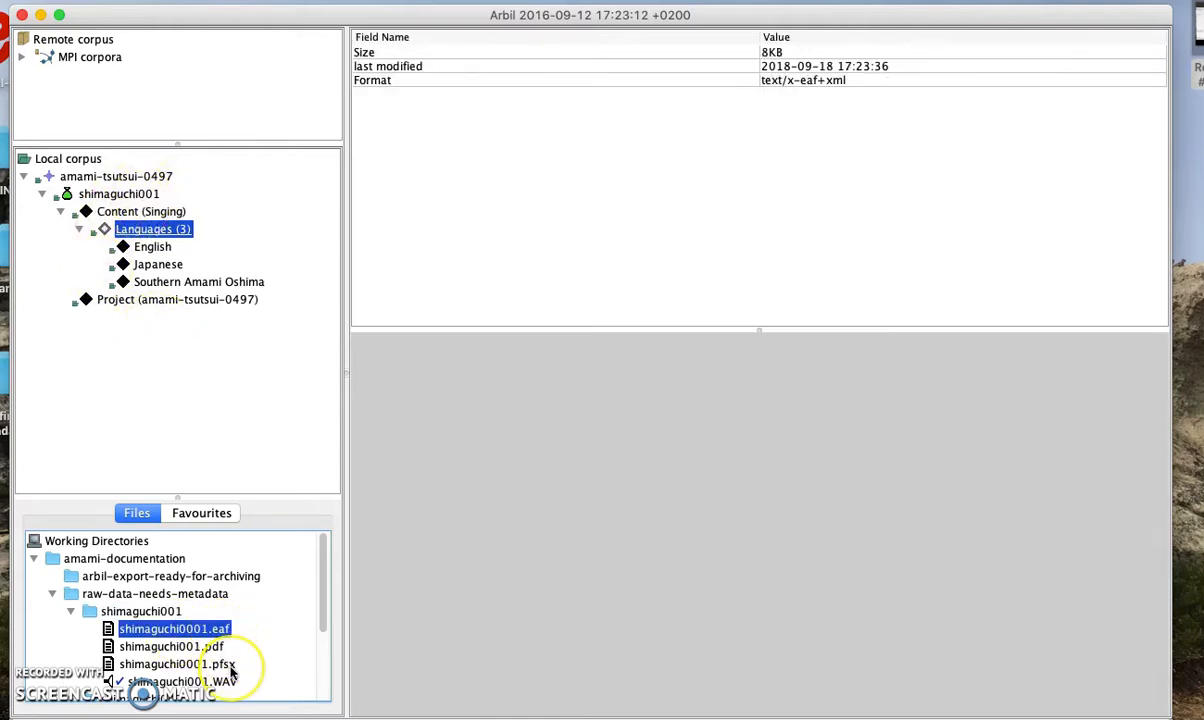
mouse_move(231, 673)
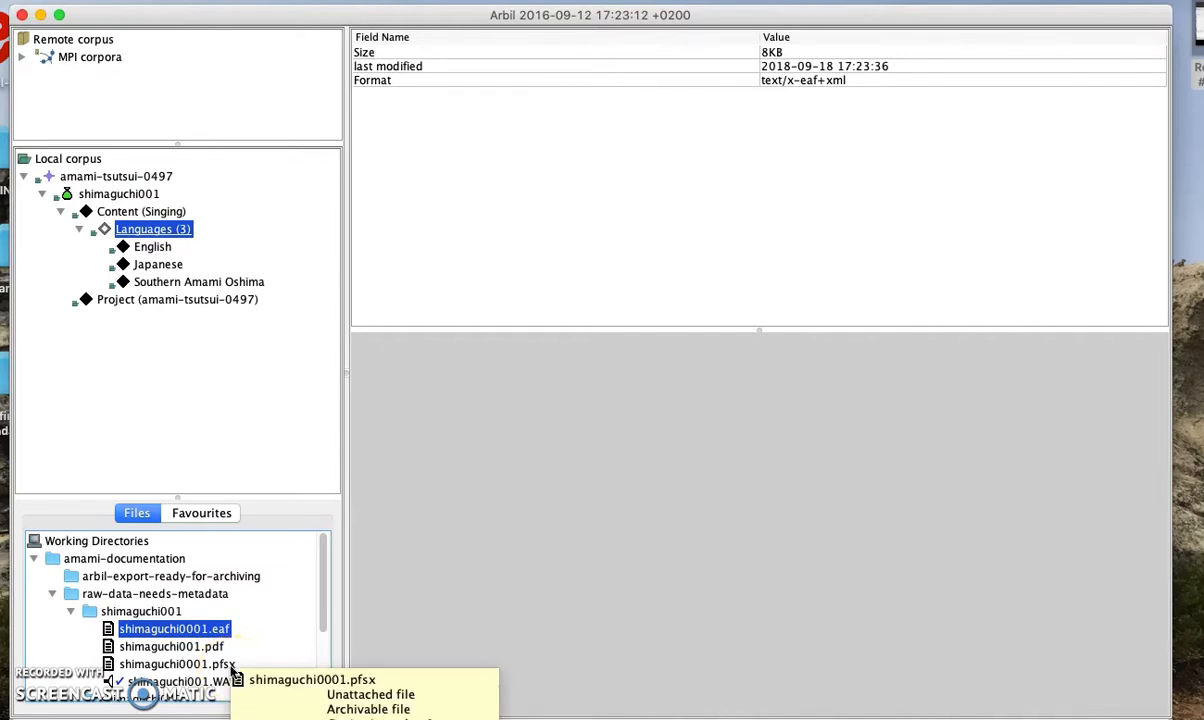
left_click(203, 678)
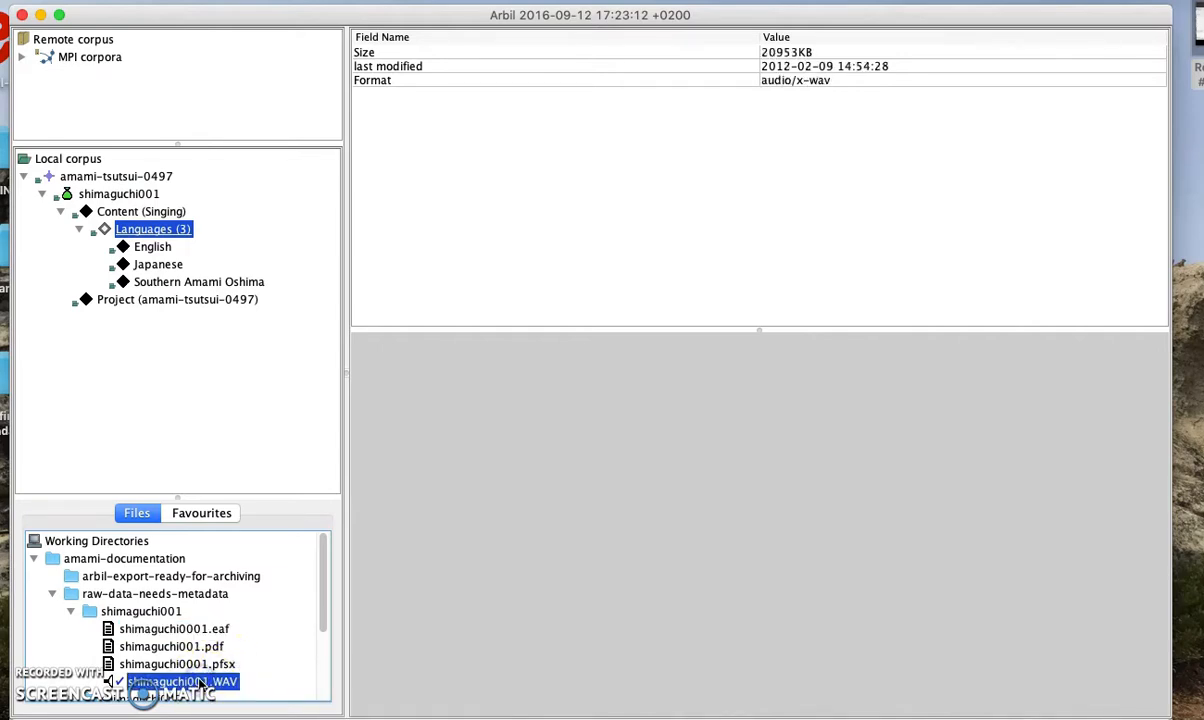
left_click(200, 630, "shift")
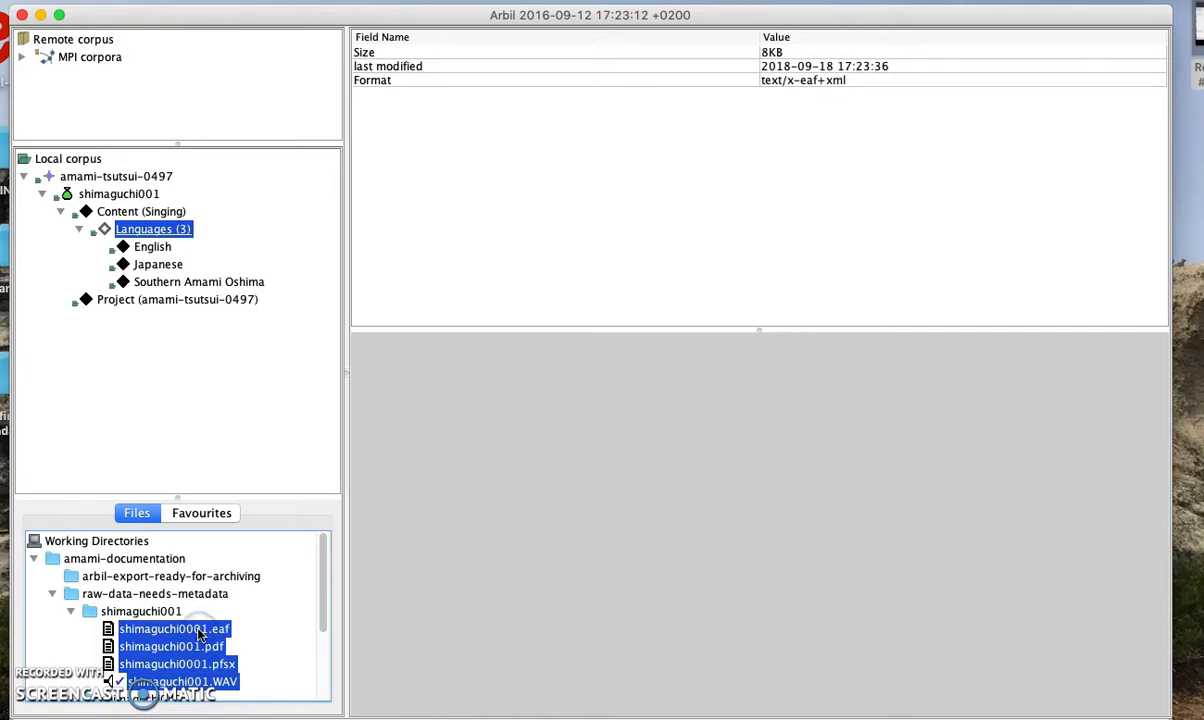
Drop the four files onto session shimaguchi001 and verify one MediaFile and three WrittenResources
left_click_drag(200, 633, 212, 200)
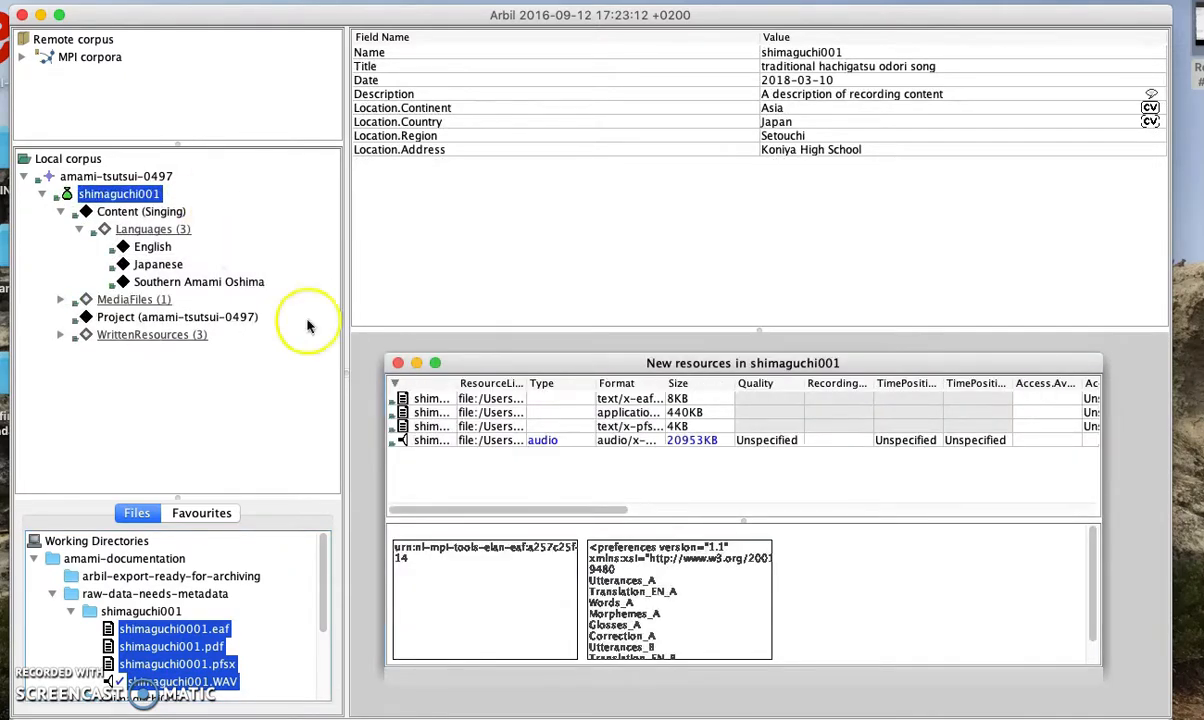
left_click(63, 302)
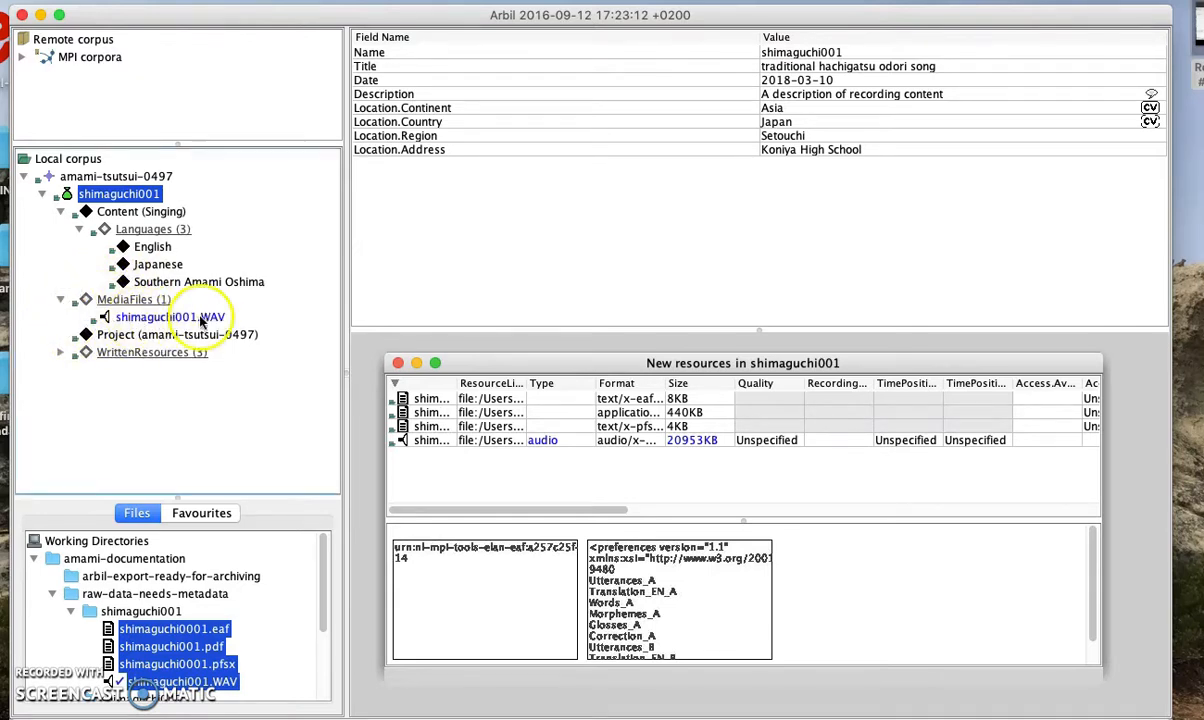
left_click(60, 299)
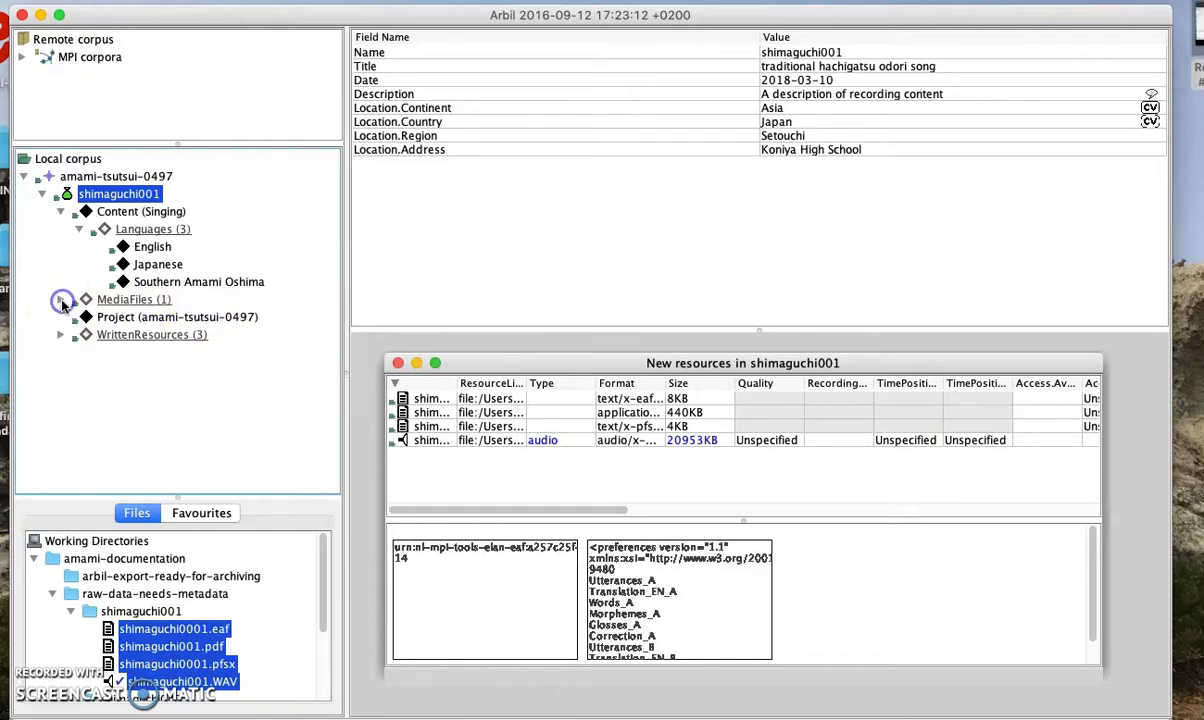
left_click(60, 337)
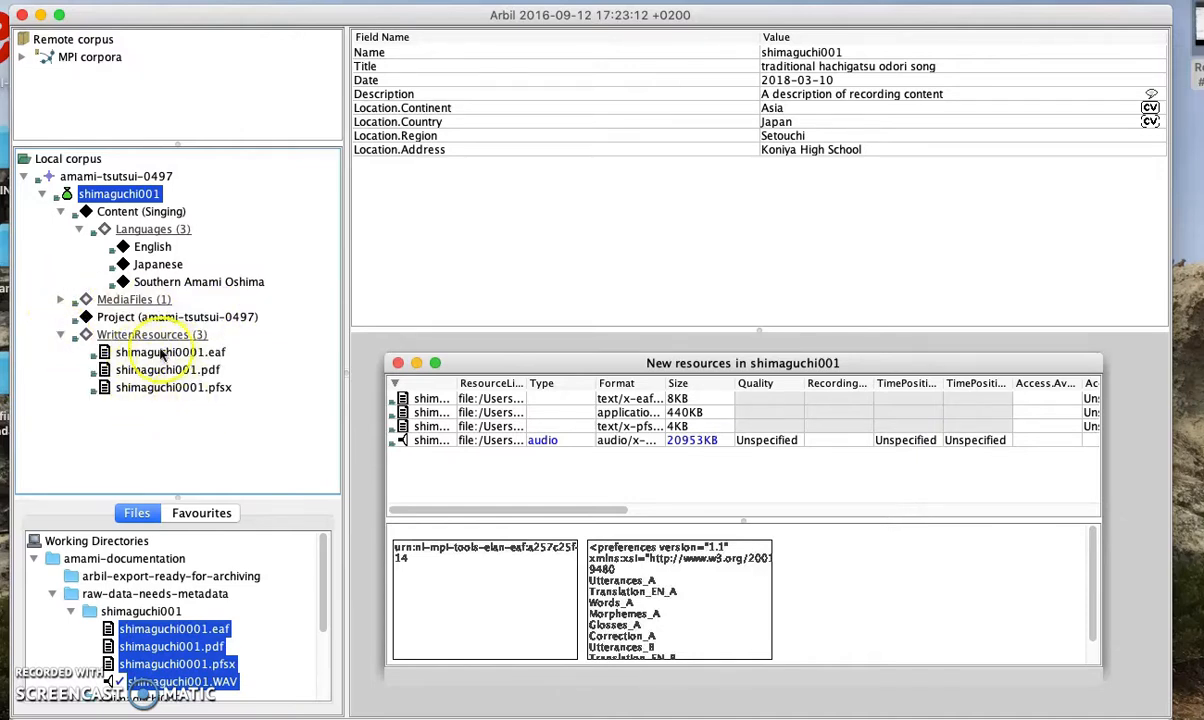
left_click(60, 334)
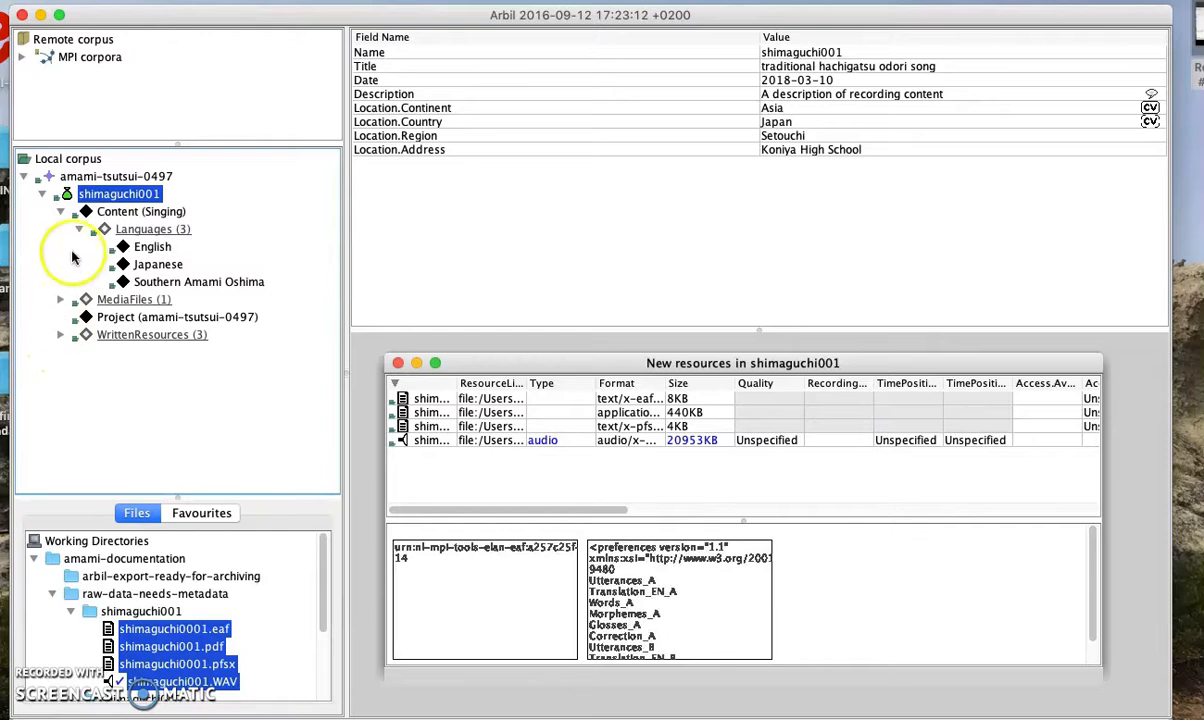
left_click(61, 211)
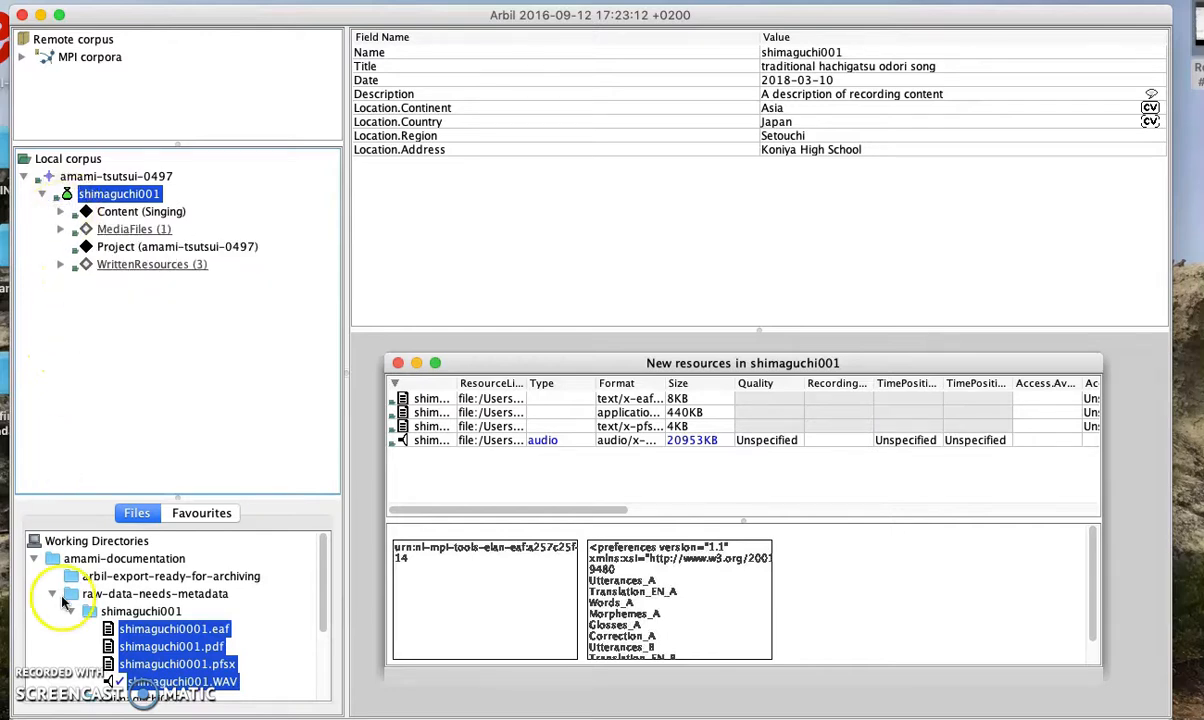
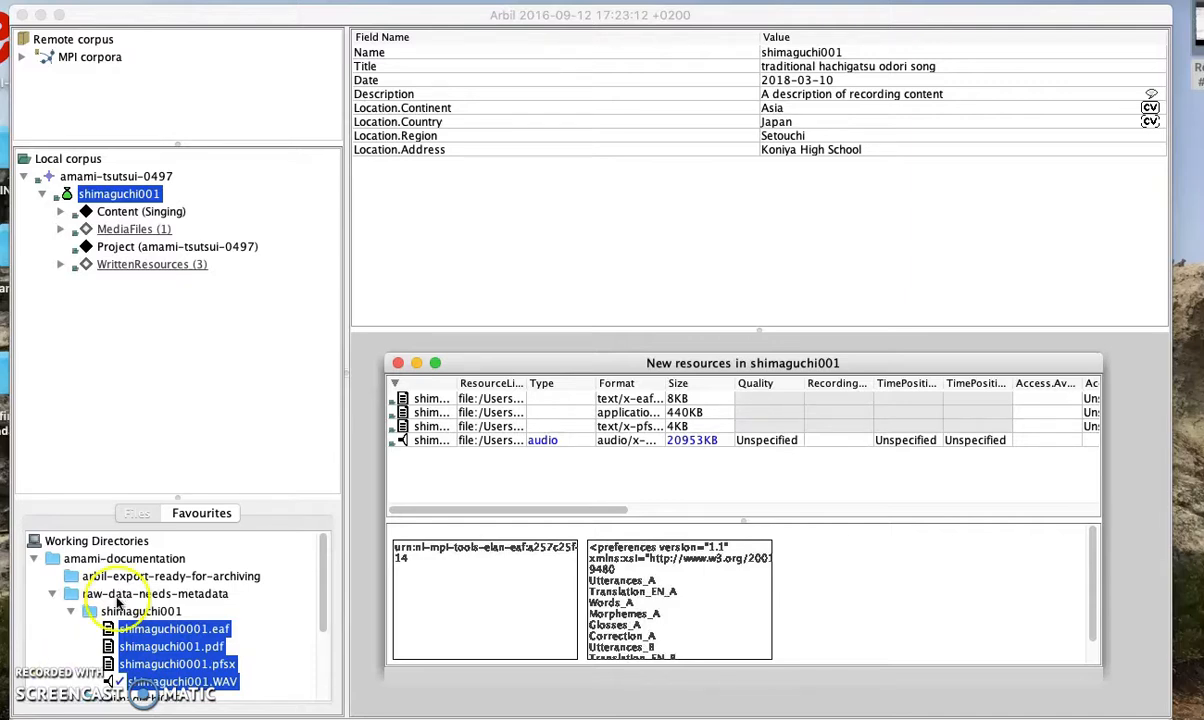
Add a new actor to session shimaguchi001, saving pending changes, and expand the Actors group
right_click(110, 200)
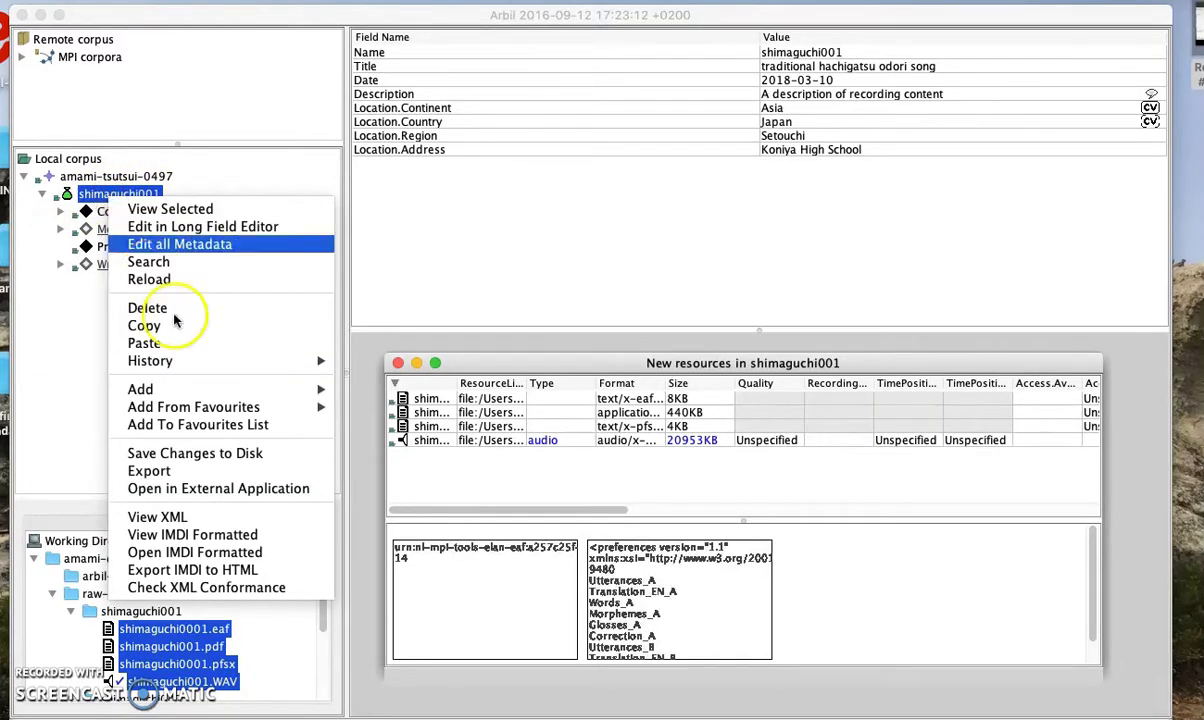
mouse_move(200, 393)
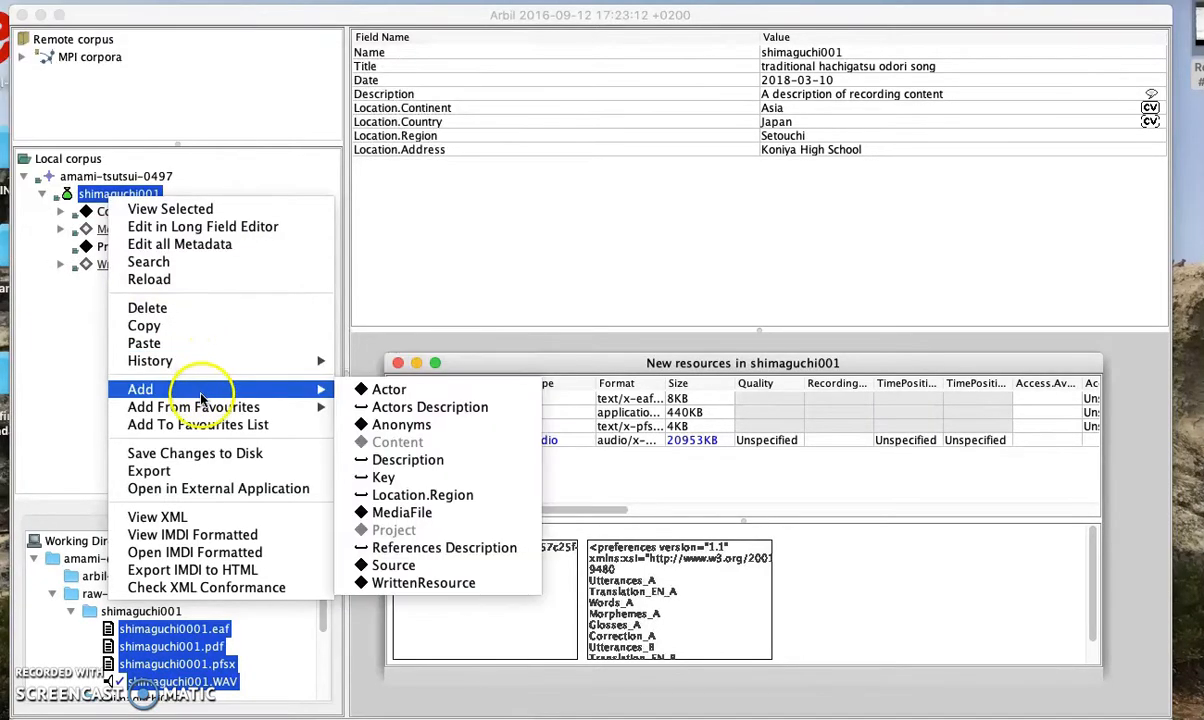
left_click(390, 390)
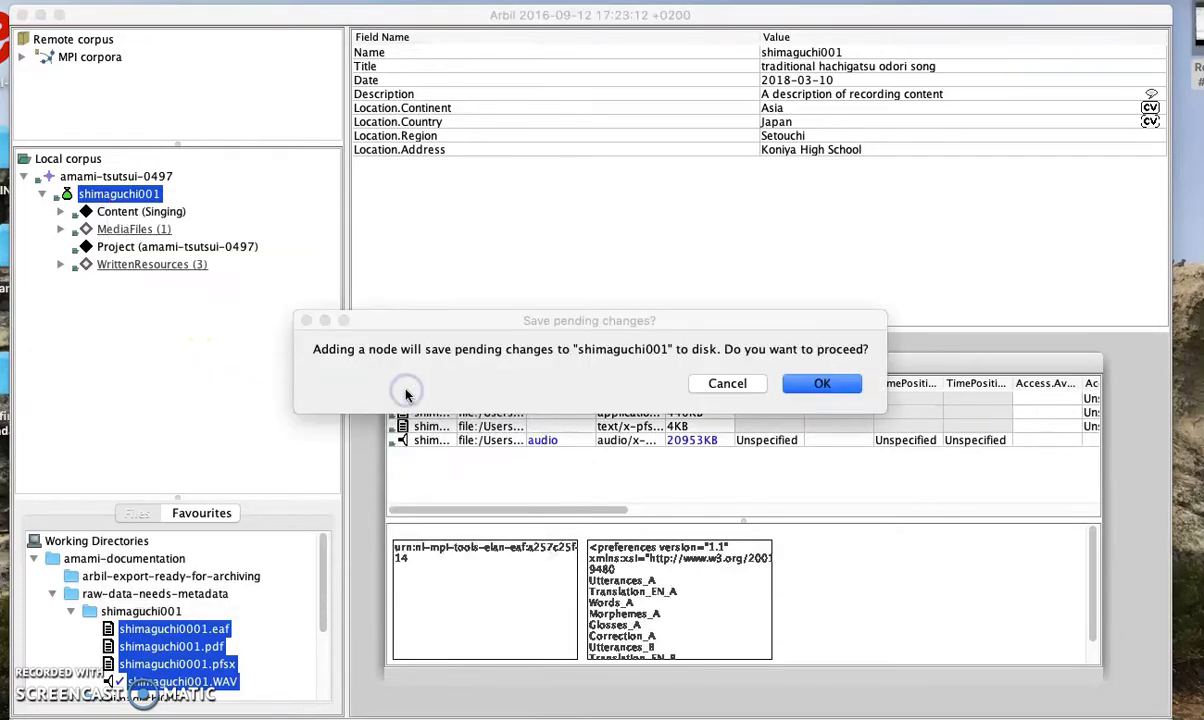
left_click(820, 384)
left_click(121, 211)
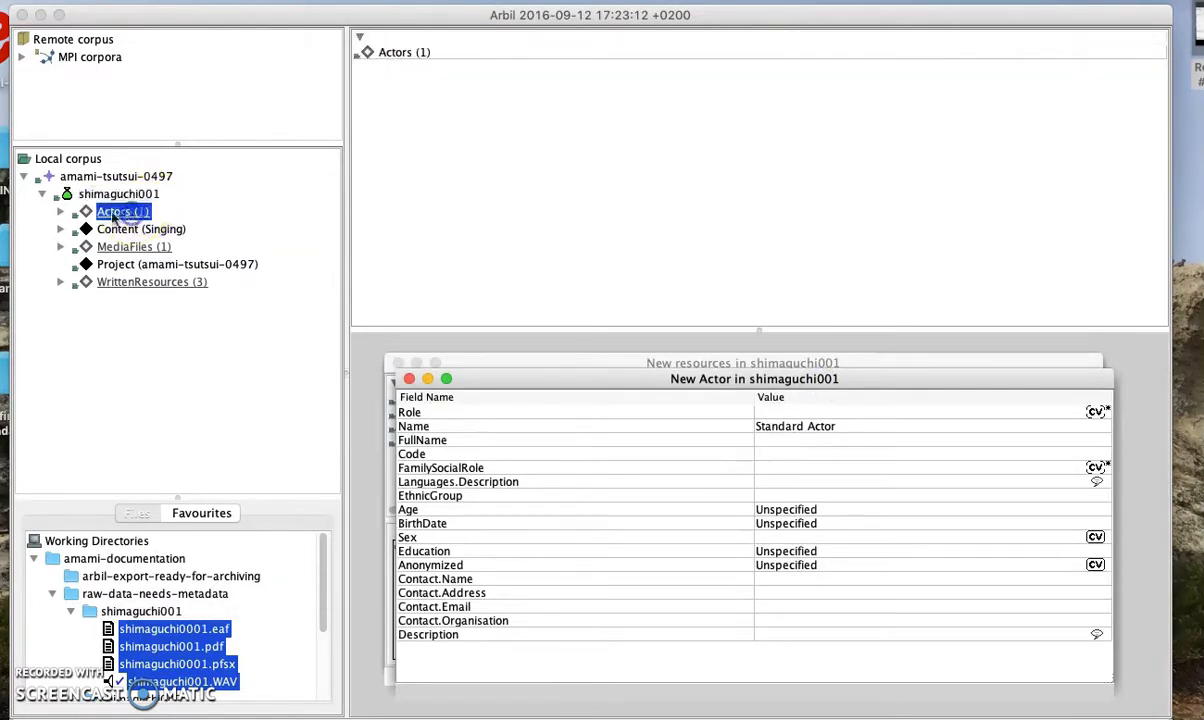
left_click(61, 213)
Set the Standard Actor's Role to Researcher
left_click(155, 229)
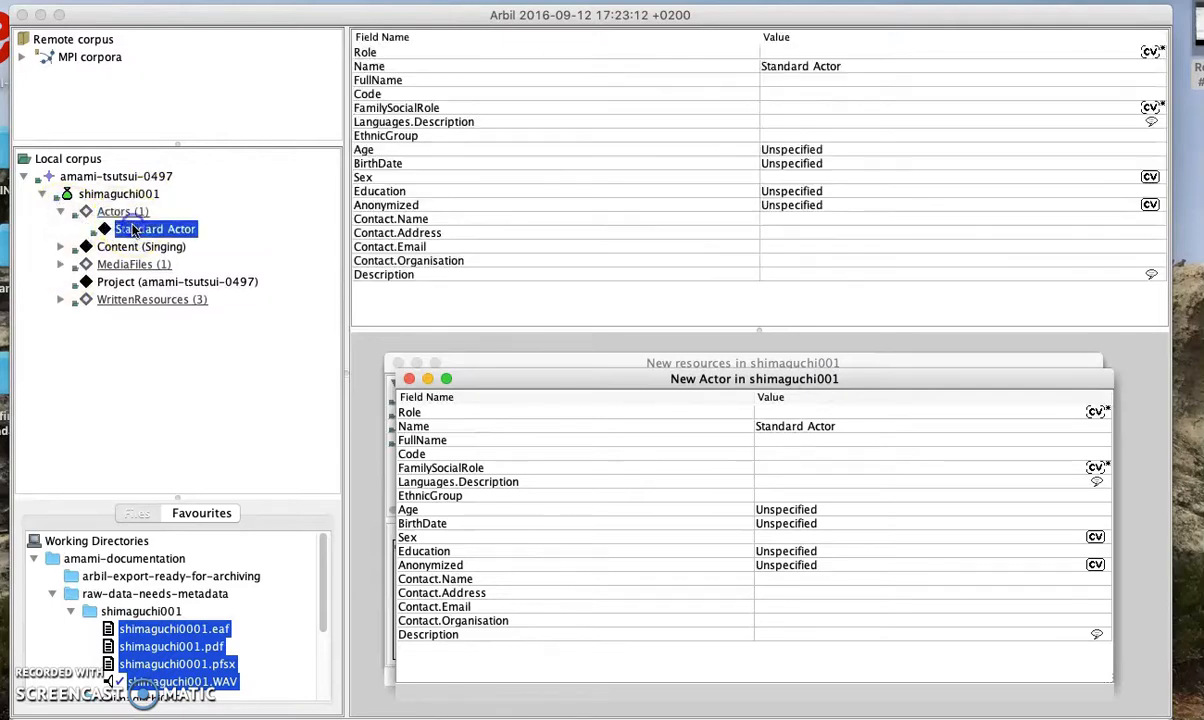
left_click(849, 65)
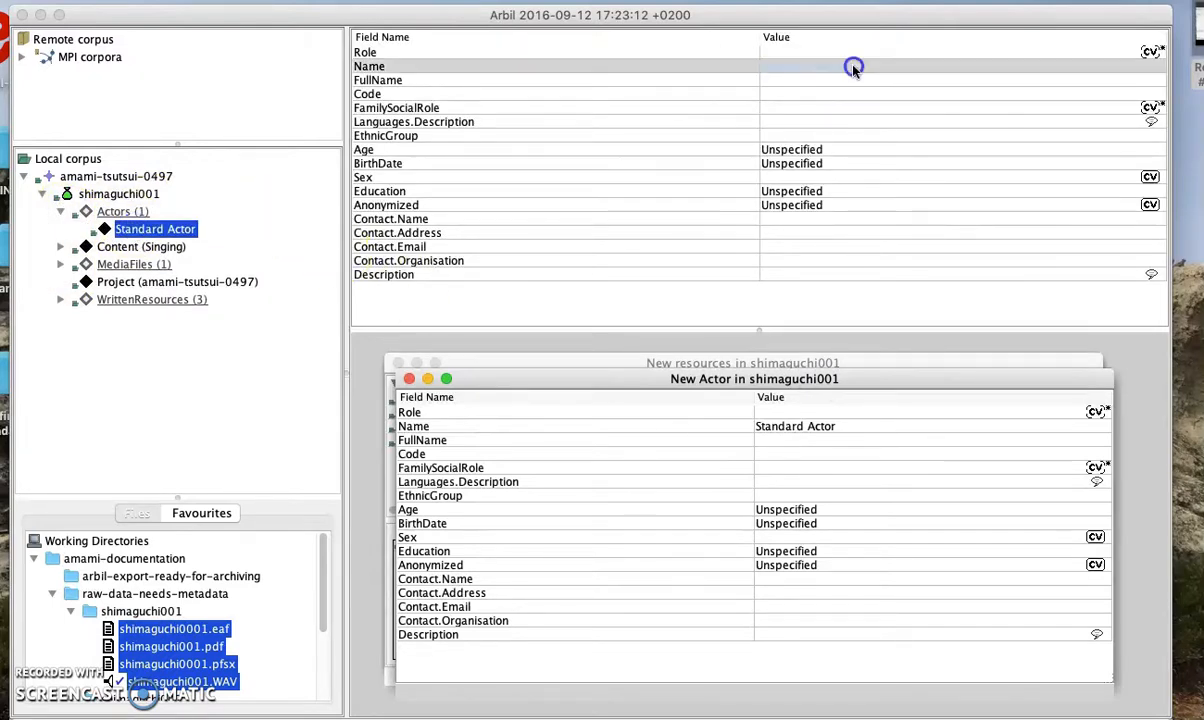
left_click(850, 51)
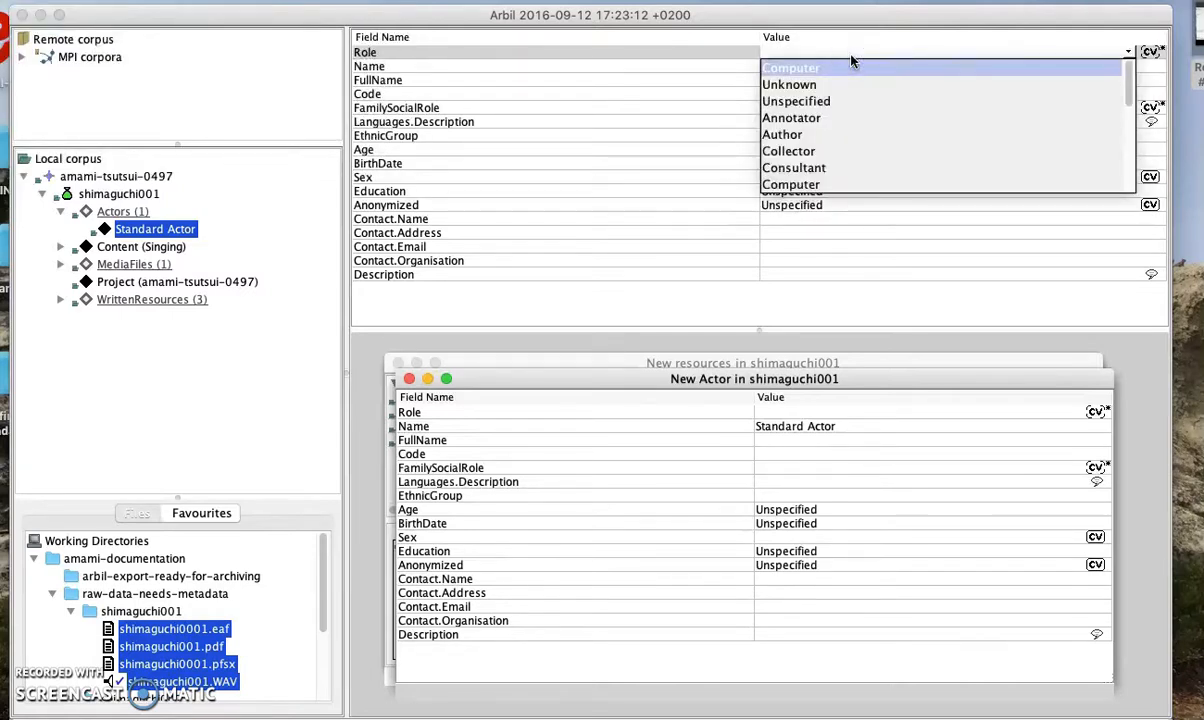
left_click(852, 83)
scroll(835, 125, "down", 5)
scroll(840, 150, "down", 3)
scroll(835, 160, "up", 1)
left_click(825, 184)
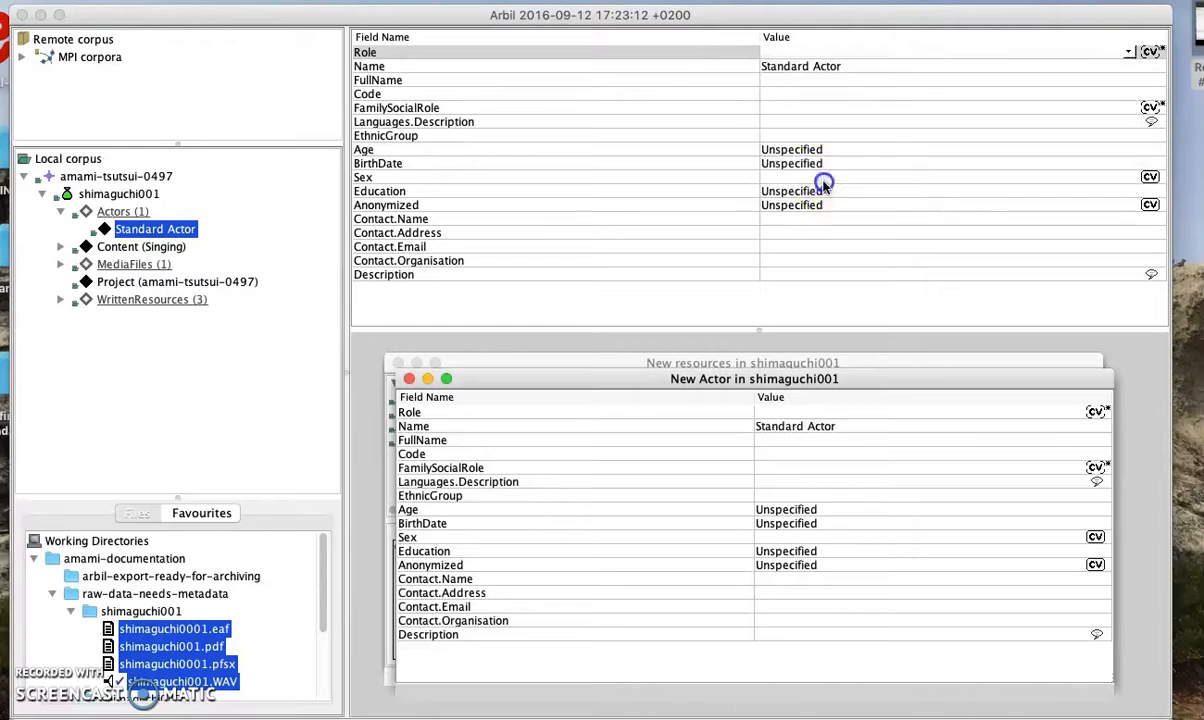
Start editing the actor's placeholder name Standard Actor
left_click(833, 64)
left_click_drag(861, 63, 764, 64)
left_click(850, 65)
Clear the placeholder name Standard Actor from the actor's Name field
left_click_drag(850, 65, 800, 62)
left_click(846, 67)
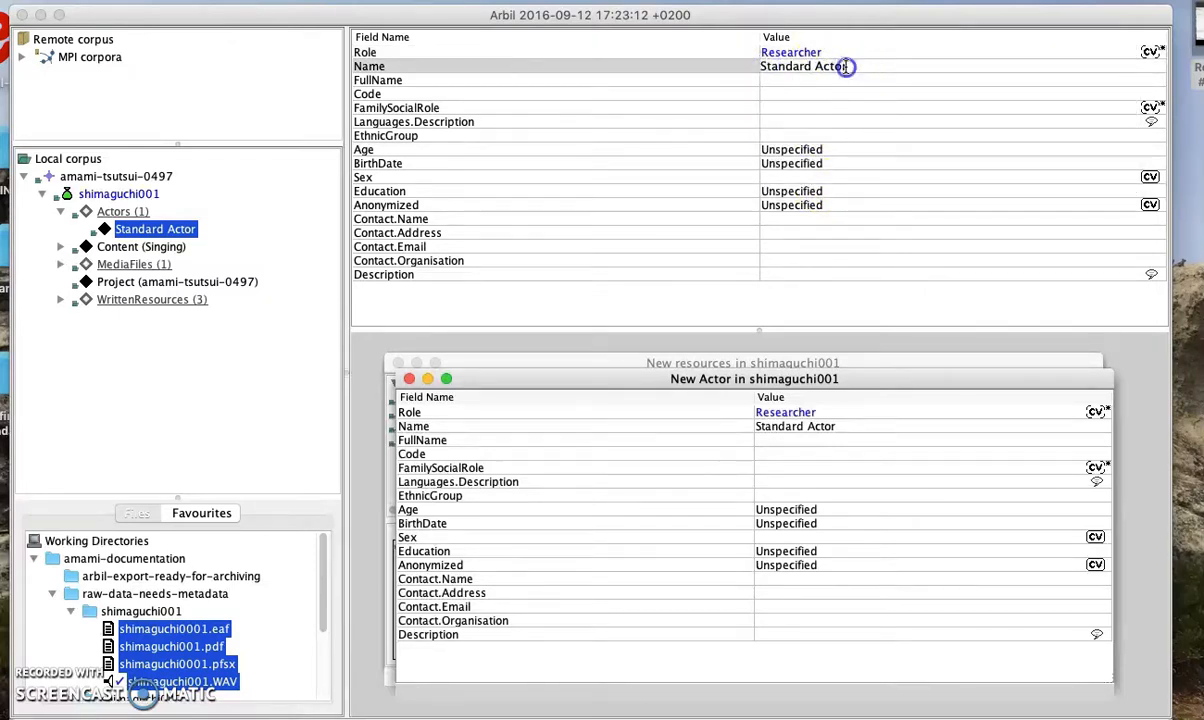
left_click(806, 80)
left_click(818, 63)
left_click(850, 427)
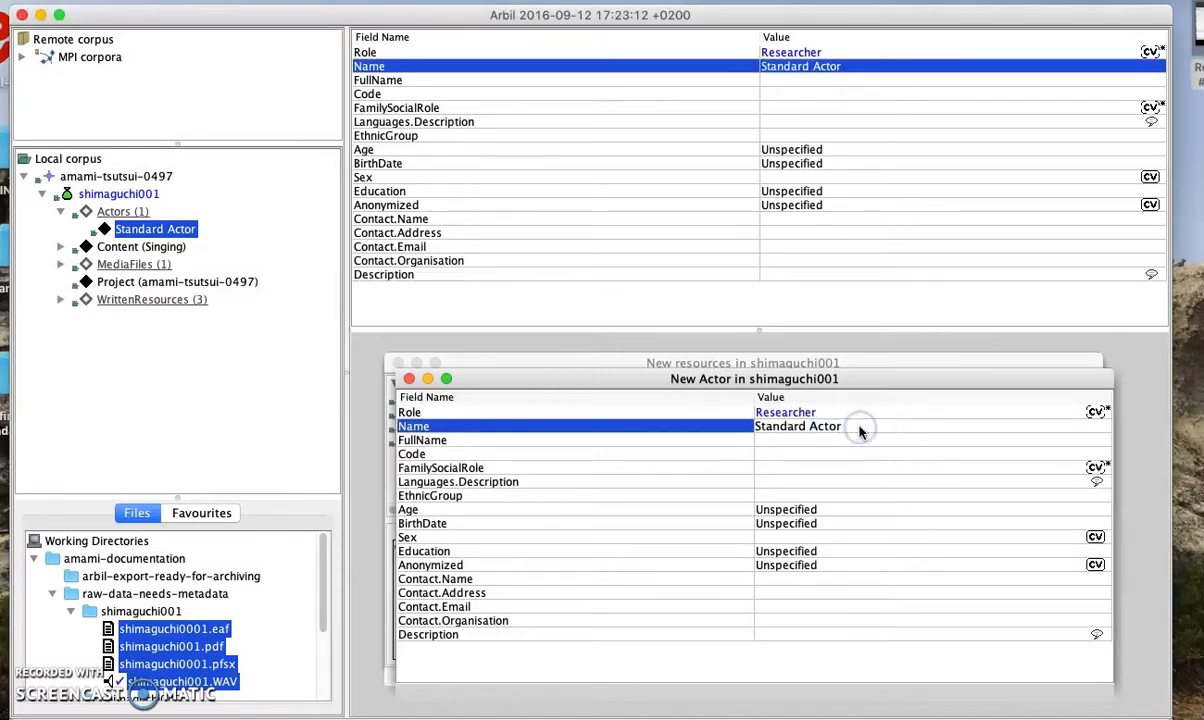
key("BackSpace")
key("BackSpace")
key("BackSpace")
key("BackSpace")
key("BackSpace")
key("BackSpace")
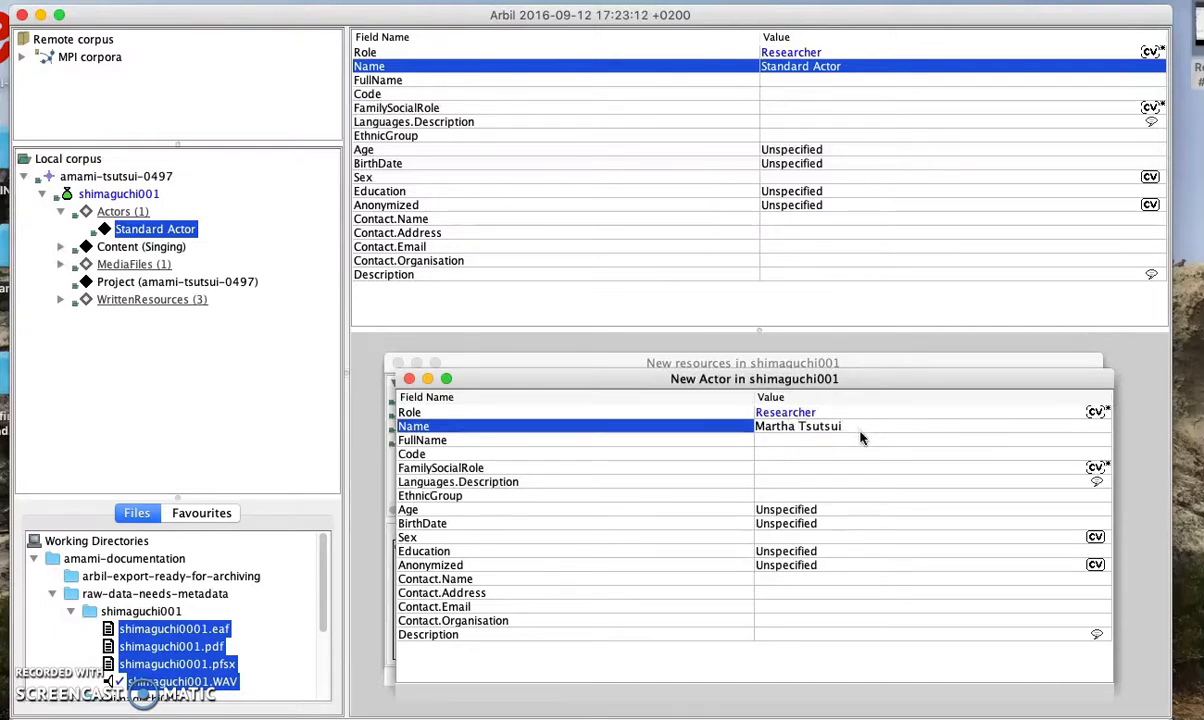
Enter the researcher's full name in the FullName field
left_click(862, 440)
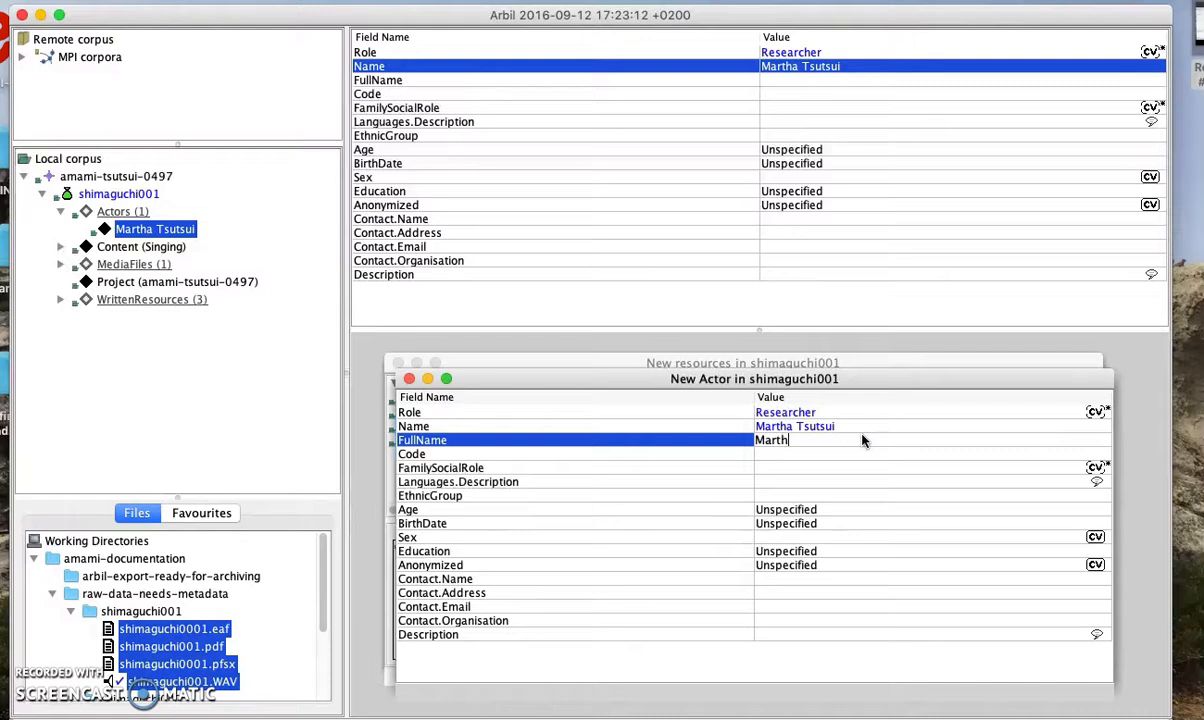
left_click(900, 441)
left_click(877, 455)
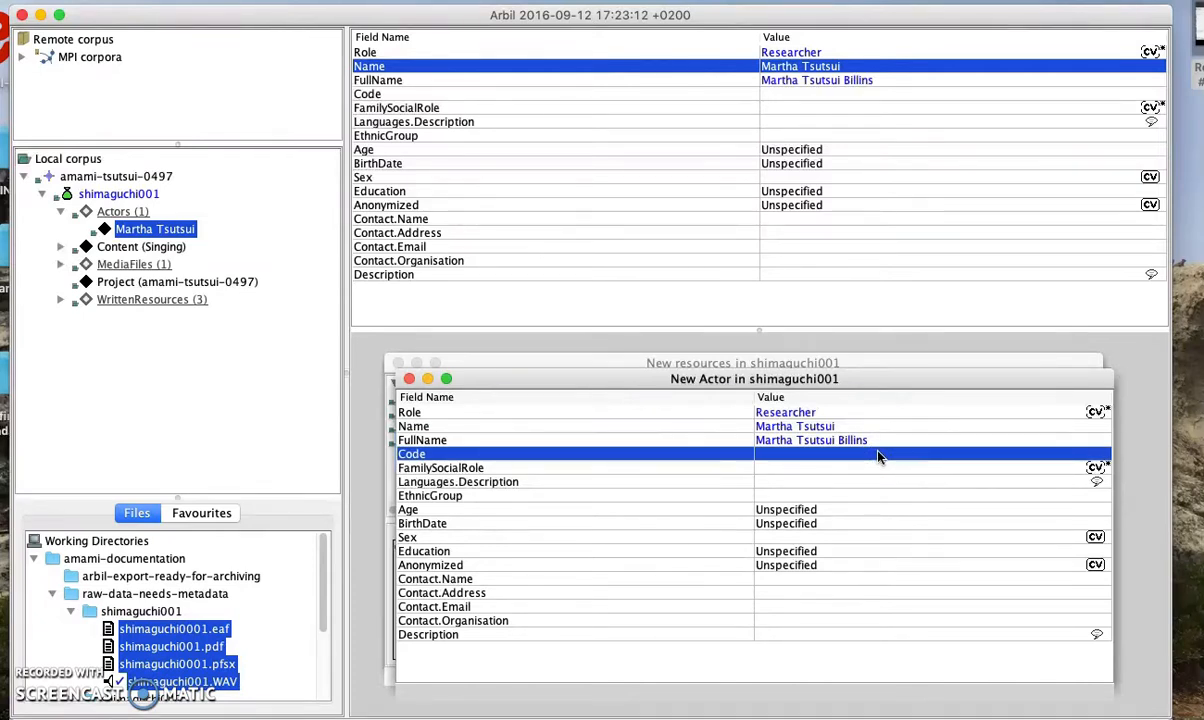
Look through the FamilySocialRole choices and leave it unset
left_click(877, 468)
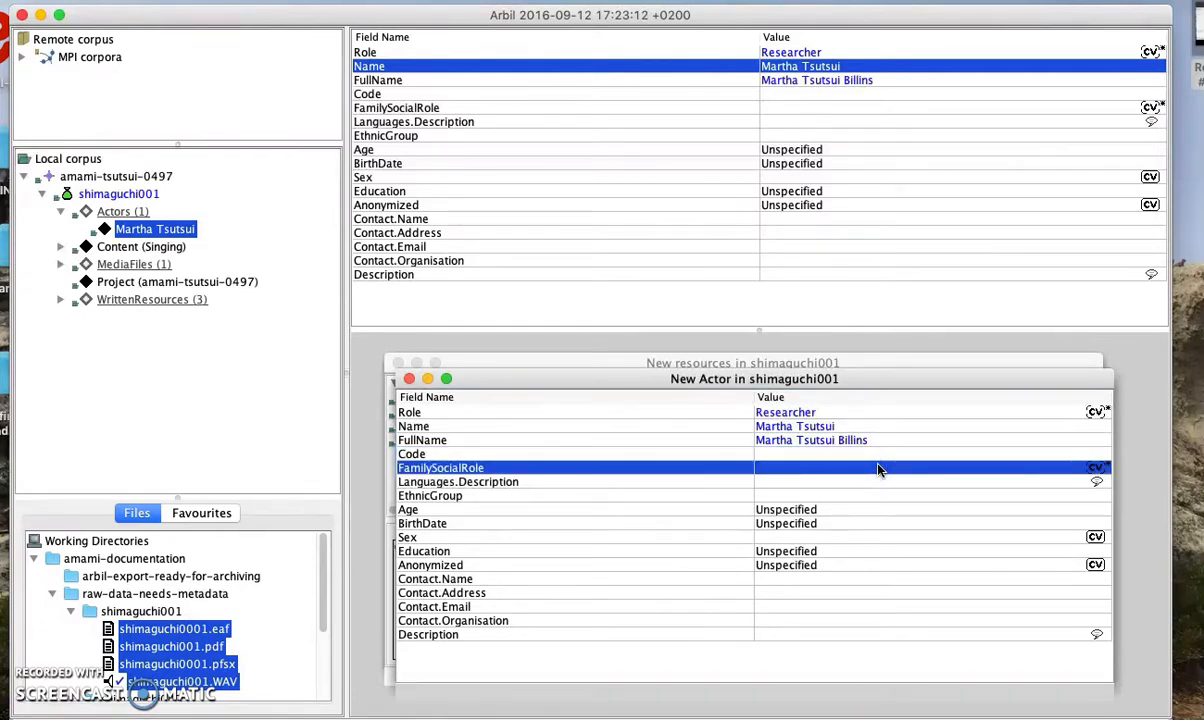
left_click(877, 469)
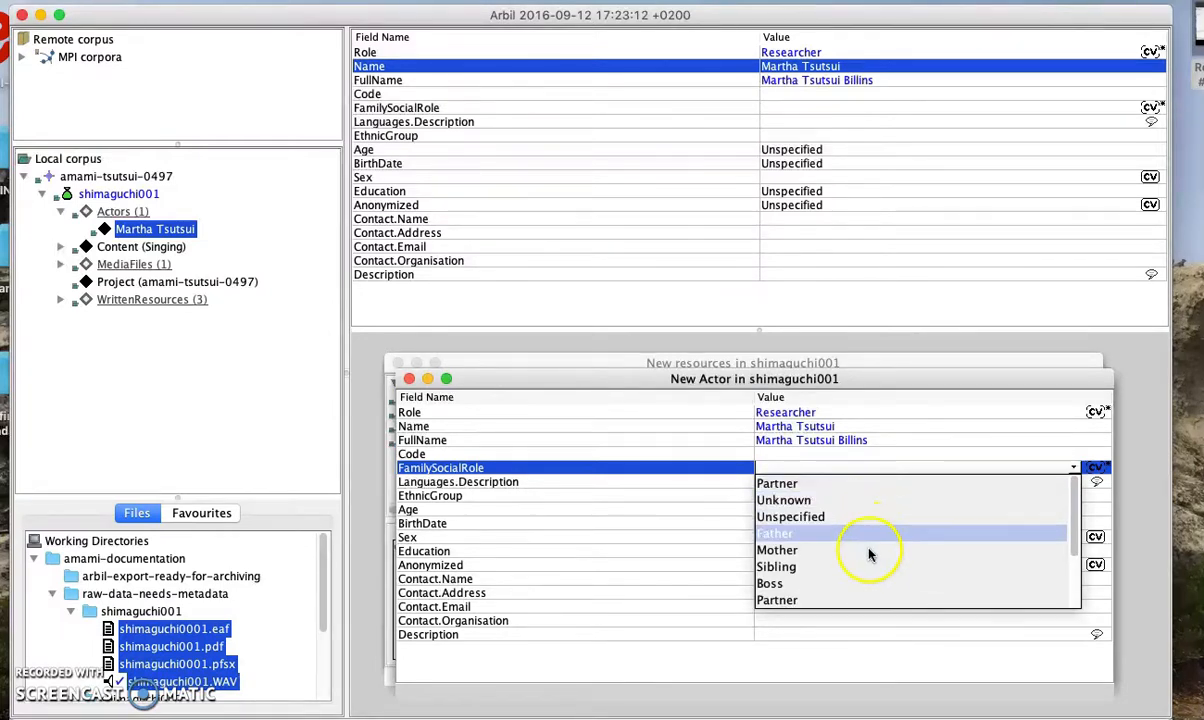
scroll(869, 578, "down", 4)
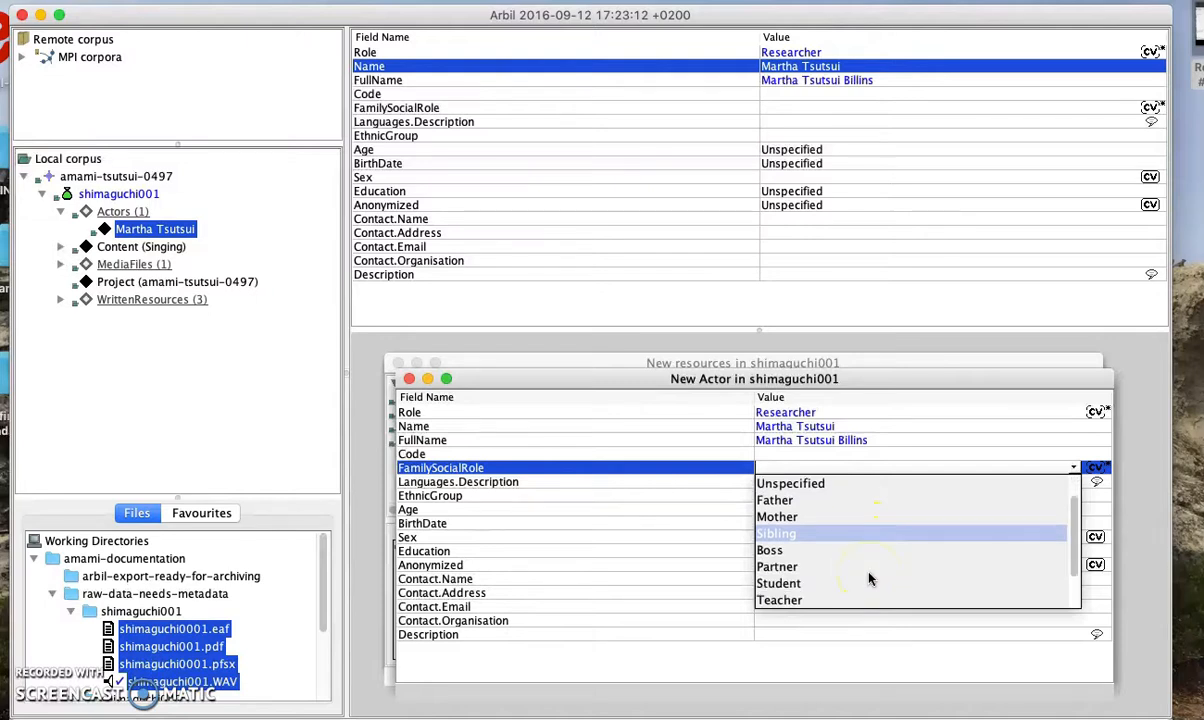
scroll(869, 578, "up", 1)
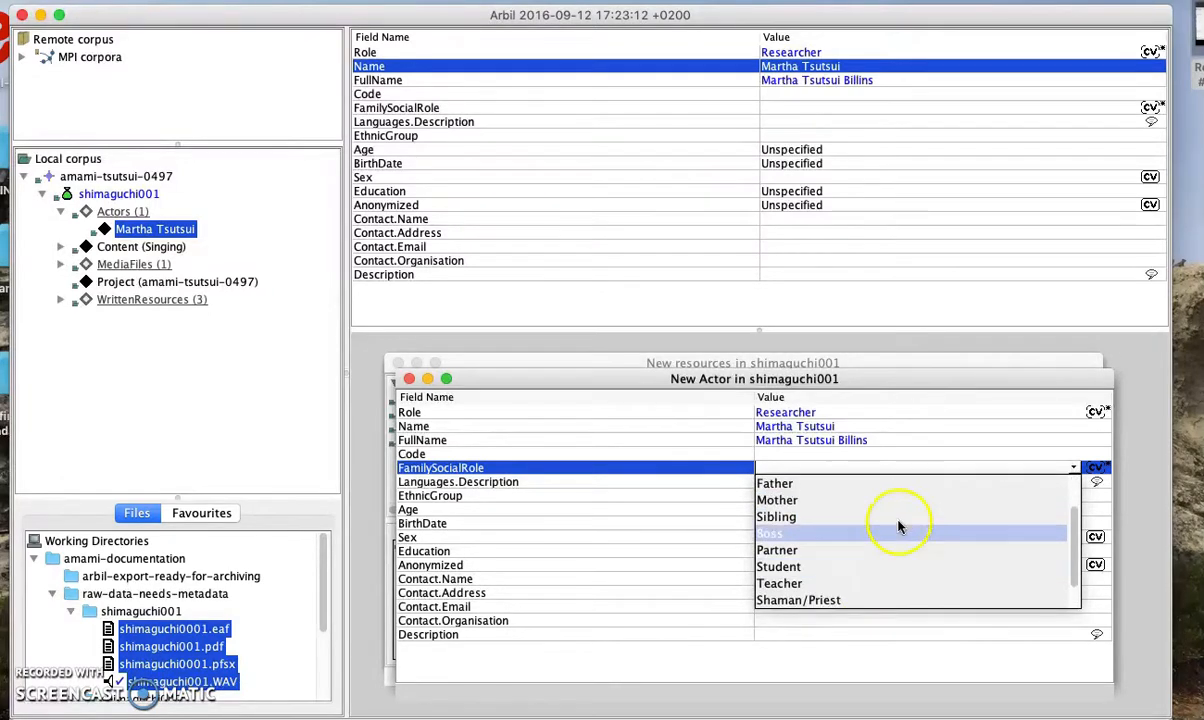
left_click(914, 645)
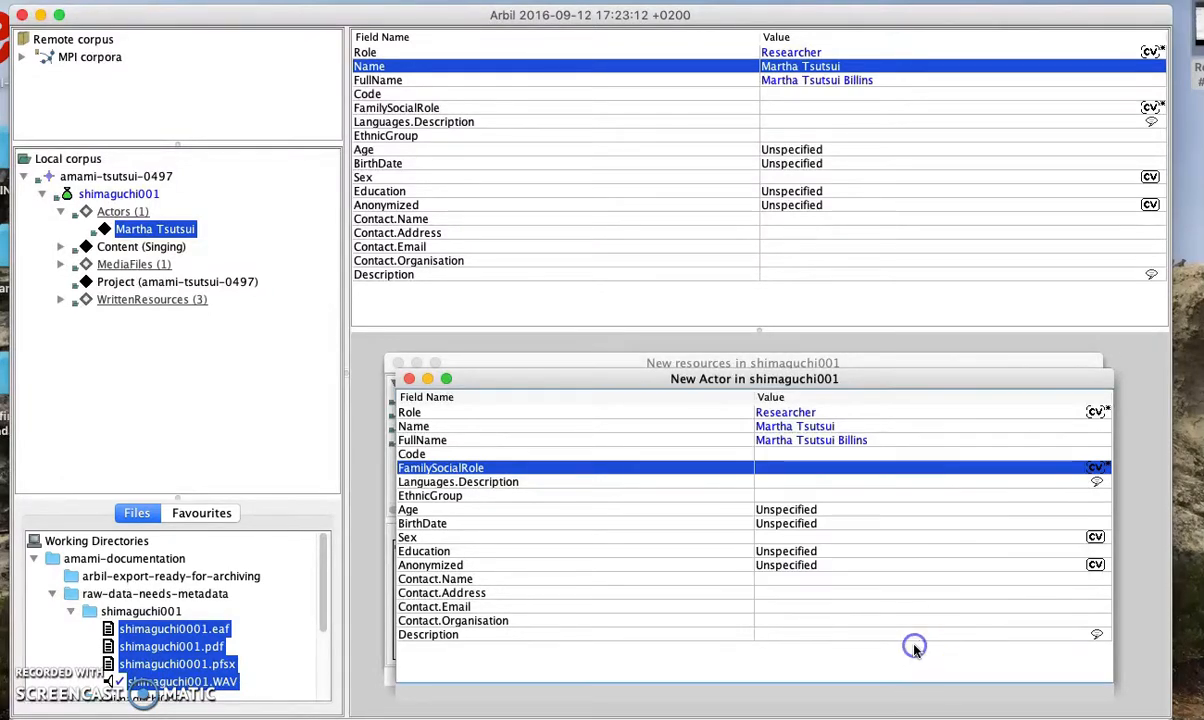
left_click(901, 482)
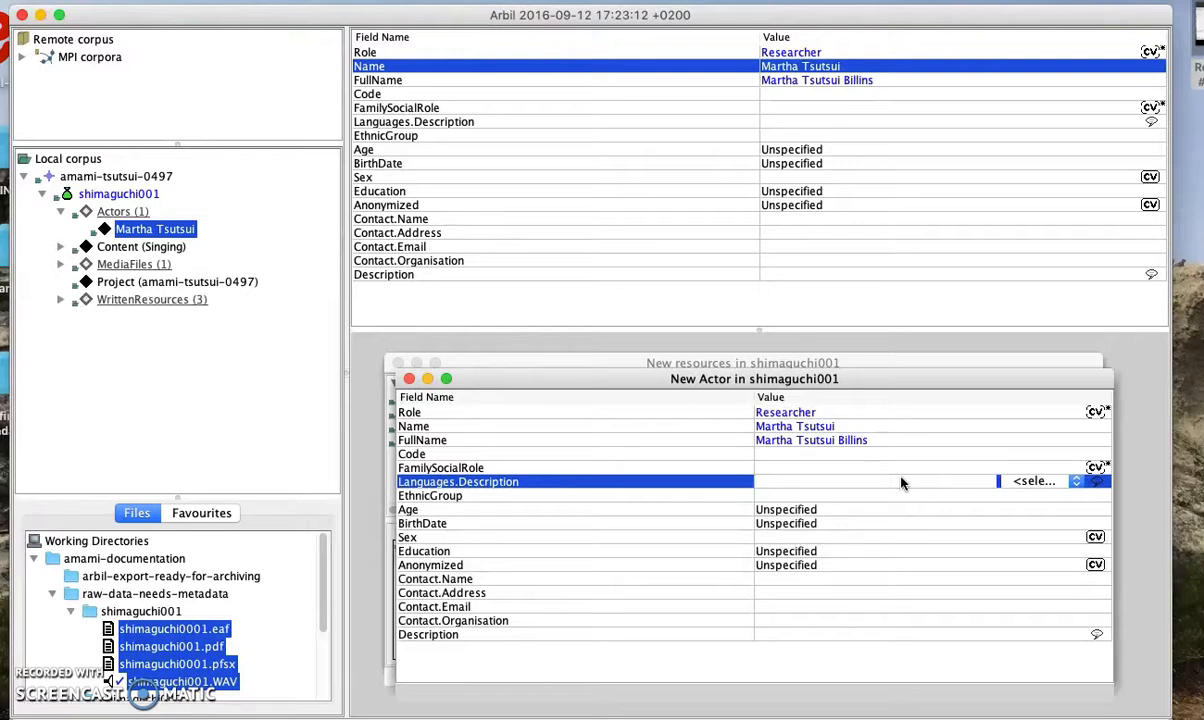
Describe the actor's languages (English L1, also Japanese, Amami, Spanish) and mark the description English
type("Martha speaks Englihs")
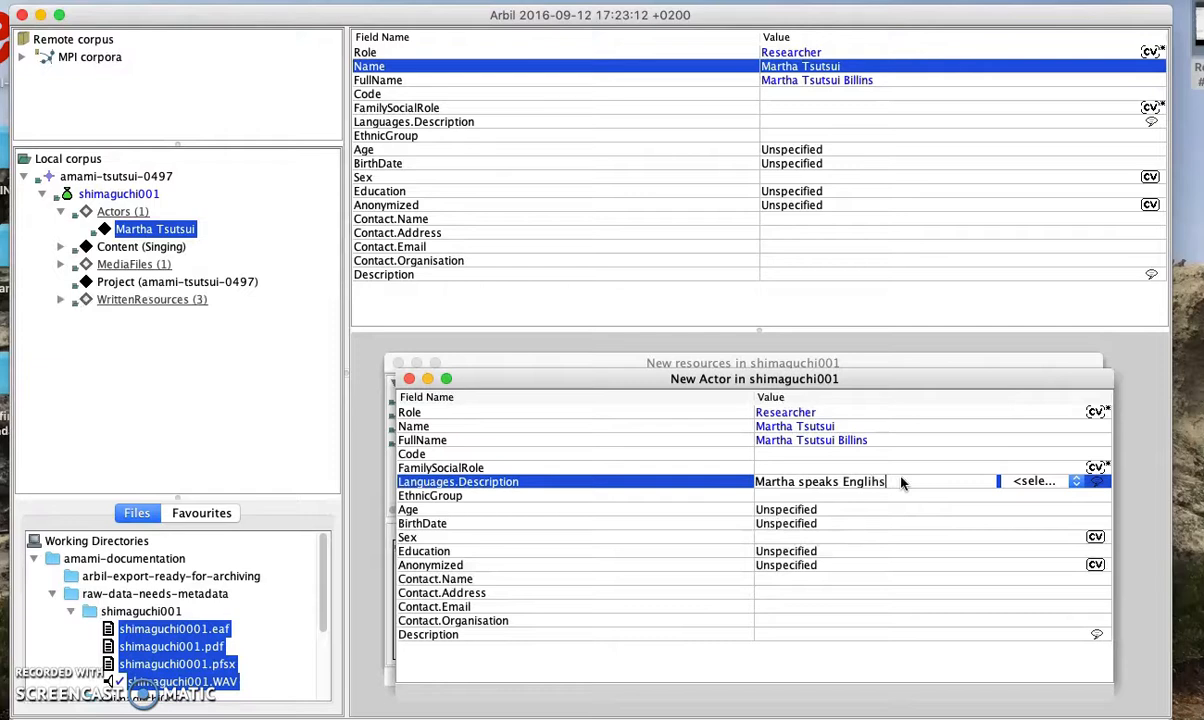
key("BackSpace")
key("BackSpace")
type("sh as an ")
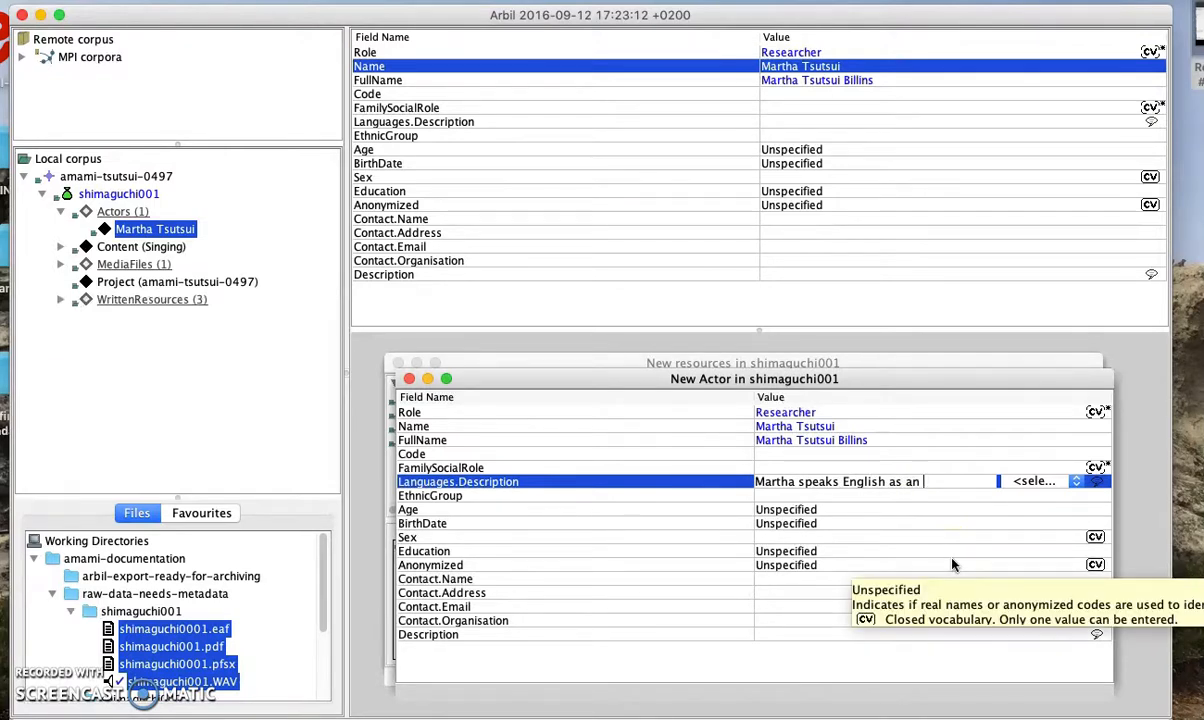
type("L1. She also speaks ")
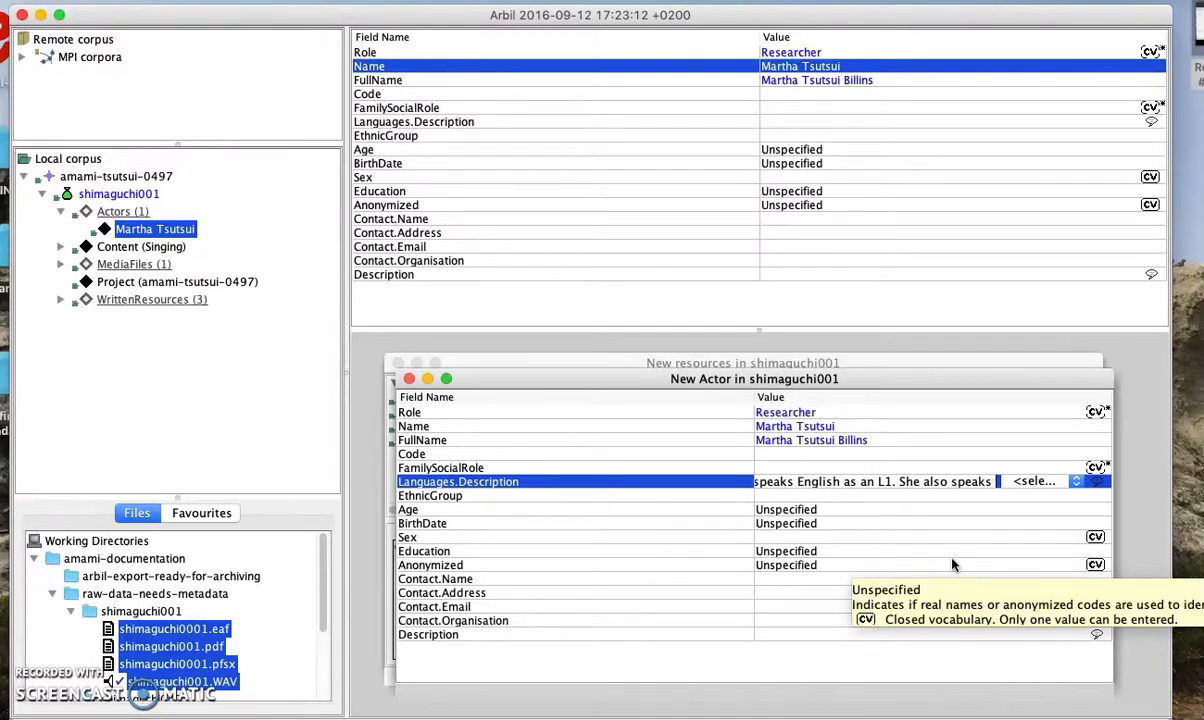
type("Japanese a")
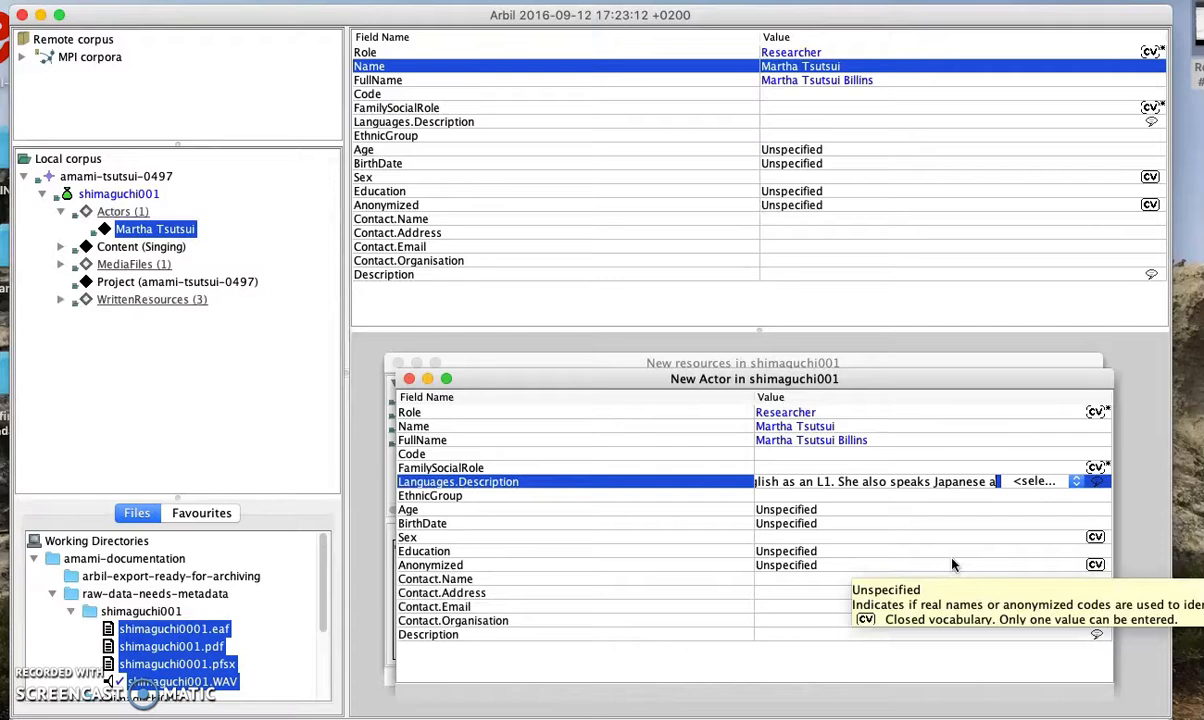
type("nd Amami and ")
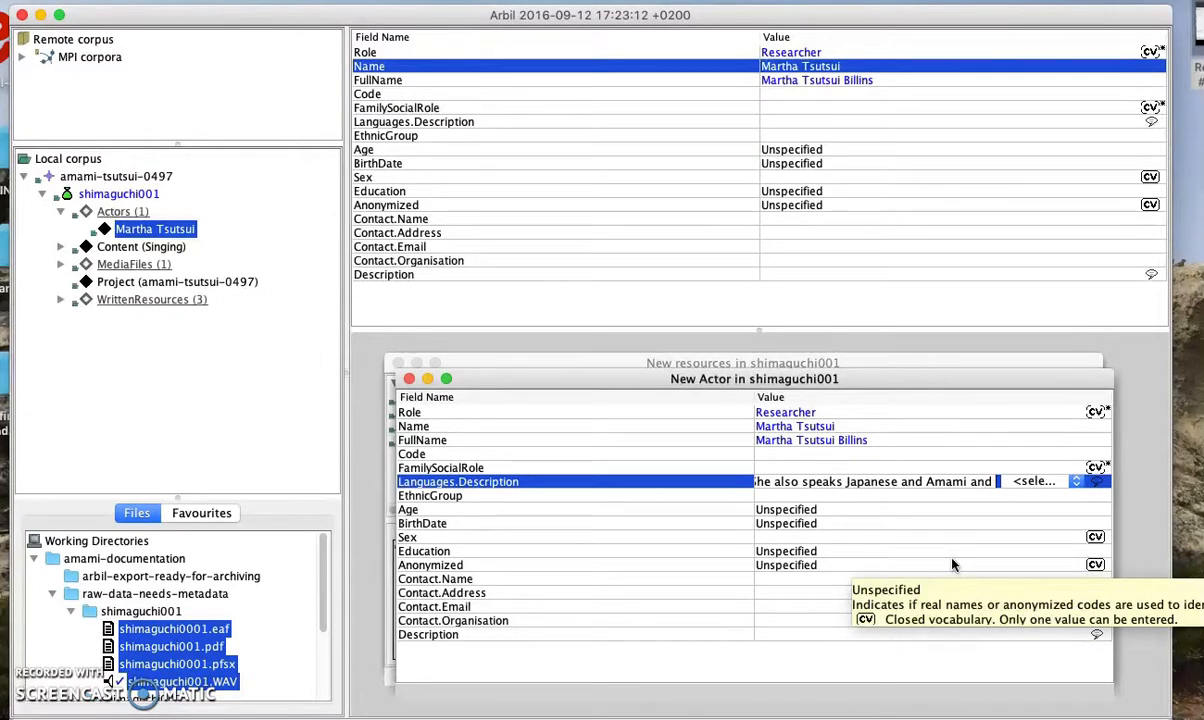
type("Spanish")
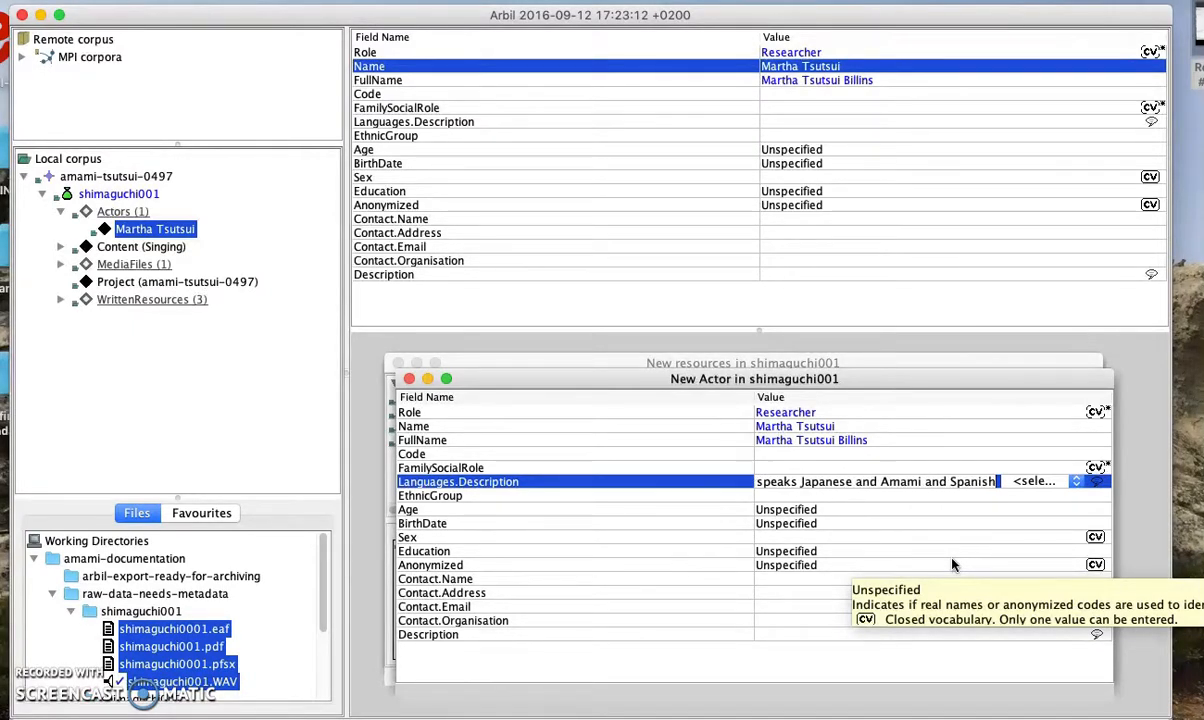
type("...")
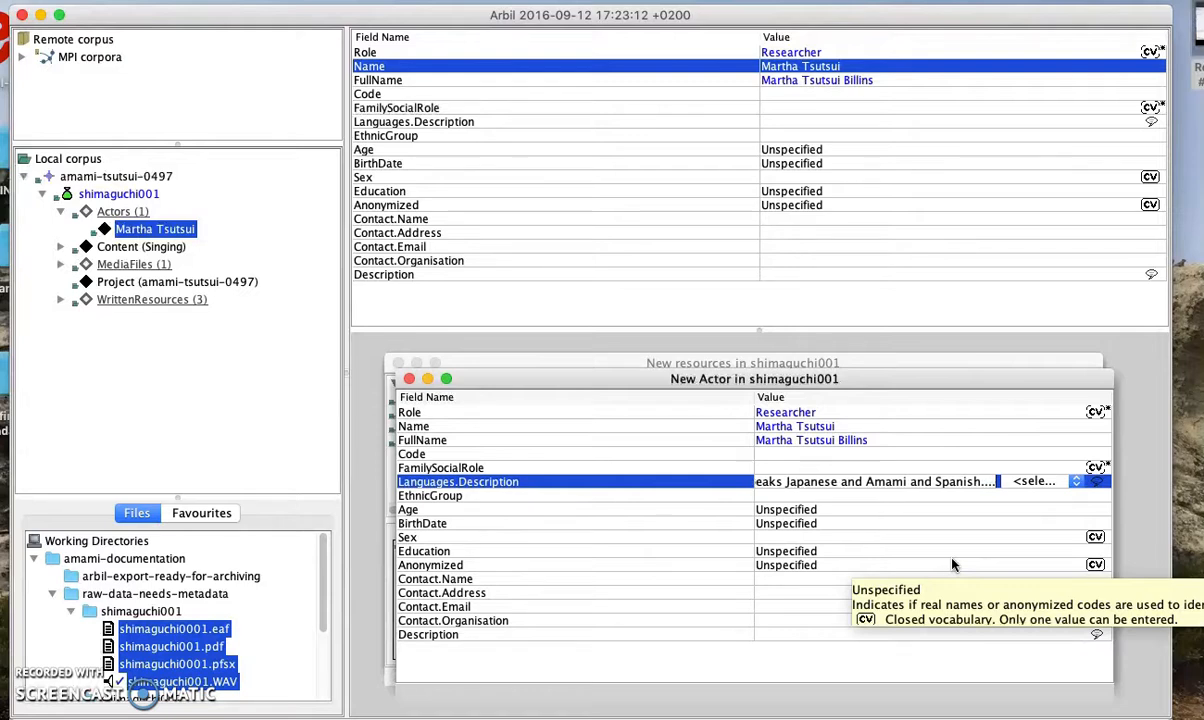
left_click(943, 498)
double_click(866, 481)
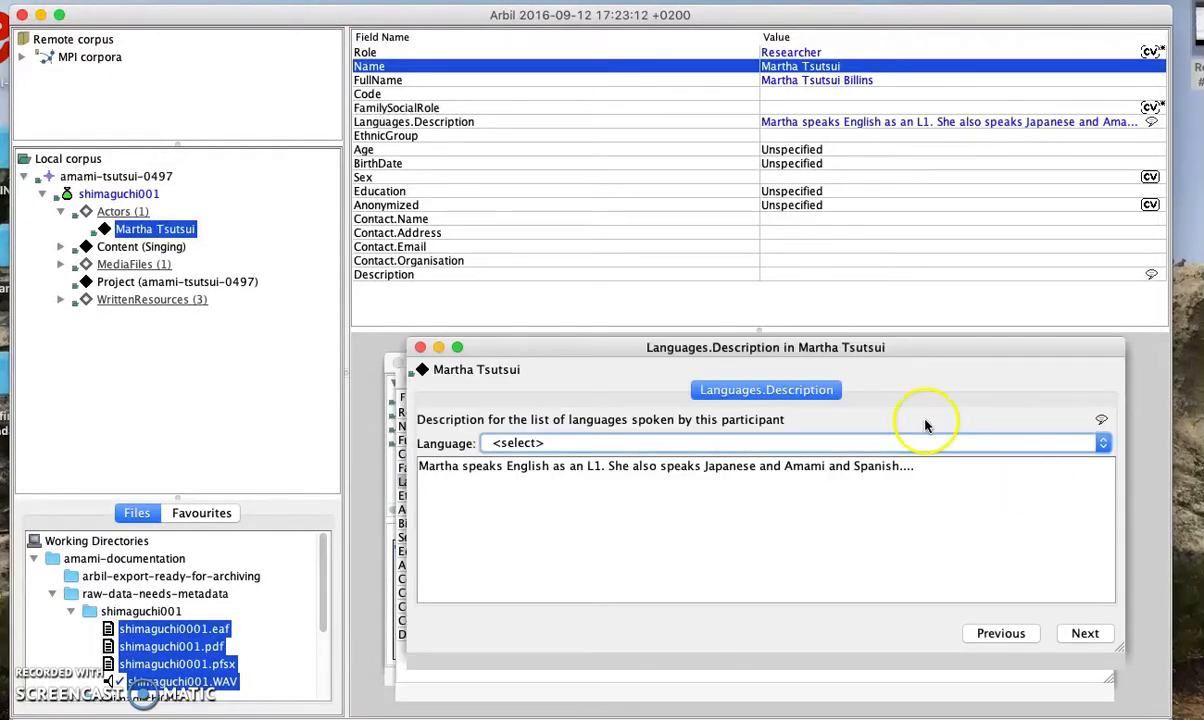
left_click(514, 444)
key("e")
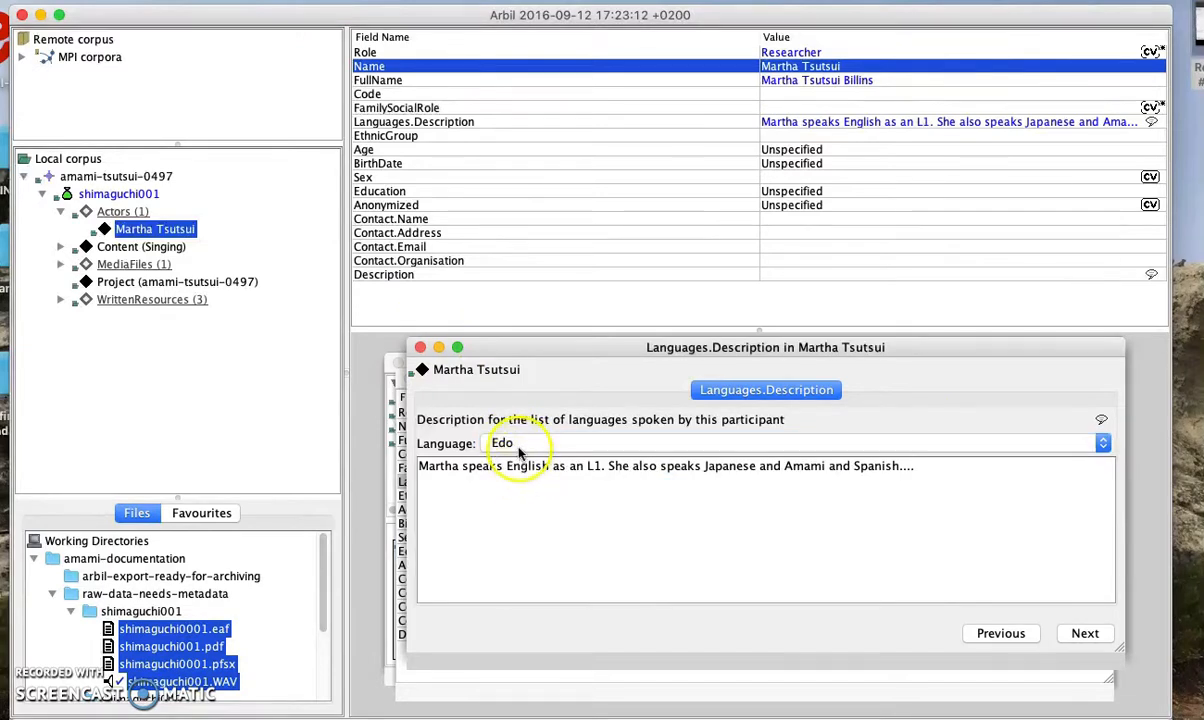
left_click(520, 445)
left_click(524, 510)
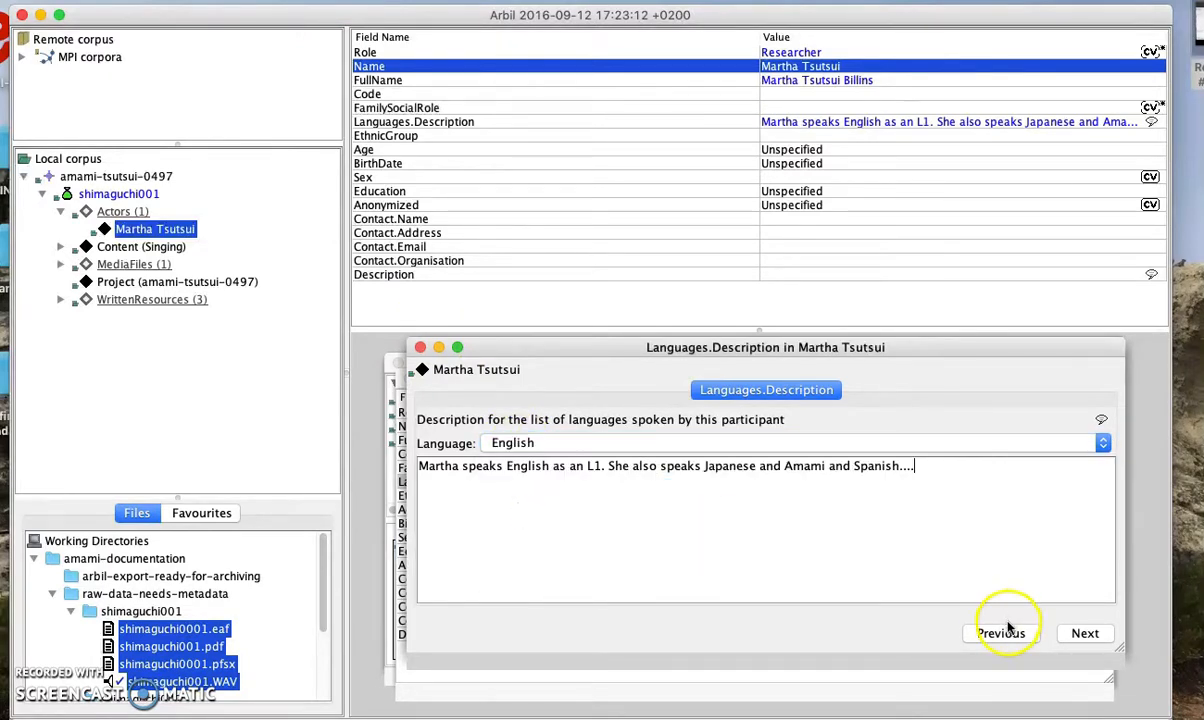
left_click(420, 347)
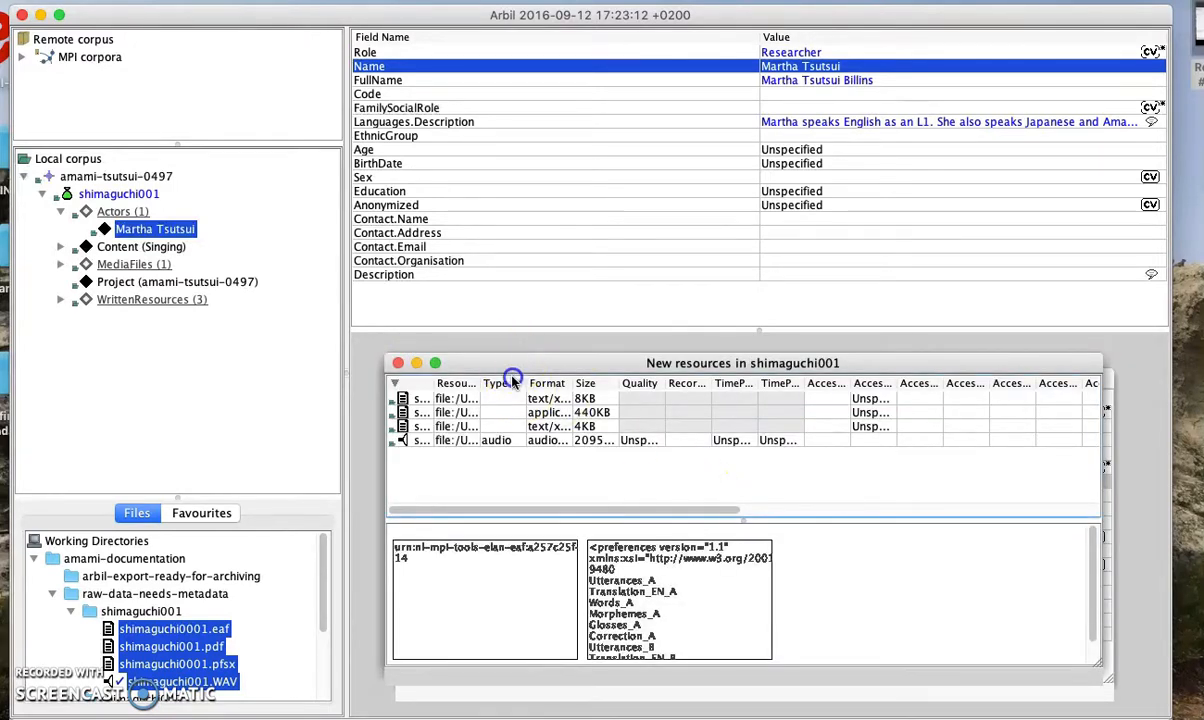
left_click_drag(490, 362, 486, 393)
Replace the Unspecified age with 28
left_click(394, 395)
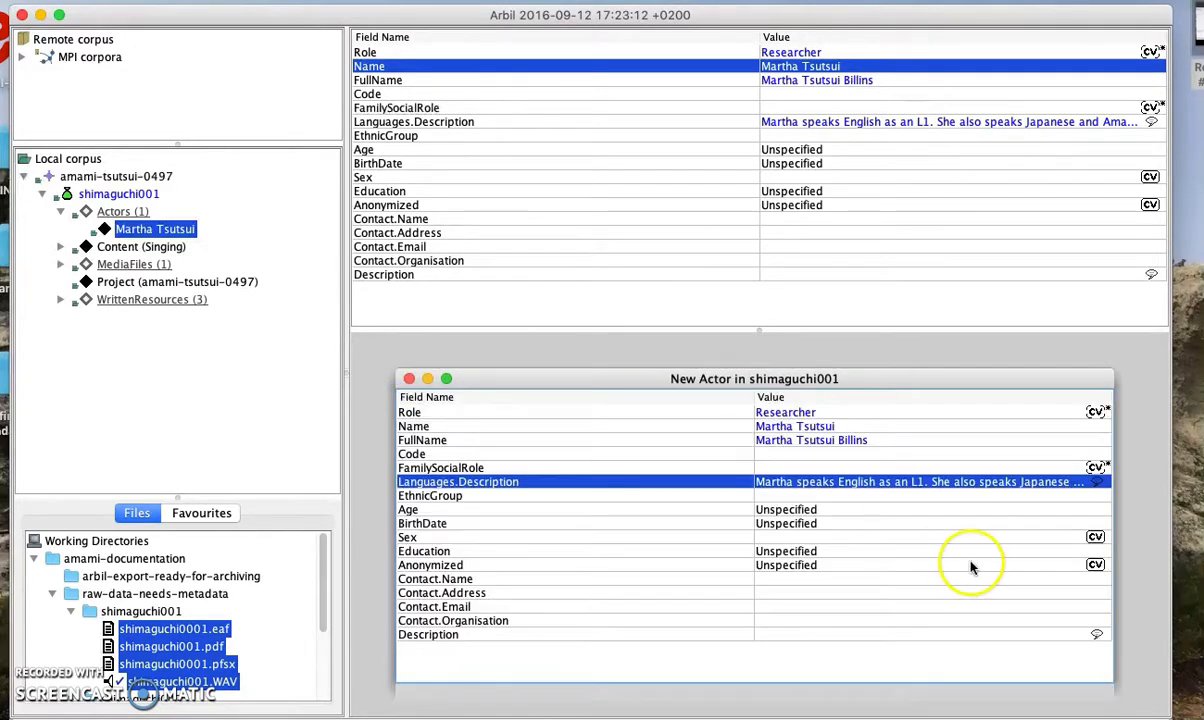
left_click(851, 496)
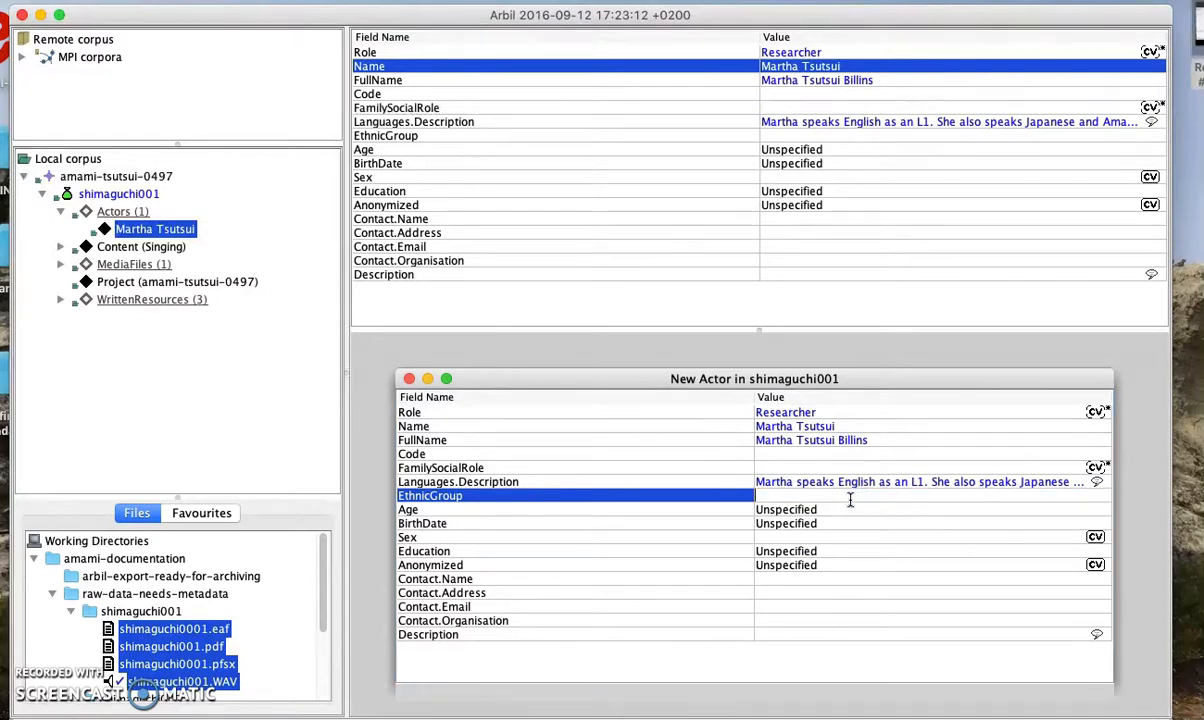
double_click(850, 510)
left_click_drag(838, 510, 752, 510)
key("BackSpace")
type("28")
left_click(747, 524)
double_click(841, 524)
left_click_drag(841, 524, 742, 524)
key("BackSpace")
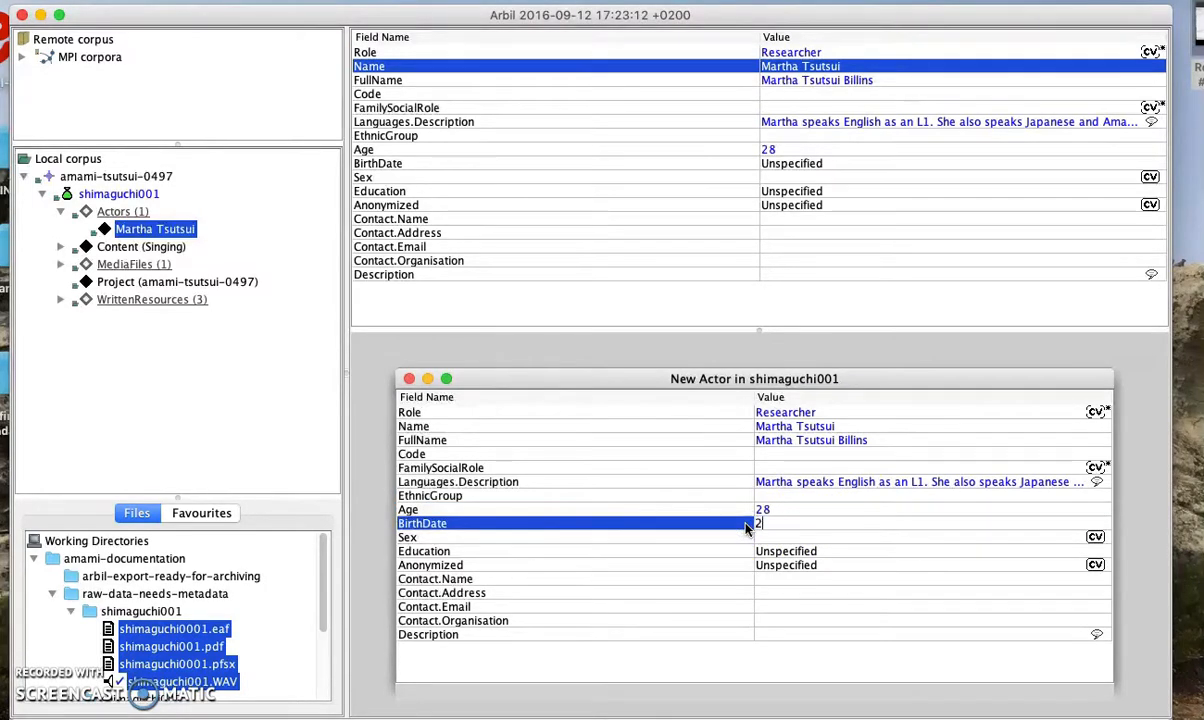
left_click(746, 539)
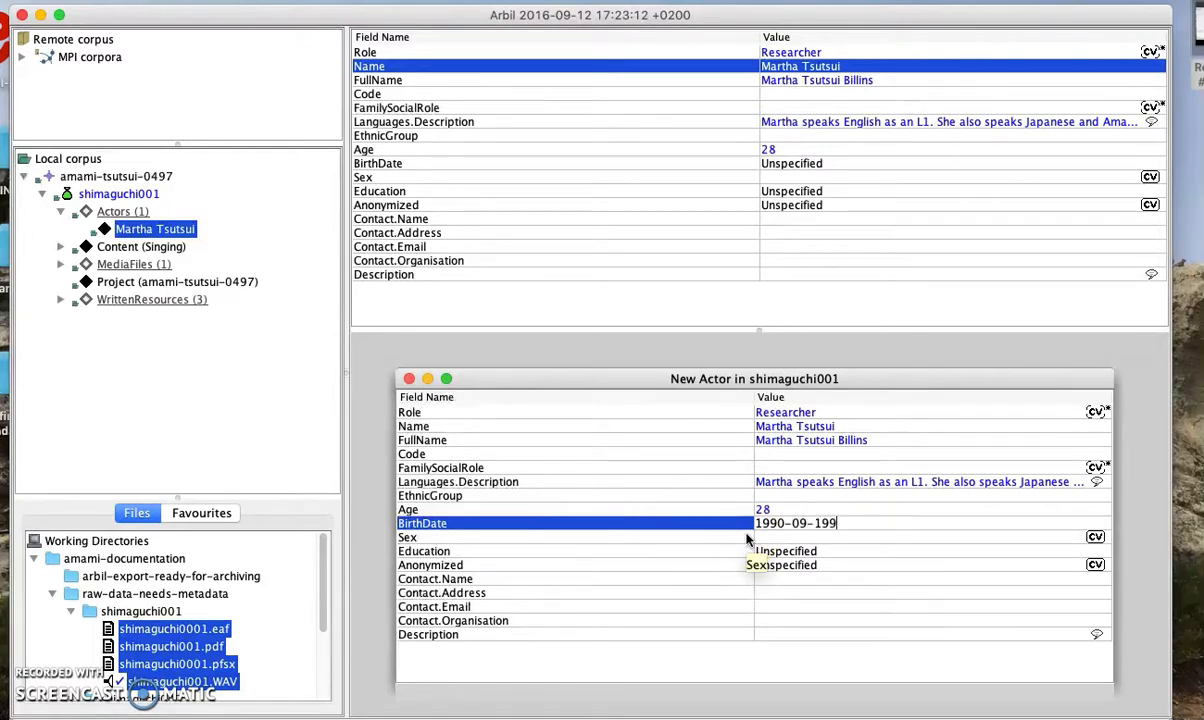
left_click(746, 539)
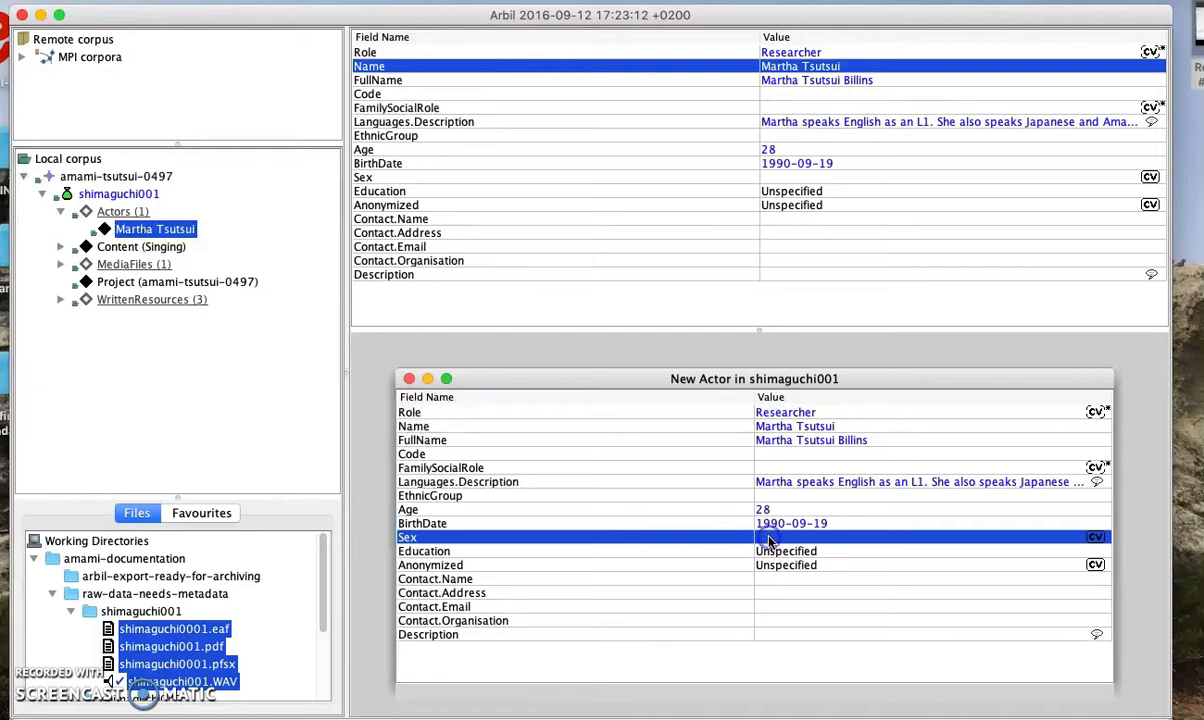
Set Sex to Female and Education to University
left_click(748, 538)
left_click(776, 620)
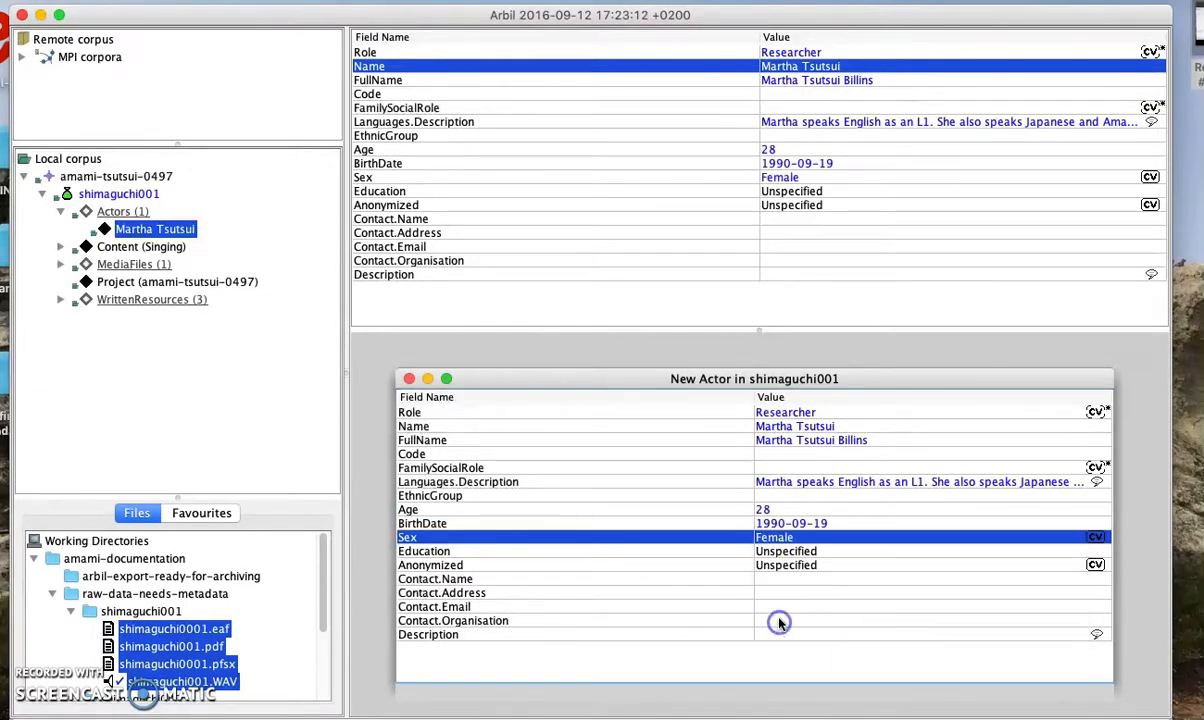
left_click(795, 551)
left_click(766, 550)
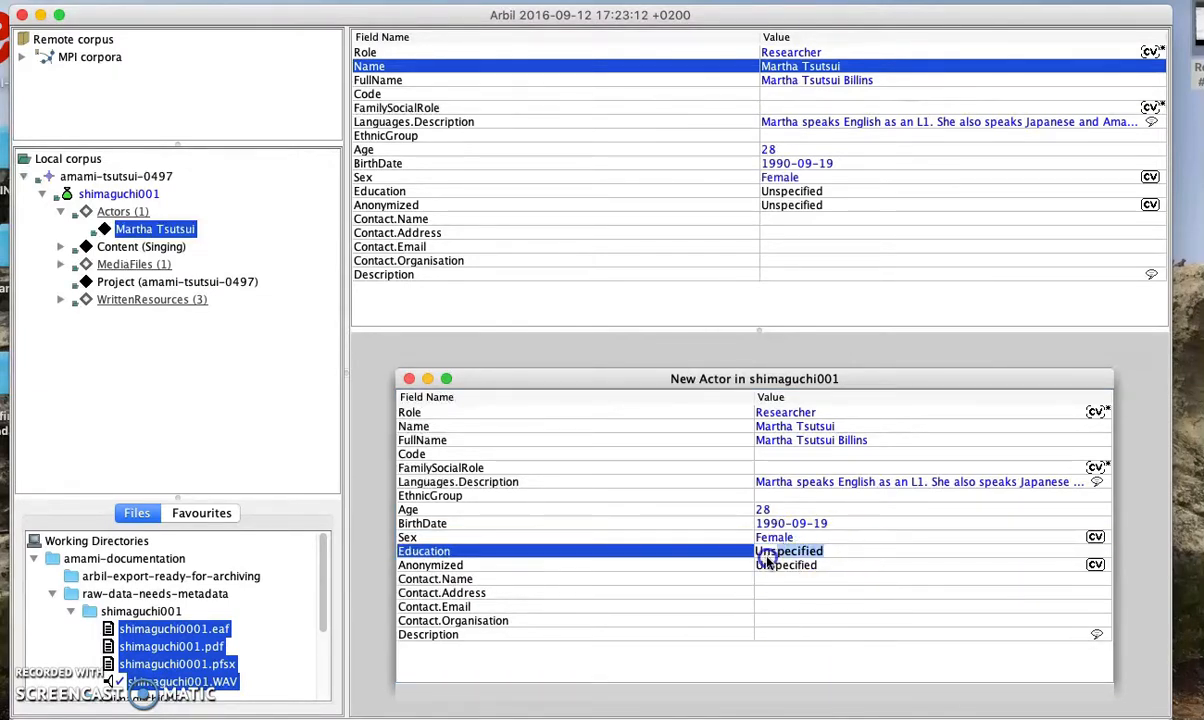
type("Uni")
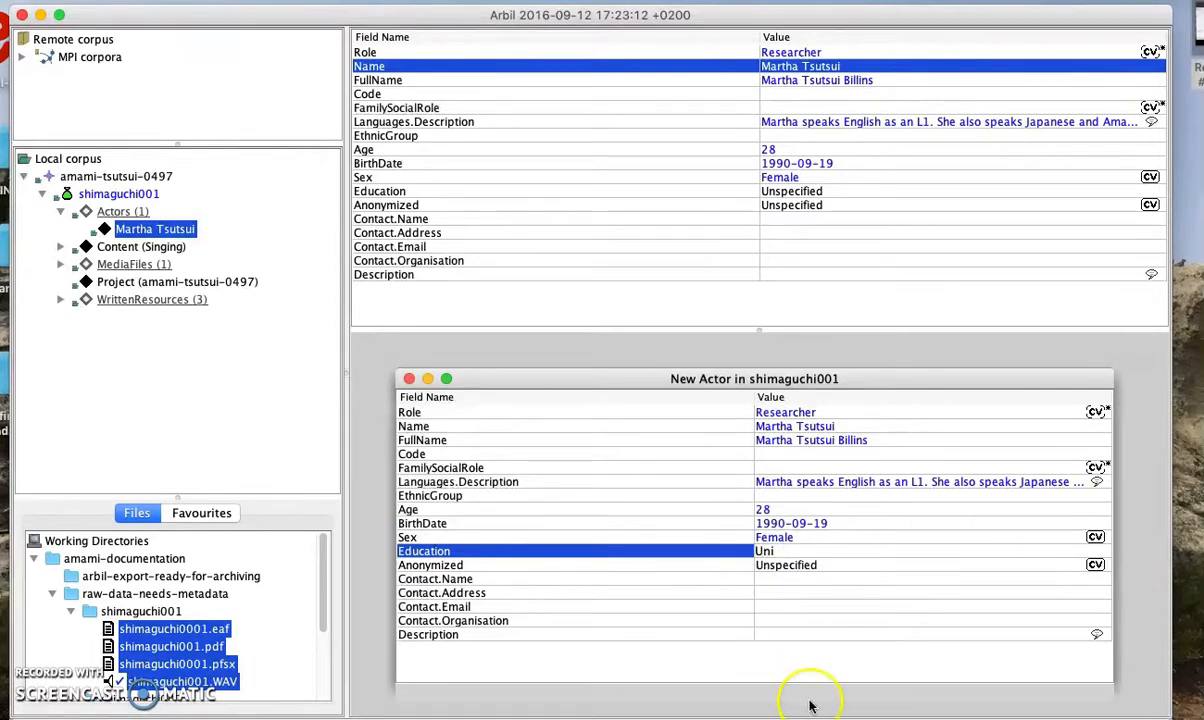
type("versity")
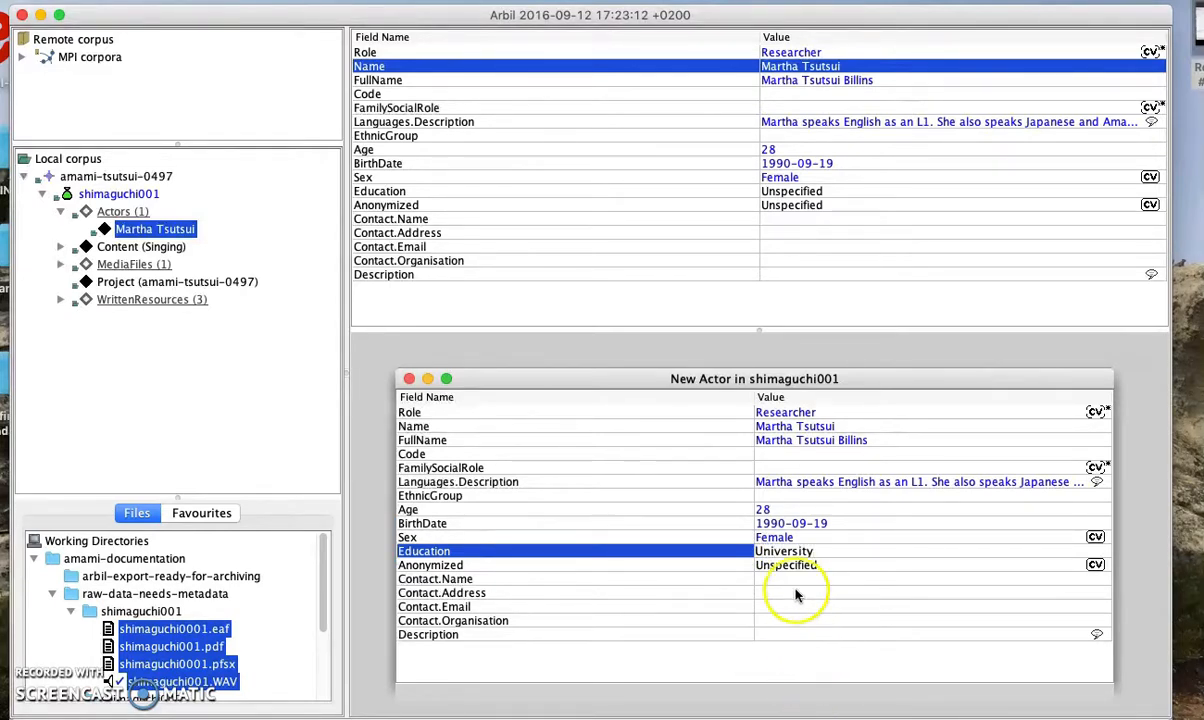
left_click(797, 566)
Fill in the contact name and Contact.Organisation SOAS University of London
left_click(815, 562)
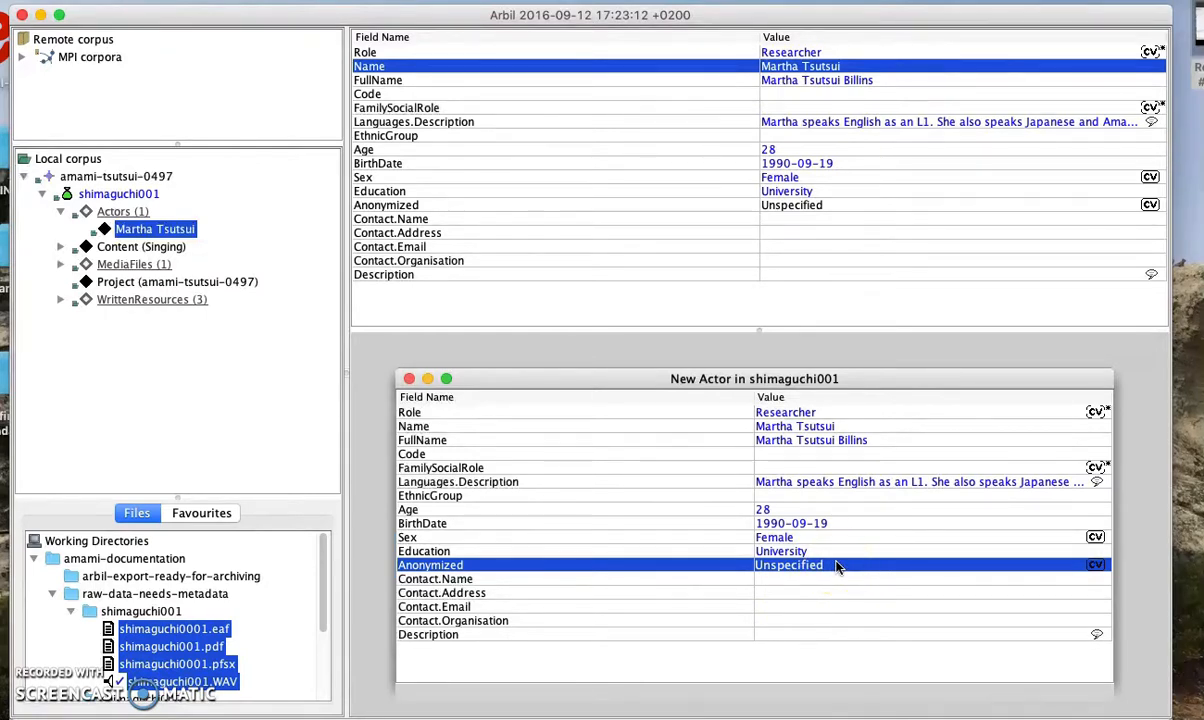
left_click(835, 577)
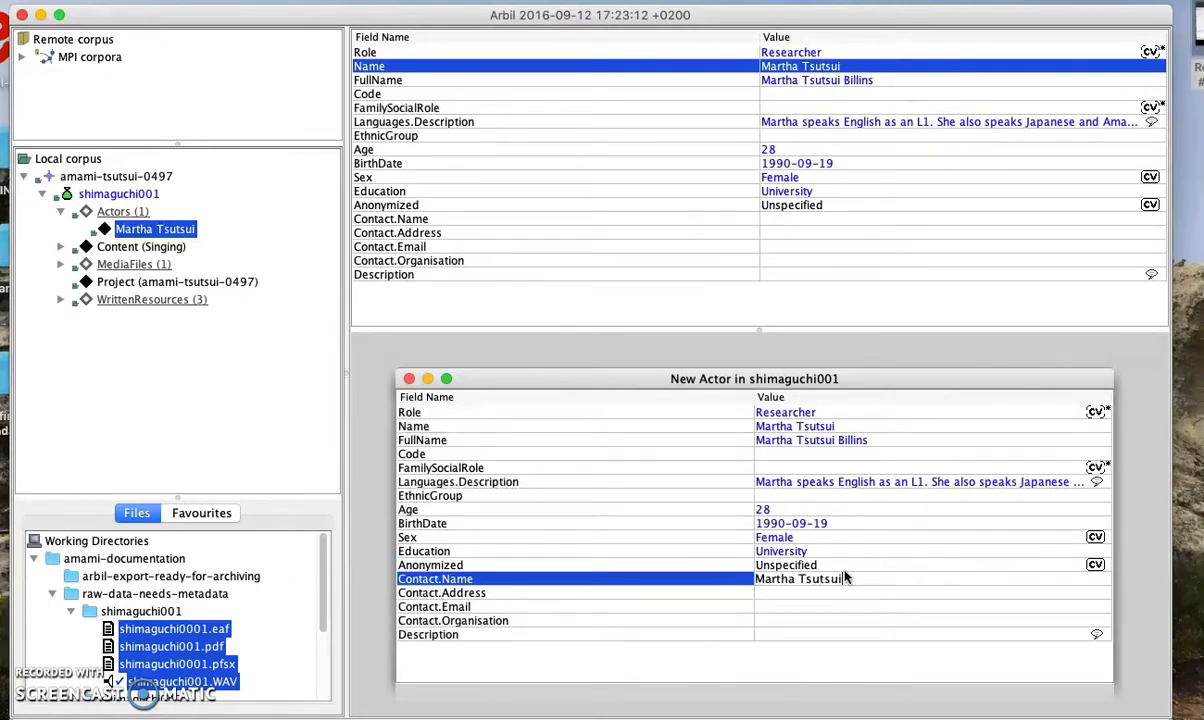
left_click(866, 595)
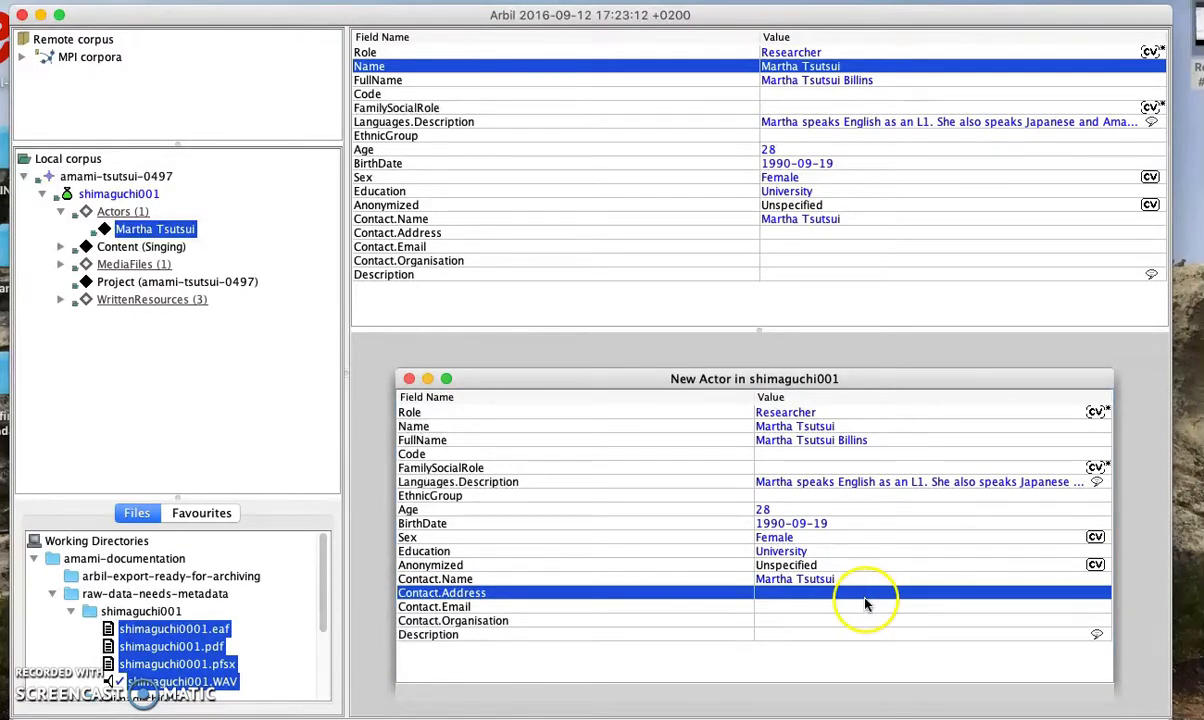
left_click(866, 606)
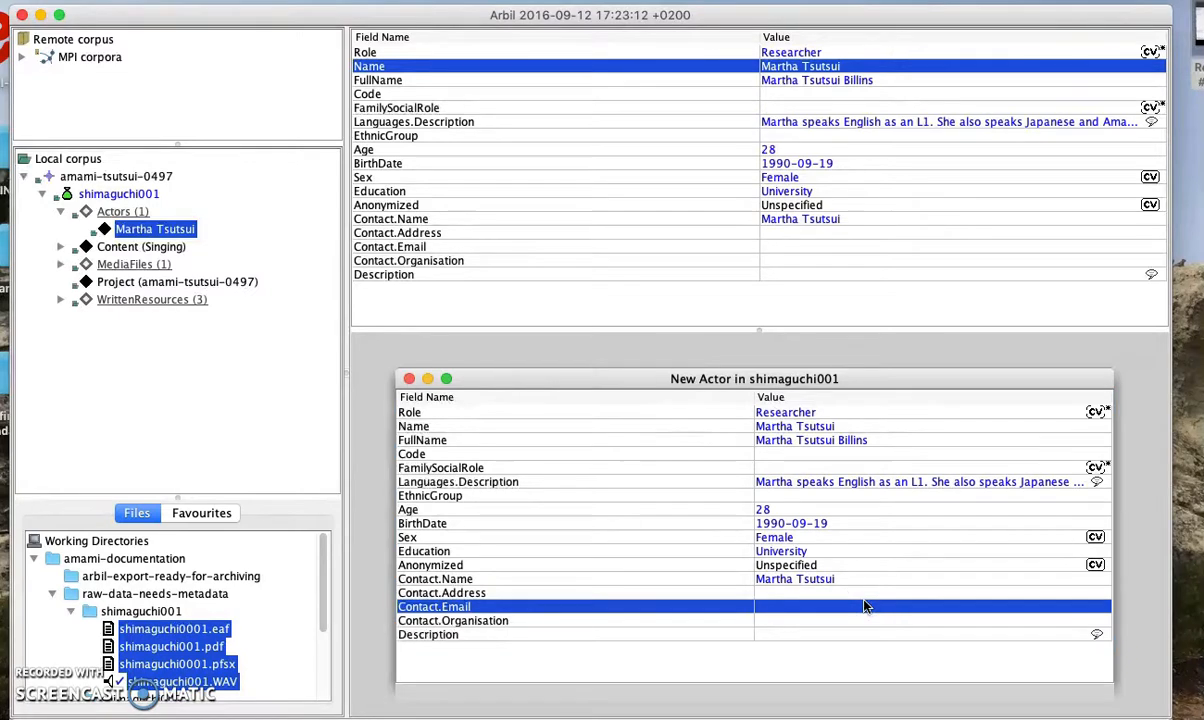
left_click(863, 619)
type("SOAS University of London")
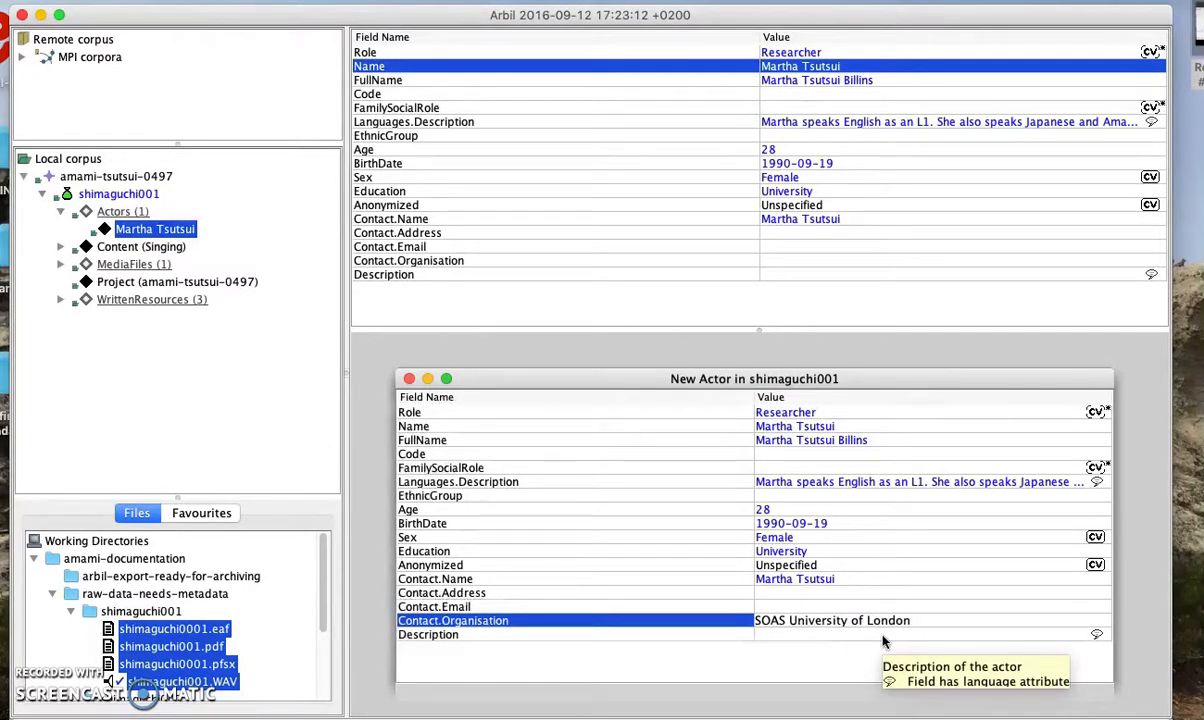
left_click(883, 641)
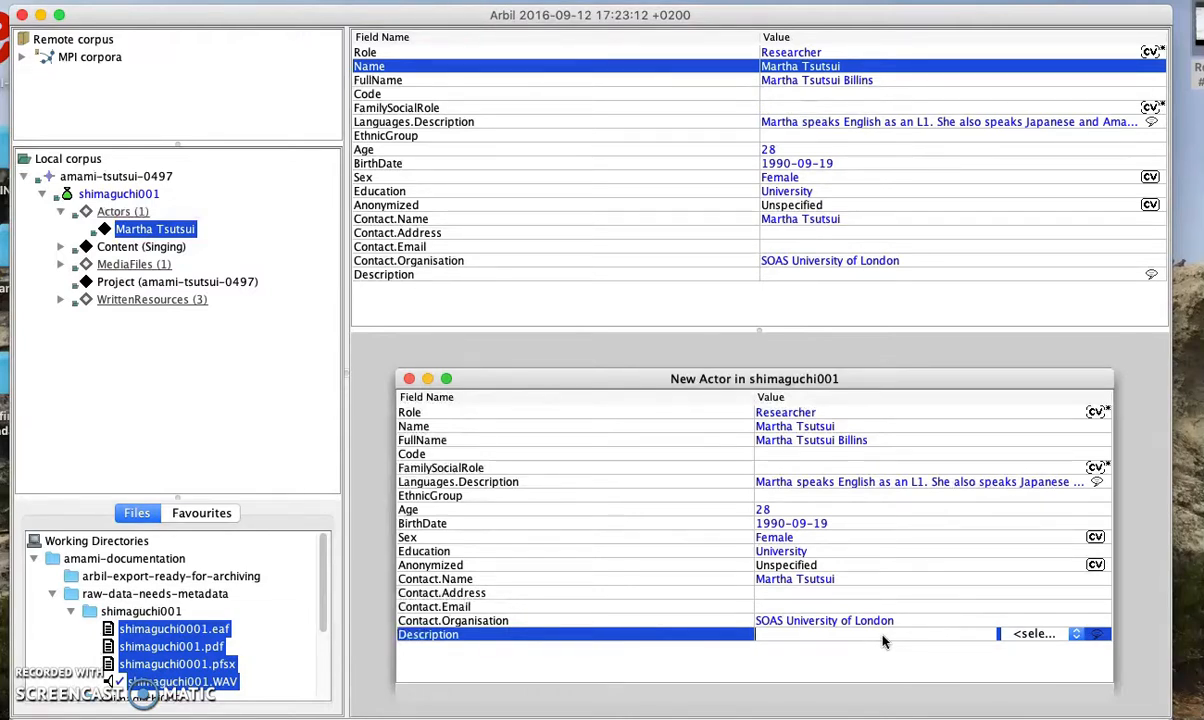
Set the actor Description to 'any other details about this actor...' marked as English
type("any other details about thisna")
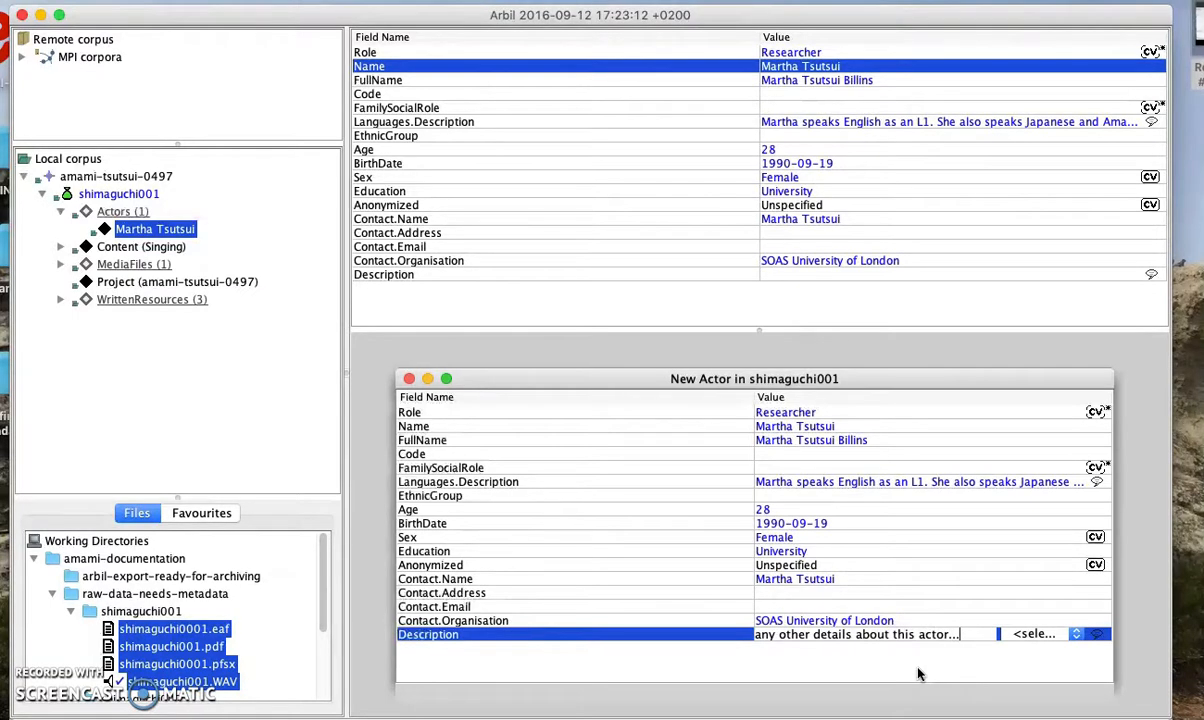
key("Return")
left_click(1010, 634)
left_click(1046, 634)
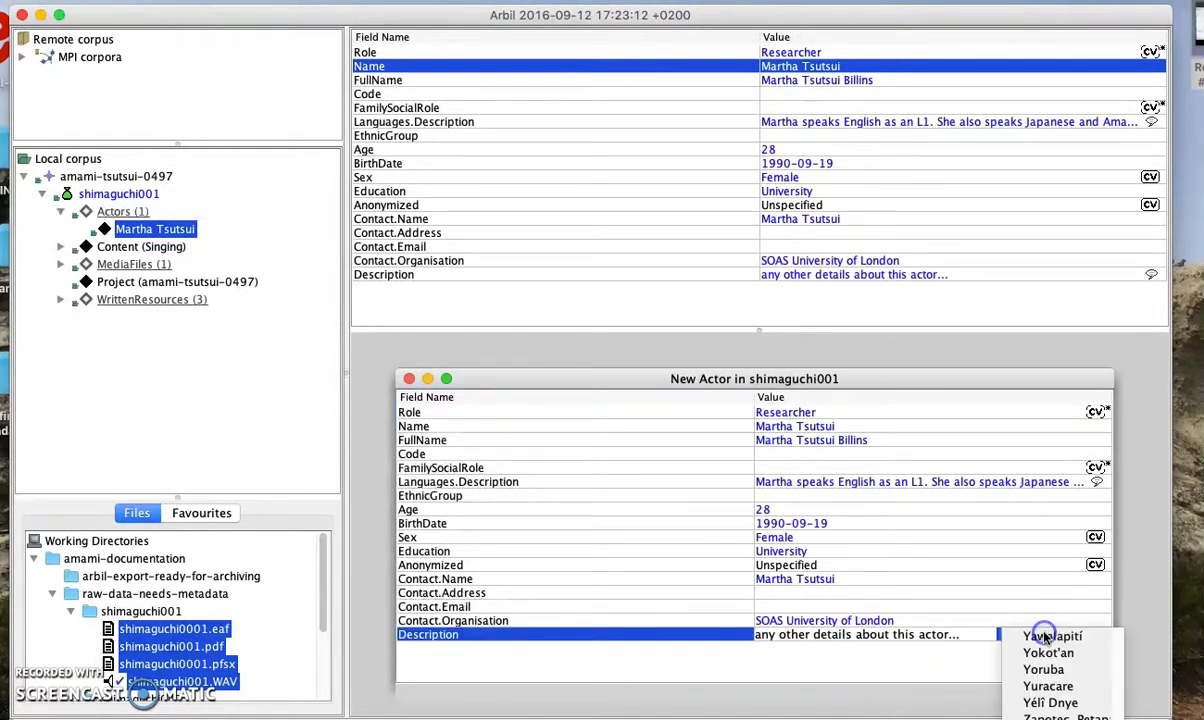
key("e")
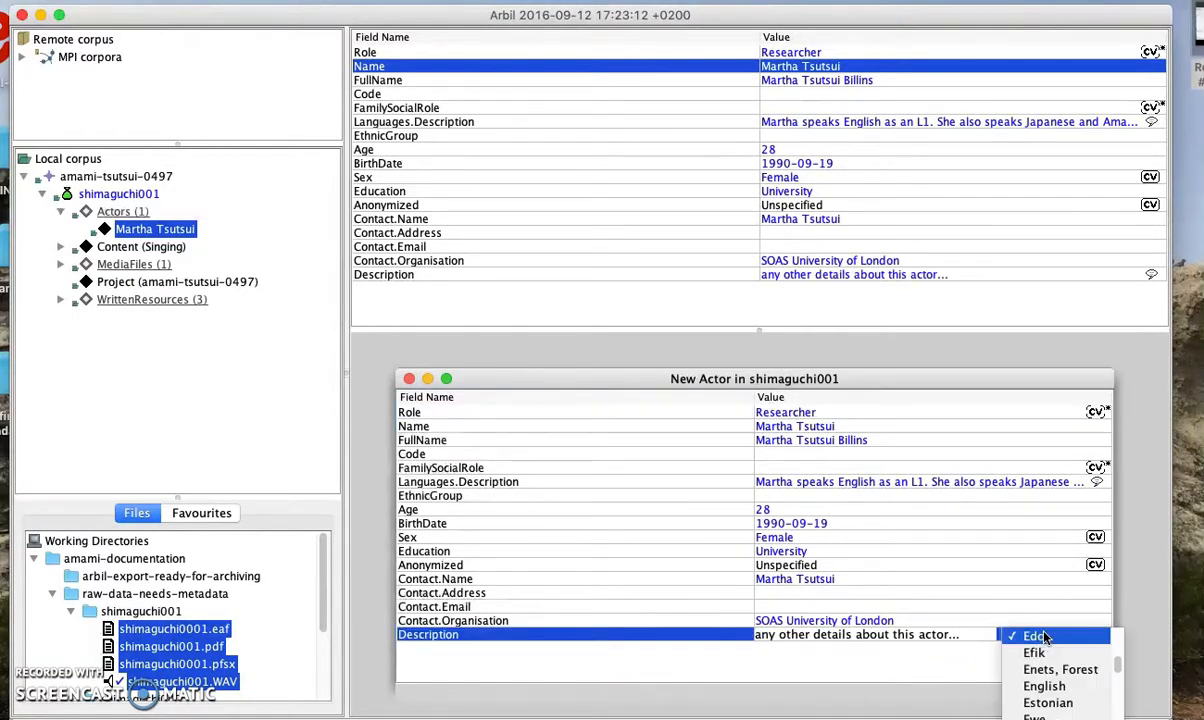
left_click(1046, 687)
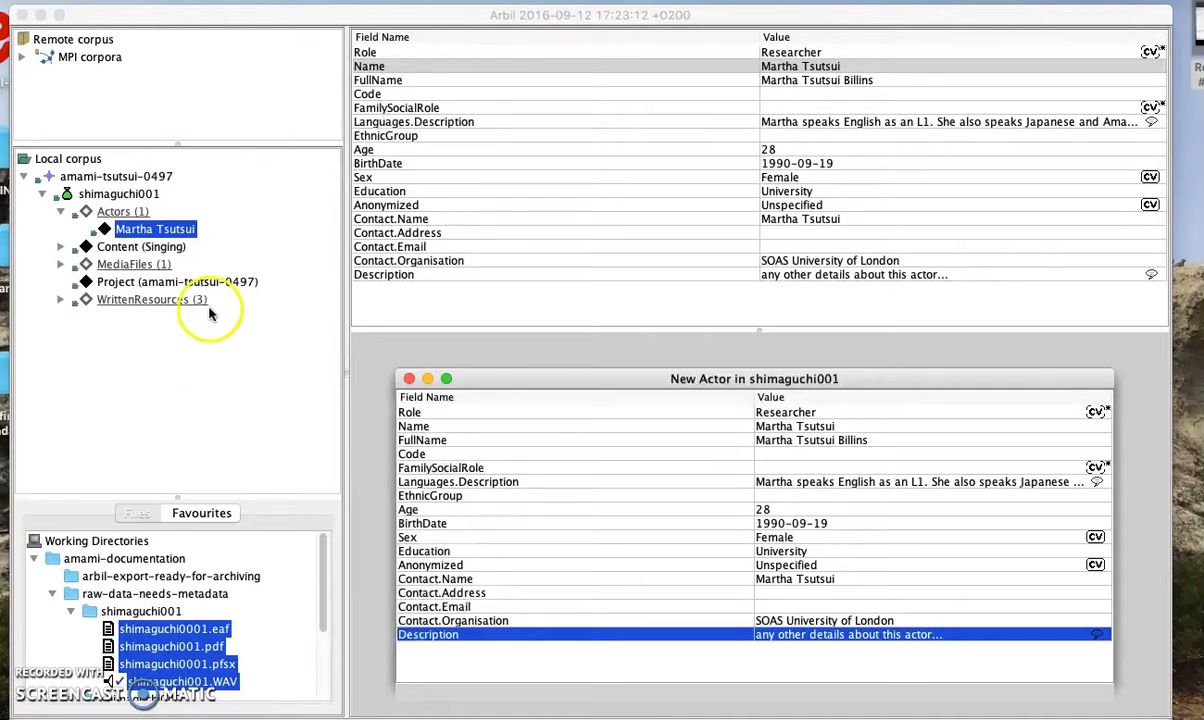
Add an Actor Language entry and expand Languages (1), minimizing the New Actor window
right_click(171, 237)
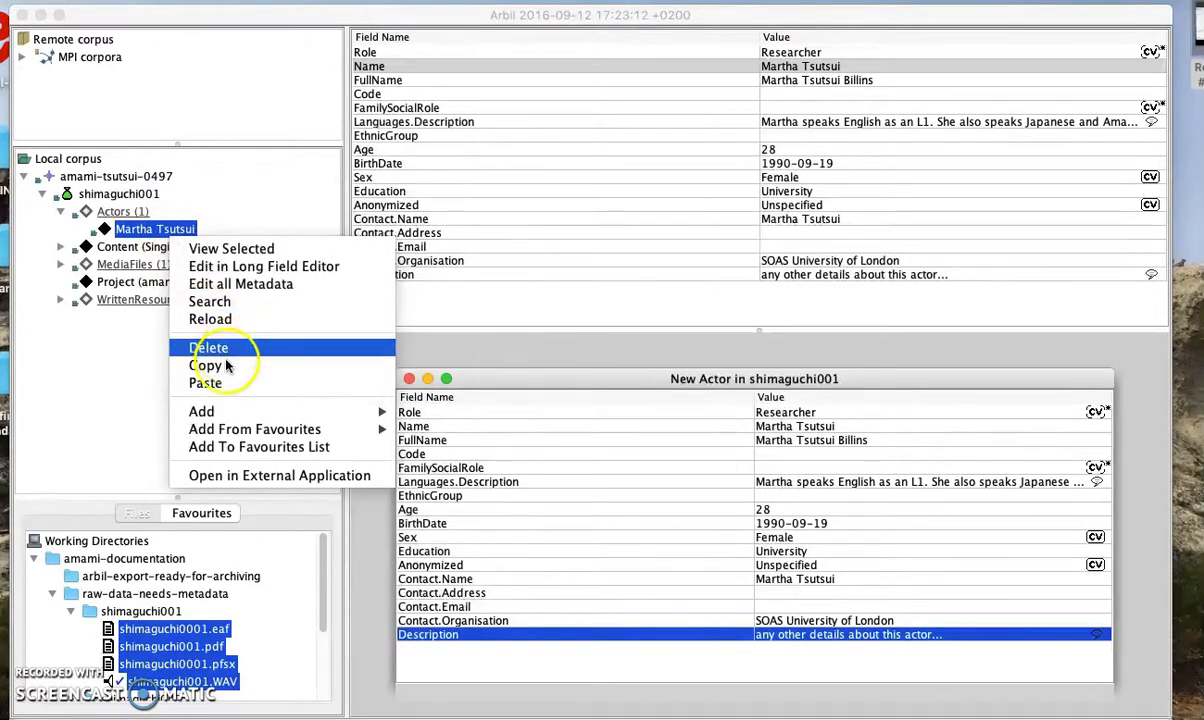
mouse_move(390, 418)
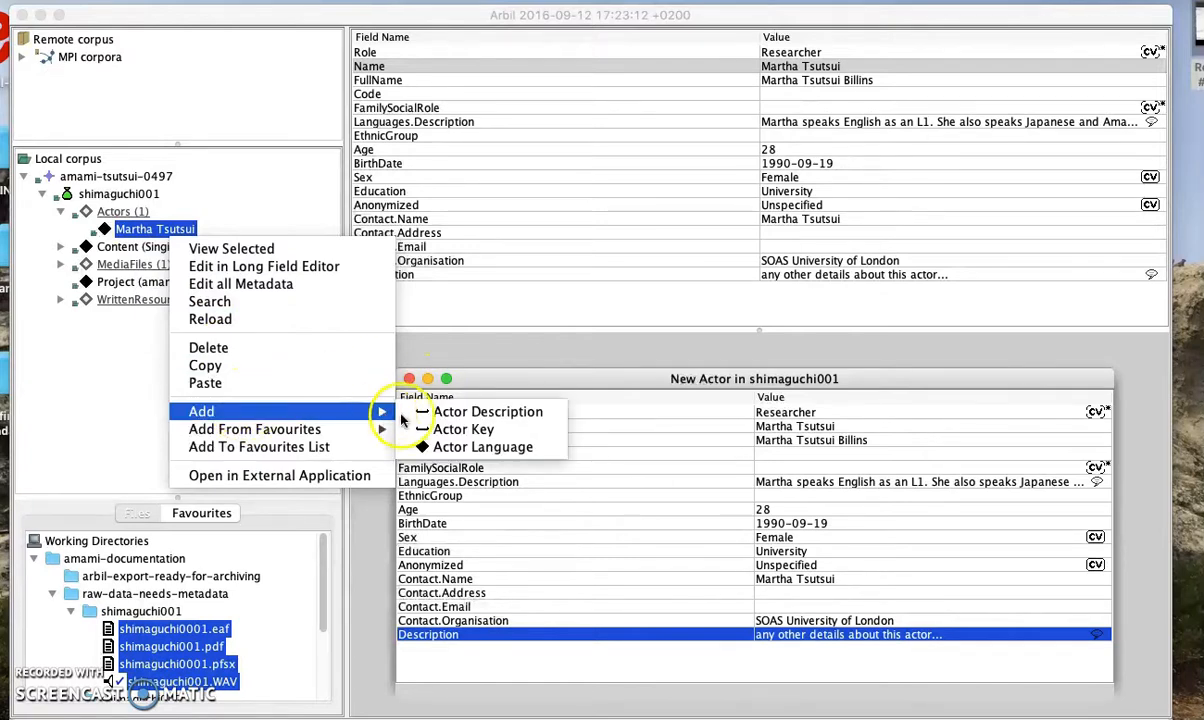
left_click(462, 450)
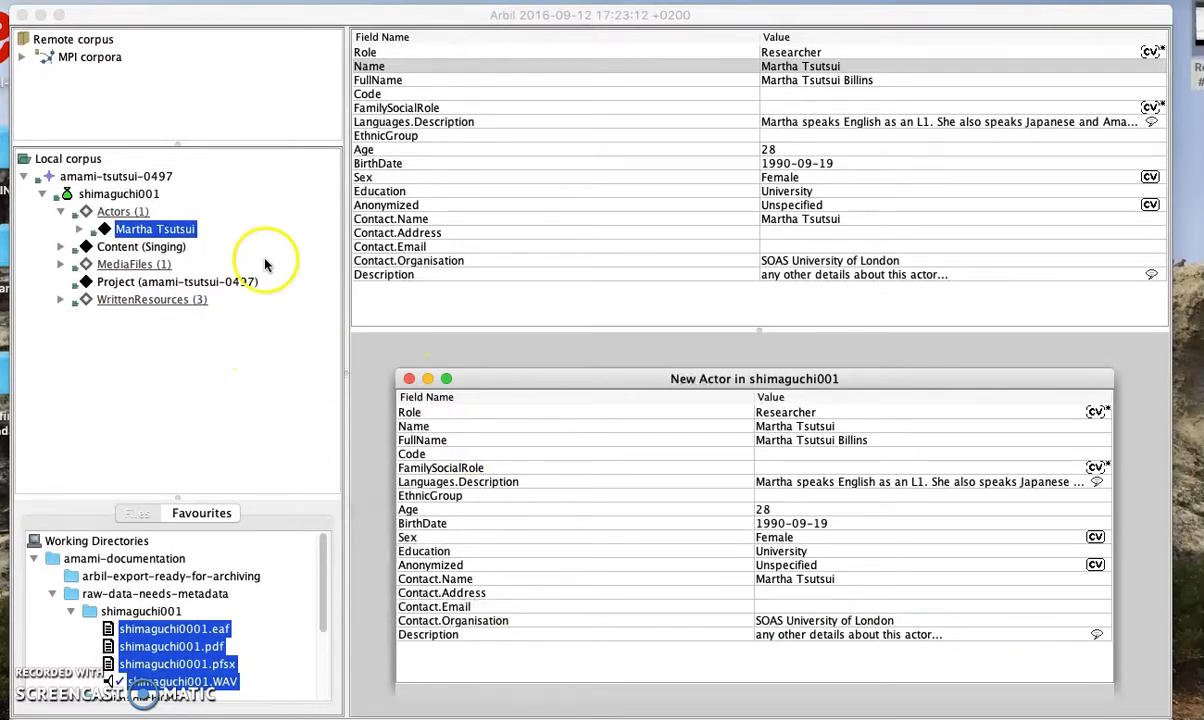
left_click(79, 231)
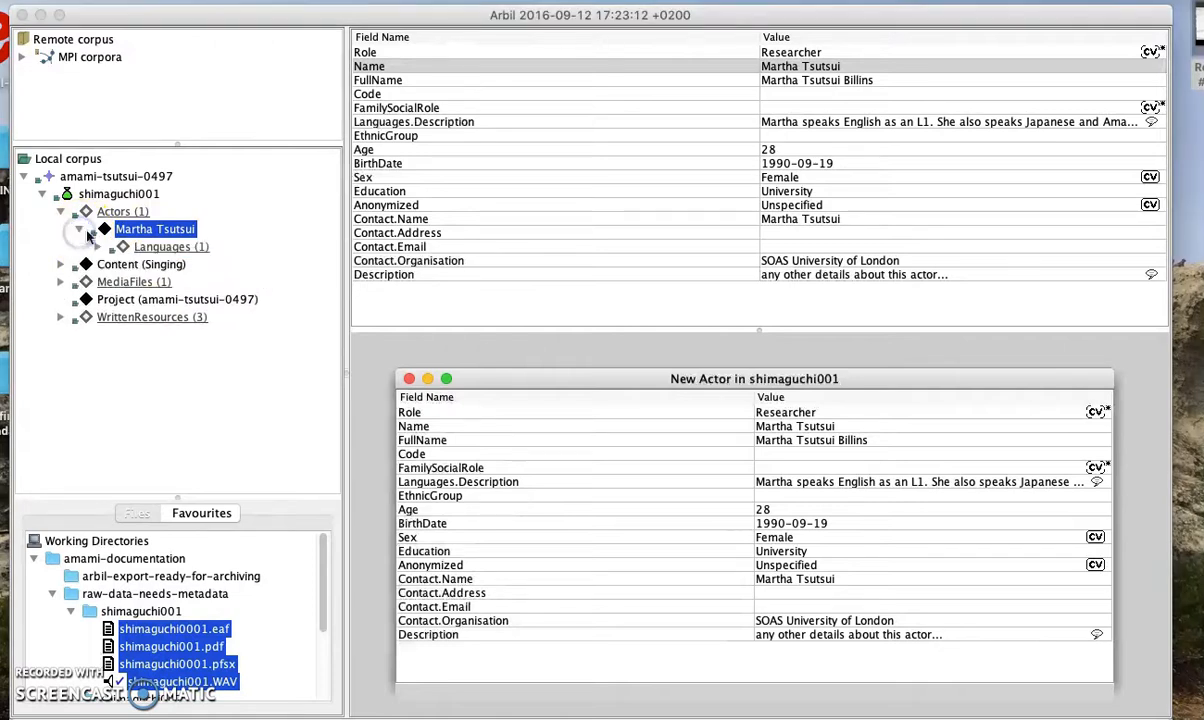
left_click(150, 246)
left_click(504, 52)
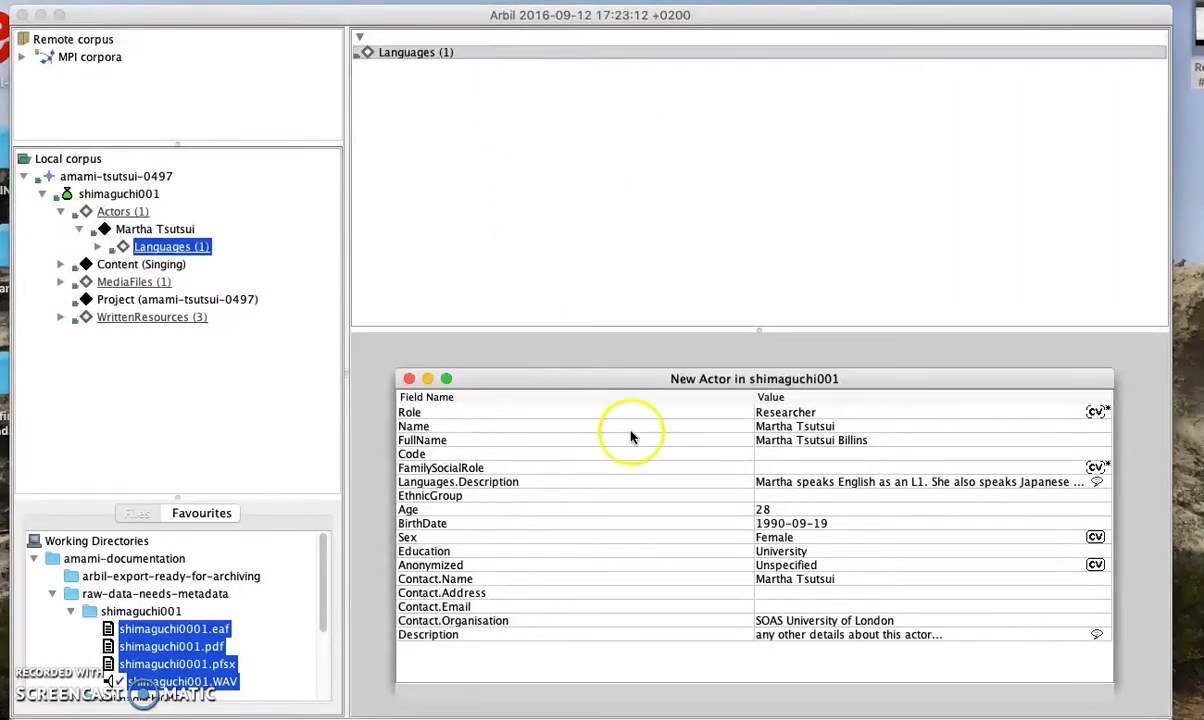
left_click(425, 381)
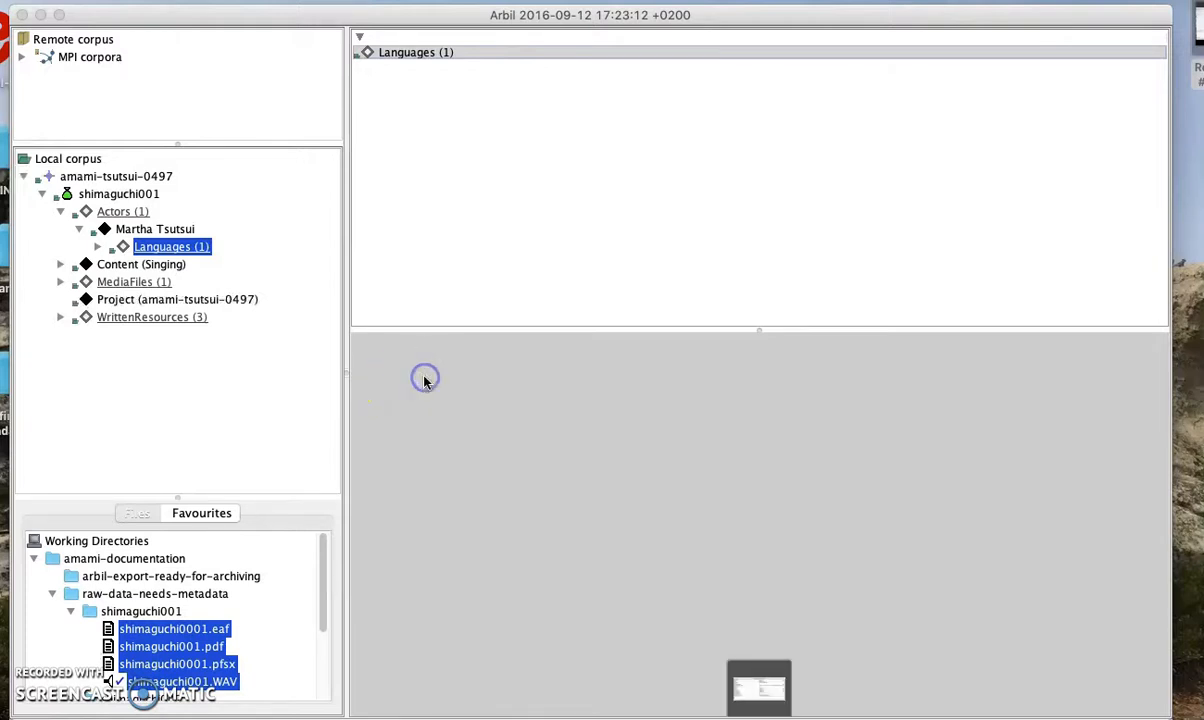
left_click(103, 248)
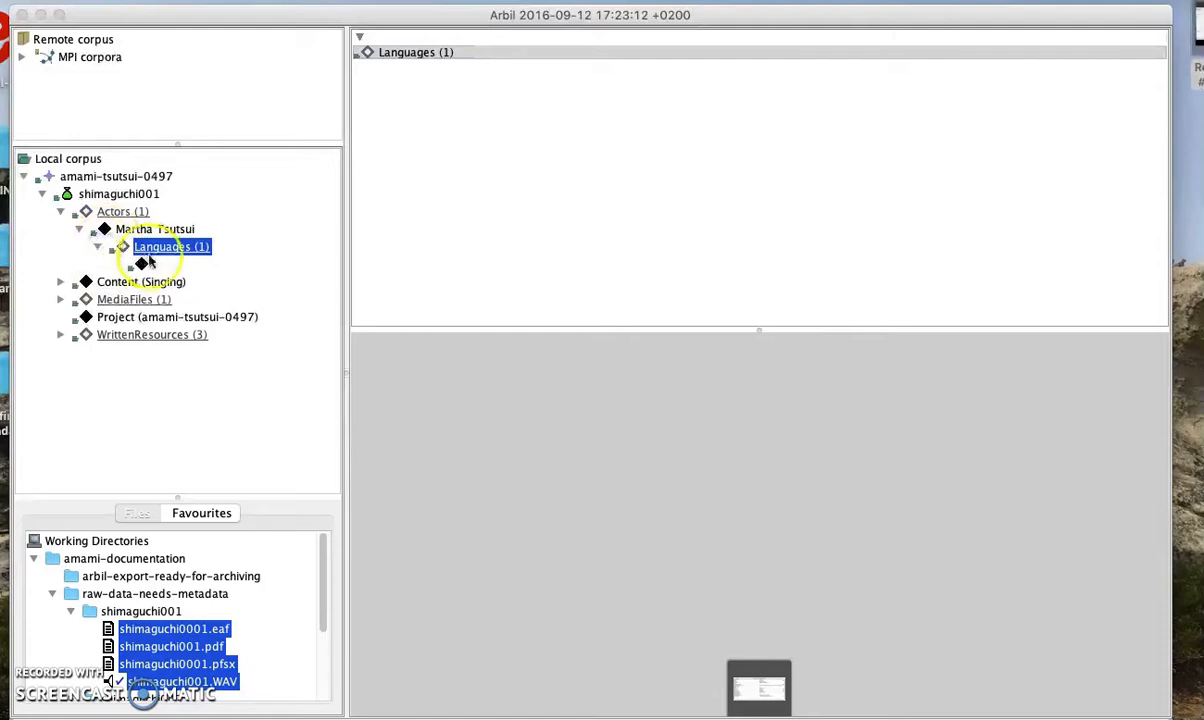
left_click(145, 263)
Choose English as the actor language's Name
left_click(795, 52)
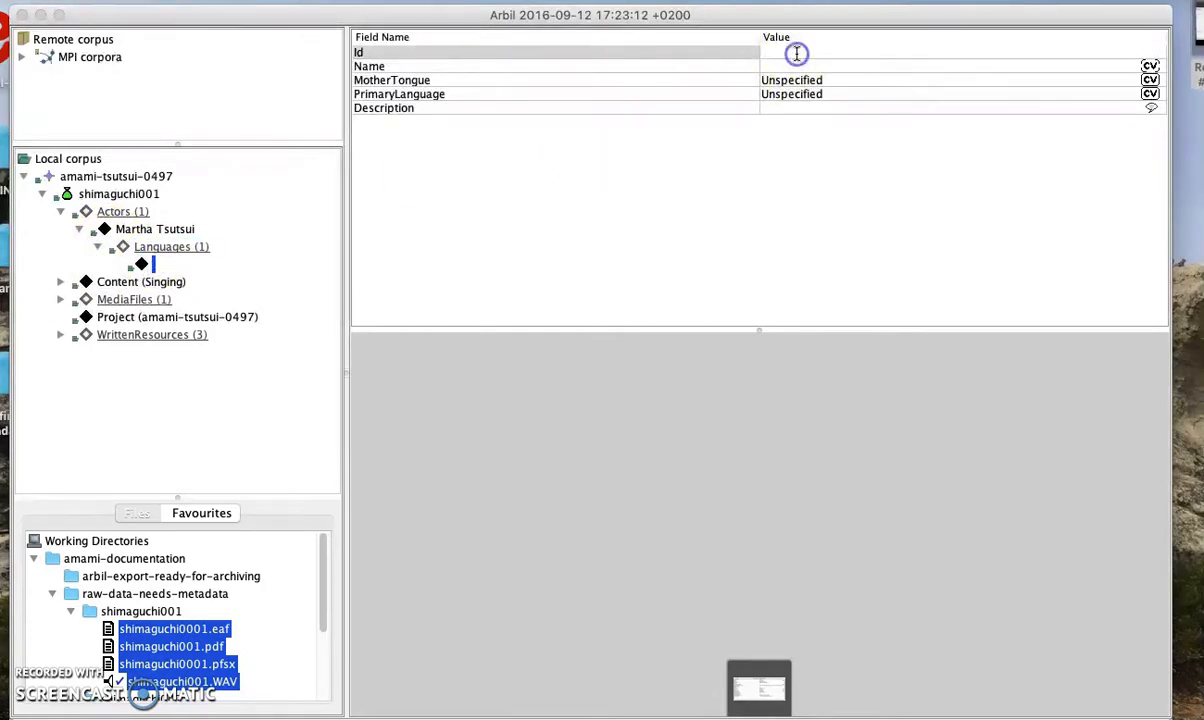
right_click(787, 66)
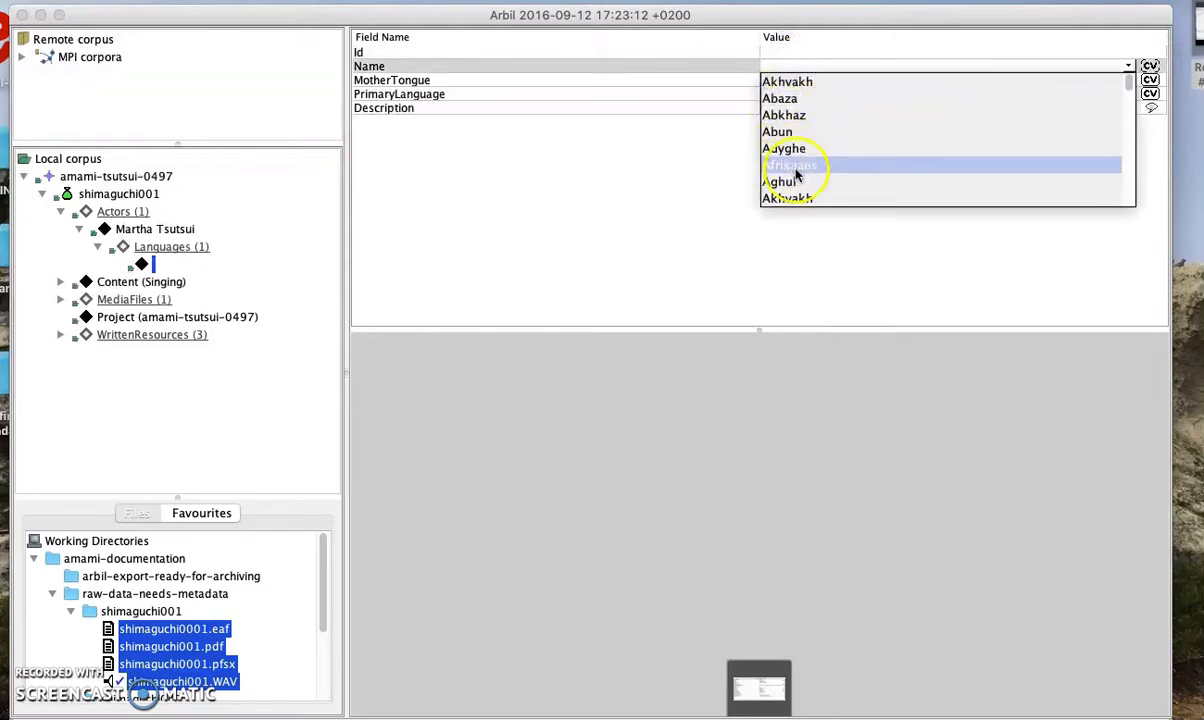
scroll(800, 175, "down", 5)
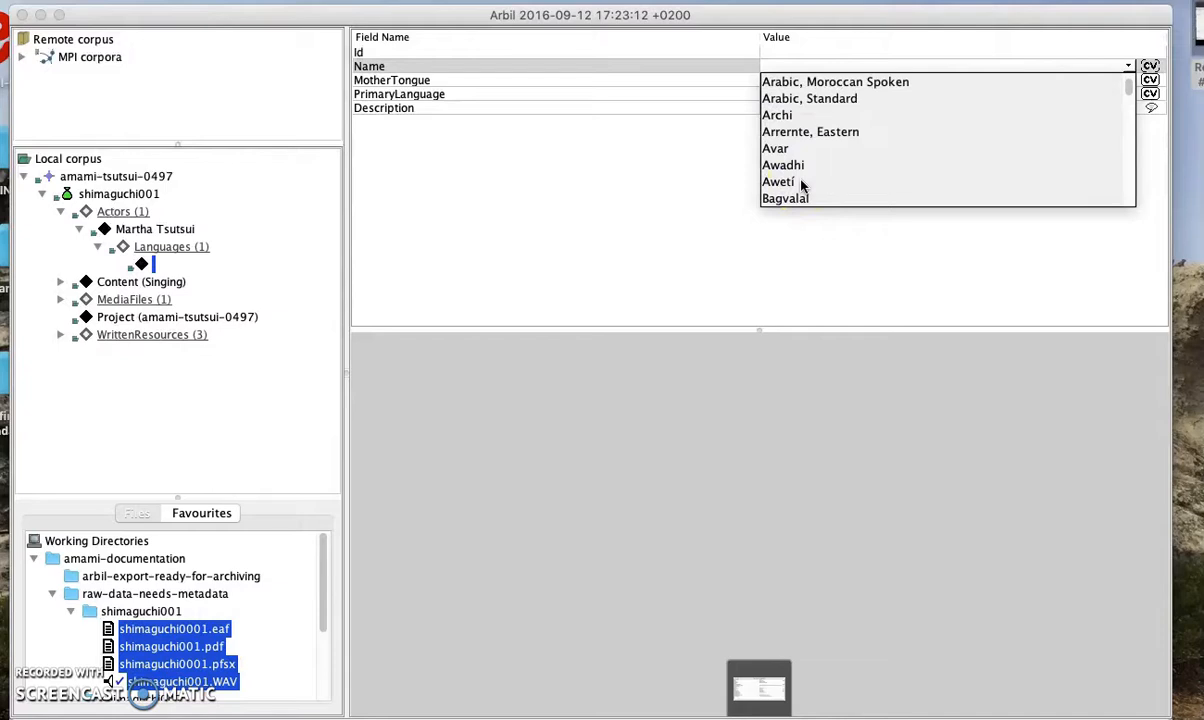
scroll(801, 185, "down", 10)
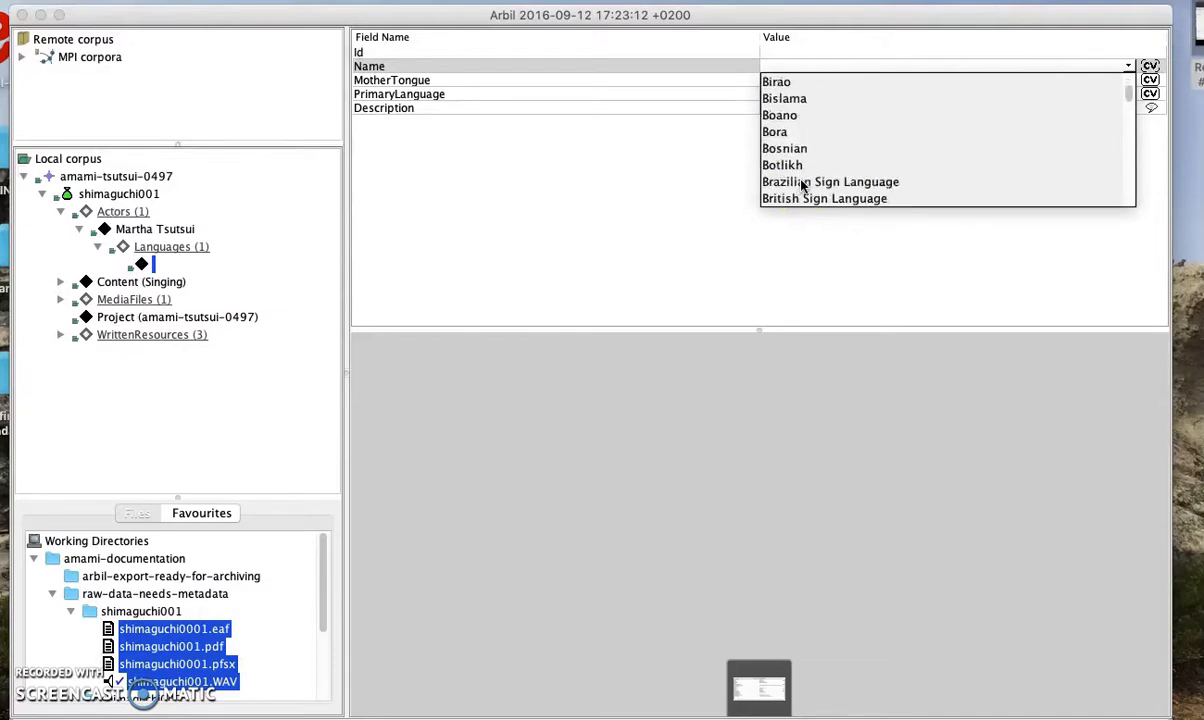
left_click(777, 66)
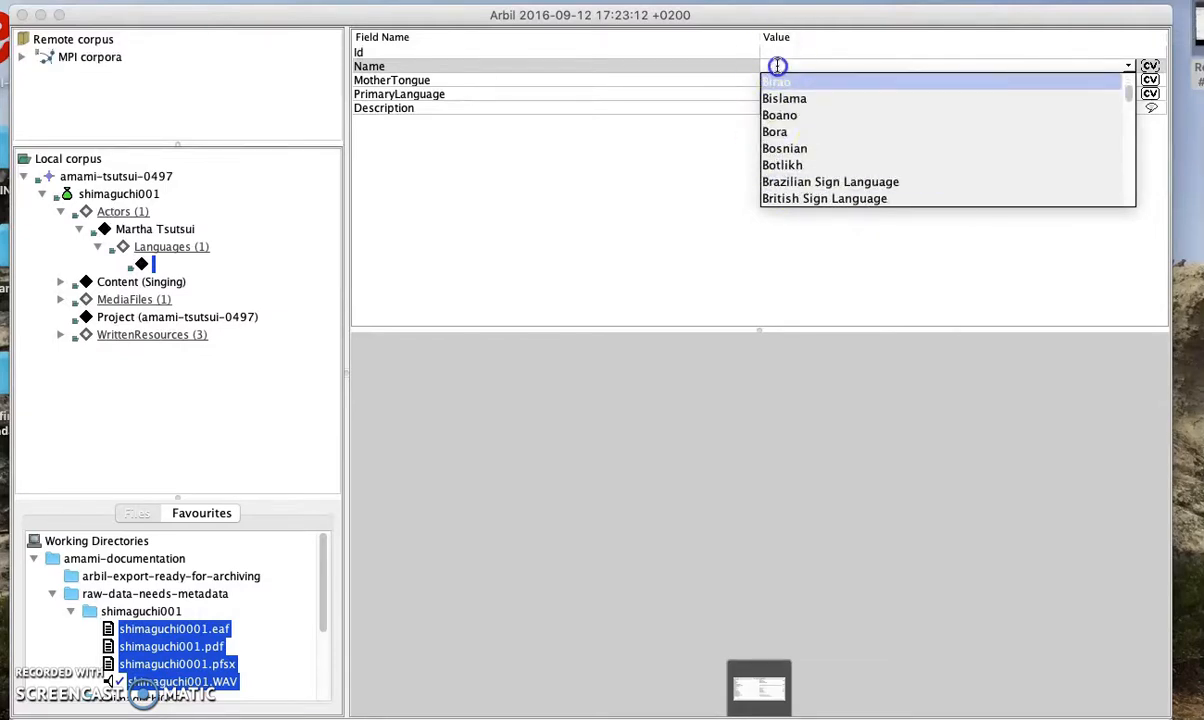
scroll(800, 178, "down", 15)
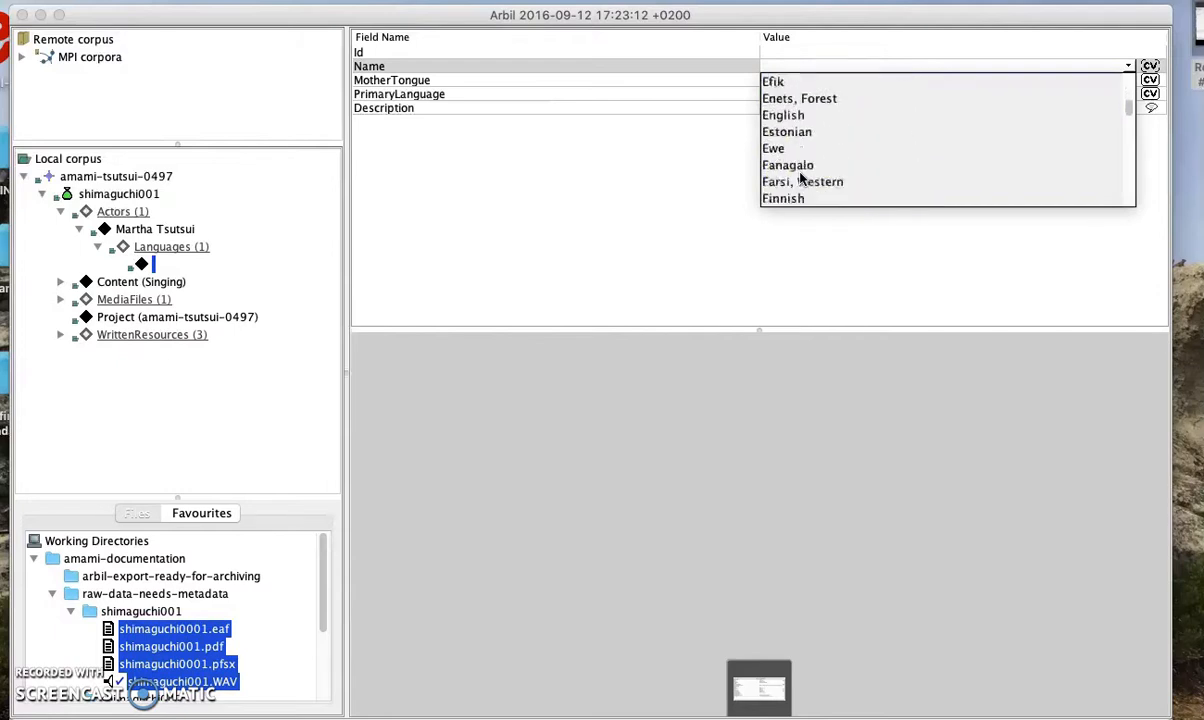
left_click(788, 115)
left_click(820, 67)
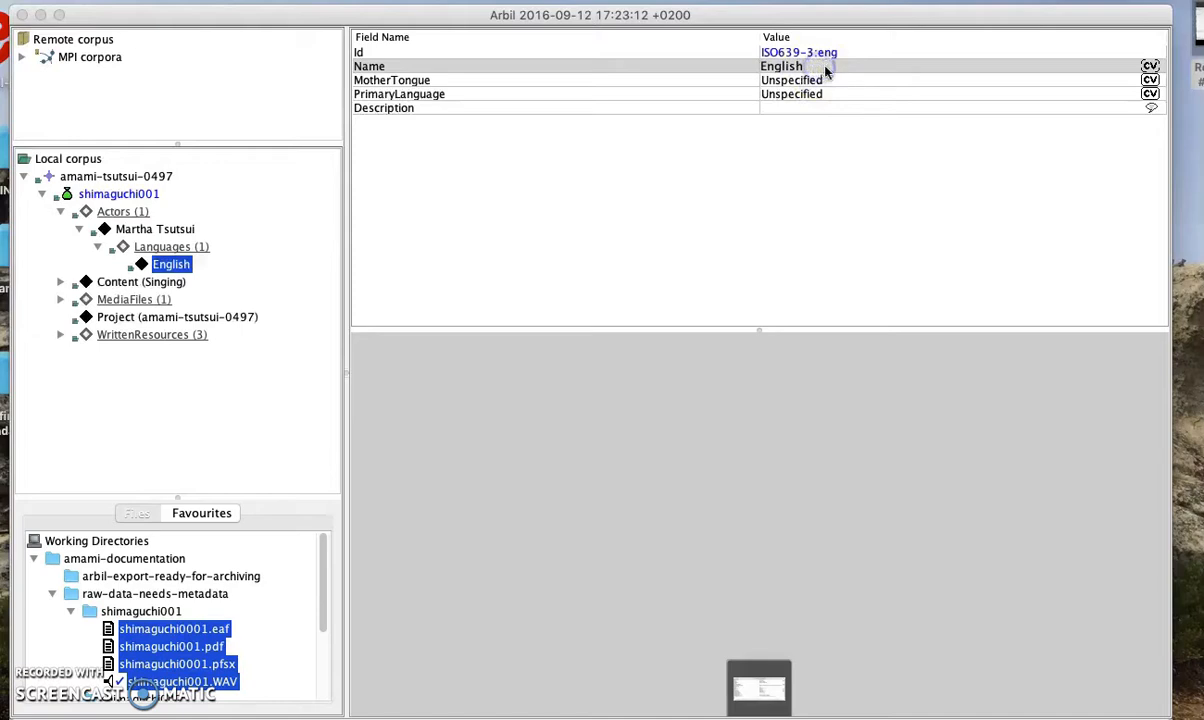
Set English's MotherTongue and PrimaryLanguage to true
left_click(828, 80)
left_click(853, 80)
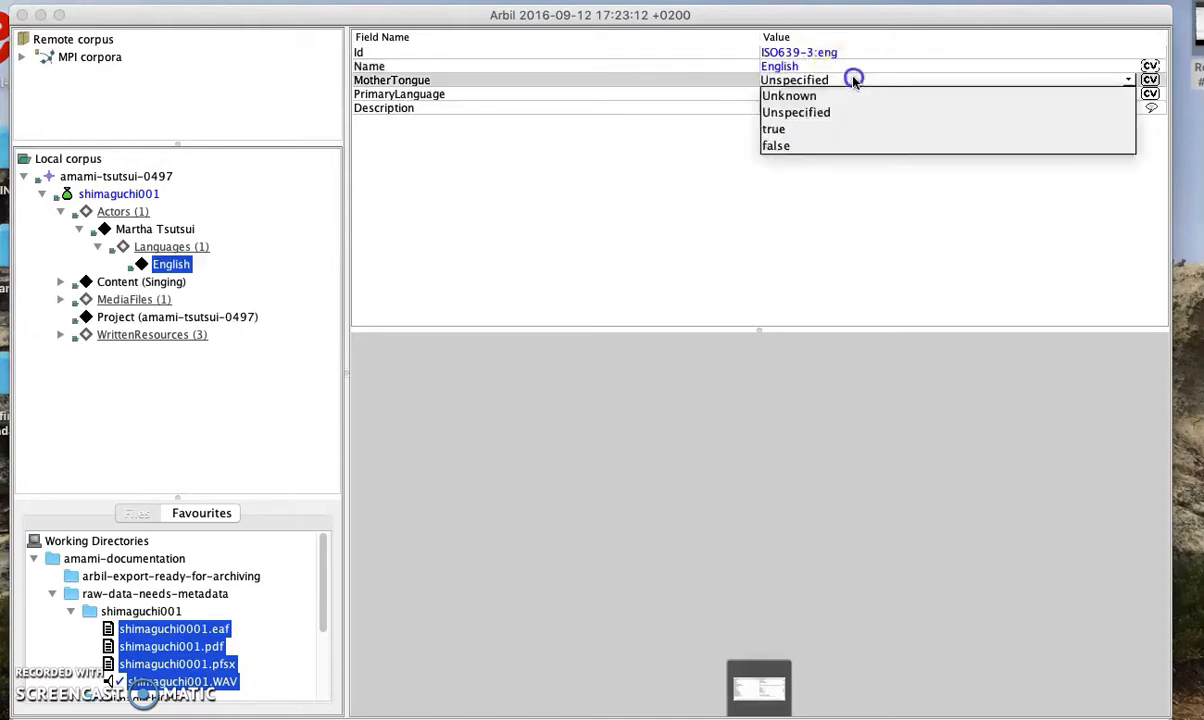
left_click(842, 128)
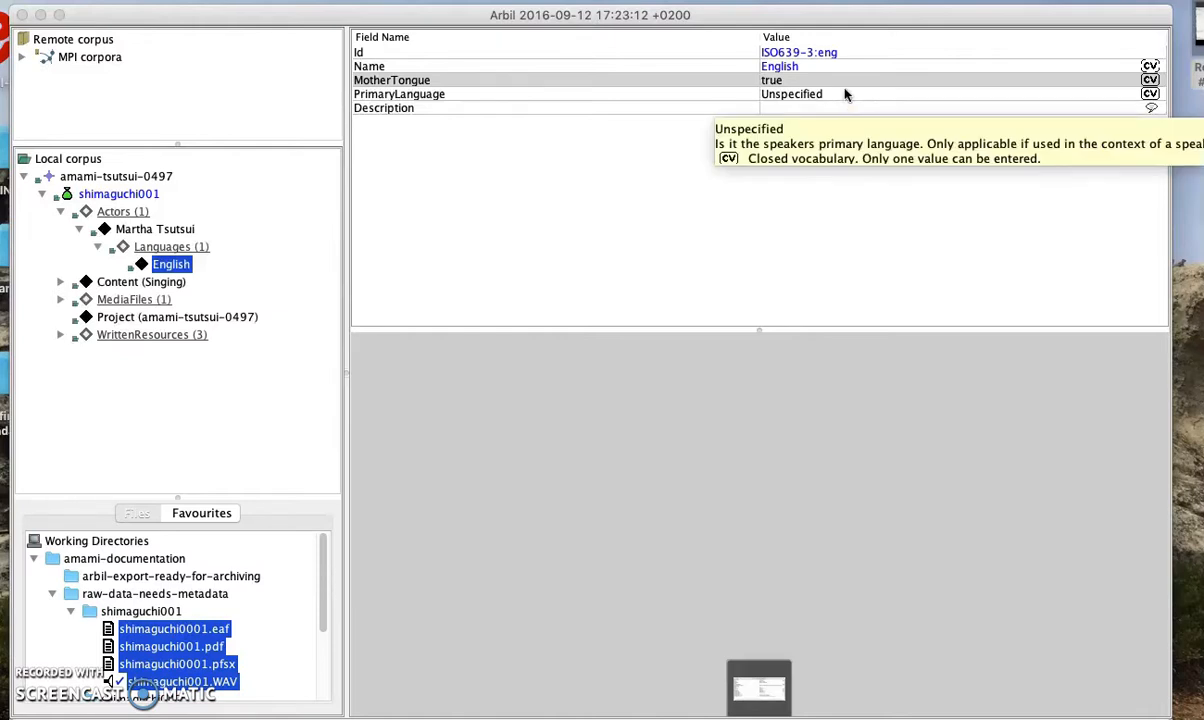
left_click(845, 94)
left_click(832, 138)
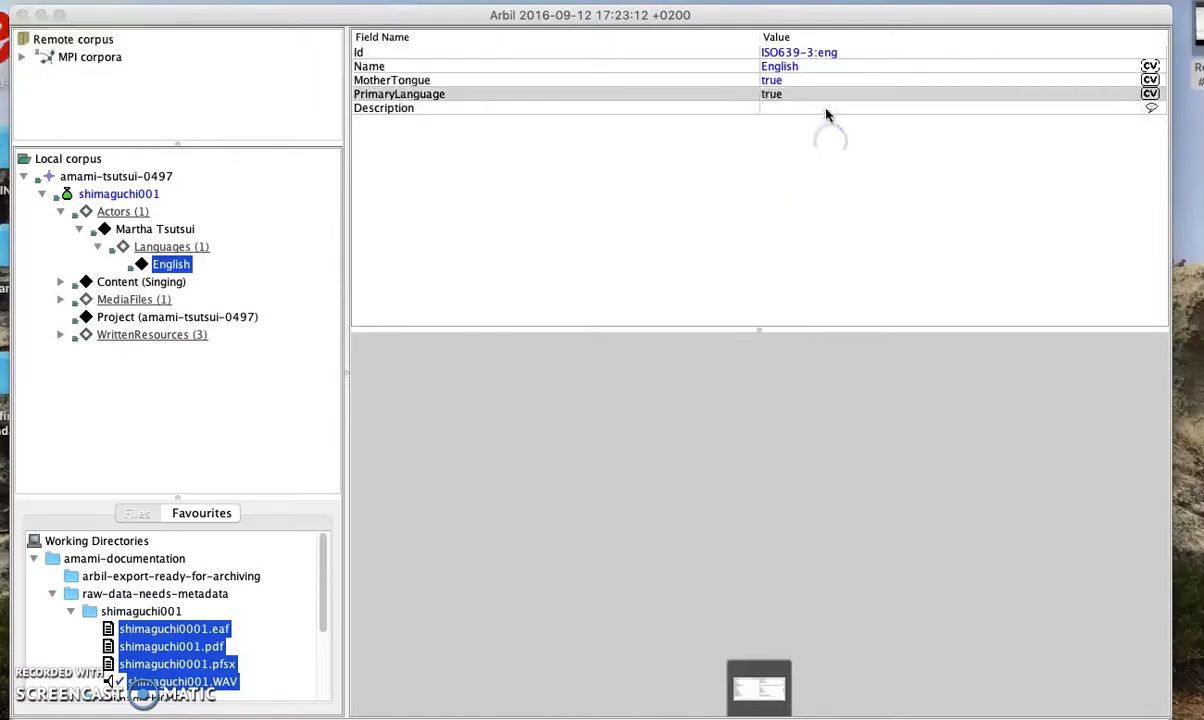
left_click(827, 108)
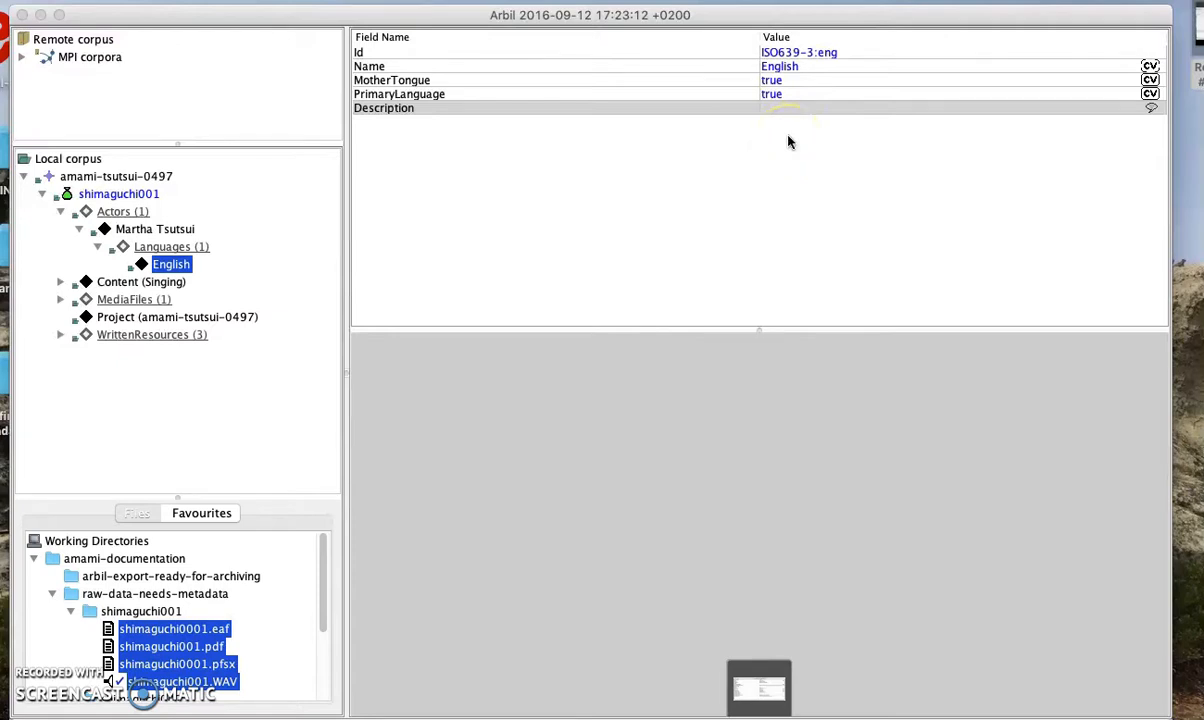
left_click(163, 246)
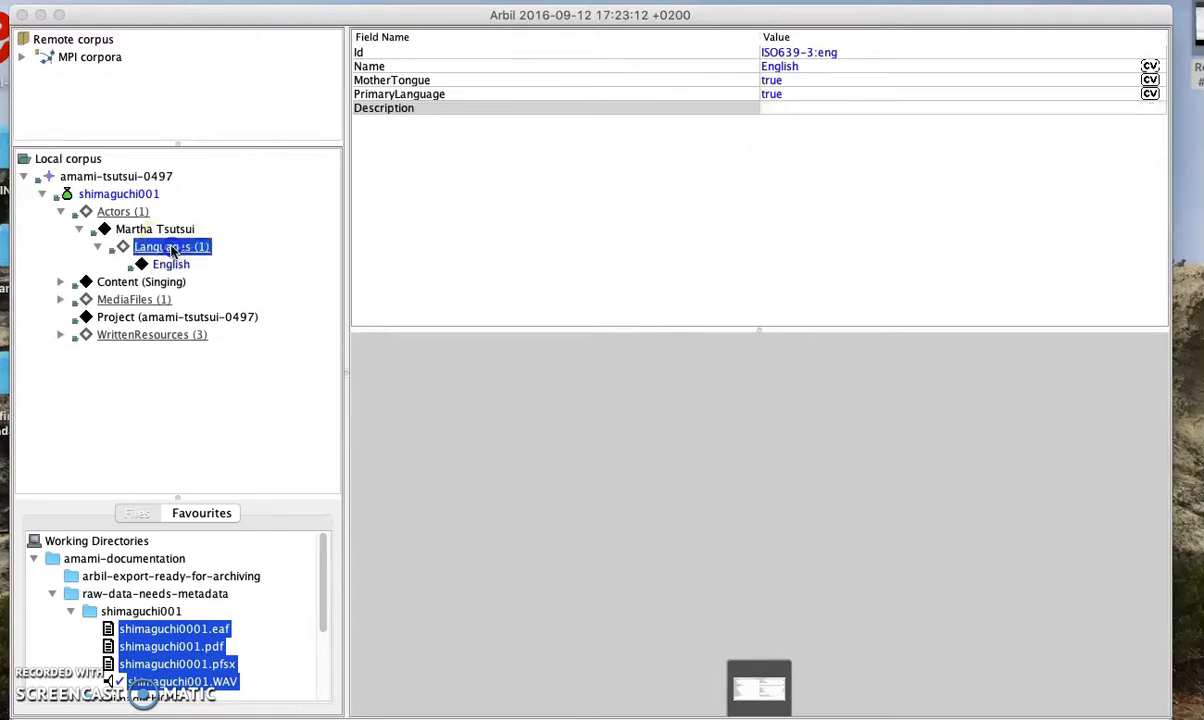
left_click(170, 232)
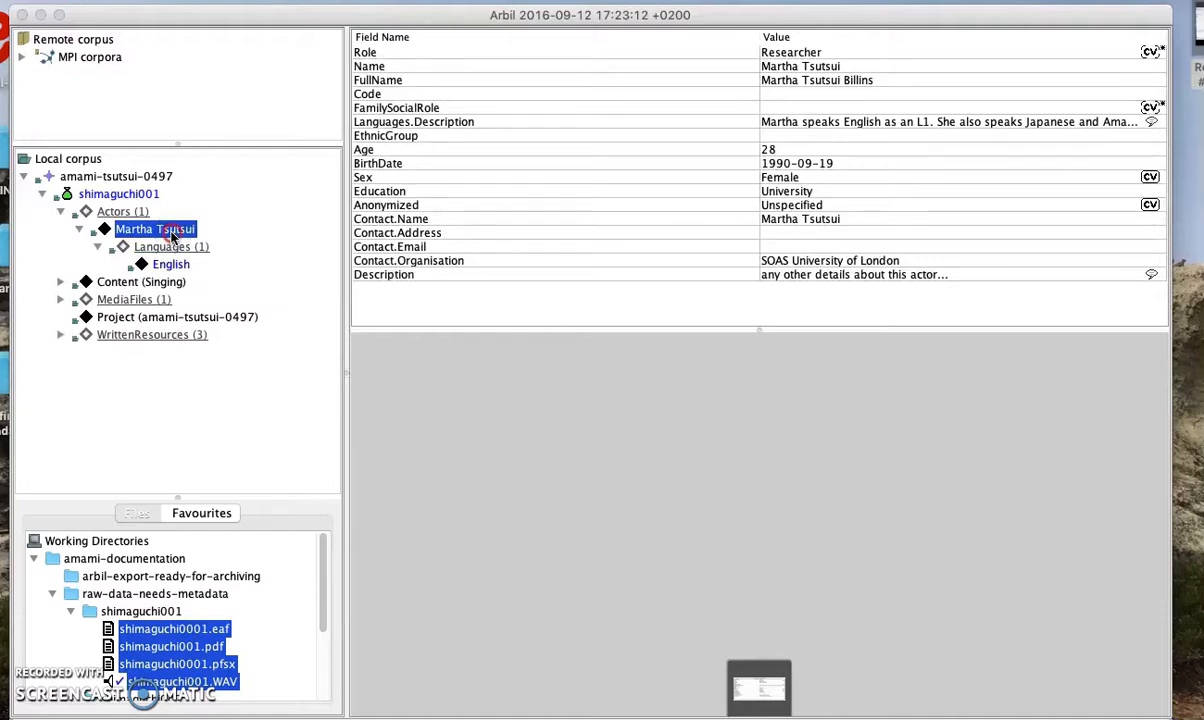
Add a second actor language named Southern Amami Oshima
right_click(172, 235)
left_click(261, 410)
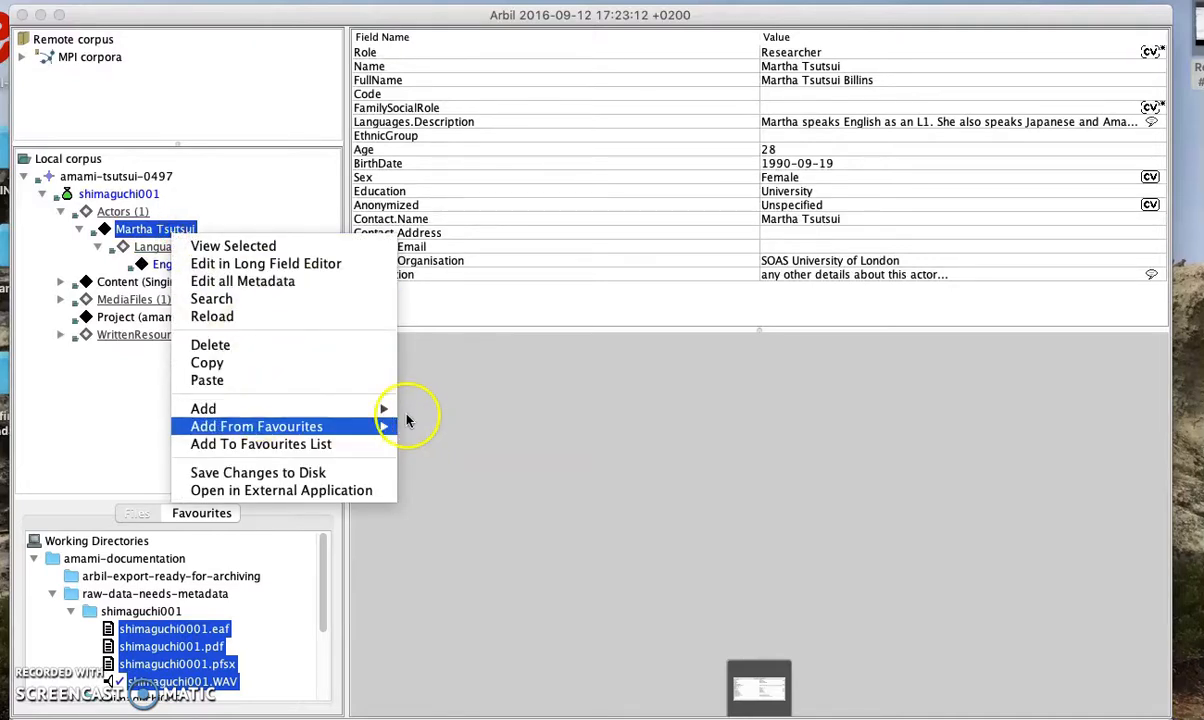
left_click(462, 445)
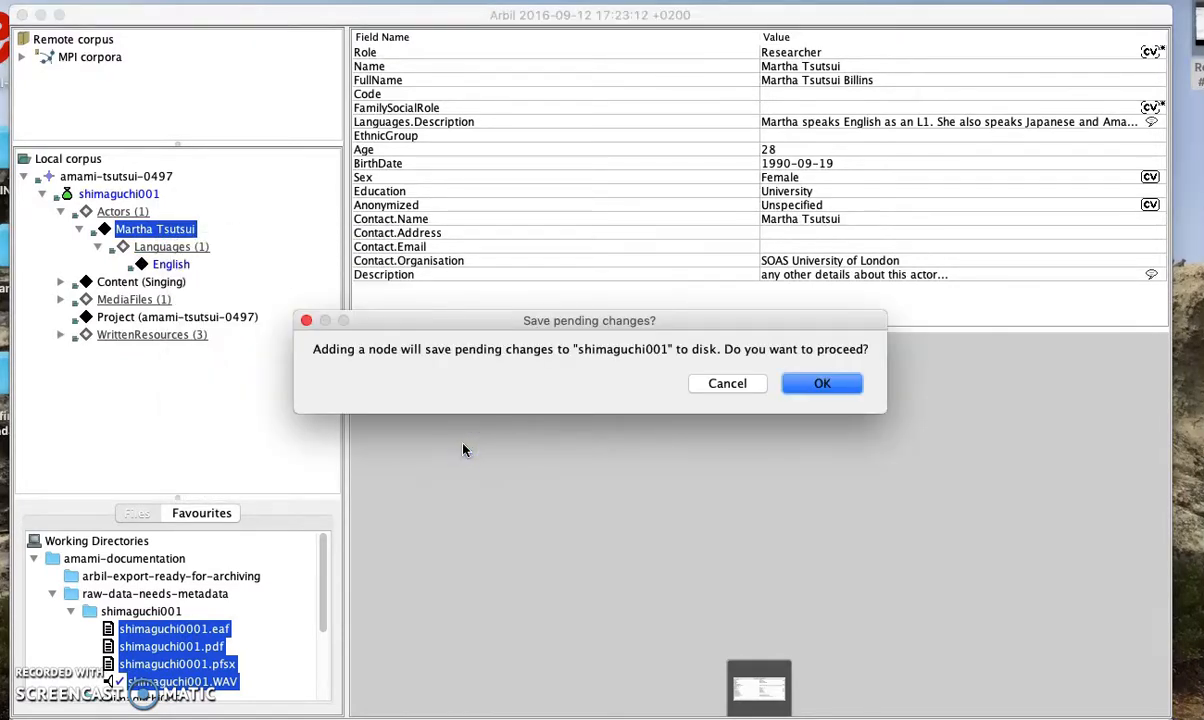
left_click(800, 380)
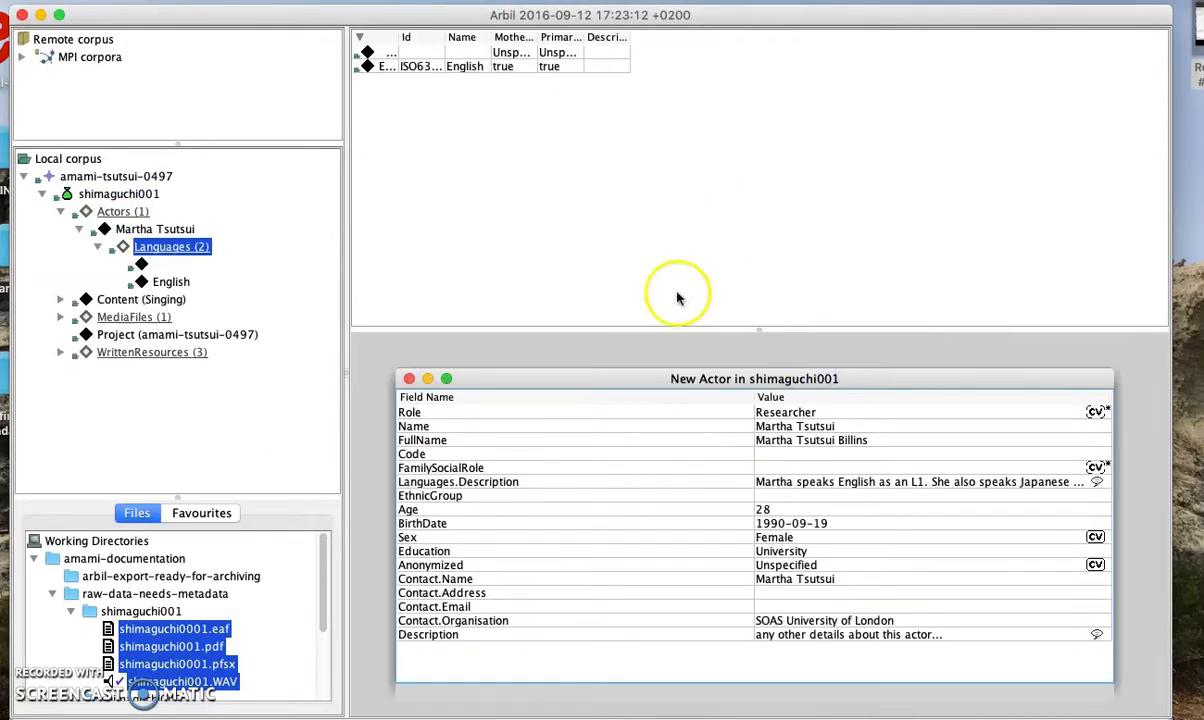
left_click(430, 42)
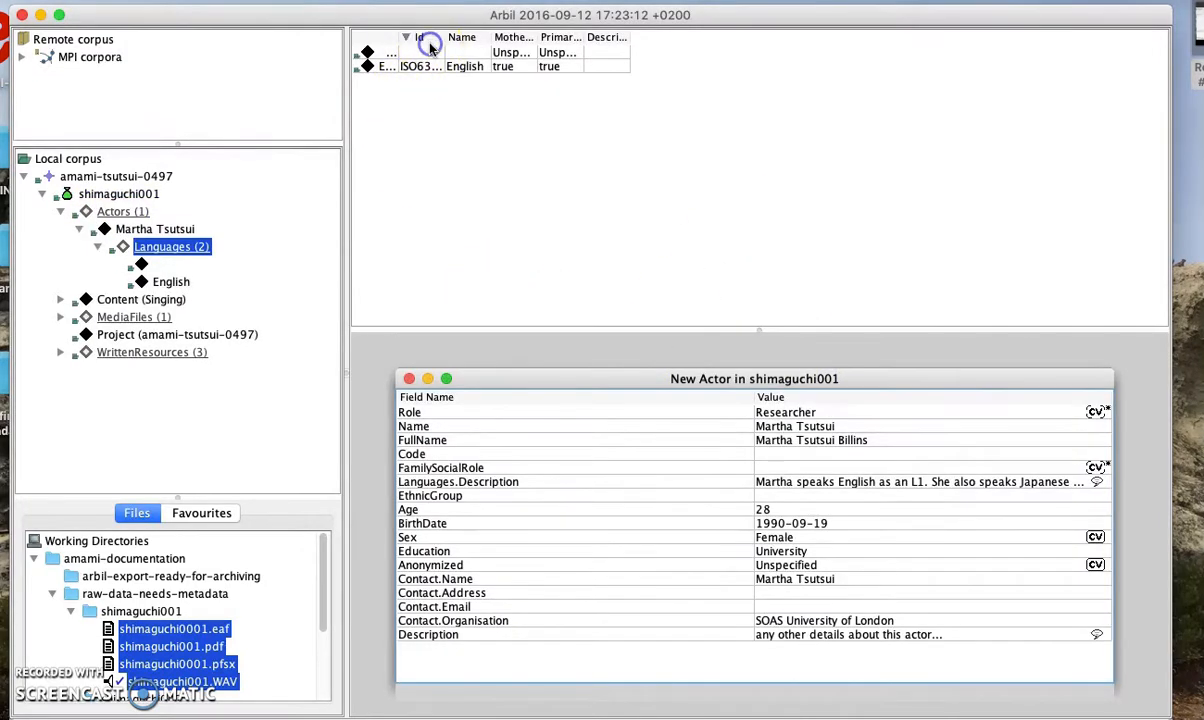
left_click(460, 48)
double_click(673, 51)
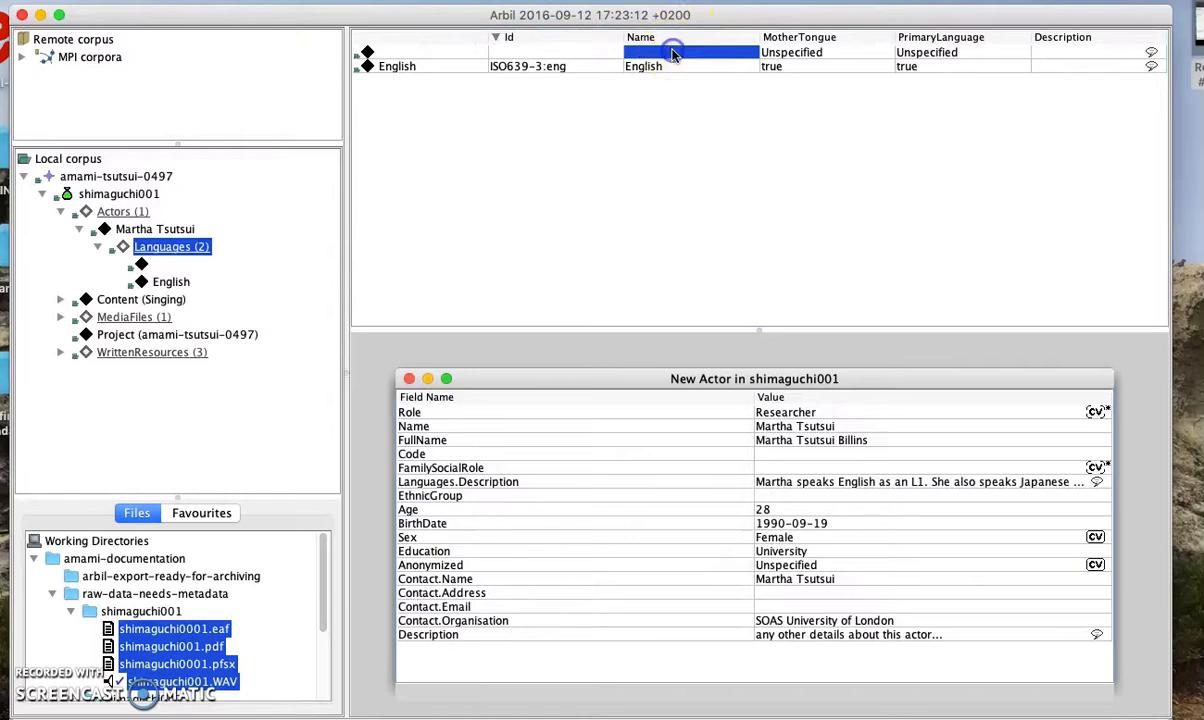
type("So")
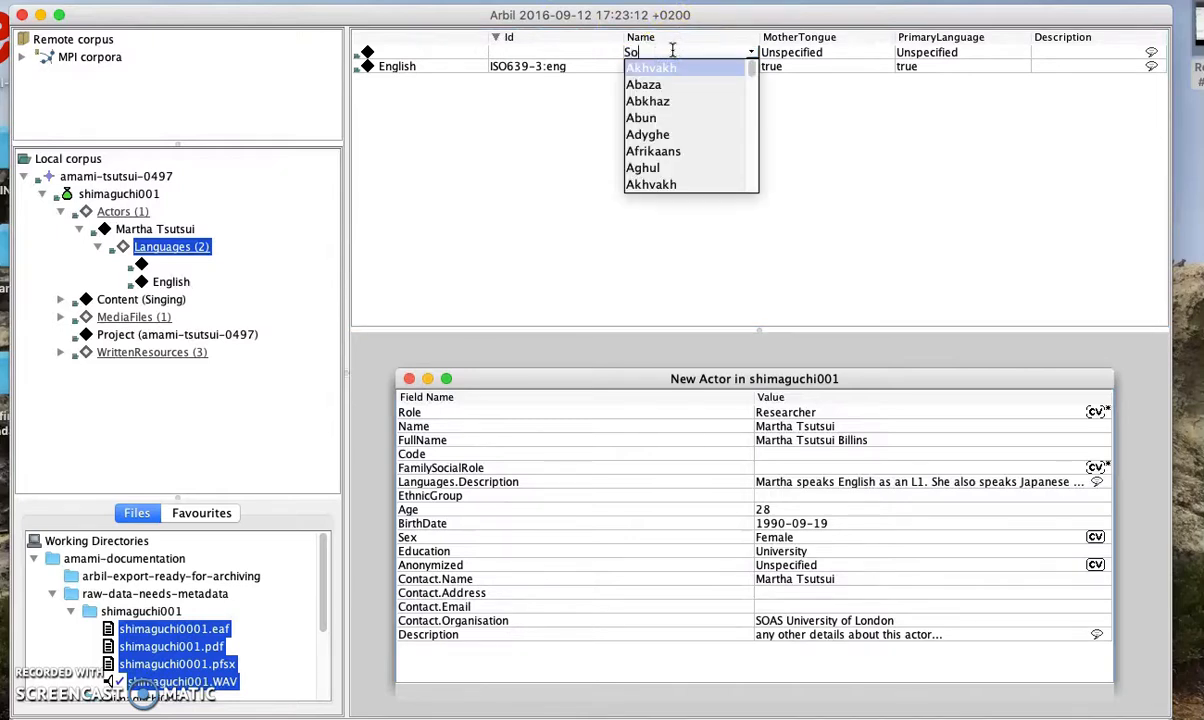
type("uthern")
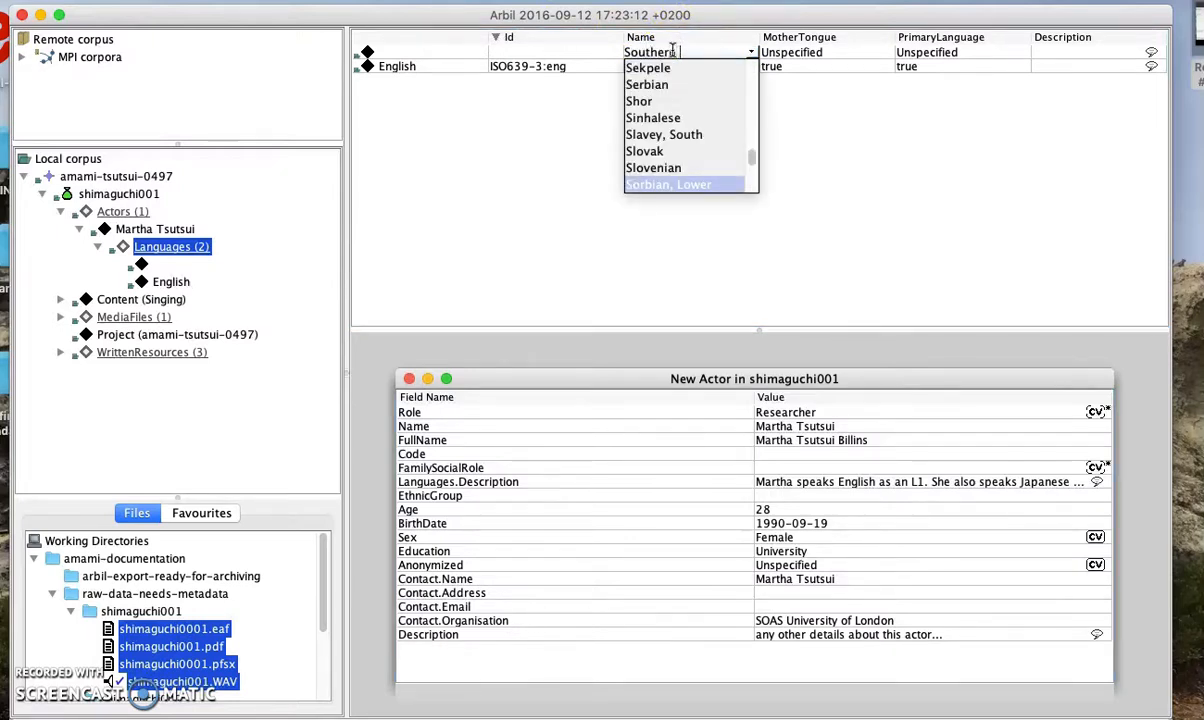
type(" Amami Oshima")
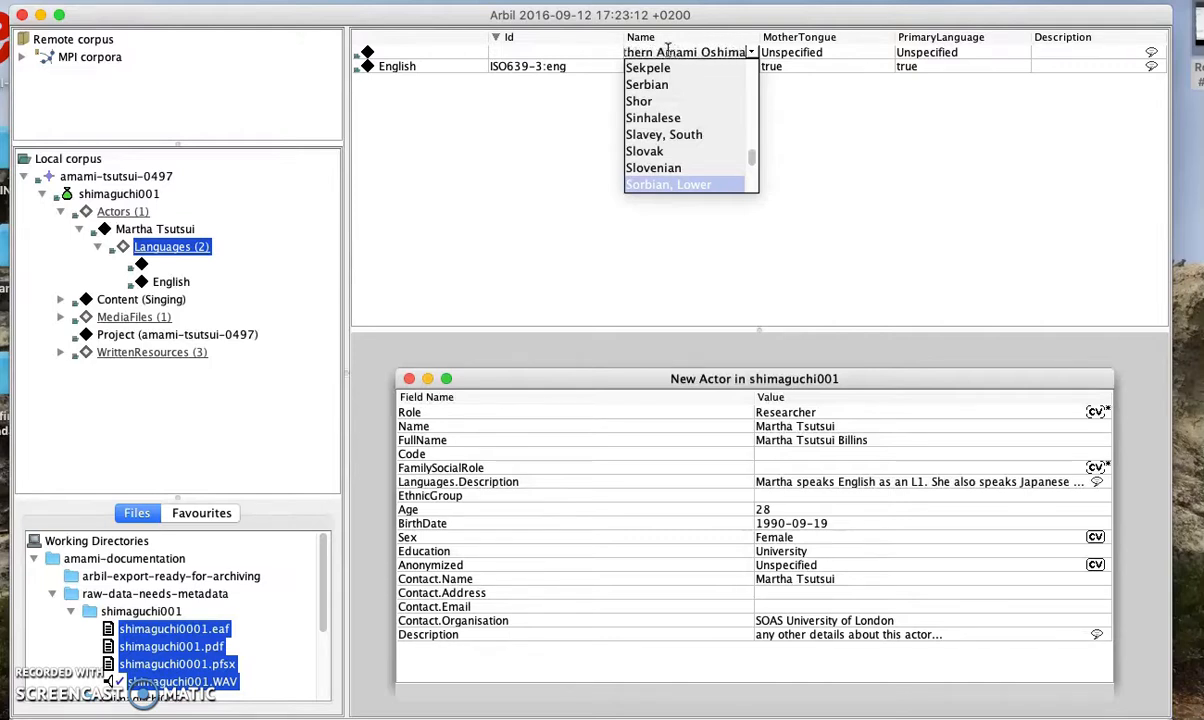
left_click(552, 50)
Give it Id ISO639-3:ams, with MotherTongue and PrimaryLanguage false
double_click(588, 54)
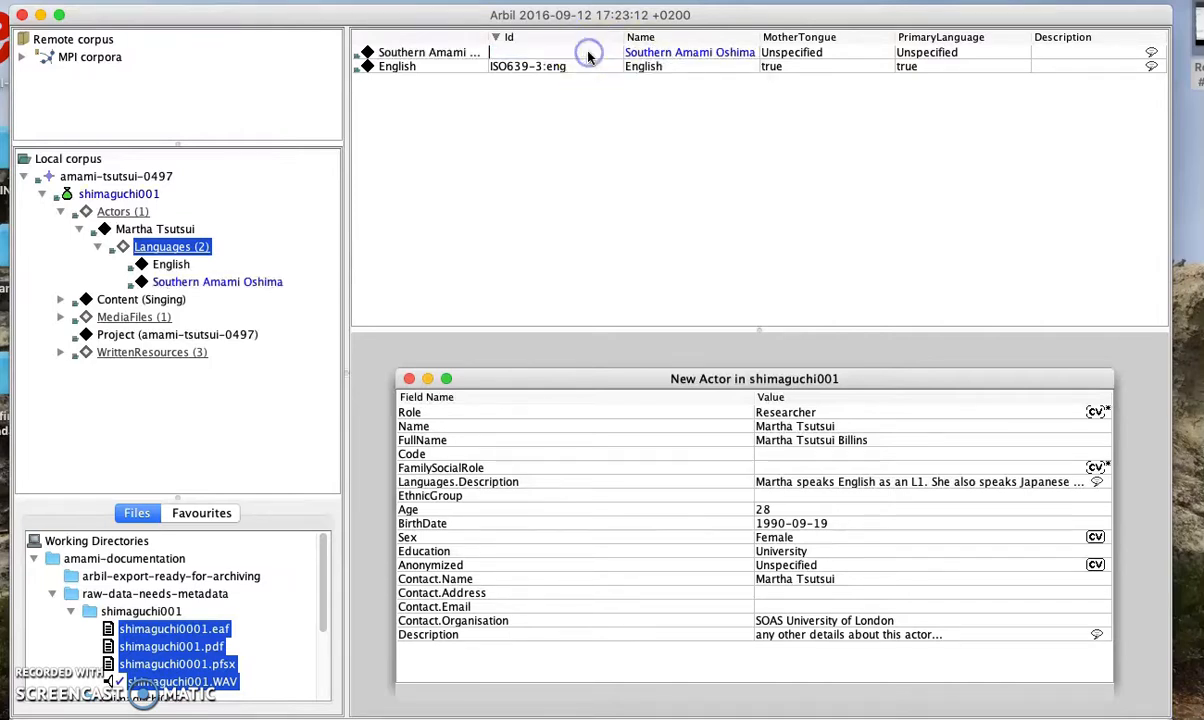
type("ISO639-3:ams")
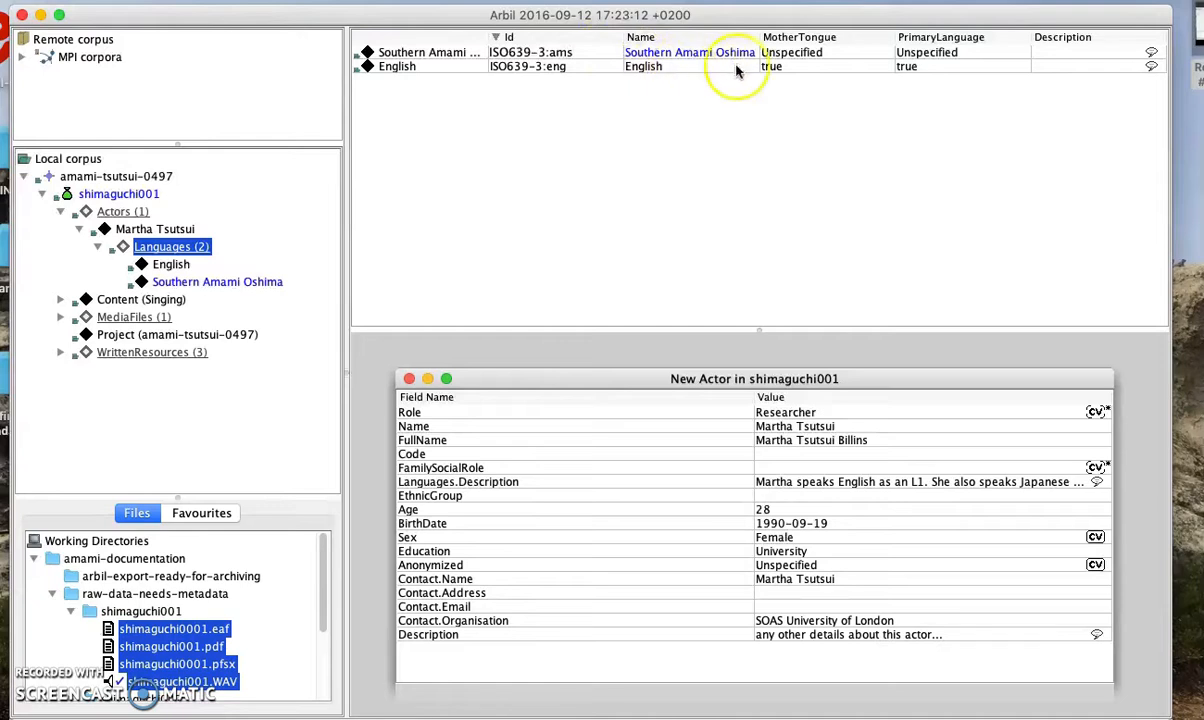
left_click(780, 53)
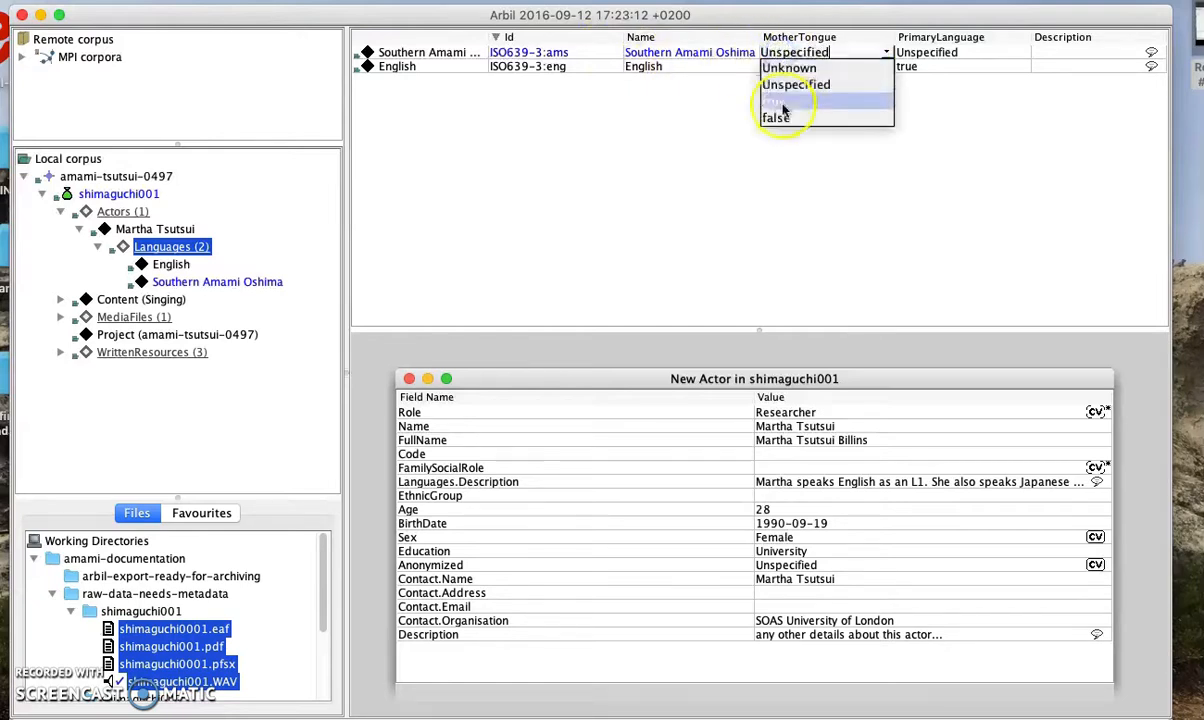
left_click(779, 117)
left_click(942, 52)
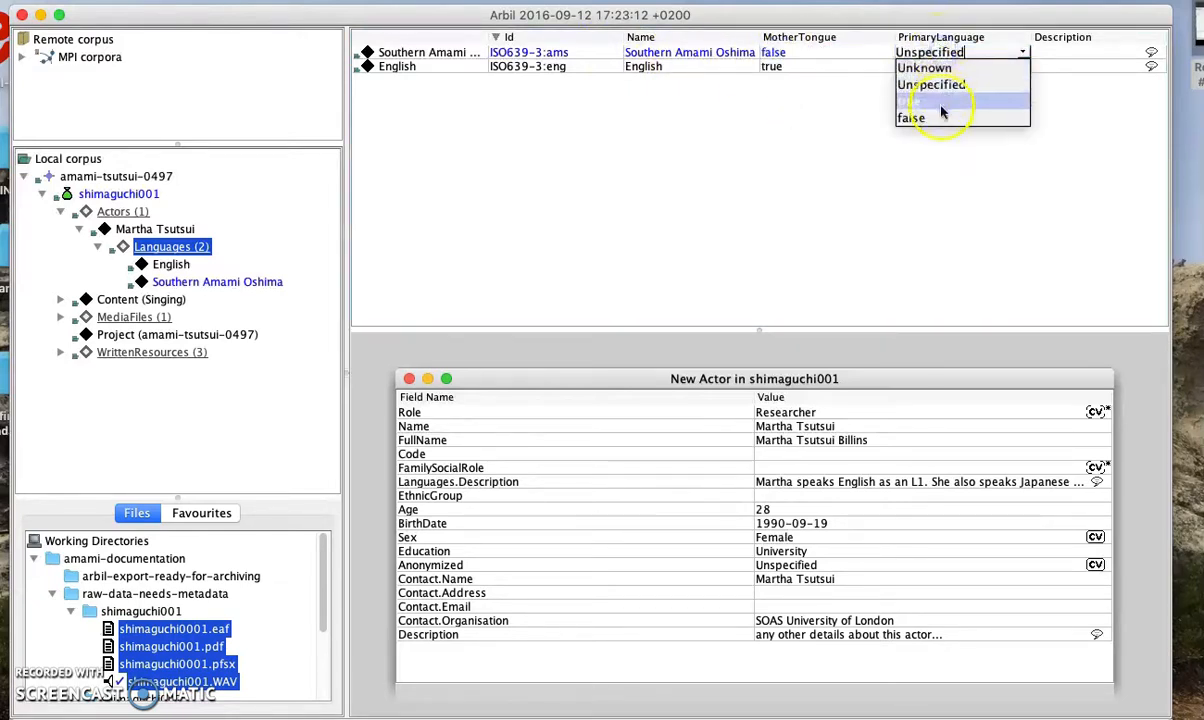
left_click(937, 120)
left_click(940, 66)
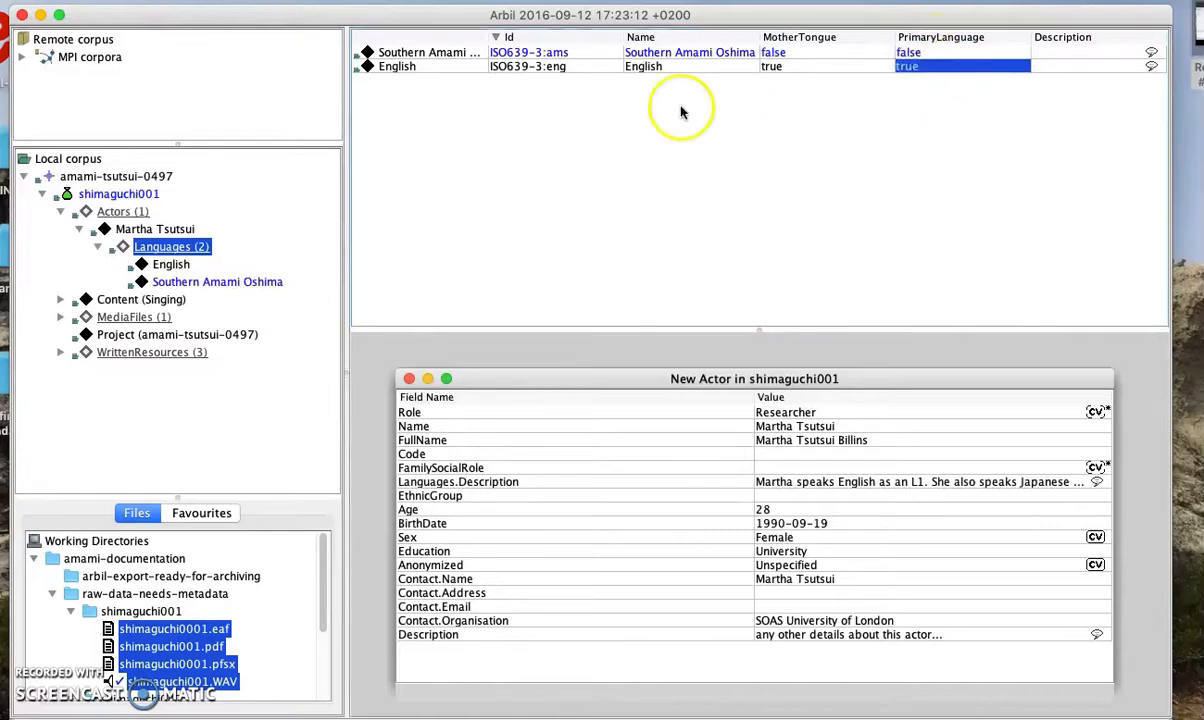
Add a third actor language and name it Japanese
right_click(172, 248)
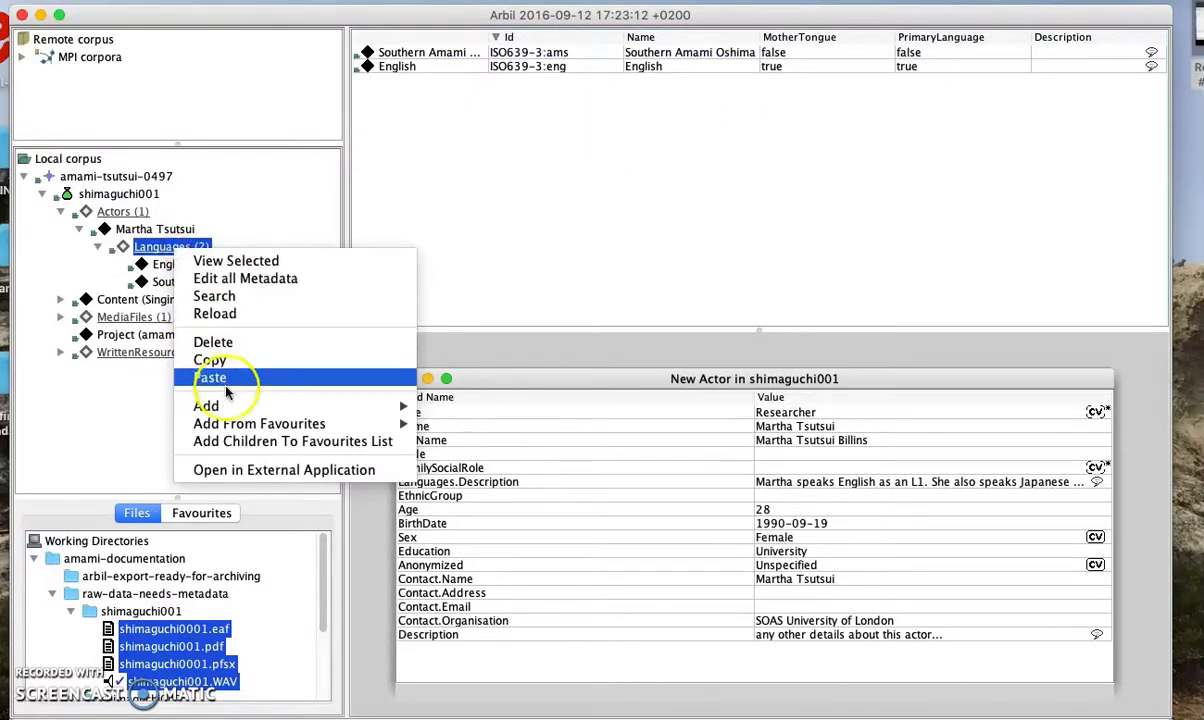
mouse_move(232, 410)
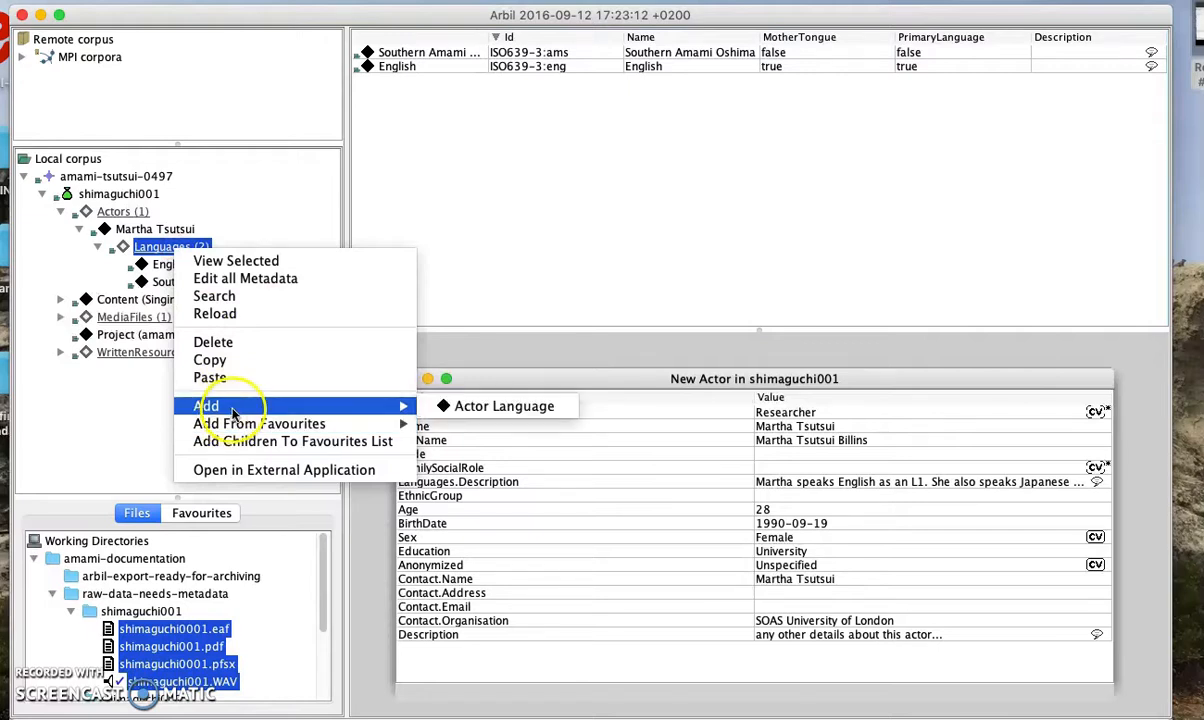
left_click(458, 404)
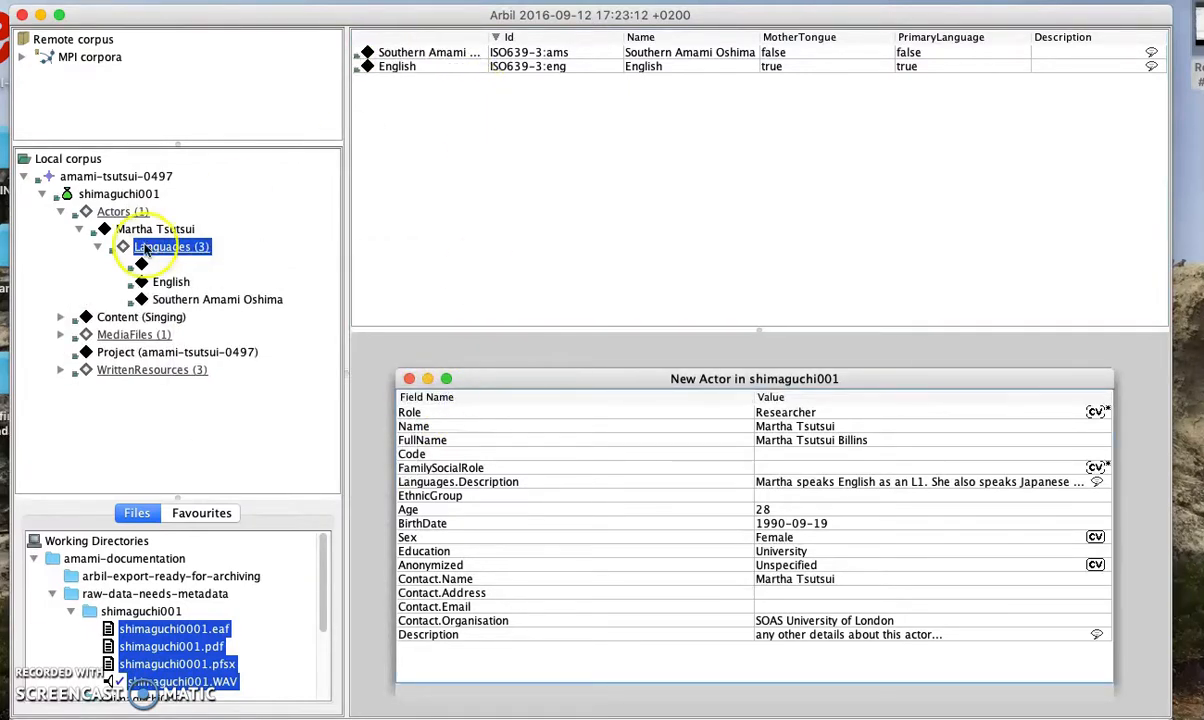
left_click(780, 65)
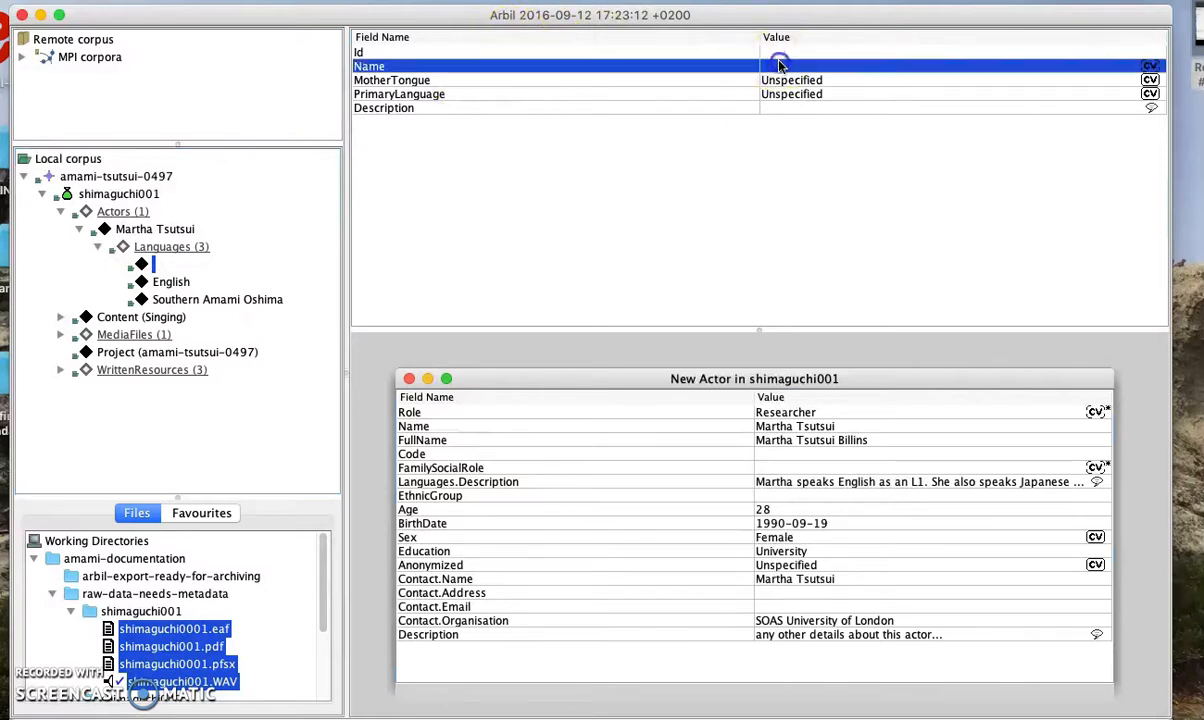
type("Japanese")
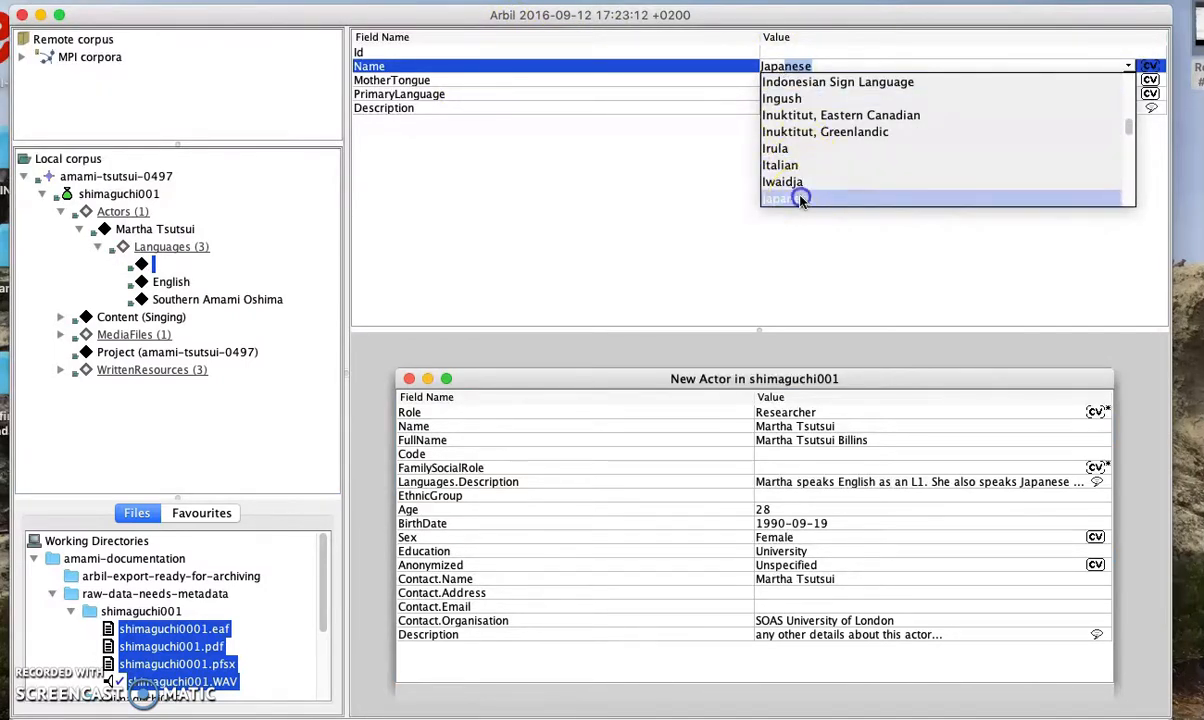
left_click(795, 197)
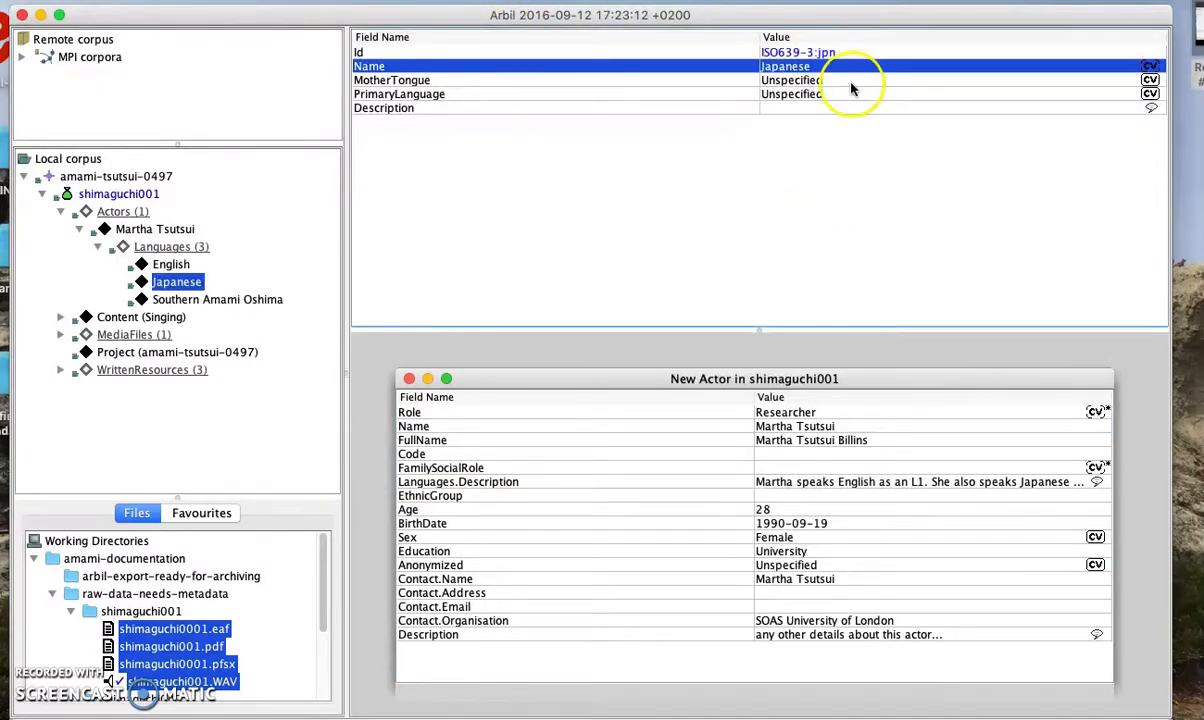
Set Japanese's MotherTongue and PrimaryLanguage to false and collapse the Languages and actor nodes
left_click(849, 84)
left_click(841, 95)
left_click(841, 81)
left_click(841, 81)
left_click(800, 145)
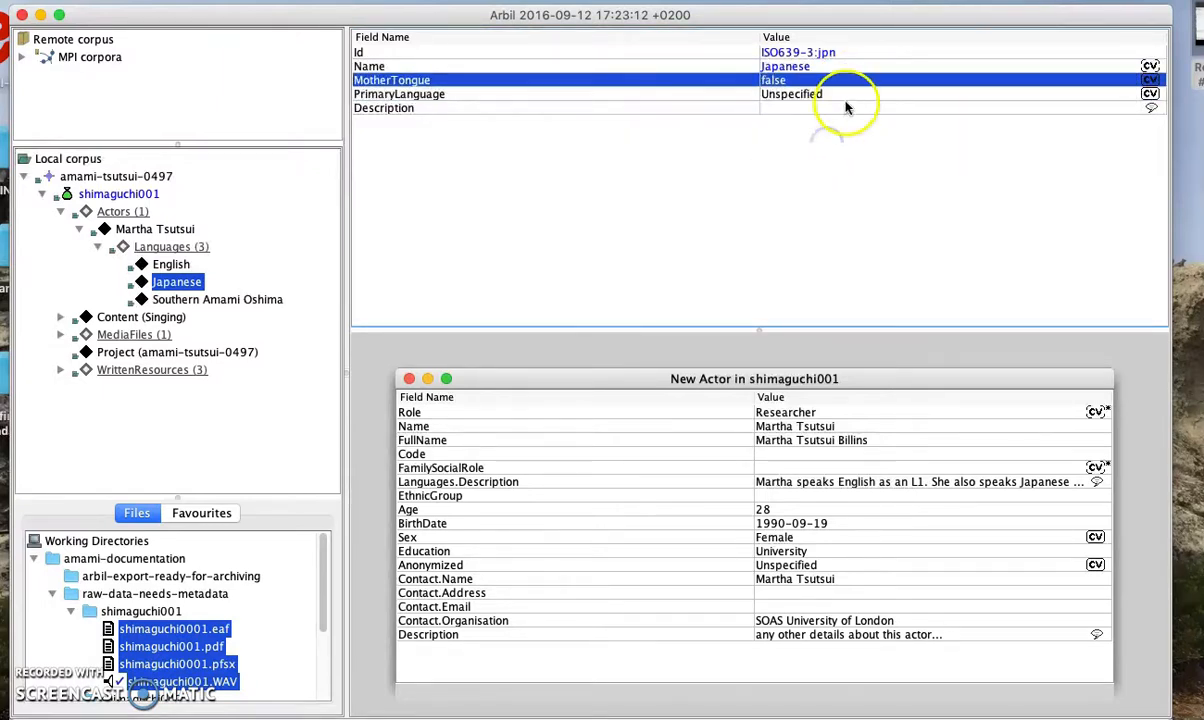
left_click(849, 93)
left_click(849, 93)
left_click(780, 160)
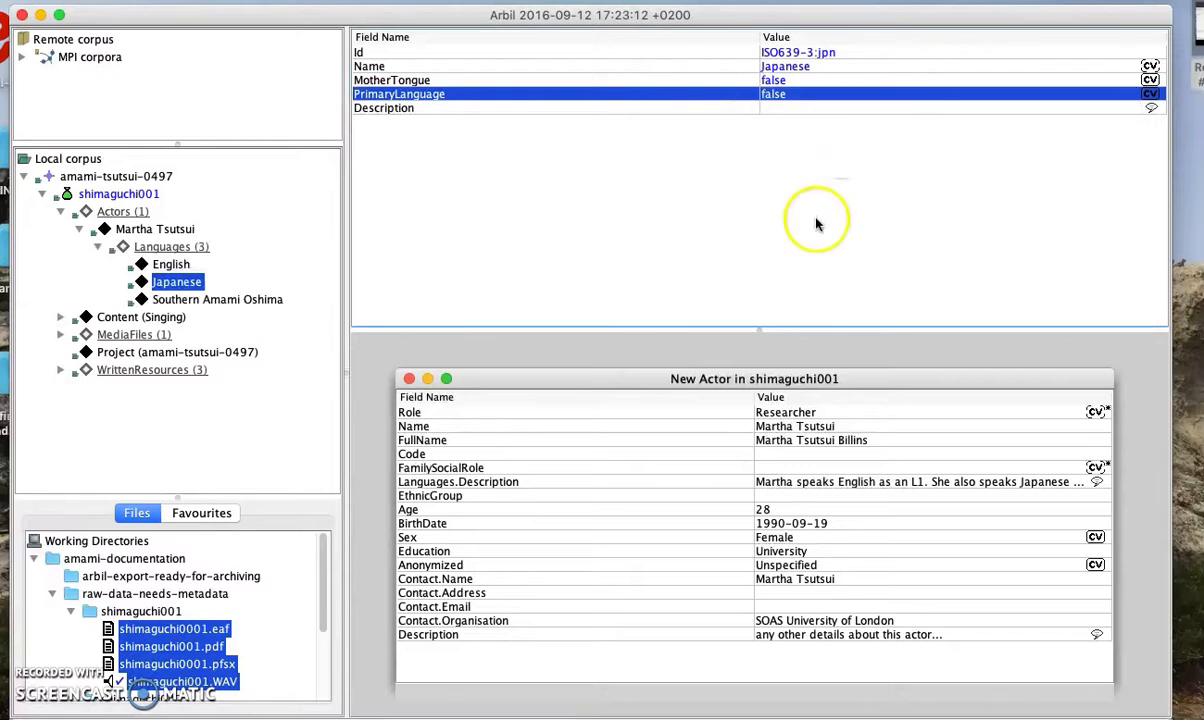
left_click(805, 110)
left_click(810, 169)
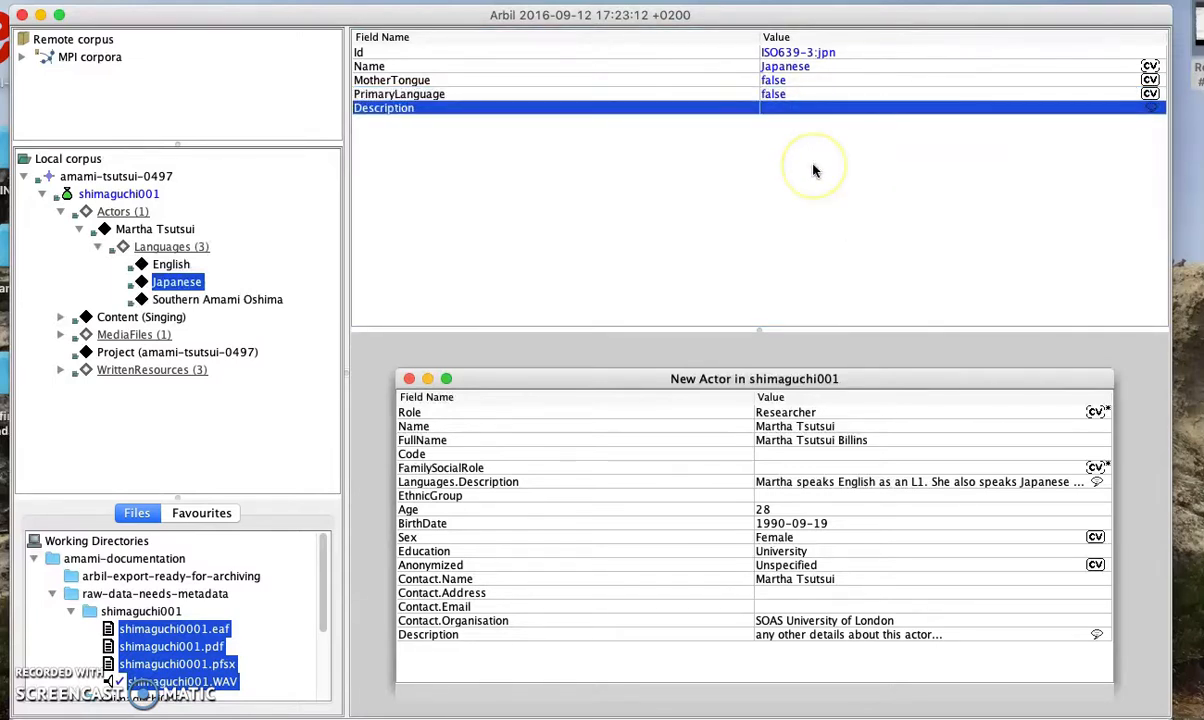
left_click(97, 247)
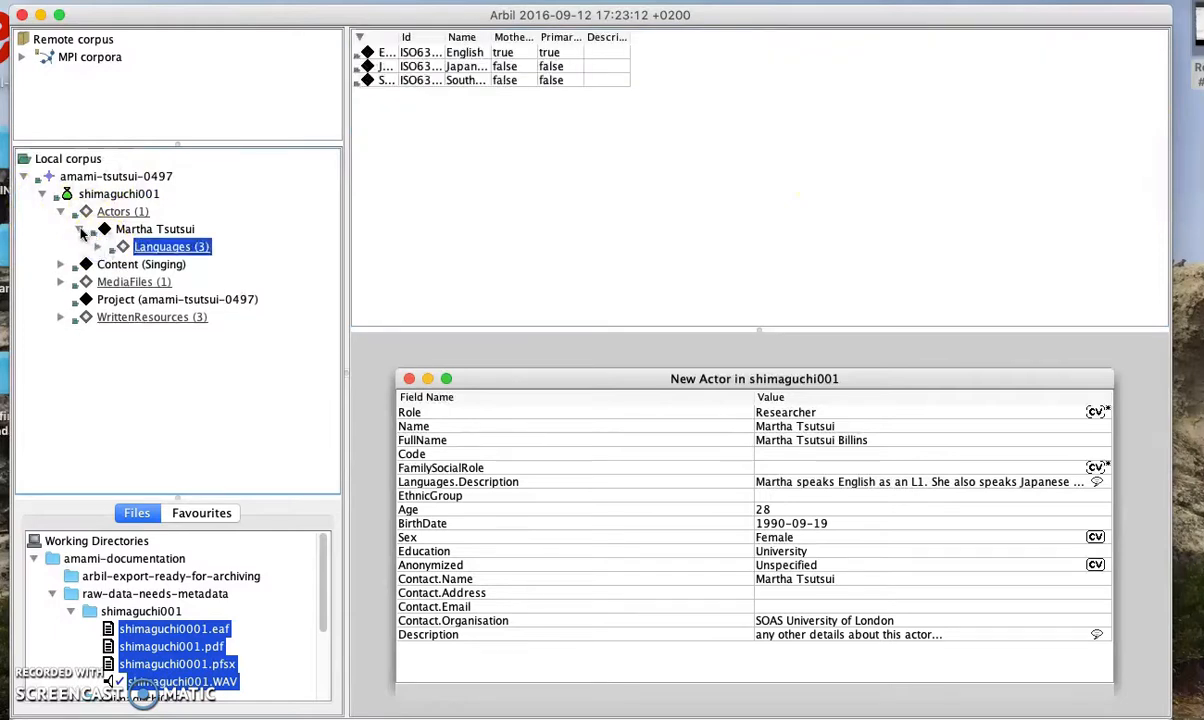
left_click(80, 230)
Add a new actor under the session's Actors and set its Role to Speaker/Signer
left_click(137, 213)
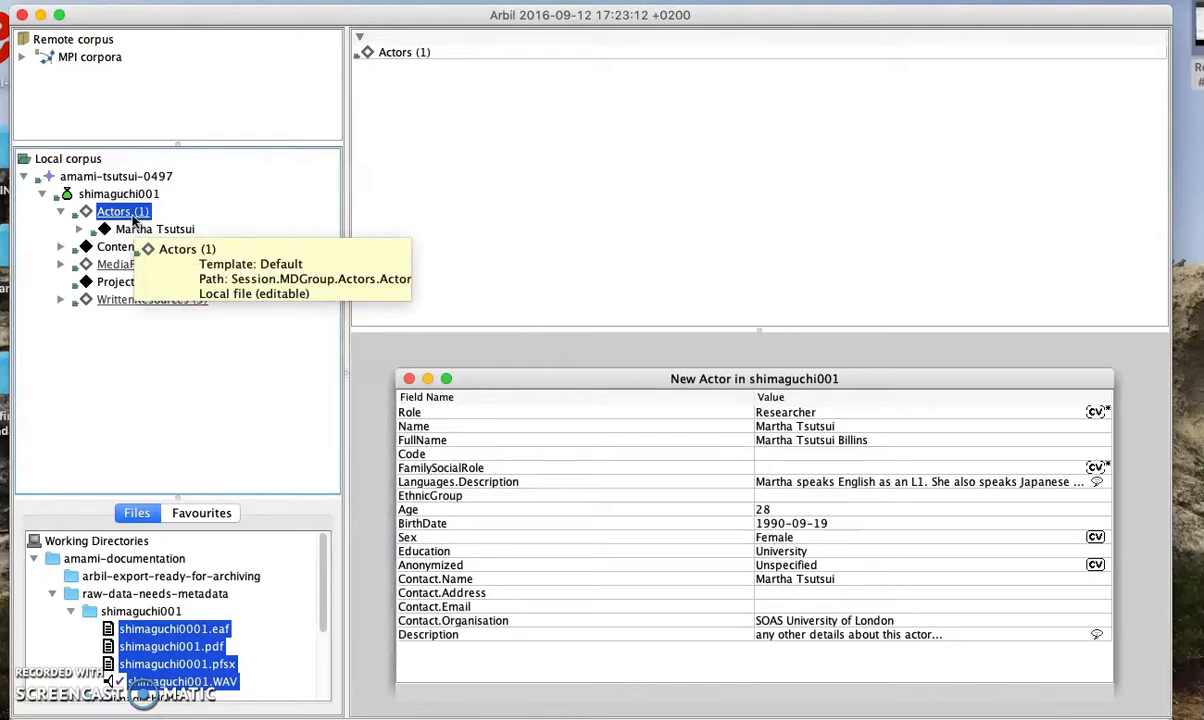
right_click(134, 221)
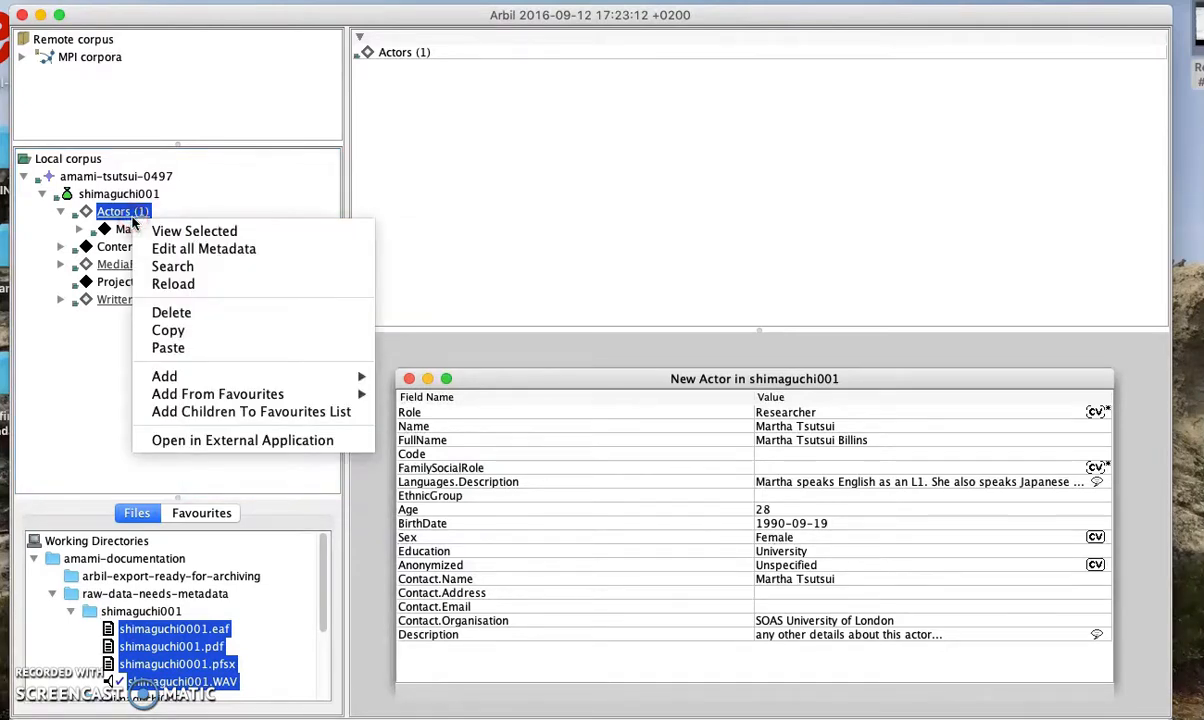
mouse_move(301, 376)
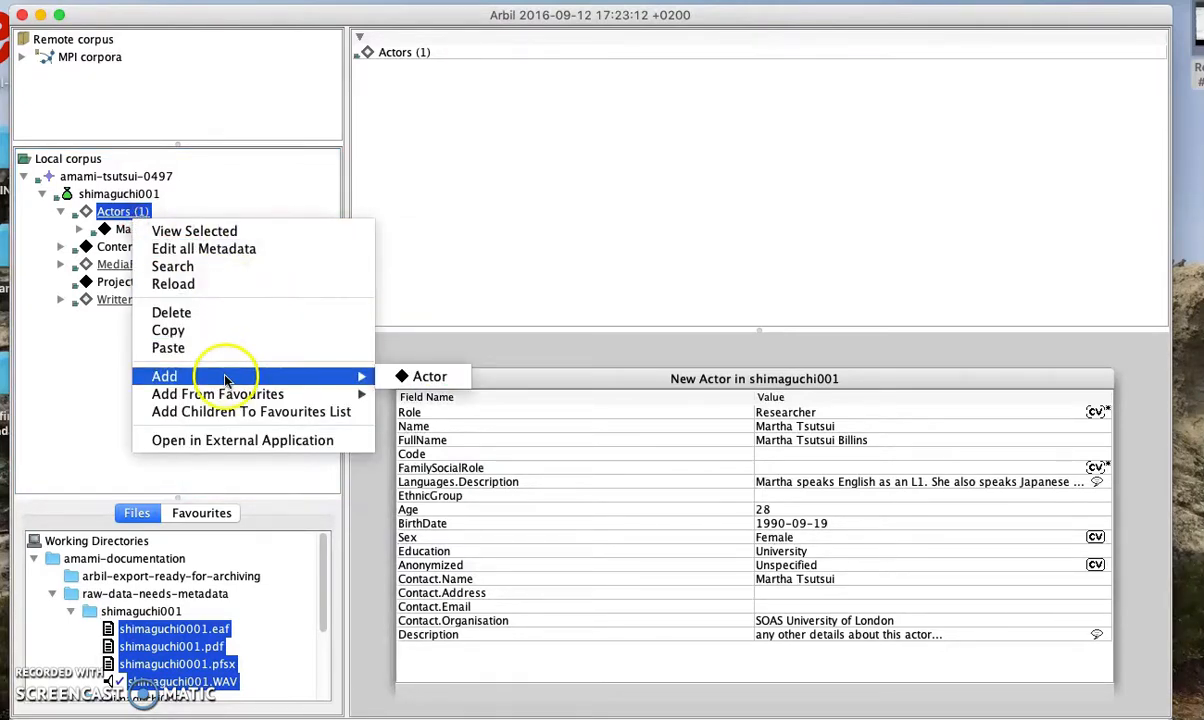
left_click(413, 378)
left_click(160, 246)
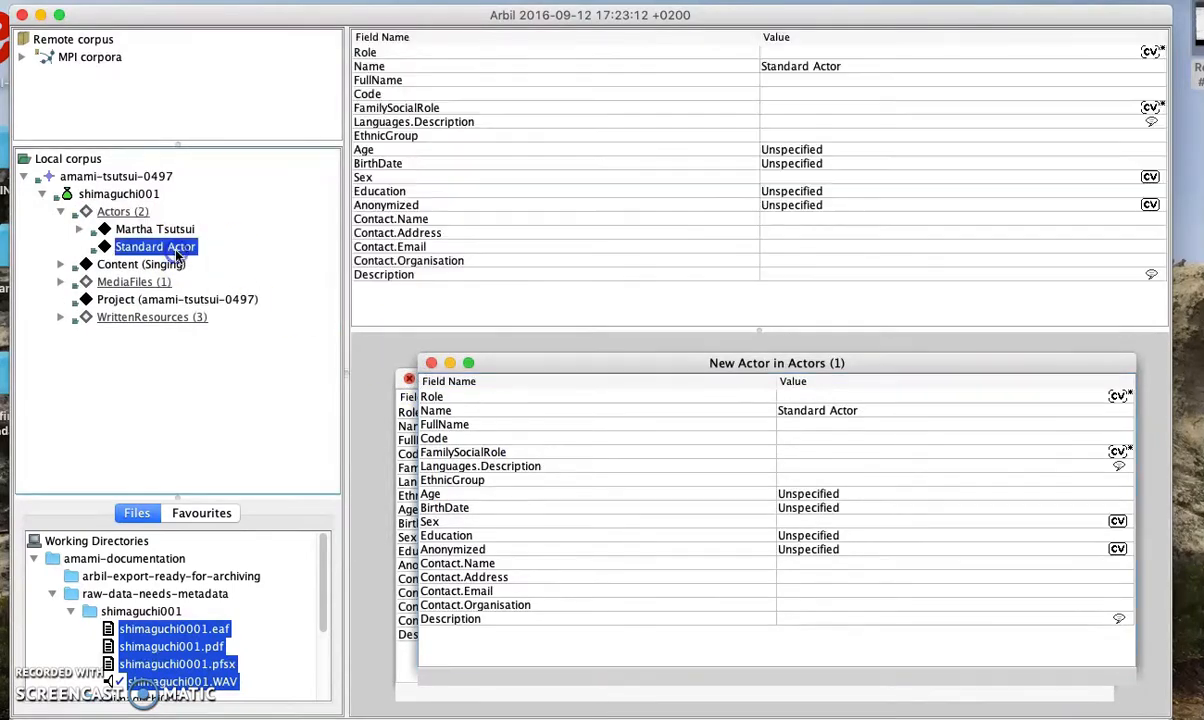
left_click(841, 50)
left_click(841, 50)
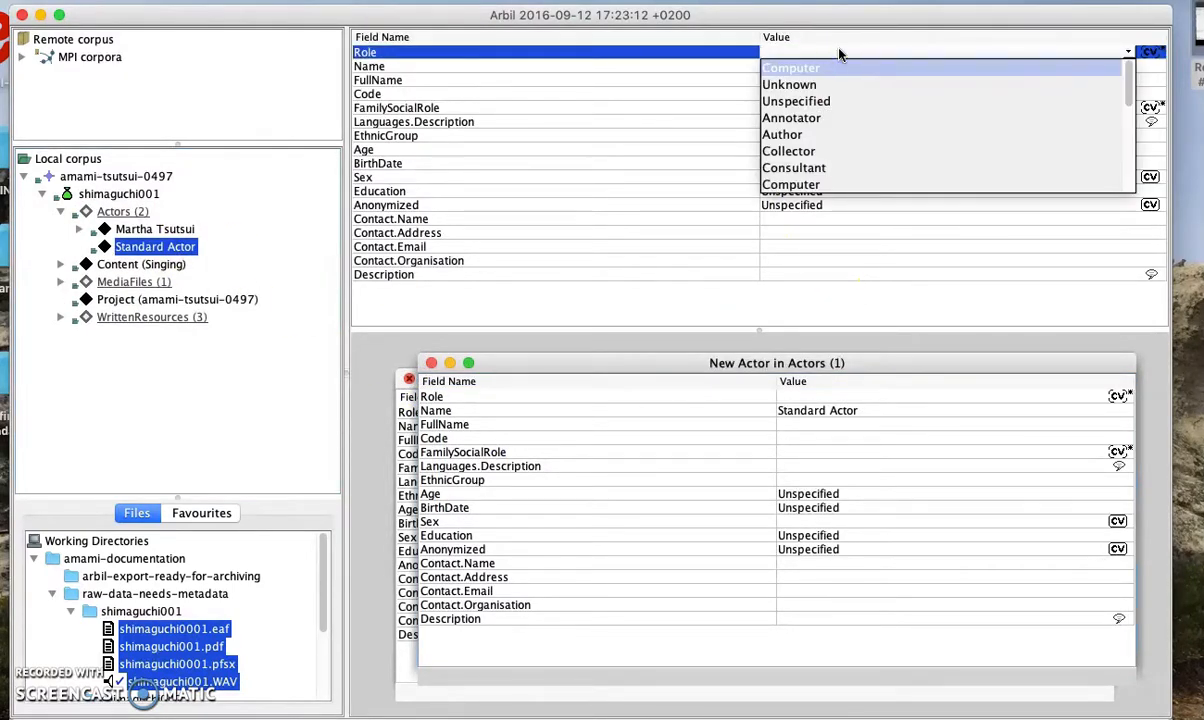
type("Speaker/Signer")
left_click(865, 53)
left_click(731, 83)
Enter the speaker's short name as the actor's Name and her full name as FullName
left_click(760, 66)
left_click(772, 66)
type("Aco")
left_click(798, 78)
left_click(447, 18)
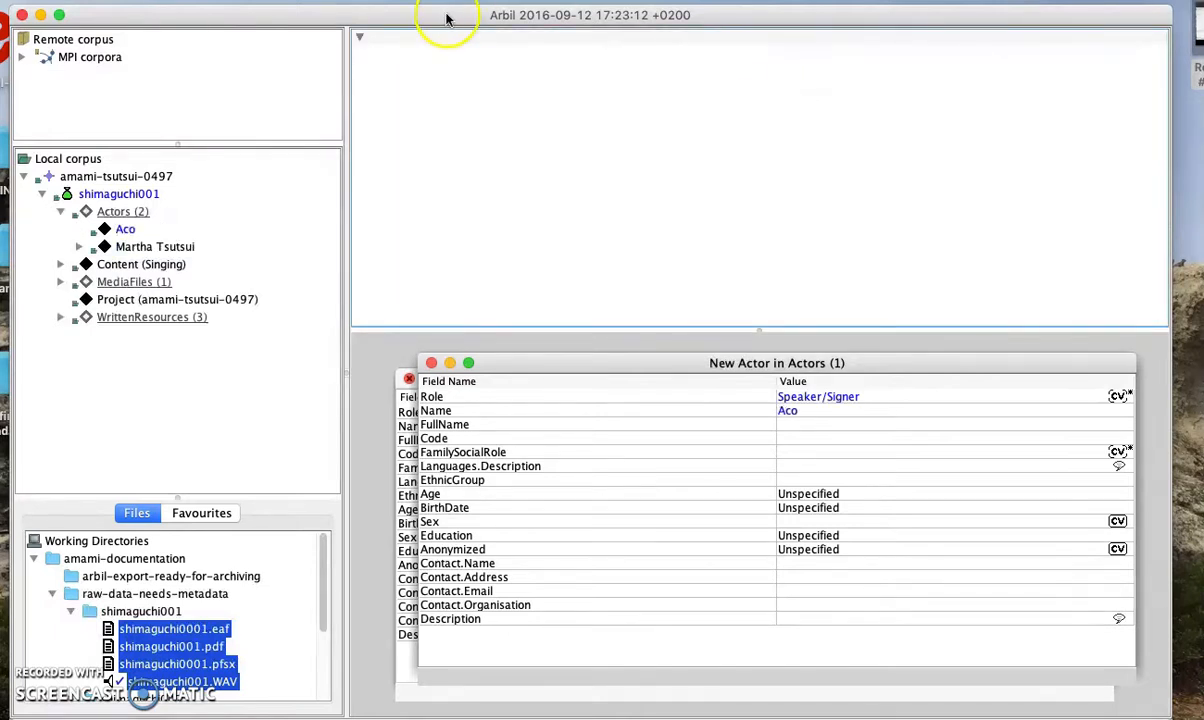
left_click(125, 229)
left_click(798, 80)
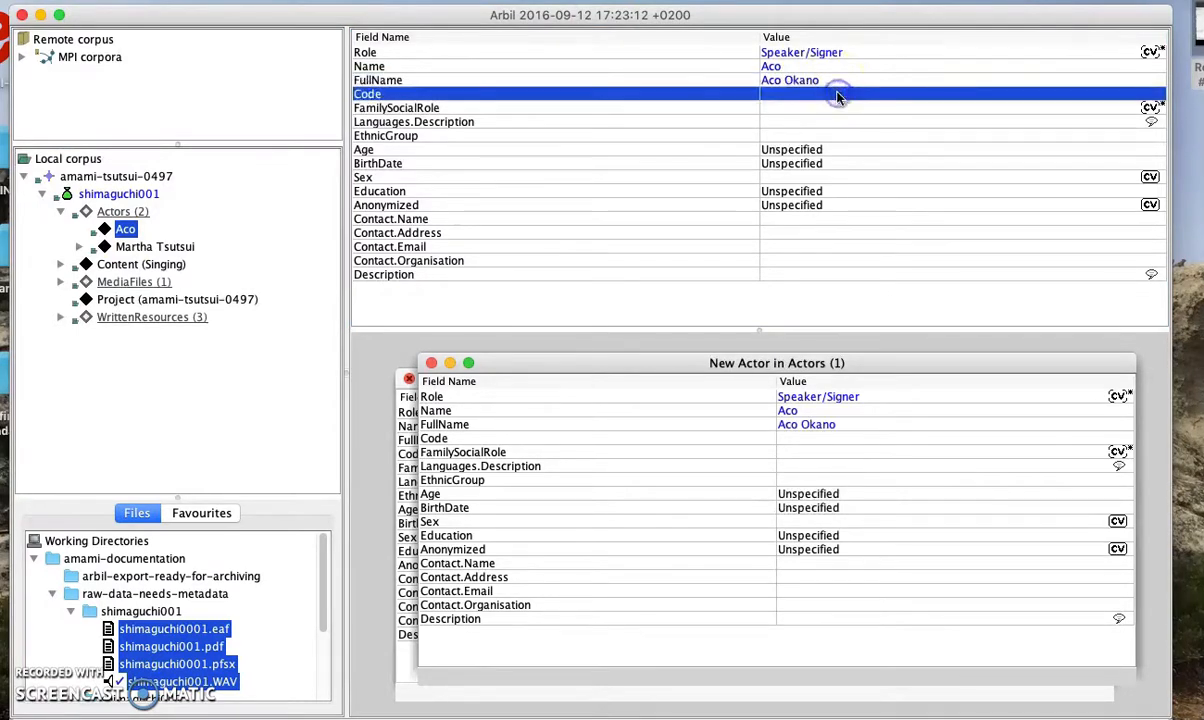
Describe the actor's languages: speaks Amami fluently, bilingual Japanese speaker, speaks some English
left_click(839, 107)
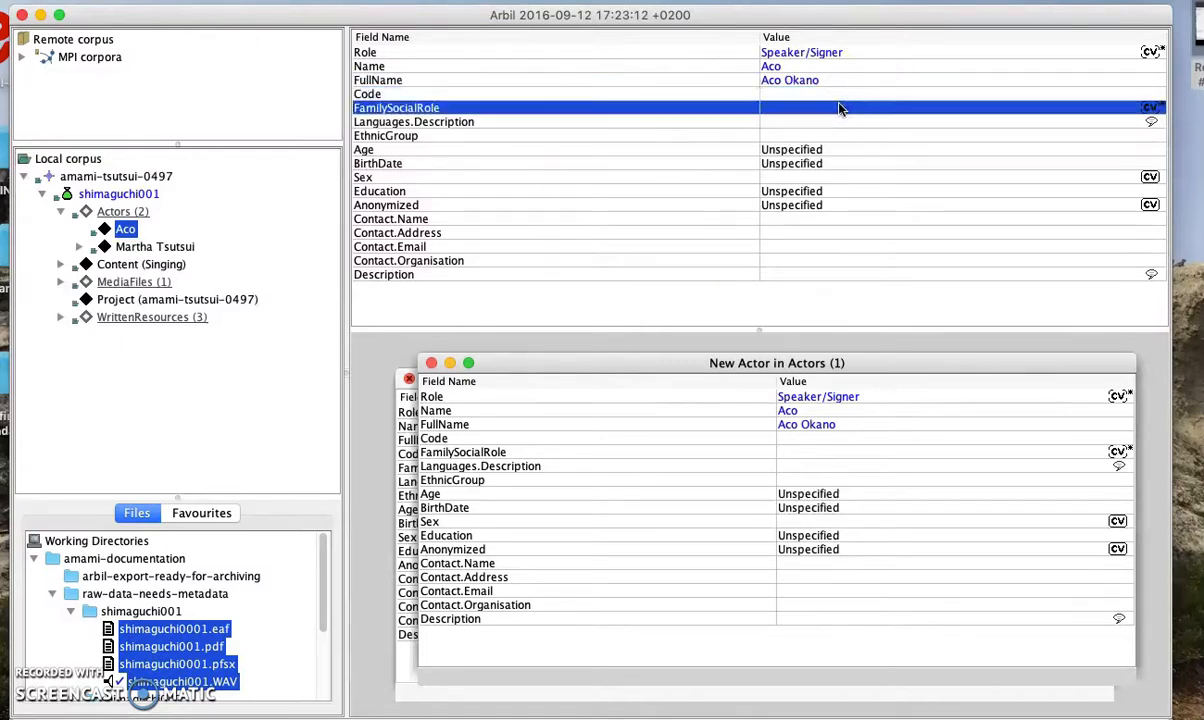
left_click(839, 124)
left_click(839, 124)
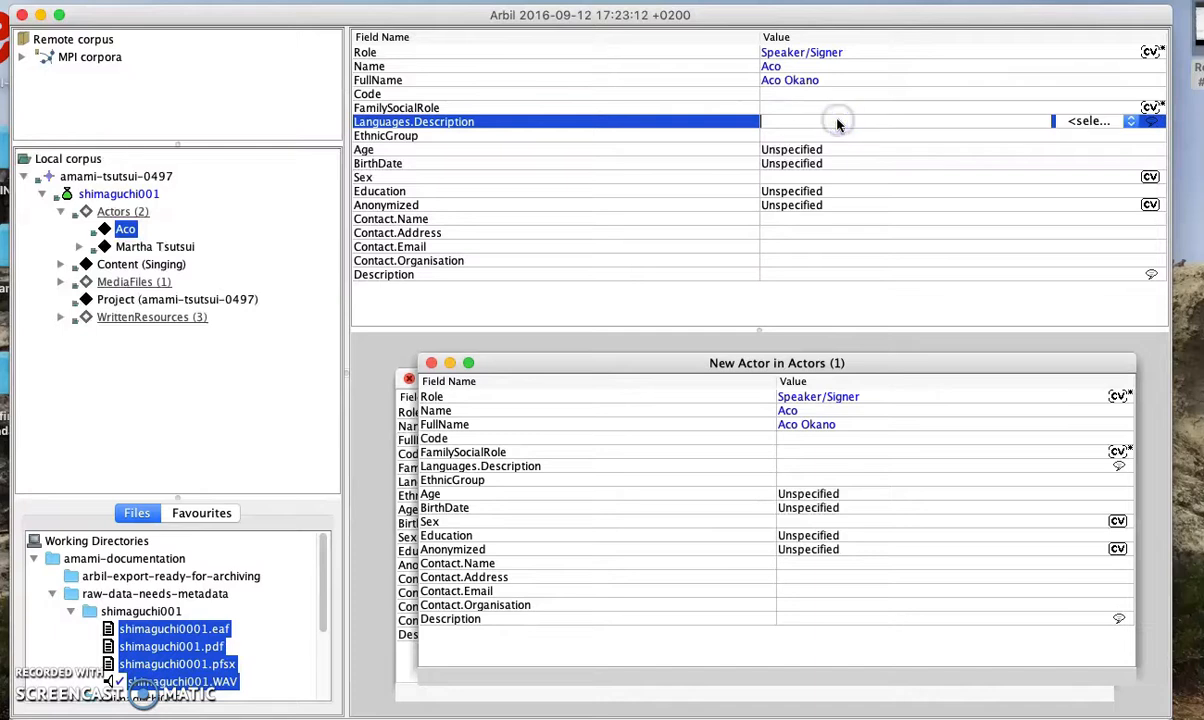
type("Aco speaks Amma")
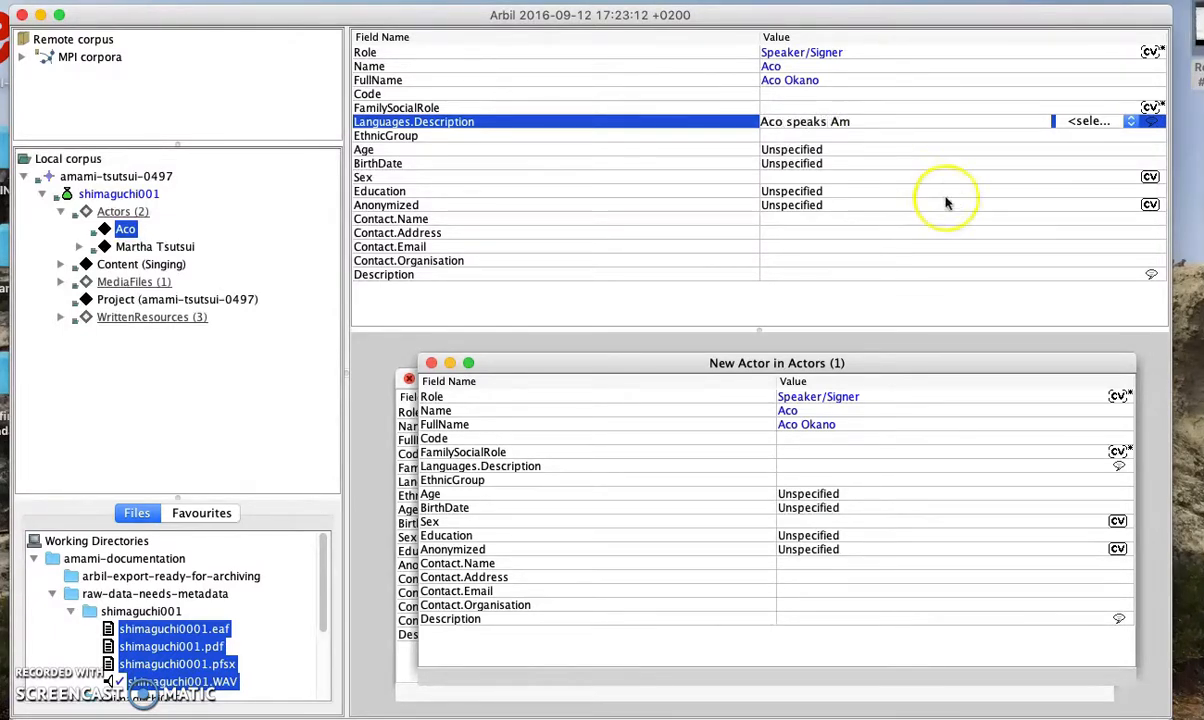
key("BackSpace")
key("BackSpace")
type("ami")
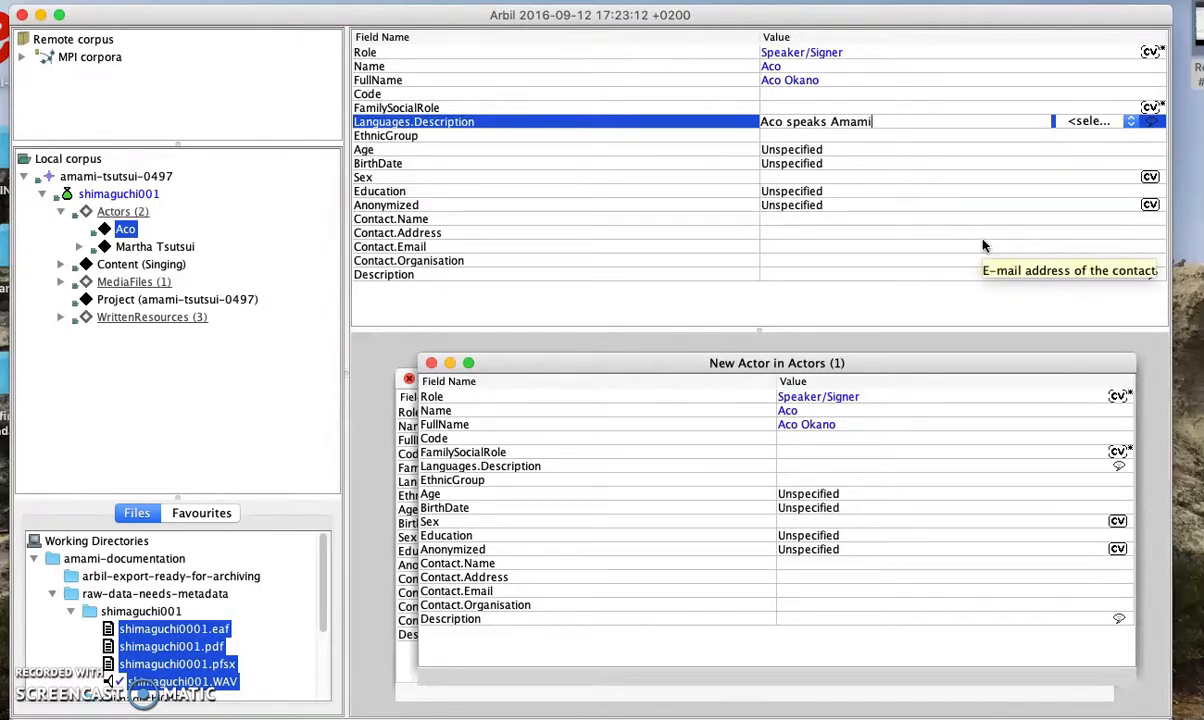
type(" fluently. She is a")
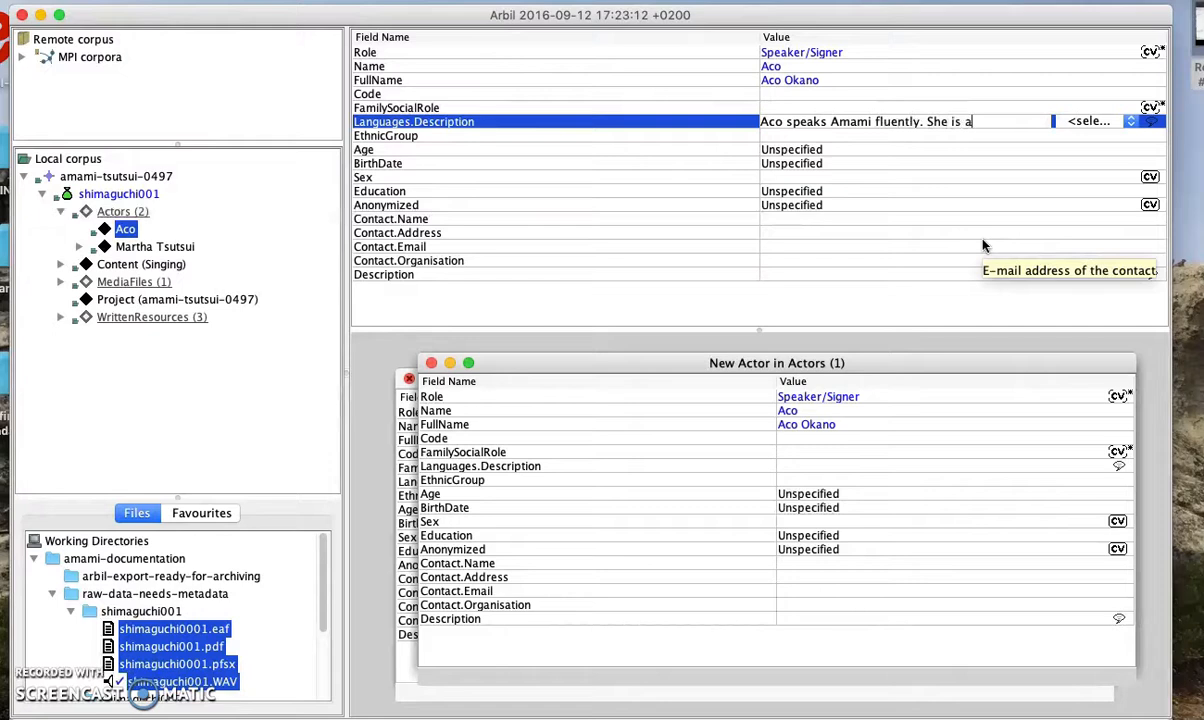
type(" bilingual Japanese")
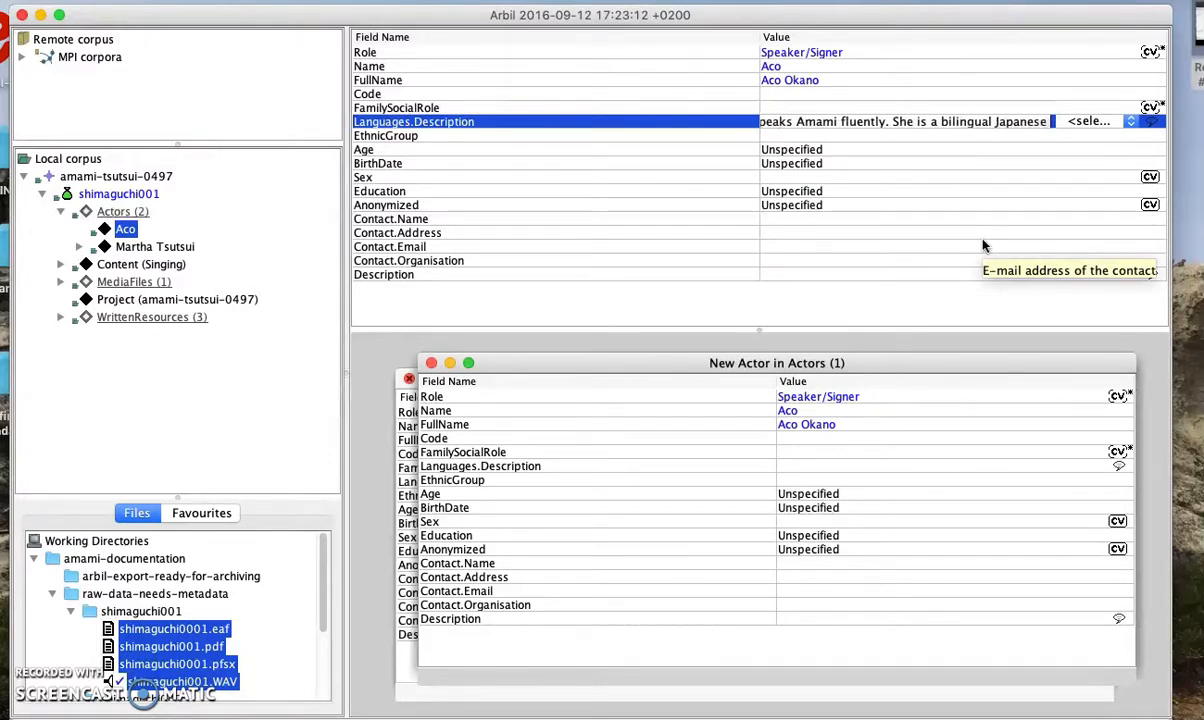
type(" speaker. Speak")
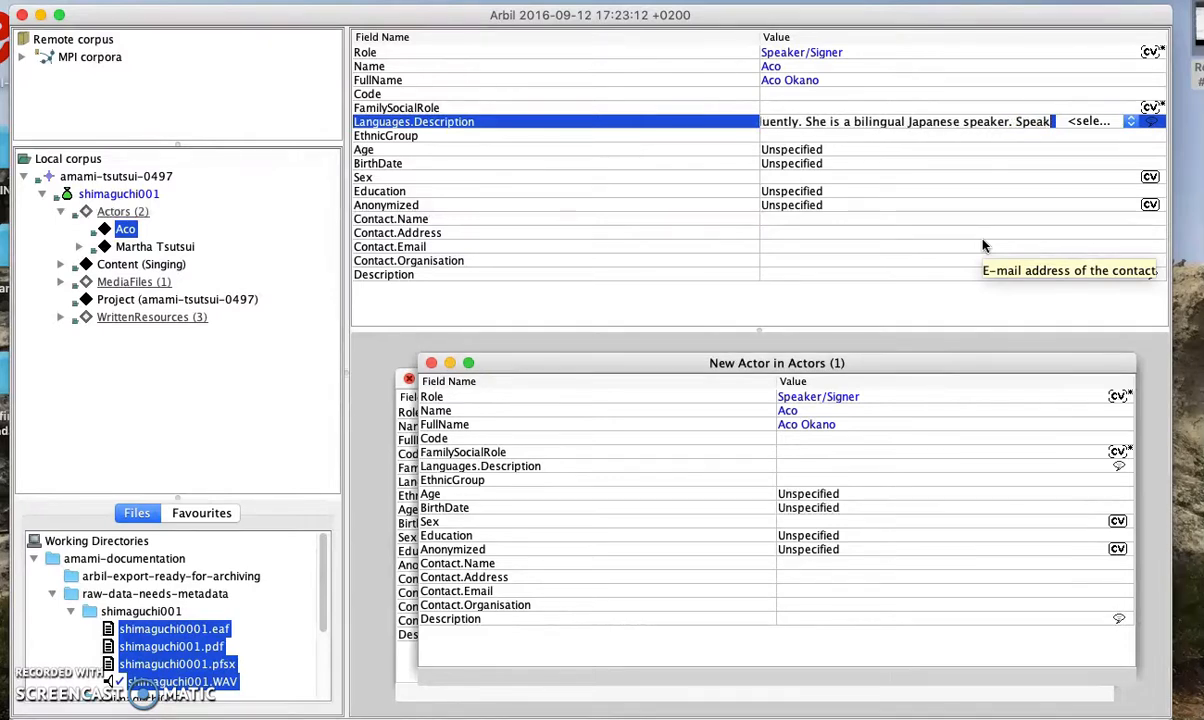
type("s some Egl")
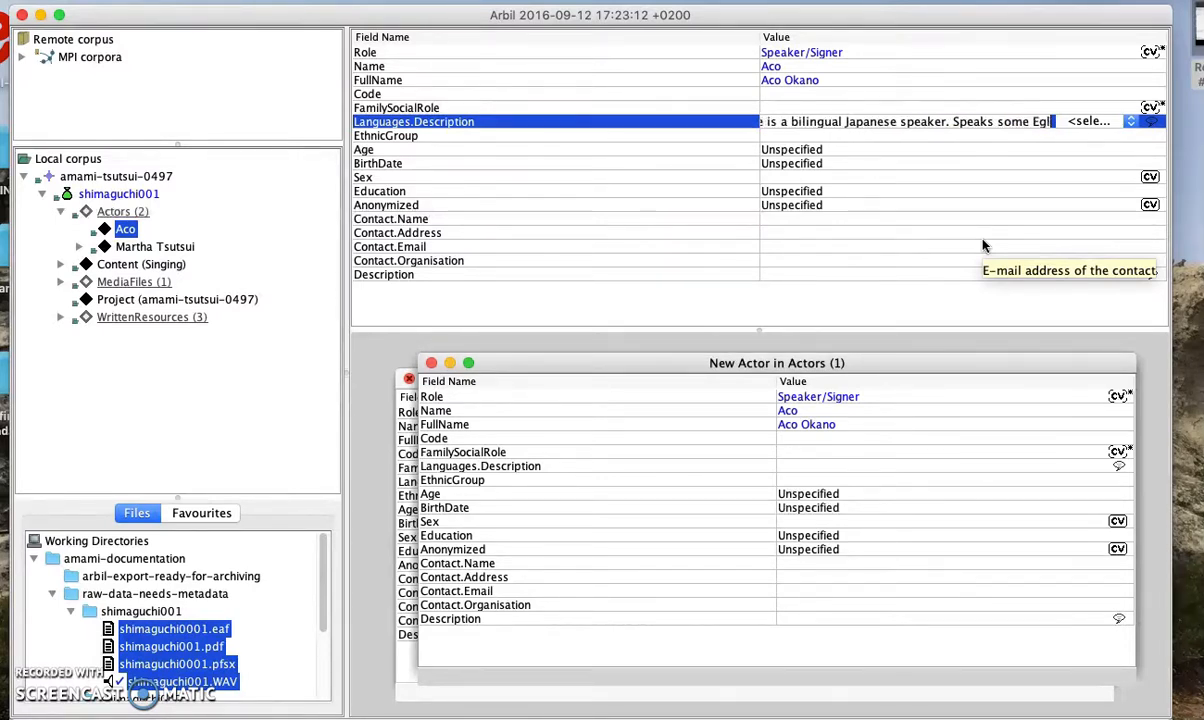
type("glish.")
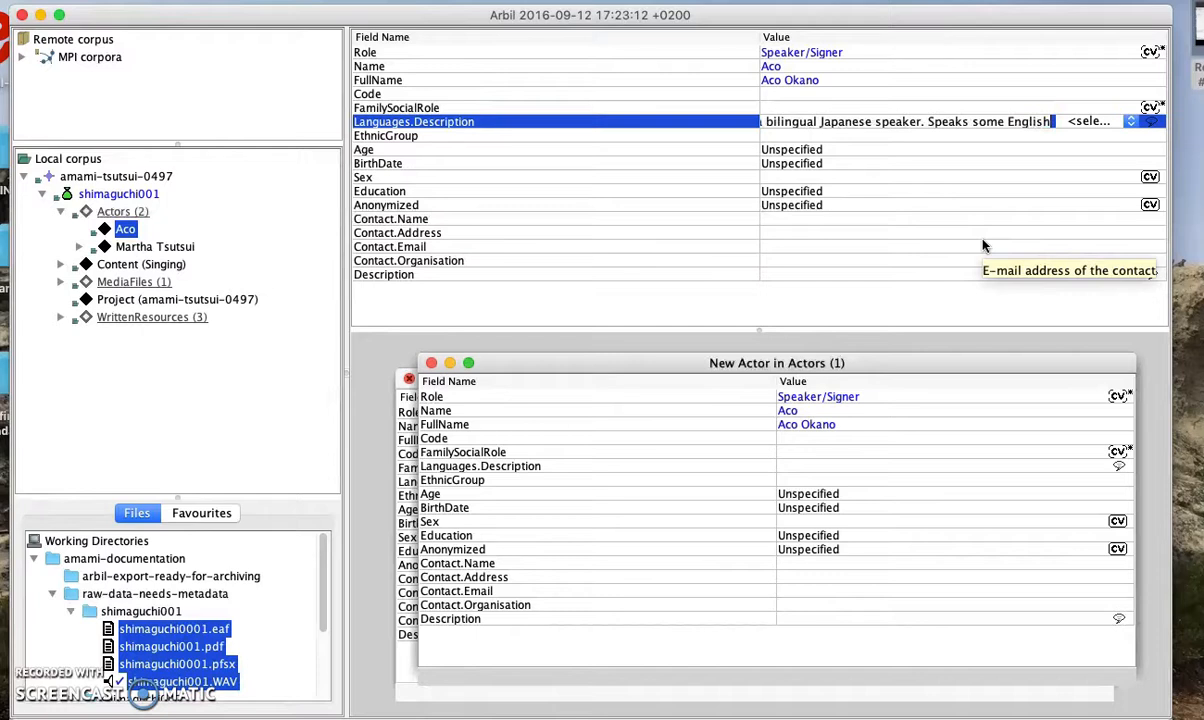
Set the actor's EthnicGroup to Amami
left_click(961, 142)
left_click(961, 142)
type("Amami")
left_click(970, 153)
left_click(970, 153)
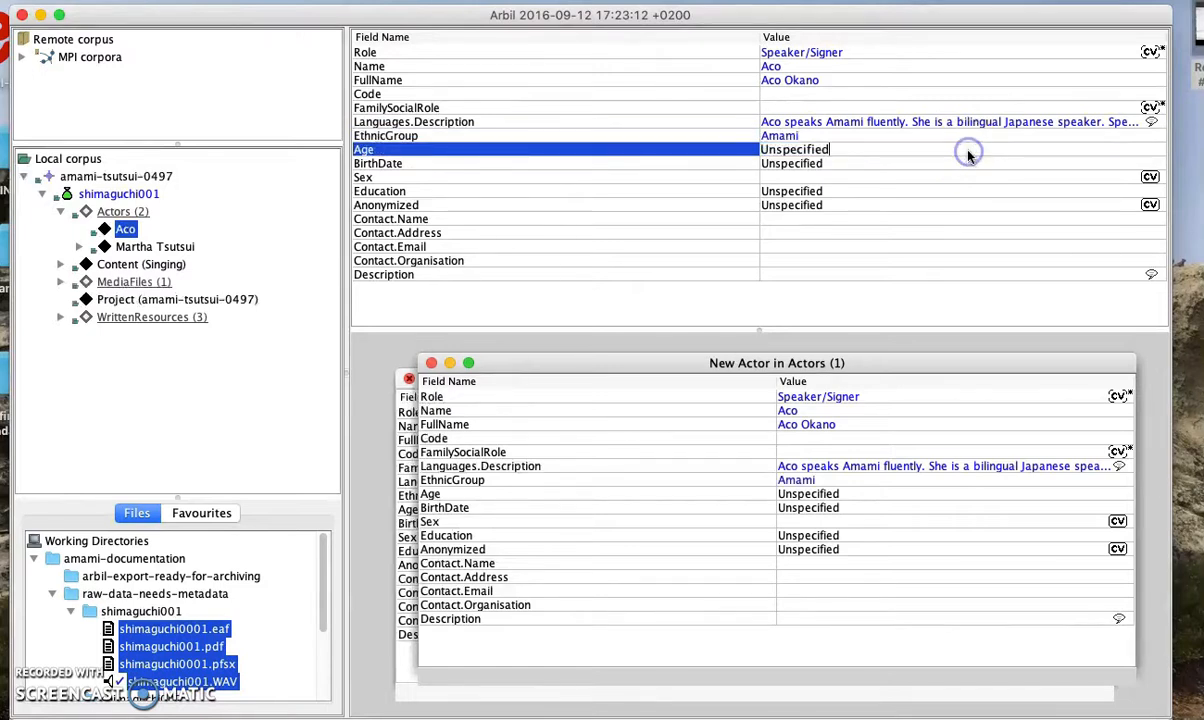
left_click_drag(904, 151, 768, 149)
key("BackSpace")
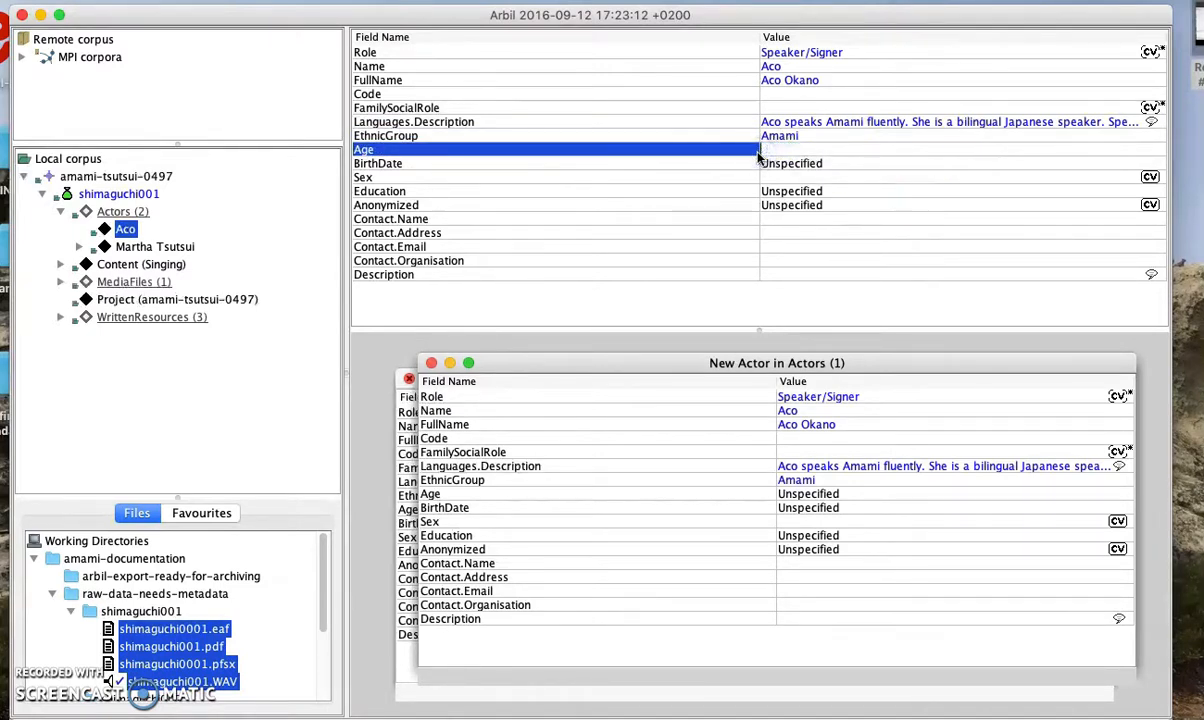
type("40")
left_click(823, 165)
left_click(823, 165)
left_click_drag(838, 163, 765, 163)
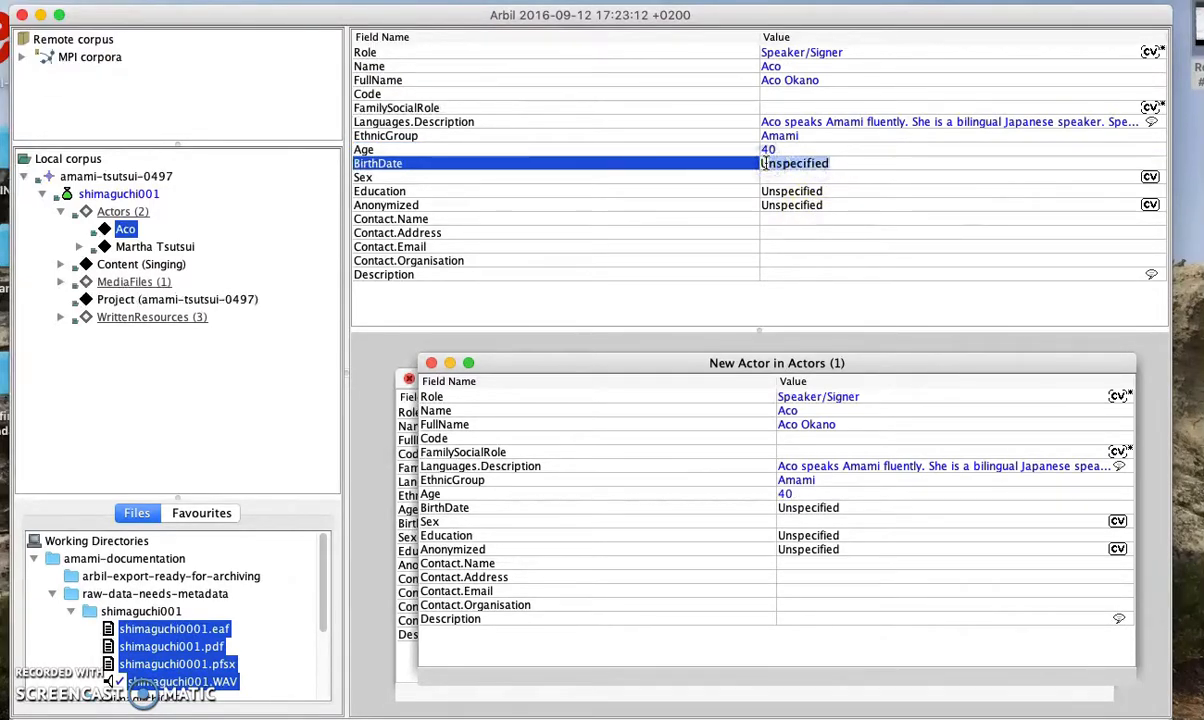
key("BackSpace")
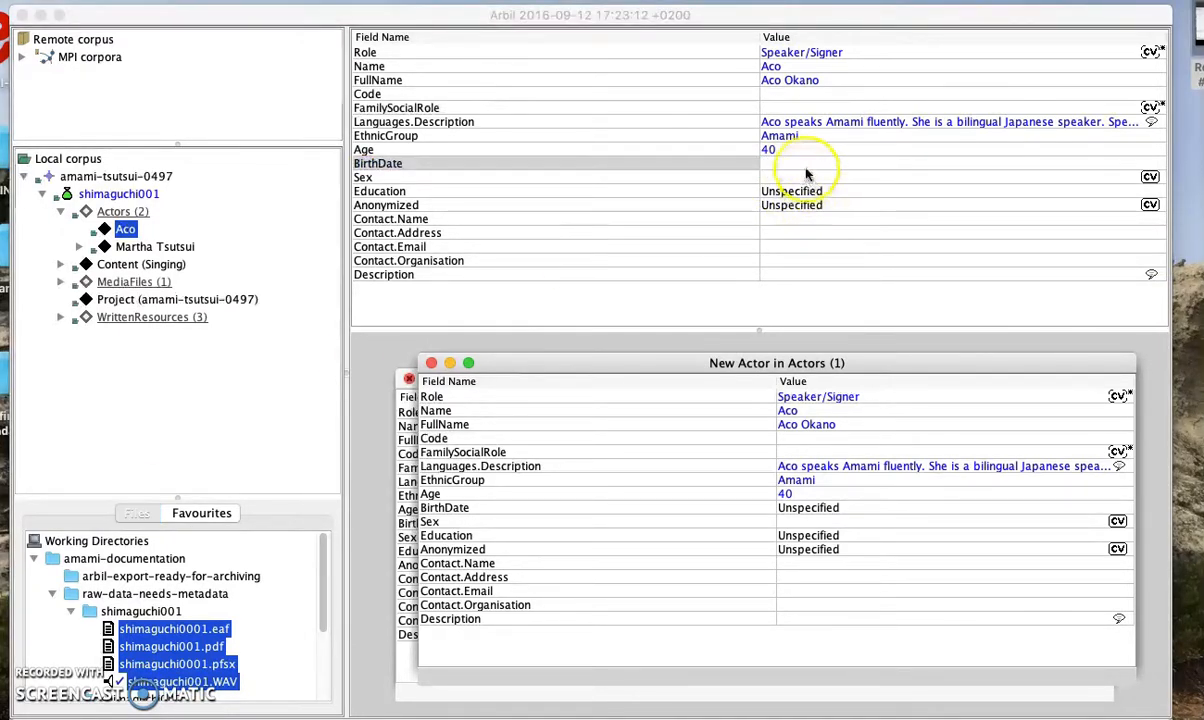
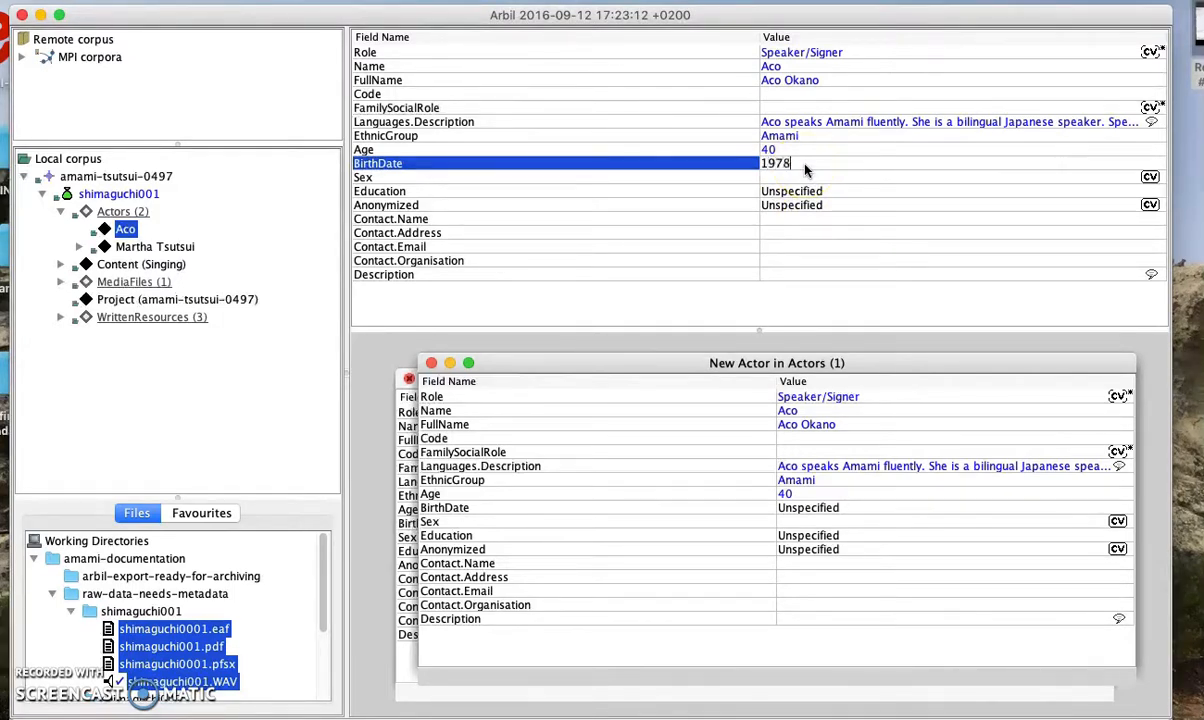
key("Return")
Set Sex to Female, Education to University, and mark the actor as not anonymized
left_click(807, 179)
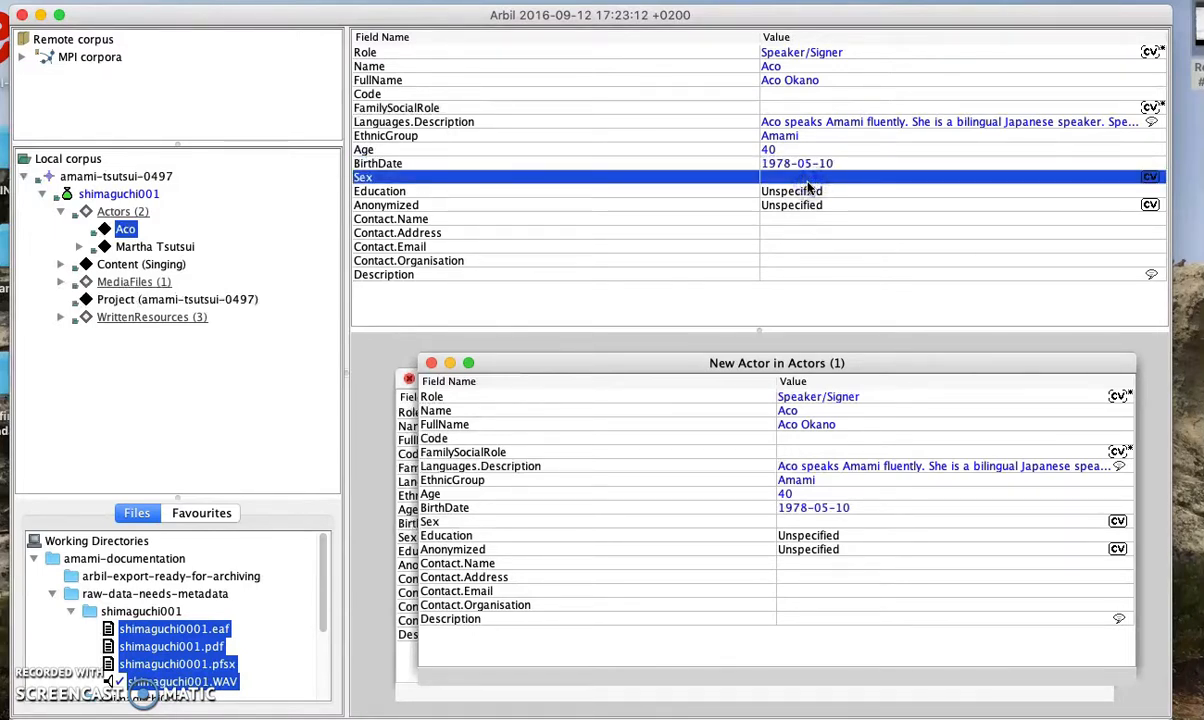
left_click(807, 180)
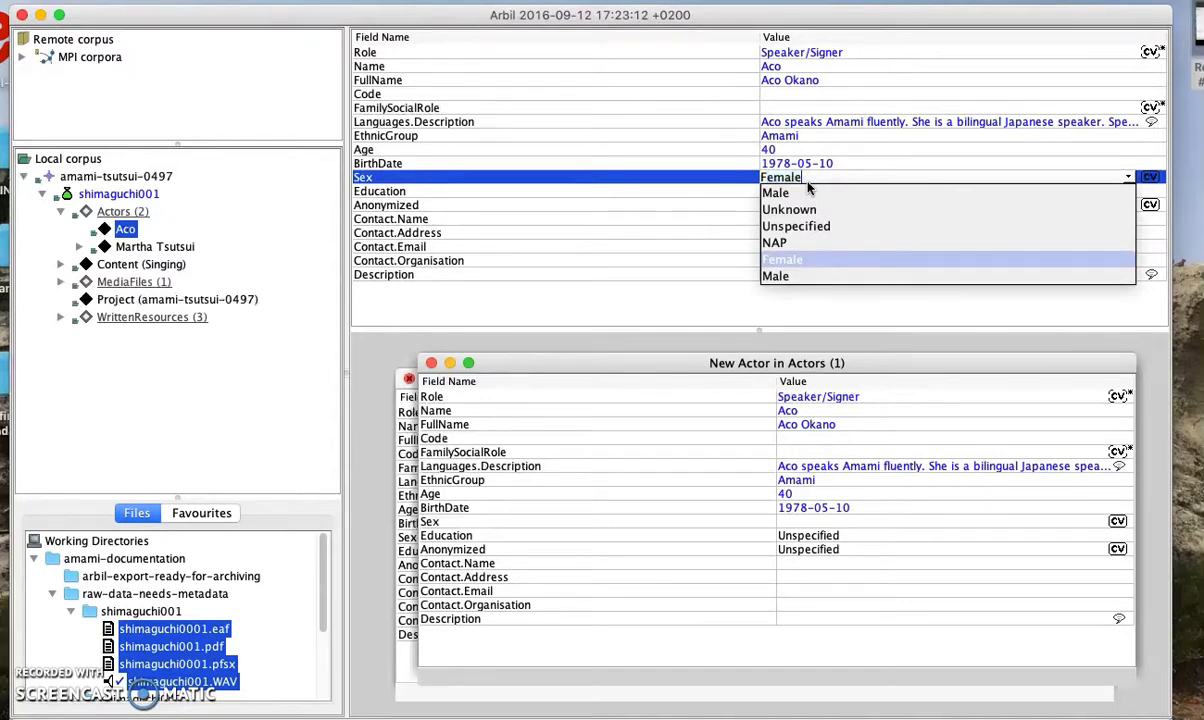
left_click(868, 165)
left_click(860, 201)
left_click(860, 192)
key("BackSpace")
key("BackSpace")
key("BackSpace")
key("BackSpace")
key("BackSpace")
key("BackSpace")
key("BackSpace")
key("BackSpace")
key("BackSpace")
type("iversity")
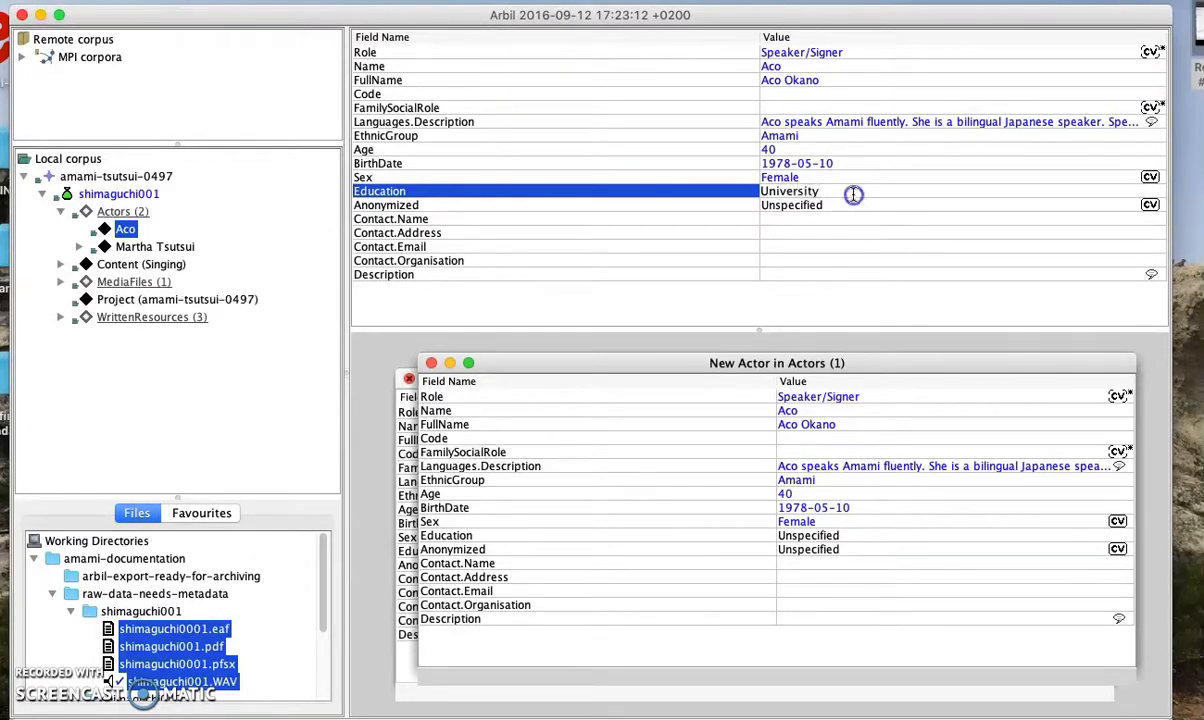
left_click(855, 204)
left_click(855, 205)
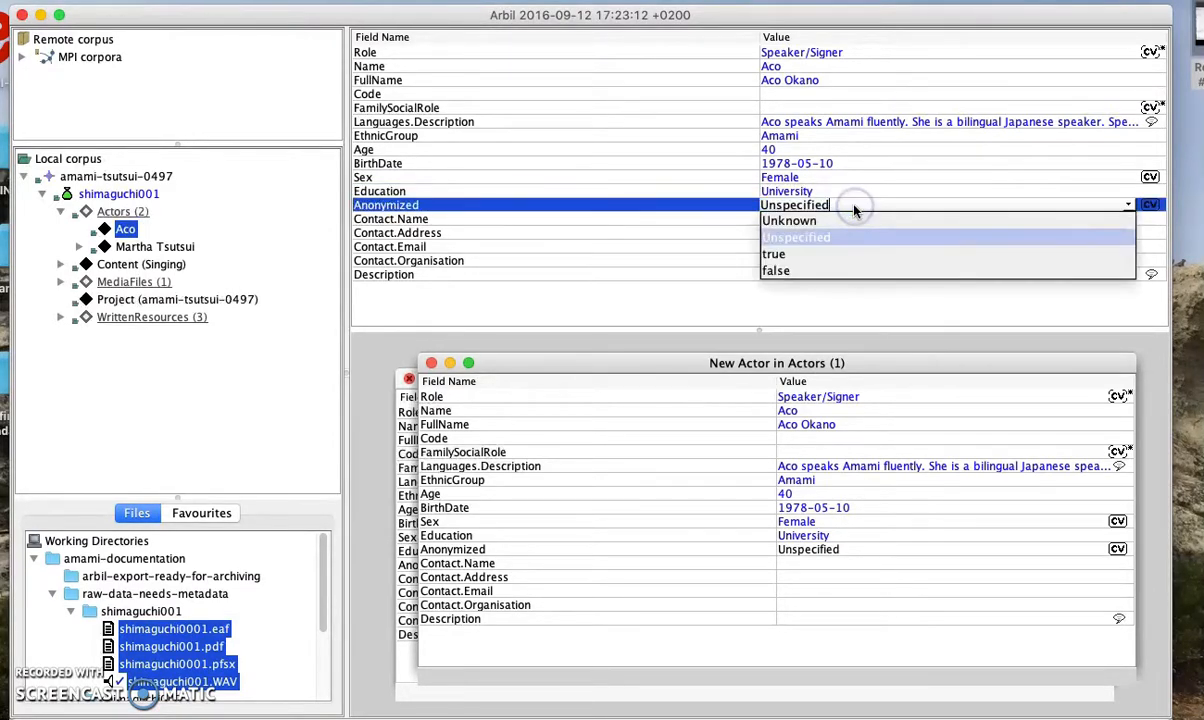
left_click(822, 270)
Fill in the researcher as contact name and SOAS University of London as contact organisation
left_click(815, 220)
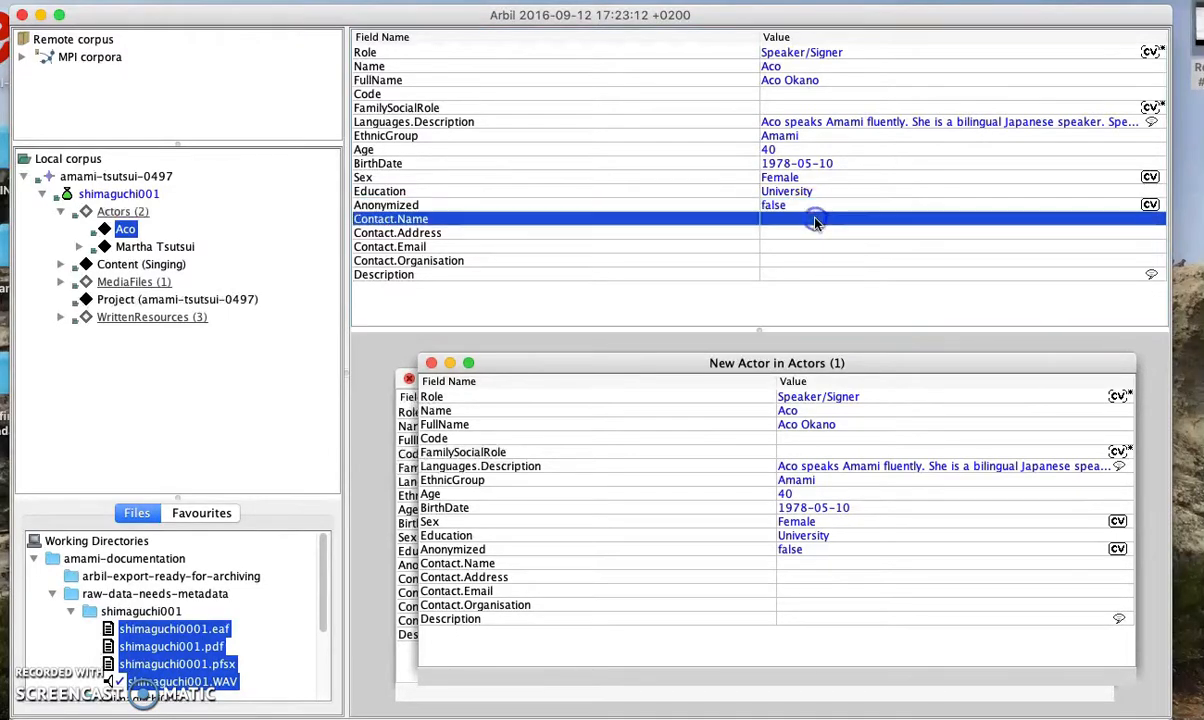
left_click(815, 220)
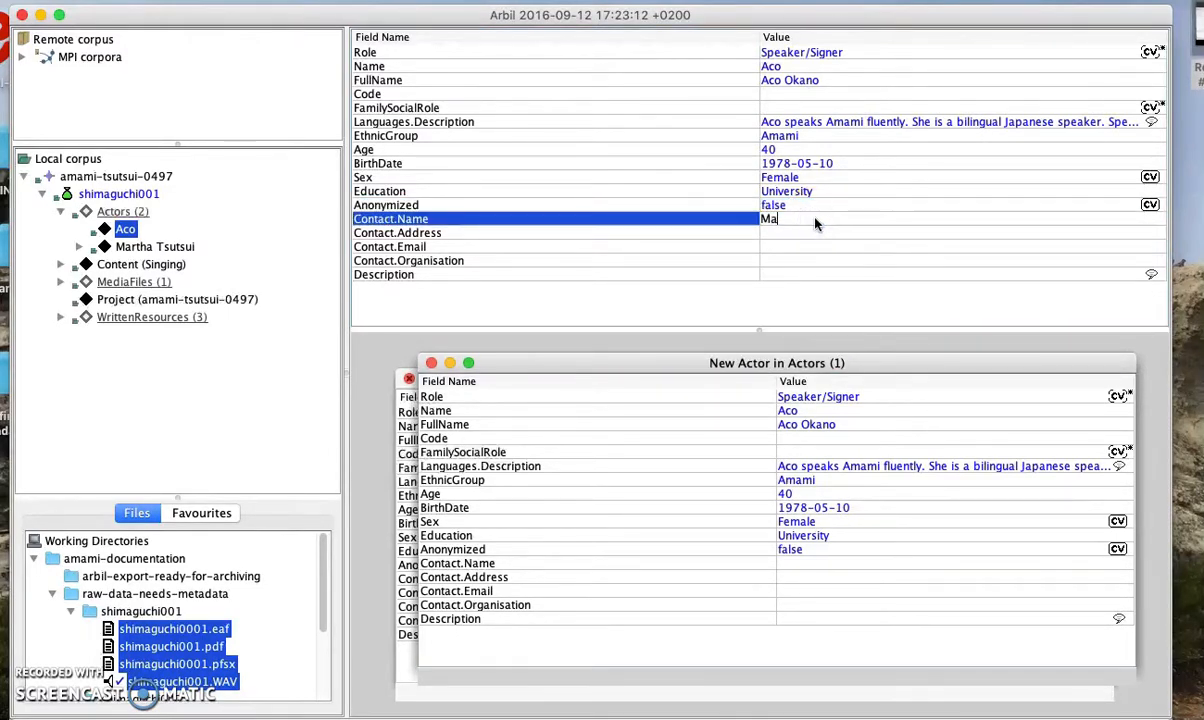
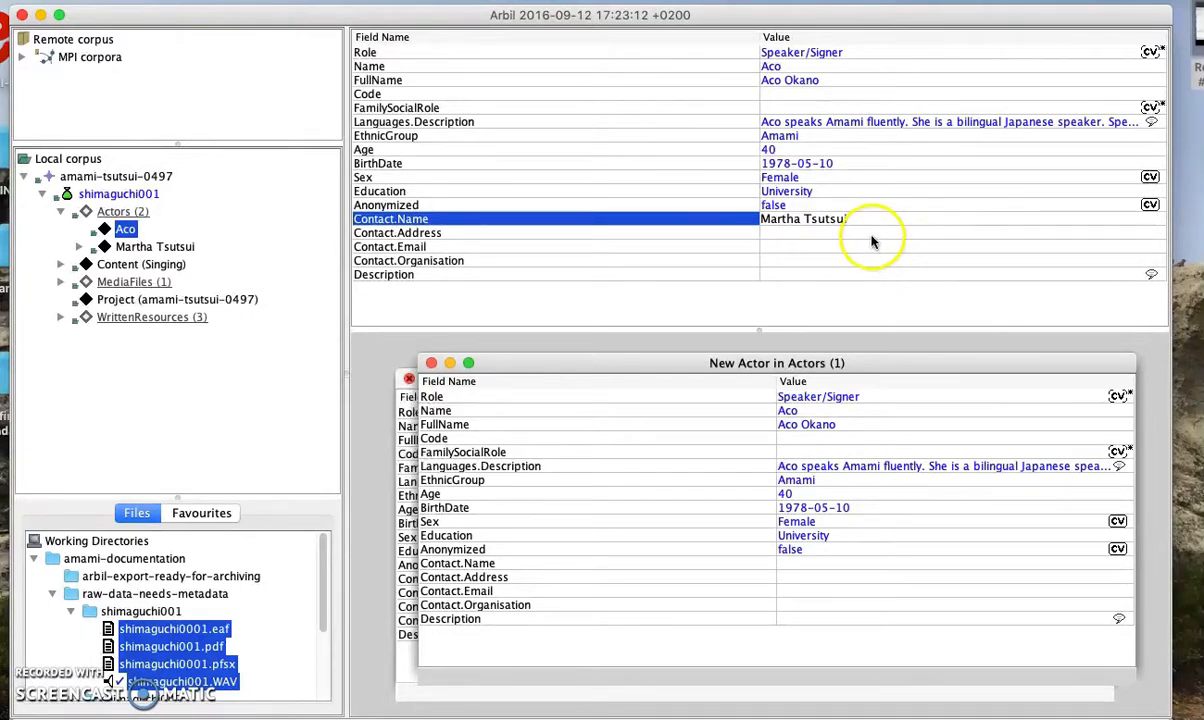
key("Return")
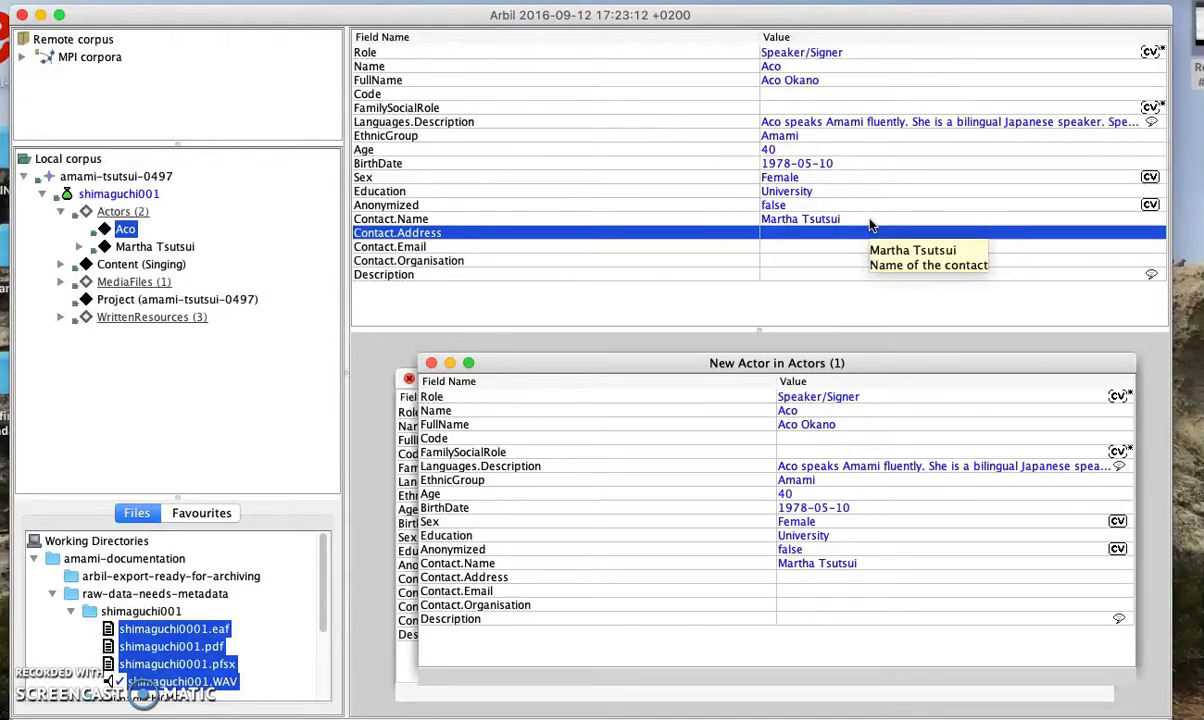
left_click(836, 246)
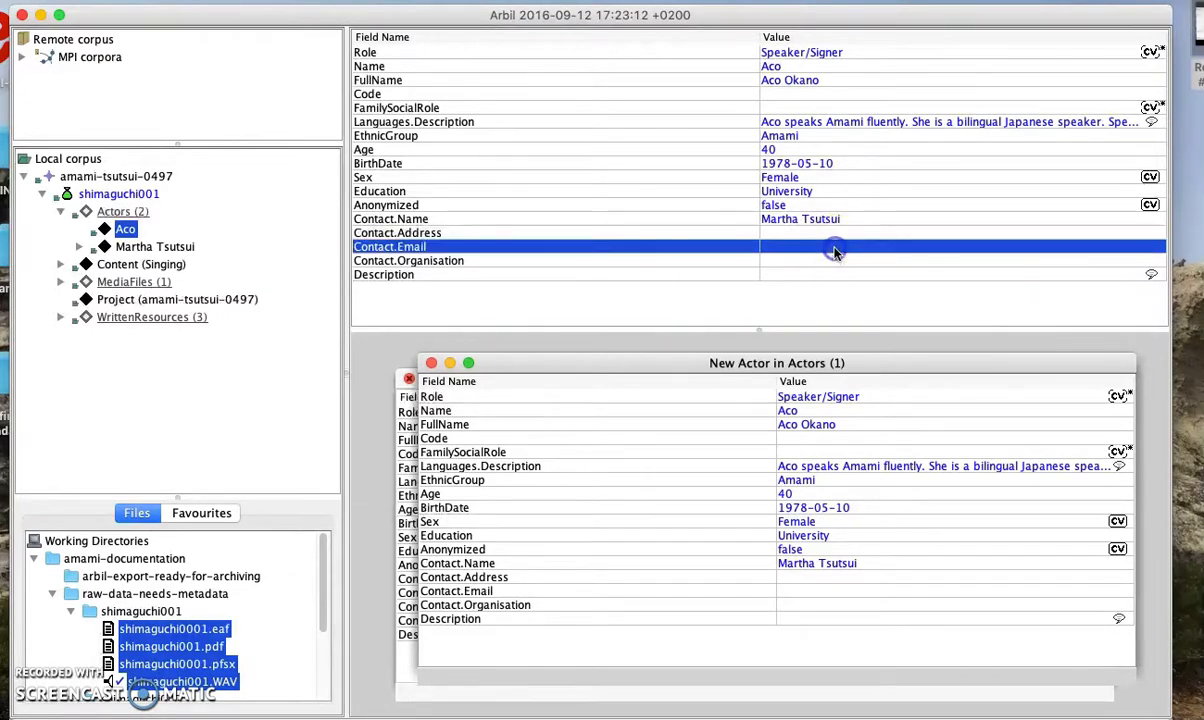
left_click(838, 262)
left_click(834, 263)
type("SOAS ")
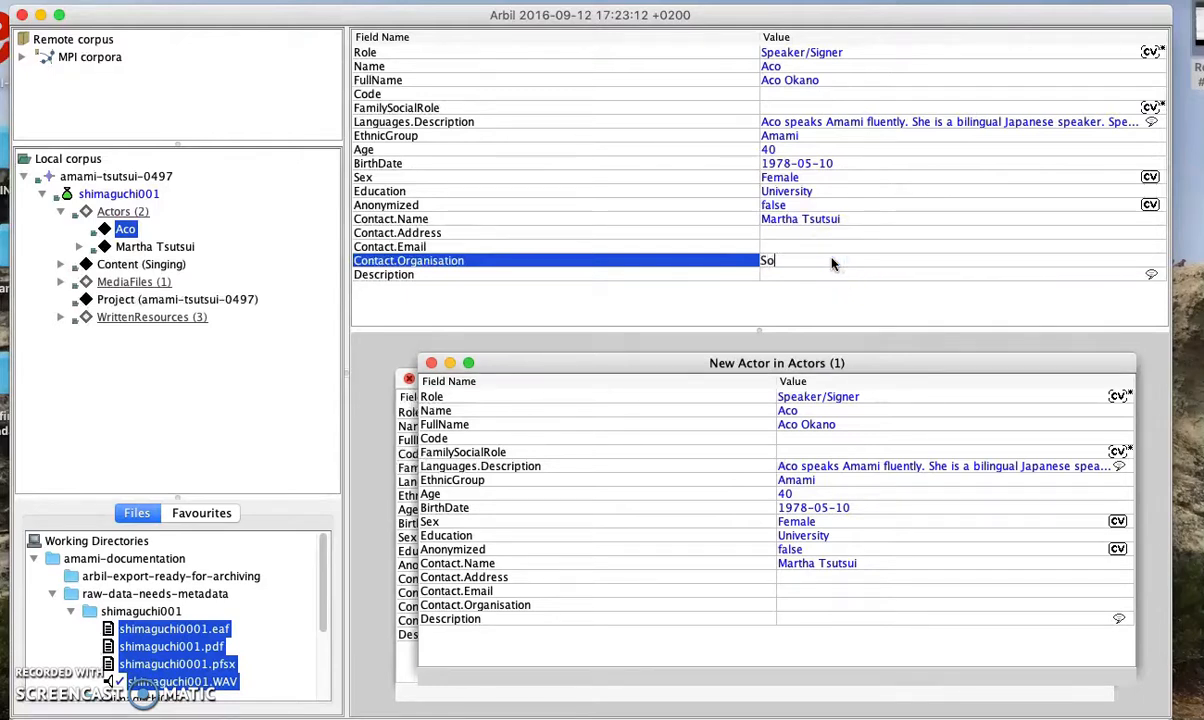
type("University of London")
left_click(880, 276)
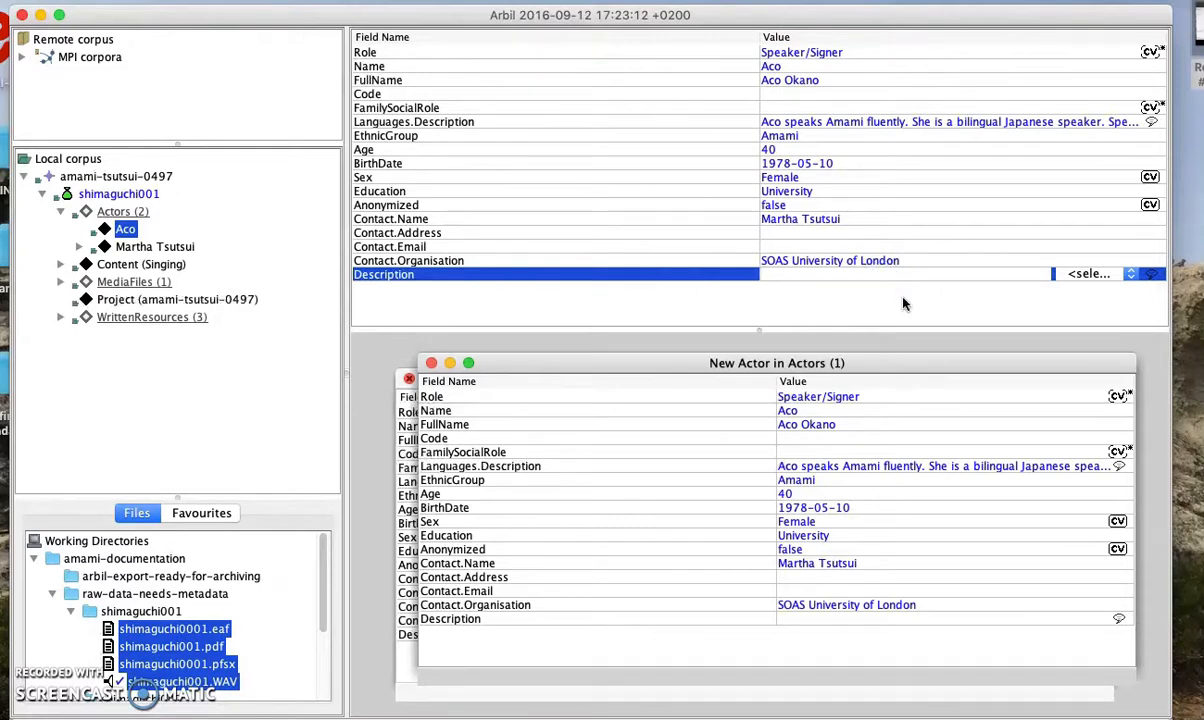
Type a short note about the speaker into Description and set its language to English
type("other details about Aco")
left_click(1082, 273)
key("e")
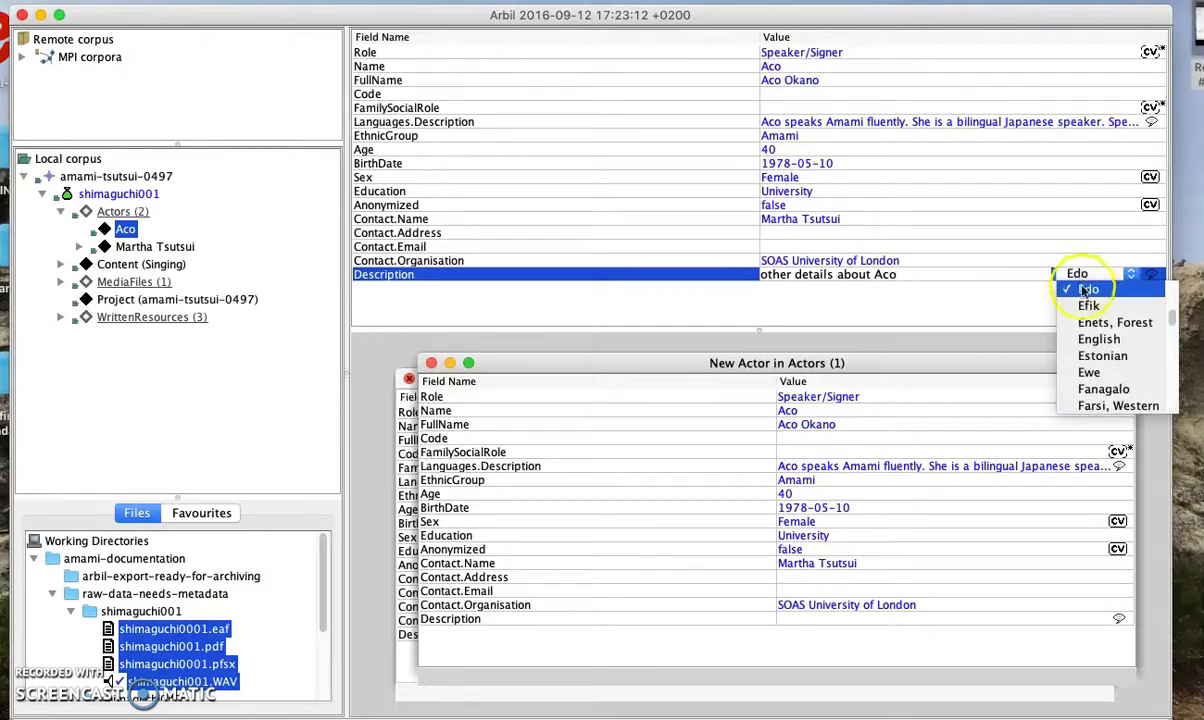
left_click(1096, 339)
left_click(1040, 232)
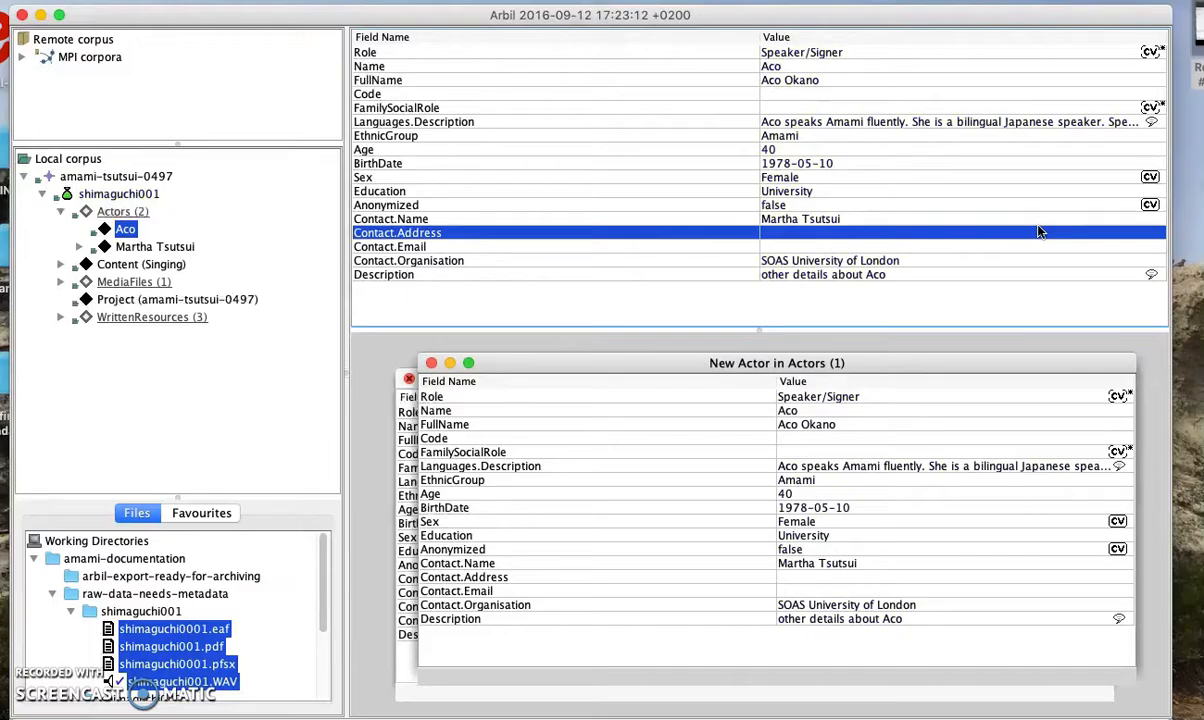
left_click(127, 232)
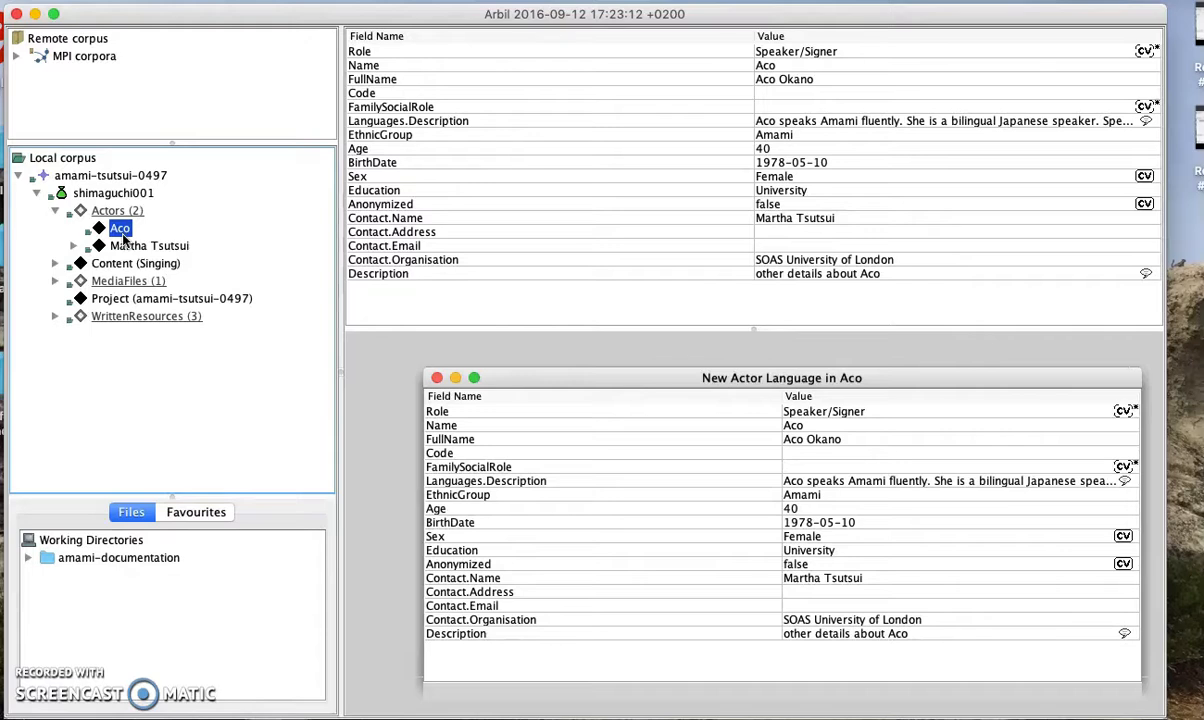
Check the second actor's Languages group with its English entry, then view both actors' table
left_click(73, 245)
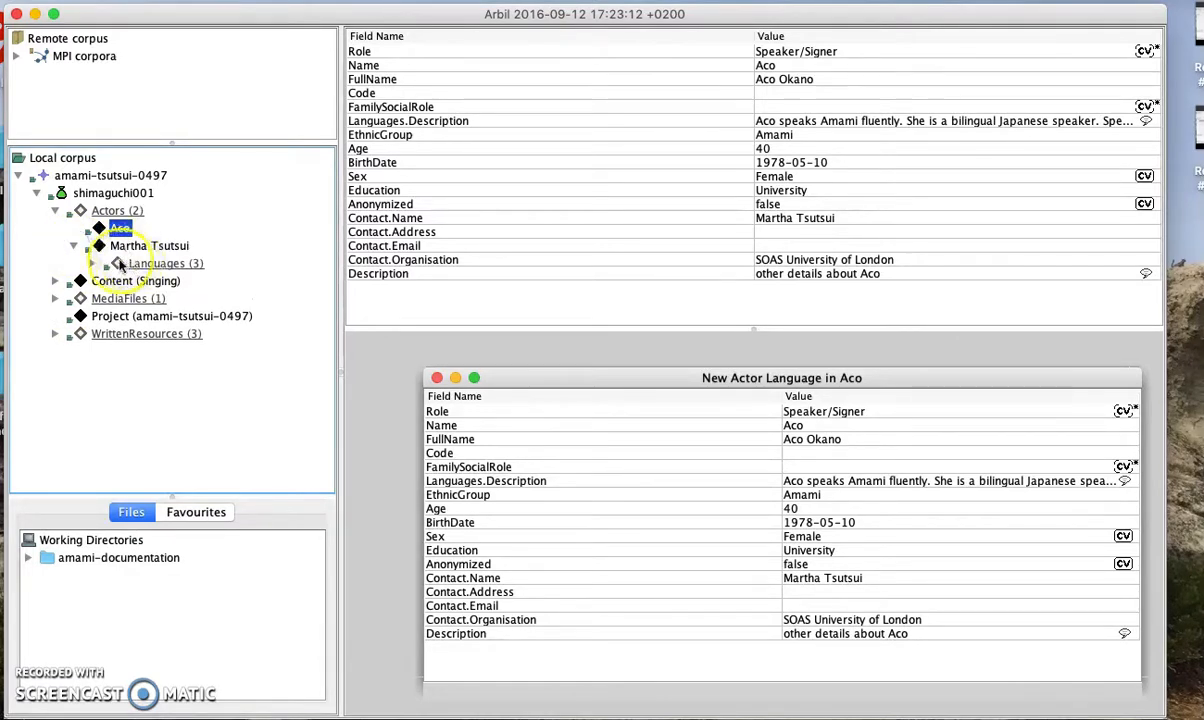
left_click(106, 263)
left_click(160, 263)
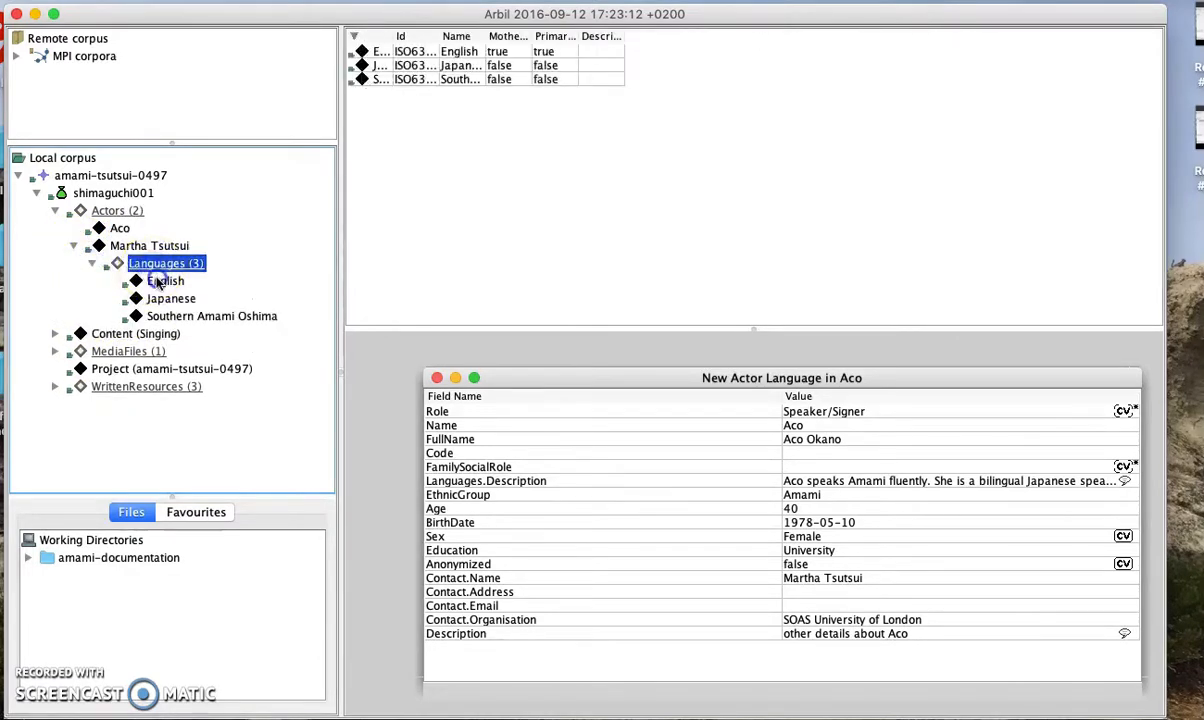
left_click(160, 281)
left_click(91, 263)
left_click(73, 245)
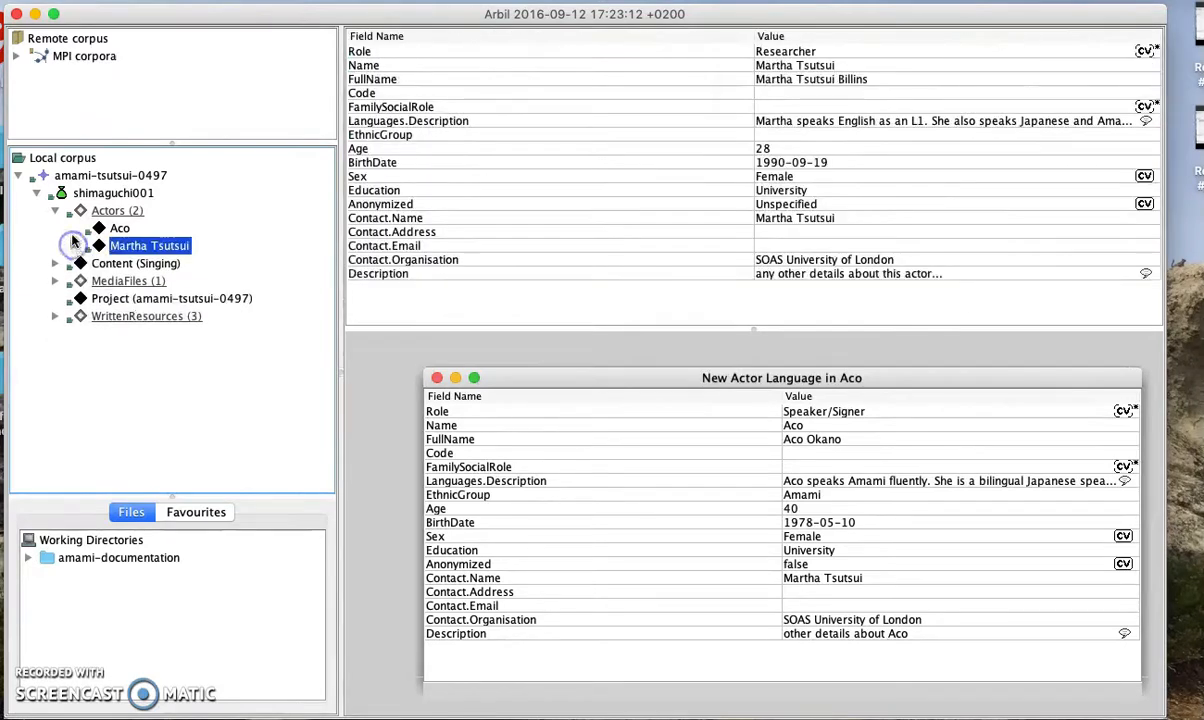
left_click(55, 210)
left_click(117, 212)
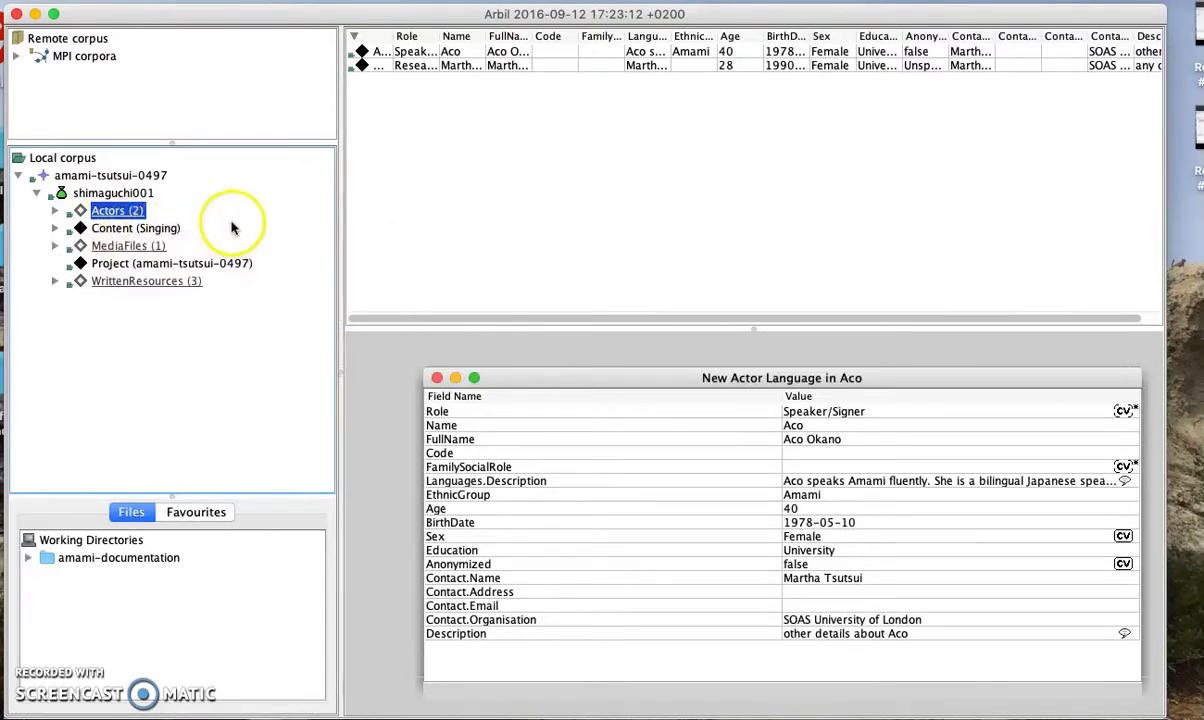
Expand MediaFiles and select shimaguchi001.WAV
left_click(106, 246)
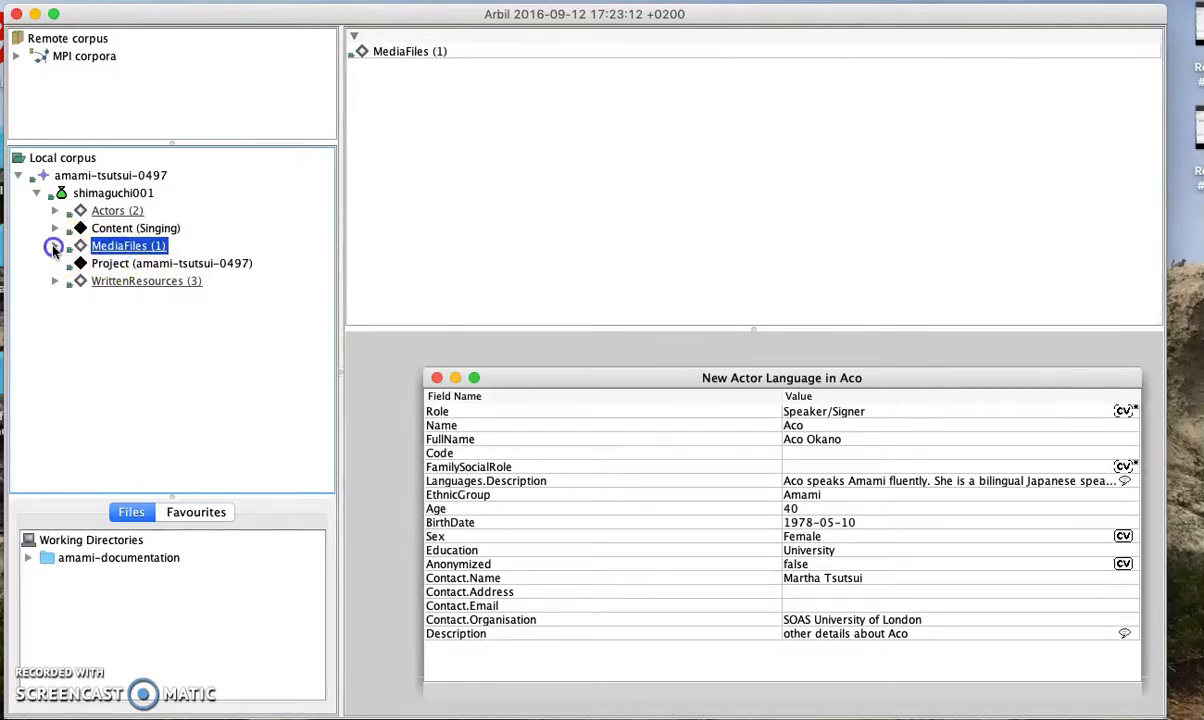
left_click(55, 246)
left_click(133, 265)
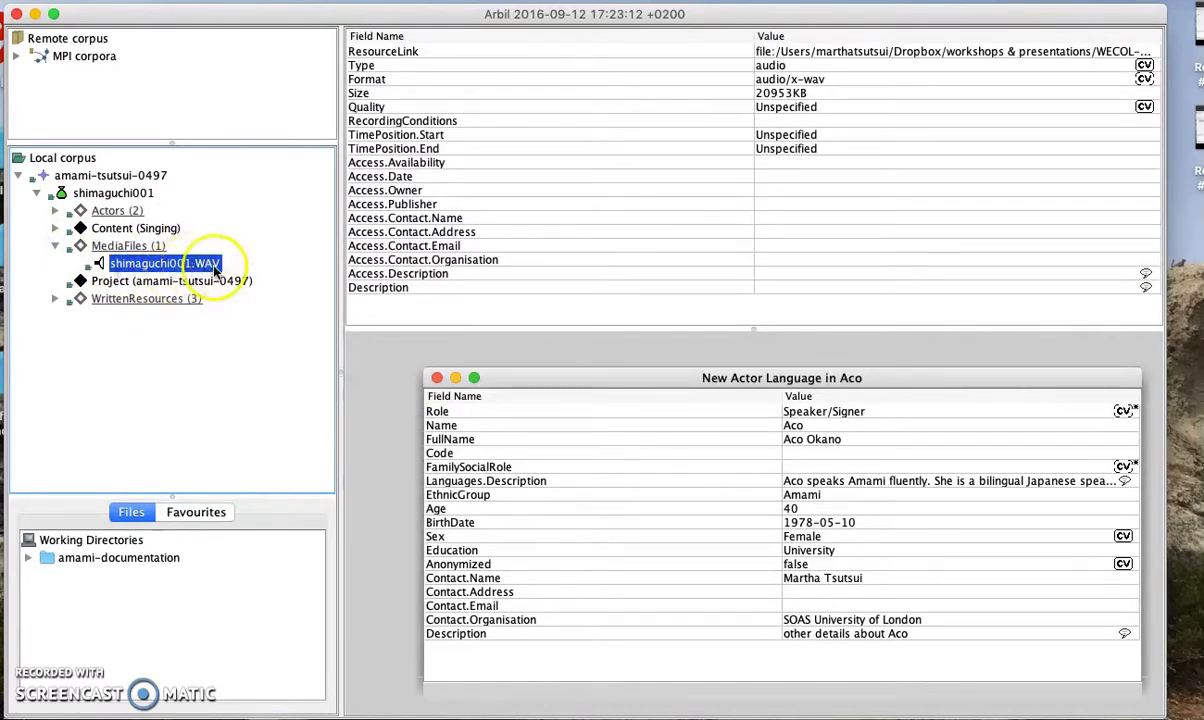
Set the WAV file's Access.Availability to O
left_click(512, 162)
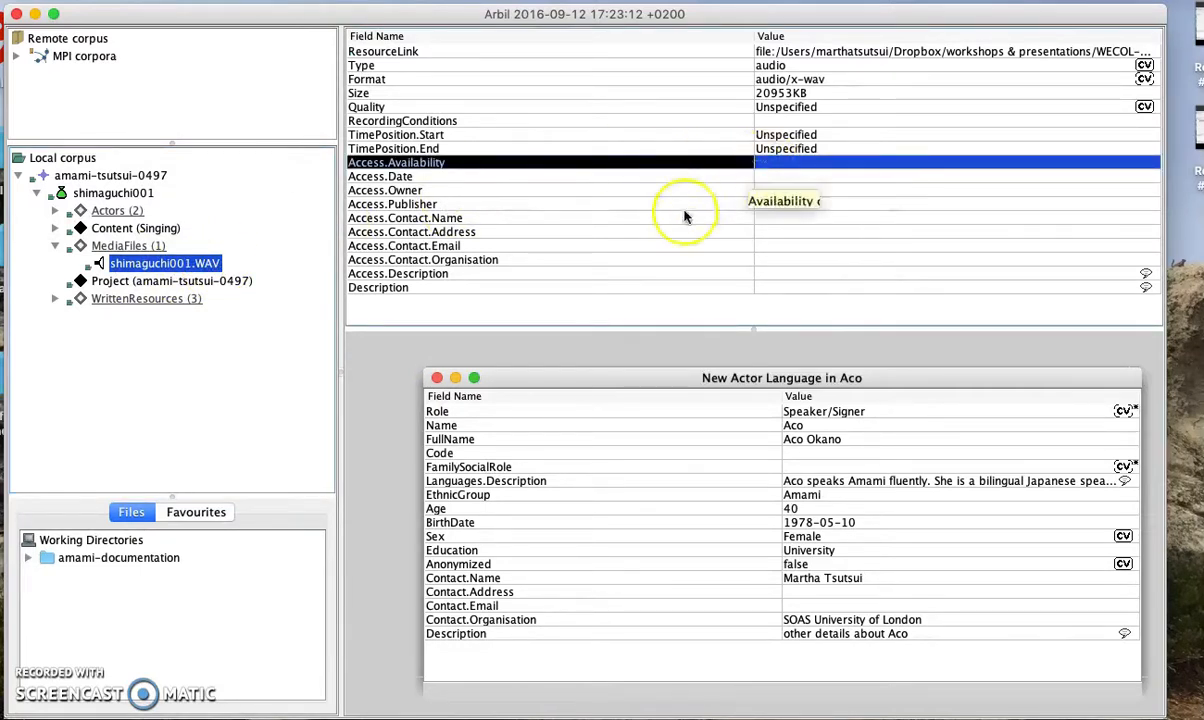
left_click(783, 166)
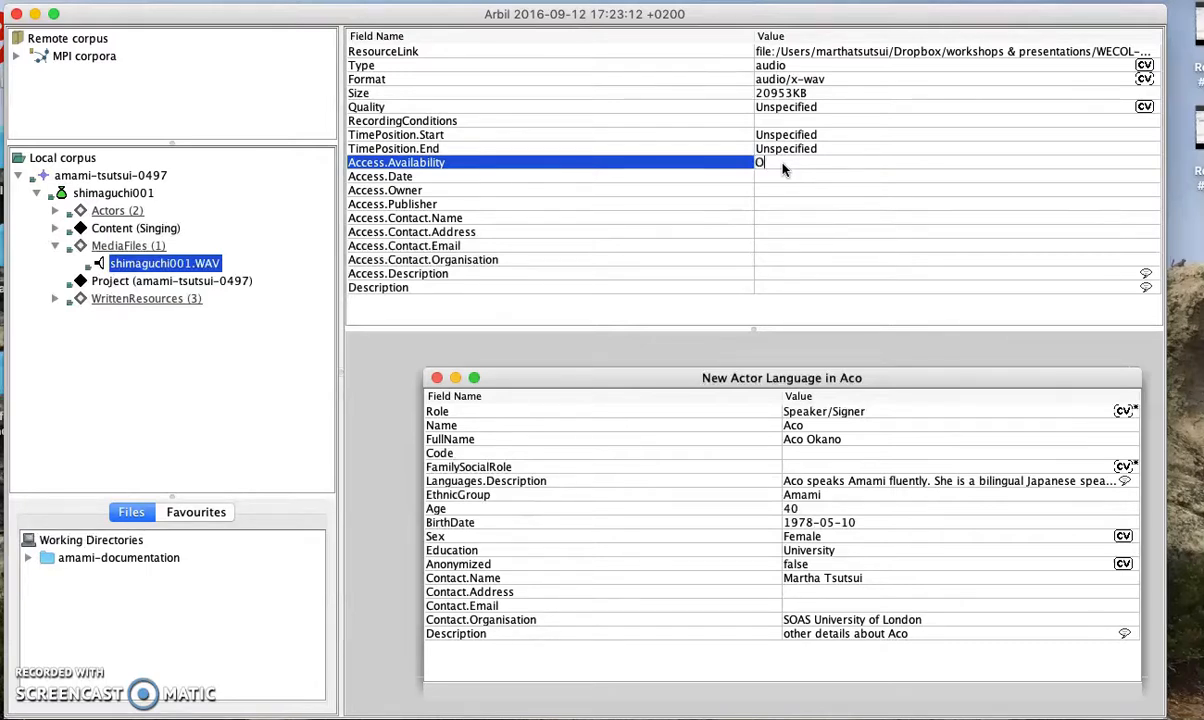
left_click(785, 177)
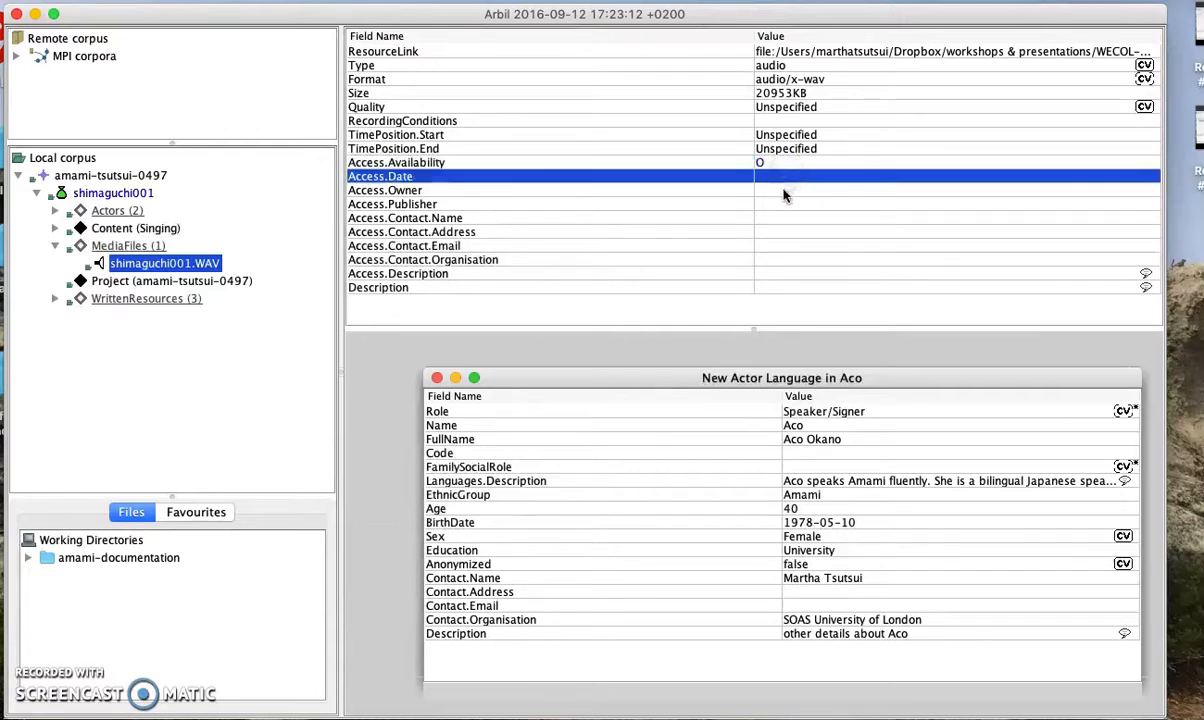
Enter the researcher as Access.Contact.Name and SOAS University of London as the contact organisation
left_click(776, 217)
left_click(777, 218)
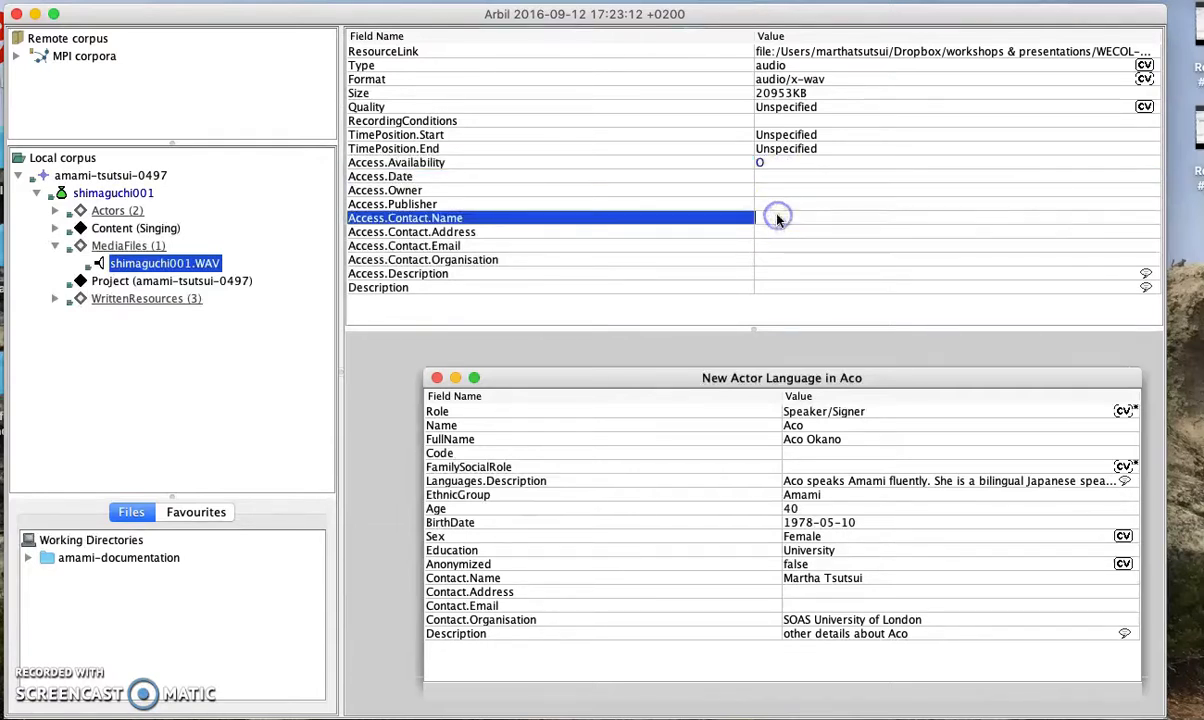
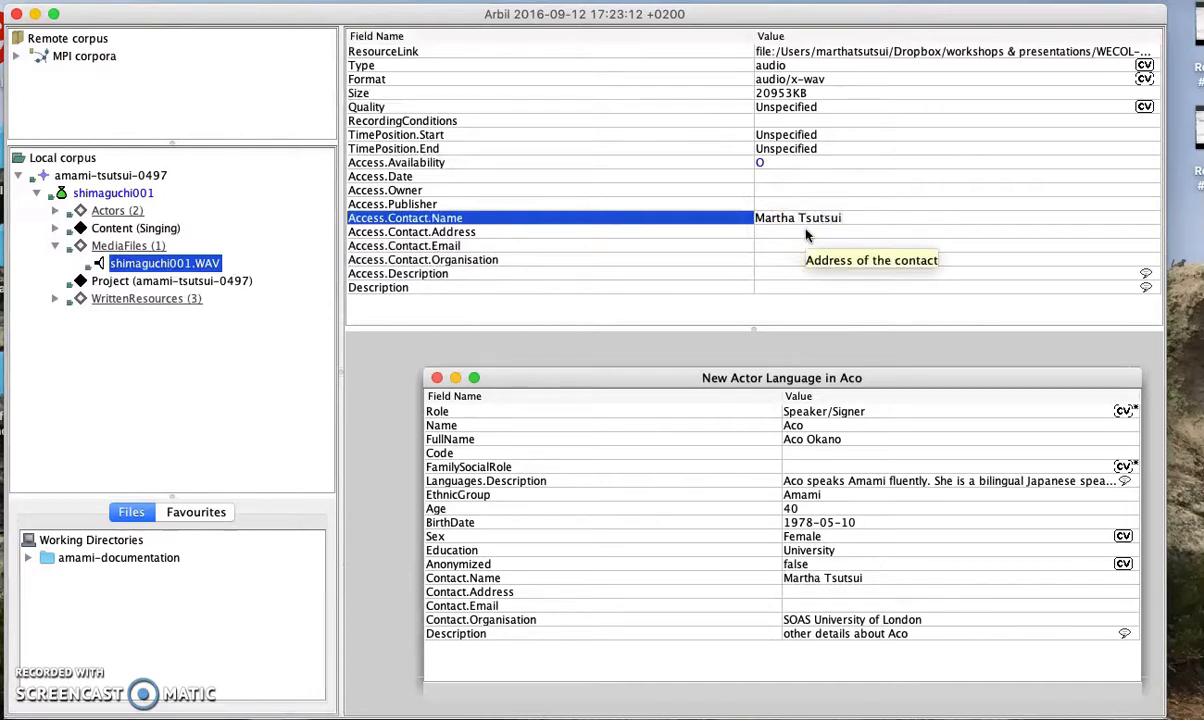
left_click(808, 235)
left_click(808, 259)
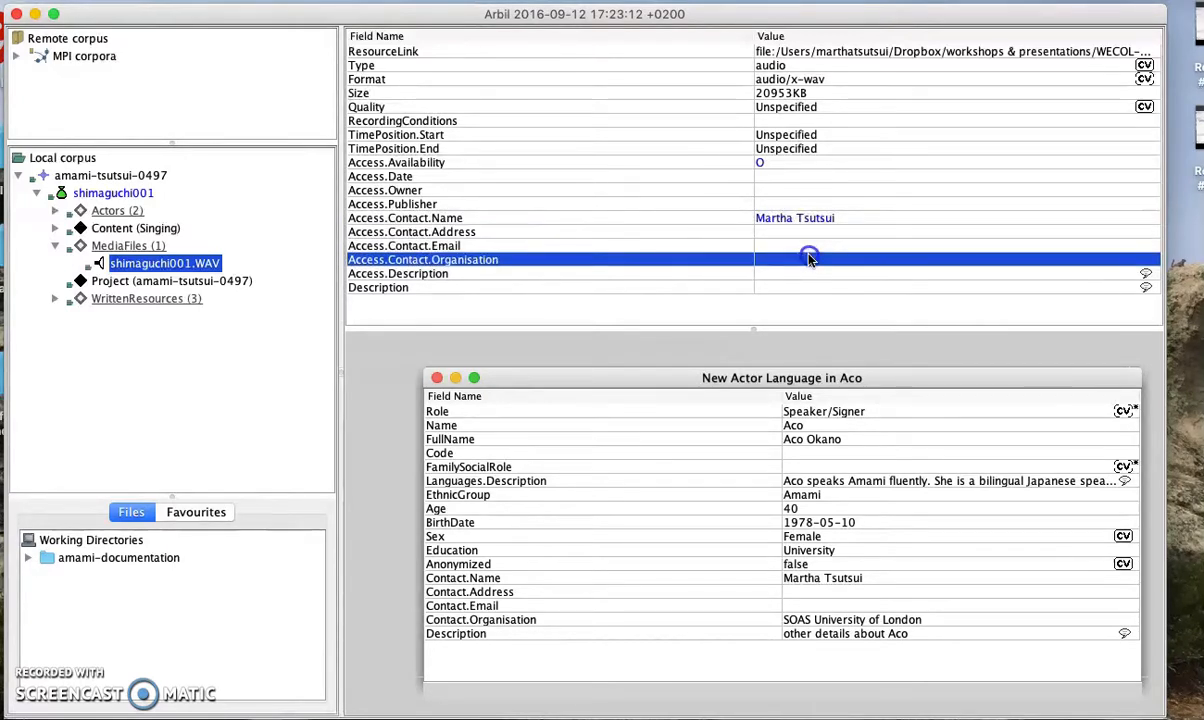
type("SOAS")
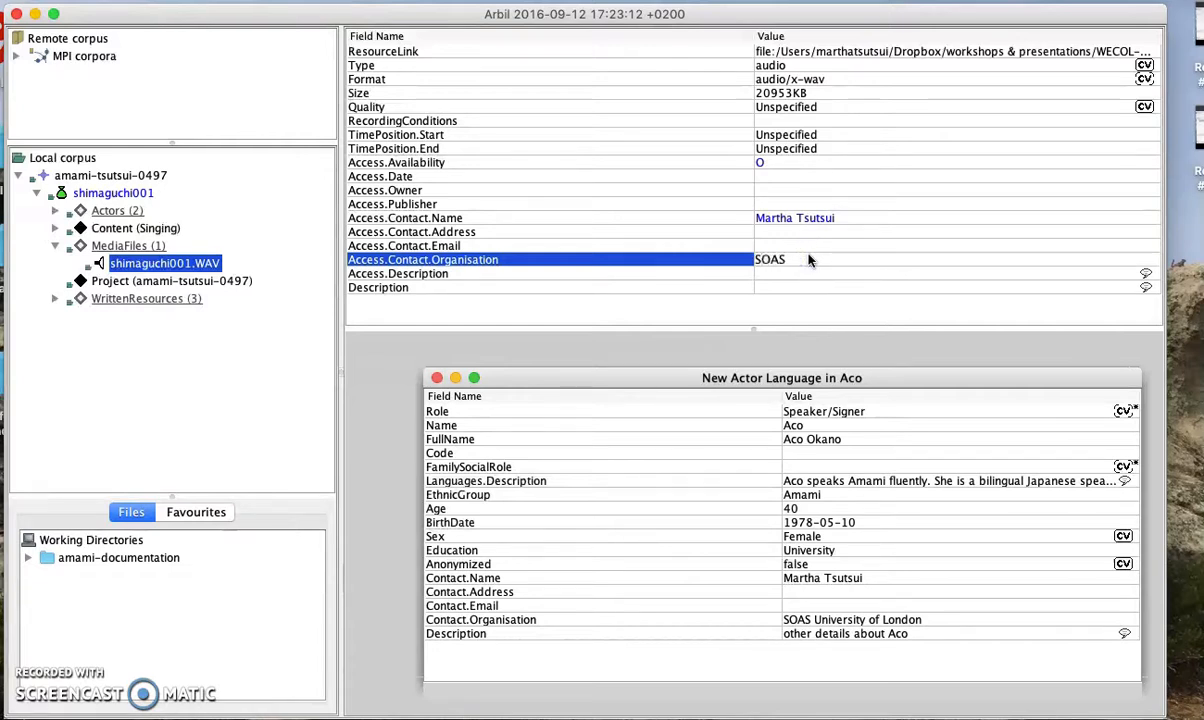
type(" University")
type("London")
left_click(837, 277)
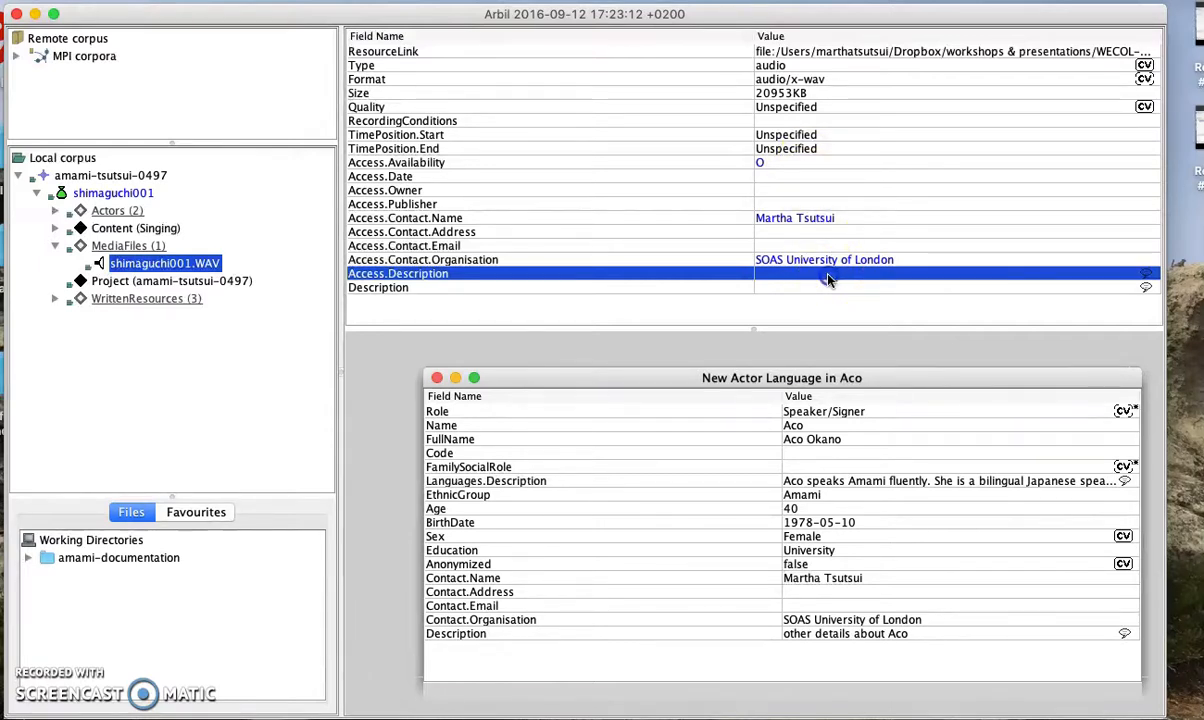
left_click(828, 280)
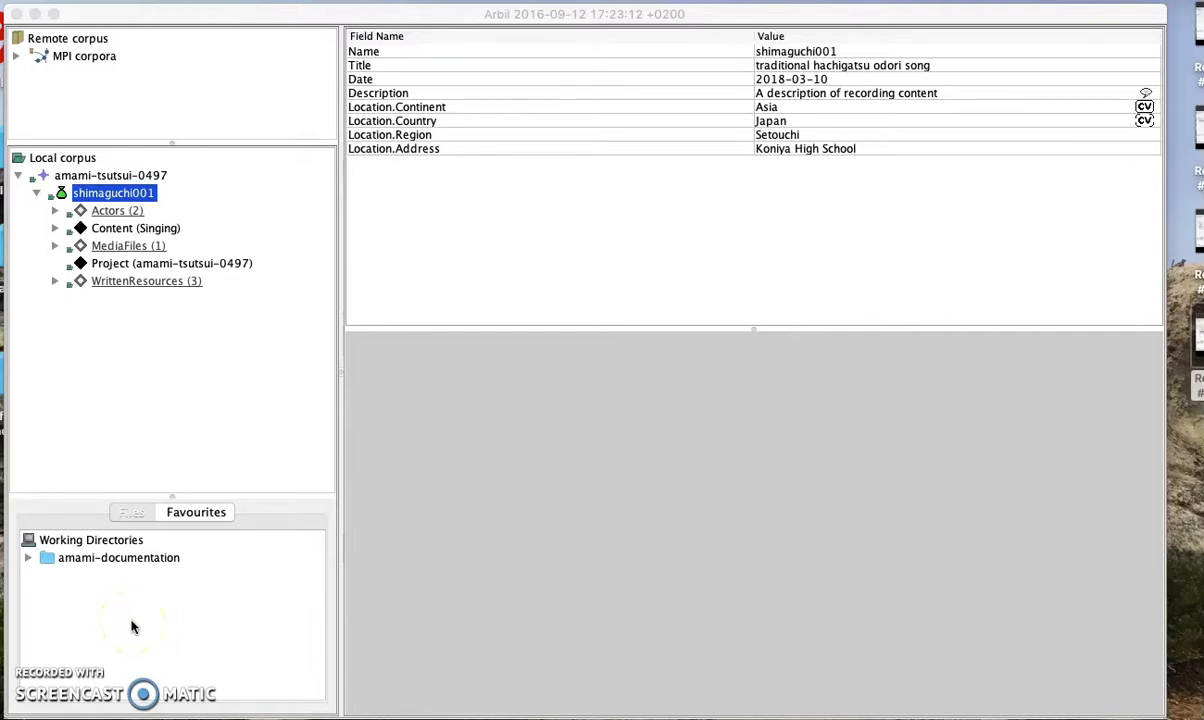
Open shimaguchi001's metadata in its own window using View Selected
left_click(145, 282)
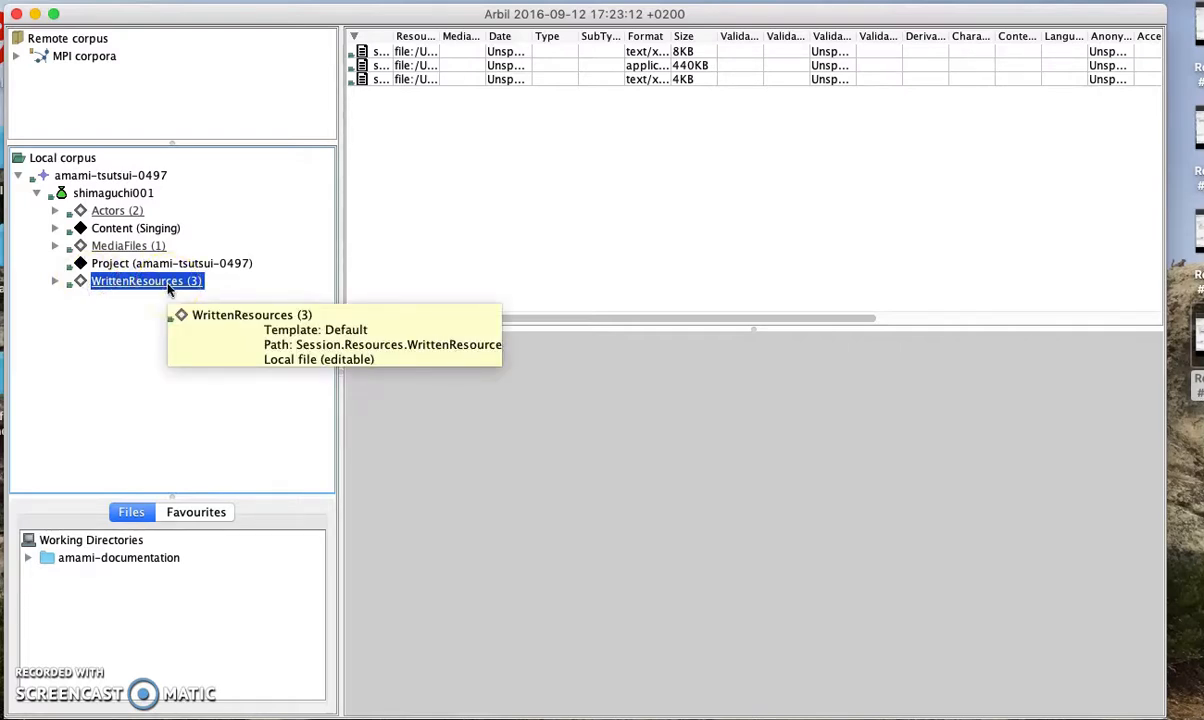
left_click(164, 284)
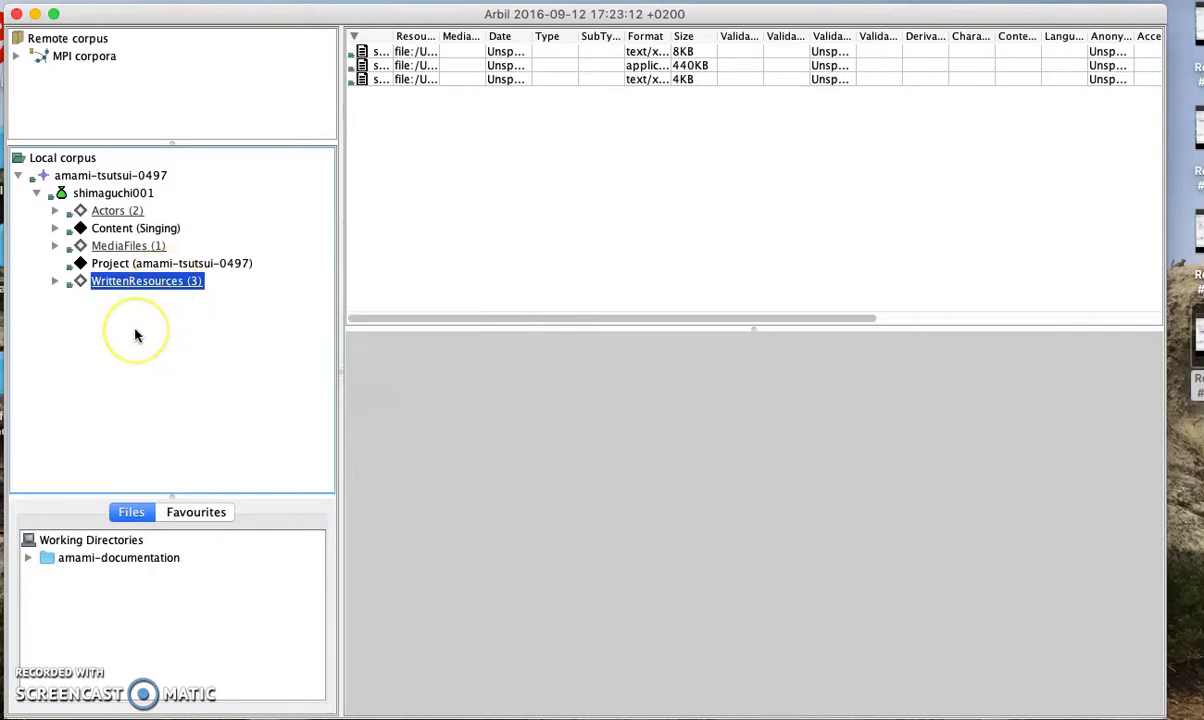
left_click(127, 195)
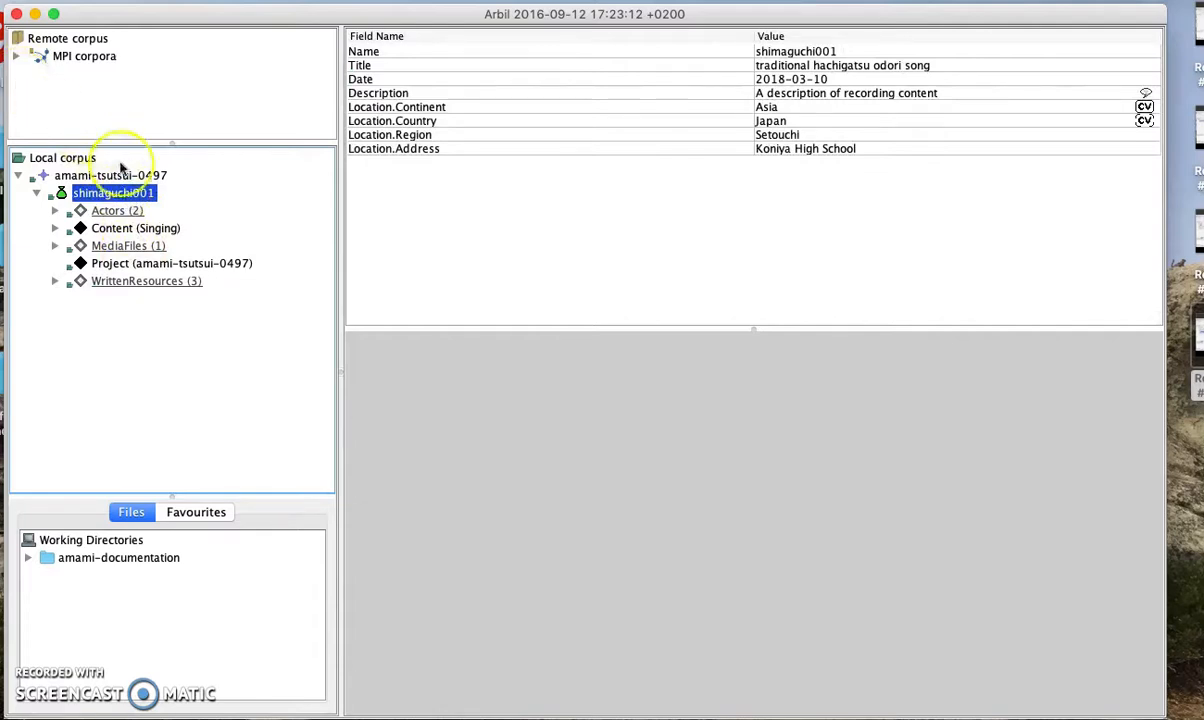
right_click(136, 196)
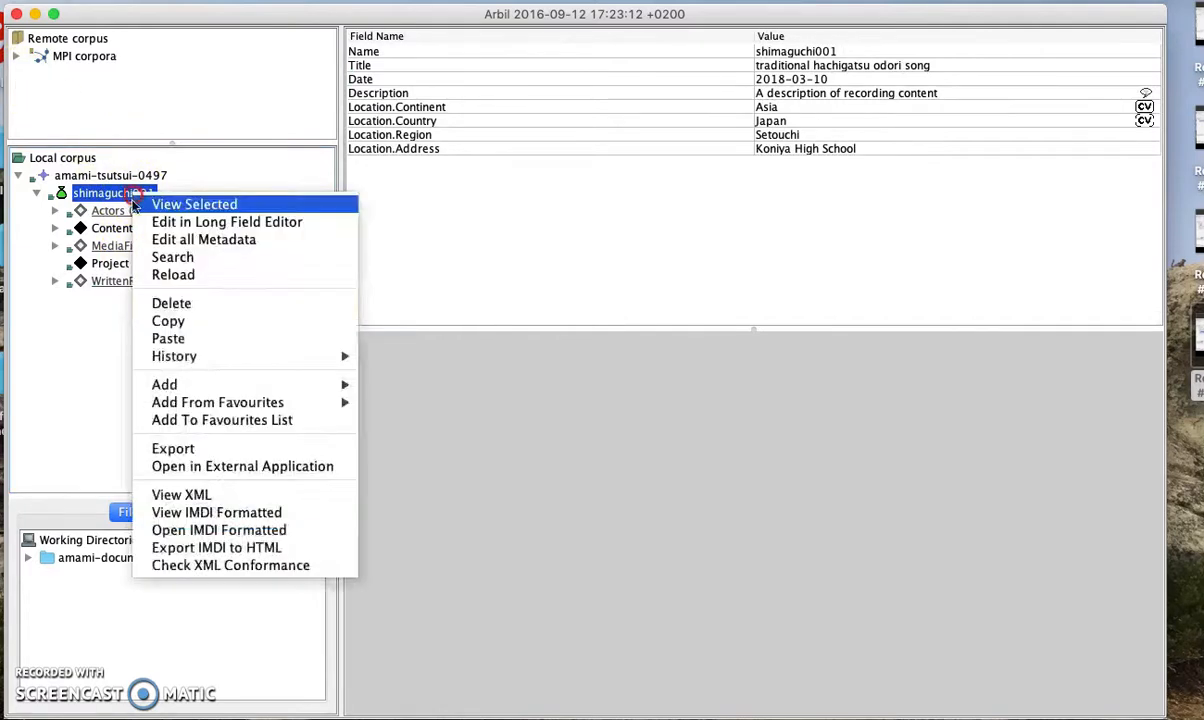
left_click(146, 199)
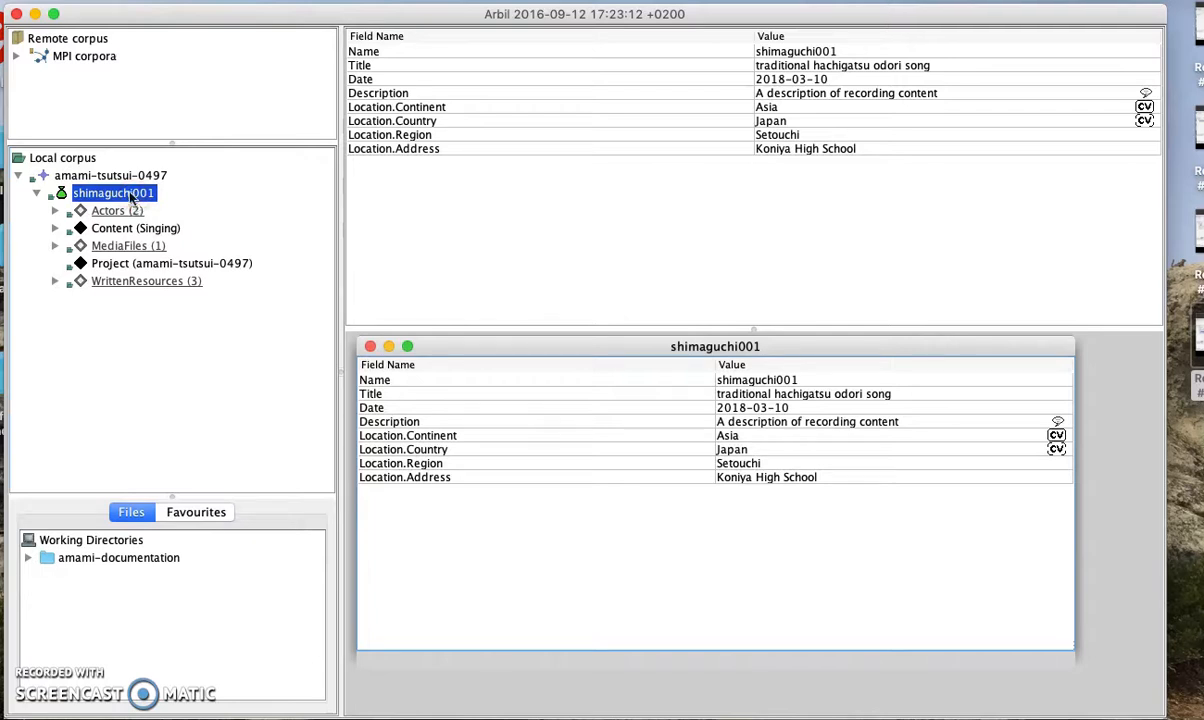
right_click(130, 197)
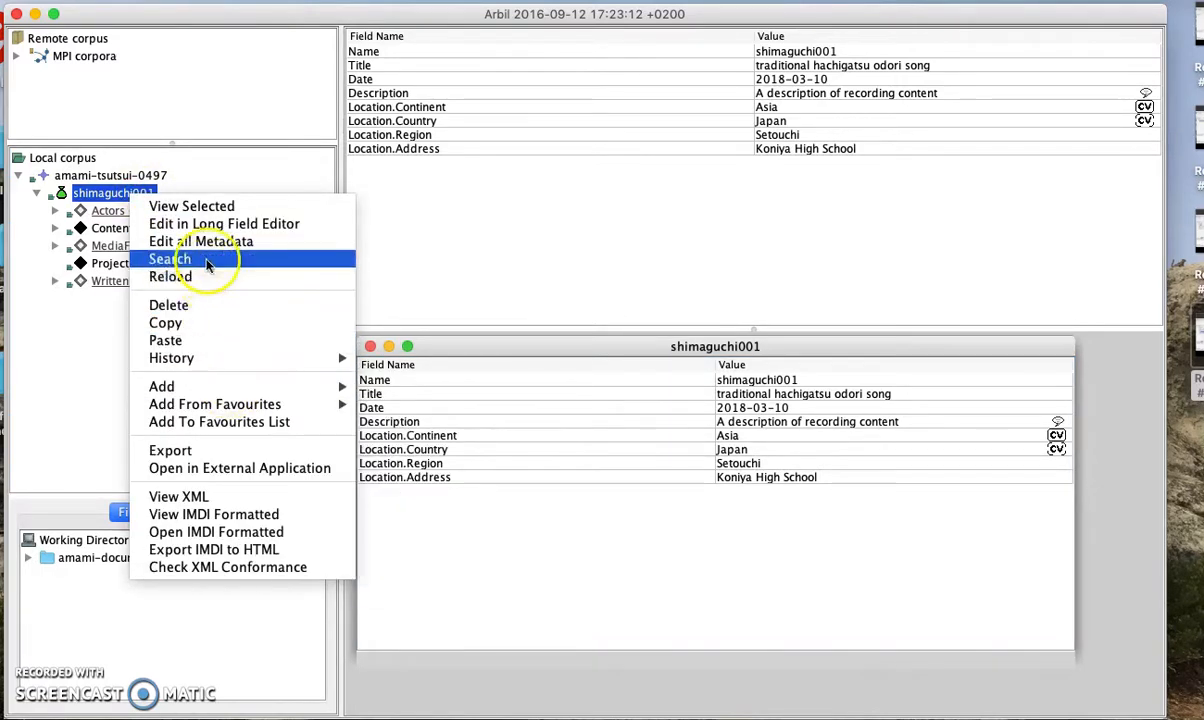
Run a search within shimaguchi001 on the Access.Availability field
left_click(207, 263)
left_click(532, 398)
left_click(555, 398)
type("Access.Availability")
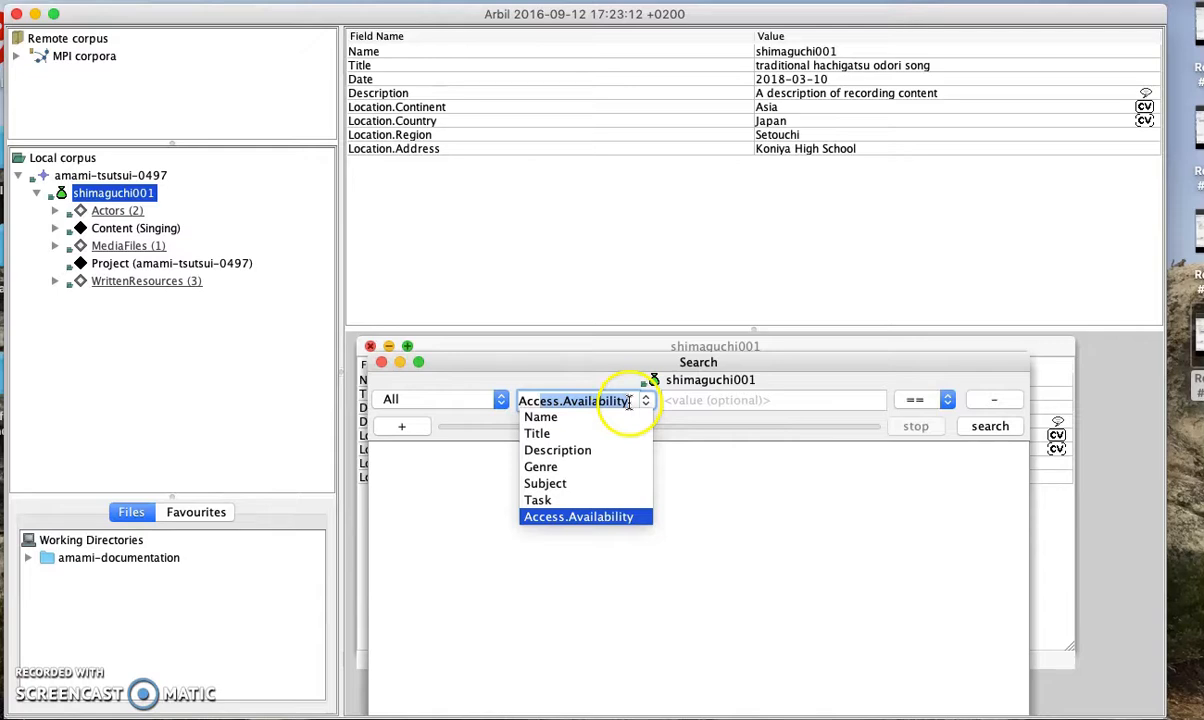
key("Return")
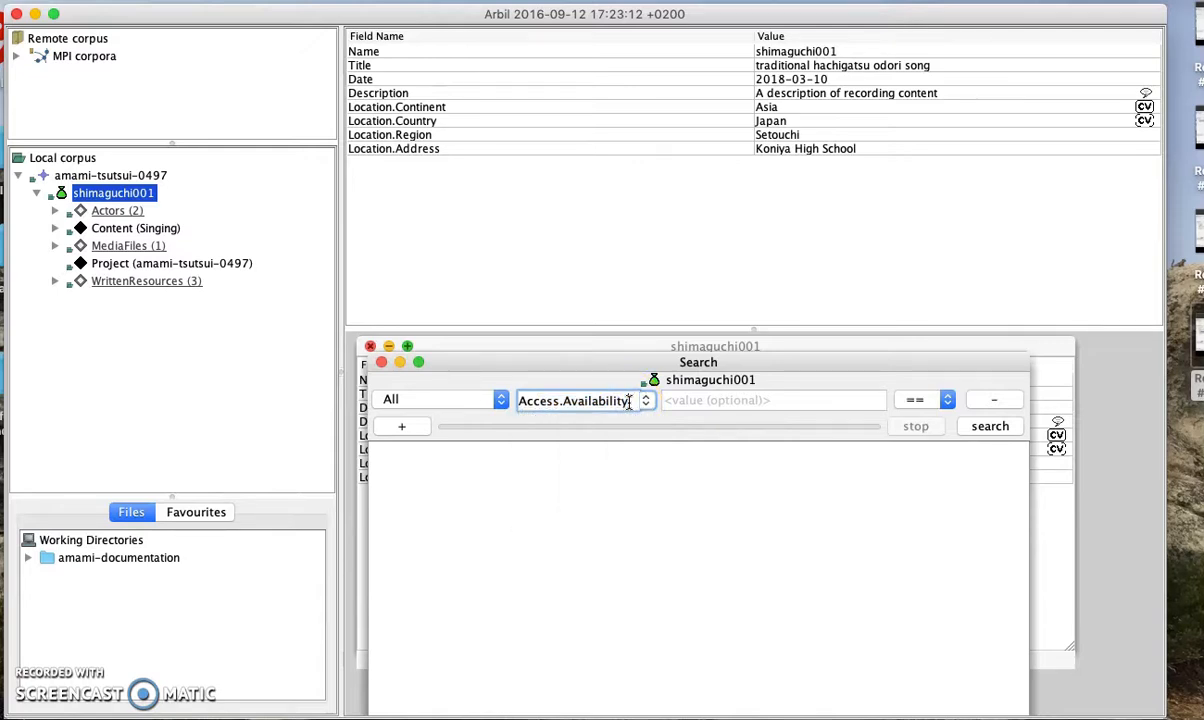
left_click(988, 427)
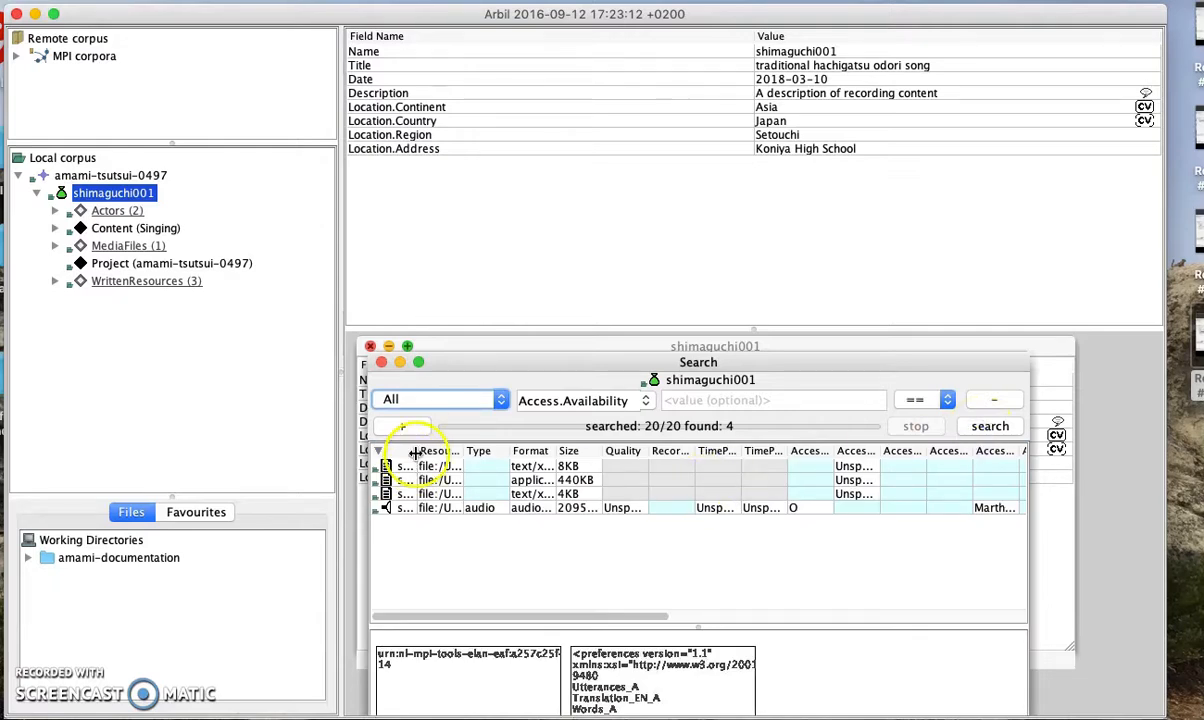
Resize the result columns and begin editing the first result's availability value
left_click_drag(416, 451, 444, 448)
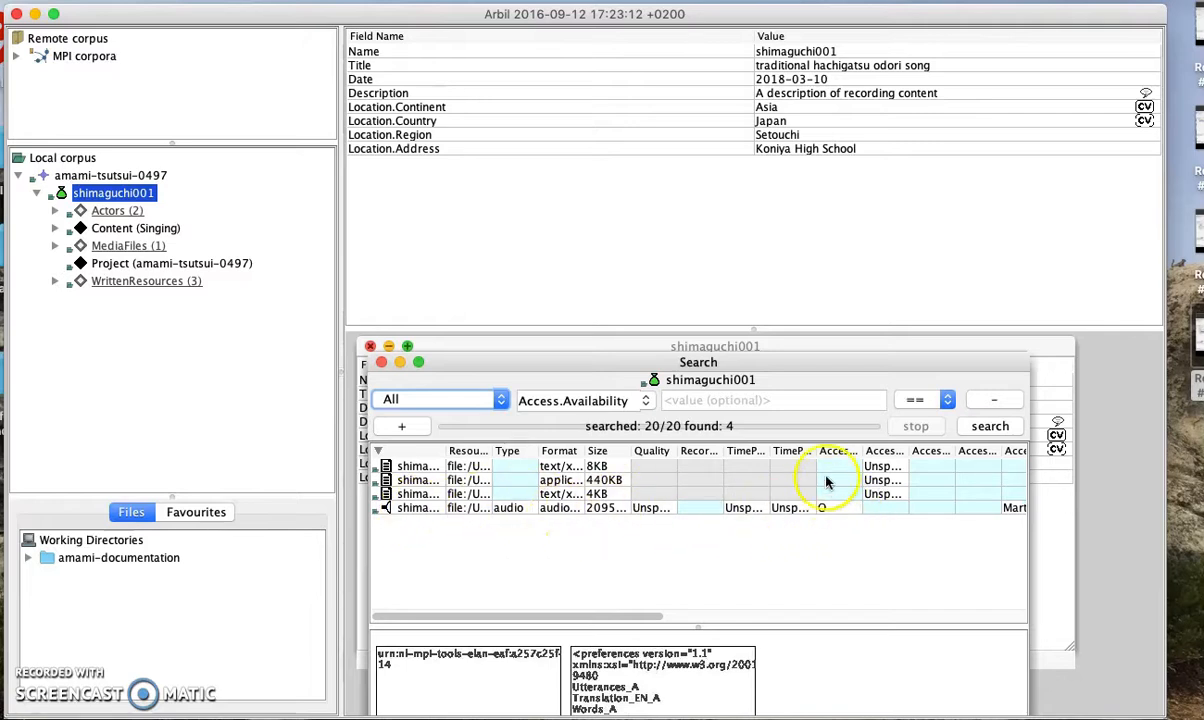
left_click_drag(814, 451, 887, 451)
left_click(866, 466)
double_click(864, 466)
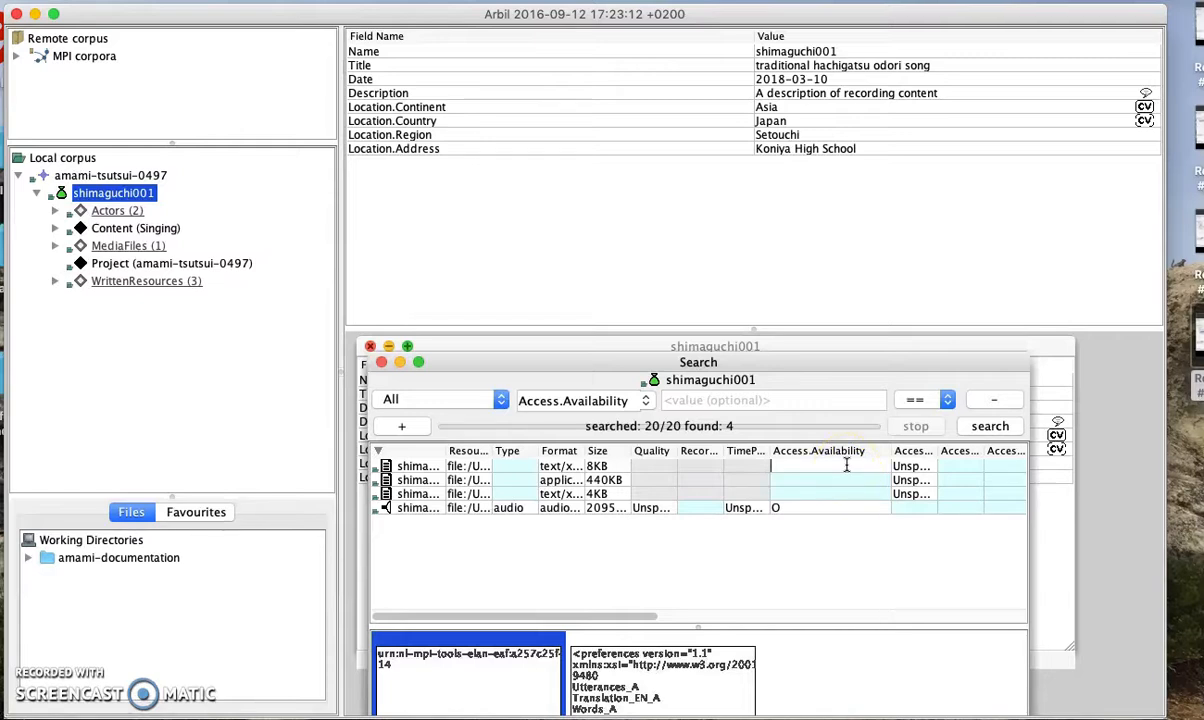
Paste the availability value S into the empty cells of rows 2–3, confirming the overwrite
left_click(794, 466)
left_click(773, 466)
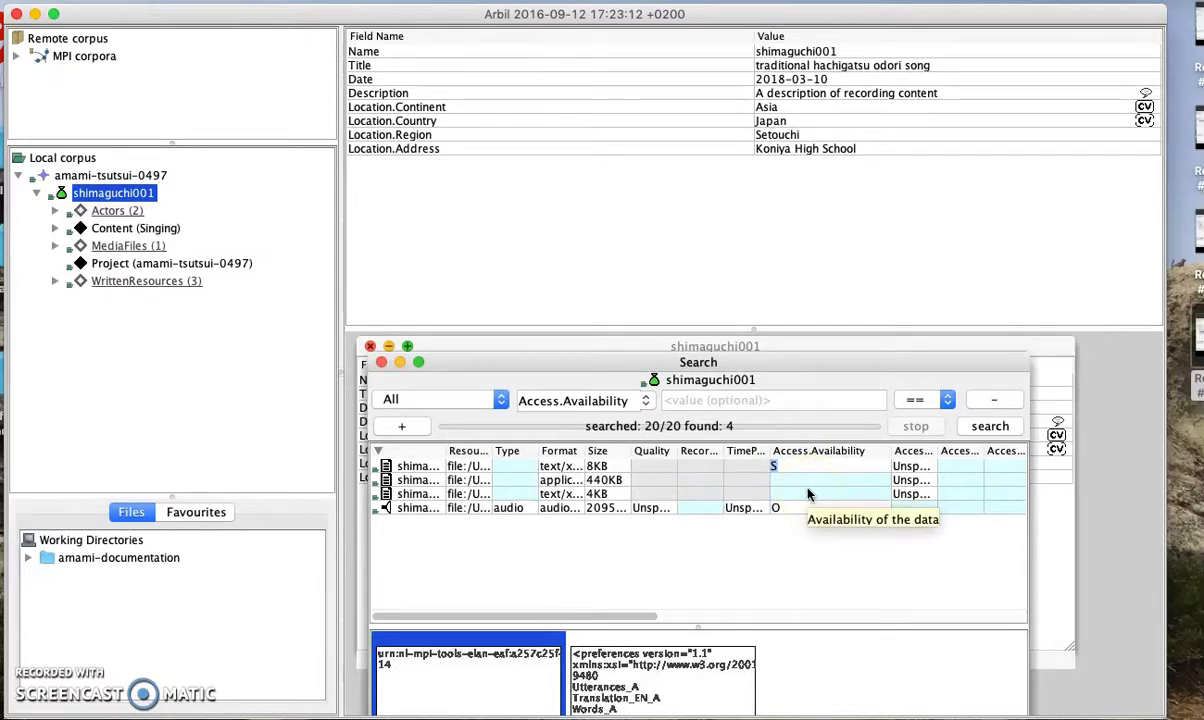
left_click(808, 493, "shift")
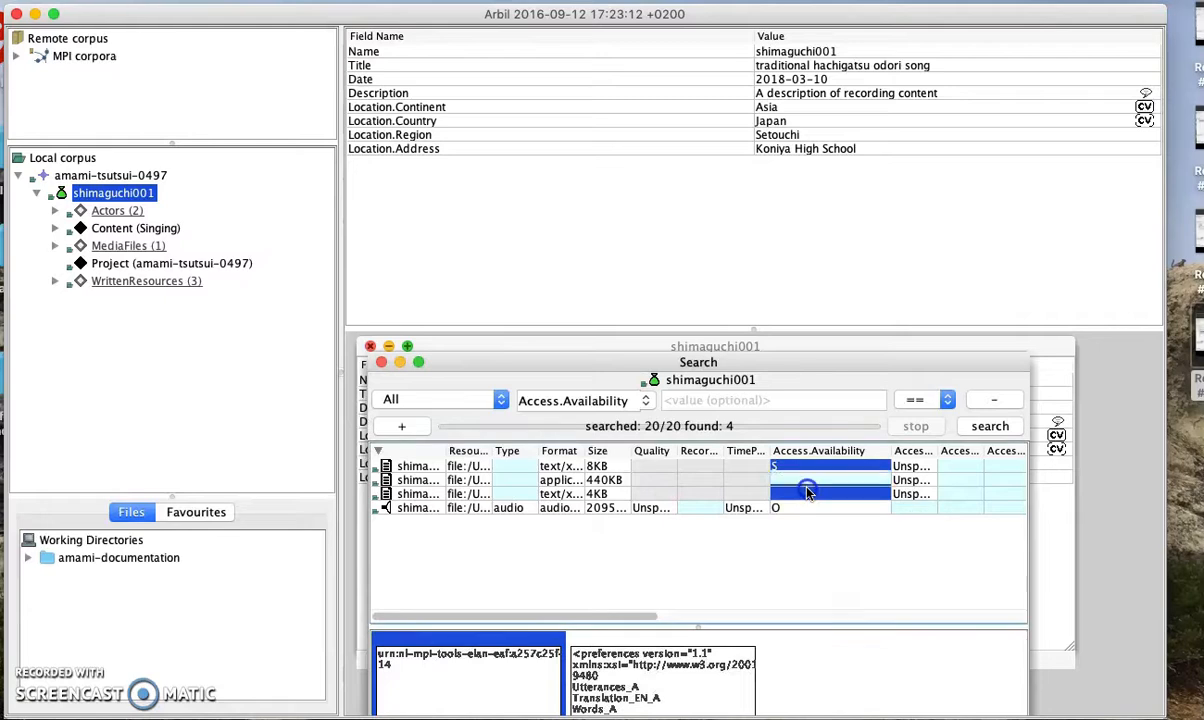
left_click(808, 493)
left_click(806, 480)
left_click(808, 493)
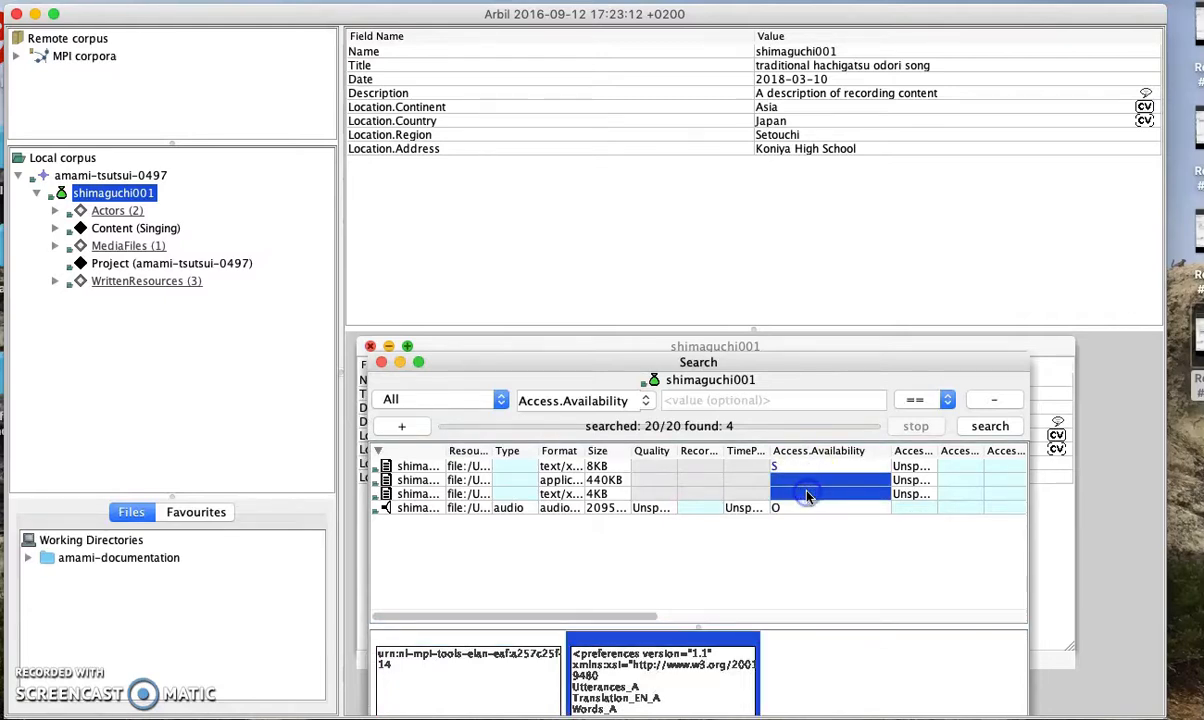
key("super+v")
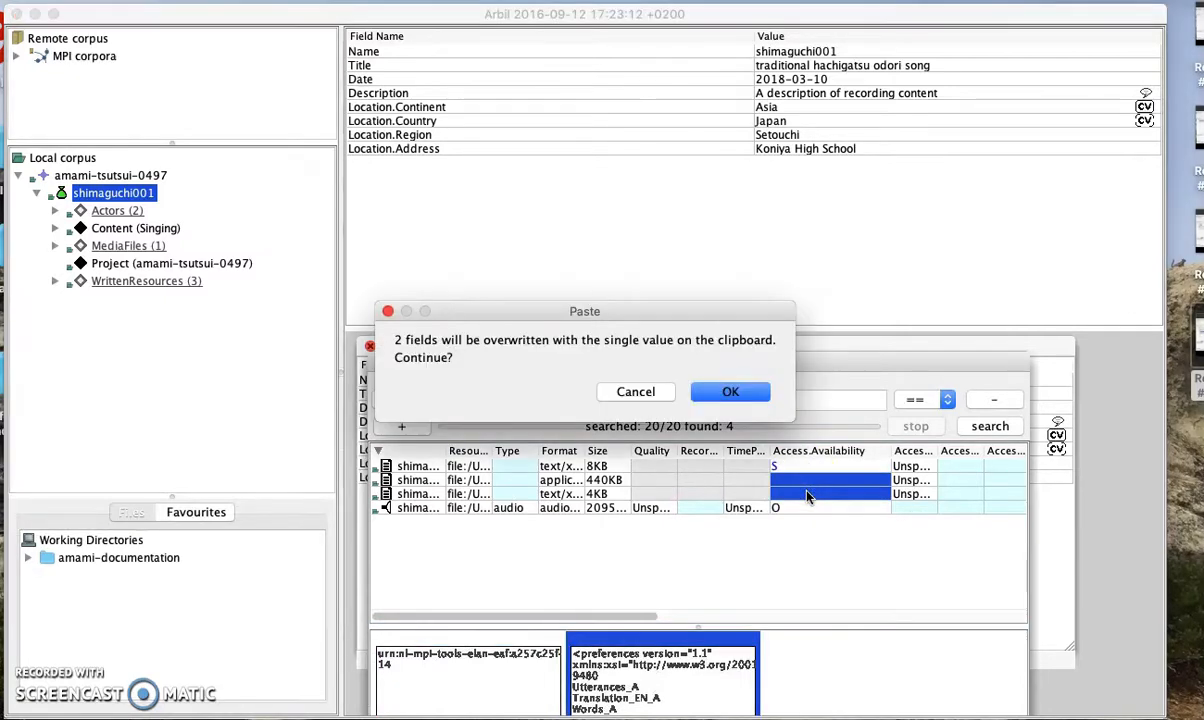
left_click(742, 392)
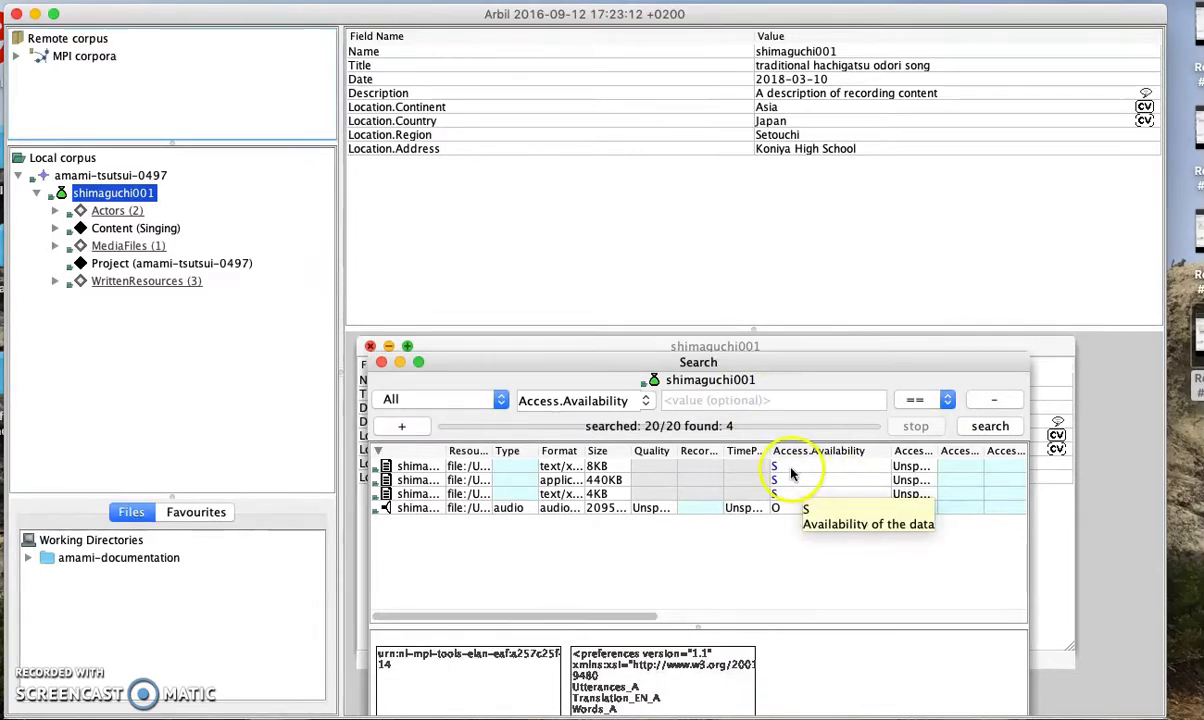
Check the first row's S value and its cell options, then select the audio file's access cell
left_click(787, 545)
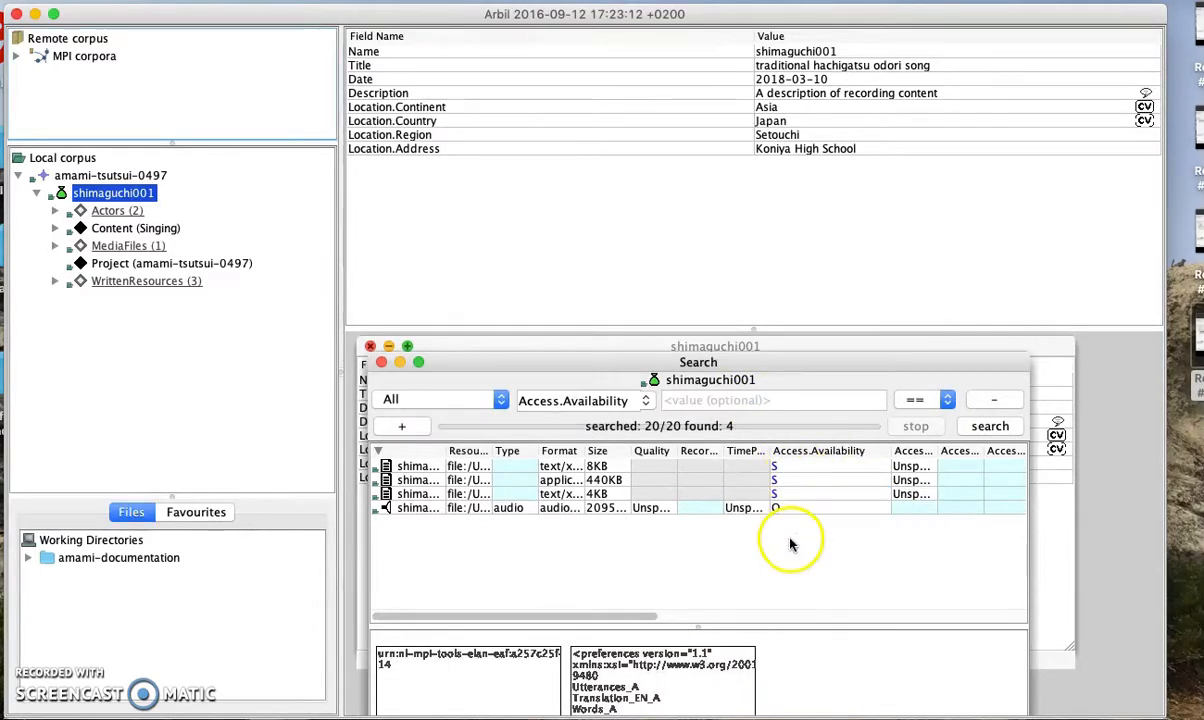
left_click(800, 466)
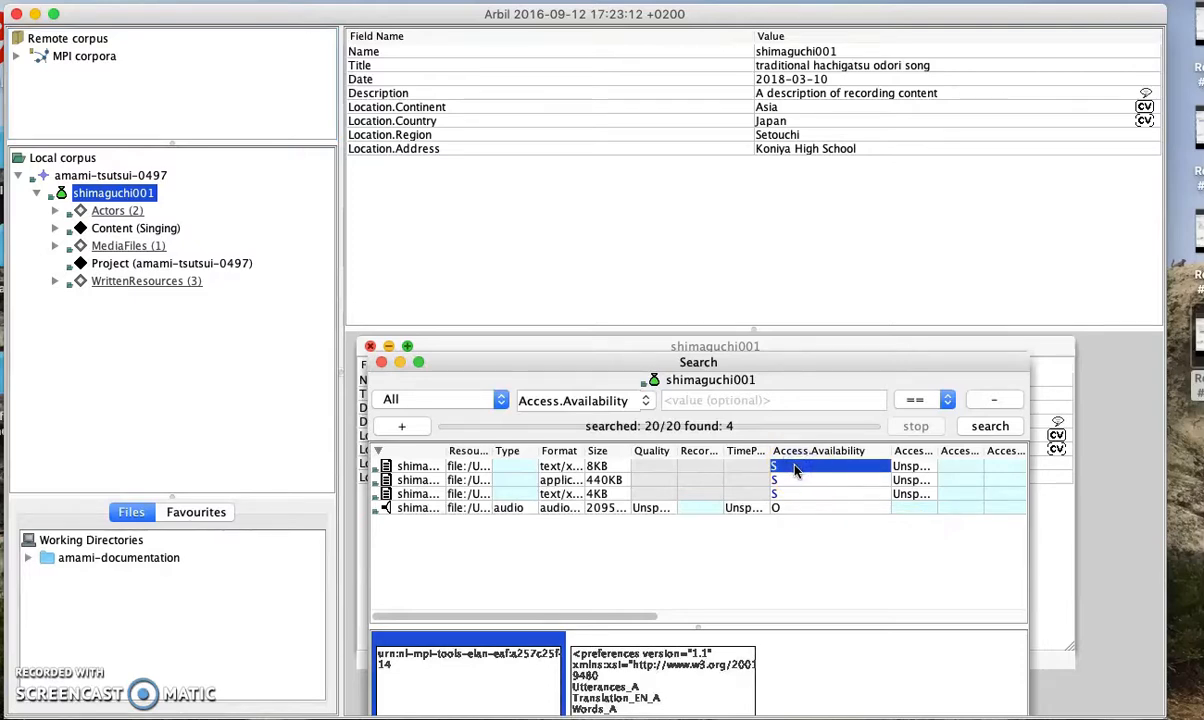
right_click(797, 471)
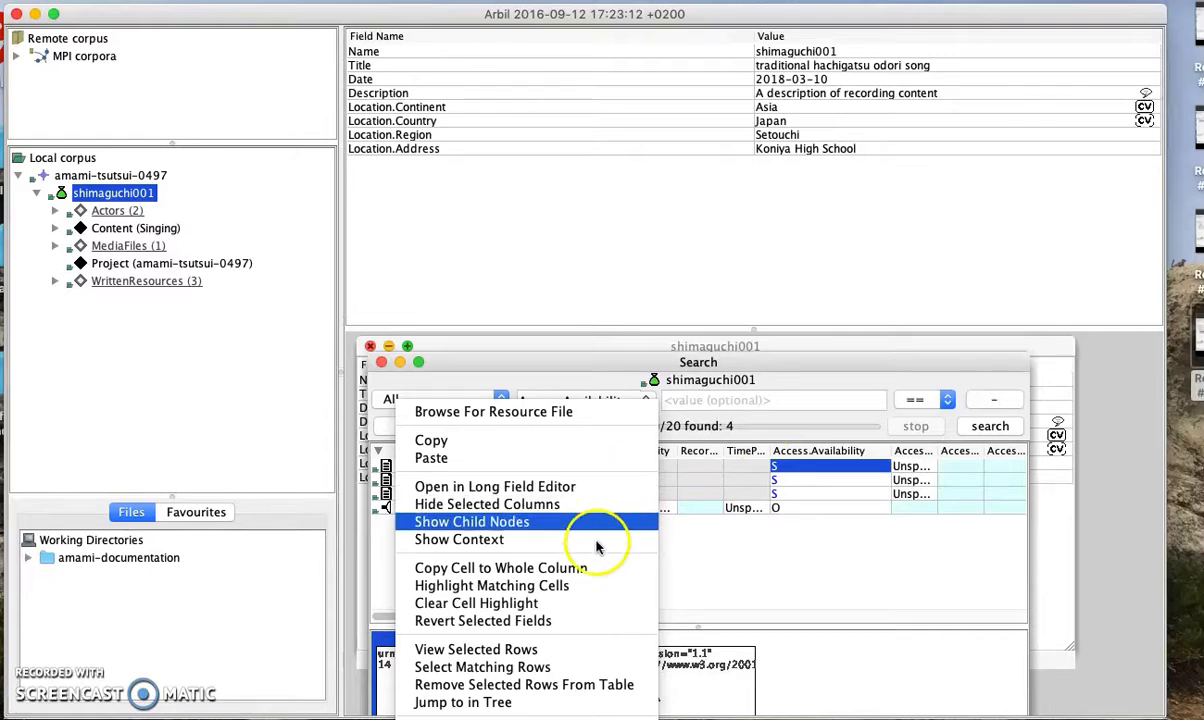
left_click(822, 494)
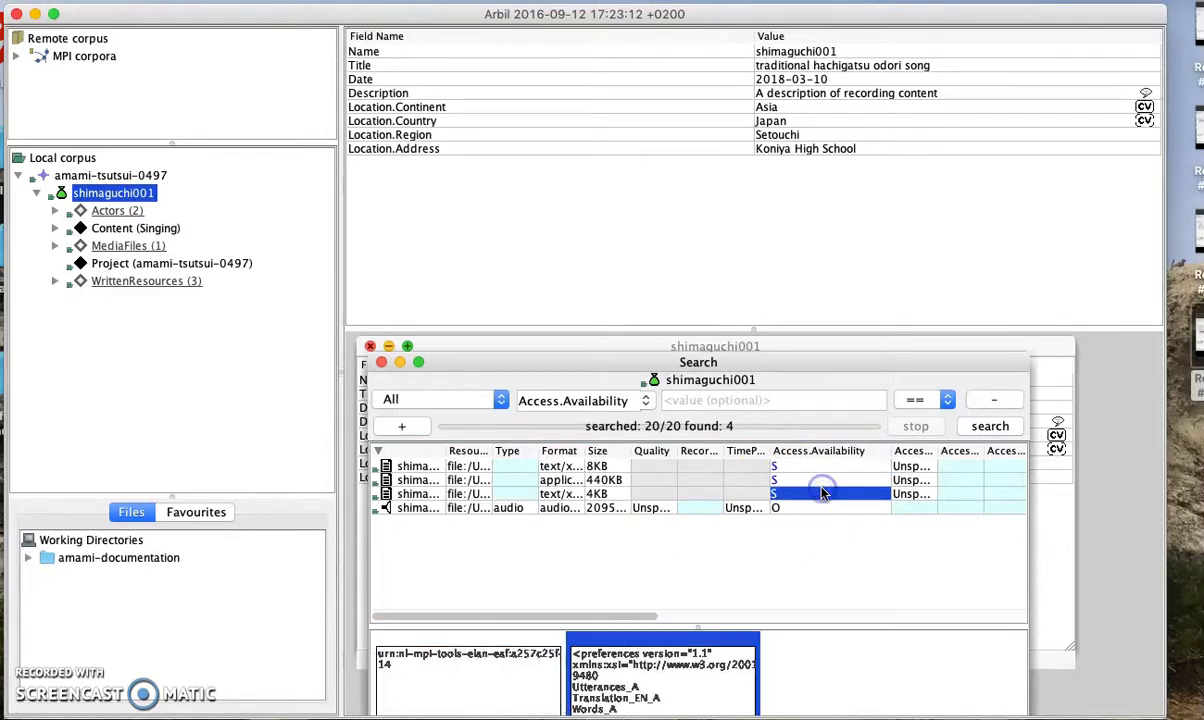
left_click(822, 484)
left_click(905, 507)
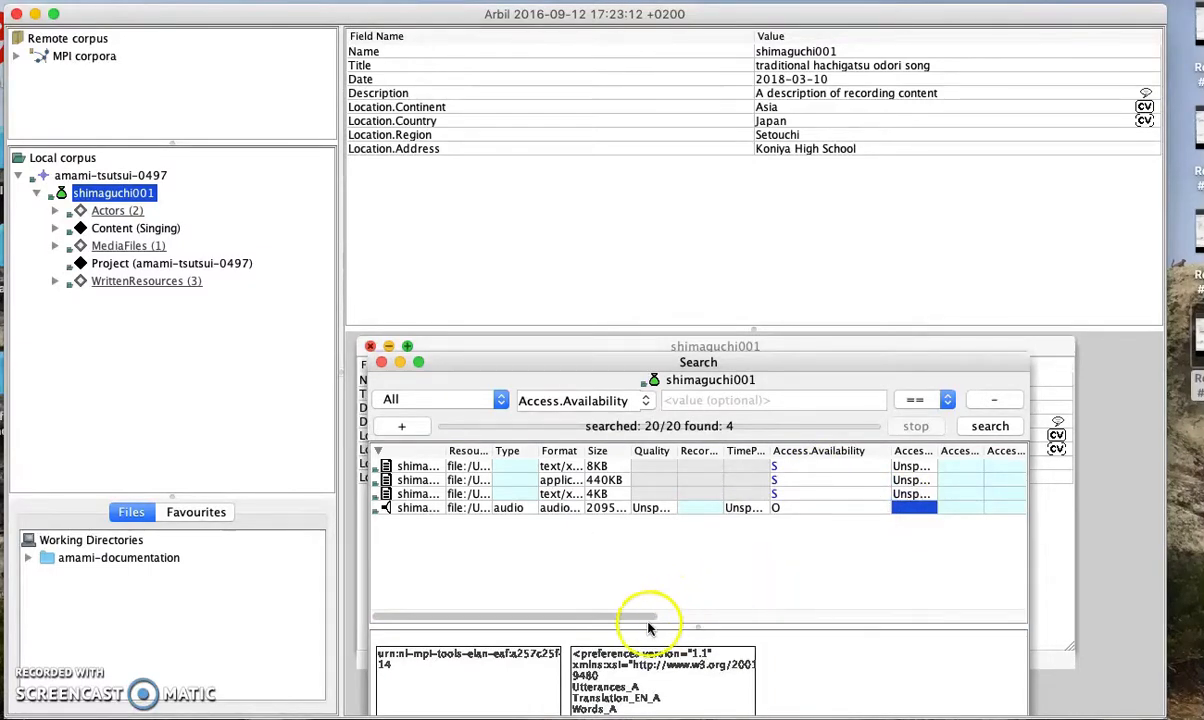
Copy the audio file's access contact name to the whole column
scroll(648, 625, "right", 3)
left_click(931, 508)
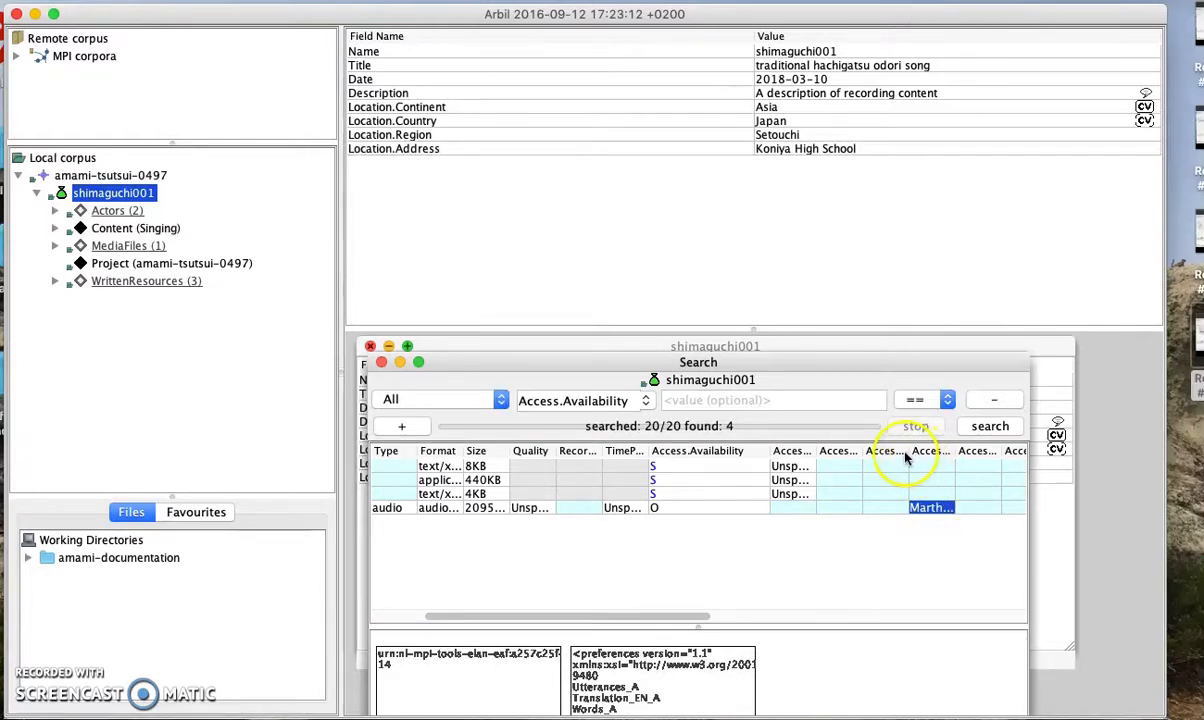
left_click_drag(909, 451, 998, 451)
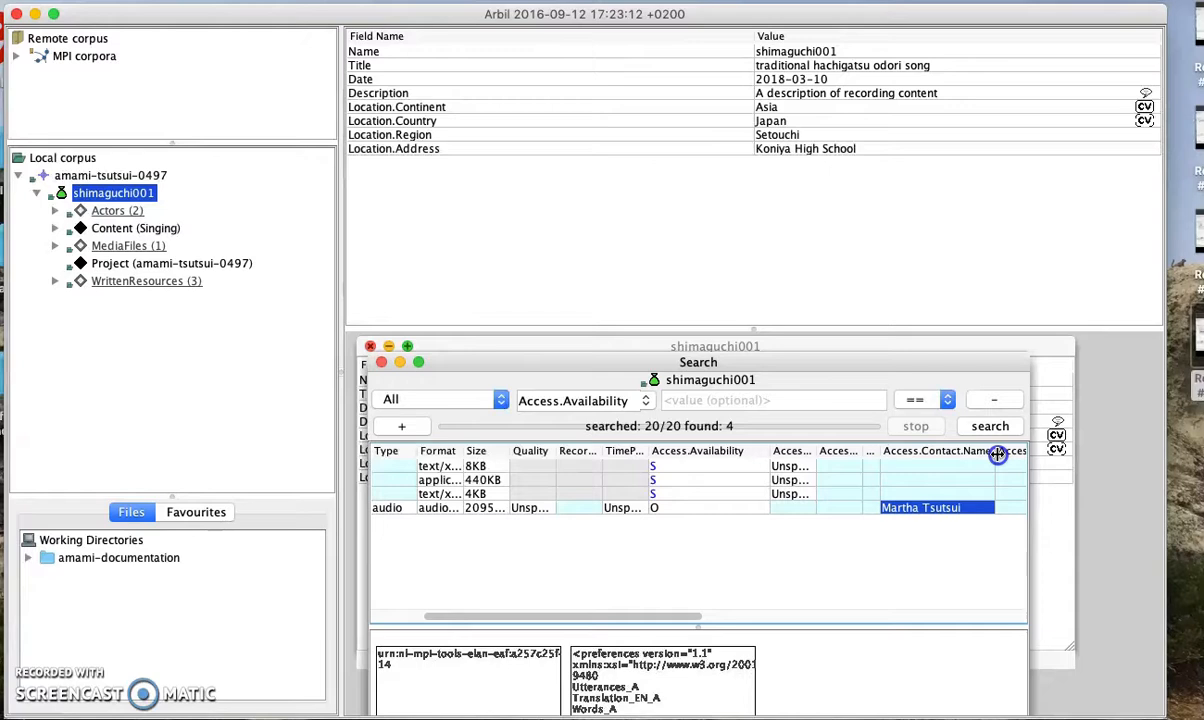
right_click(945, 512)
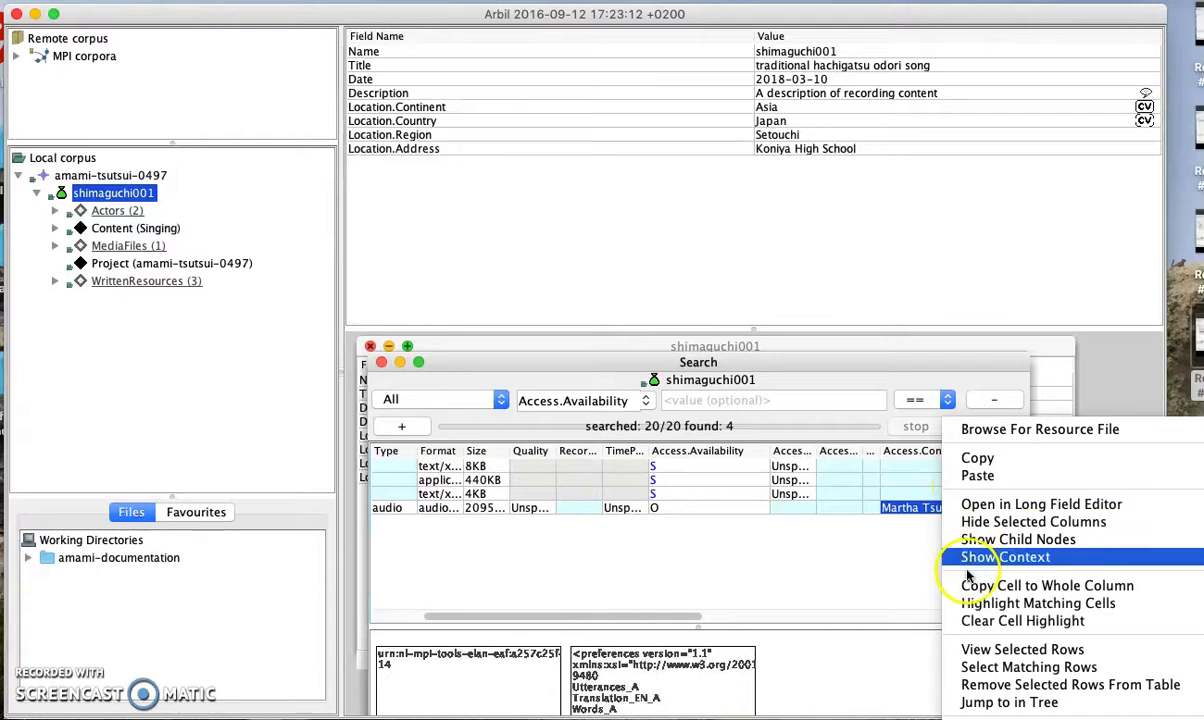
left_click(1000, 585)
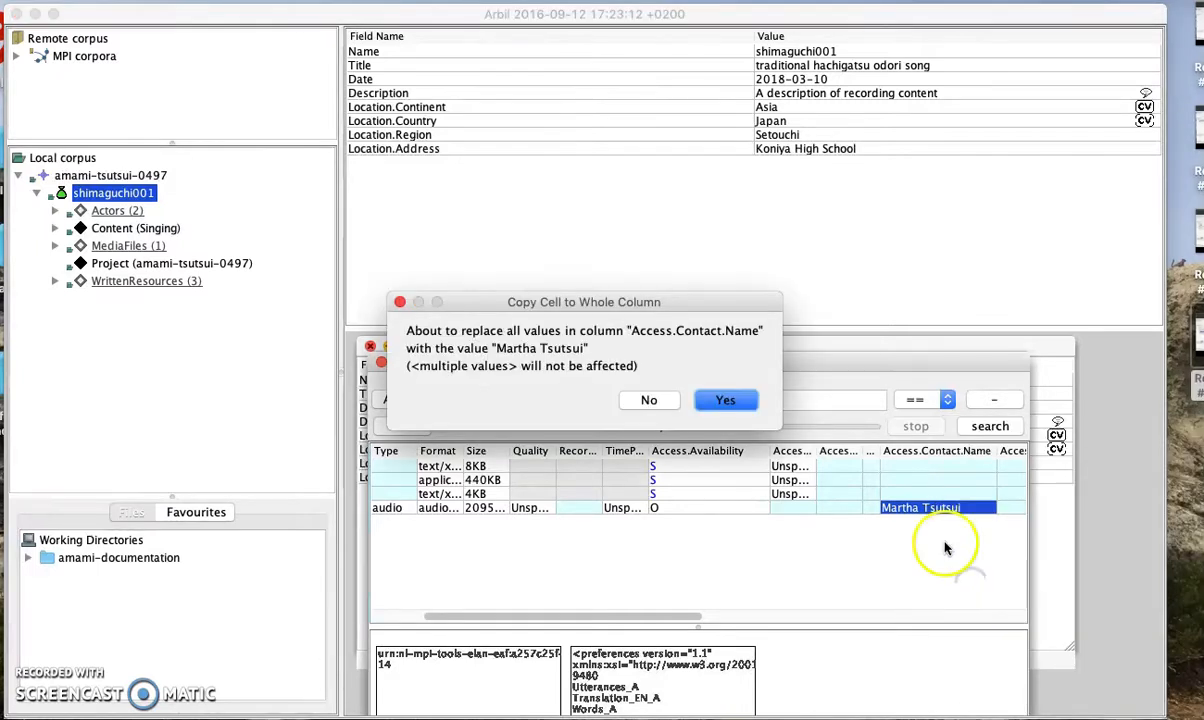
left_click(725, 400)
left_click_drag(645, 615, 849, 602)
Copy the SOAS University of London organisation to every row of the column
left_click(683, 508)
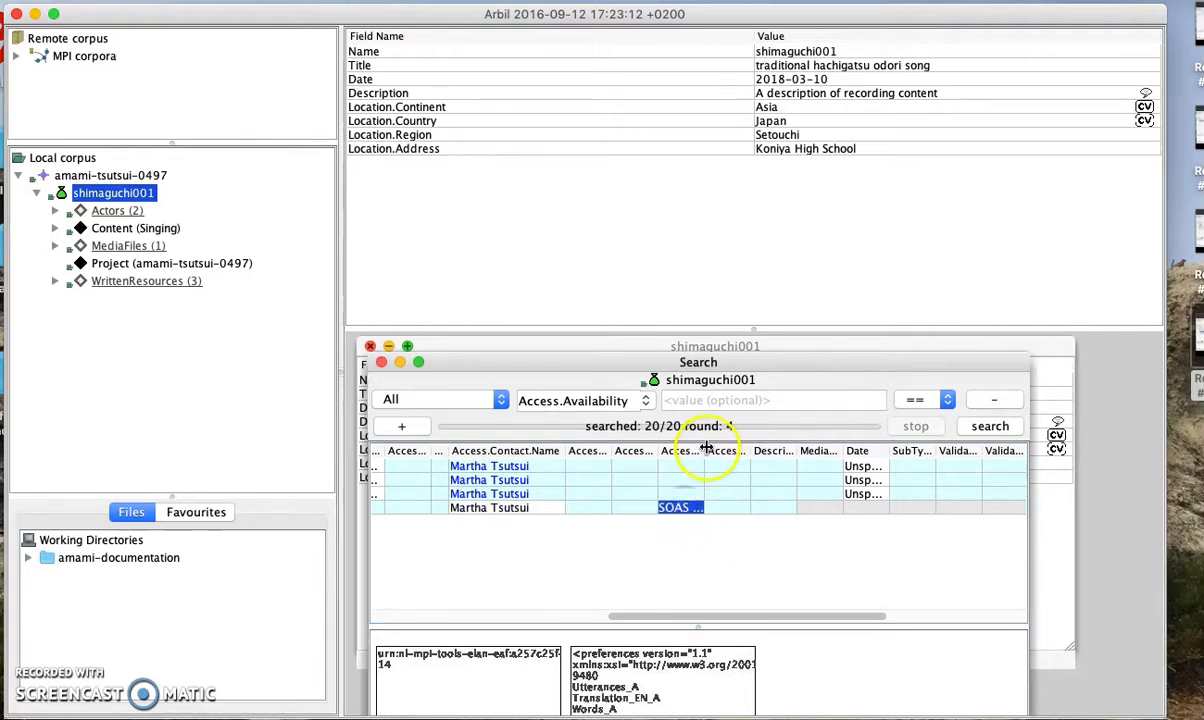
left_click_drag(704, 450, 798, 450)
left_click(757, 527)
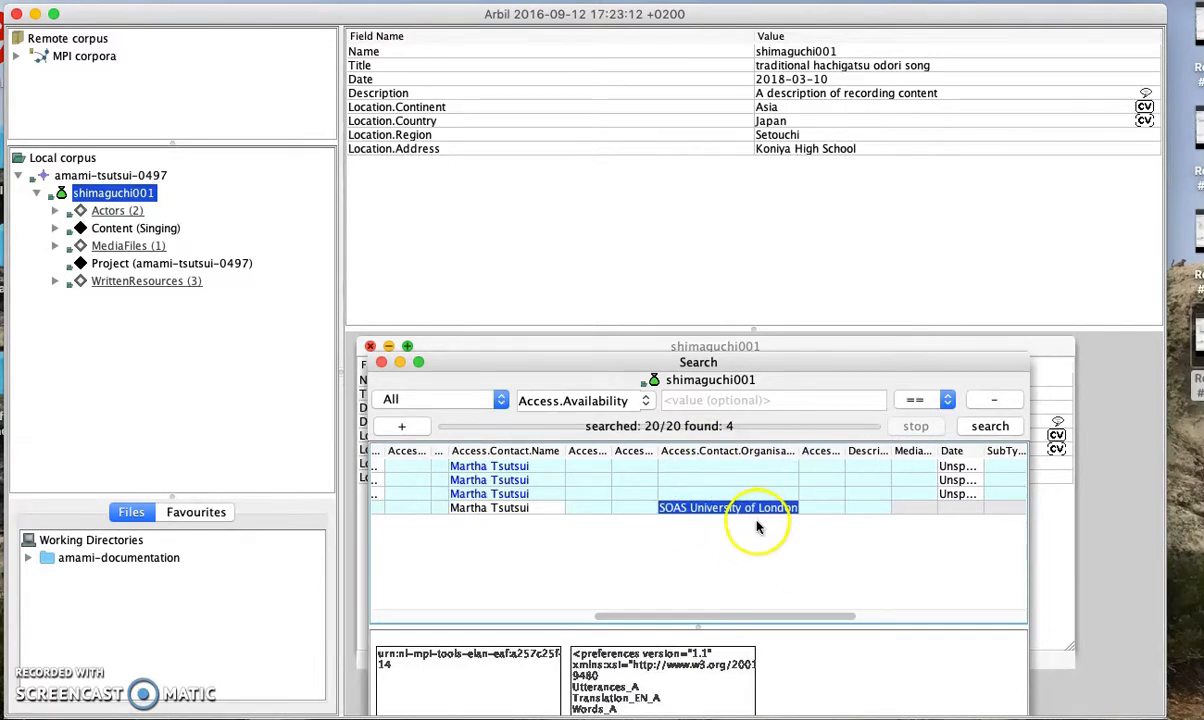
right_click(757, 515)
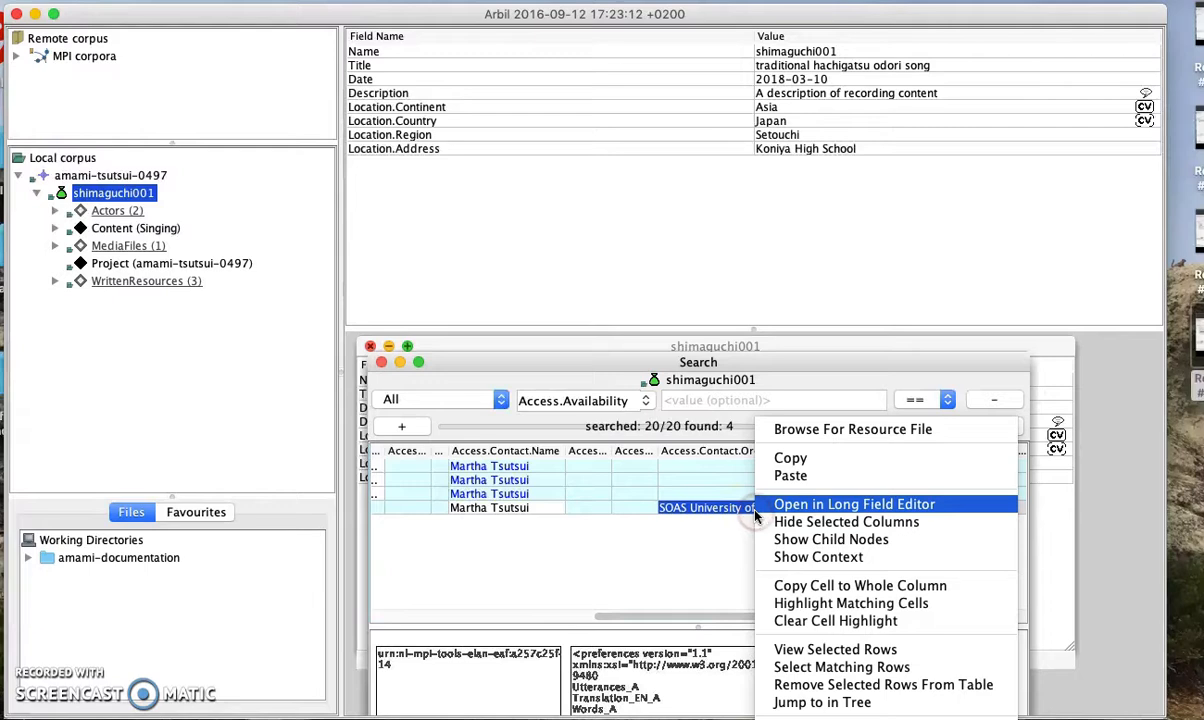
left_click(804, 586)
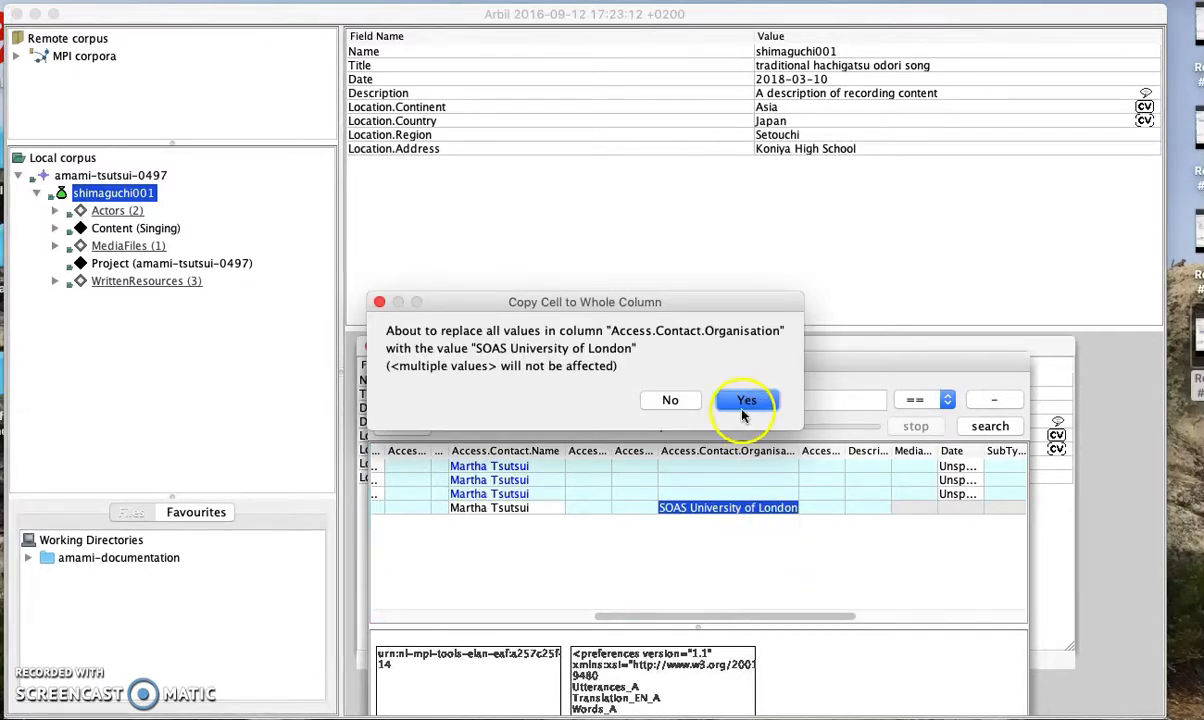
left_click(747, 399)
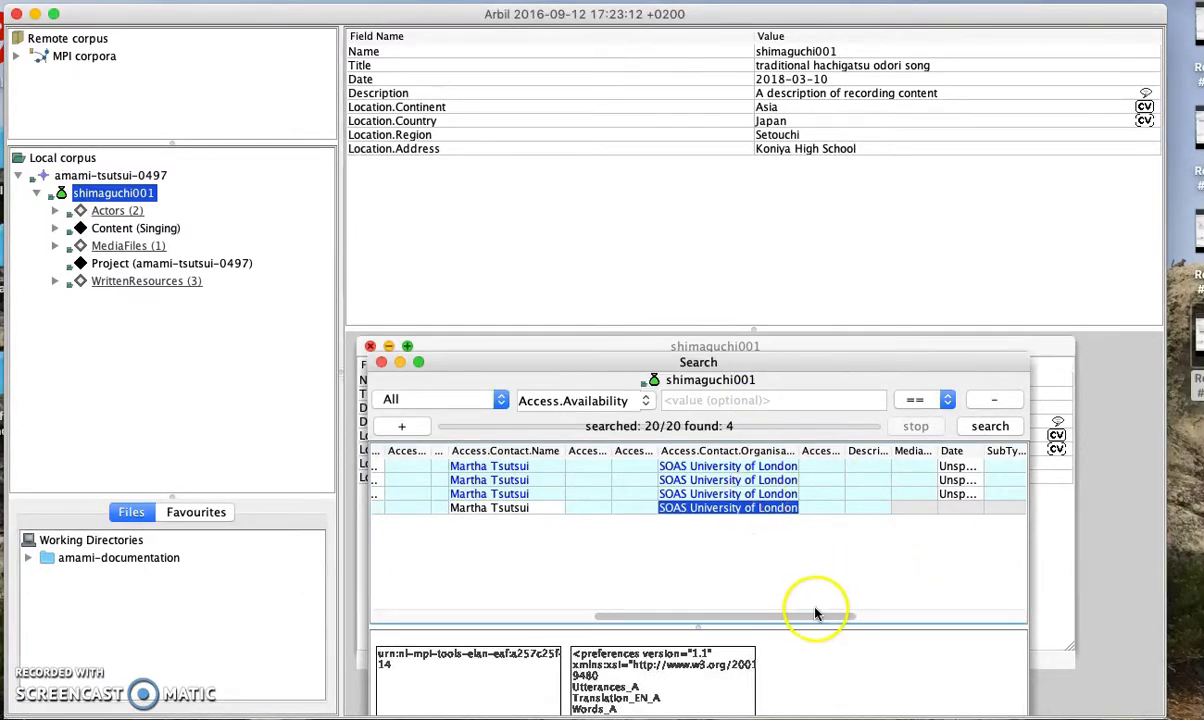
Sort the results by the access column and adjust column widths
left_click(836, 451)
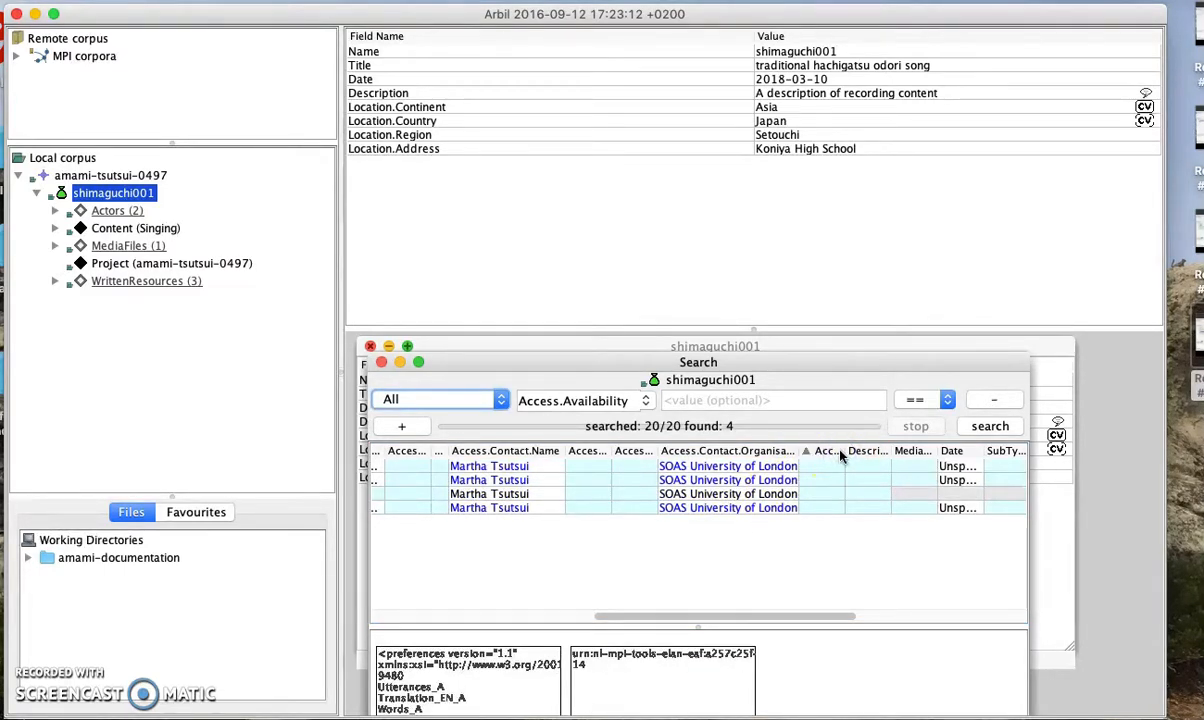
left_click(845, 455)
left_click_drag(790, 617, 820, 618)
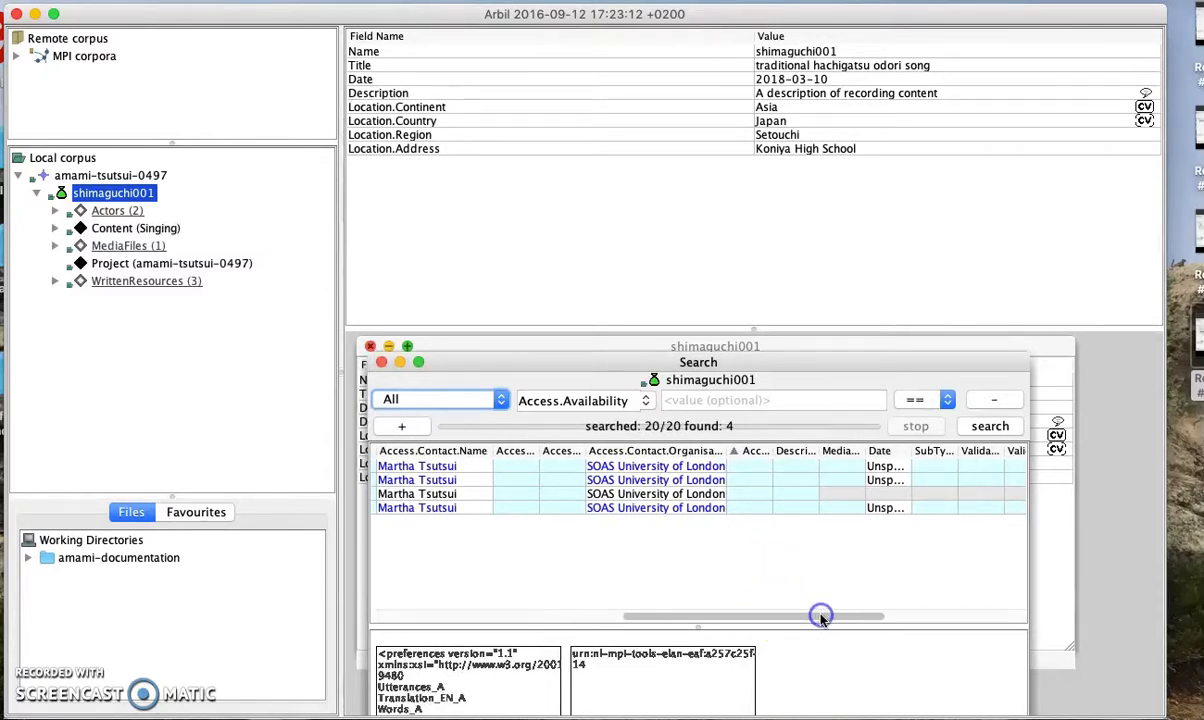
left_click_drag(772, 455, 765, 456)
left_click(773, 453)
left_click_drag(722, 453, 906, 457)
Set the first row's Access.Description to 'Data under embargo until 2020 when researcher completes PhD'
left_click(828, 467)
left_click(827, 467)
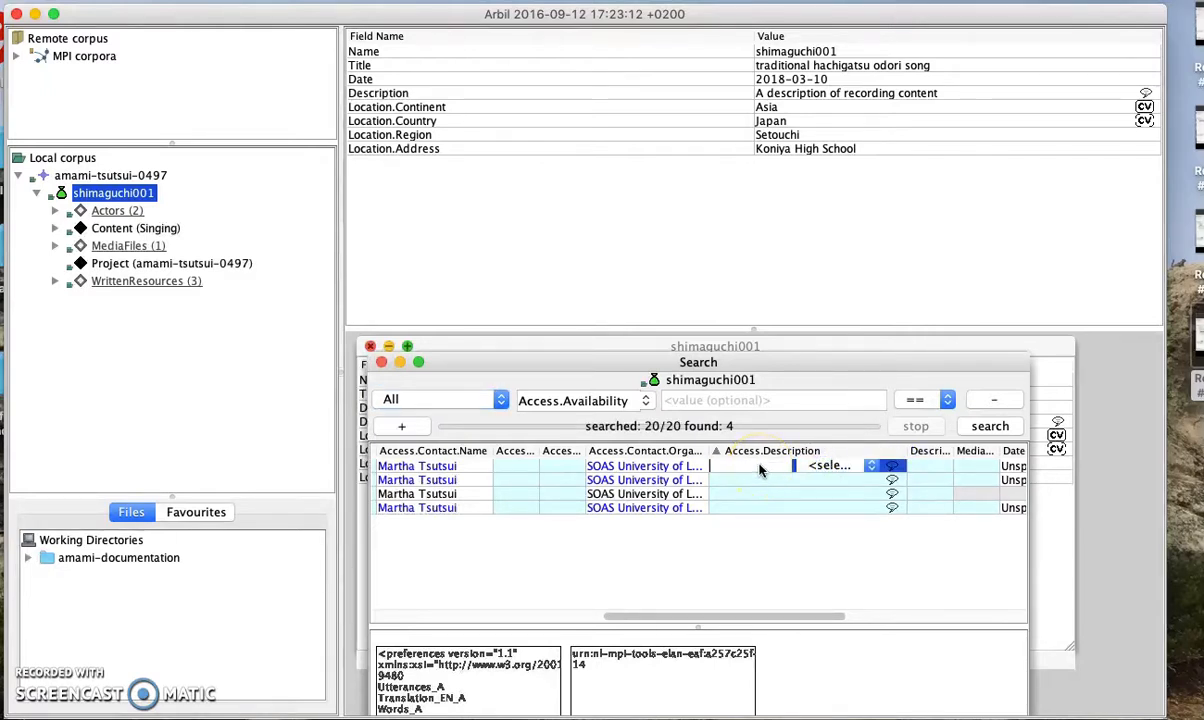
type("Da")
type("ta under")
type(" embargo")
type(" until")
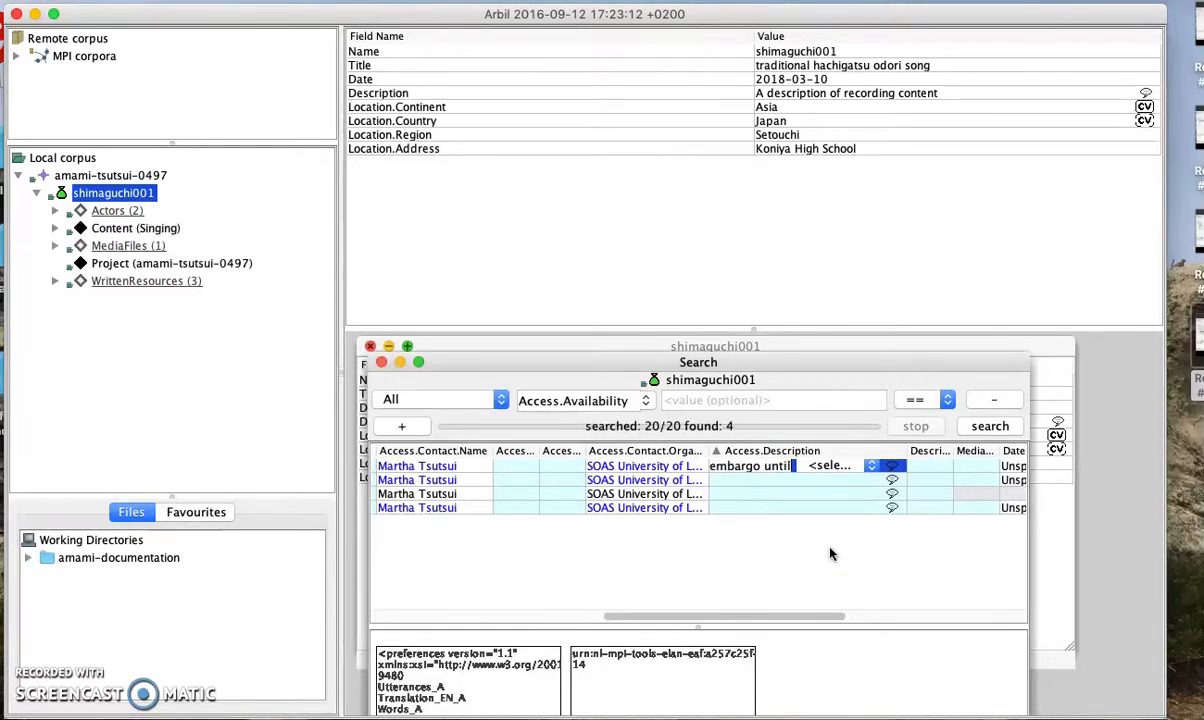
type(" 2020 when res")
type("earcher comp")
type("letes P")
type("hD")
left_click(826, 466)
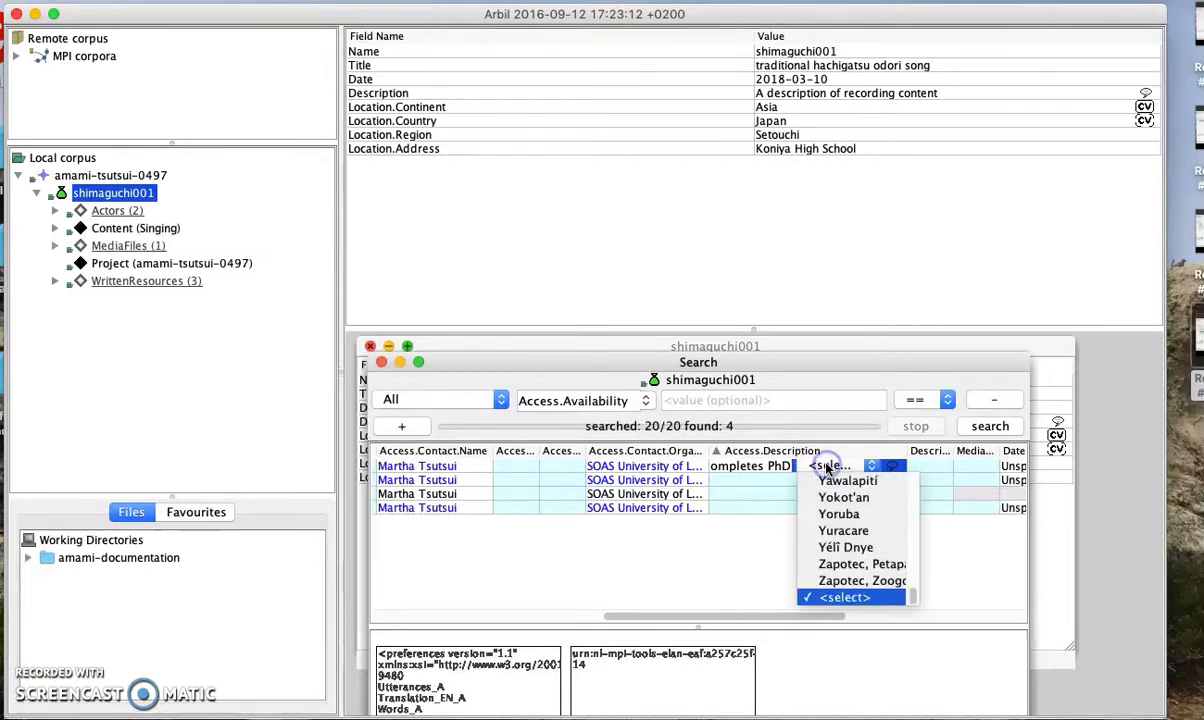
left_click(779, 462)
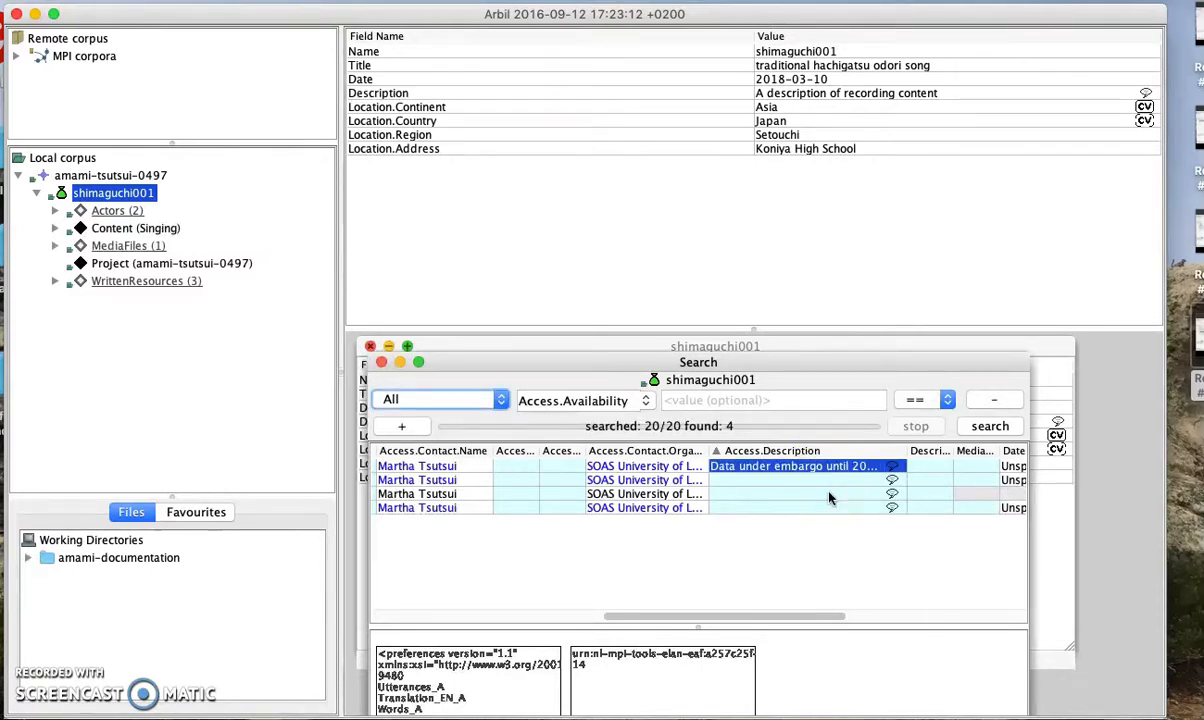
Set the access description's language to English and close the shimaguchi001 metadata window
left_click(855, 469)
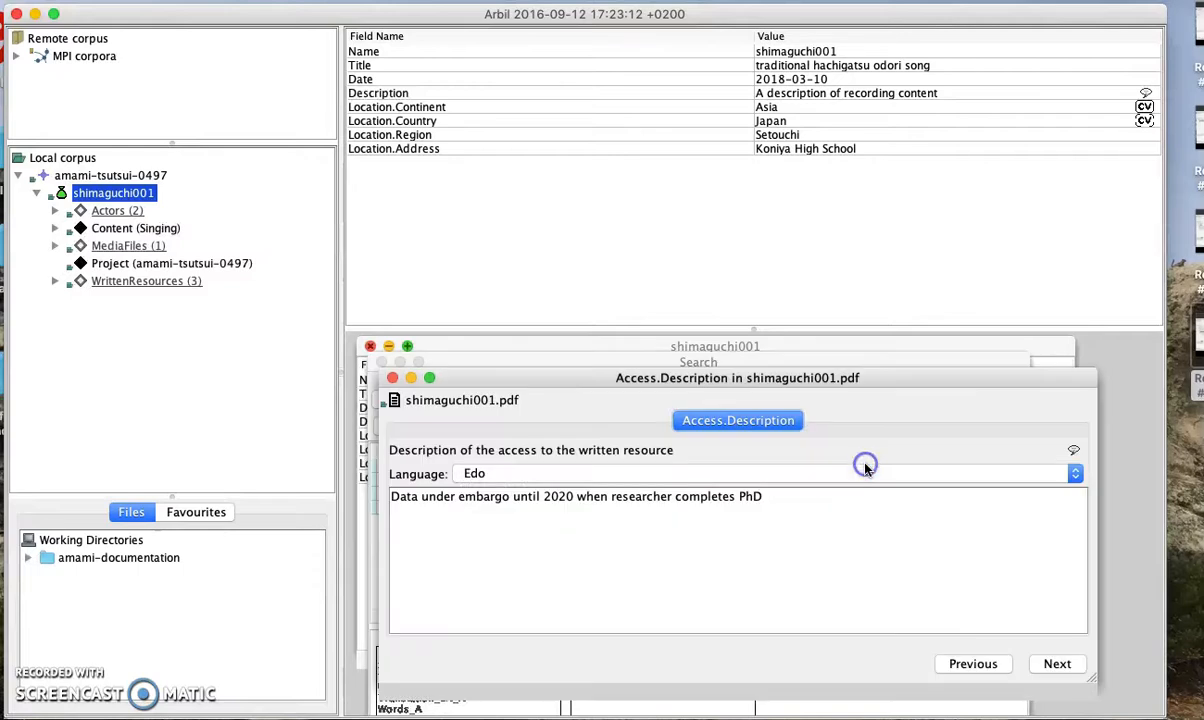
left_click(825, 472)
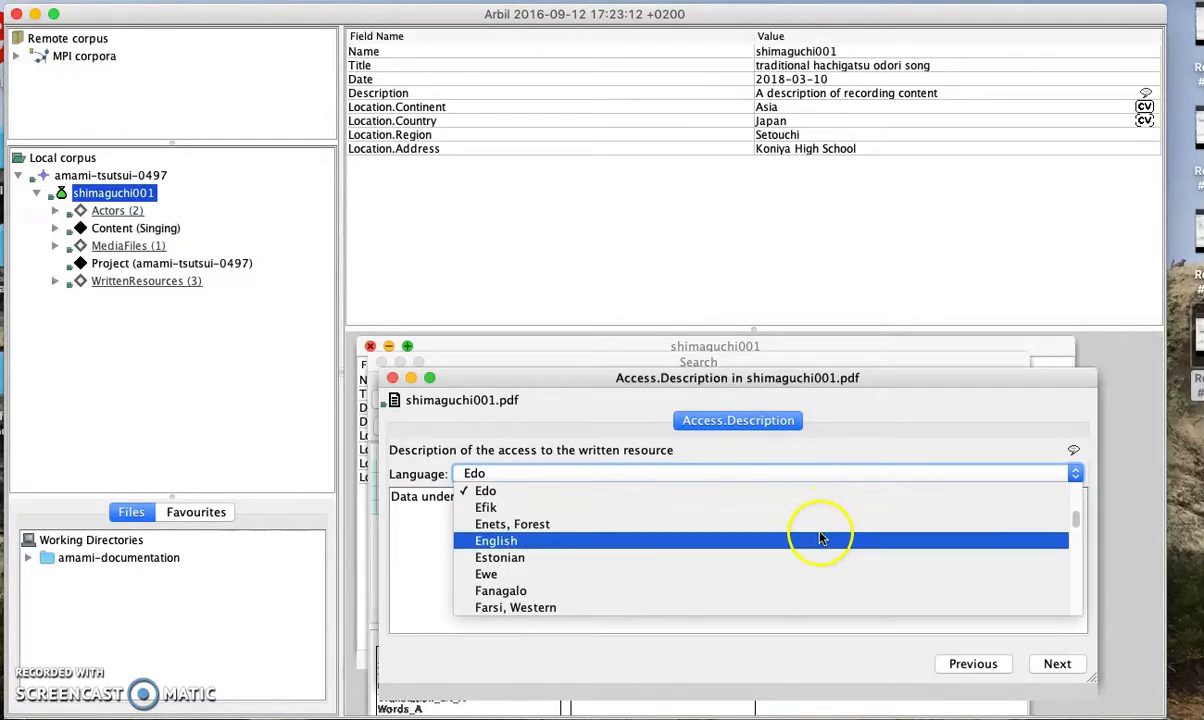
left_click(820, 540)
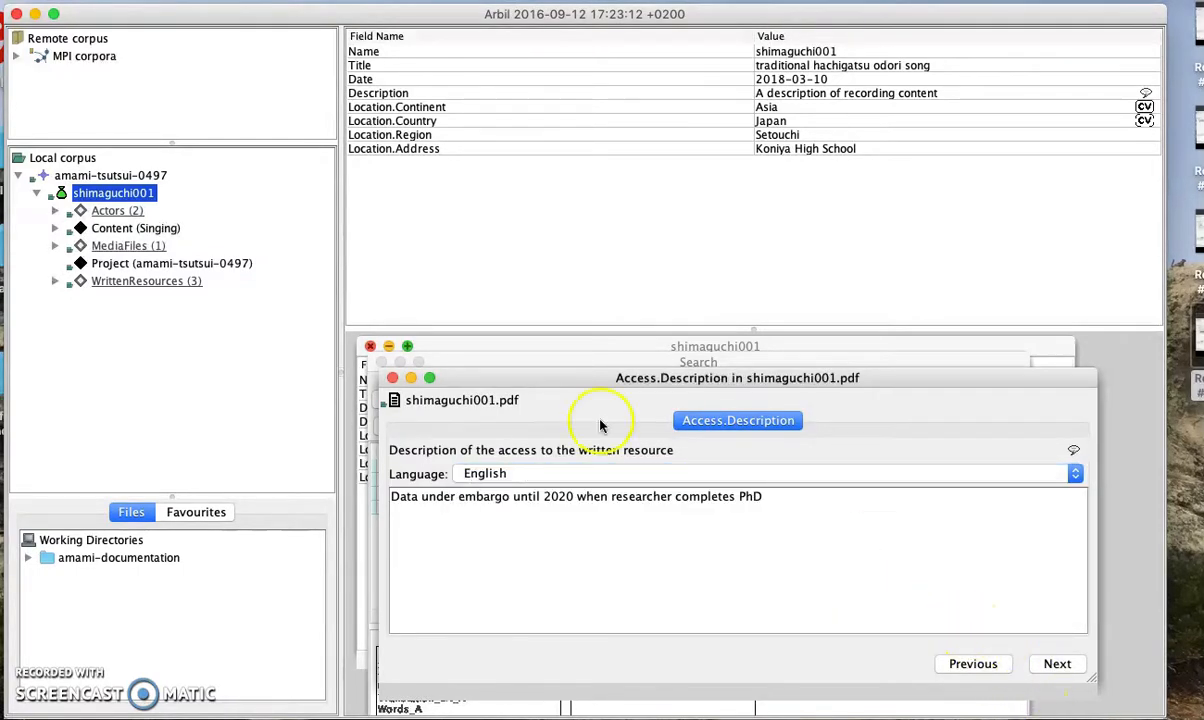
left_click(392, 377)
left_click(370, 346)
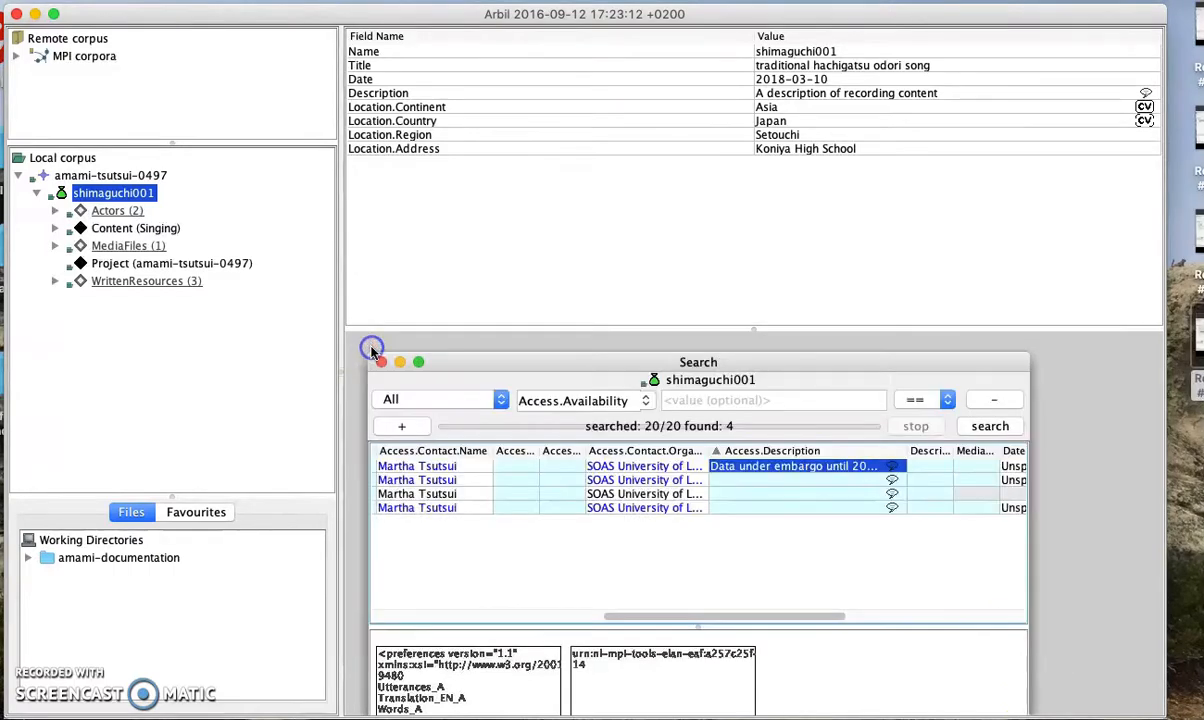
Copy row 1's embargo-until-2020 description into the empty cells of rows 2 and 4, then close the search results
left_click(737, 483)
left_click(737, 467)
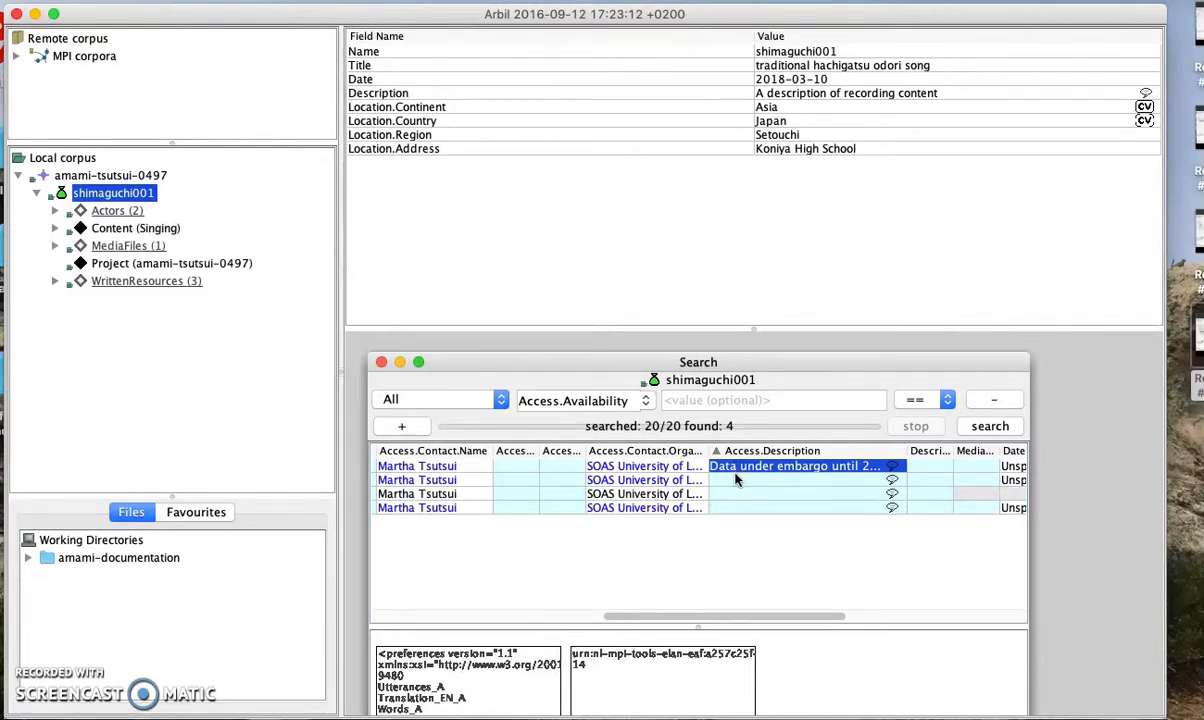
left_click(737, 482)
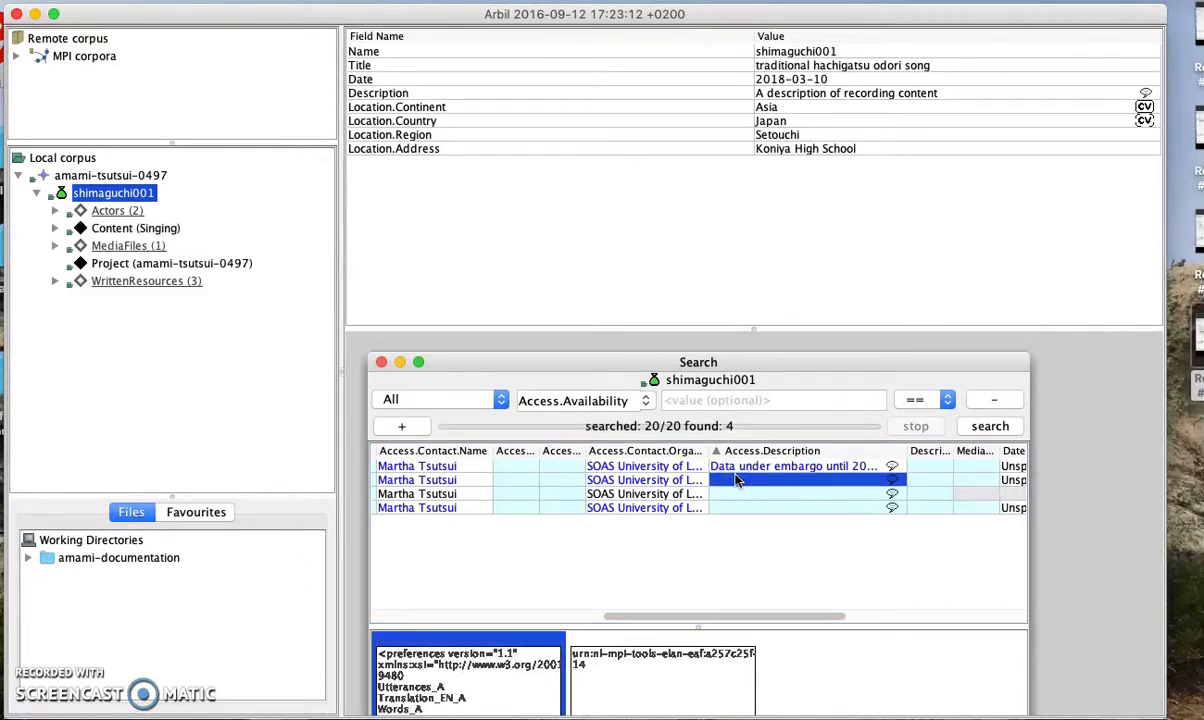
key("super+v")
left_click(740, 508)
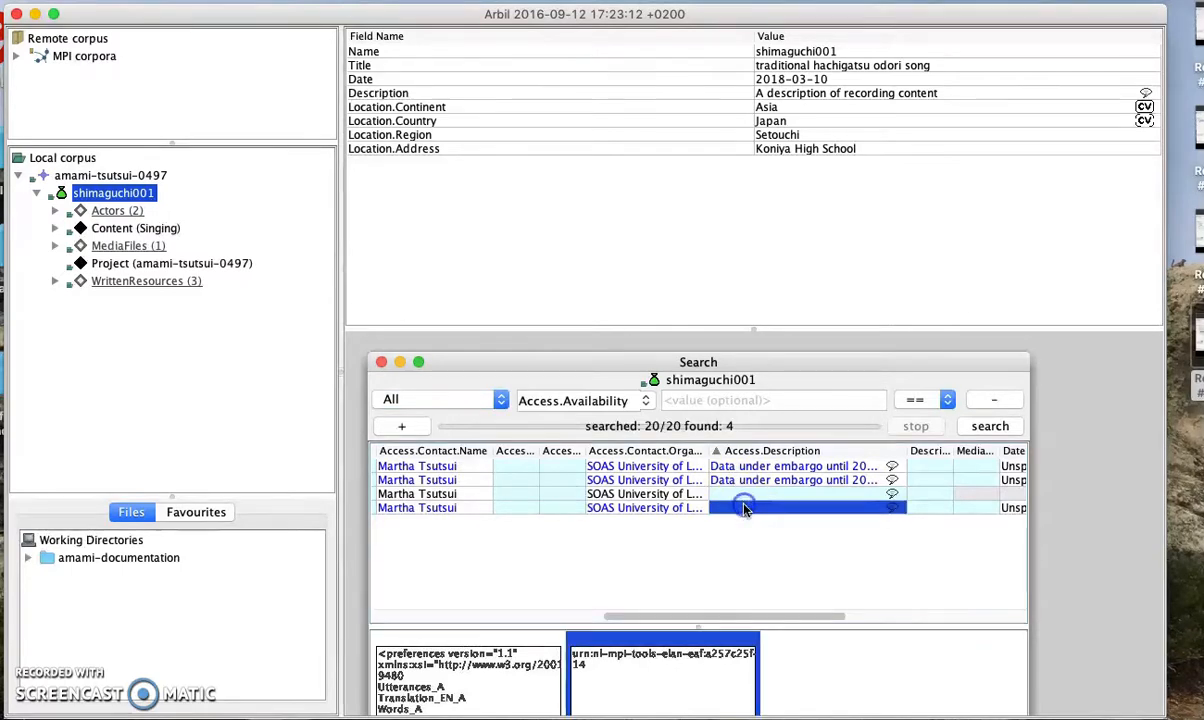
key("super+v")
left_click(712, 492)
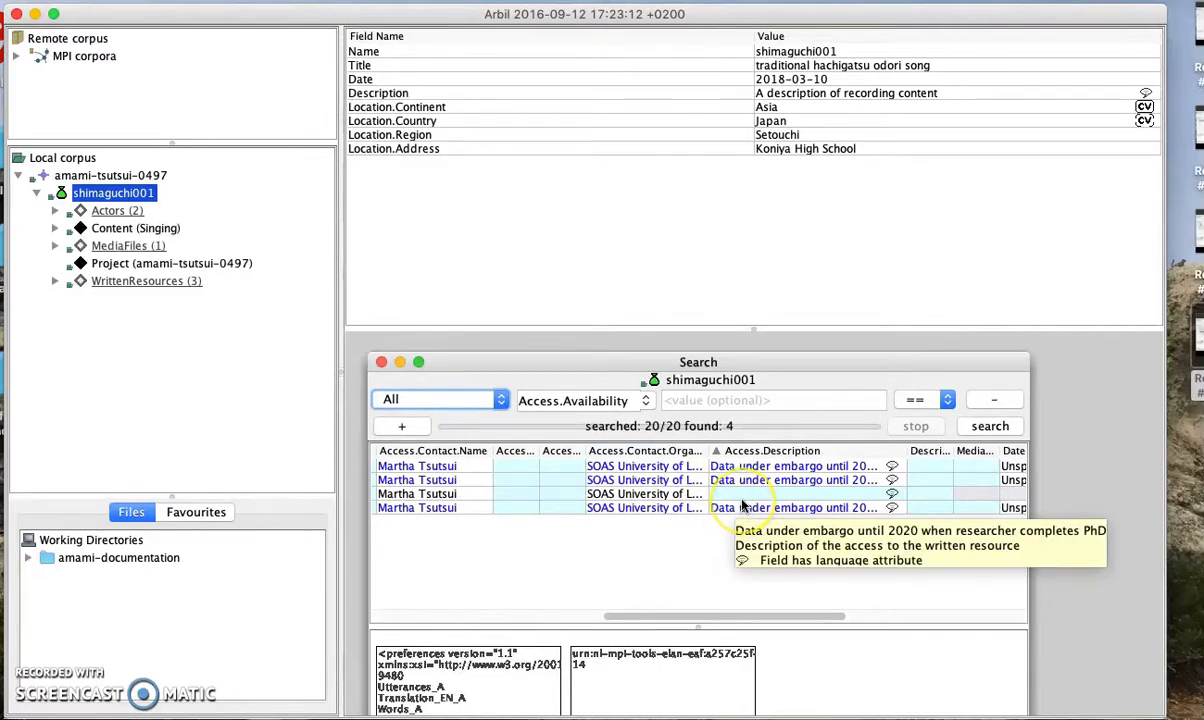
left_click(714, 494)
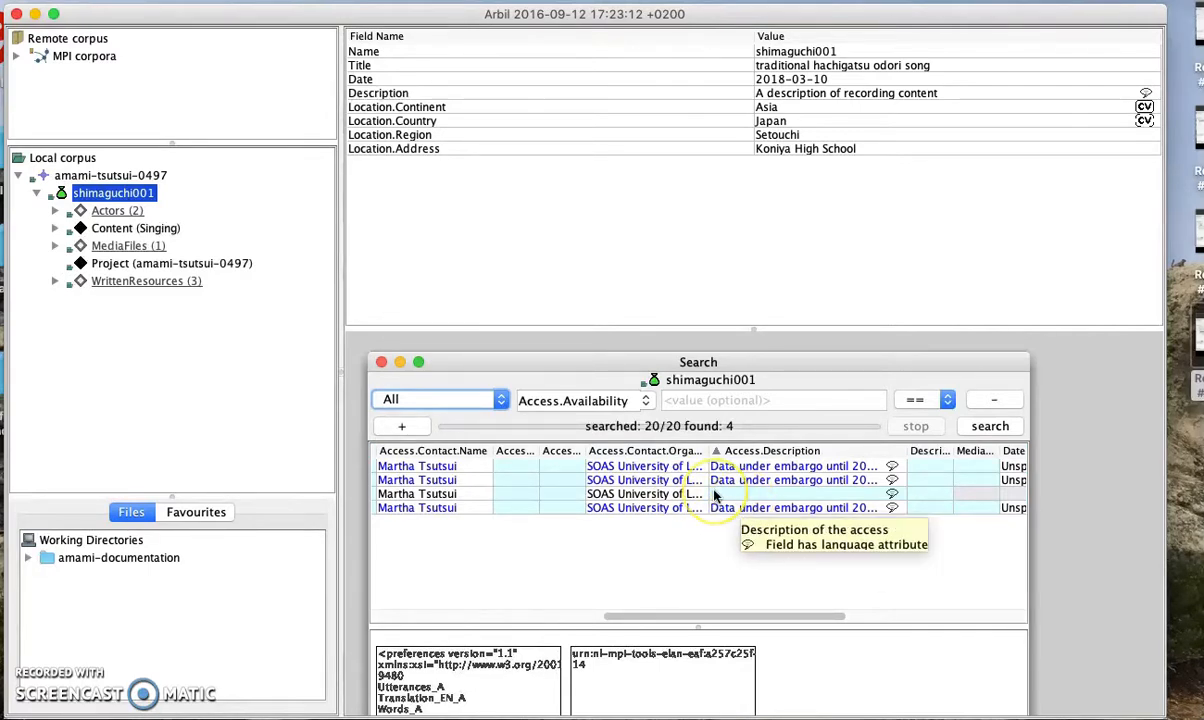
left_click(380, 362)
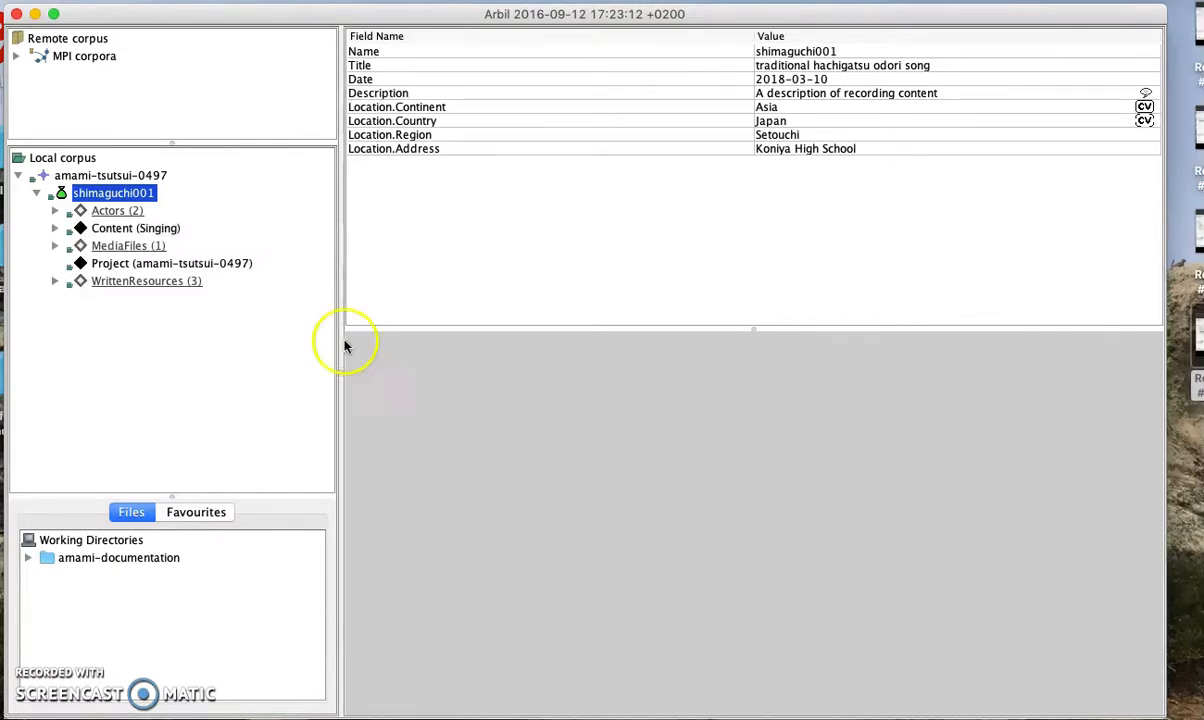
Run Check XML Conformance on shimaguchi001, confirm 'File is valid!' against IMDI_3.0, and close the checker
left_click(36, 195)
left_click(111, 196)
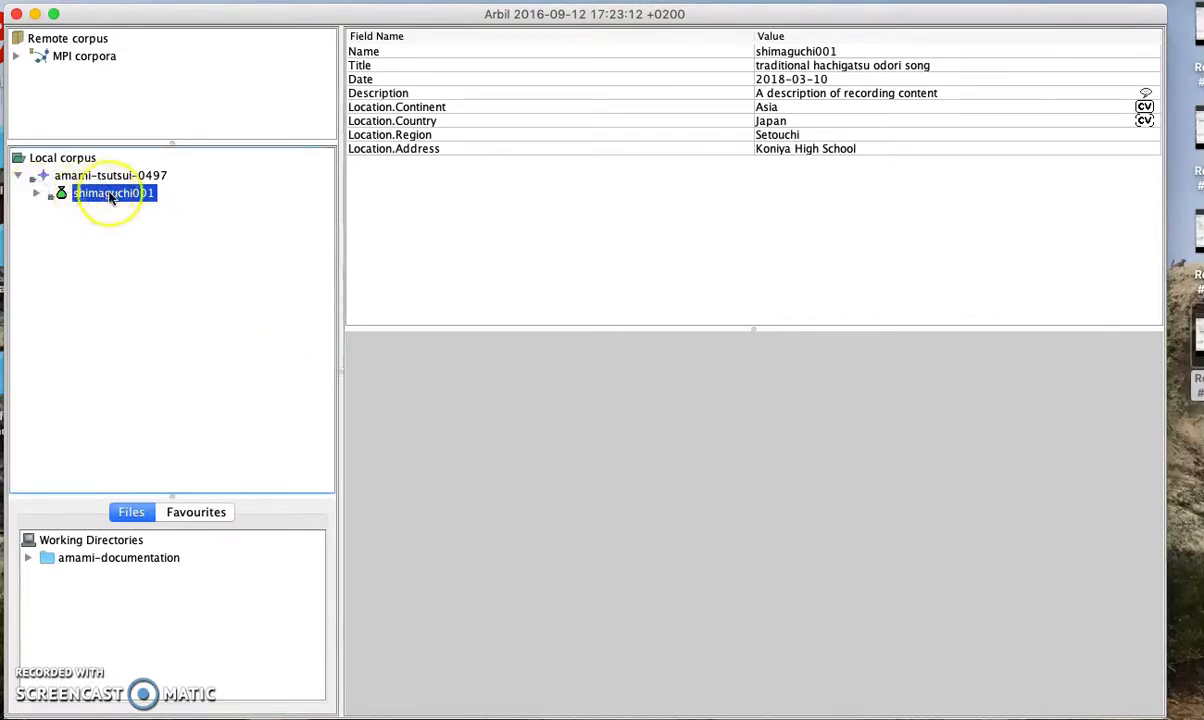
mouse_move(111, 197)
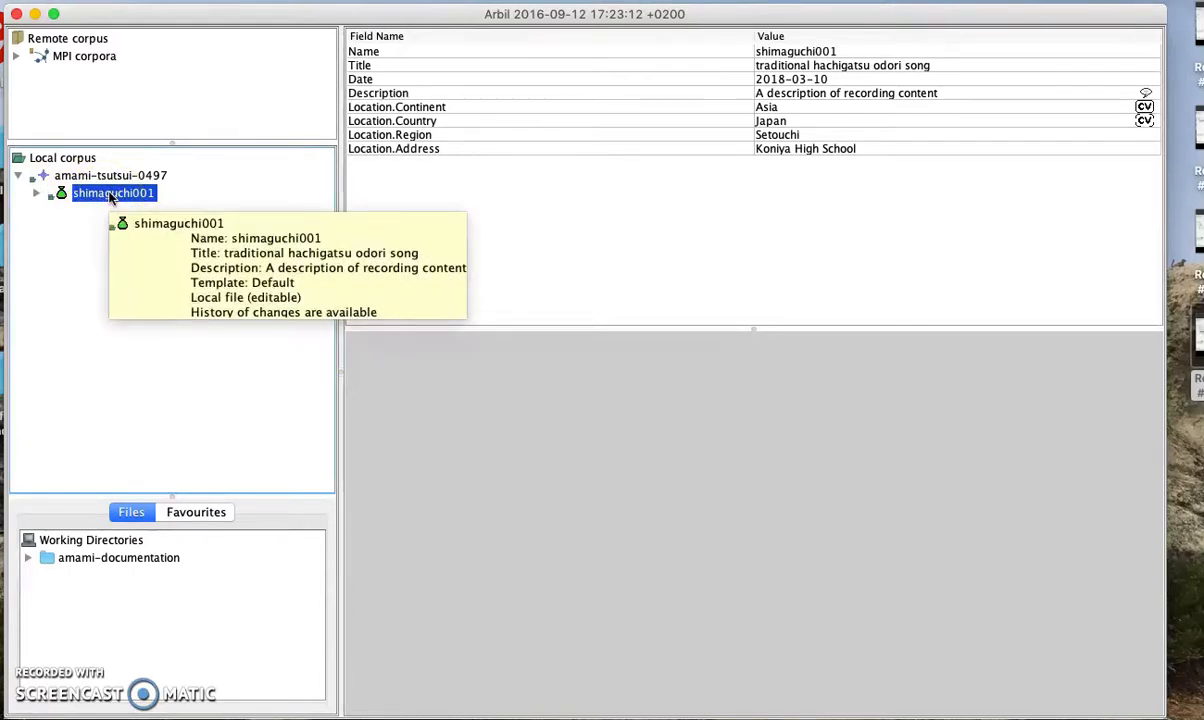
right_click(111, 197)
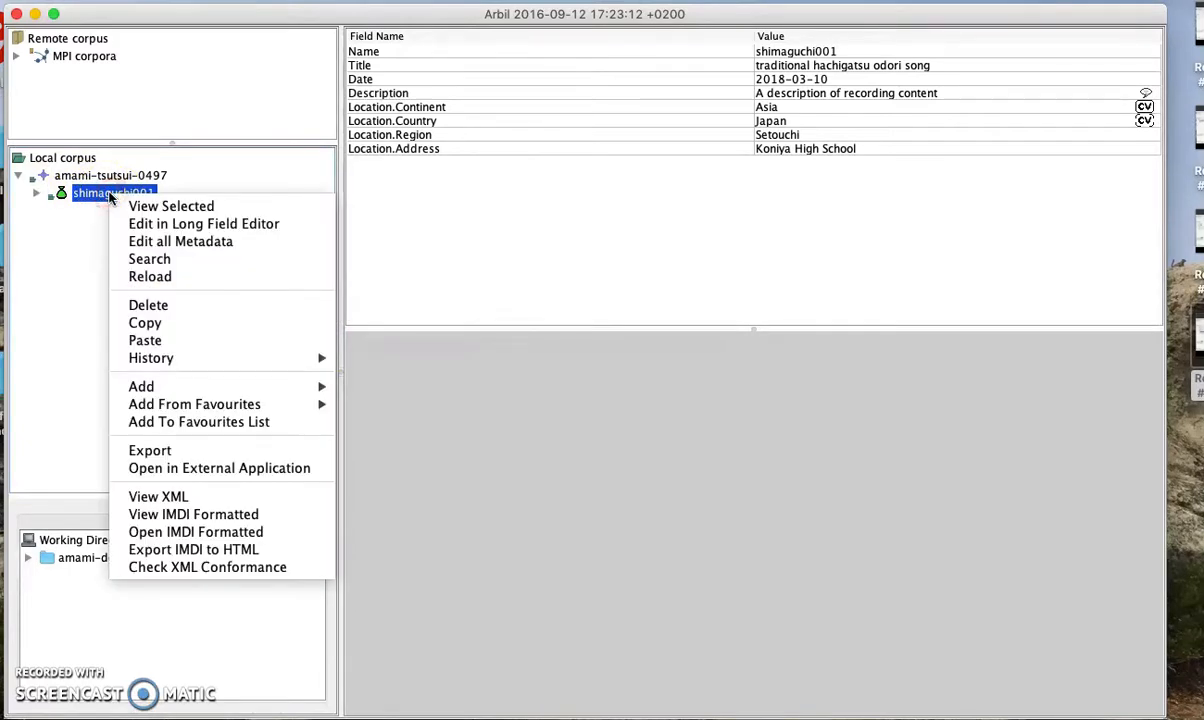
left_click(181, 569)
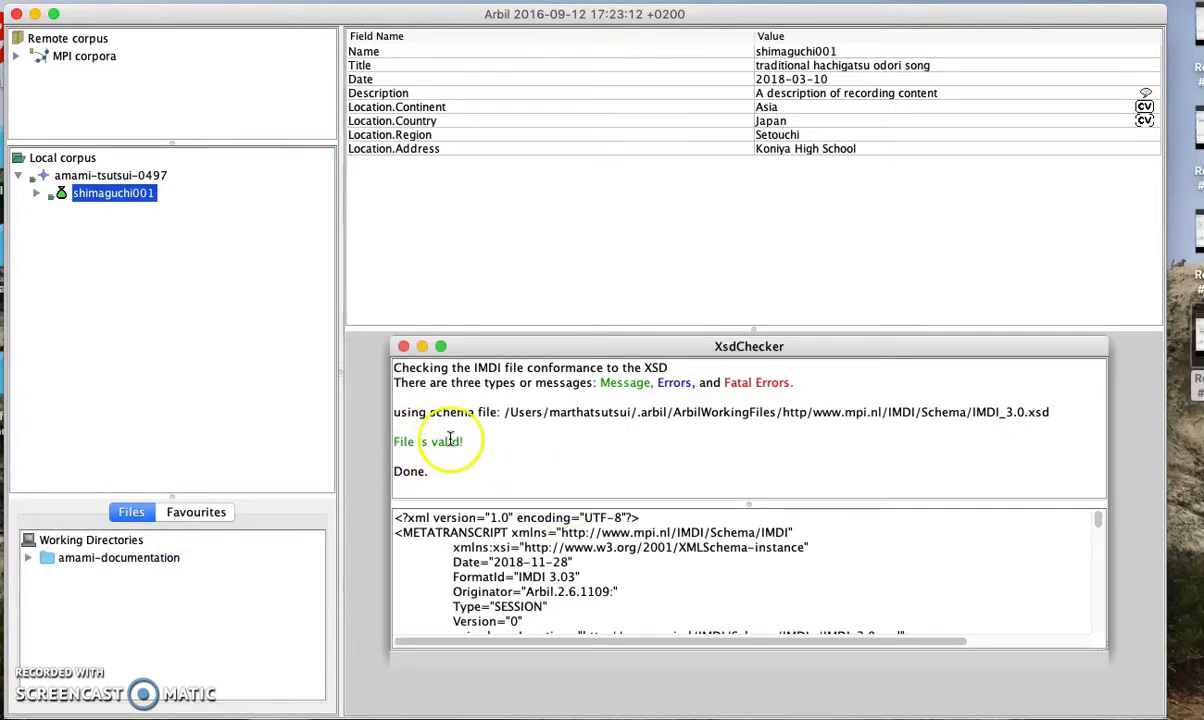
left_click(403, 346)
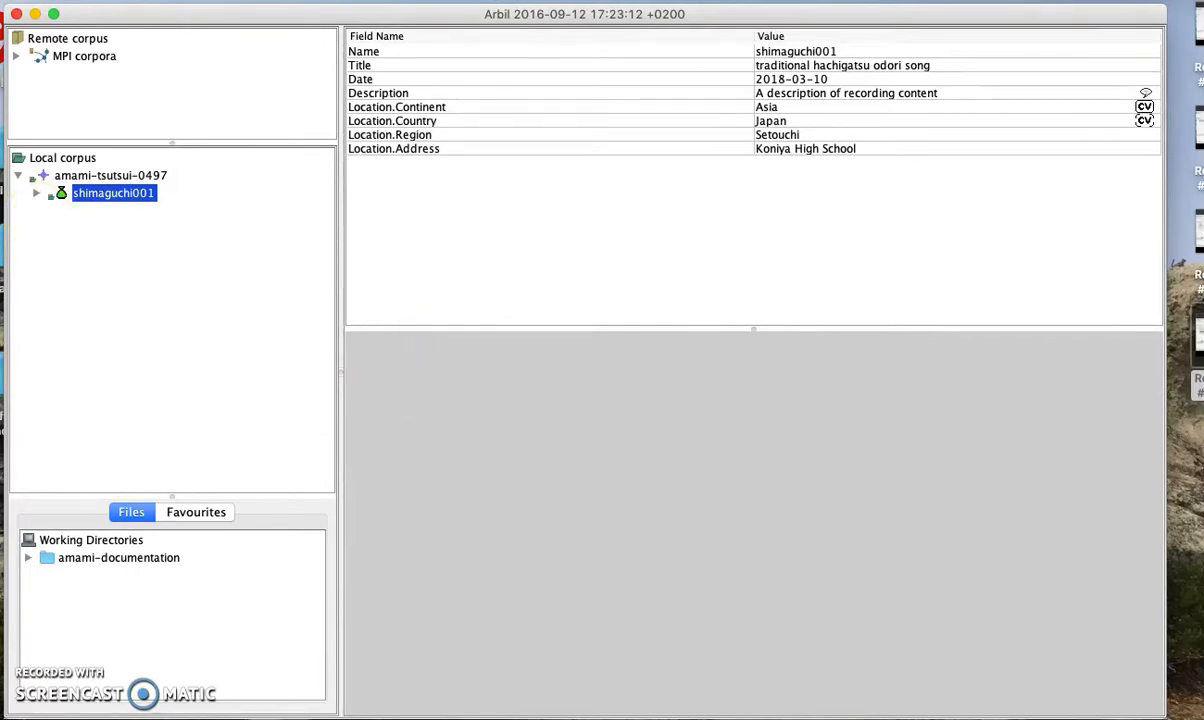
left_click(112, 672)
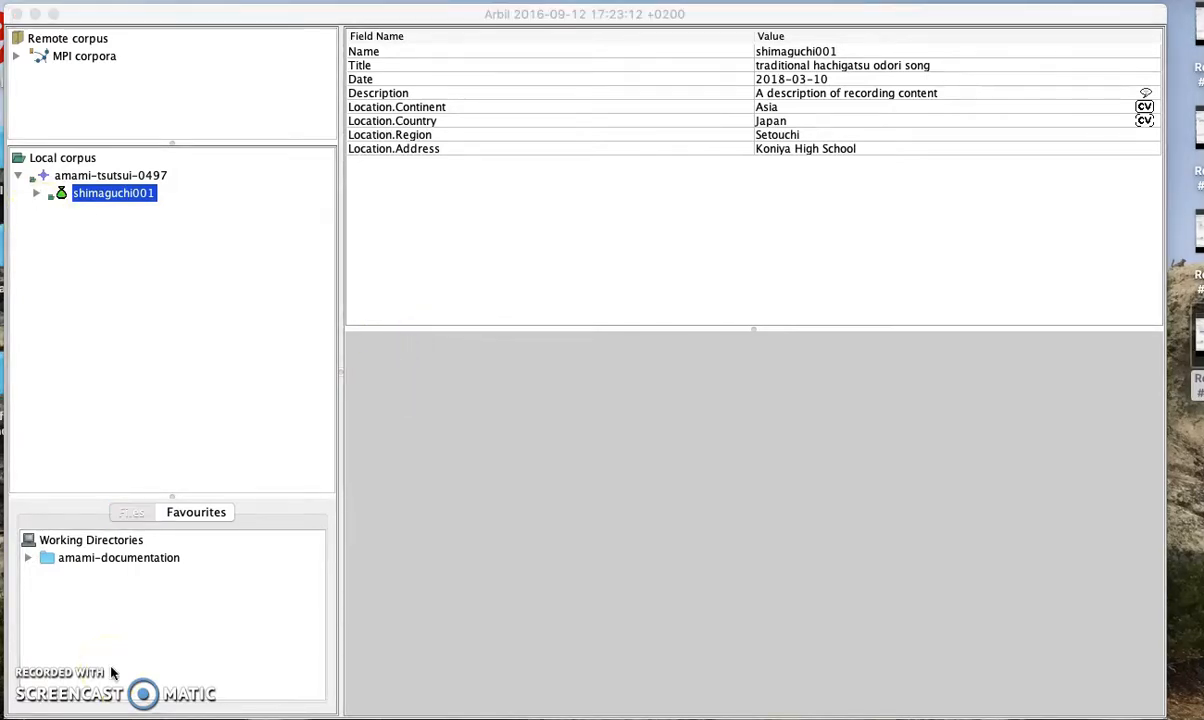
Export the shimaguchi001 branch with resource files into arbil-export-ready-for-archiving
right_click(103, 200)
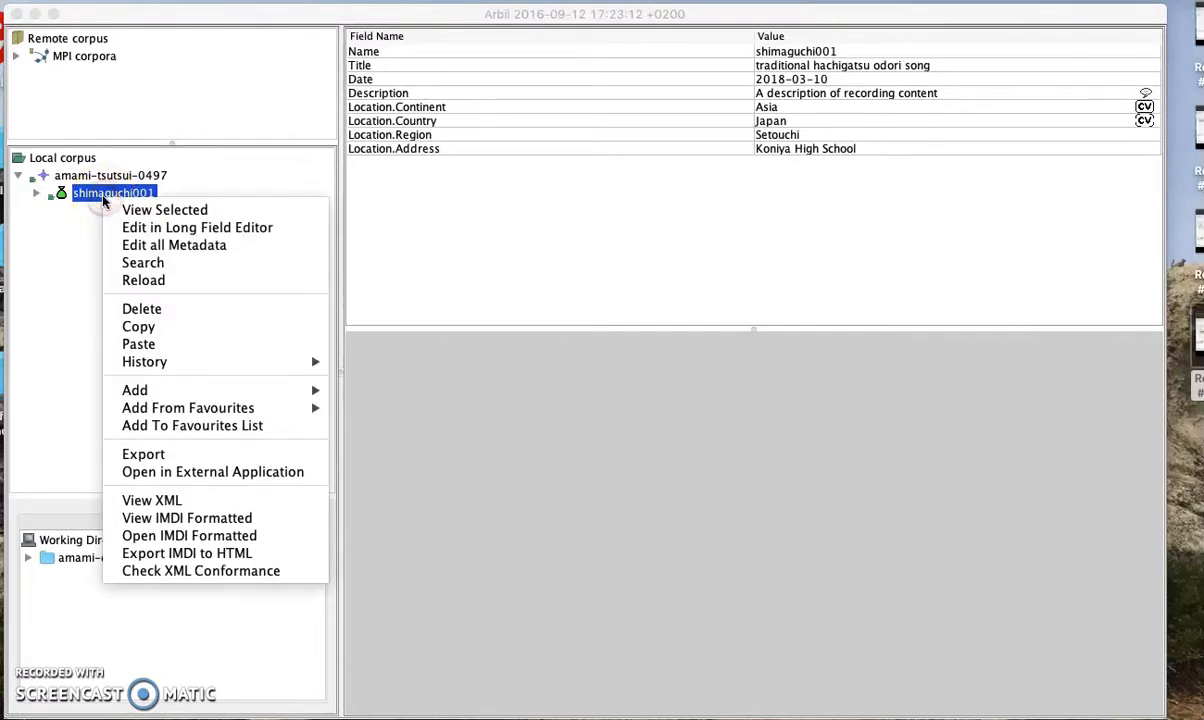
left_click(94, 177)
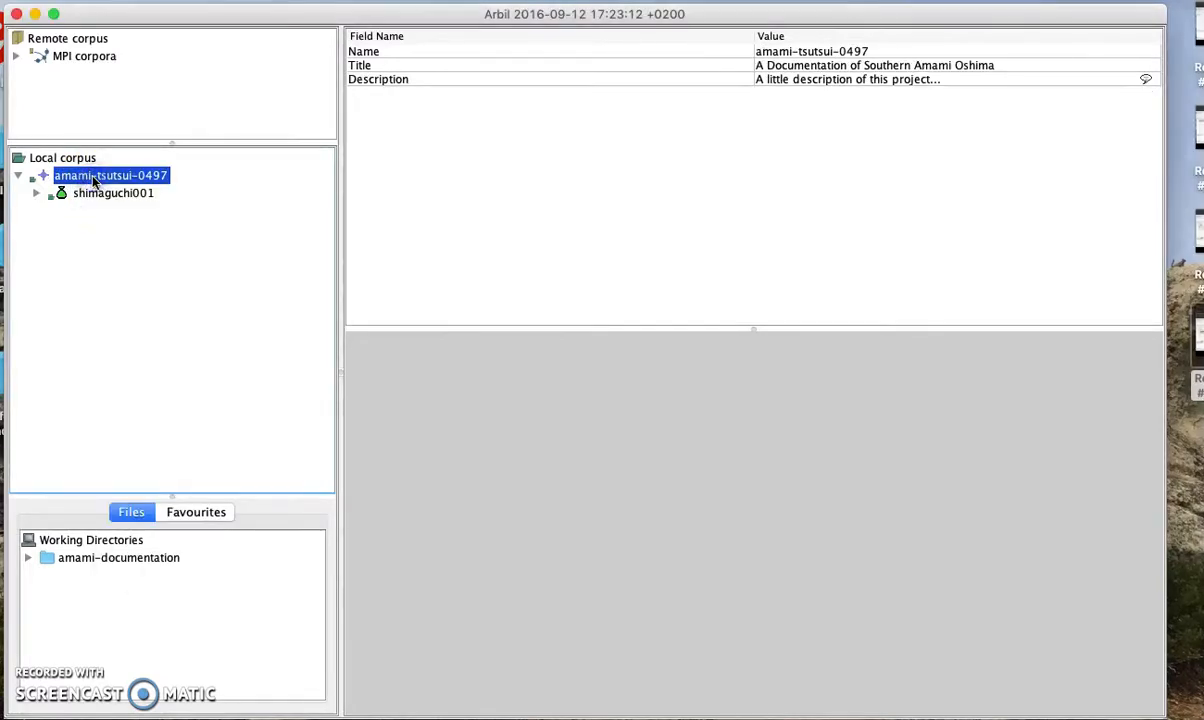
left_click(97, 195)
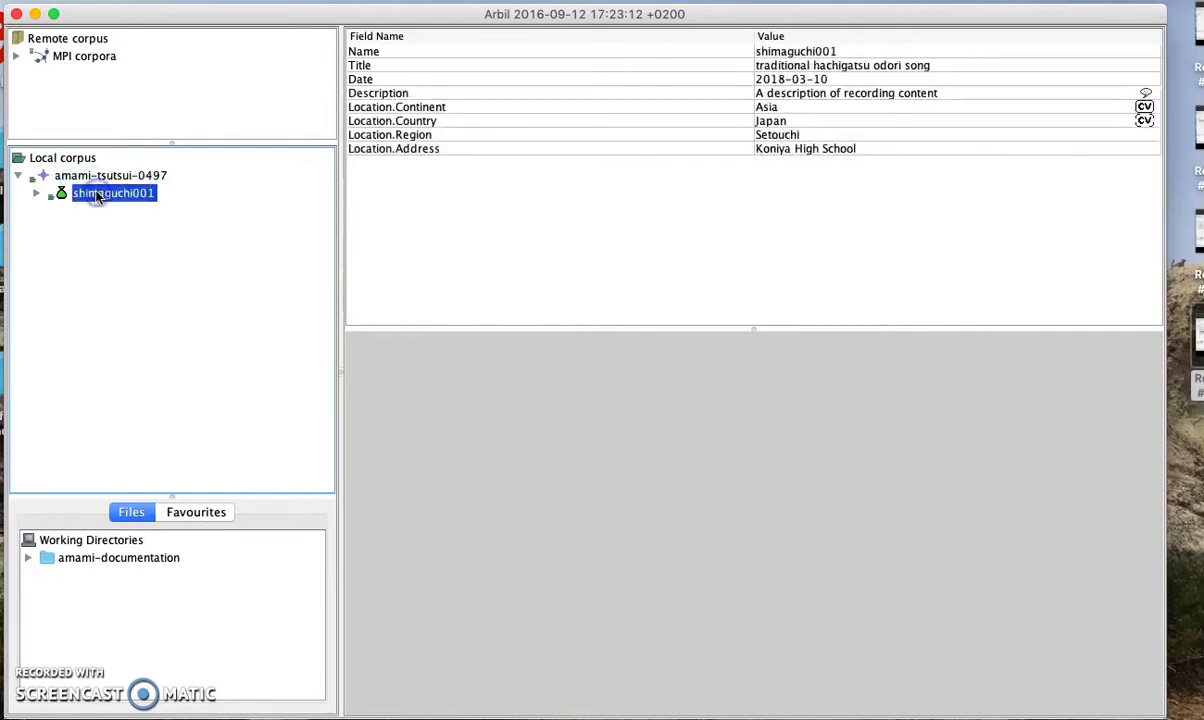
right_click(97, 196)
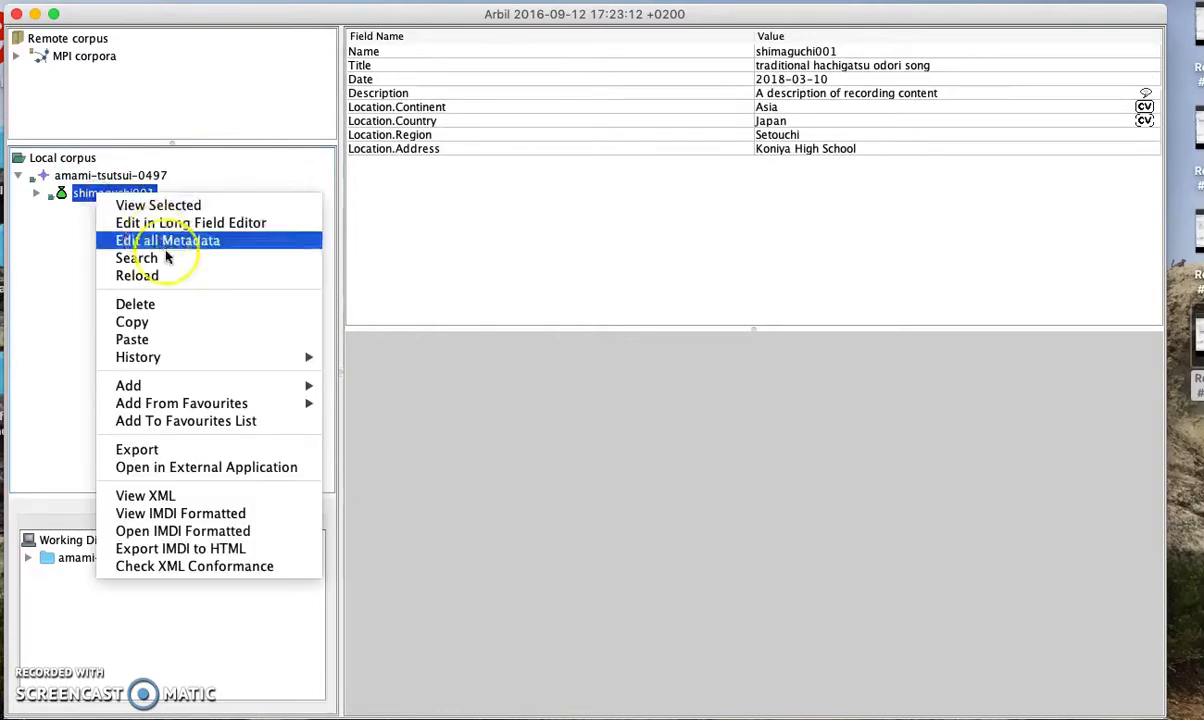
left_click(167, 452)
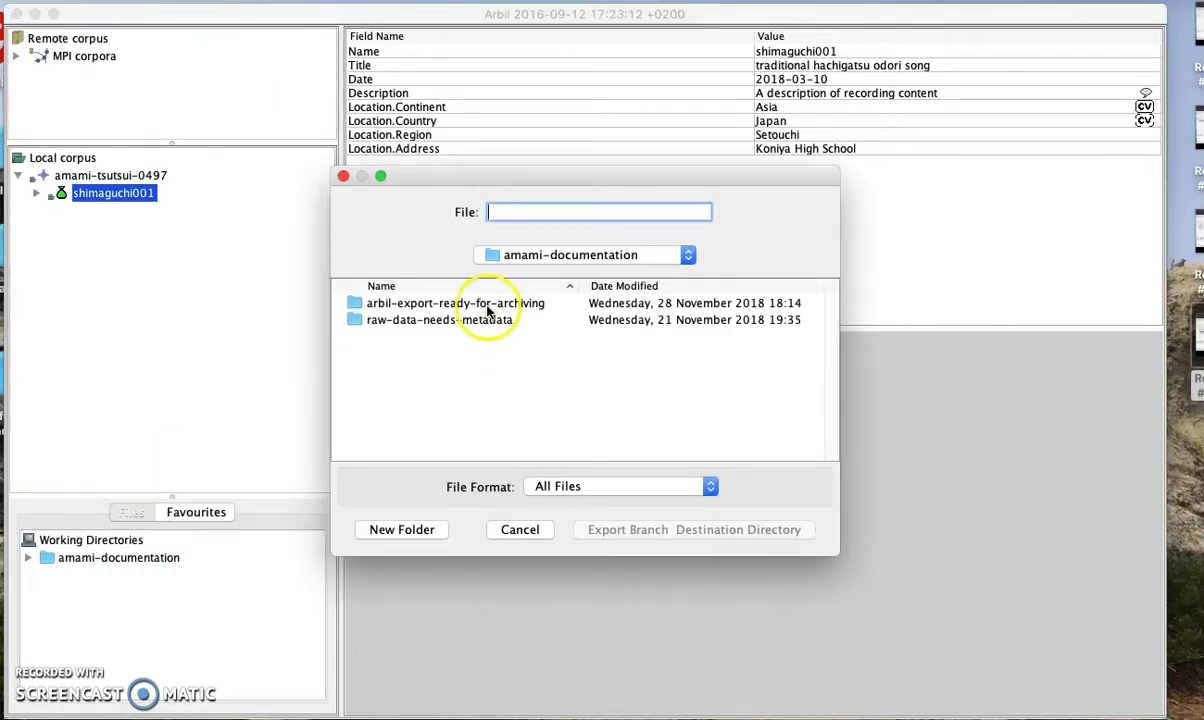
left_click(481, 305)
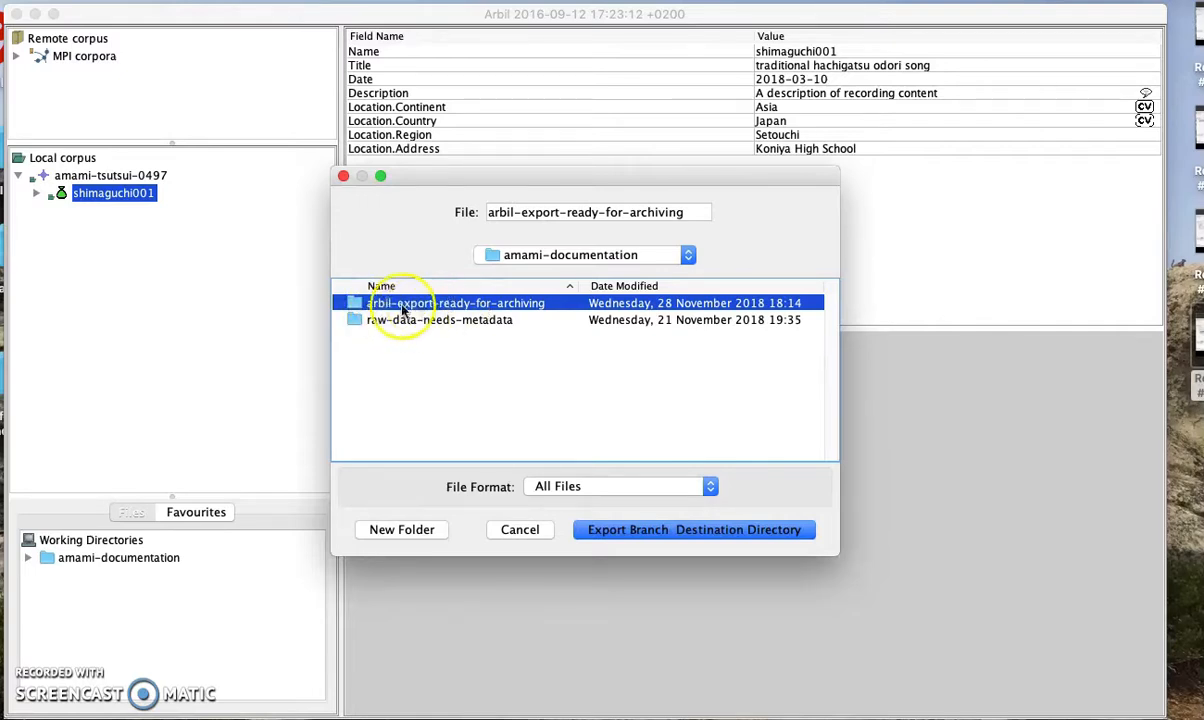
left_click(624, 530)
left_click(184, 138)
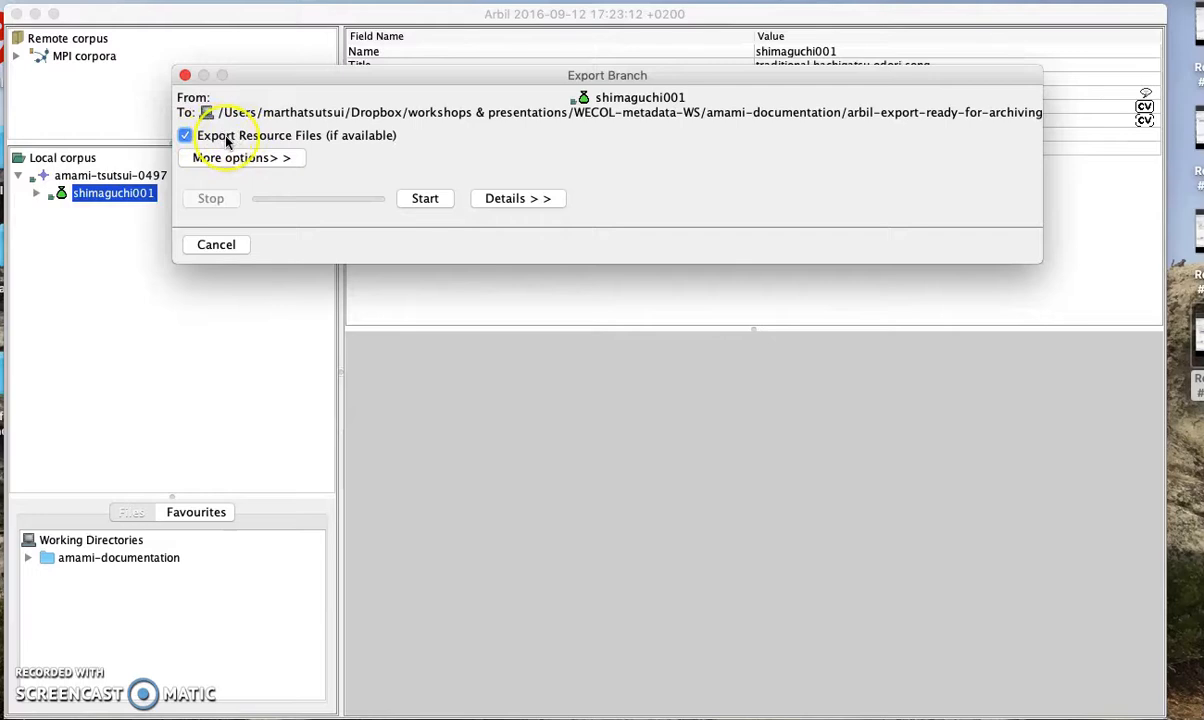
left_click(424, 199)
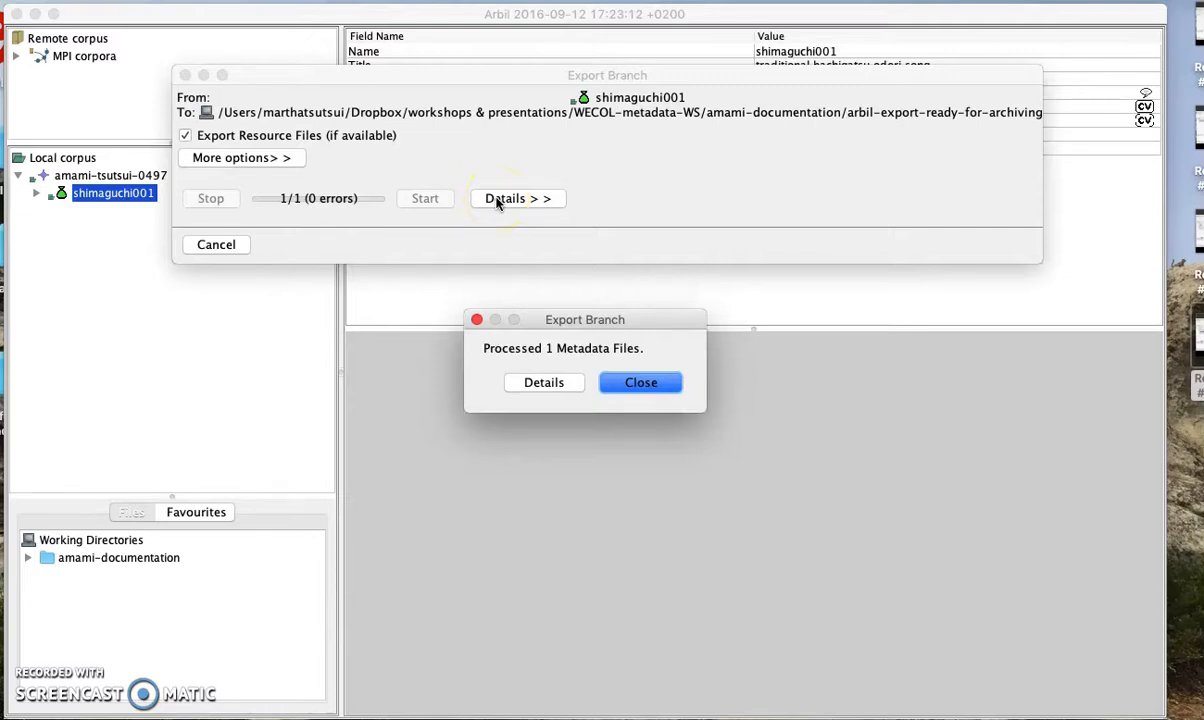
Dismiss the export report, inspect the exported shimaguchi001 folder in Finder, then close the window
left_click(640, 383)
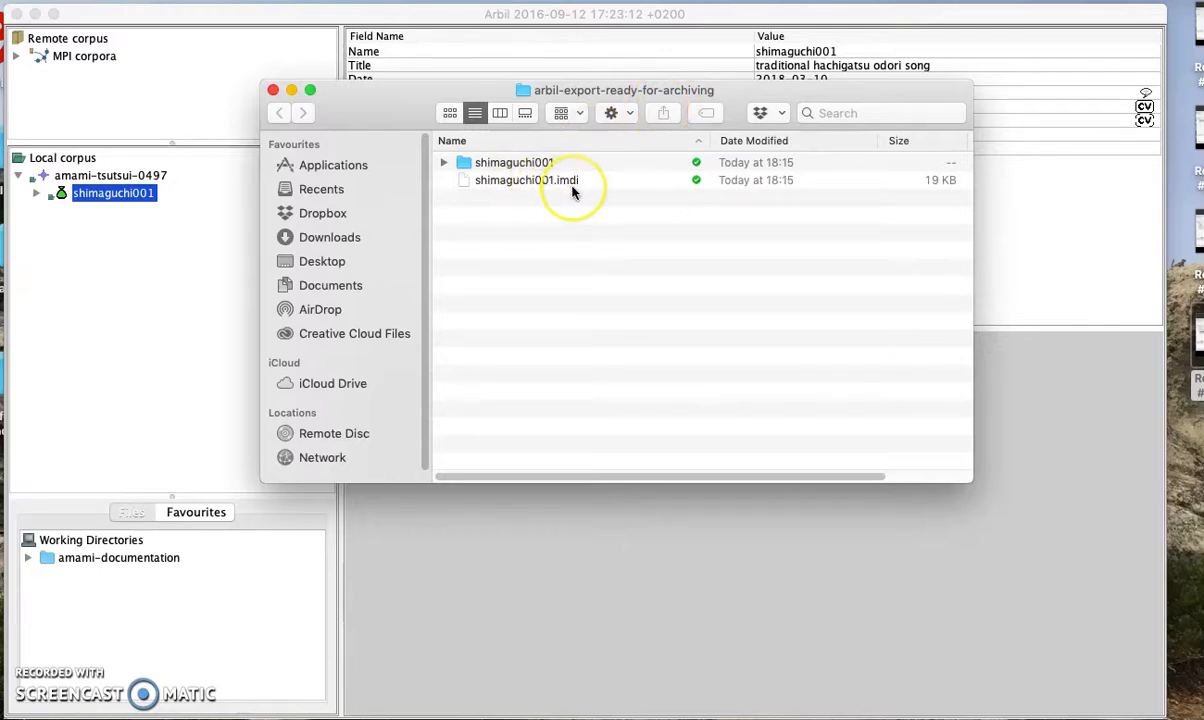
double_click(522, 163)
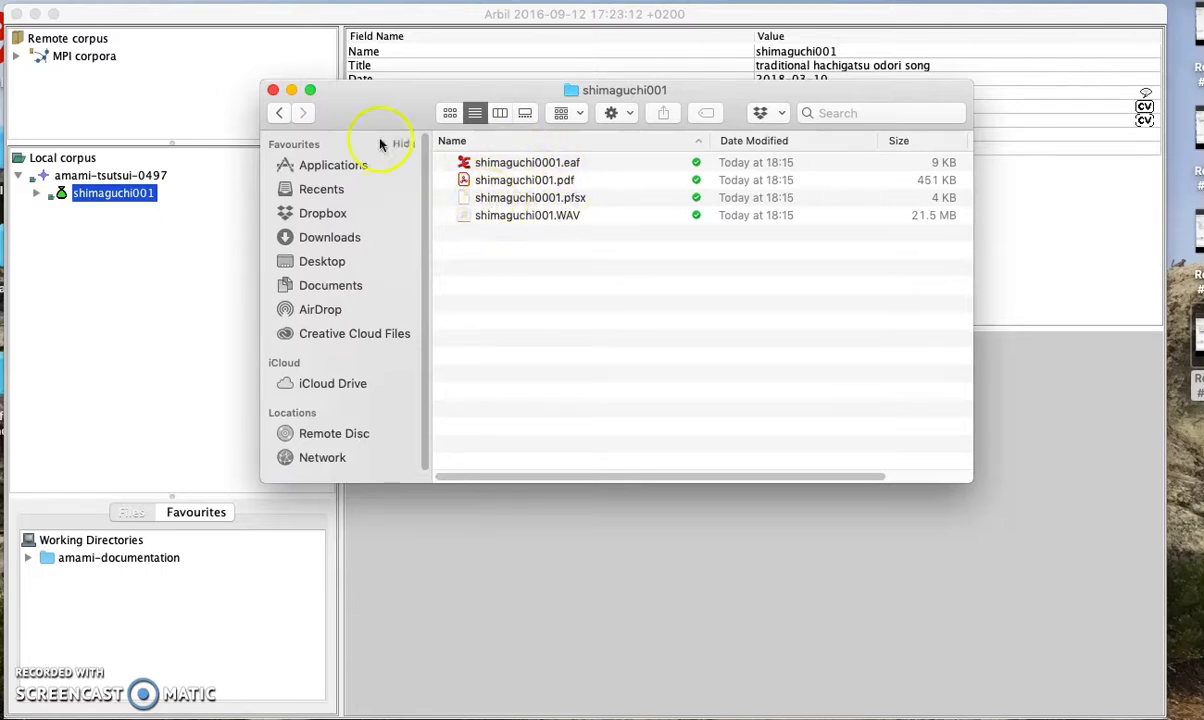
left_click(280, 114)
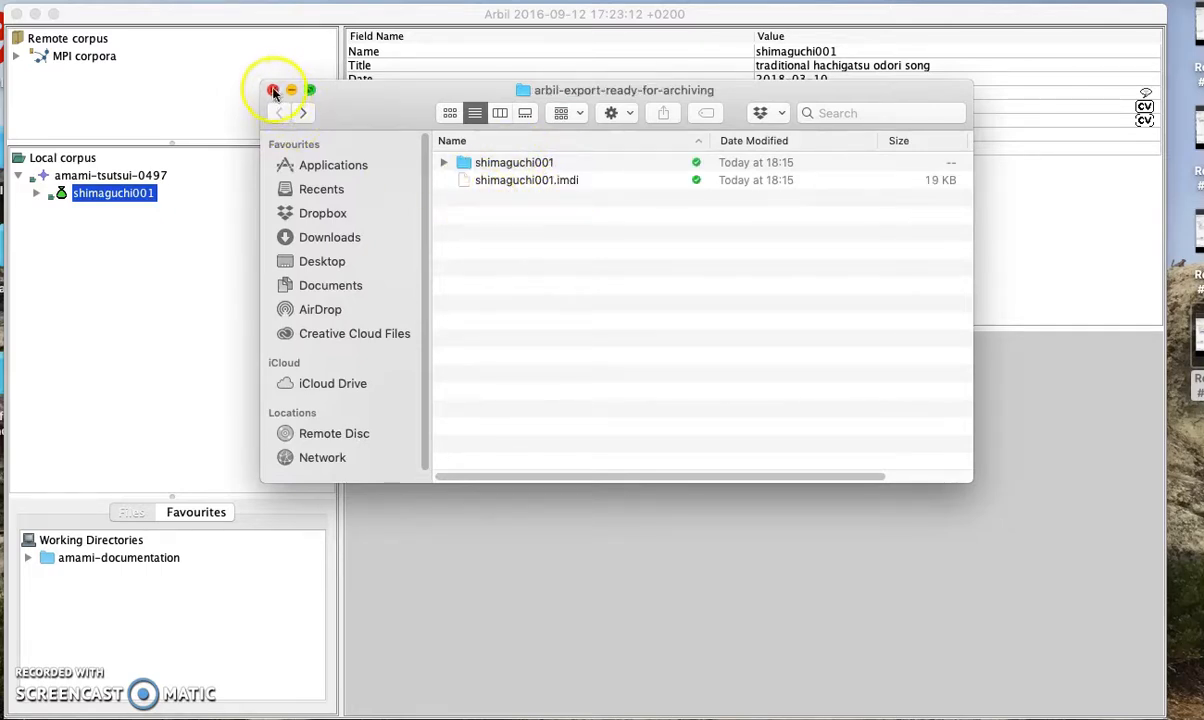
left_click(273, 90)
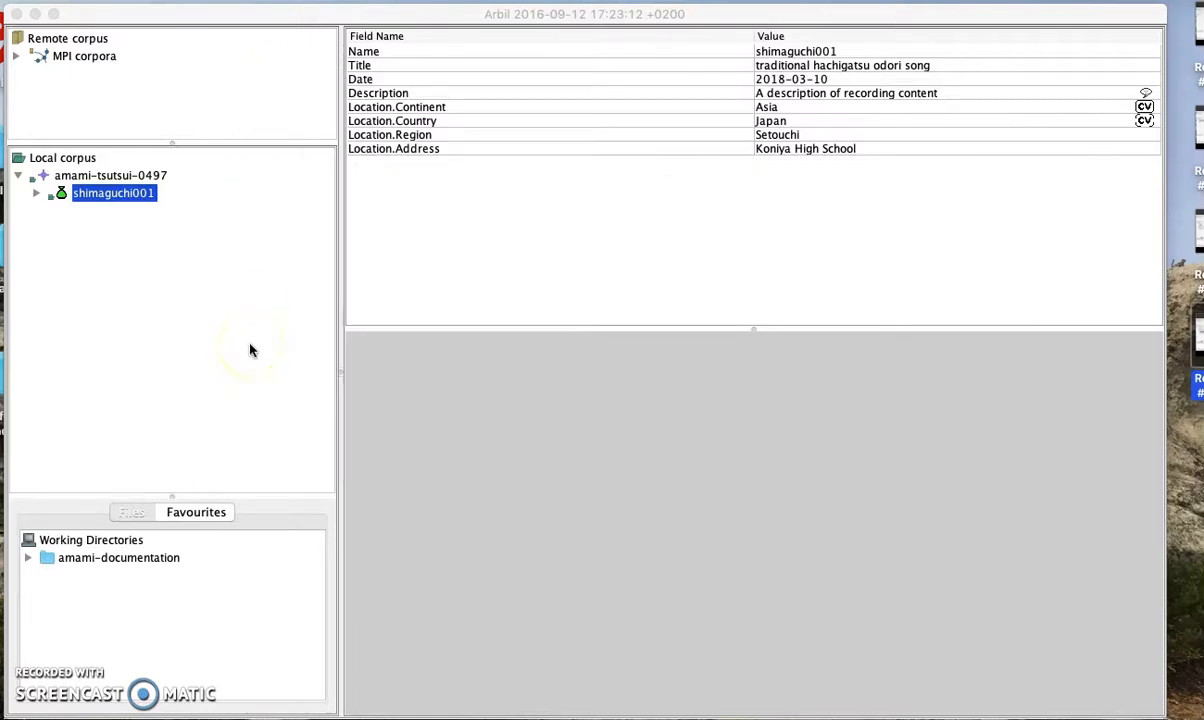
Expand shimaguchi001 and its Actors, viewing the speaker, researcher and project details
left_click(36, 194)
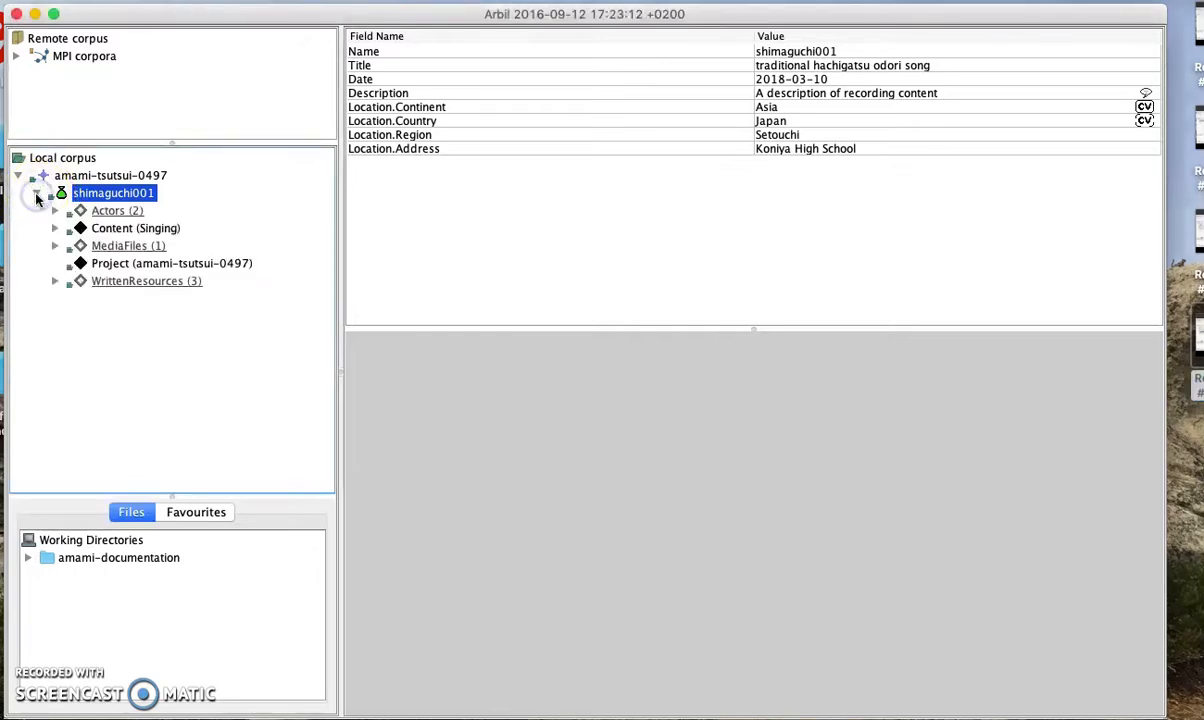
left_click(56, 212)
left_click(119, 228)
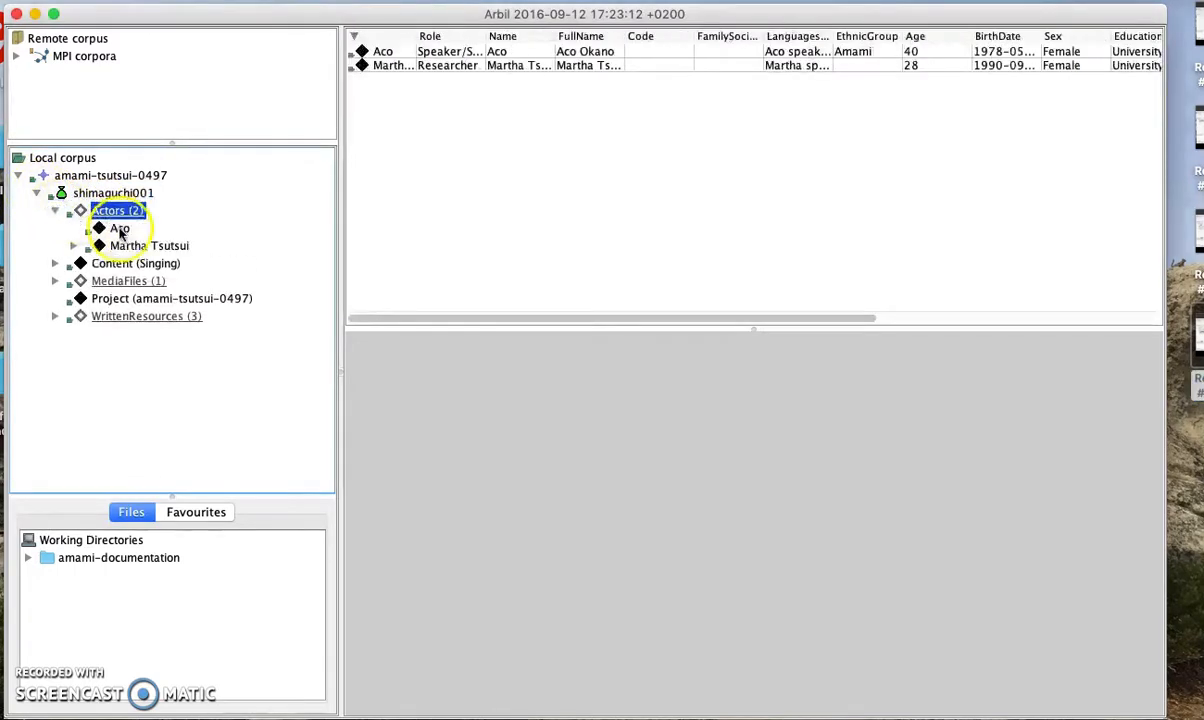
left_click(126, 247)
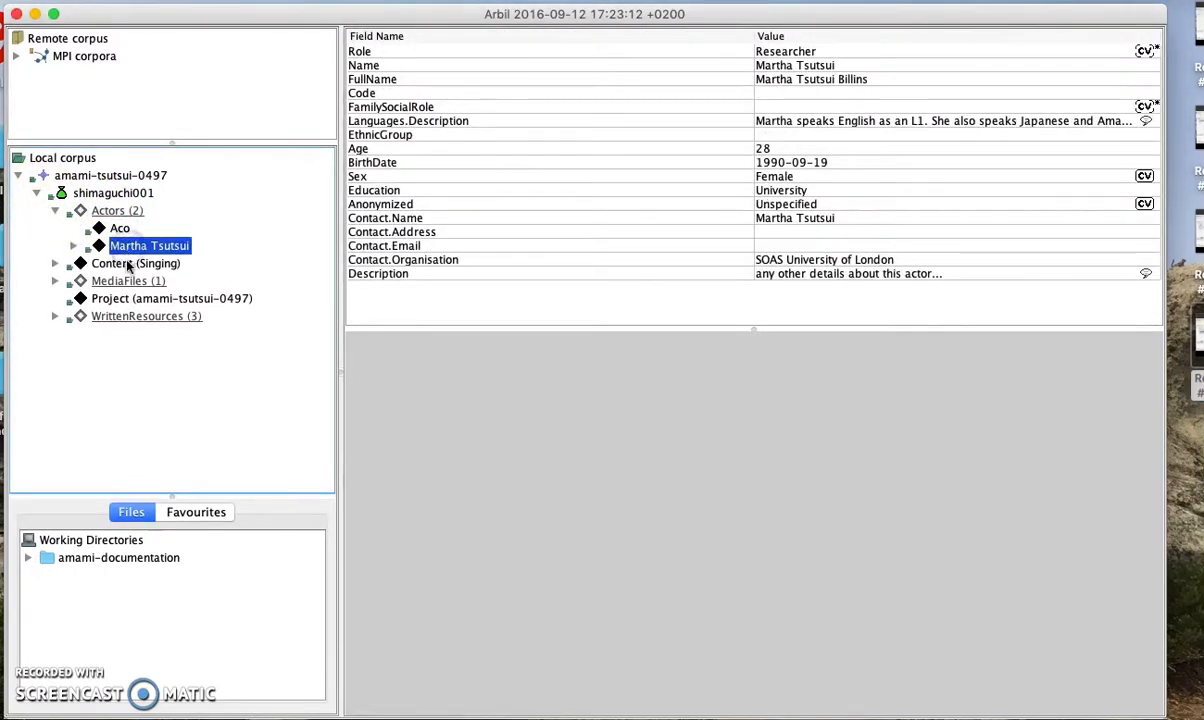
left_click(134, 300)
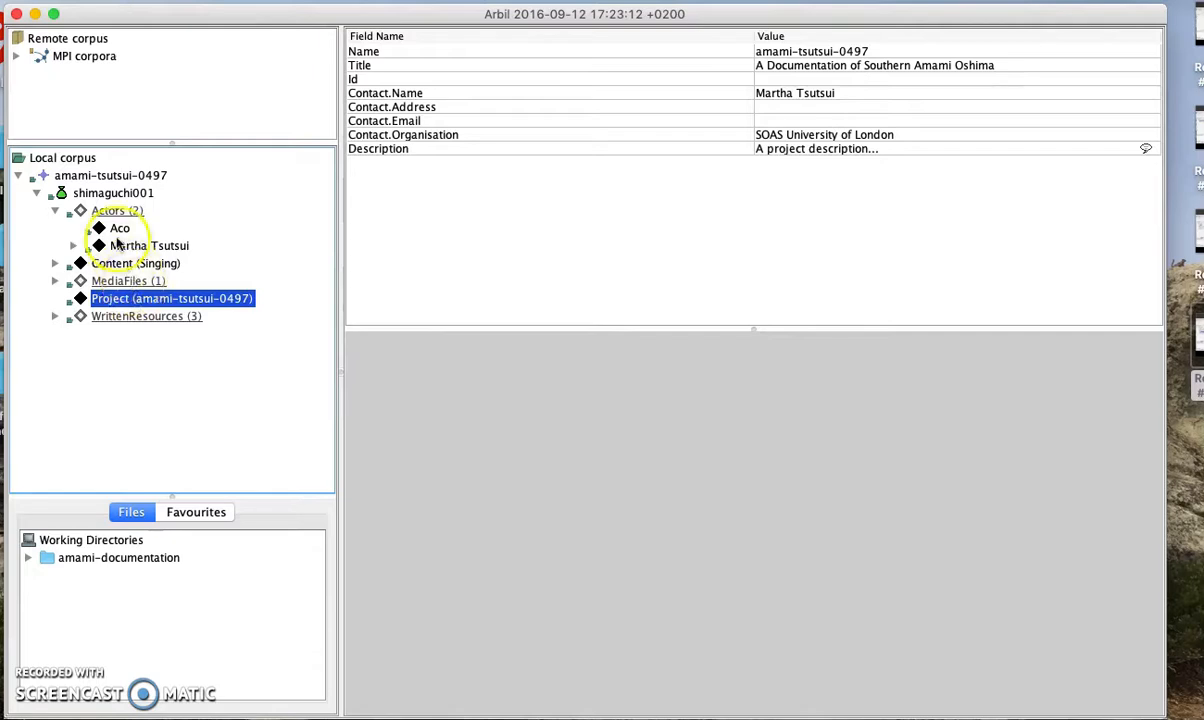
left_click(118, 229)
left_click(125, 248)
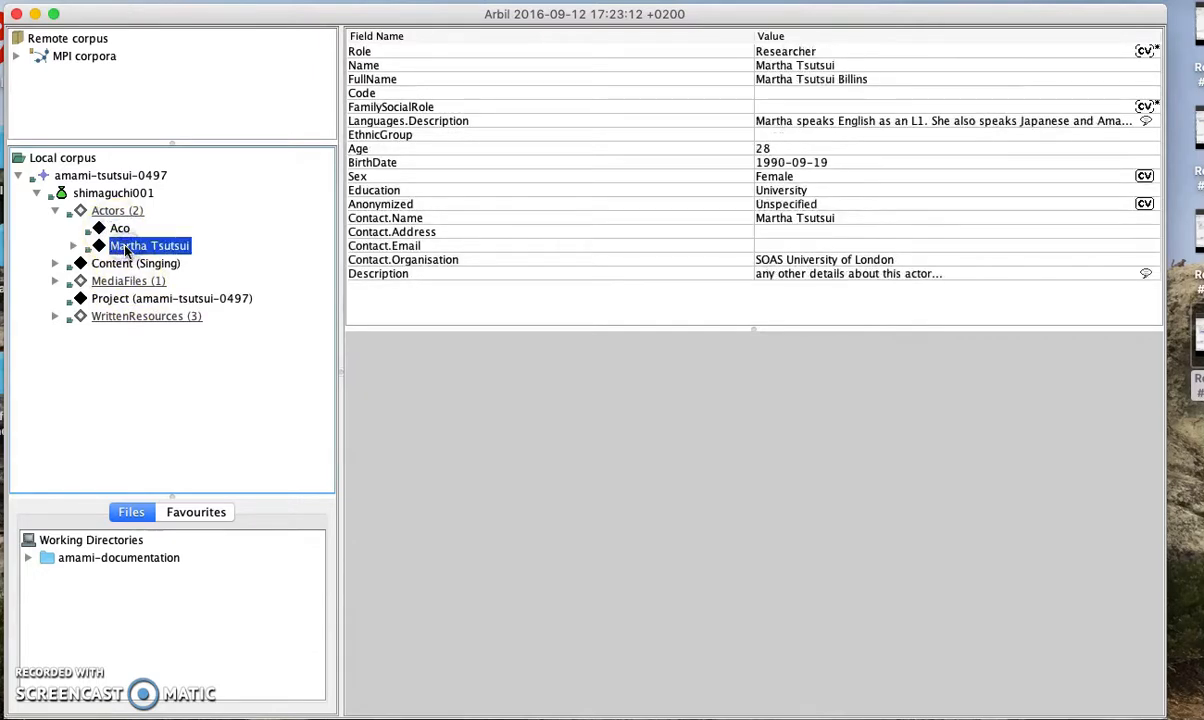
left_click(120, 230)
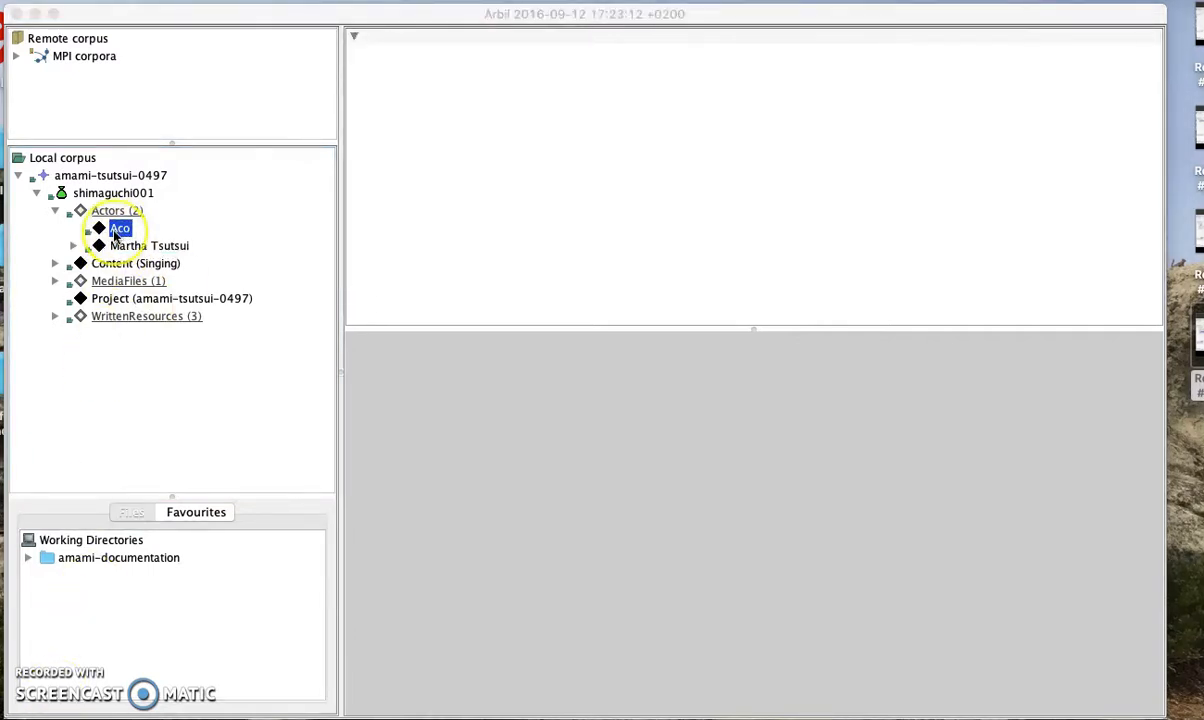
Add the speaker actor, researcher actor and amami-tsutsui-0497 project to the Favourites list
right_click(116, 233)
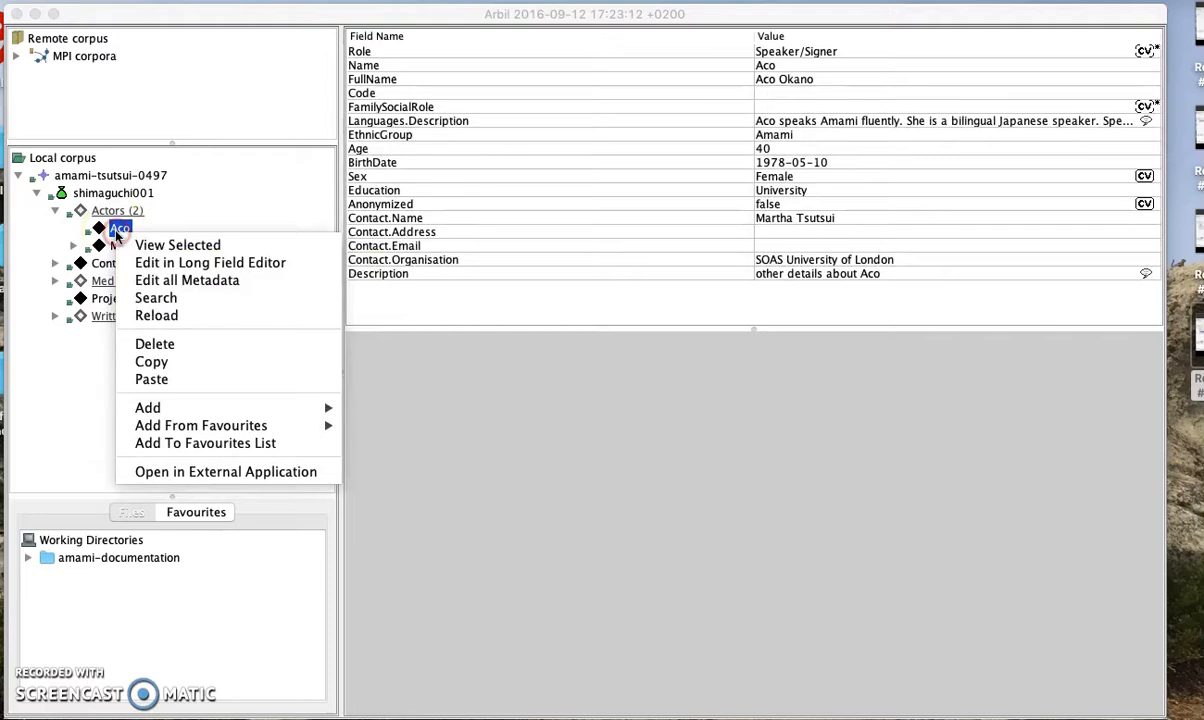
left_click(200, 444)
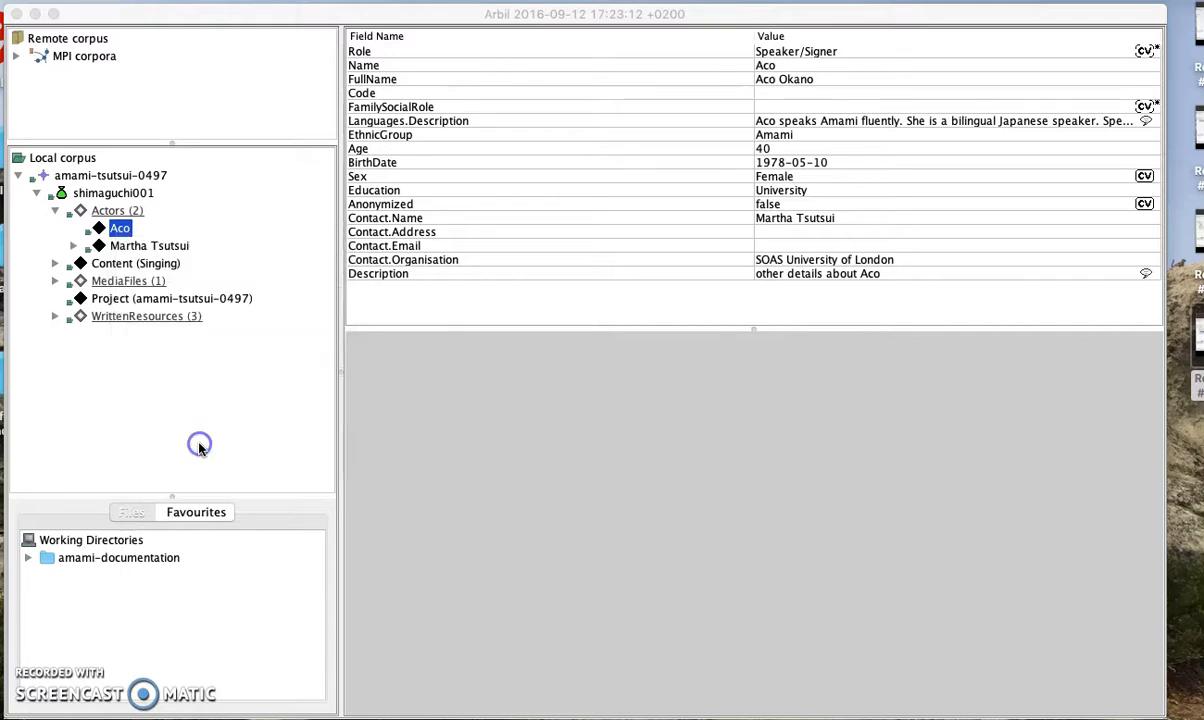
left_click(139, 247)
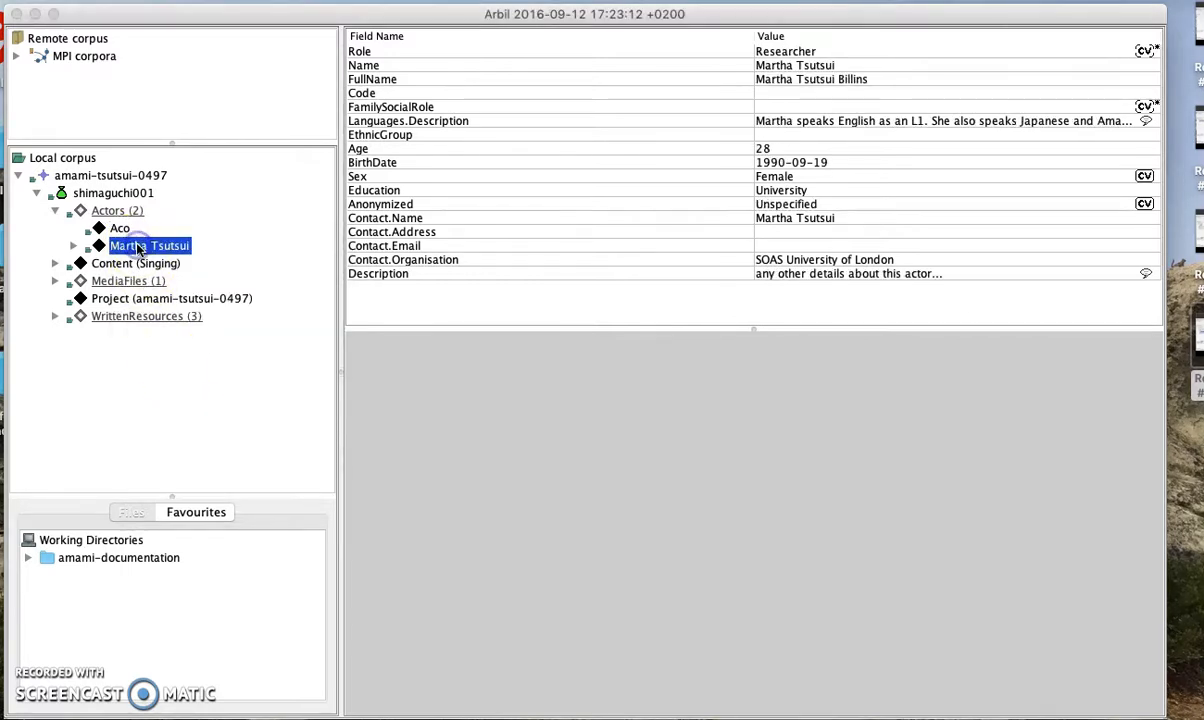
right_click(139, 247)
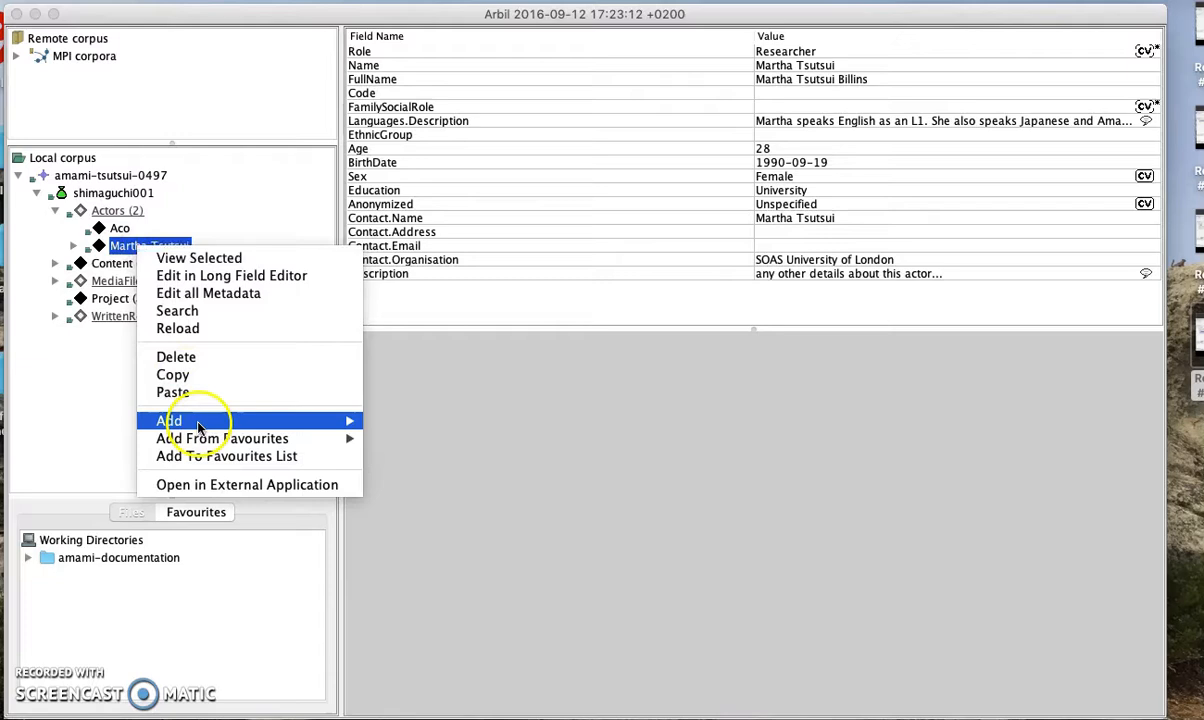
left_click(205, 455)
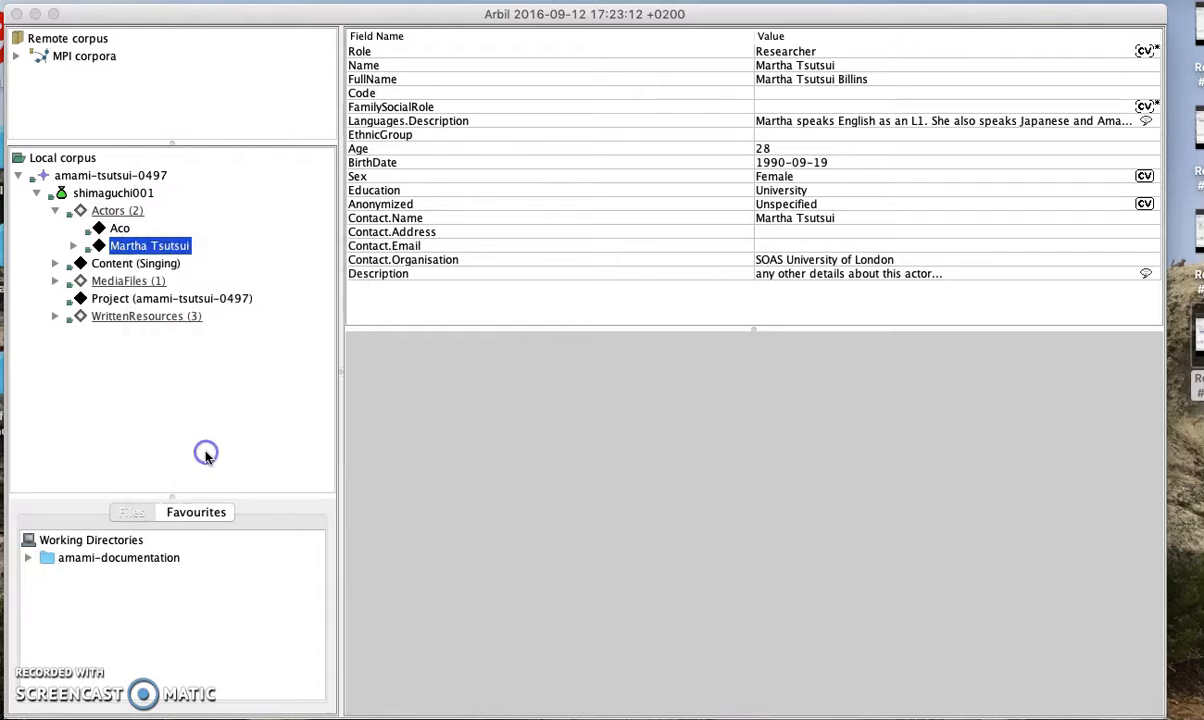
left_click(112, 300)
right_click(112, 300)
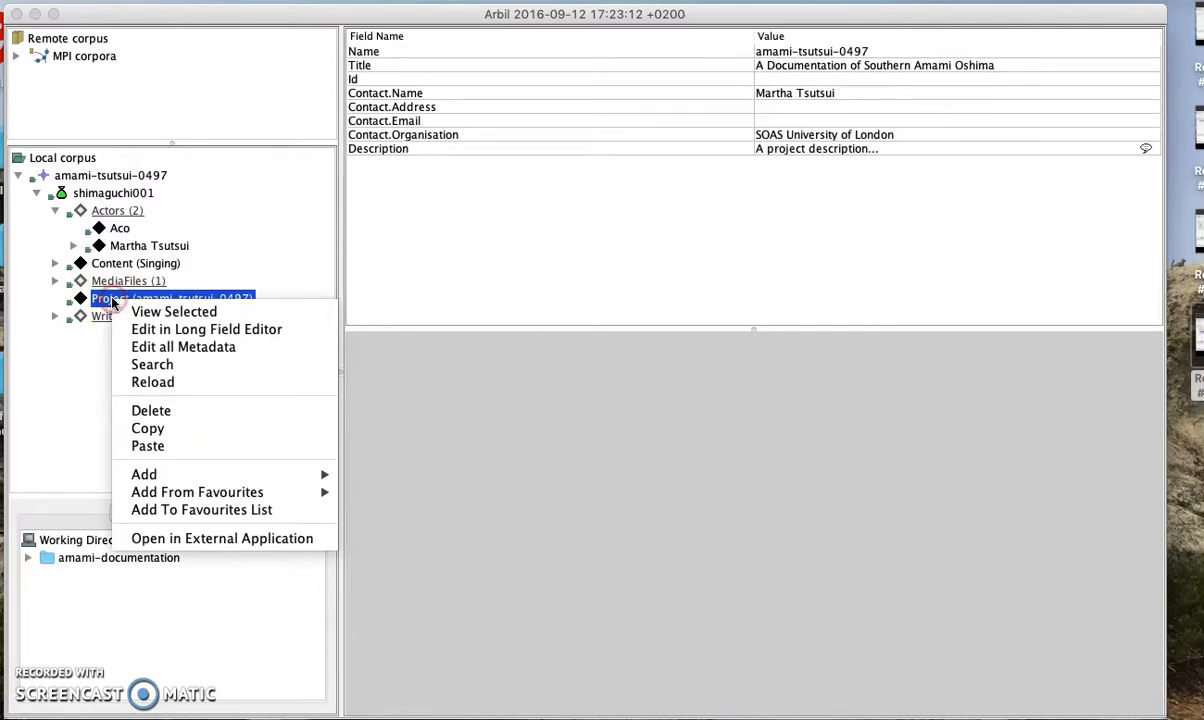
left_click(252, 510)
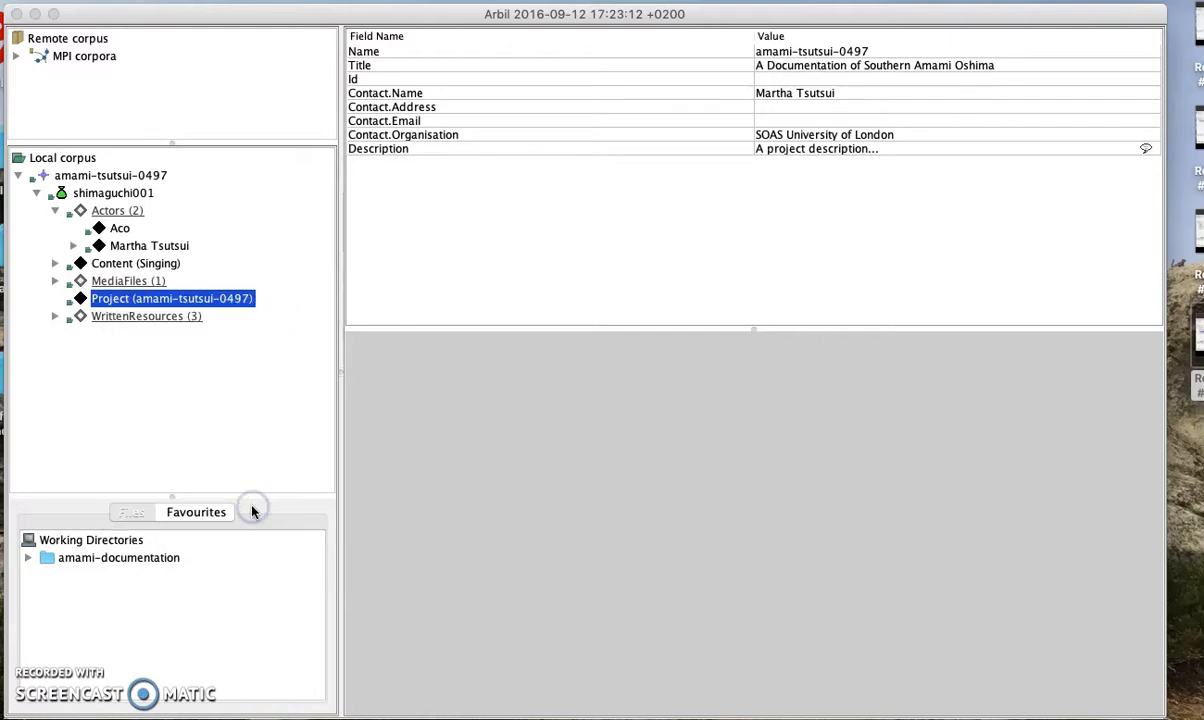
Review the saved Actor and Project favourites, then collapse shimaguchi001 and select the amami-tsutsui-0497 corpus
left_click(184, 516)
left_click(25, 557)
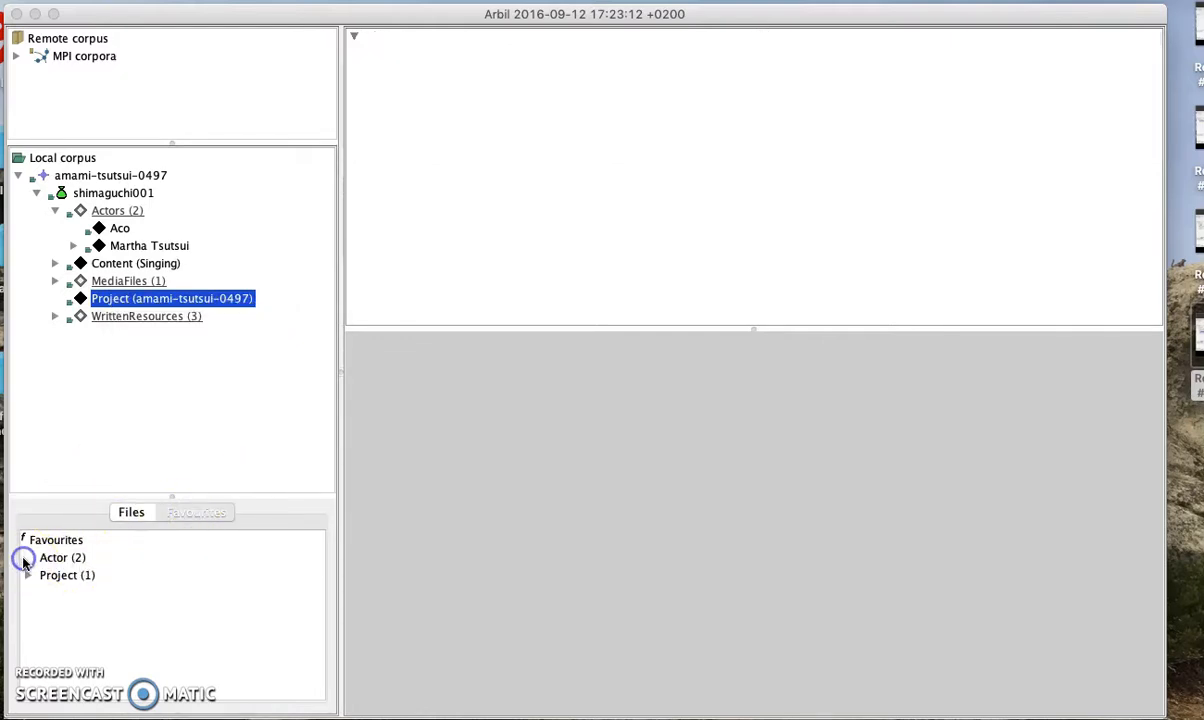
left_click(28, 610)
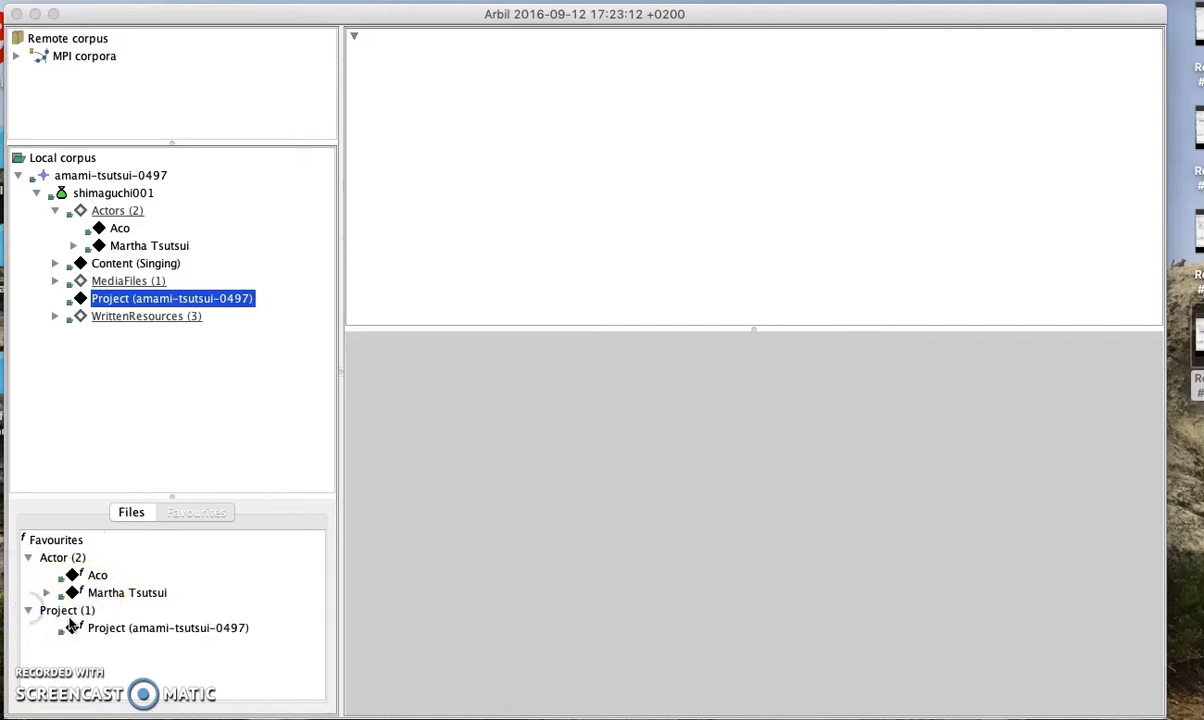
left_click(99, 630)
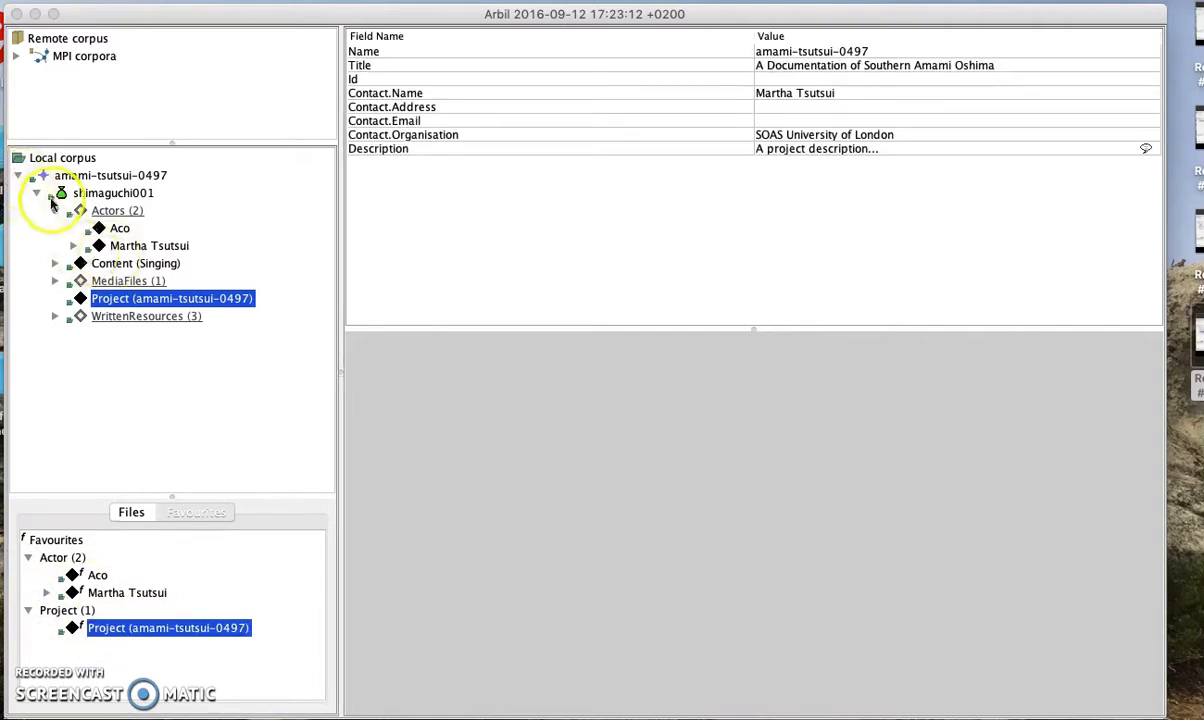
left_click(37, 196)
left_click(100, 193)
left_click(92, 176)
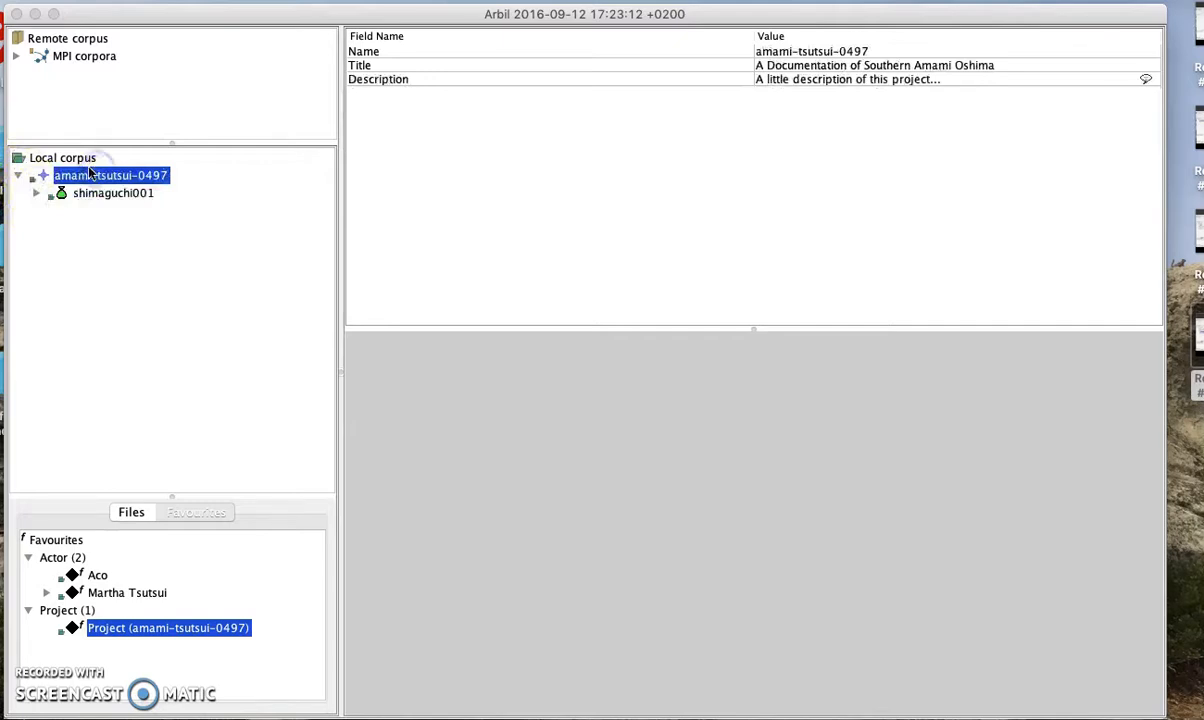
Add a new session to the amami-tsutsui-0497 corpus
right_click(90, 173)
mouse_move(193, 343)
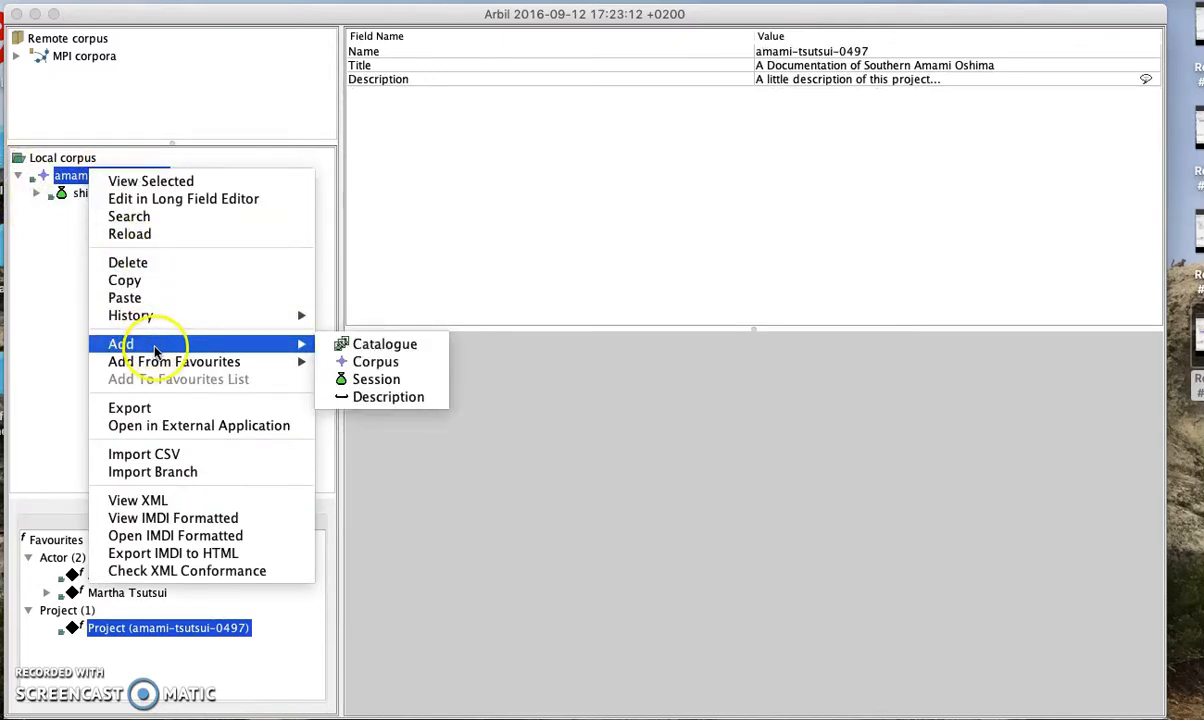
left_click(377, 379)
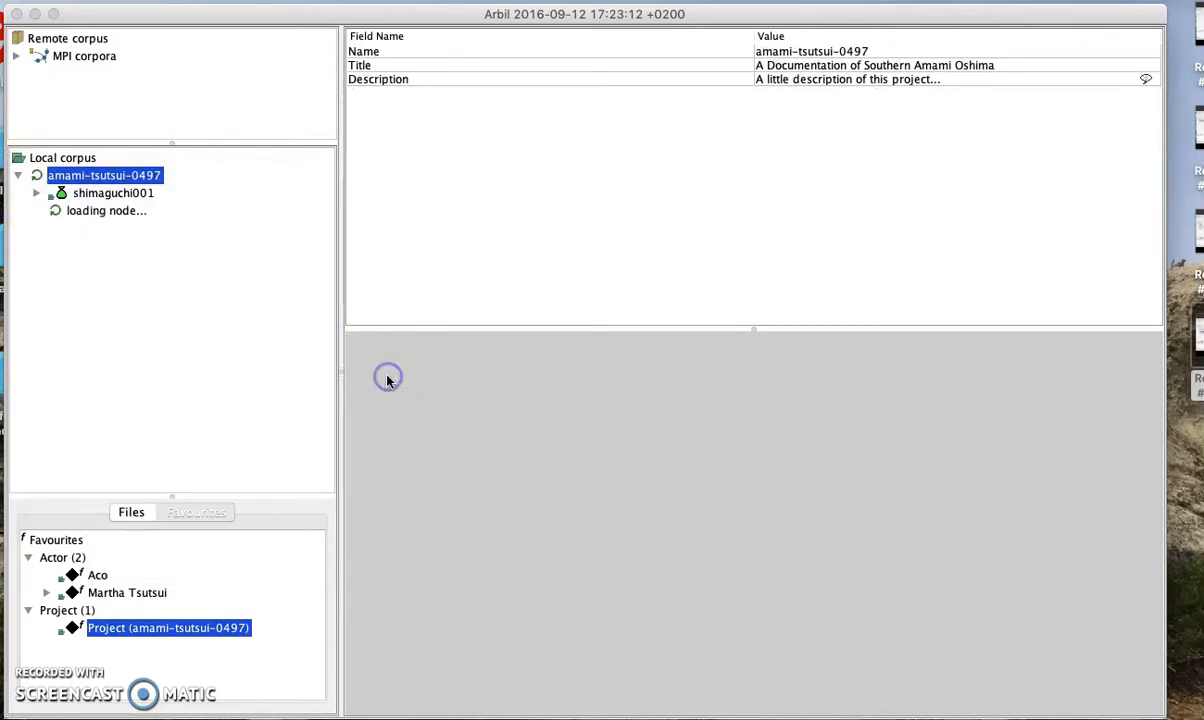
Rename the new session to shimaguchi002 and close the New Session window
left_click(914, 406)
double_click(909, 396)
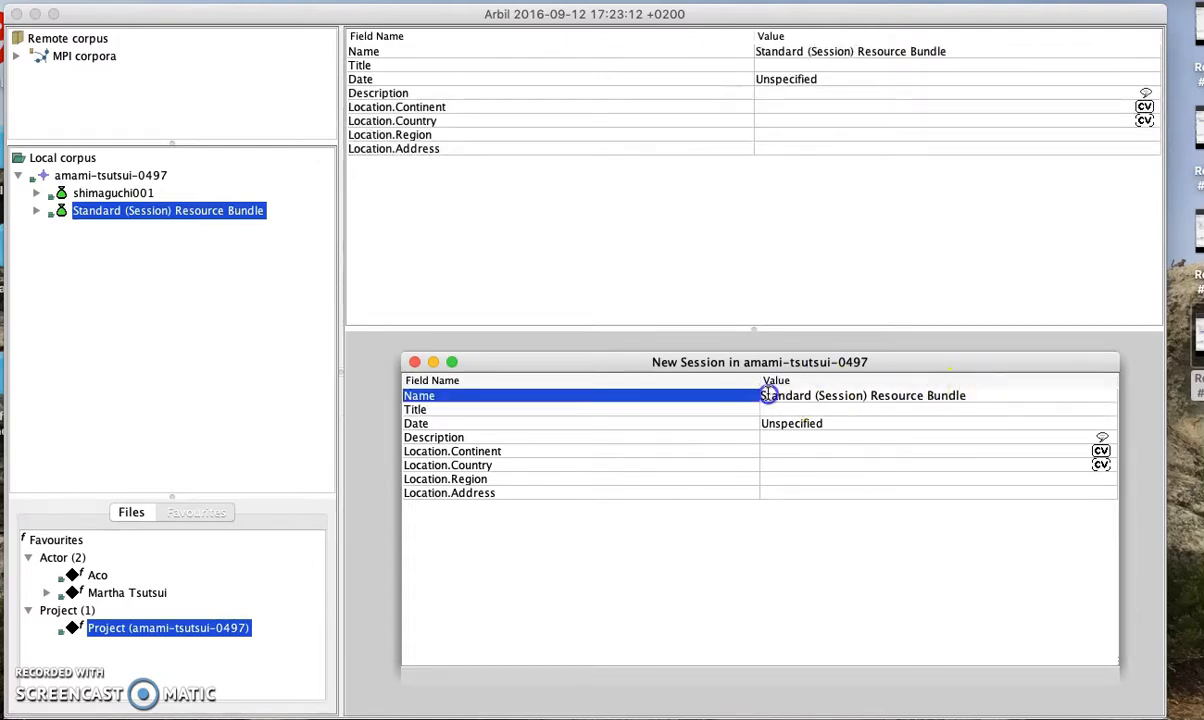
left_click(798, 51)
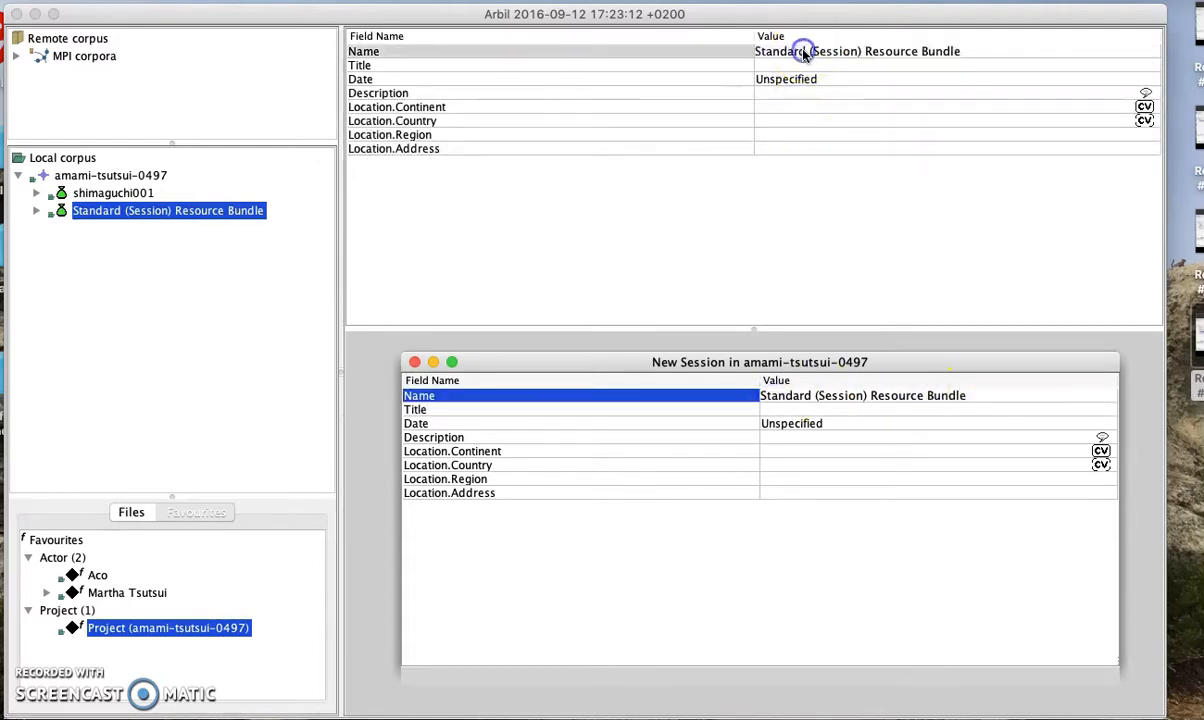
left_click(963, 58)
left_click(904, 51)
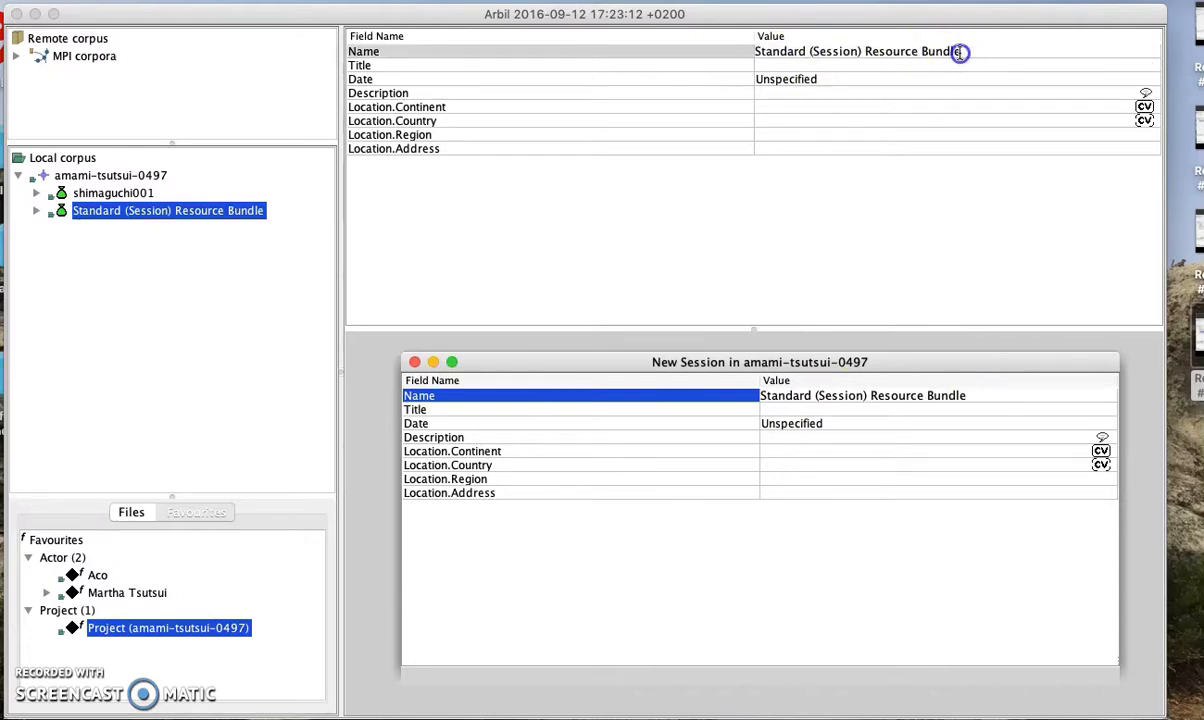
left_click(778, 51)
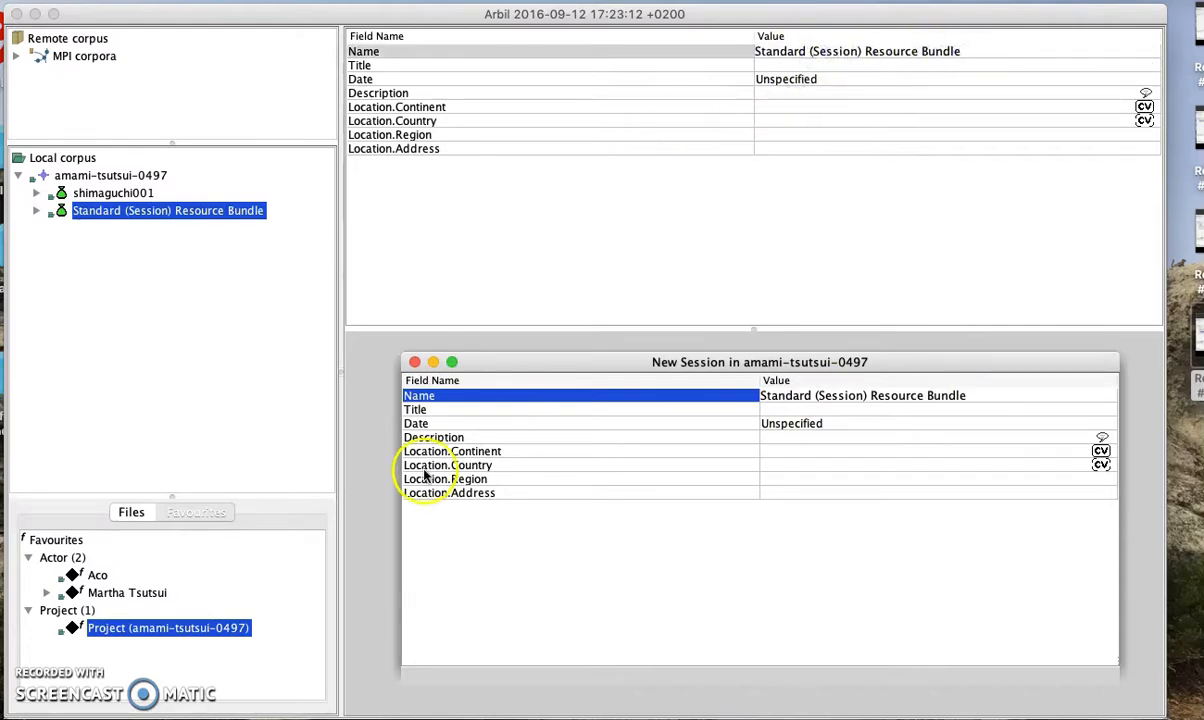
left_click(974, 399)
key("BackSpace")
key("BackSpace")
key("BackSpace")
key("BackSpace")
key("BackSpace")
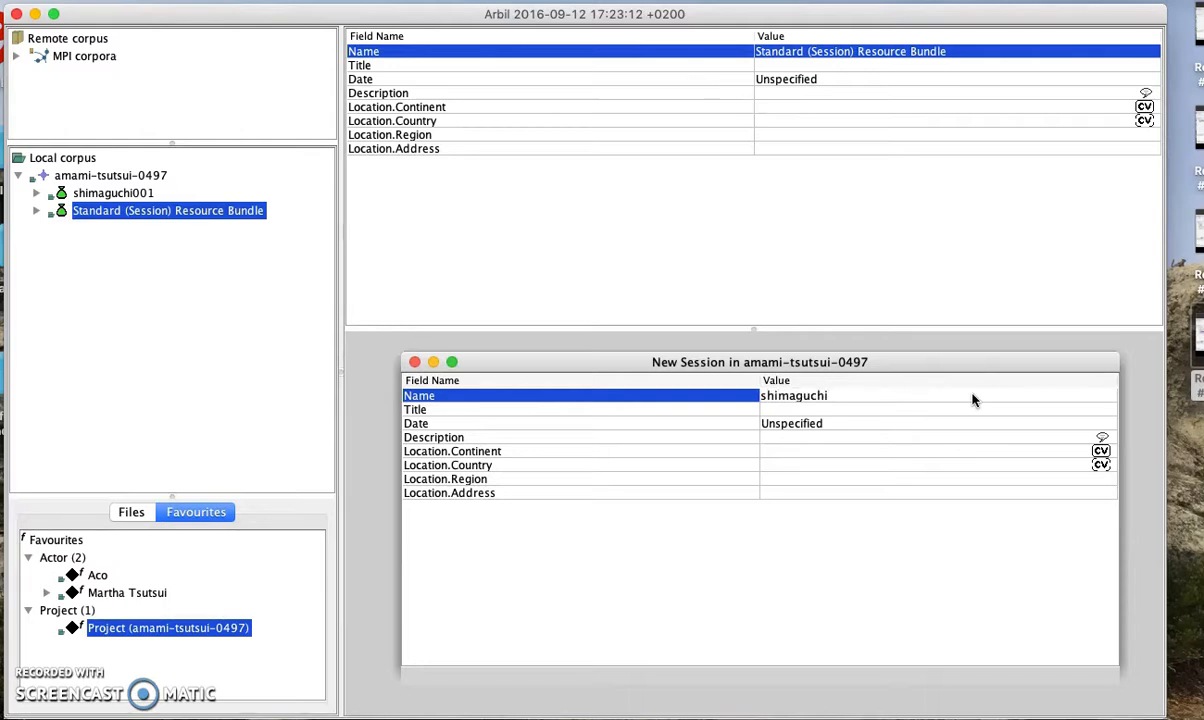
left_click(959, 448)
left_click(415, 362)
Expand shimaguchi002 to view its empty Project entry
left_click(118, 213)
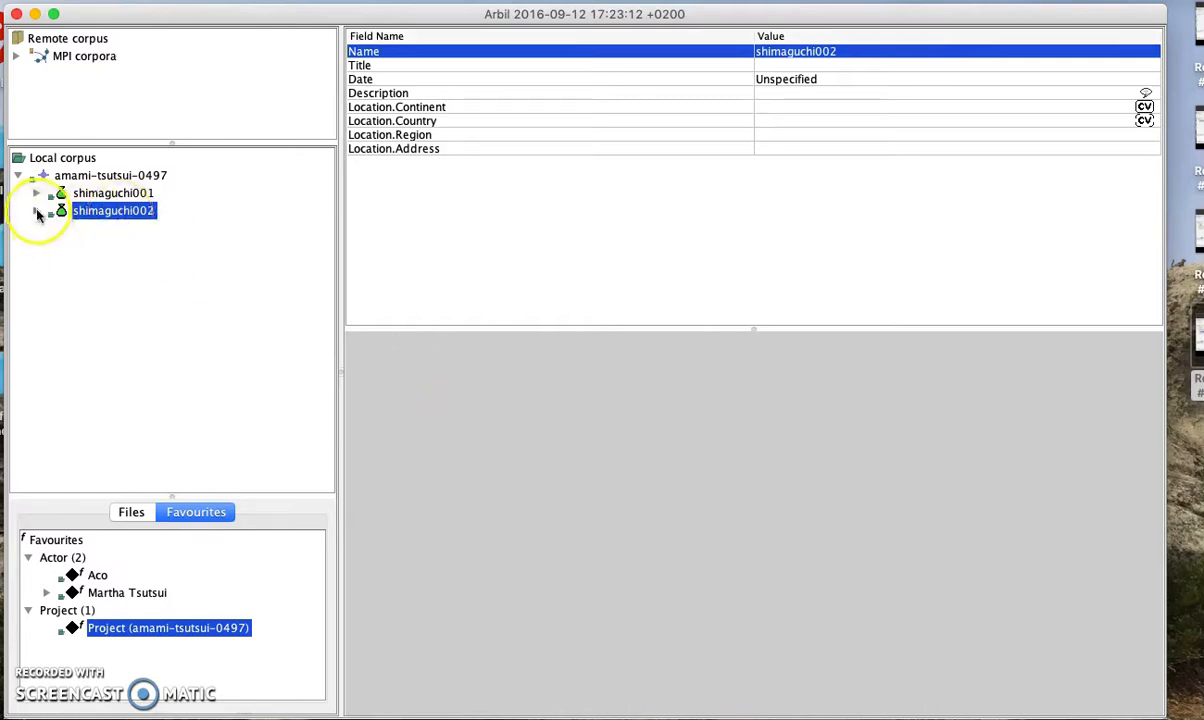
left_click(36, 210)
left_click(104, 246)
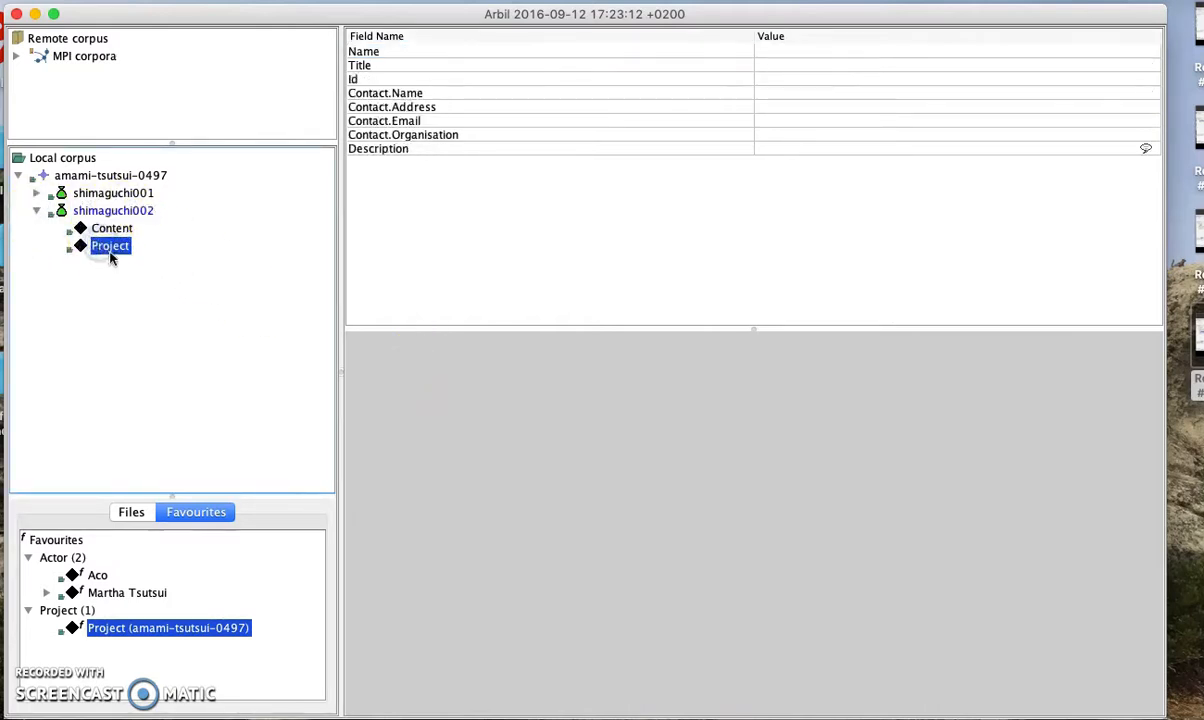
Delete shimaguchi002's empty project, then drag in the saved amami-tsutsui-0497 project and researcher actor
right_click(108, 248)
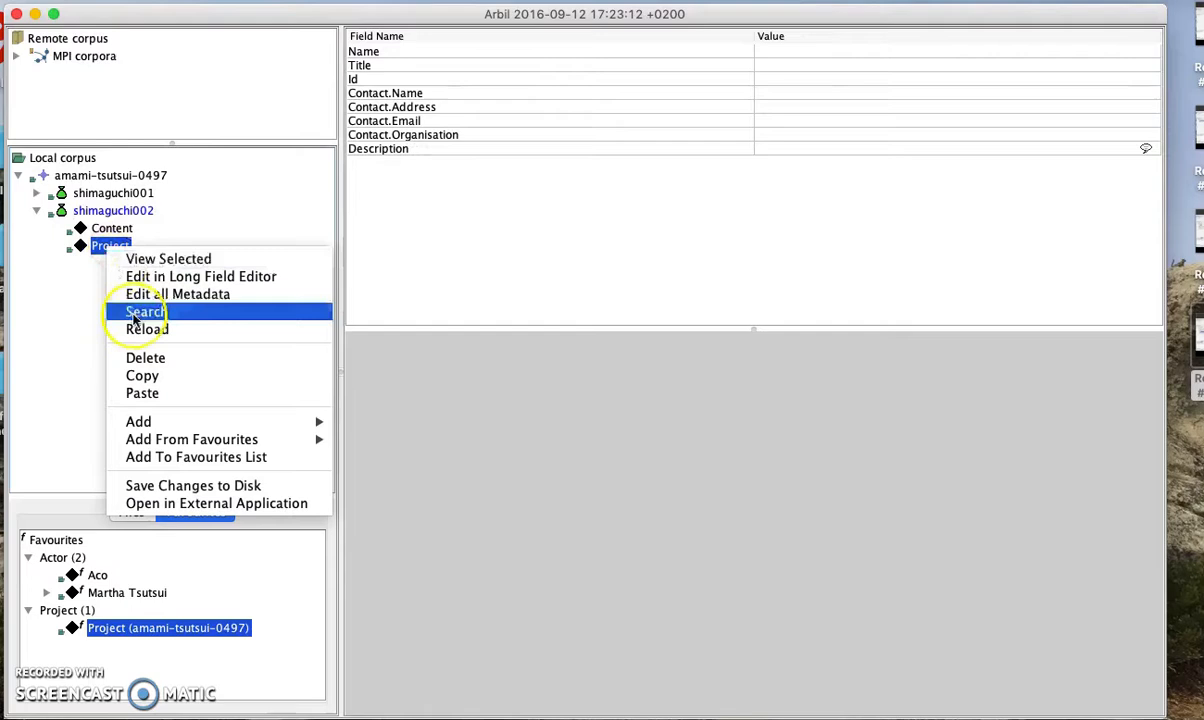
left_click(145, 358)
left_click(688, 391)
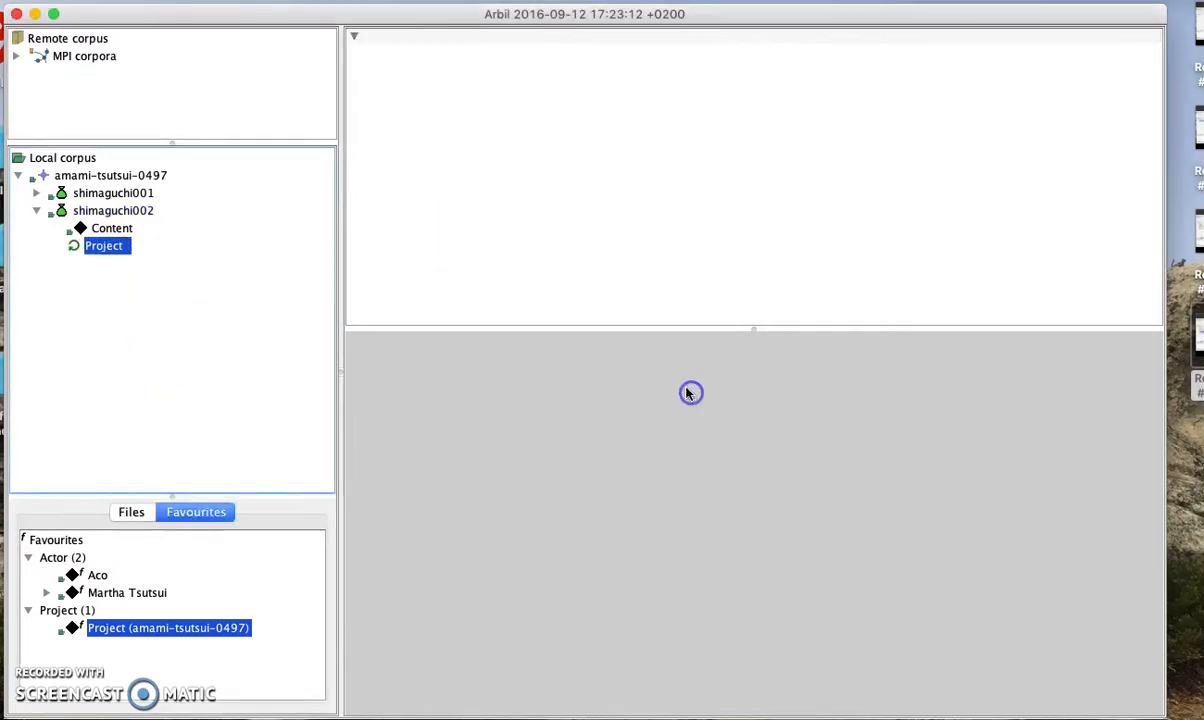
left_click(118, 628)
left_click_drag(118, 628, 110, 216)
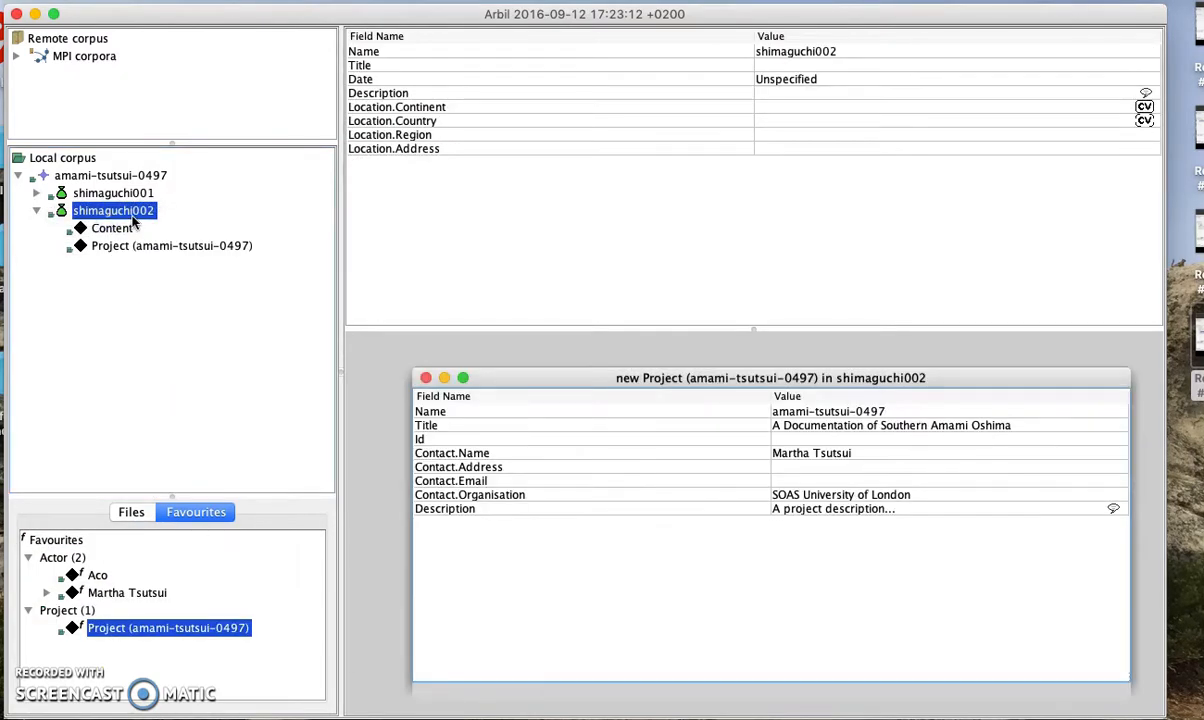
left_click(110, 245)
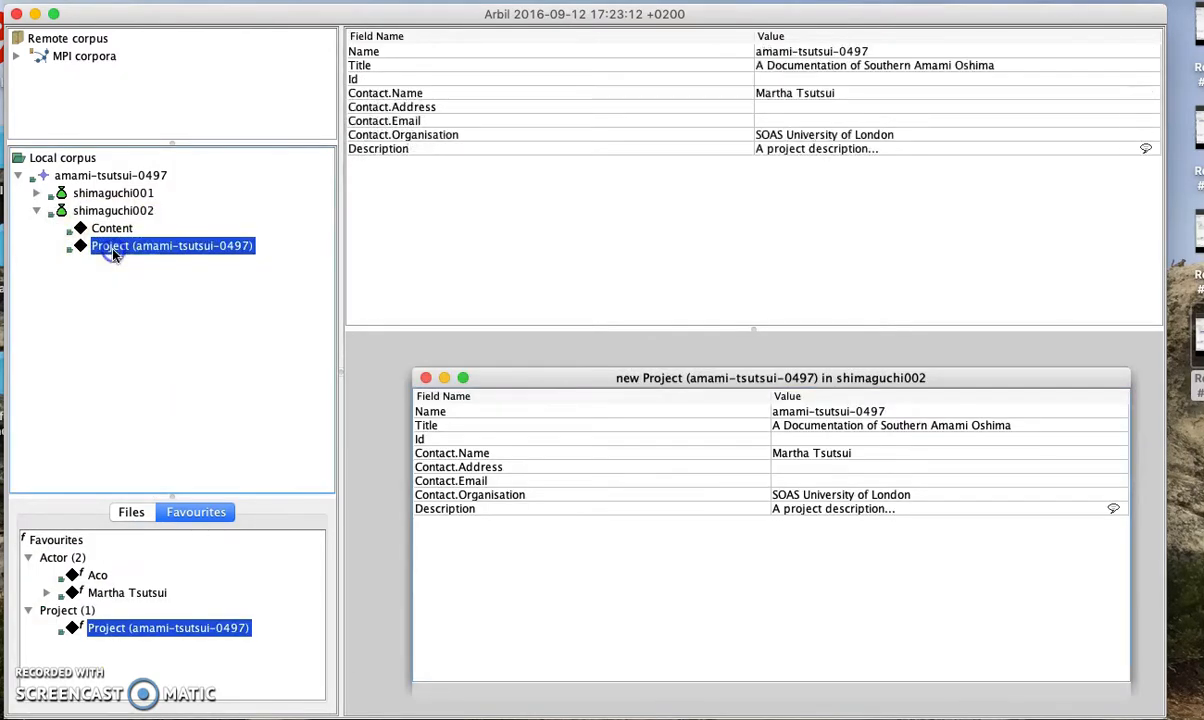
left_click(126, 592)
left_click_drag(126, 590, 172, 210)
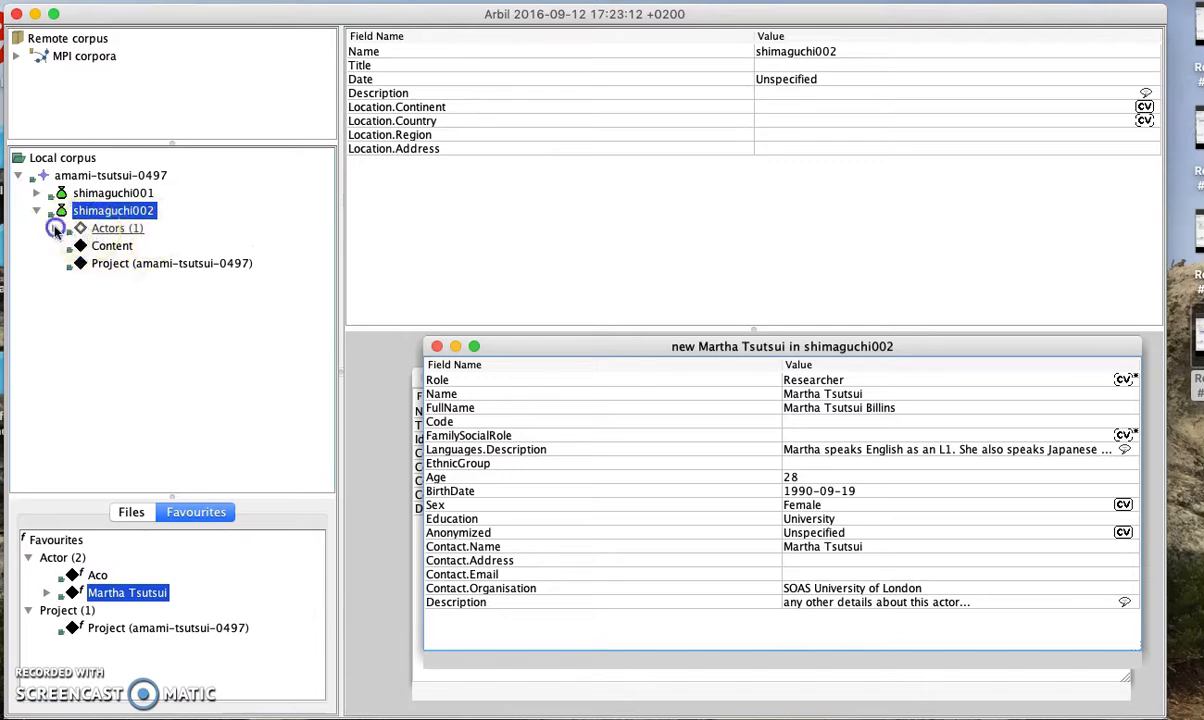
Check the researcher actor under shimaguchi002's Actors (1), then collapse both session trees
left_click(55, 228)
left_click(123, 246)
left_click(116, 228)
left_click(120, 244)
left_click(55, 228)
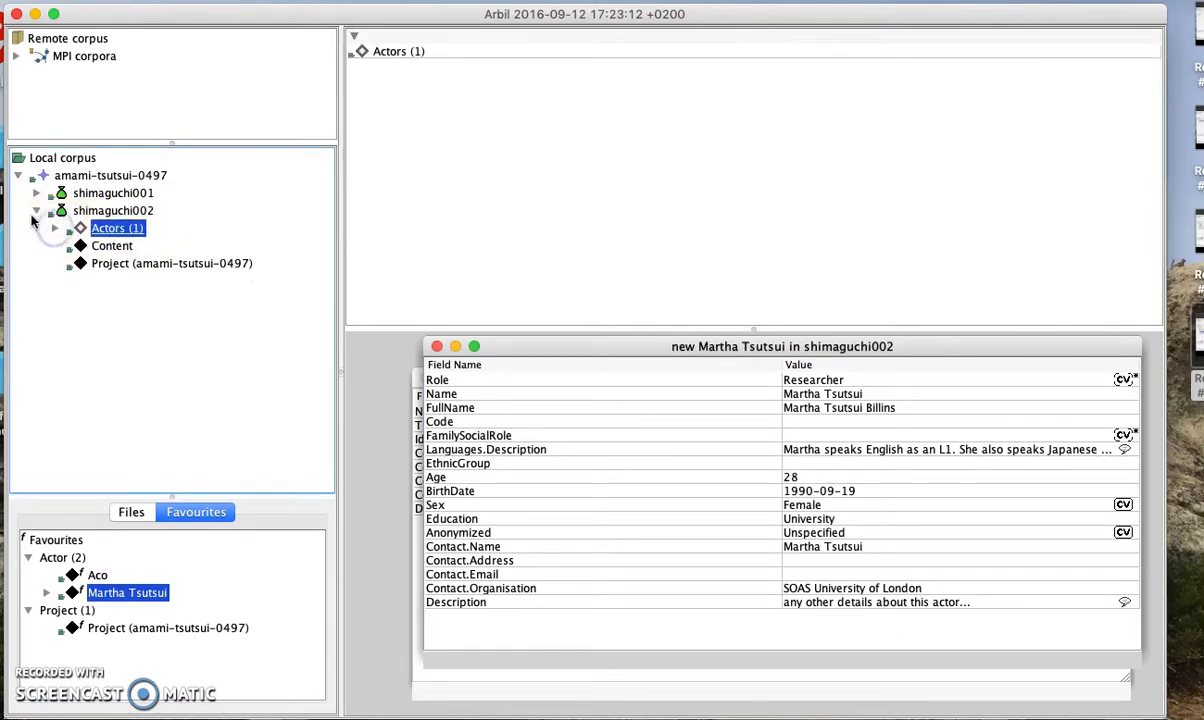
left_click(36, 211)
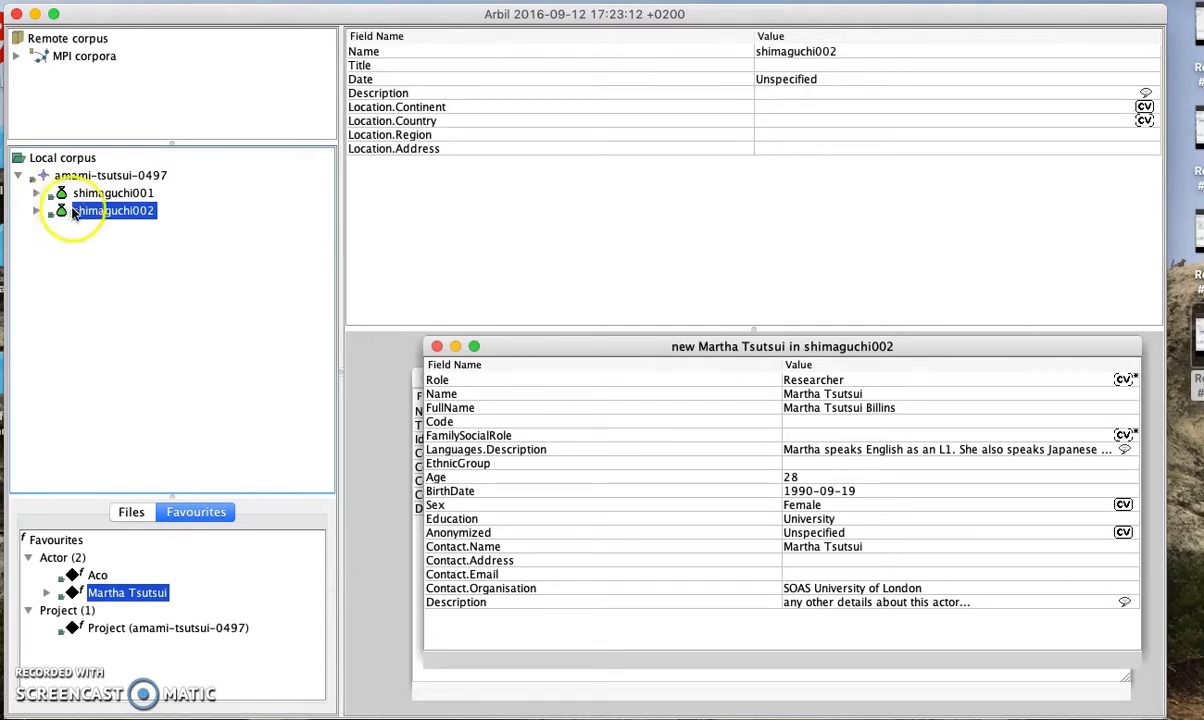
left_click(36, 193)
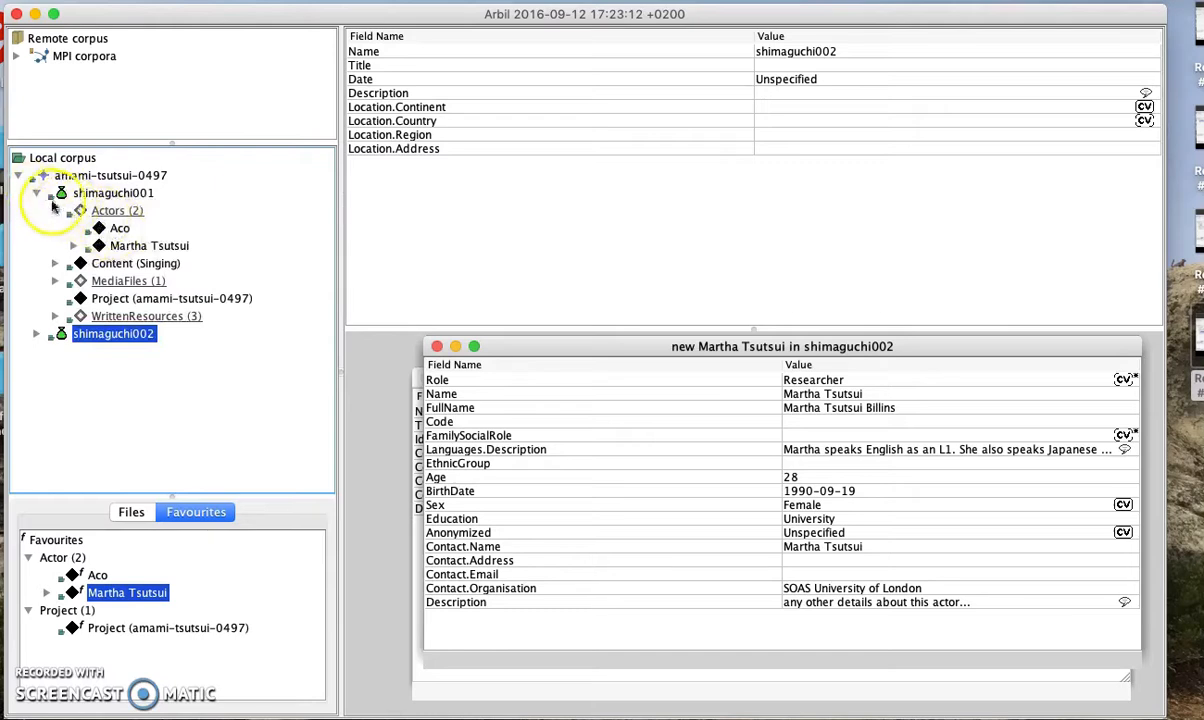
left_click(55, 211)
left_click(36, 193)
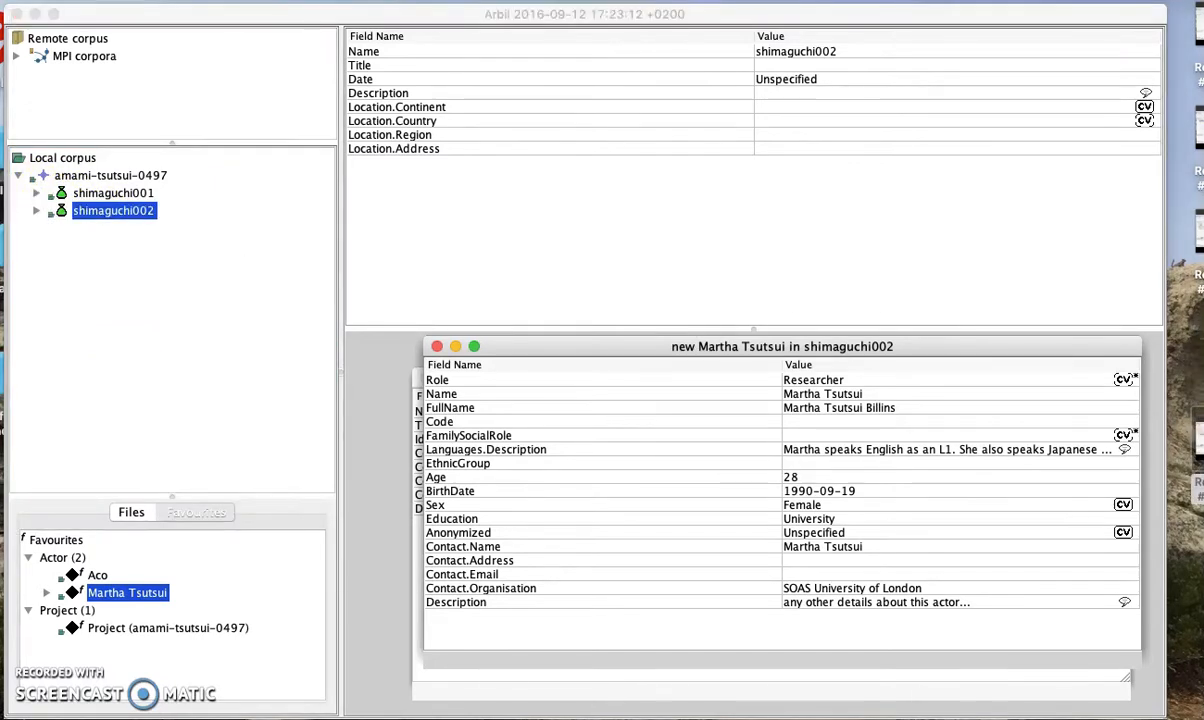